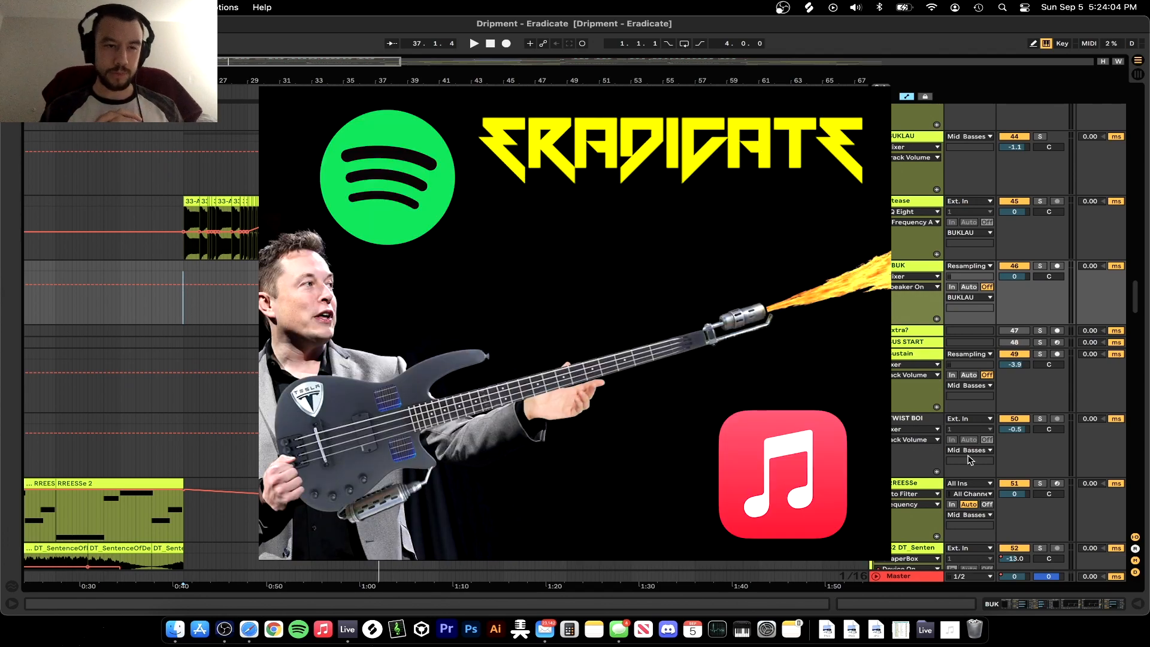
Play the arrangement from around bar 25 and examine the mid bass and sub tracks through the drop
scroll(968, 460, "down", 2)
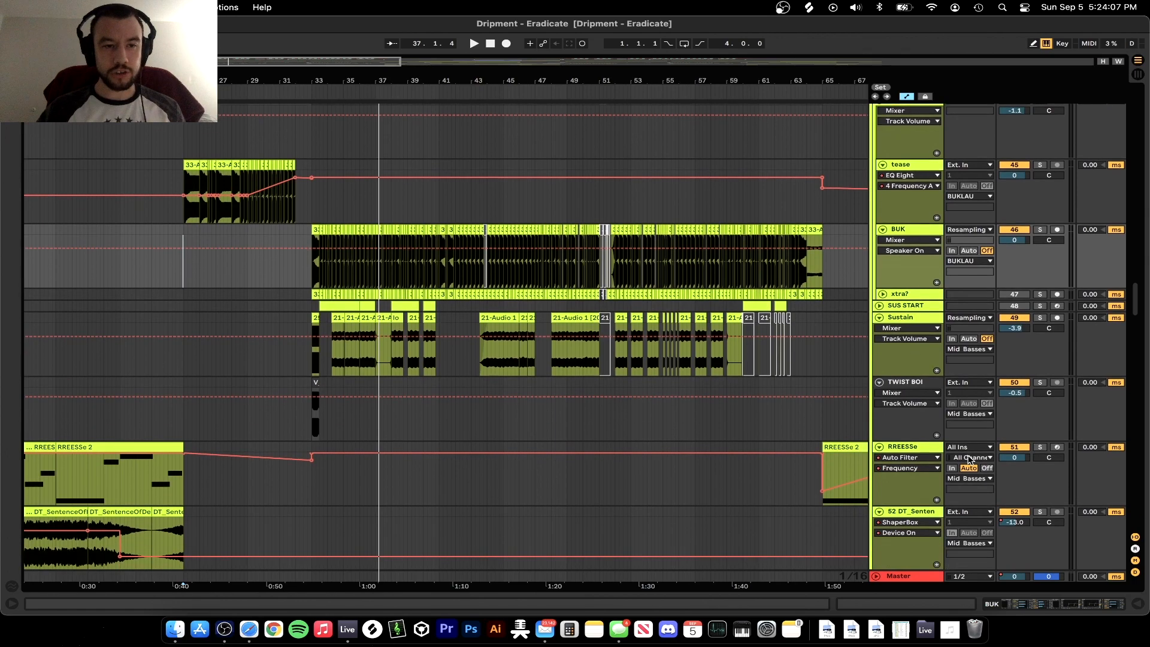
key("space")
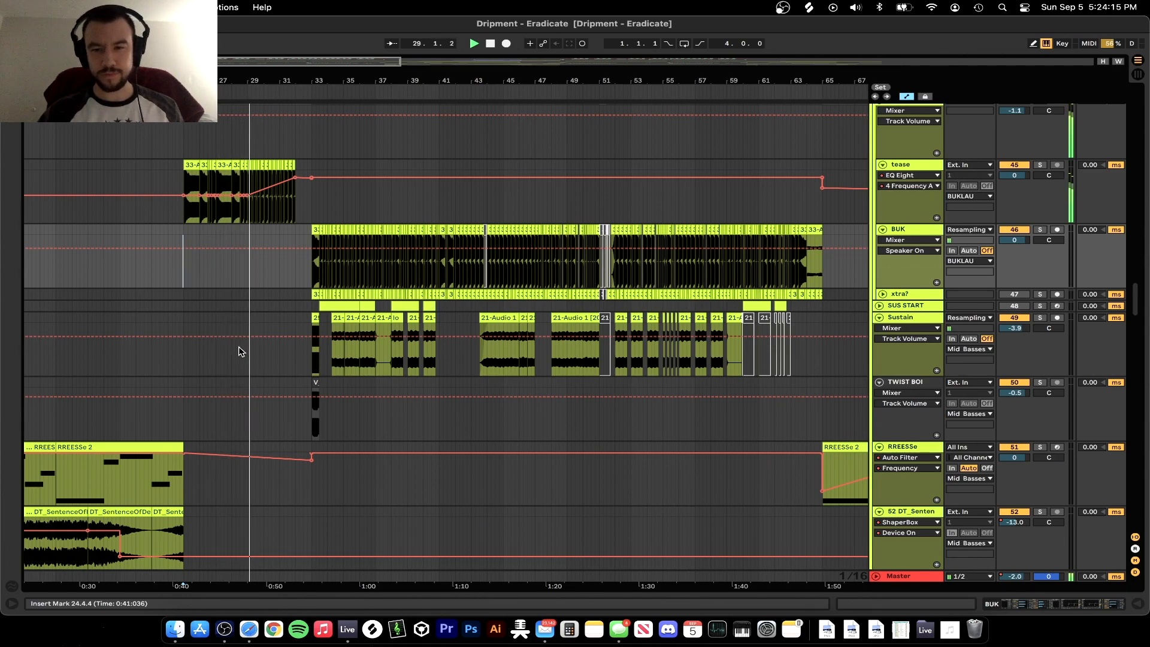
scroll(238, 351, "up", 5)
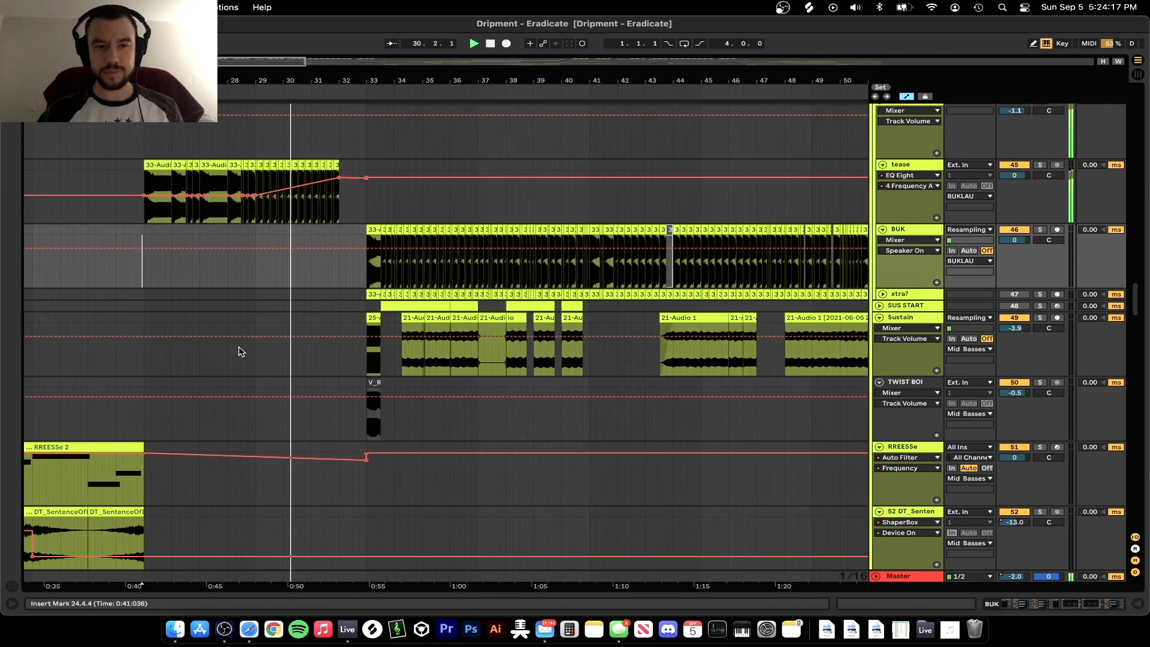
scroll(239, 351, "up", 3)
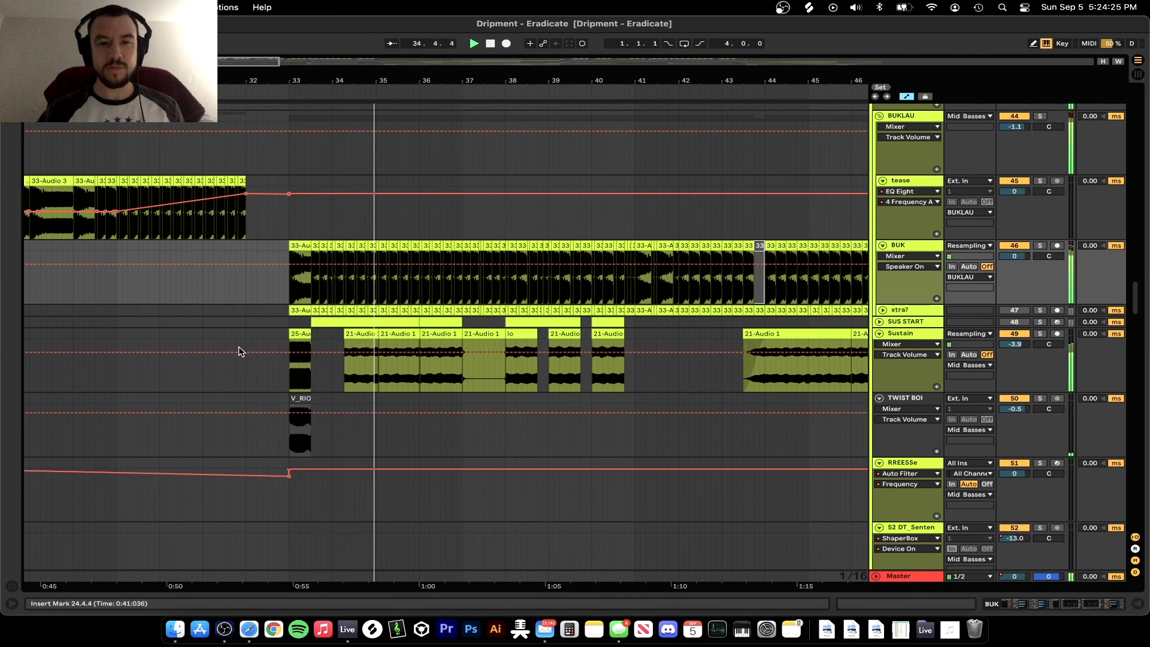
left_click(238, 352)
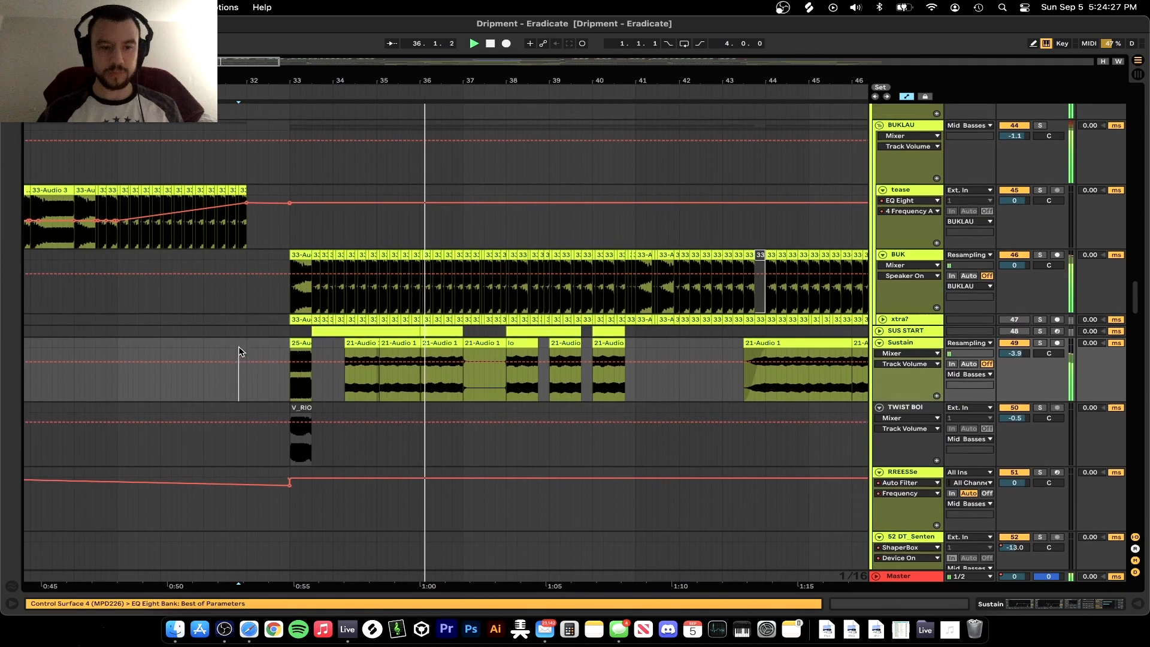
scroll(679, 347, "right", 5)
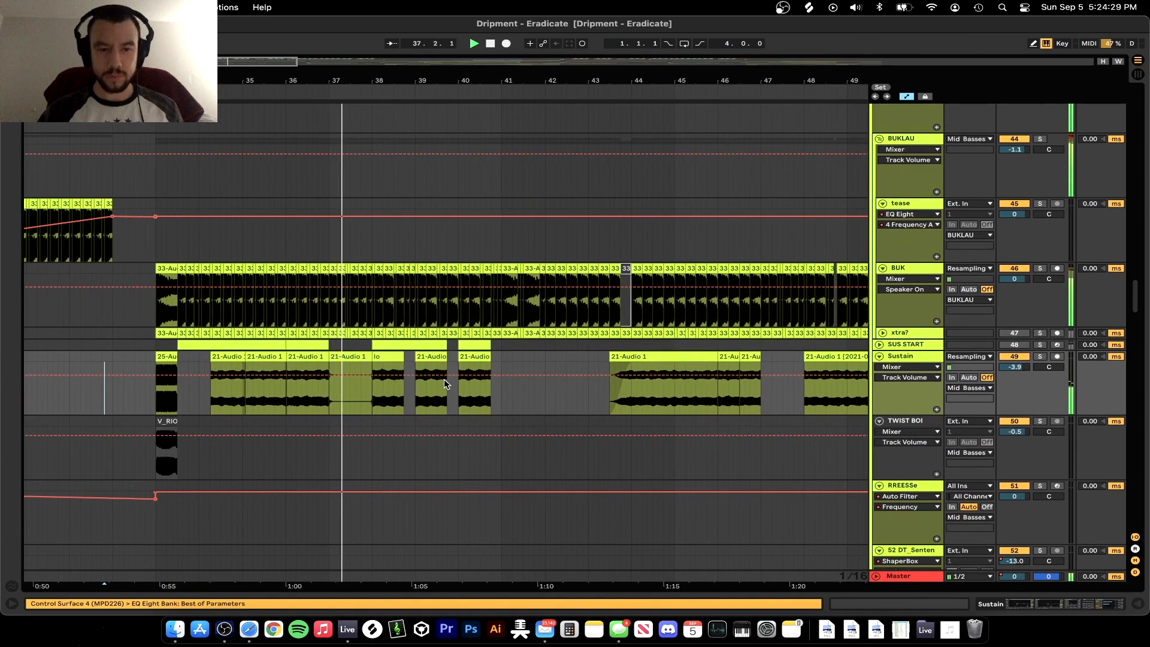
scroll(444, 384, "down", 4)
scroll(549, 439, "up", 2)
scroll(549, 439, "down", 5)
scroll(549, 439, "right", 3)
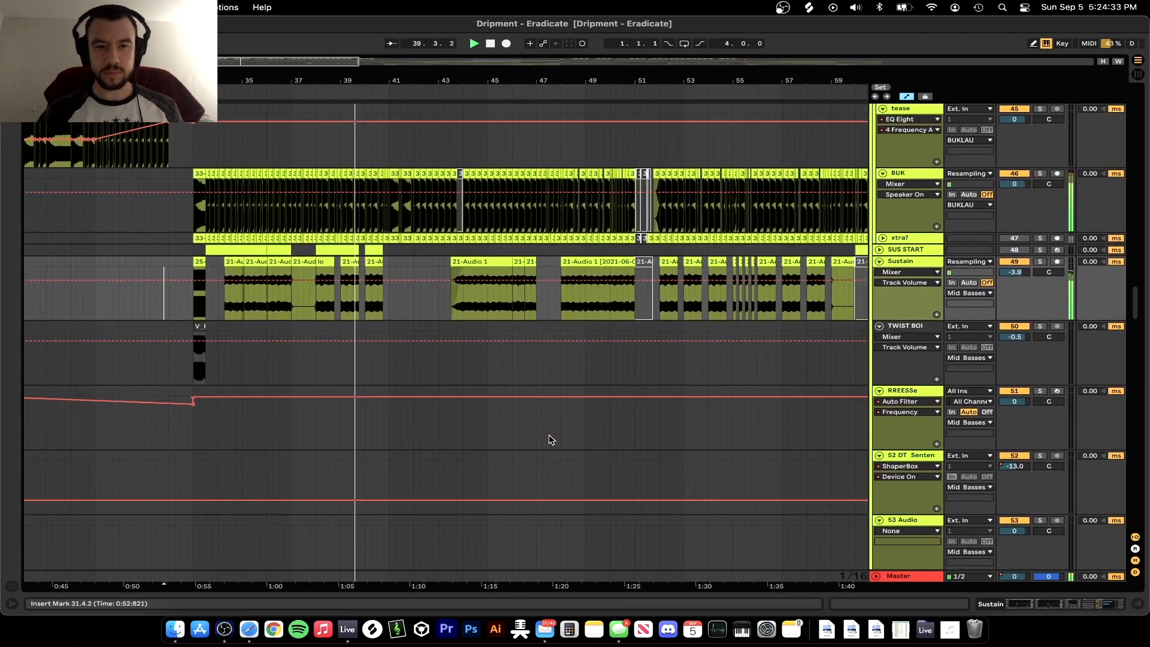
scroll(549, 439, "down", 15)
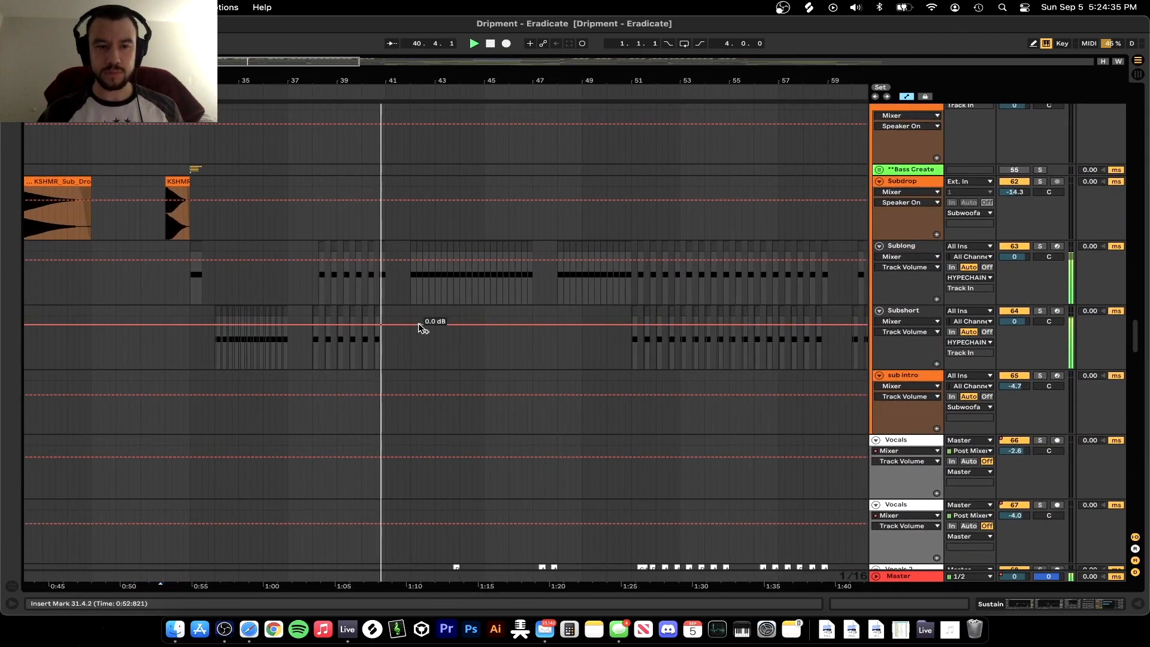
scroll(419, 326, "down", 10)
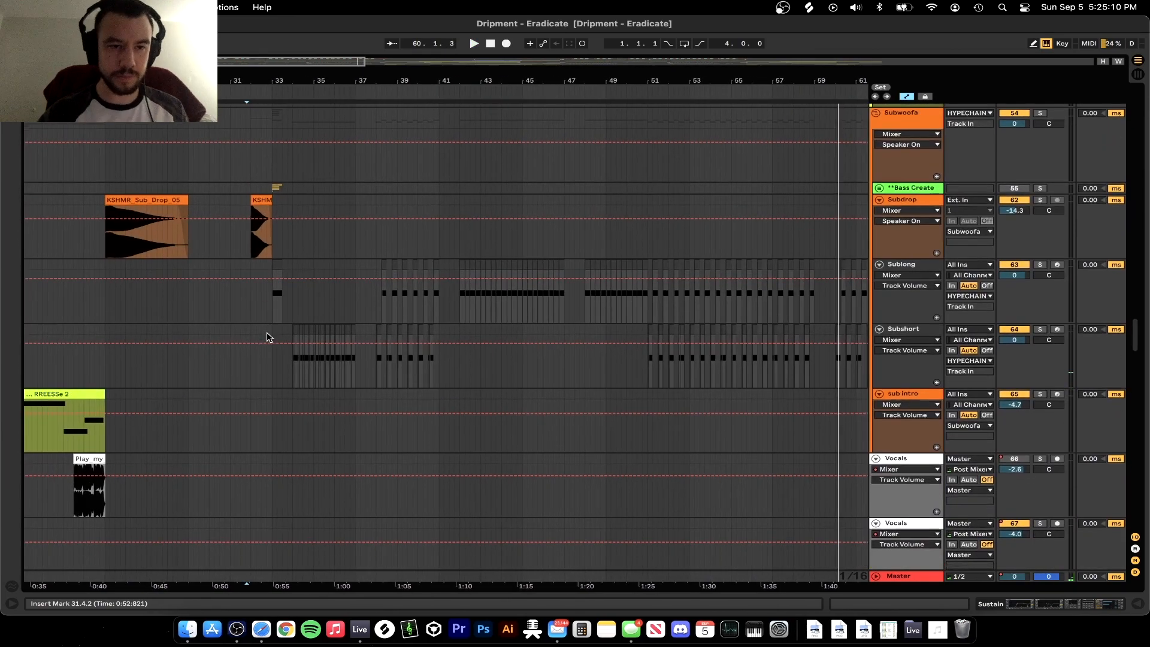
Unfold the **Bass Create group within the Subwoofa tracks to examine its layers at the start of the drop
scroll(267, 334, "up", 3)
scroll(267, 336, "up", 1)
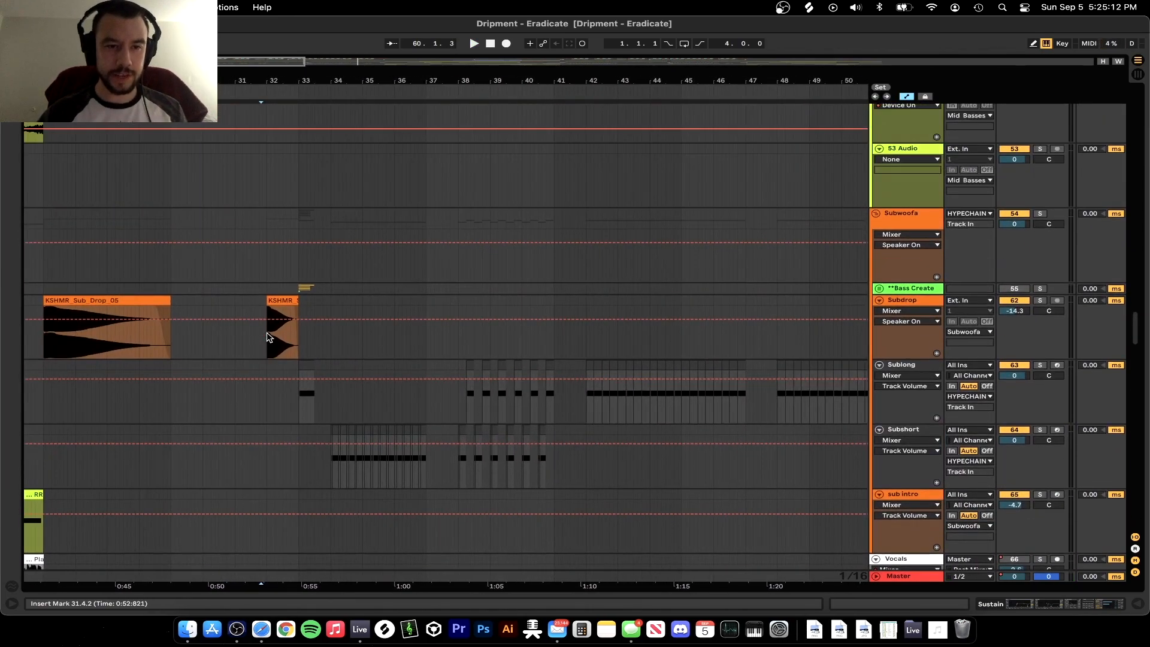
scroll(268, 336, "up", 2)
left_click(879, 288)
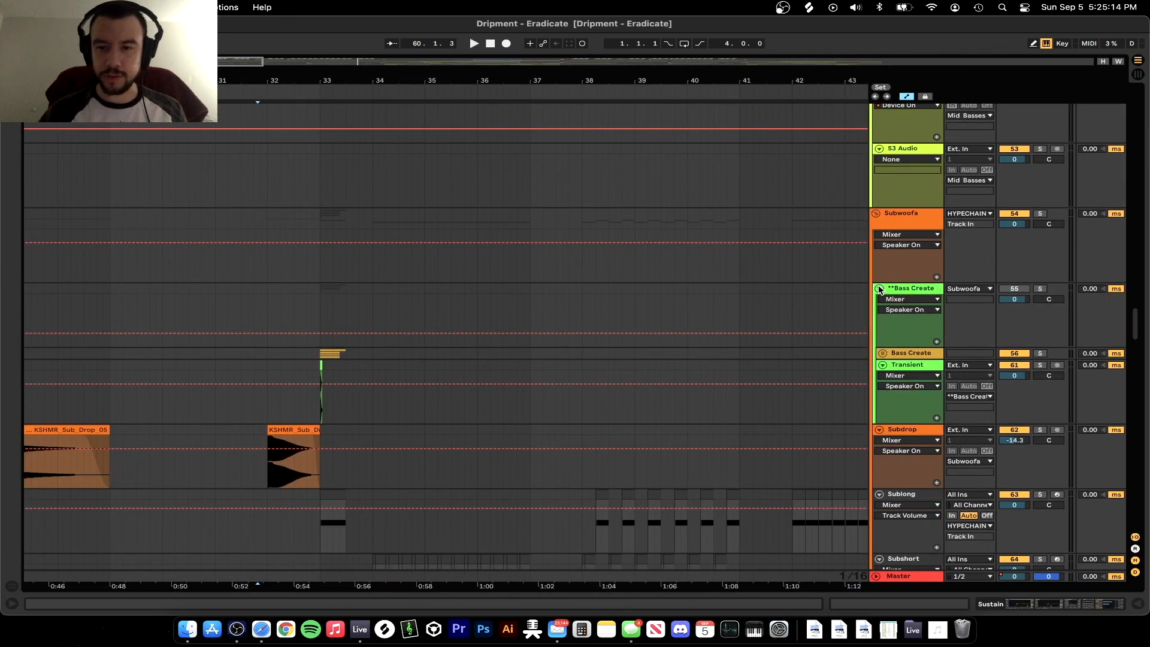
scroll(289, 256, "down", 6)
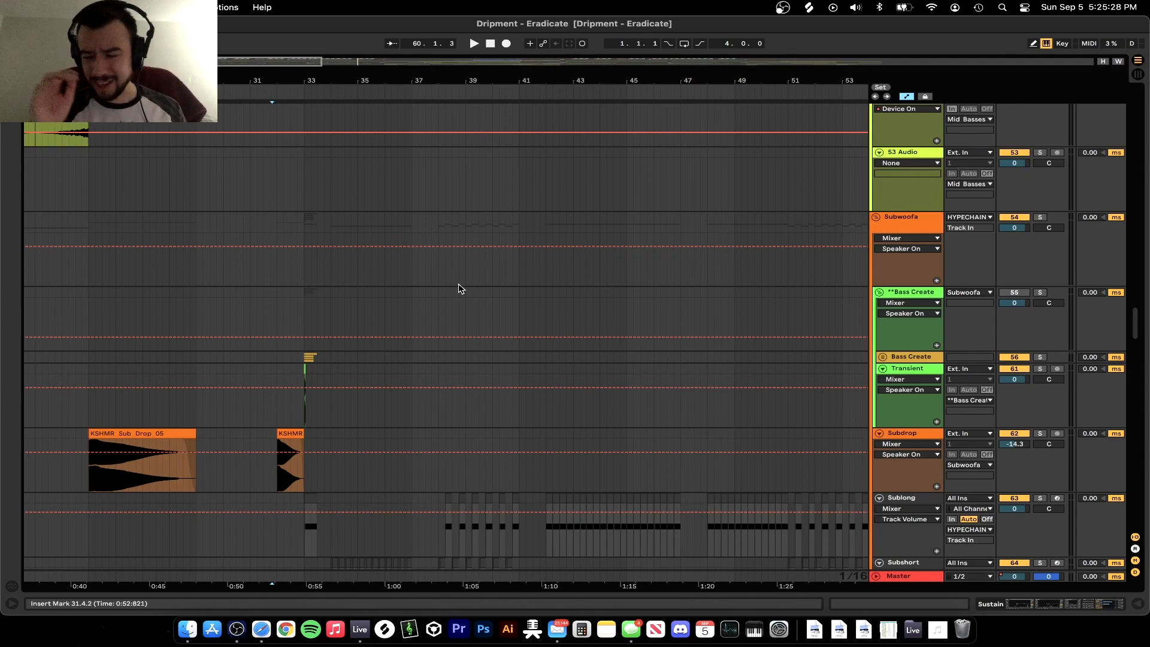
Solo the BUK track in the BUKLAU group and play it from the start of the drop at bar 33
scroll(323, 354, "up", 6)
scroll(293, 362, "up", 3)
scroll(283, 365, "up", 10)
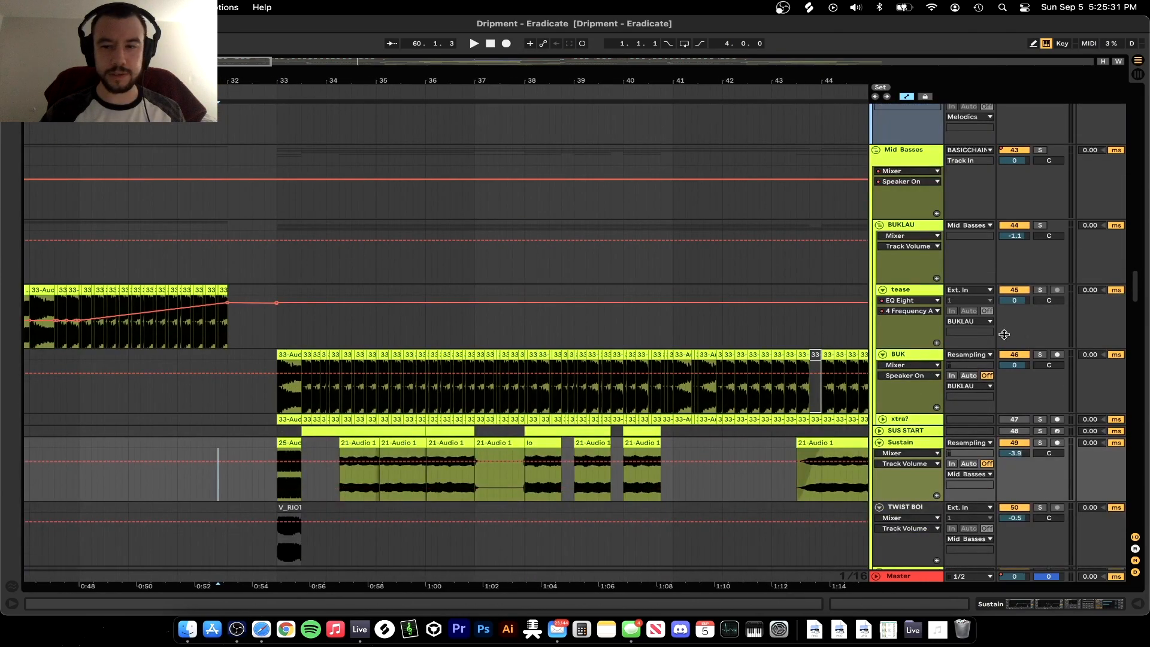
left_click(273, 402)
key("space")
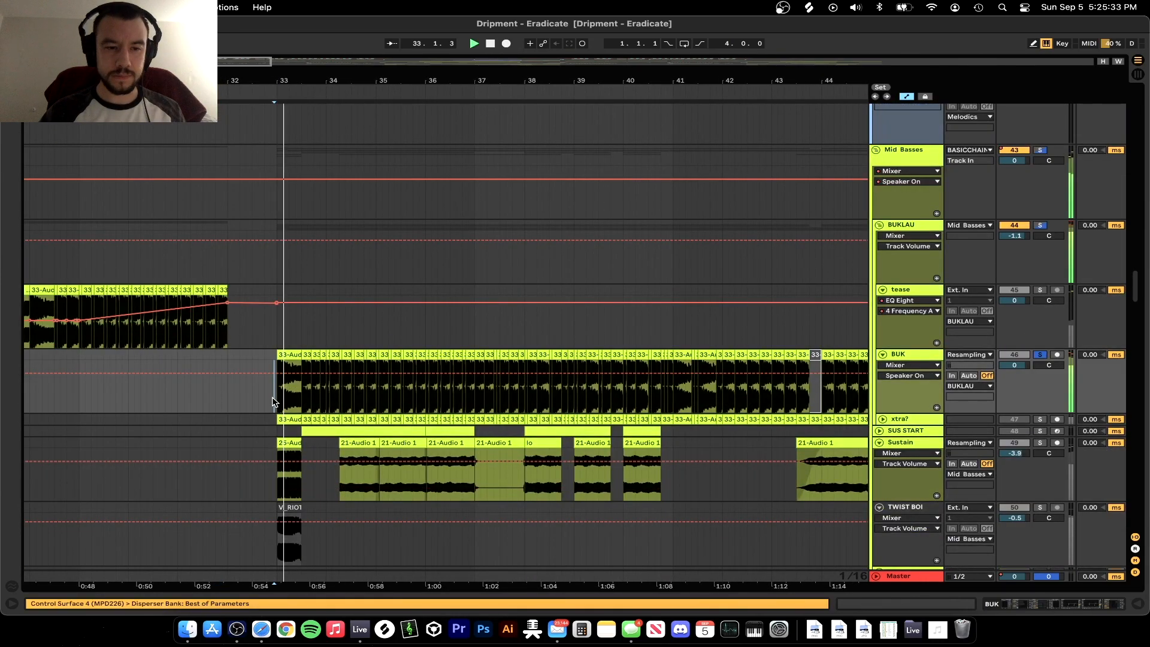
scroll(273, 401, "down", 3)
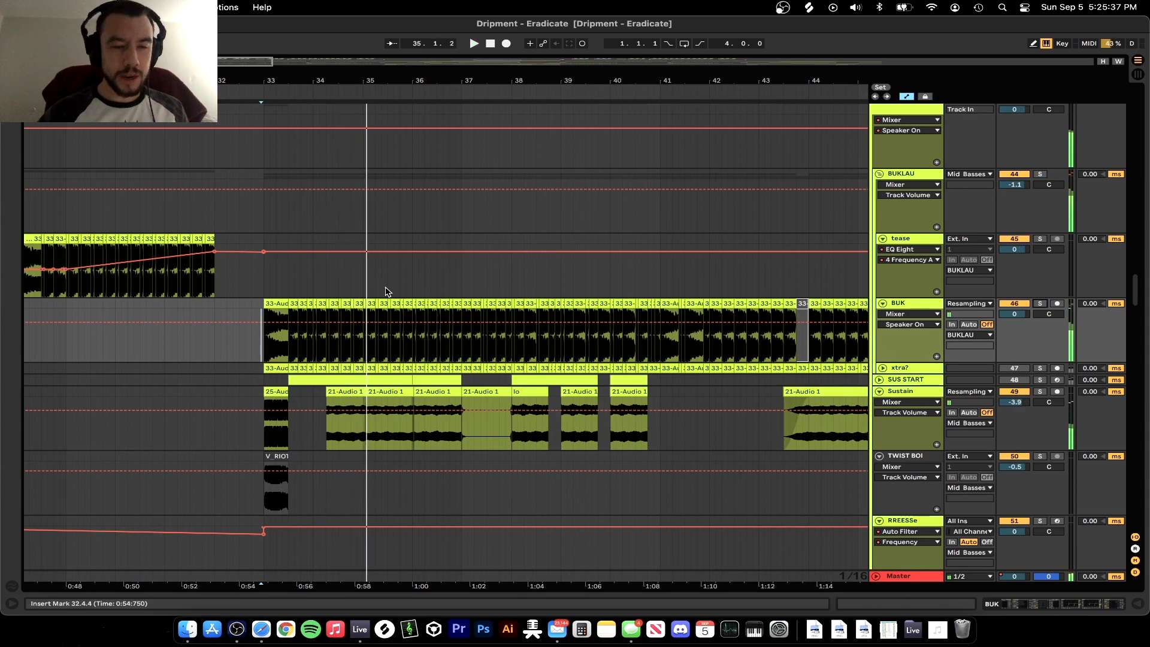
Unfold the nested Bass Create group to show its Sub and PMRDW3 tracks
scroll(383, 290, "down", 10)
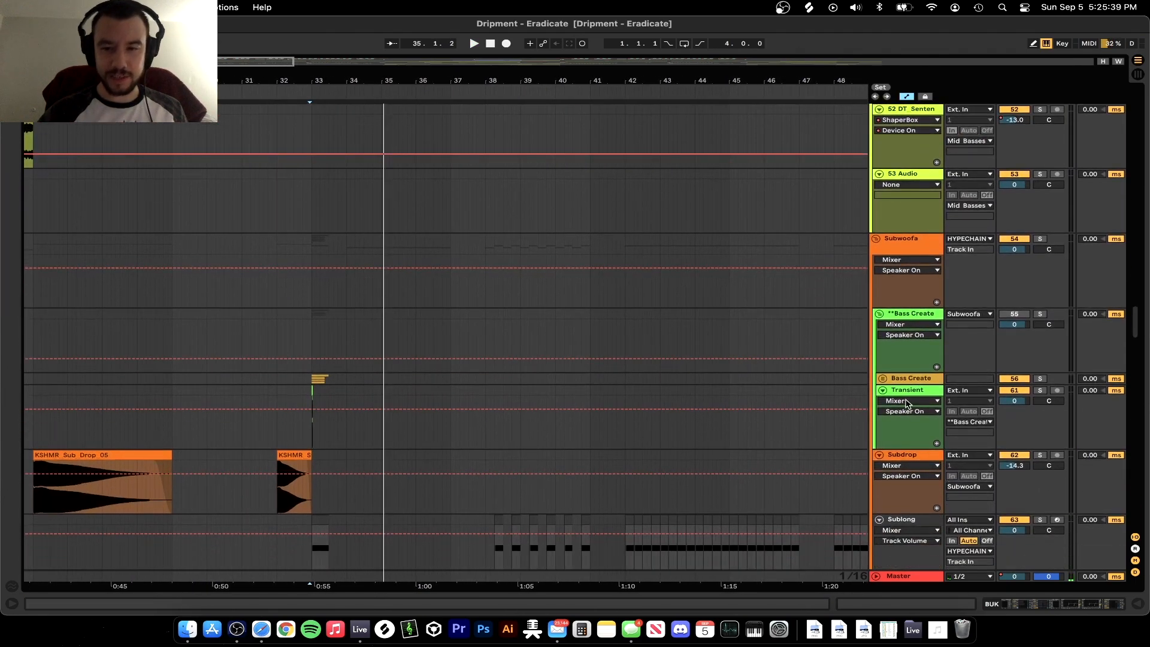
left_click(884, 380)
scroll(848, 352, "down", 5)
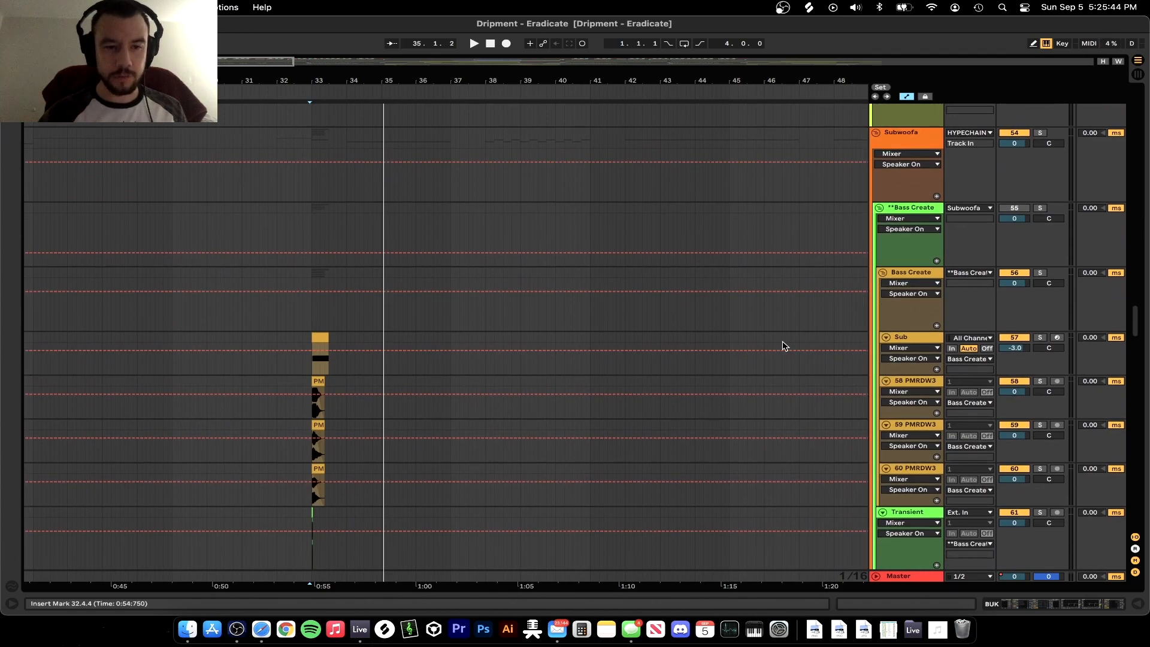
scroll(398, 270, "down", 3)
scroll(335, 239, "up", 5)
Solo the nested Bass Create group and play it from the Sub clip at bar 33
left_click(330, 256)
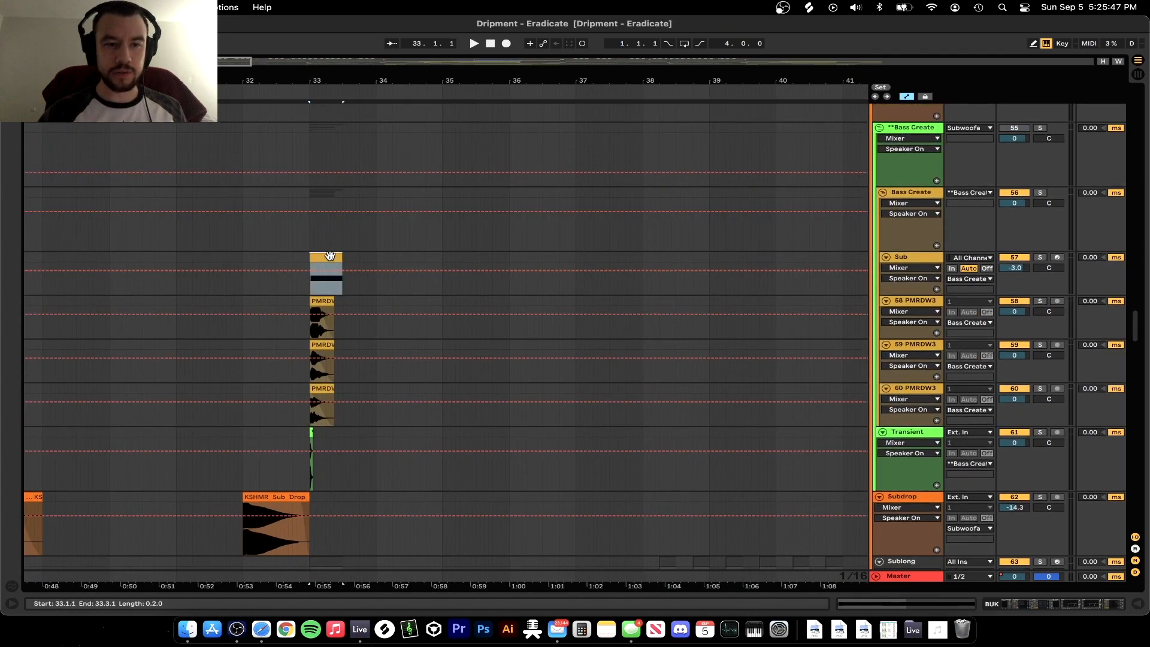
left_click(1040, 193)
scroll(1039, 227, "up", 2)
key("space")
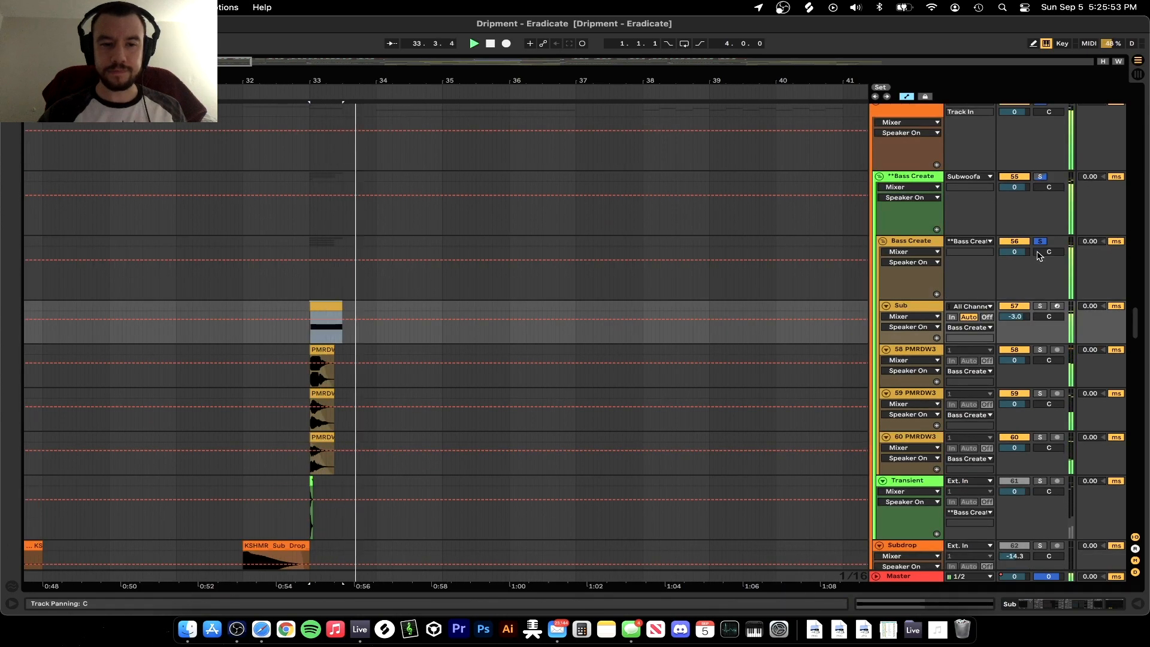
scroll(539, 357, "down", 3)
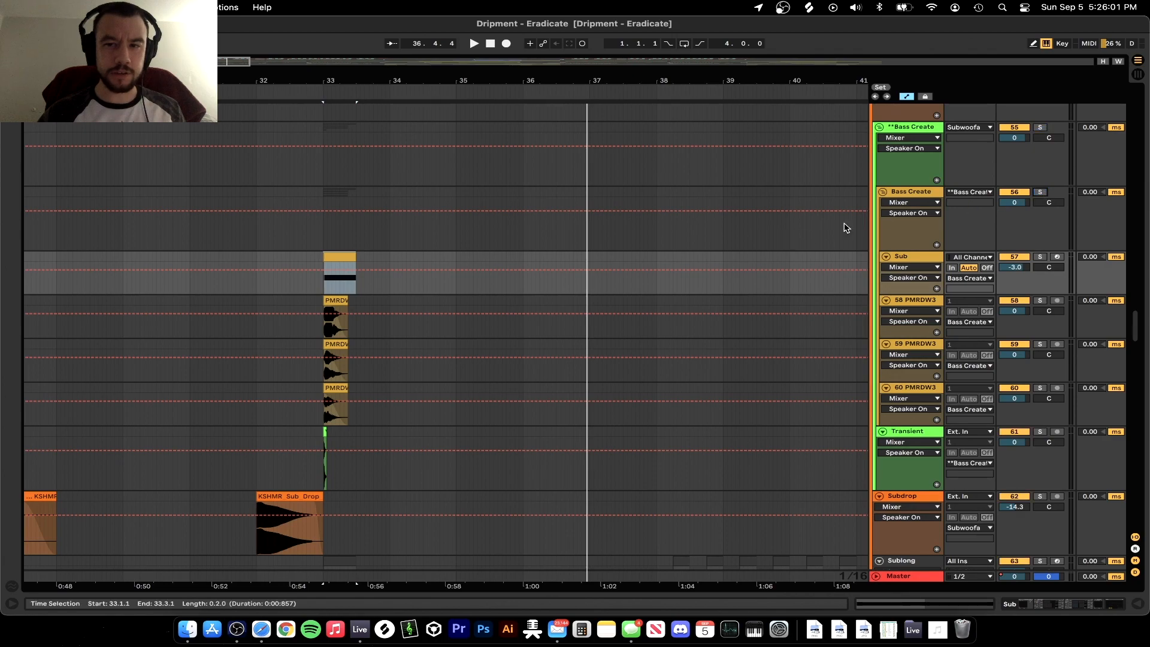
Fold the **Bass Create group and return the playback position to the beginning of the song
left_click(926, 131)
scroll(541, 318, "up", 5)
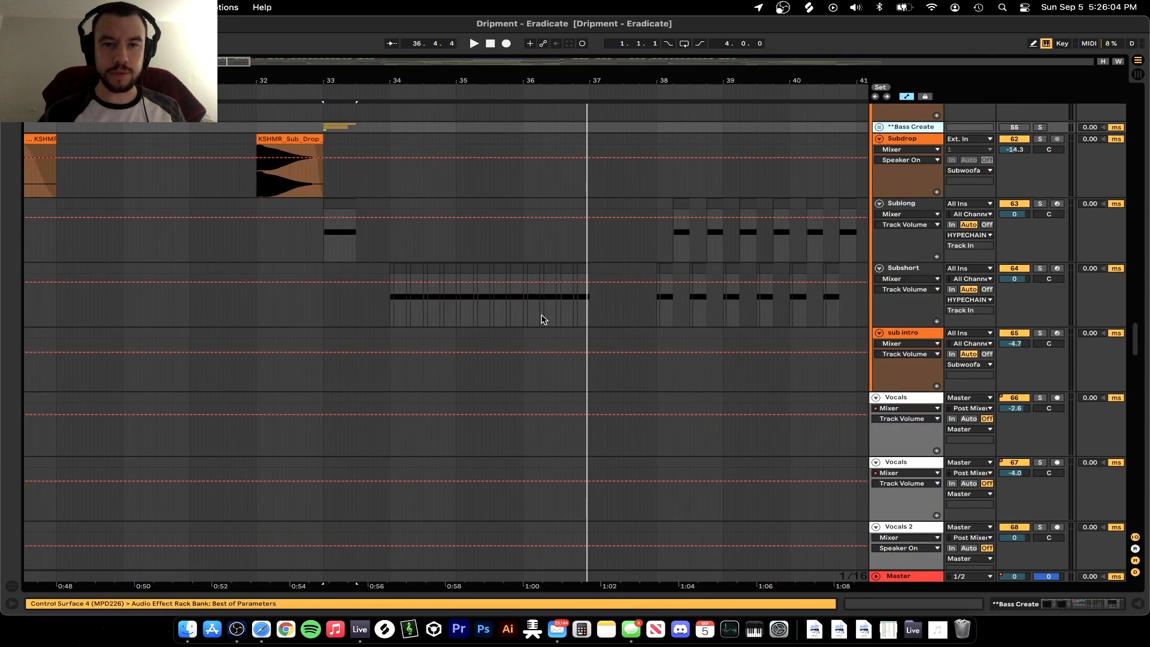
scroll(541, 318, "down", 4)
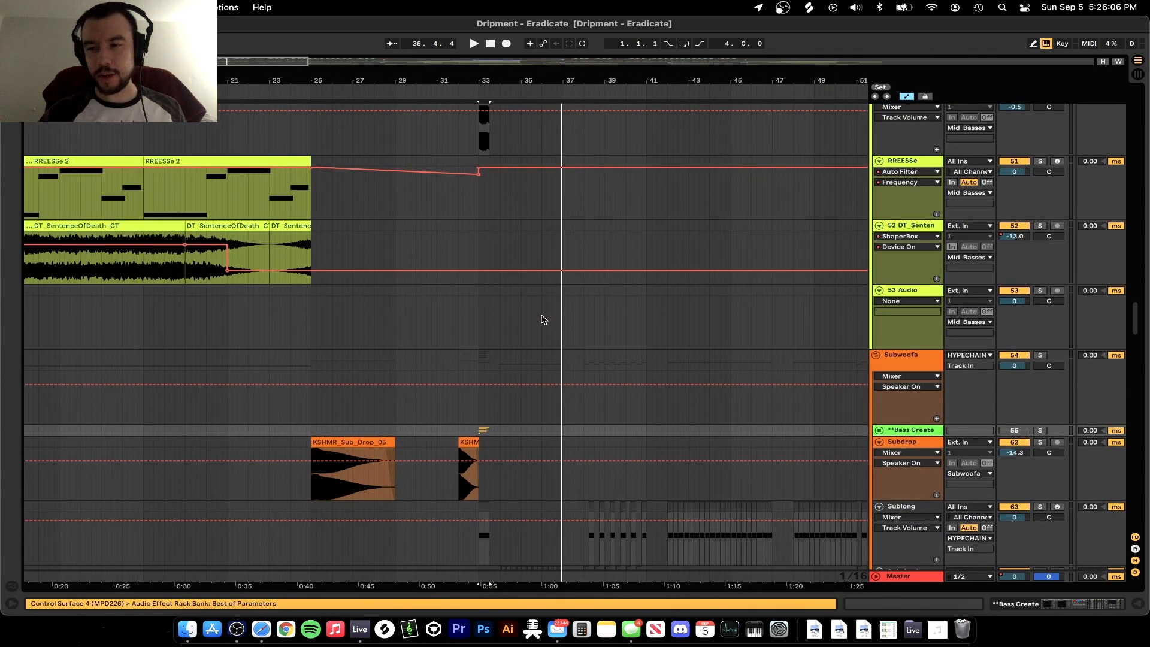
scroll(326, 293, "down", 2)
left_click_drag(517, 67, 518, 62)
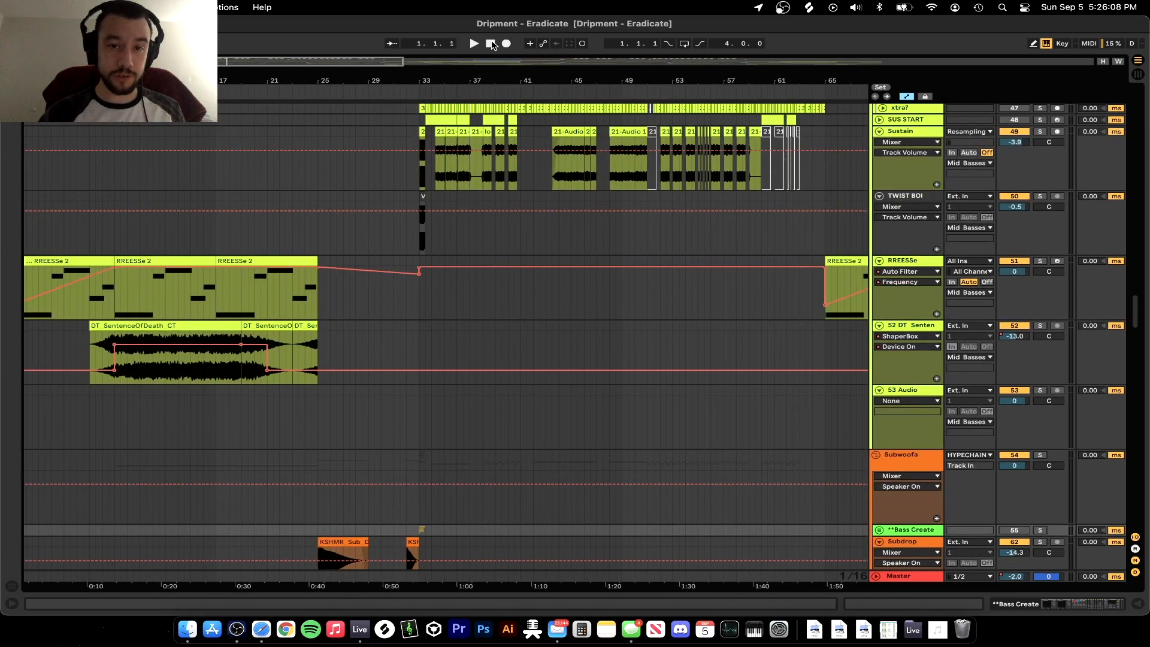
Play the song from its beginning with the Melodics group's chord and lead tracks in view
scroll(170, 246, "up", 10)
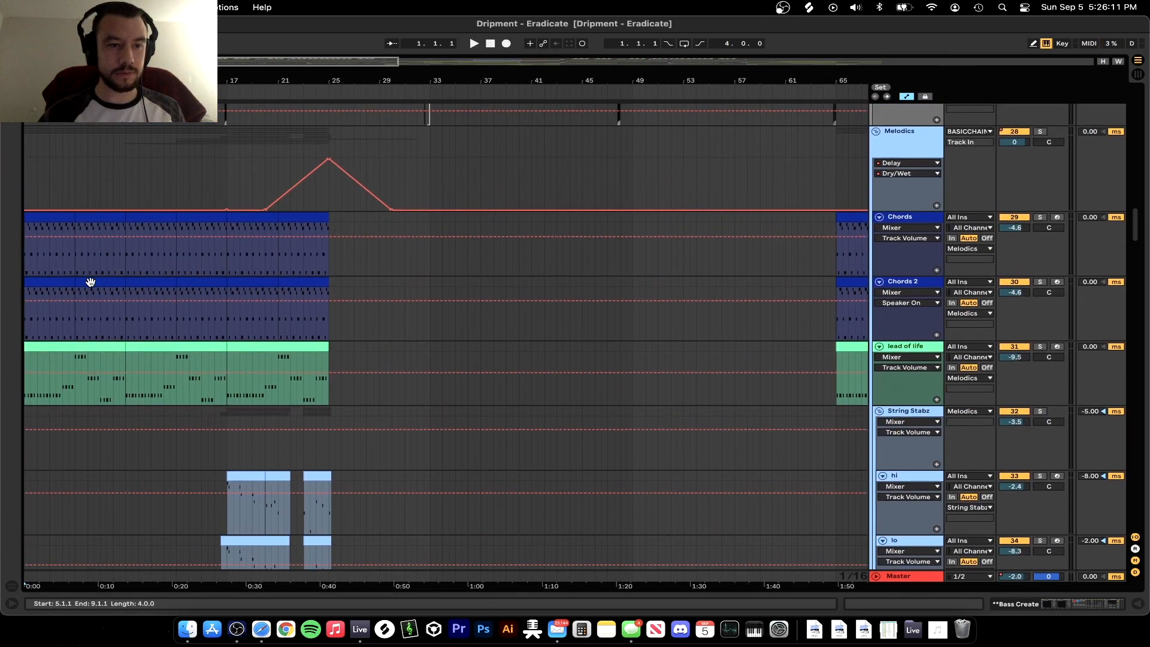
scroll(90, 282, "up", 6)
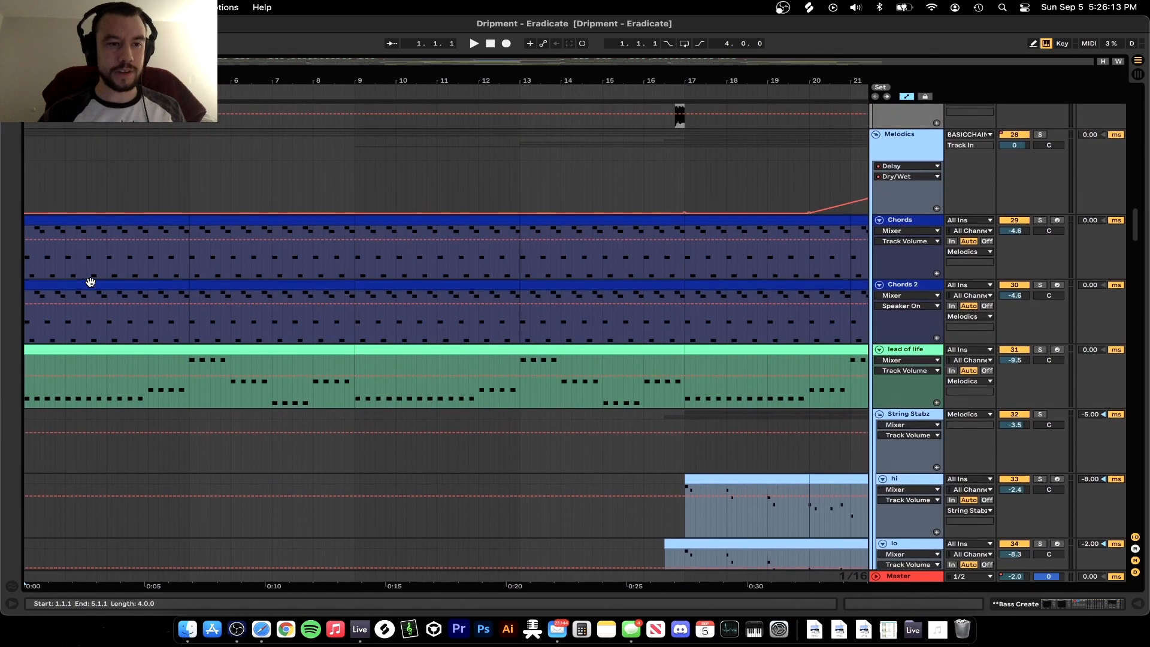
key("space")
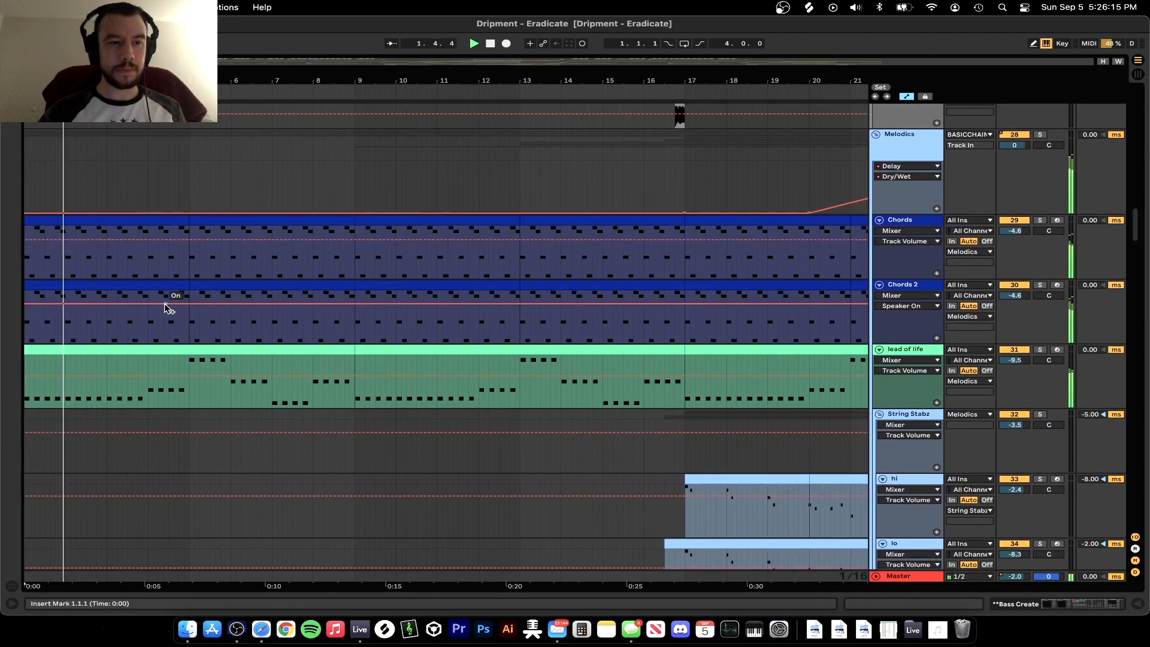
scroll(168, 306, "up", 1)
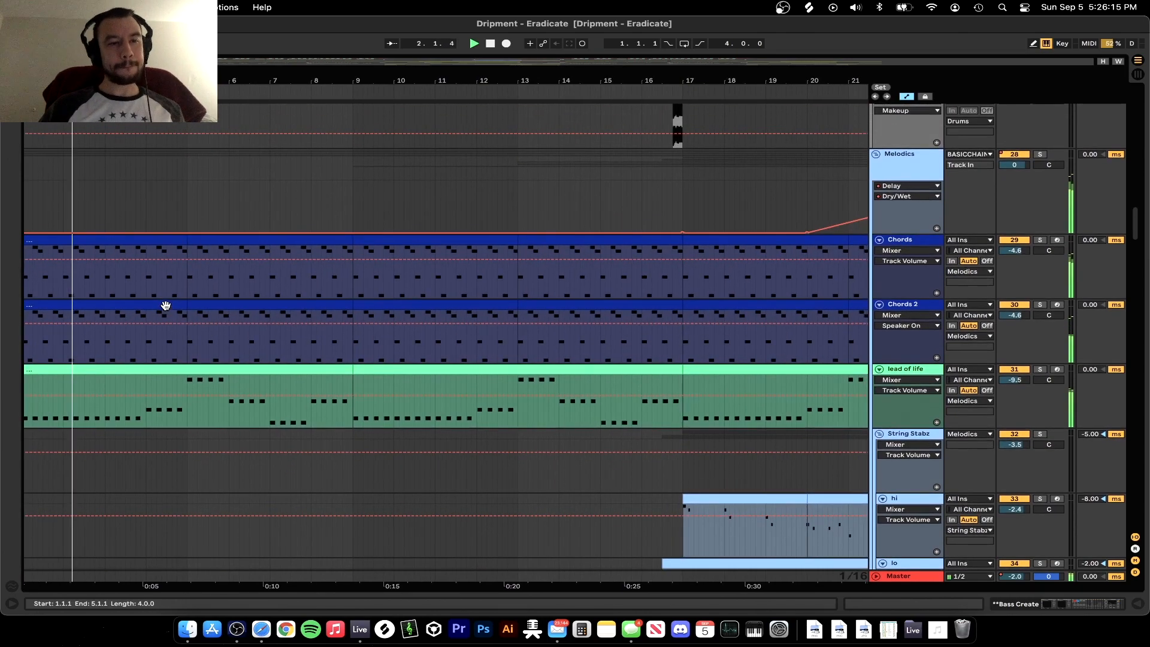
Solo the Chords track and open its Omnisphere instrument to examine the patch
left_click(1040, 241)
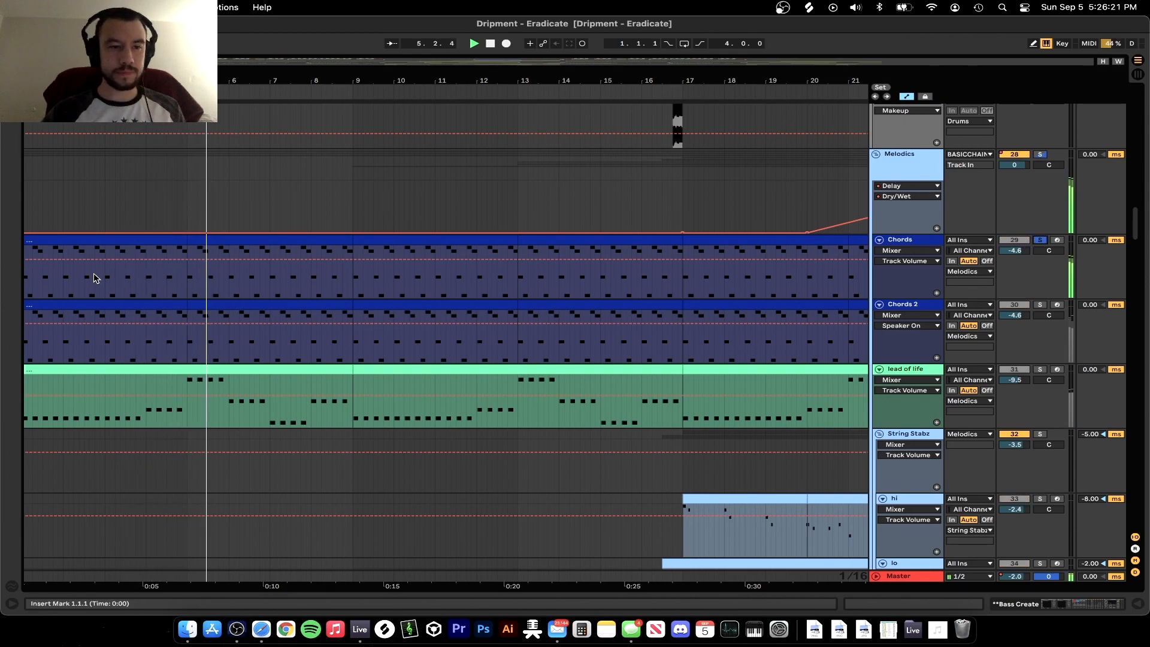
scroll(93, 277, "up", 5)
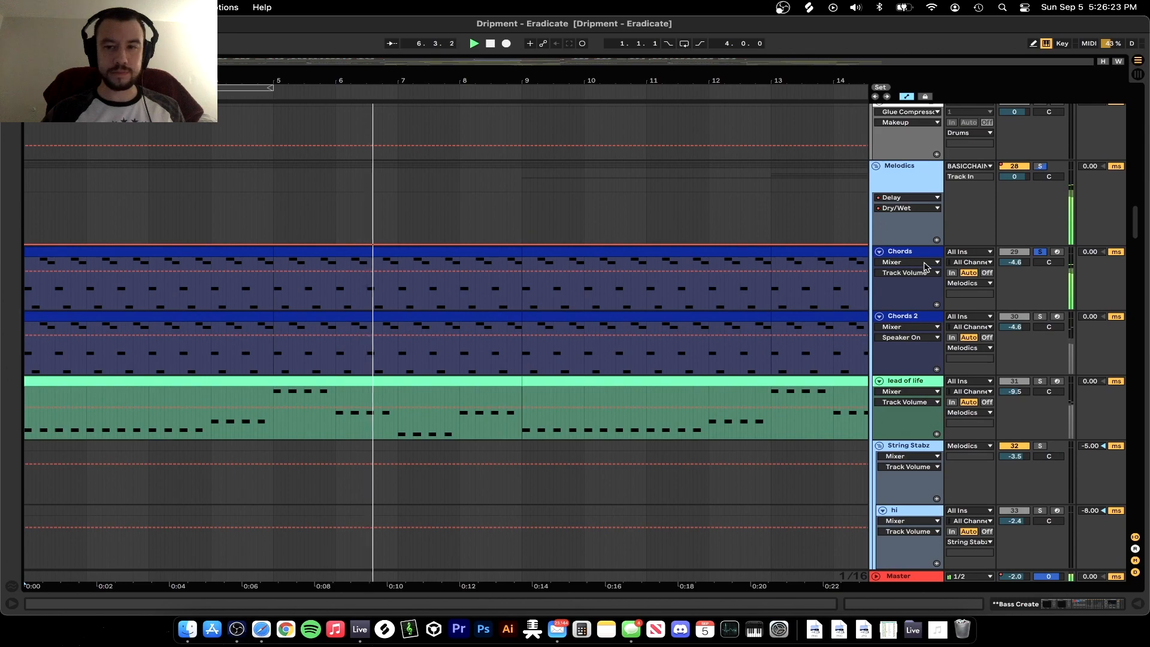
double_click(907, 257)
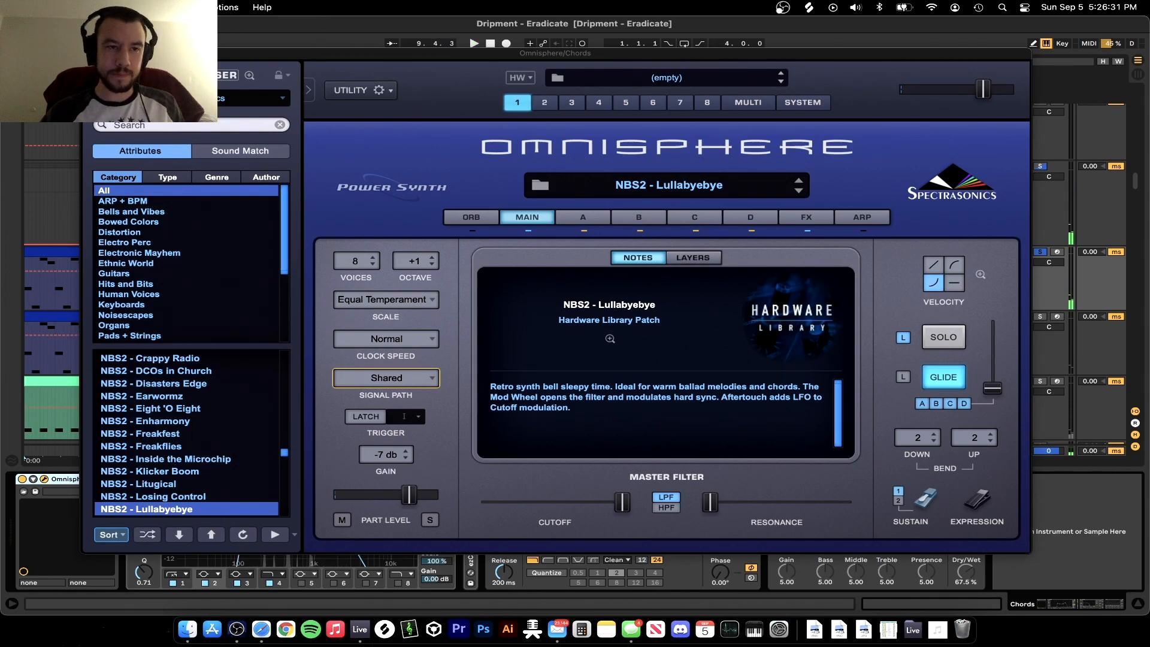
left_click(90, 53)
Replay the soloed Chords track from the beginning and show its Auto Filter frequency automation
scroll(616, 238, "down", 1)
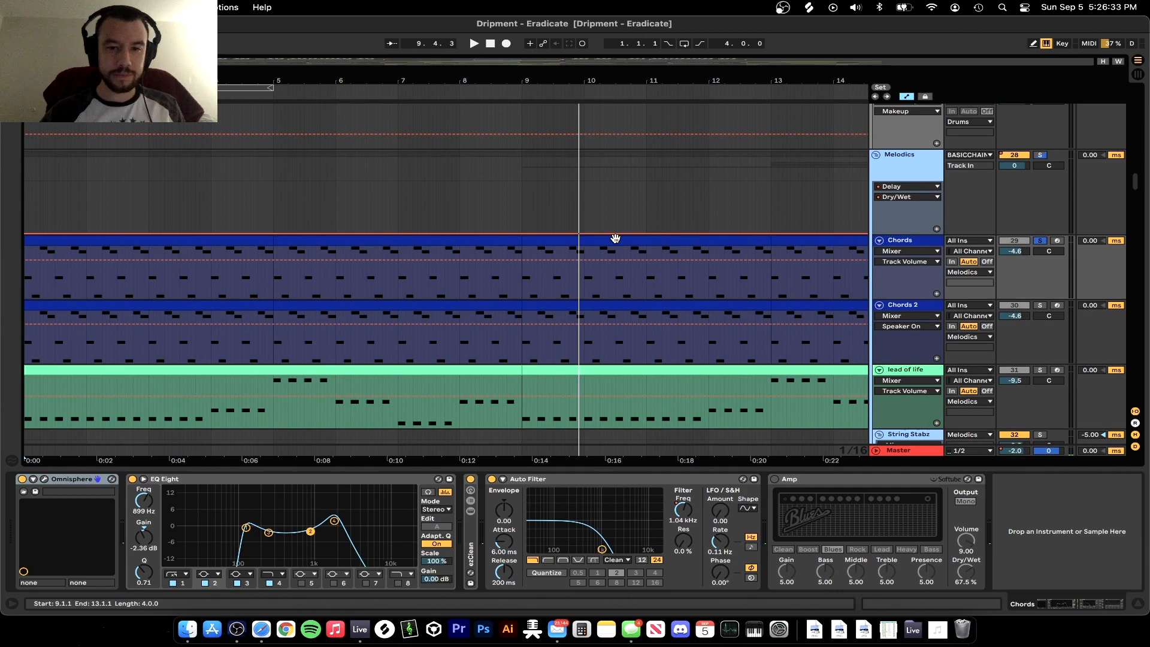
key("space")
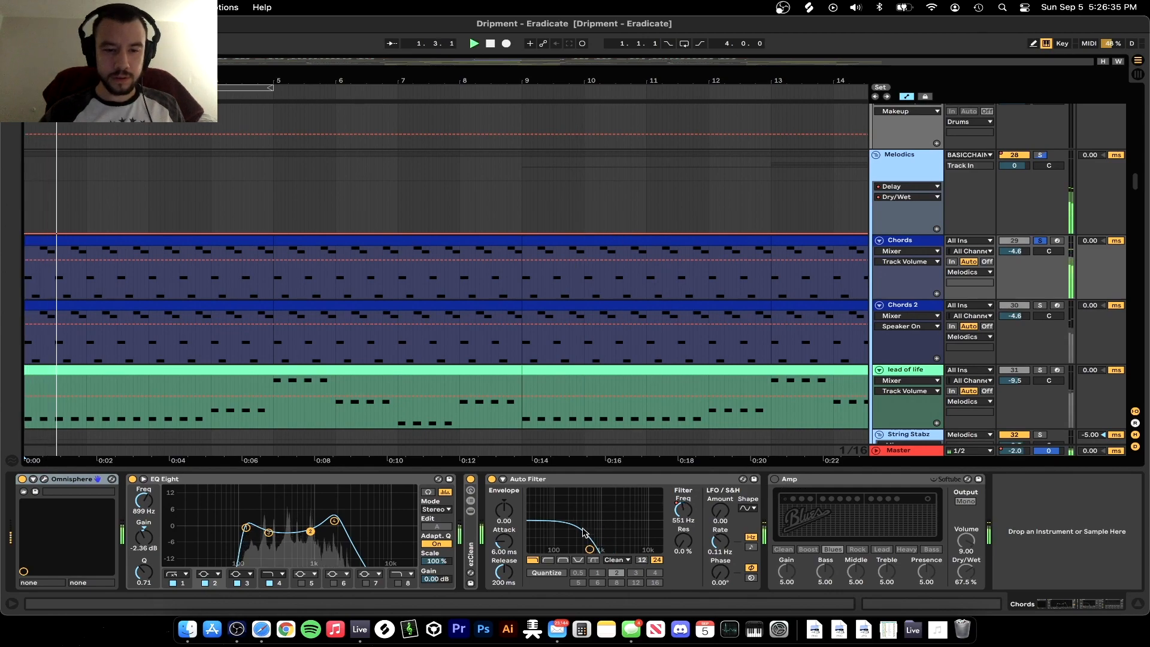
right_click(691, 516)
left_click(704, 520)
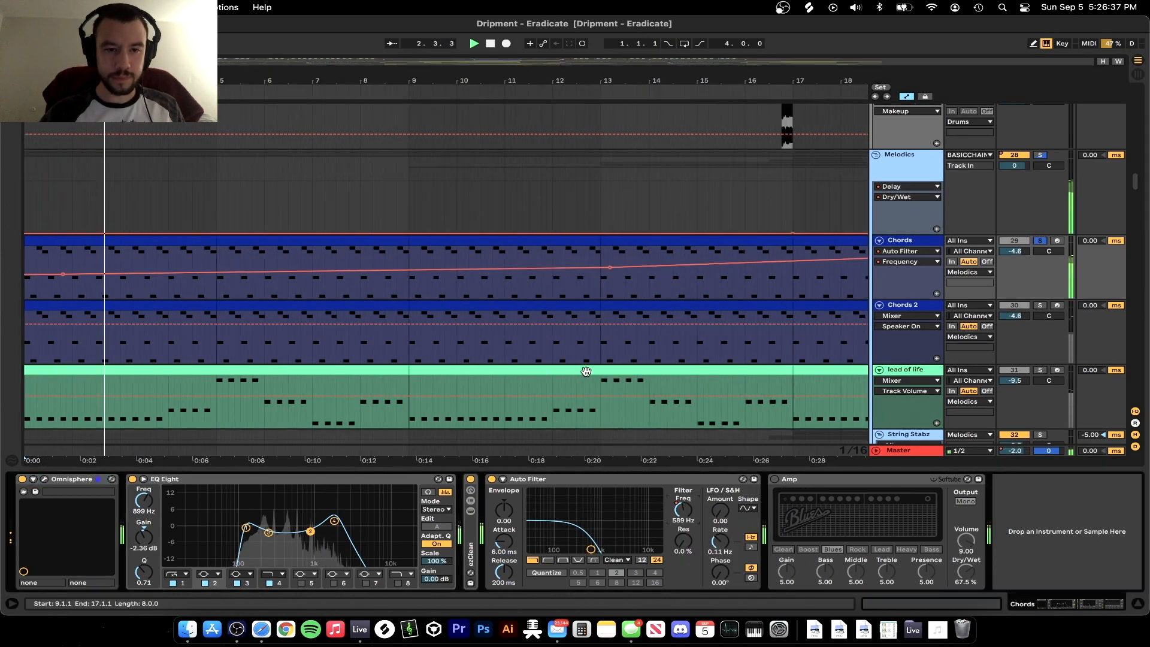
scroll(588, 376, "down", 3)
scroll(588, 376, "down", 1)
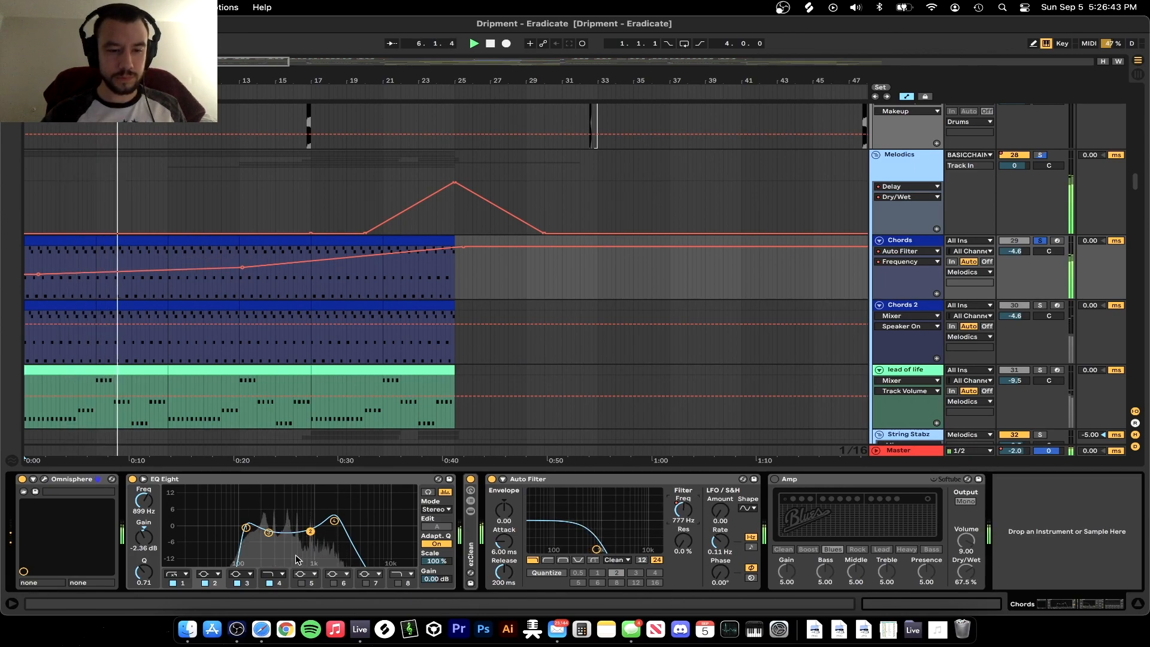
Unfold the effect rack between EQ Eight and Auto Filter on the Chords track and examine its device chain
double_click(473, 552)
scroll(575, 512, "right", 5)
scroll(575, 512, "right", 4)
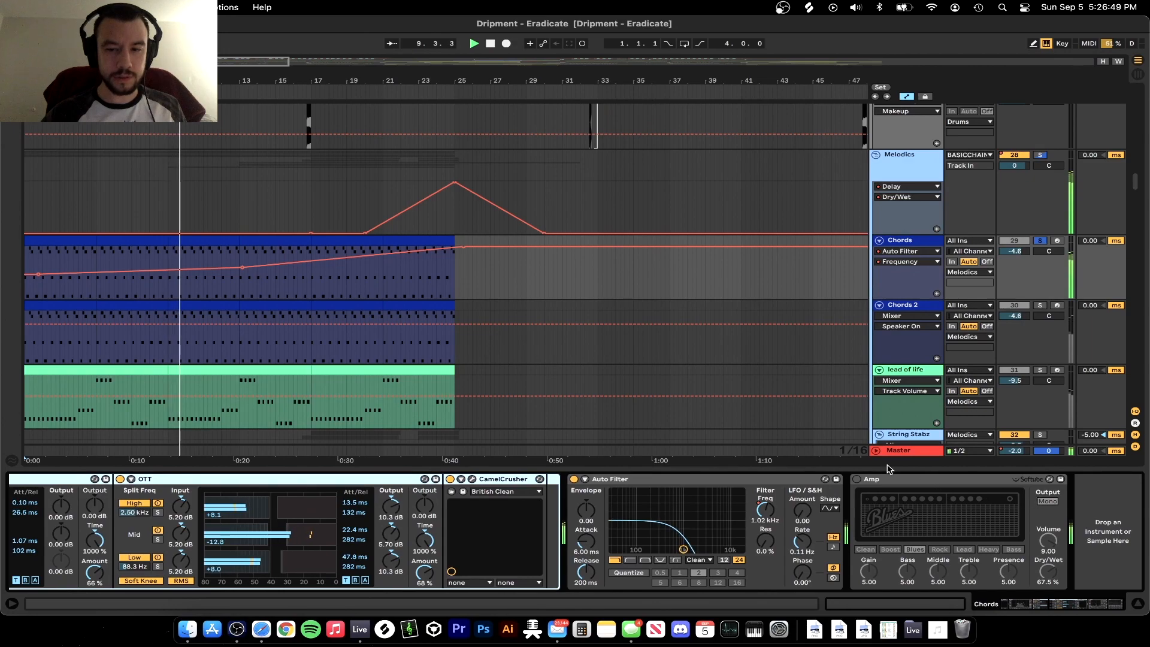
Play the soloed Chords 2 track from the beginning and add the Chords track to the solo to hear both together
left_click_drag(872, 468, 872, 593)
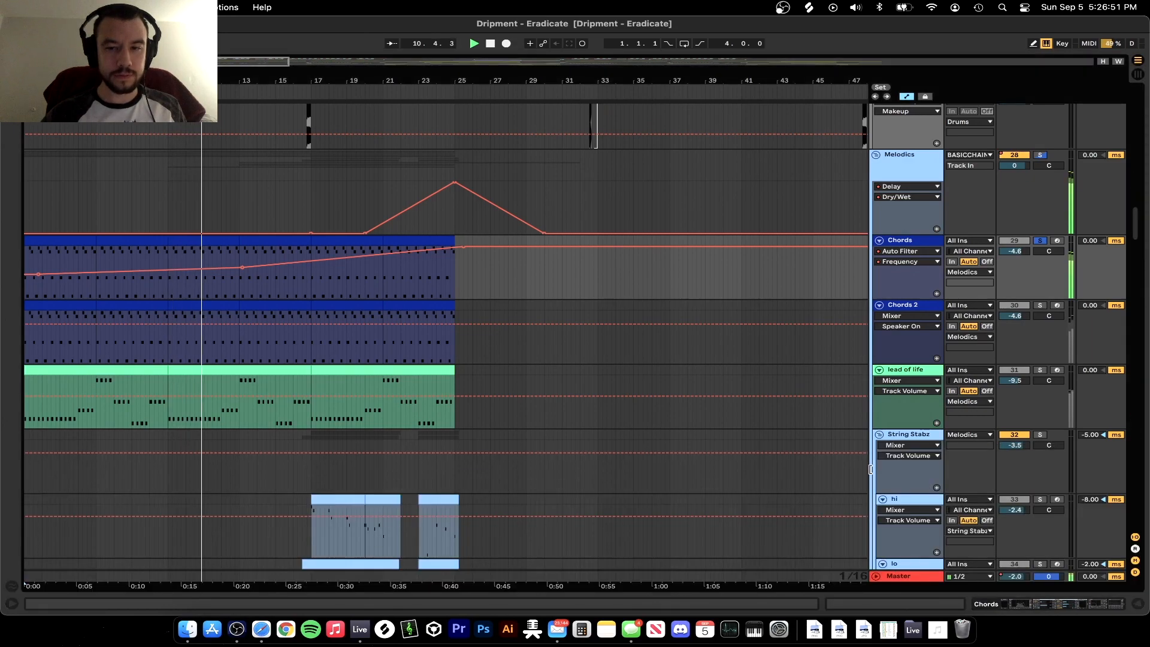
scroll(33, 293, "up", 5)
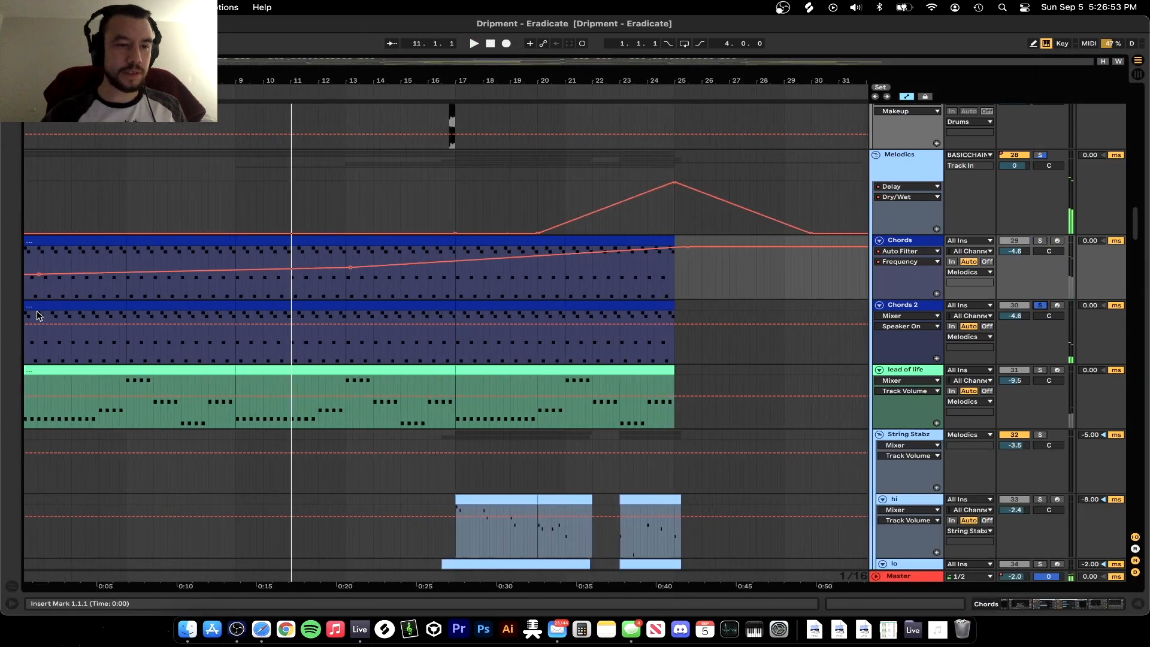
left_click(49, 314)
key("space")
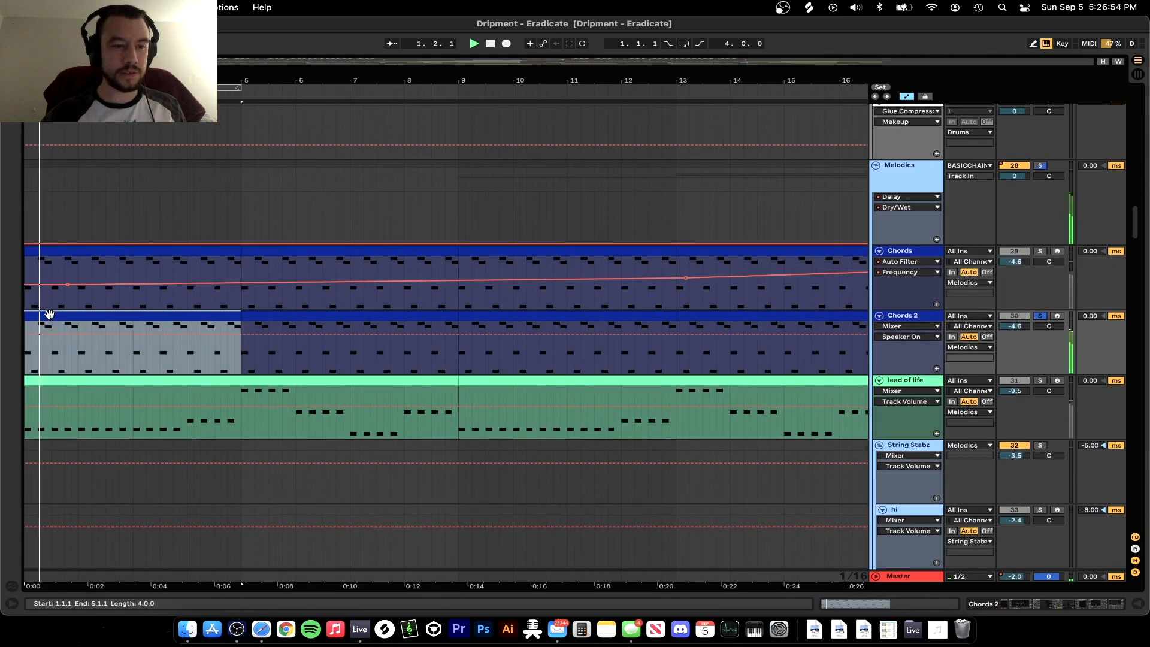
left_click(1041, 252)
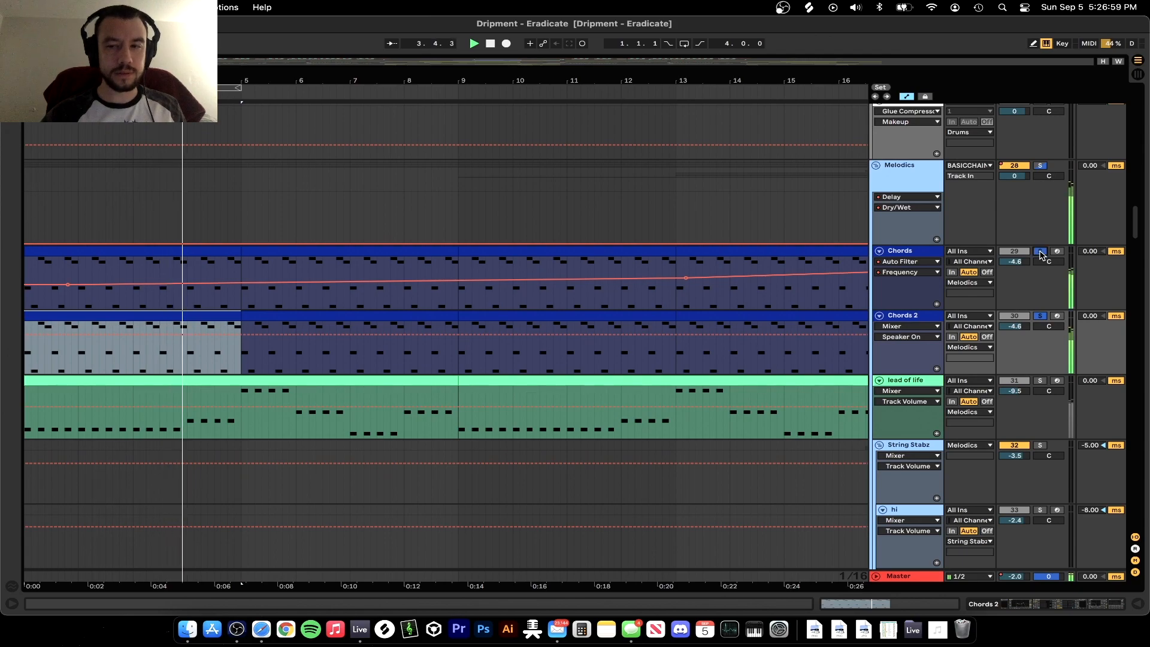
scroll(726, 373, "down", 4)
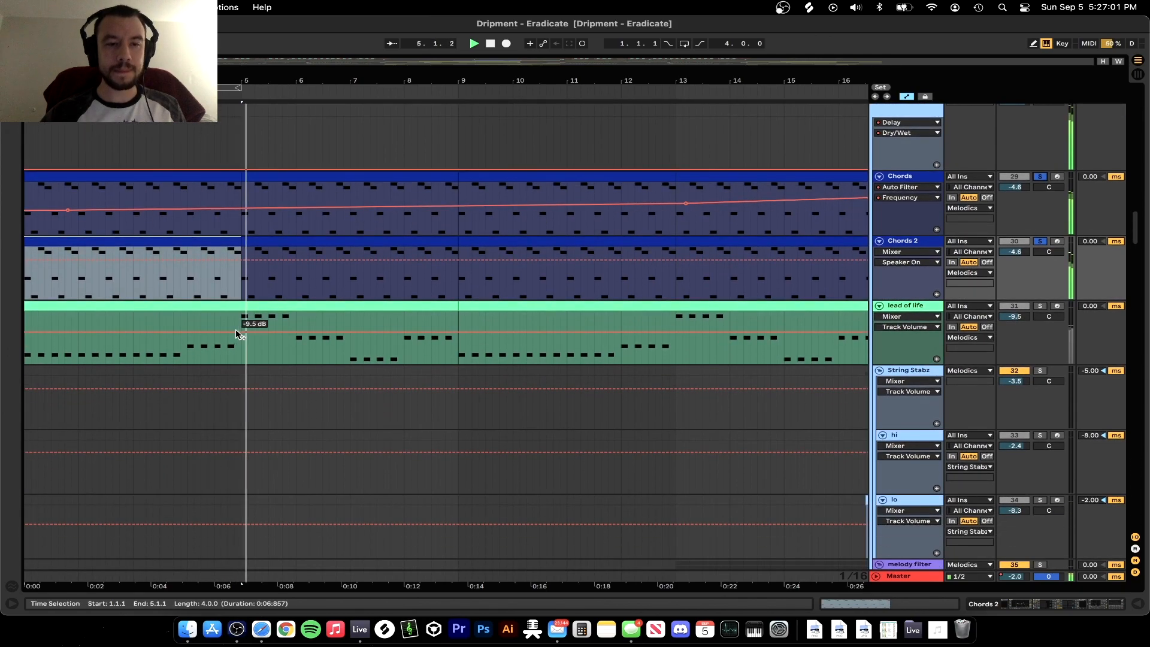
Open the first Chords clip's notes and compare them with the piano scale chart image, closing the image again
double_click(82, 171)
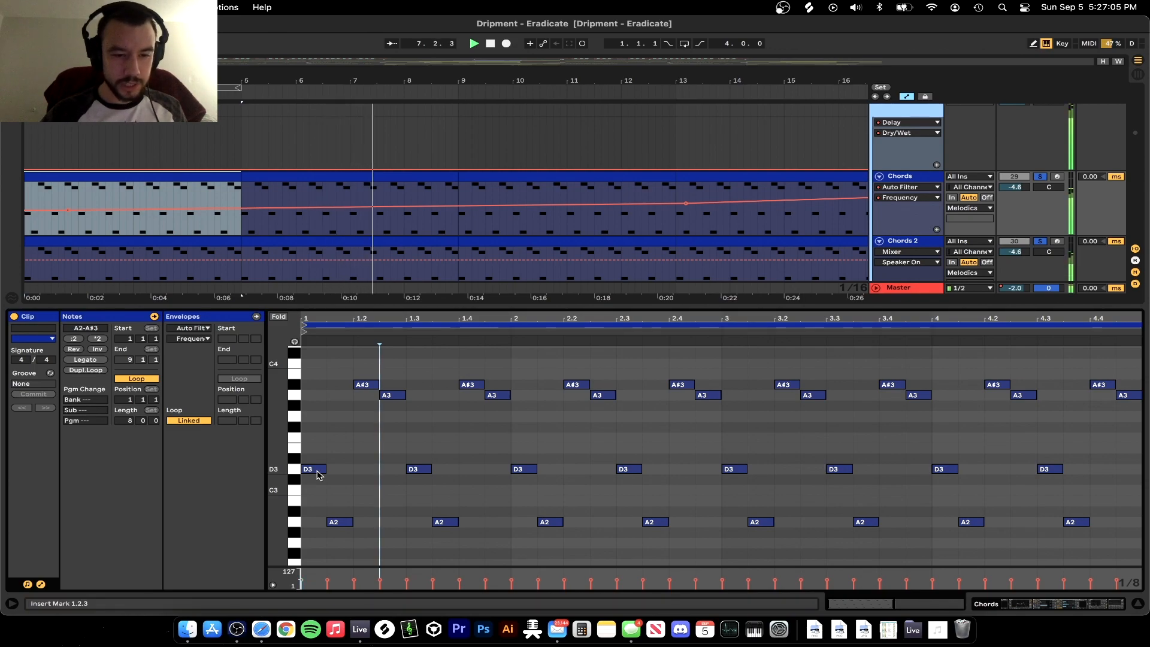
left_click(839, 635)
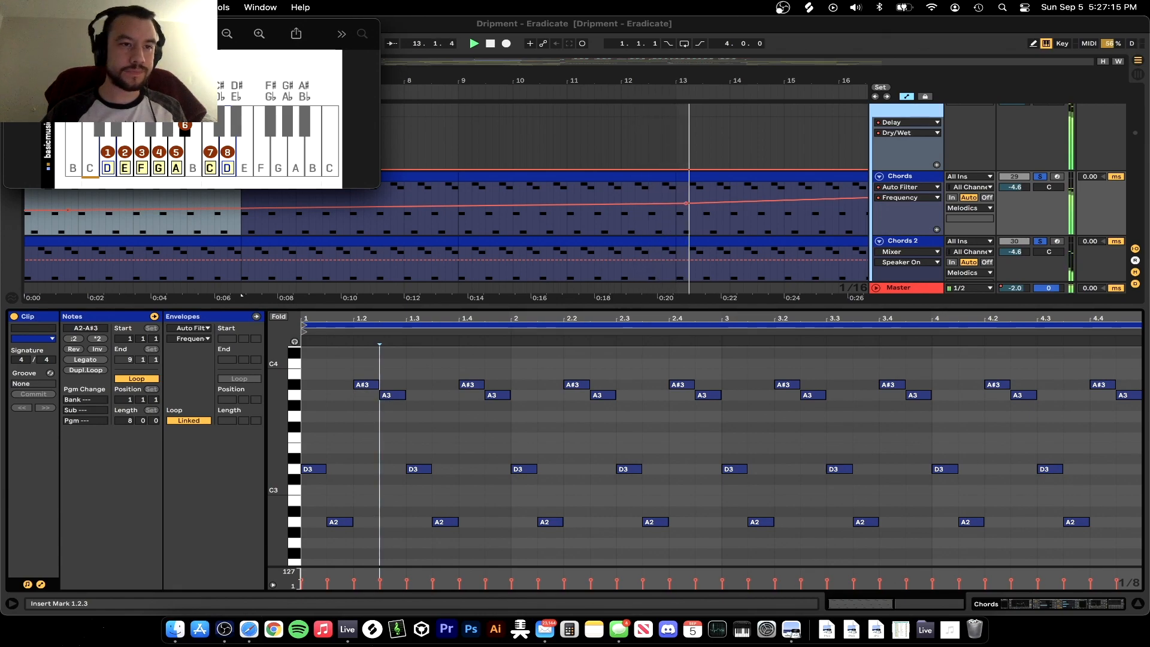
key("super+q")
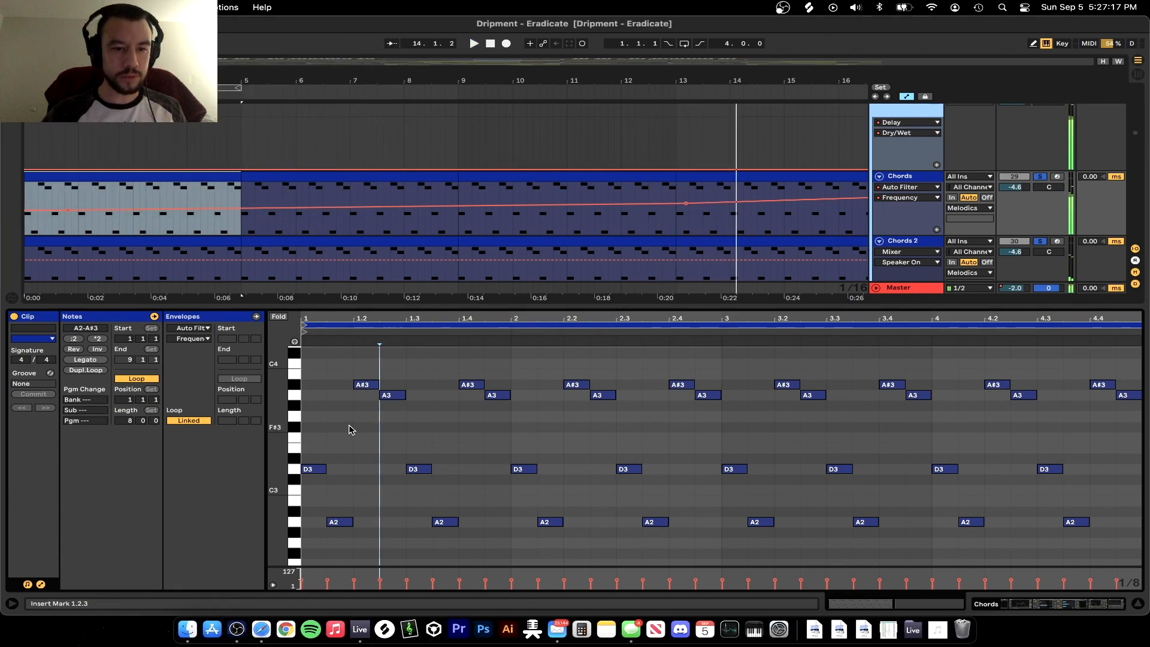
Replay the two soloed chord tracks from the beginning with the Chords clip's whole four-bar note pattern in view
scroll(375, 469, "down", 3)
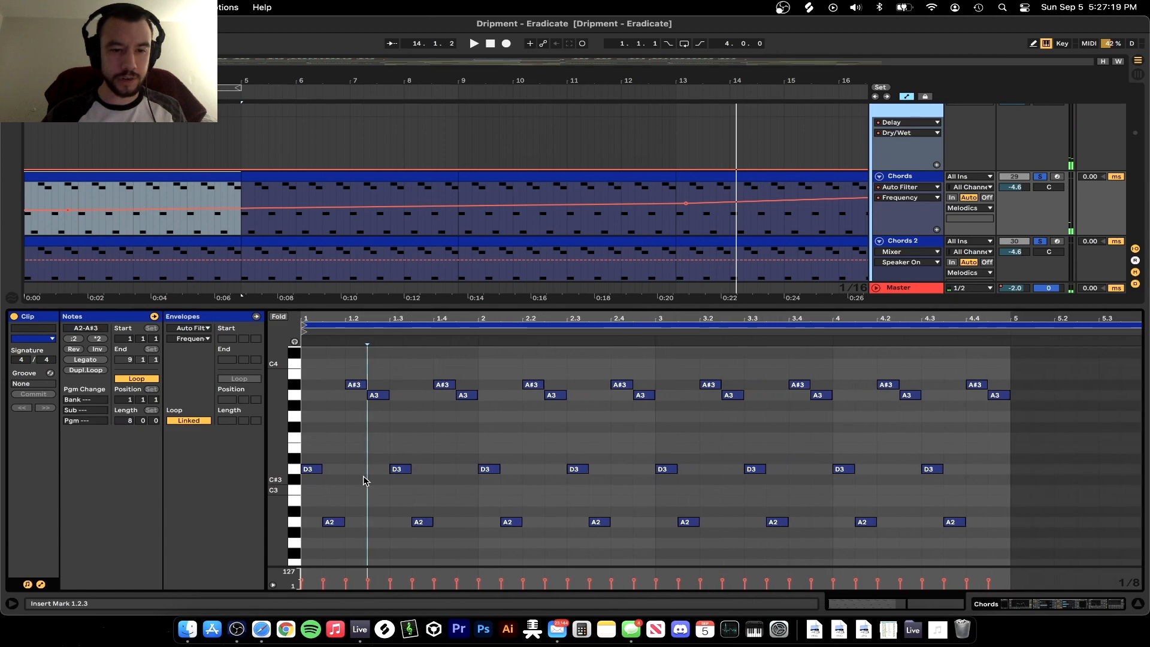
key("space")
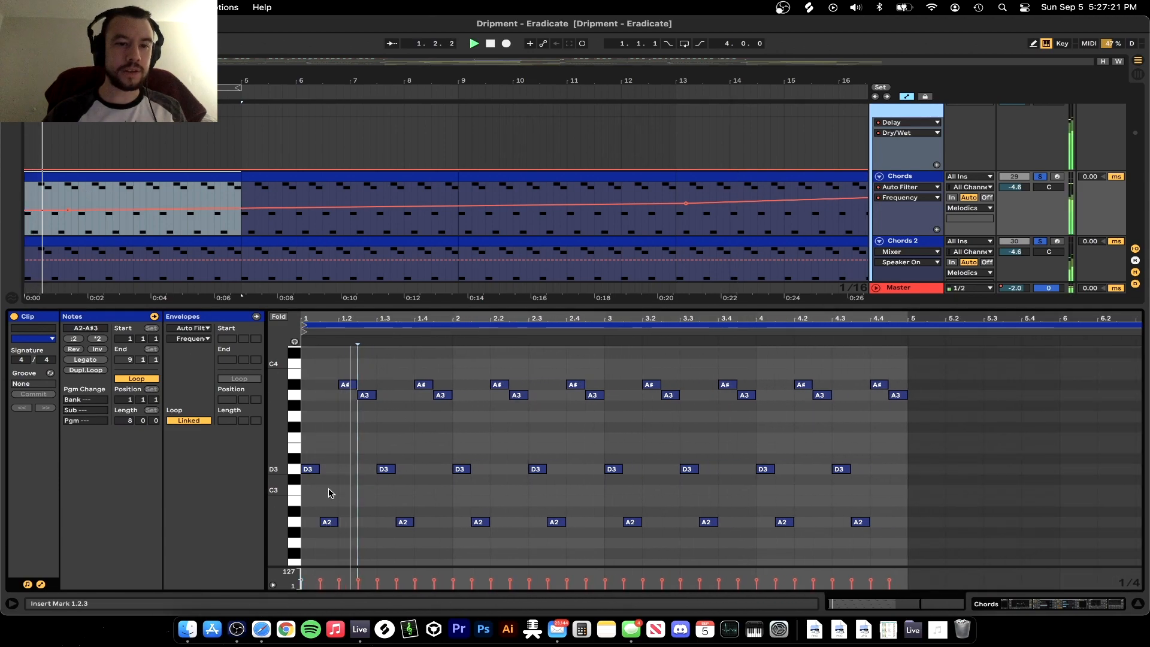
scroll(936, 273, "down", 1)
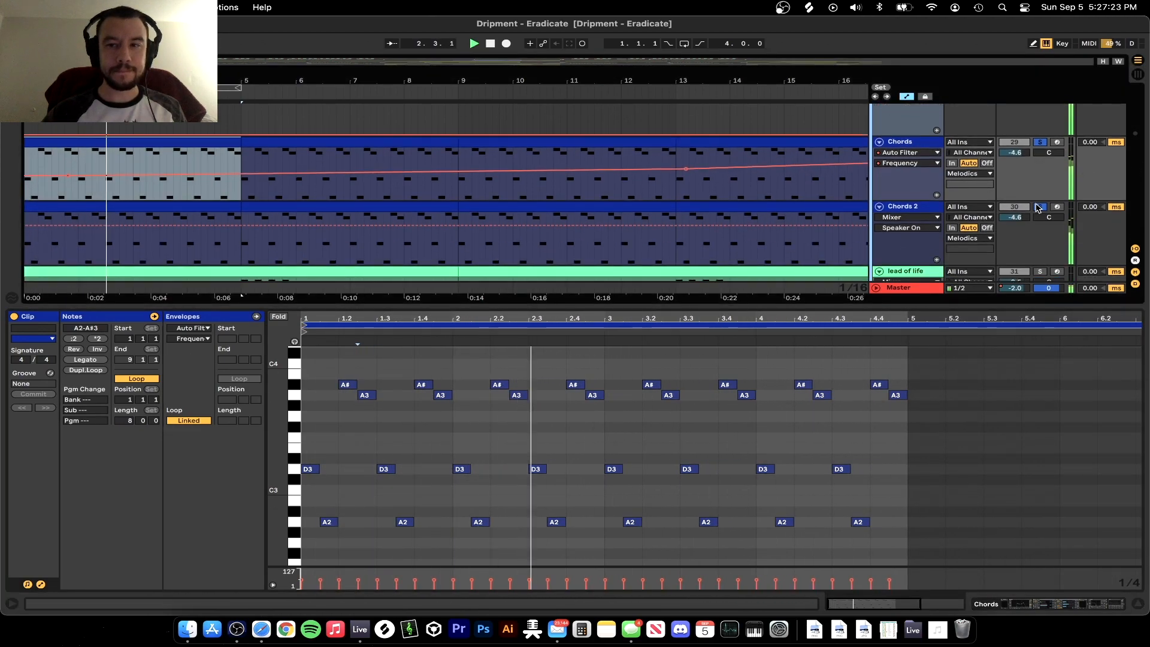
Close the Chords clip's note editor and switch the solo to the lead of life track
scroll(958, 204, "down", 1)
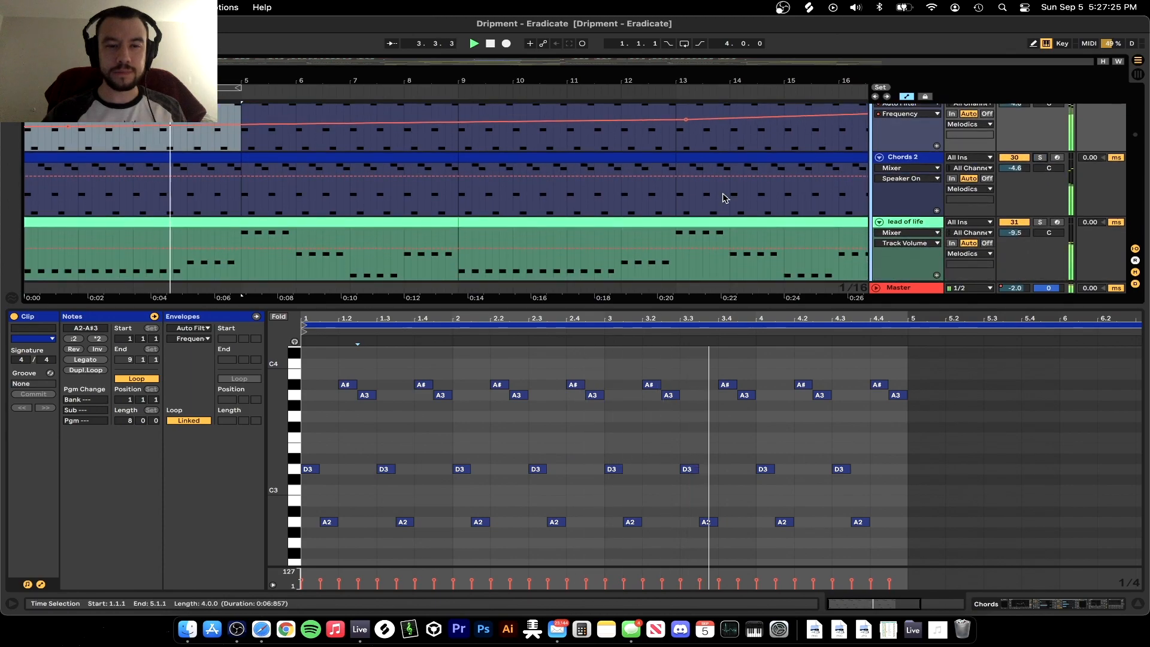
scroll(539, 227, "down", 1)
left_click_drag(250, 304, 251, 581)
scroll(152, 292, "up", 2)
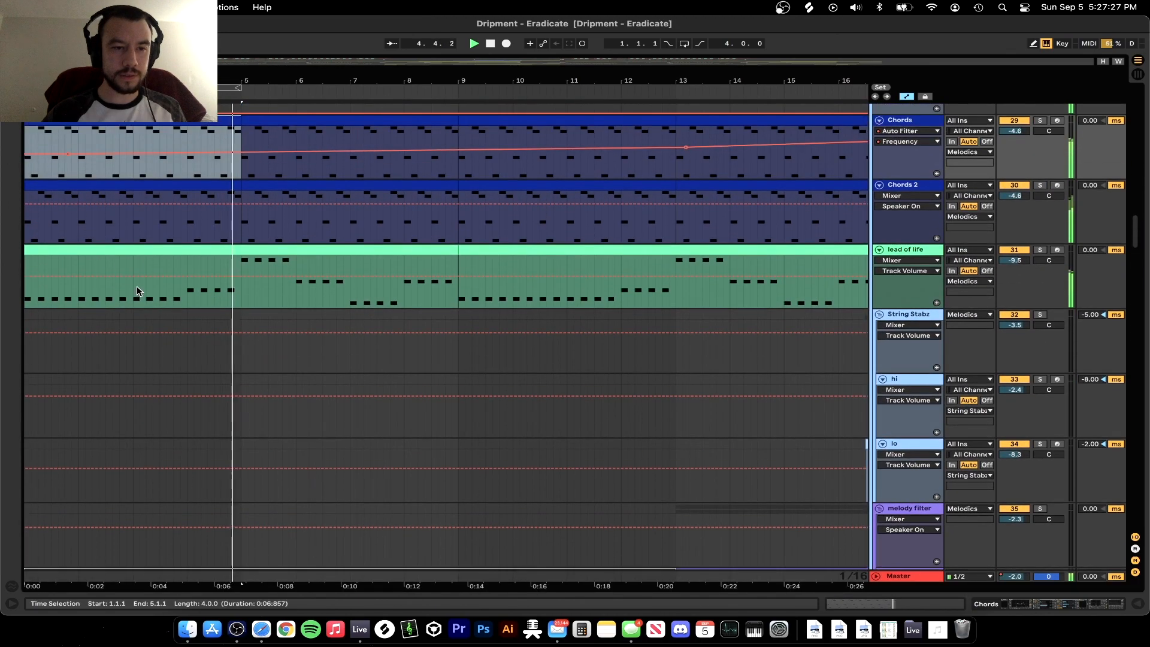
left_click(152, 292)
scroll(78, 249, "up", 2)
scroll(78, 249, "up", 1)
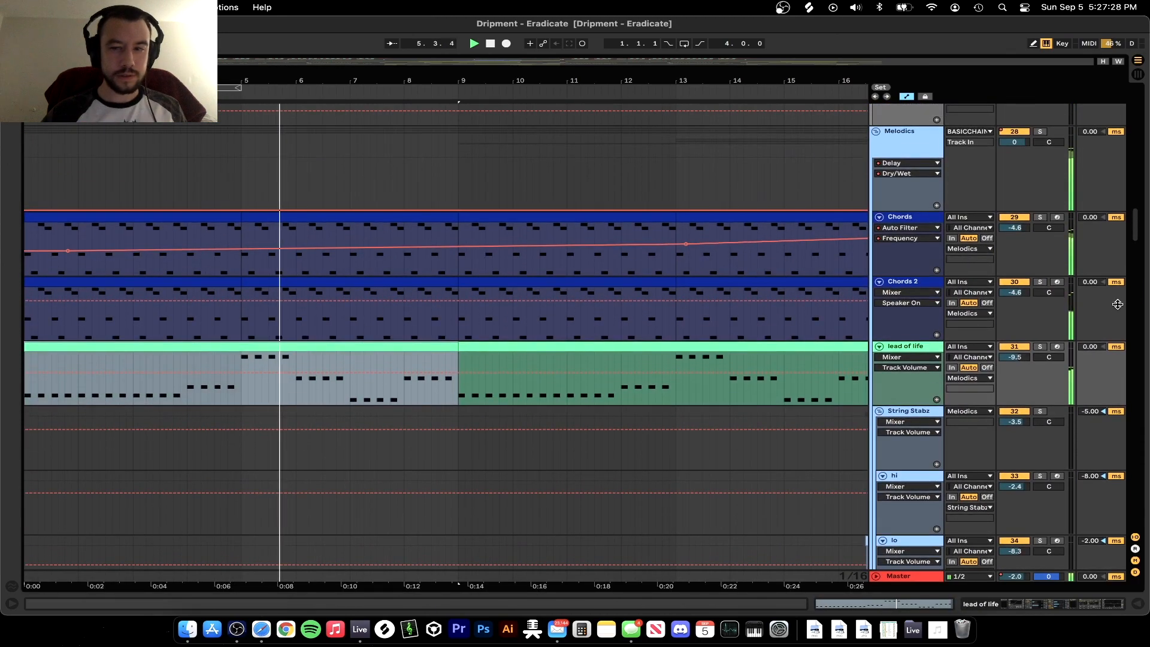
left_click(1040, 347)
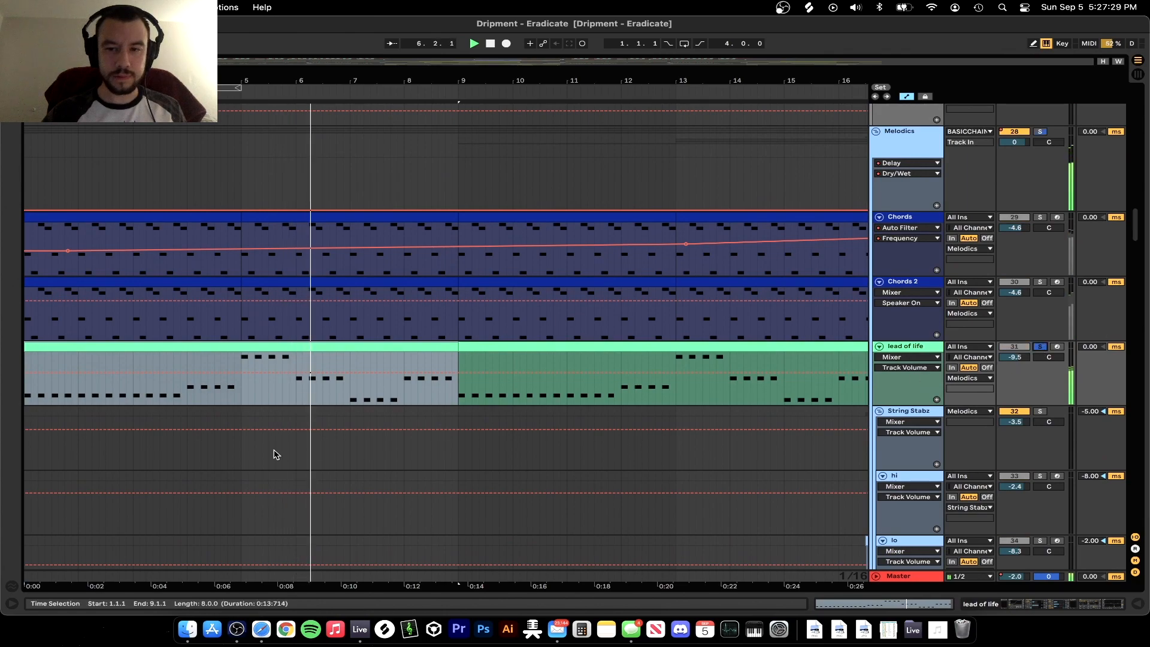
Show the lead of life track's device chain and examine its effects and the Omnisphere Piezo Nylon Piano patch
double_click(913, 348)
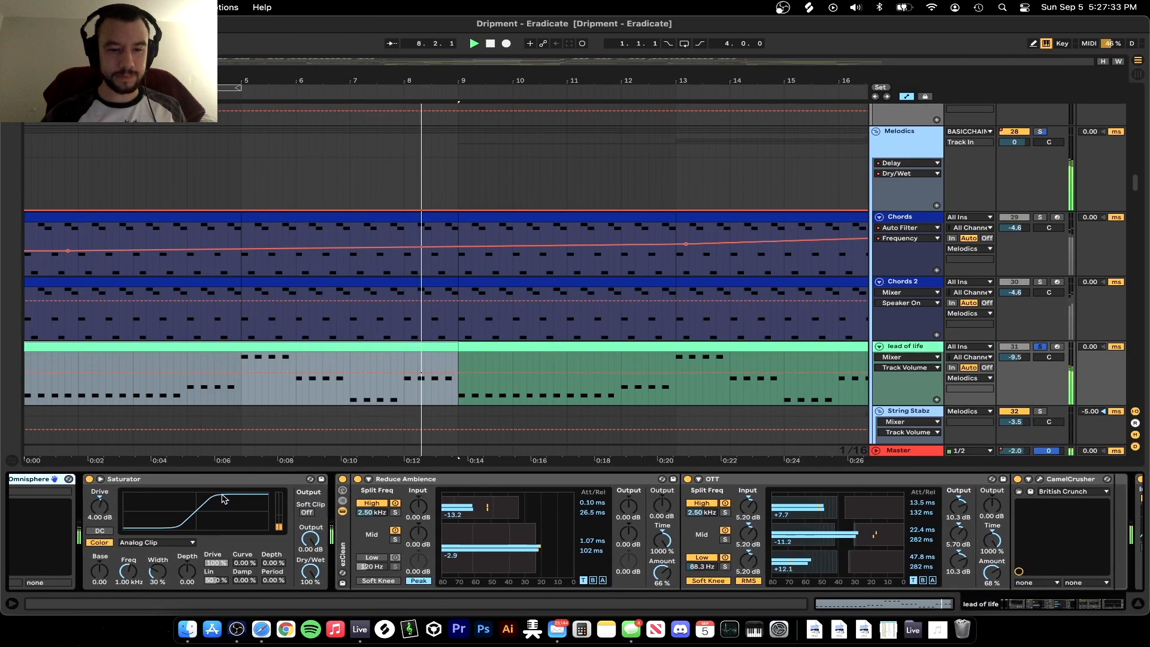
scroll(223, 499, "right", 10)
scroll(223, 499, "right", 2)
scroll(223, 499, "right", 2)
scroll(222, 499, "left", 14)
scroll(223, 499, "left", 2)
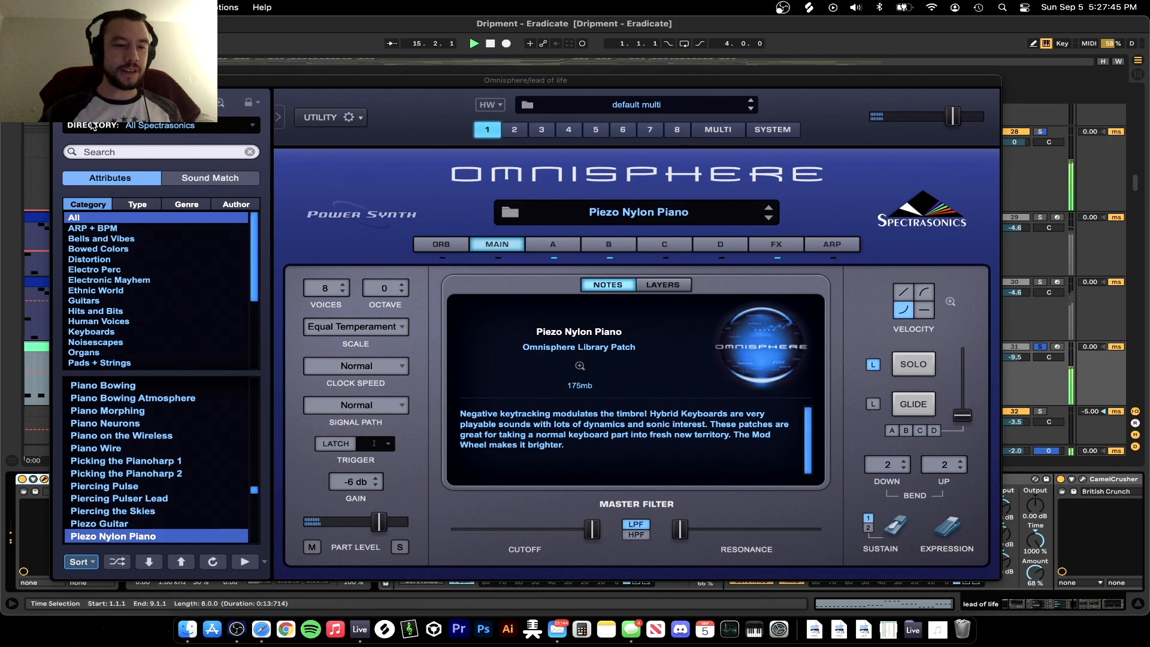
left_click(59, 81)
Unsolo the lead of life track and hide its device chain
scroll(384, 258, "down", 6)
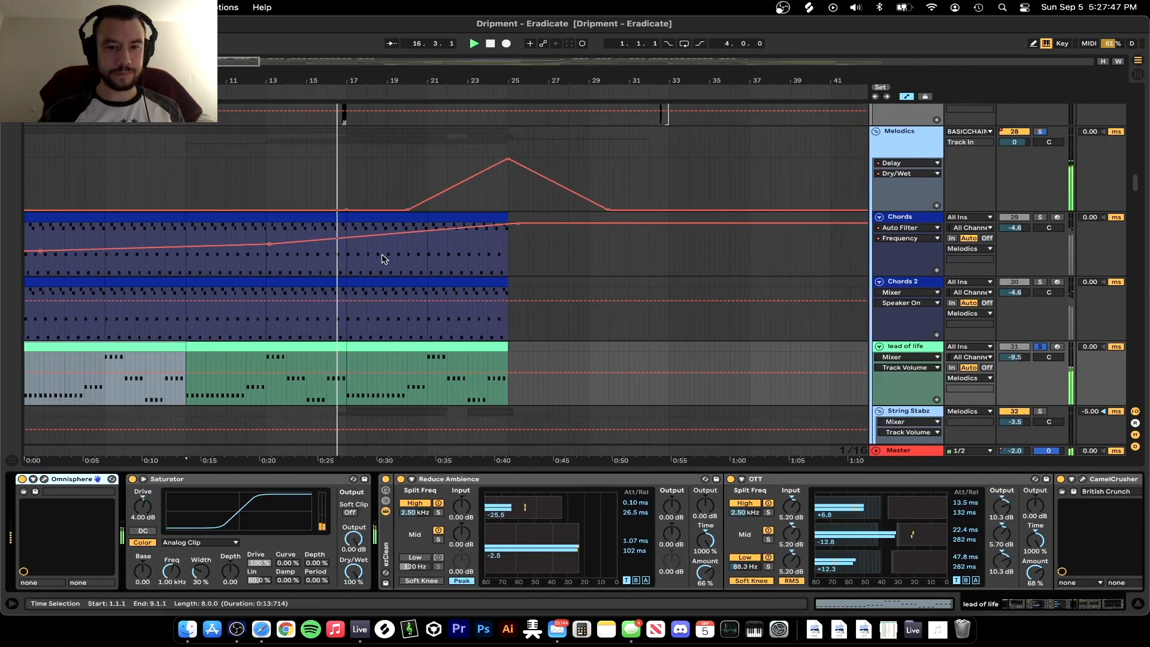
left_click(1040, 347)
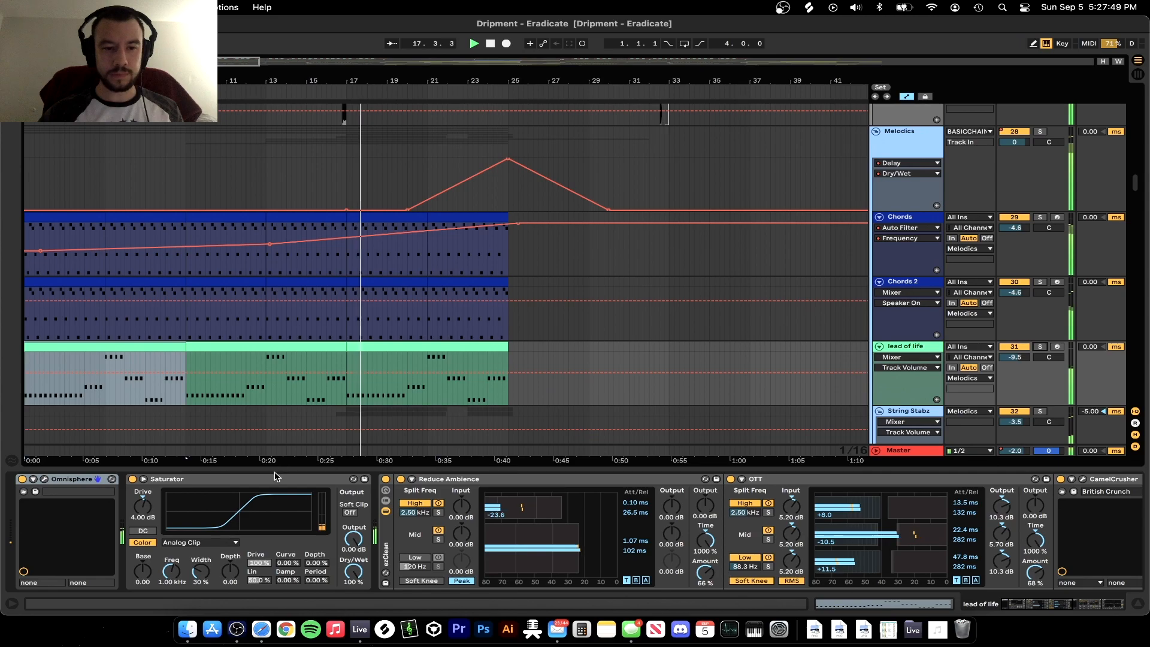
left_click_drag(270, 469, 271, 473)
Solo the RREESSe bass track and play it from the start of its first clip
scroll(299, 359, "down", 15)
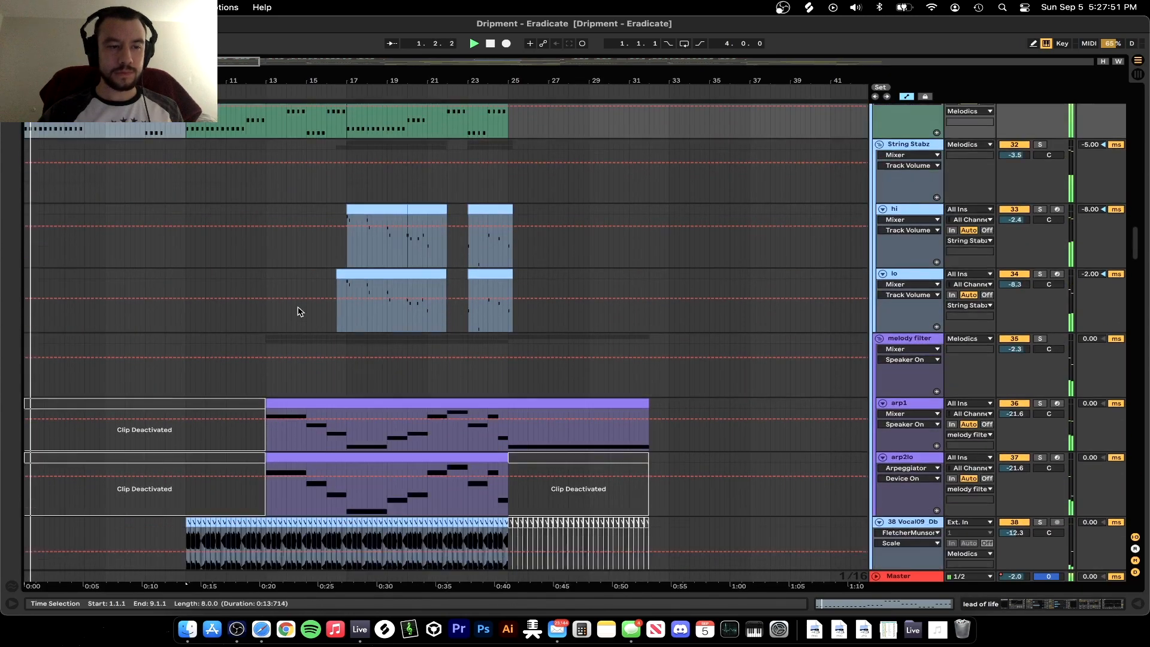
scroll(29, 364, "down", 20)
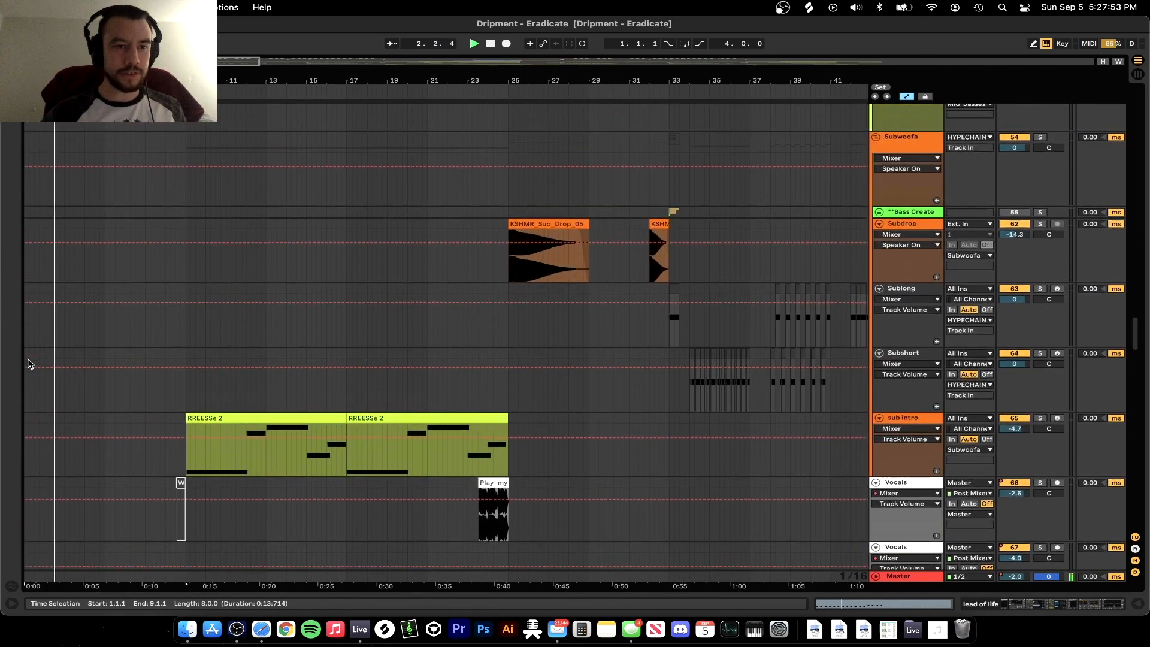
scroll(28, 363, "up", 10)
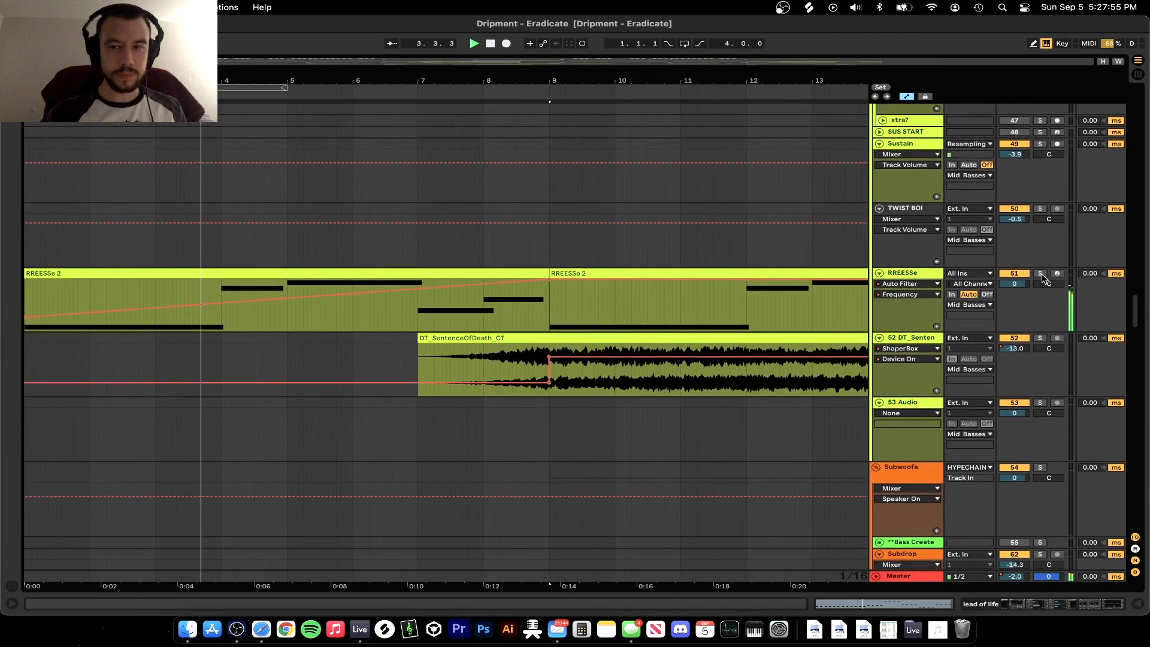
left_click(1040, 273)
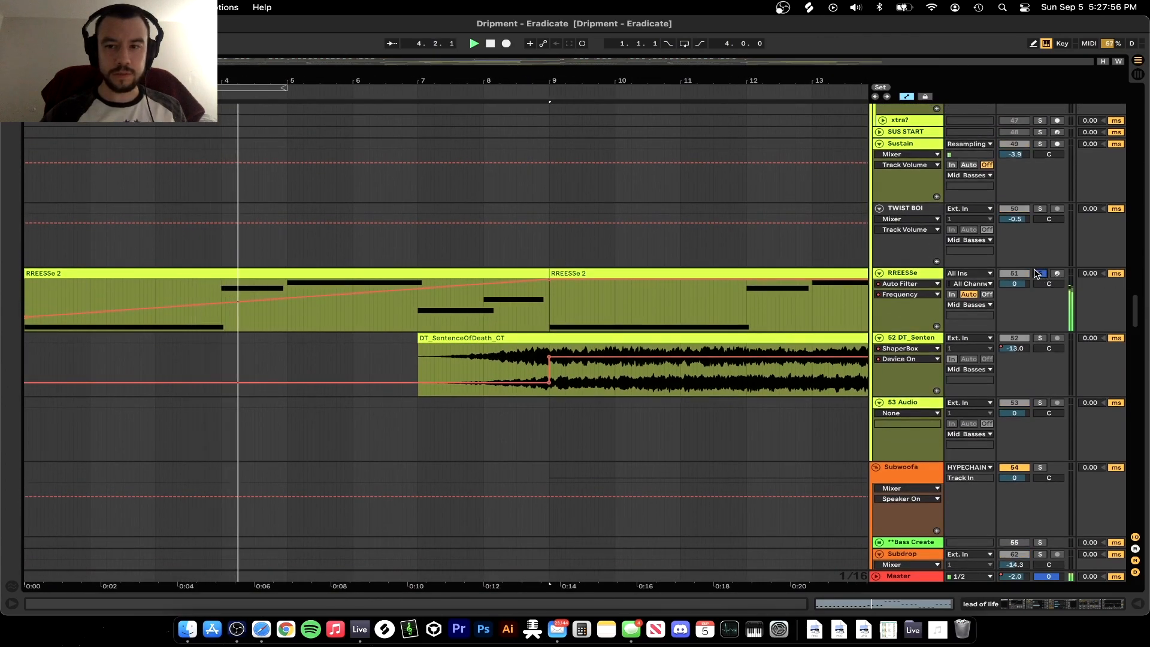
left_click(53, 274)
scroll(53, 274, "down", 5)
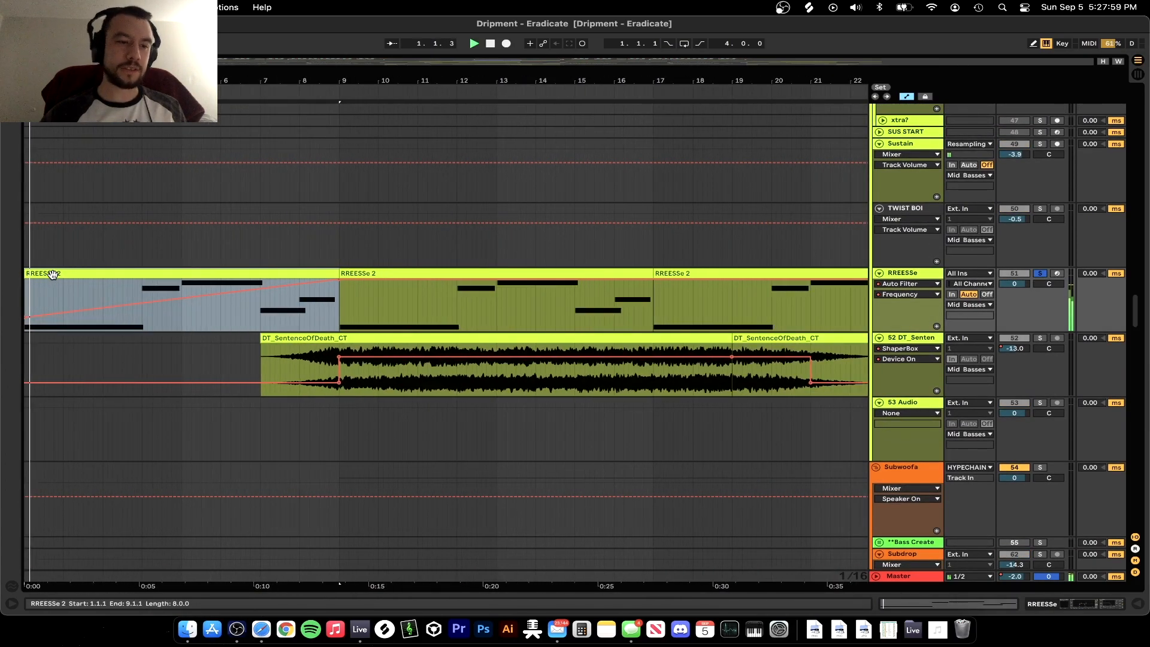
Show the RREESSe track's devices and examine the oscillator and effects pages of its Serum instrument
double_click(898, 273)
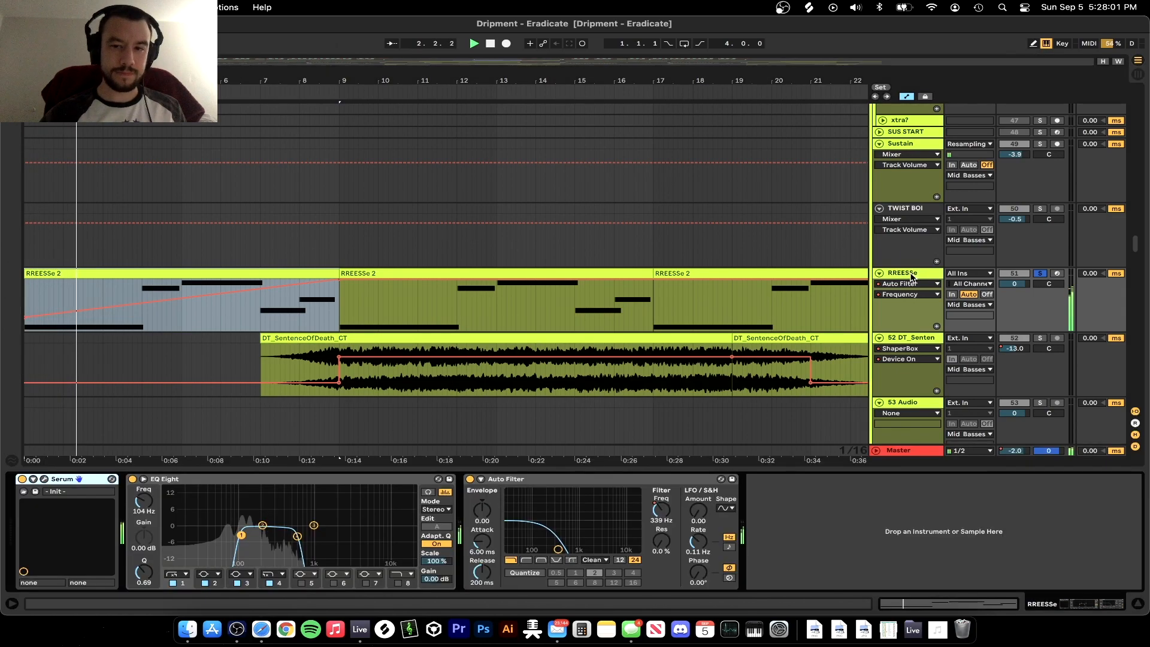
left_click(45, 479)
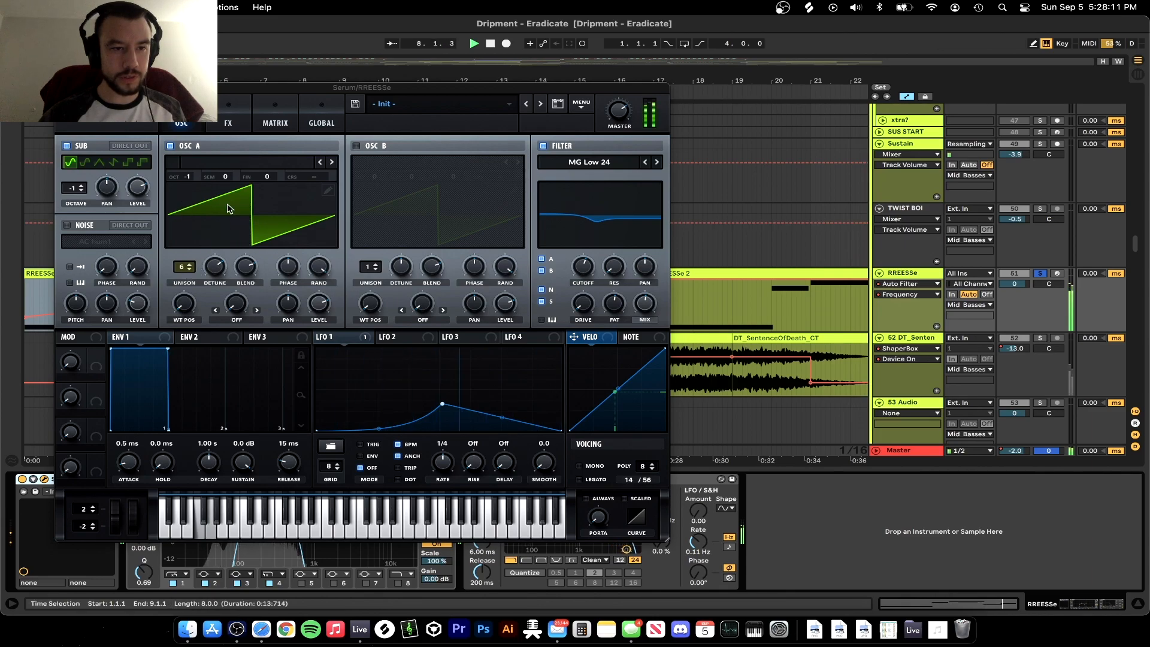
left_click(230, 122)
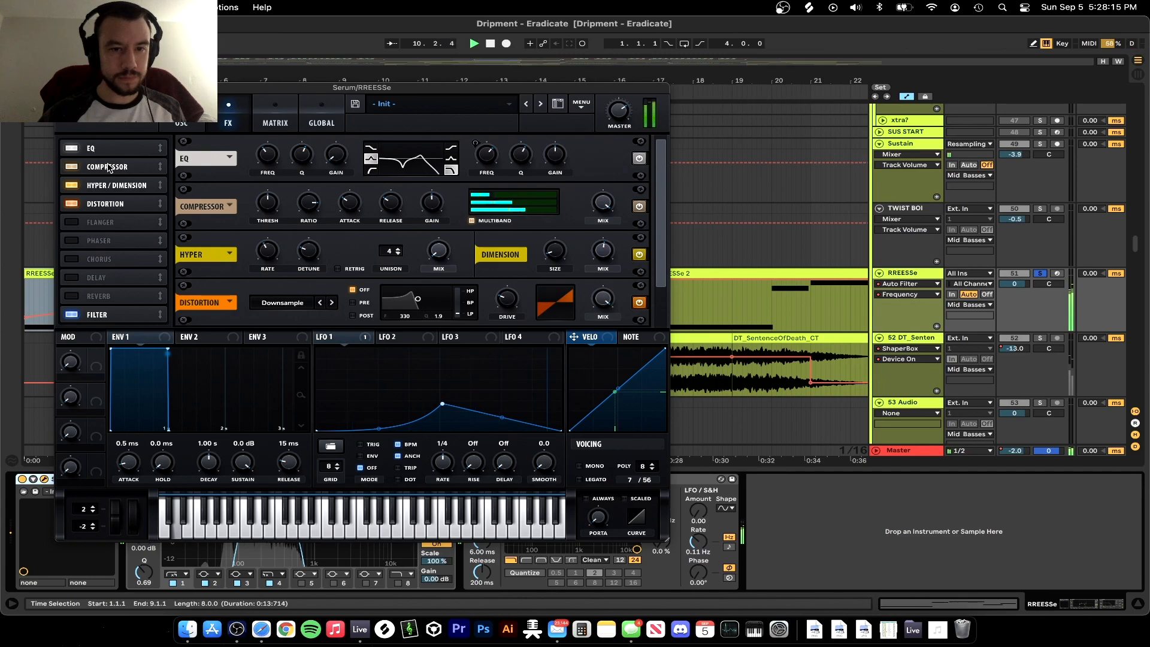
scroll(663, 218, "down", 3)
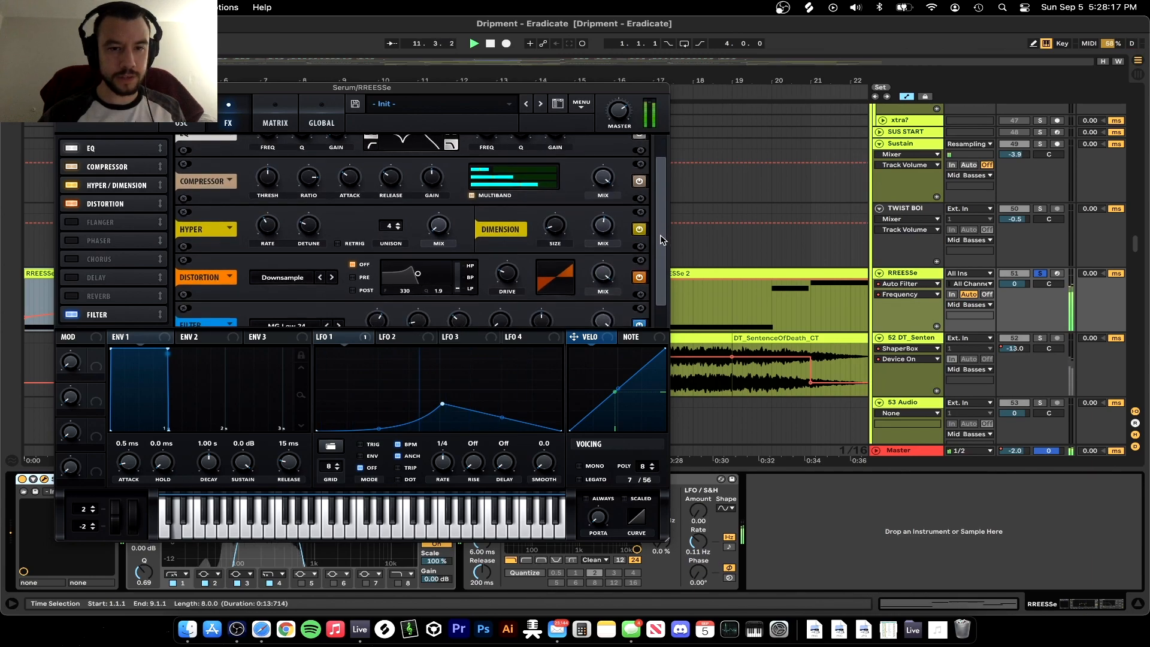
left_click(192, 123)
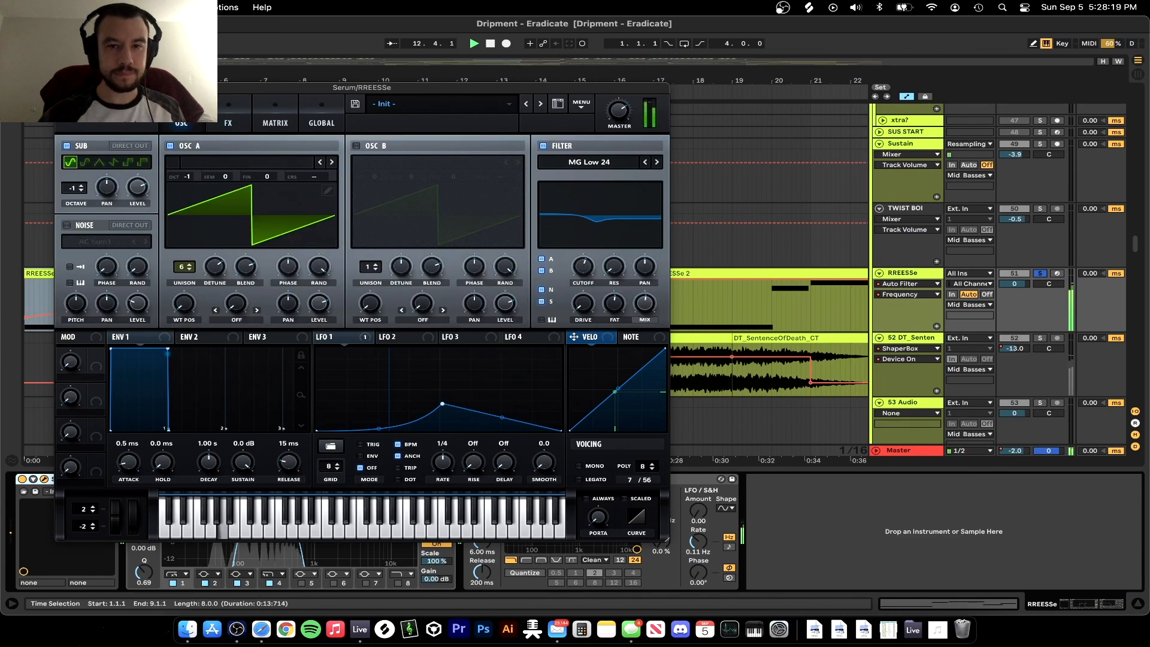
key("super+alt+p")
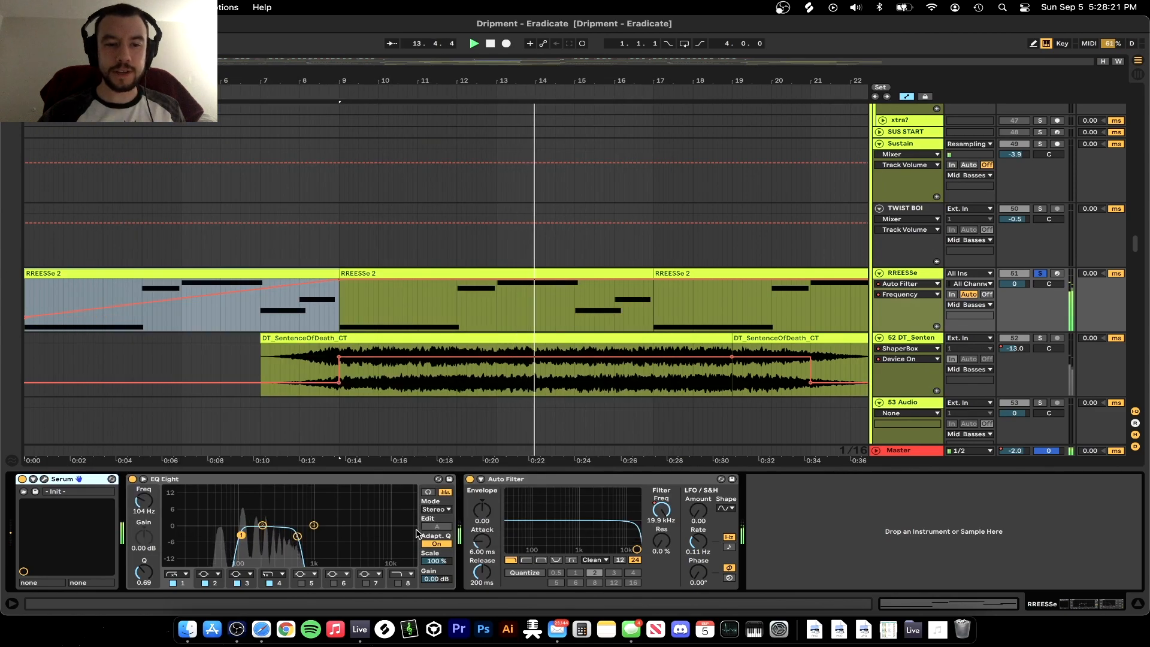
Examine the RREESSe track's Auto Filter frequency automation and play the track from its second clip
right_click(661, 535)
key("Escape")
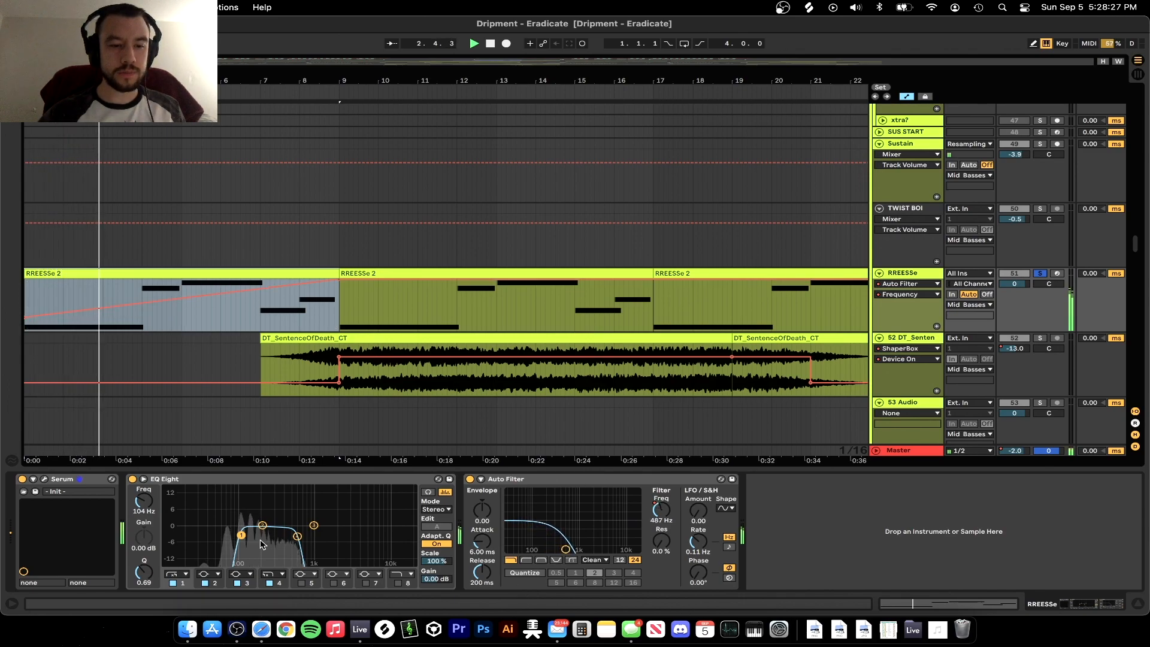
left_click(366, 274)
key("minus")
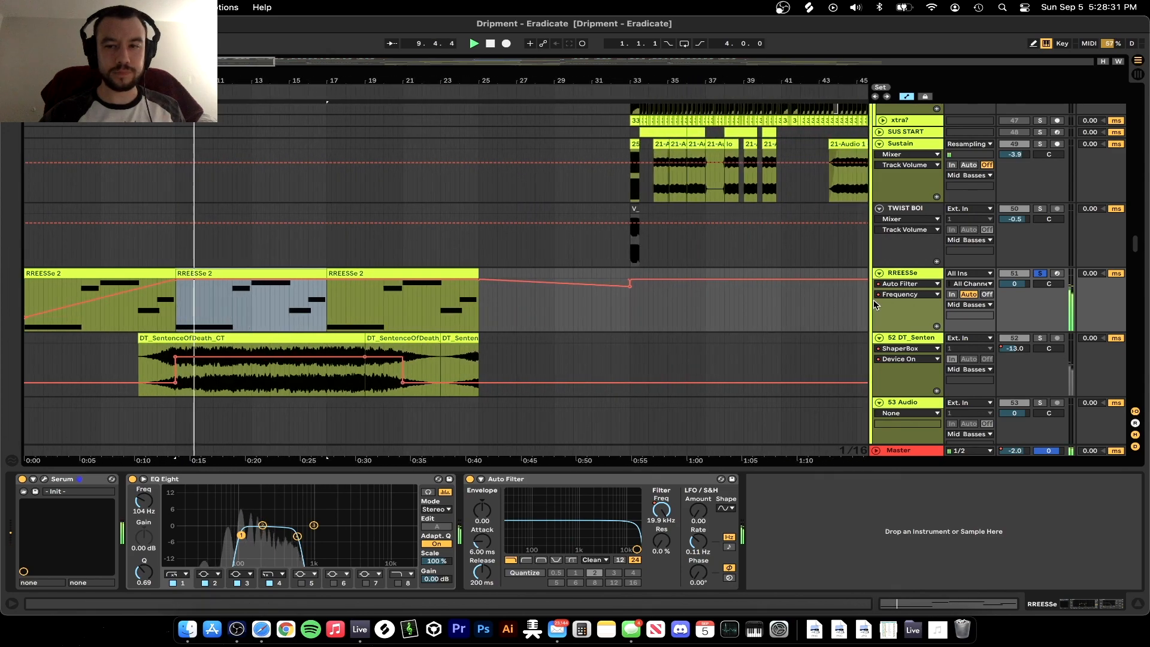
Open the second RREESSe clip's notes to examine the bass line and close the note editor
double_click(215, 294)
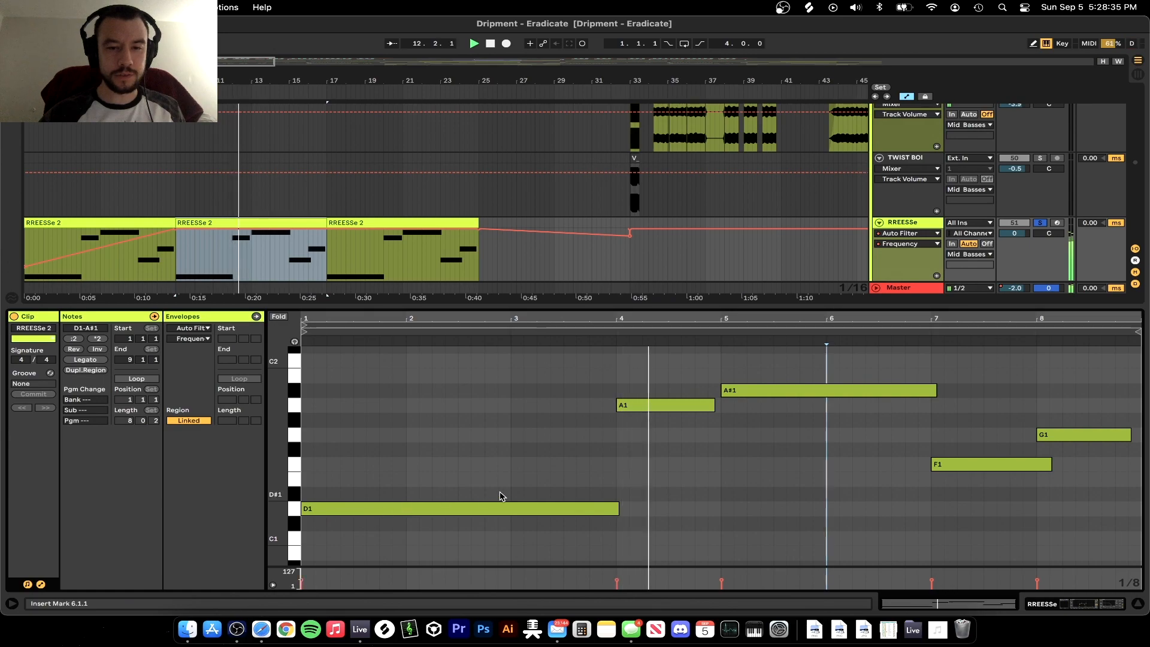
scroll(569, 485, "up", 1)
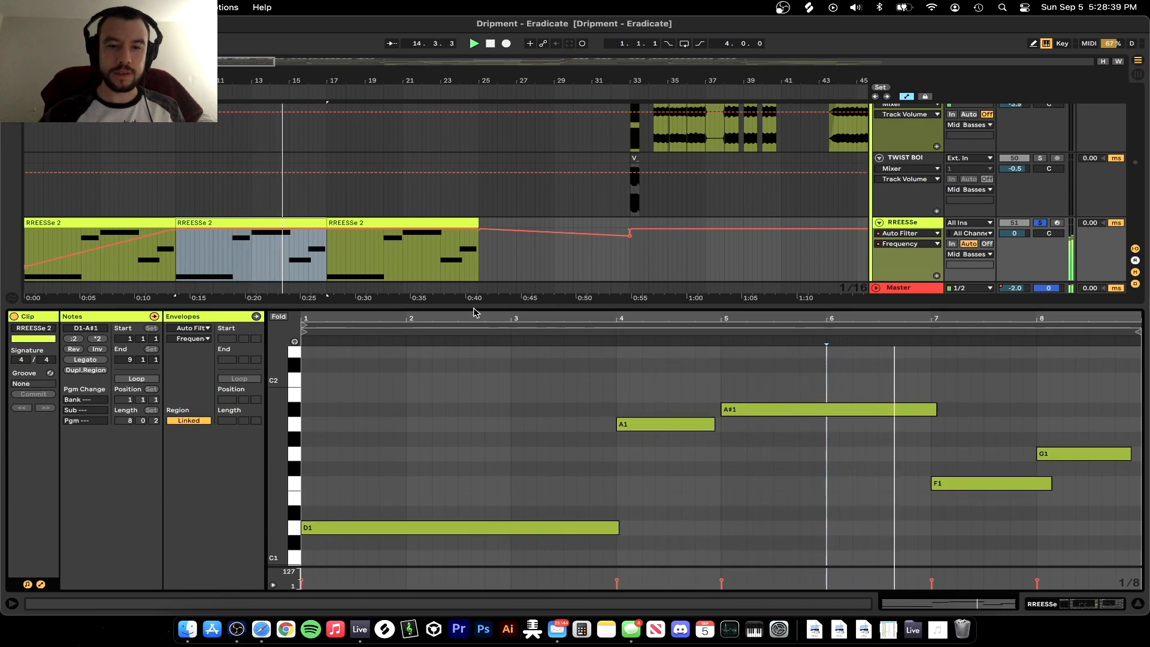
key("super+alt+l")
scroll(1101, 291, "up", 2)
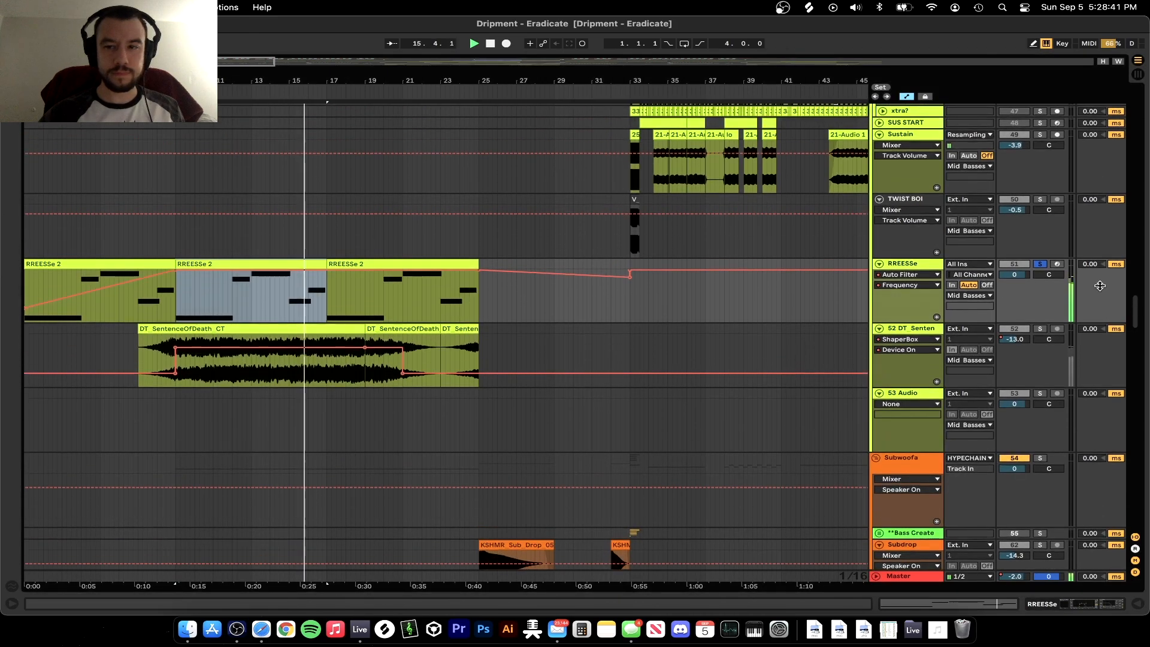
Stop playback, solo the DT_MentalHospital_CT track in the FX group and play its clip from the start
key("space")
scroll(270, 347, "down", 10)
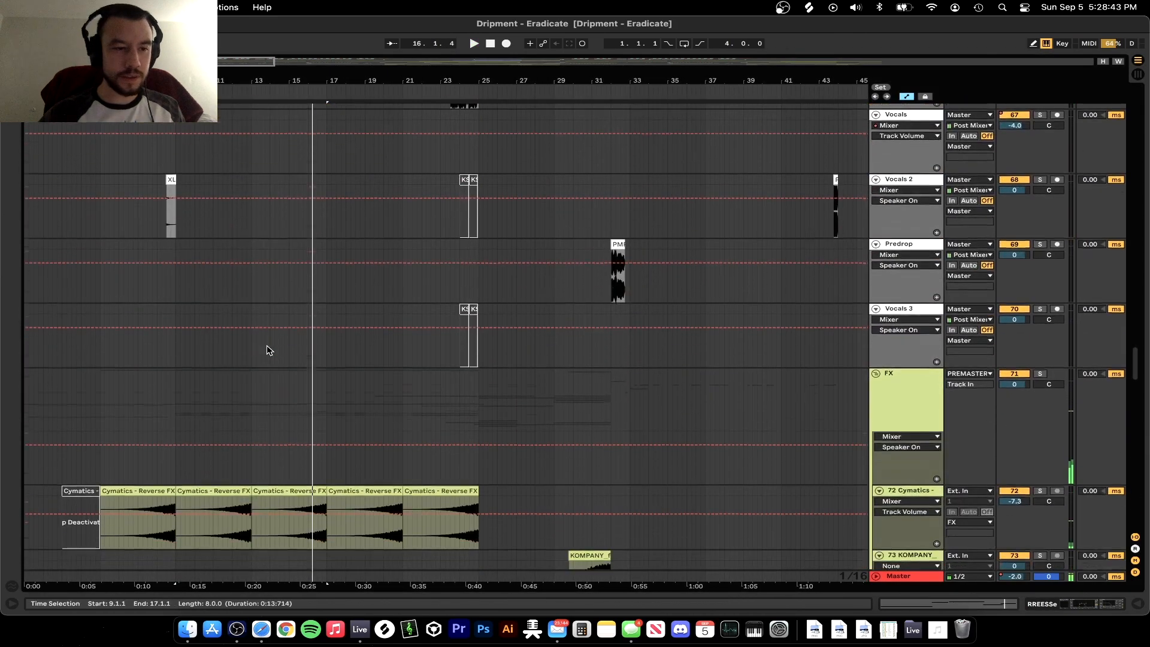
scroll(268, 350, "down", 12)
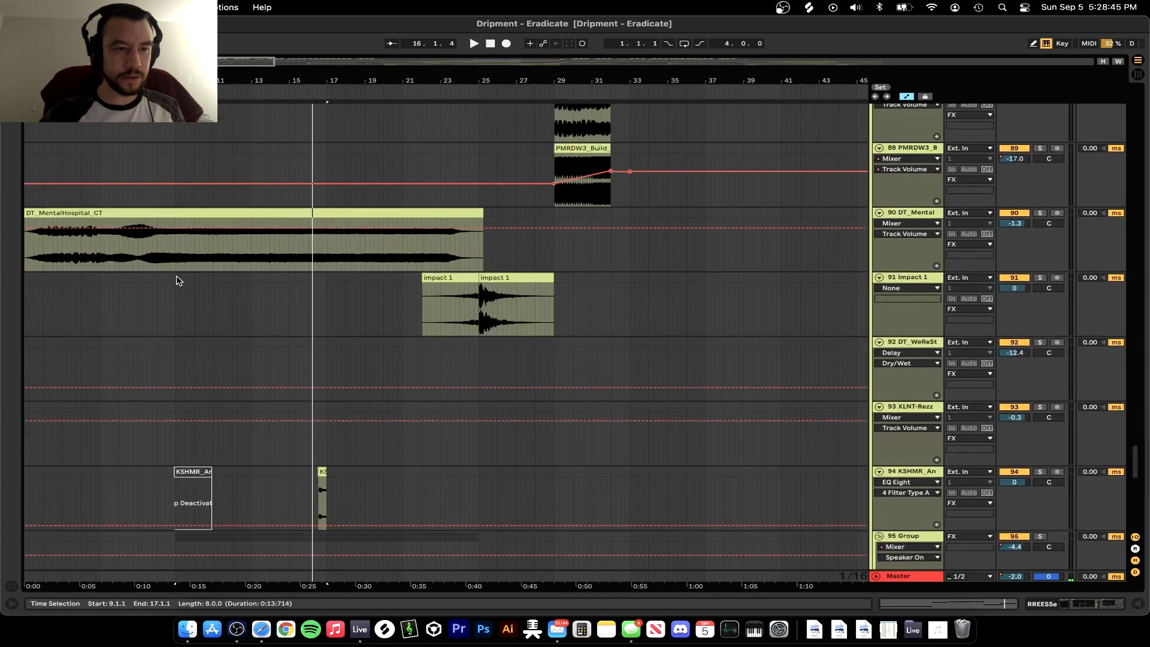
left_click(90, 212)
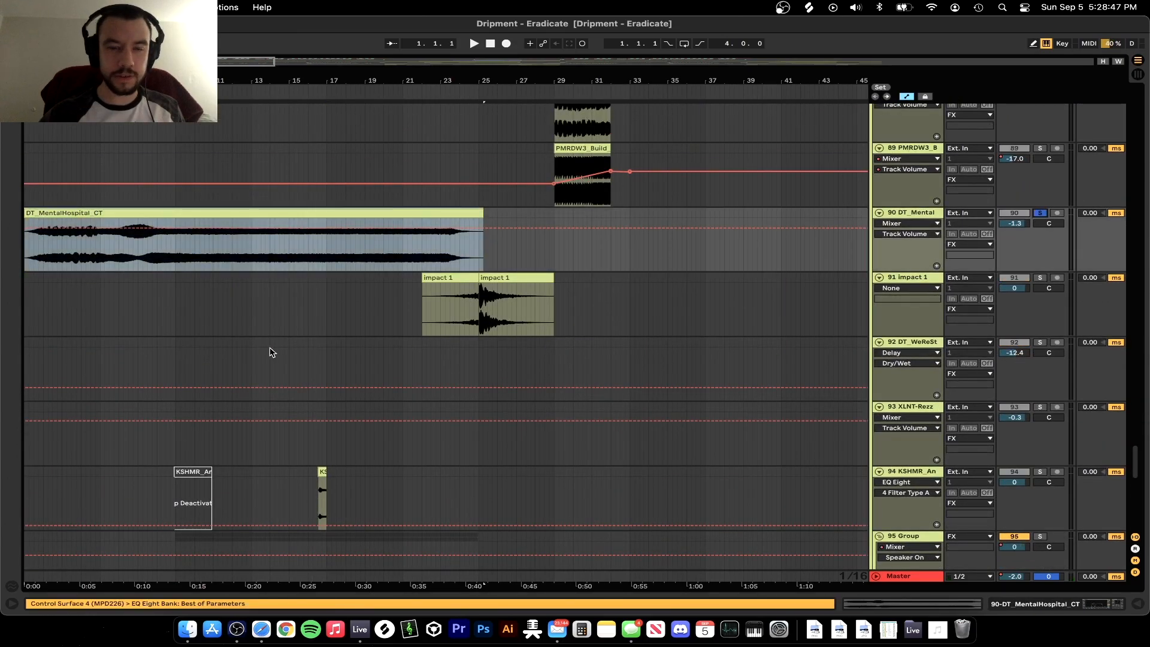
key("z")
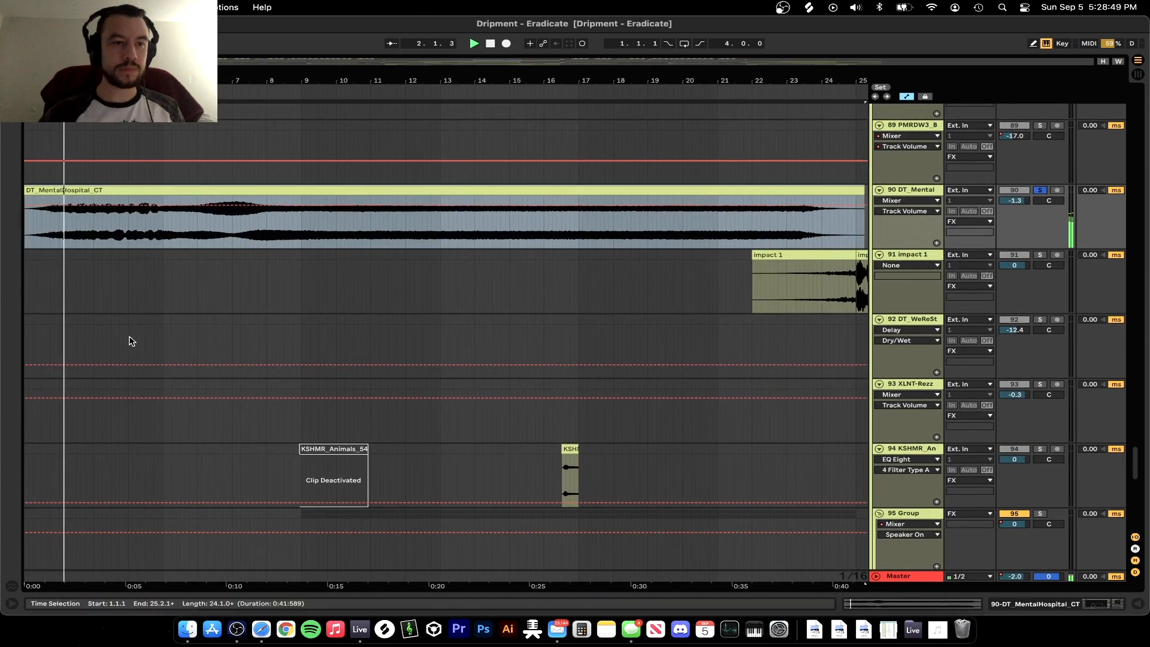
scroll(132, 342, "down", 3)
scroll(102, 340, "down", 5)
scroll(71, 339, "up", 7)
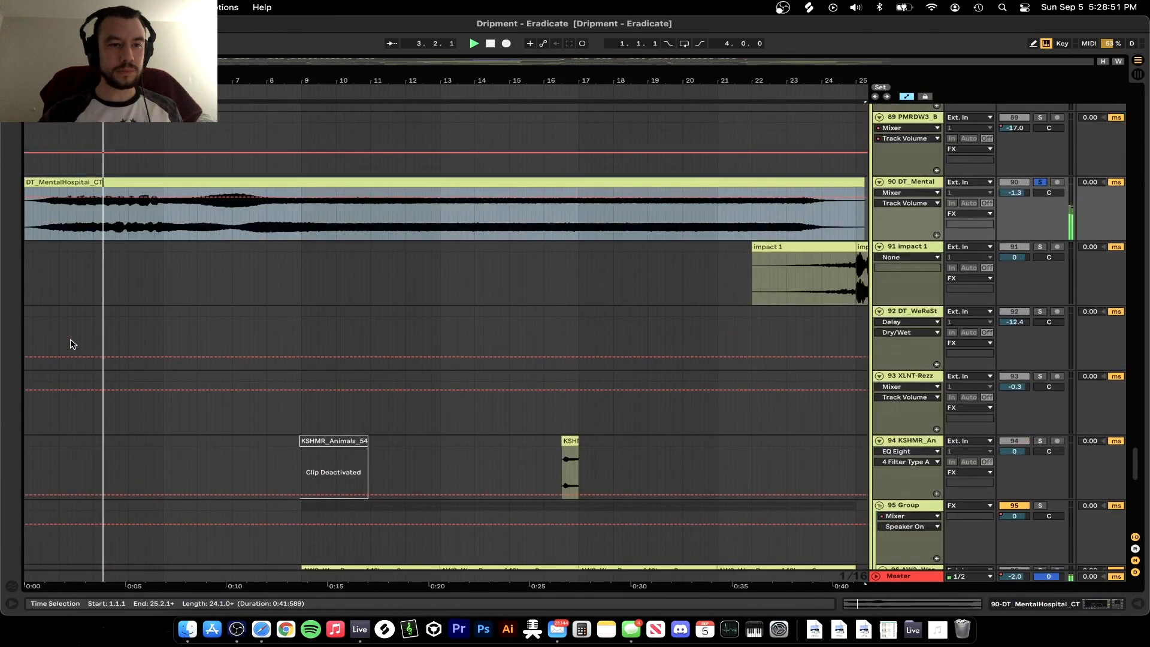
Show the DT_MentalHospital_CT track's devices and expand the Disturbia Horror folder within SECRET STASH in the browser
key("minus")
double_click(915, 207)
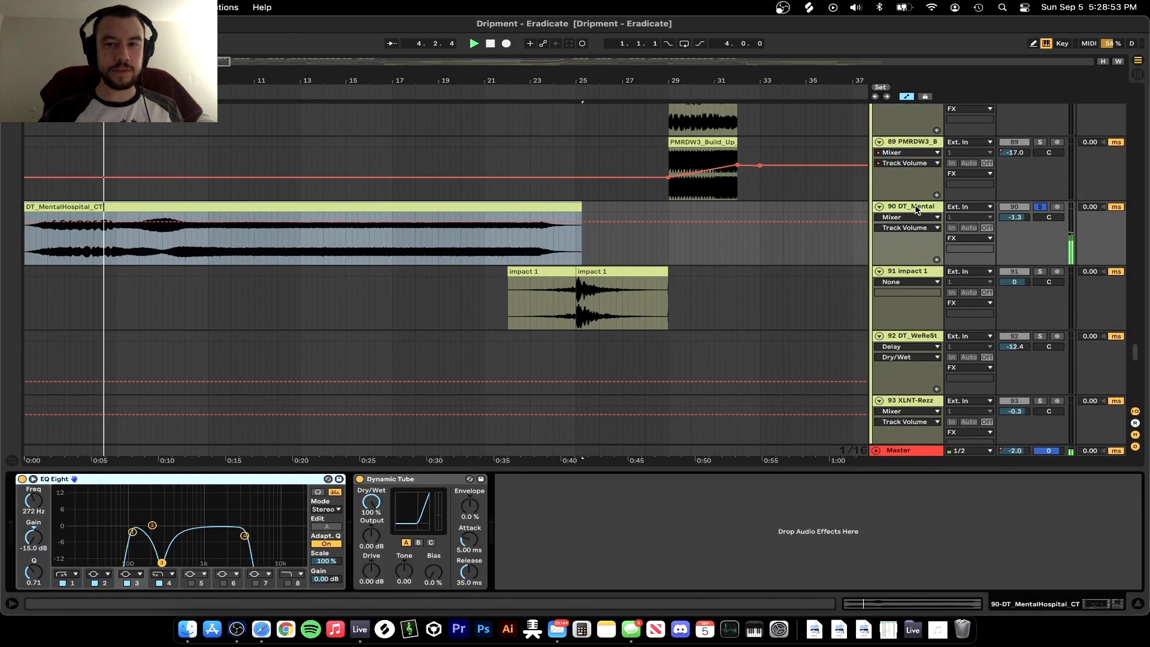
key("super+alt+b")
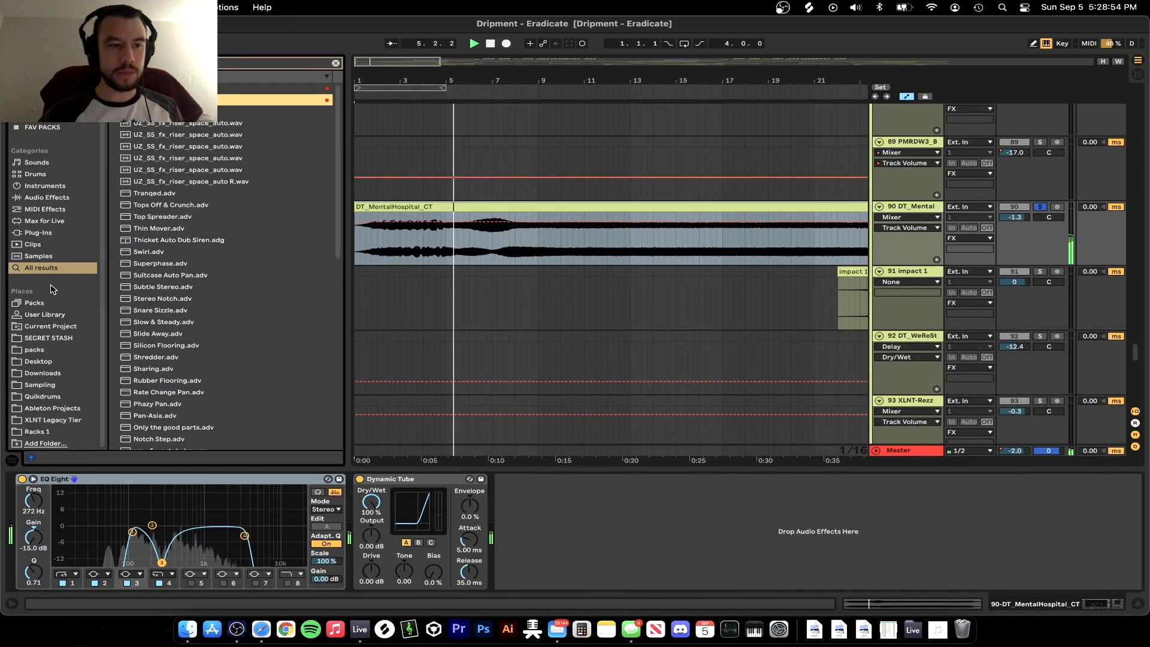
left_click(51, 340)
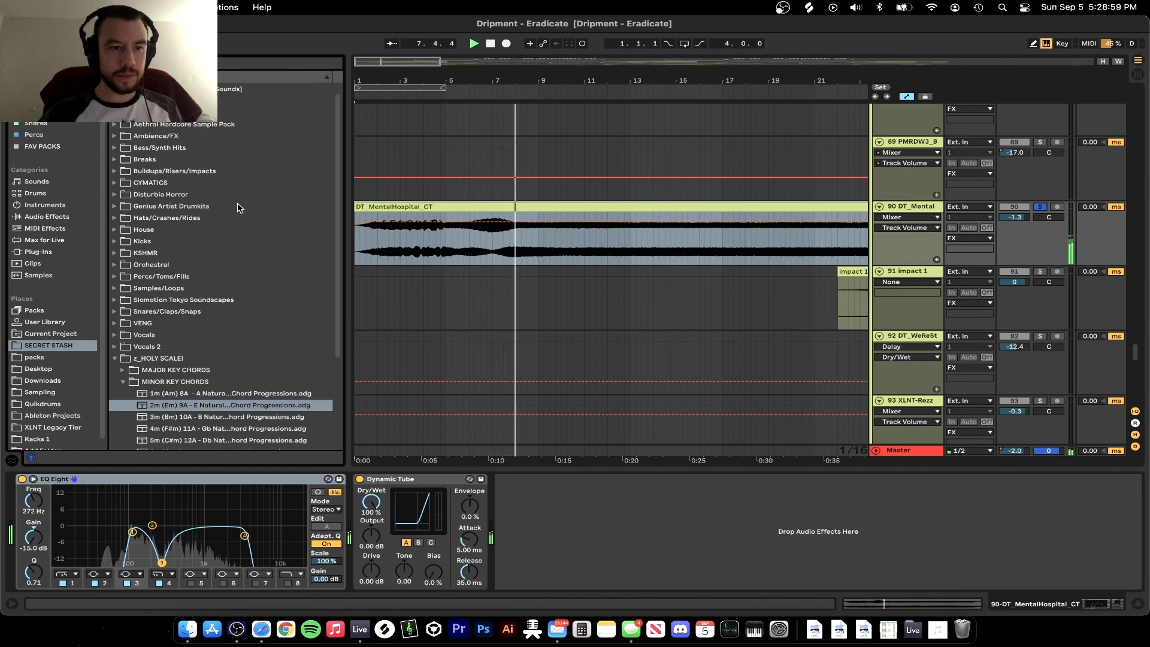
left_click(159, 198)
left_click(113, 194)
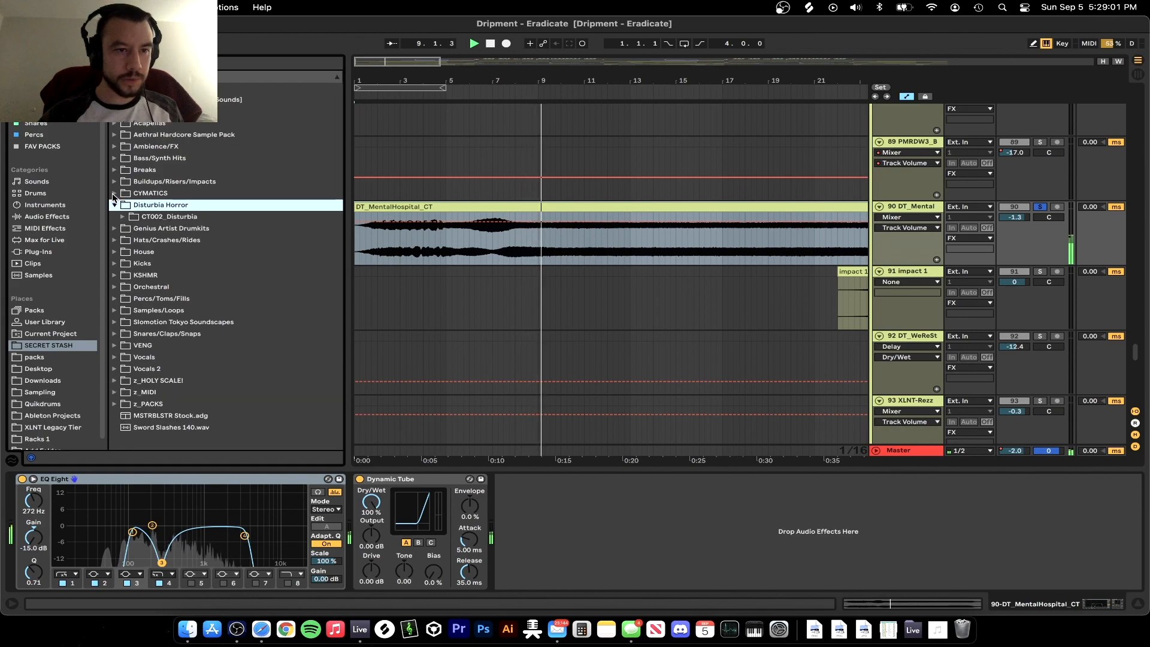
scroll(480, 338, "down", 3)
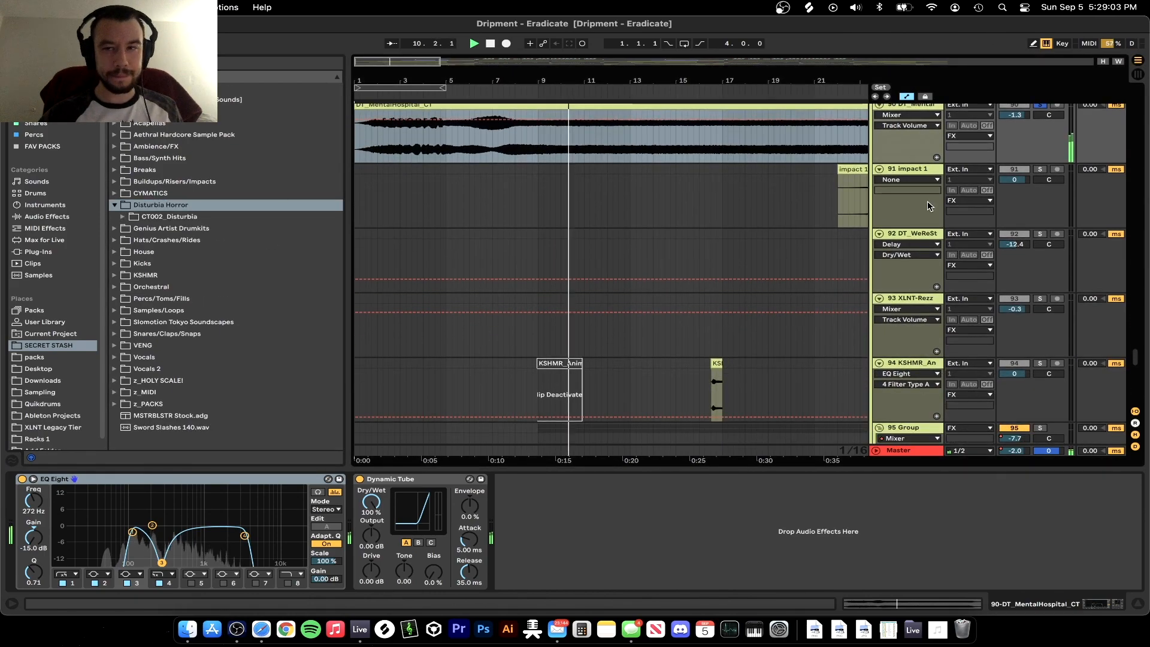
Solo the DT_Rupture_CT track, play its clip from the start, and unsolo the track
key("space")
scroll(585, 333, "down", 15)
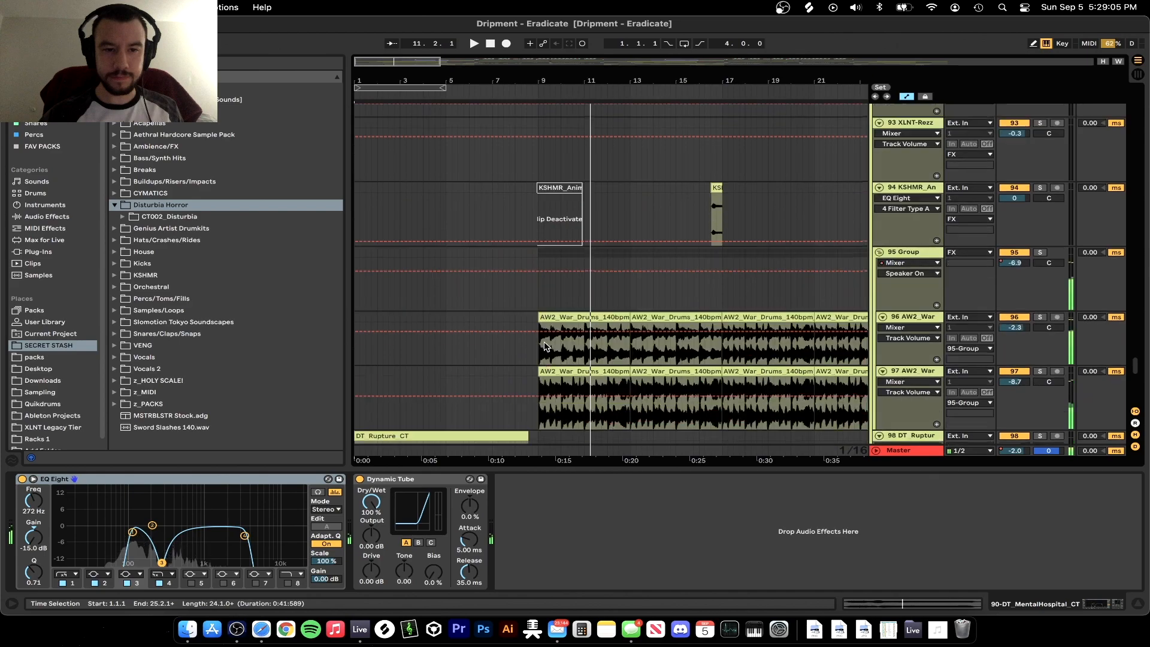
left_click(408, 205)
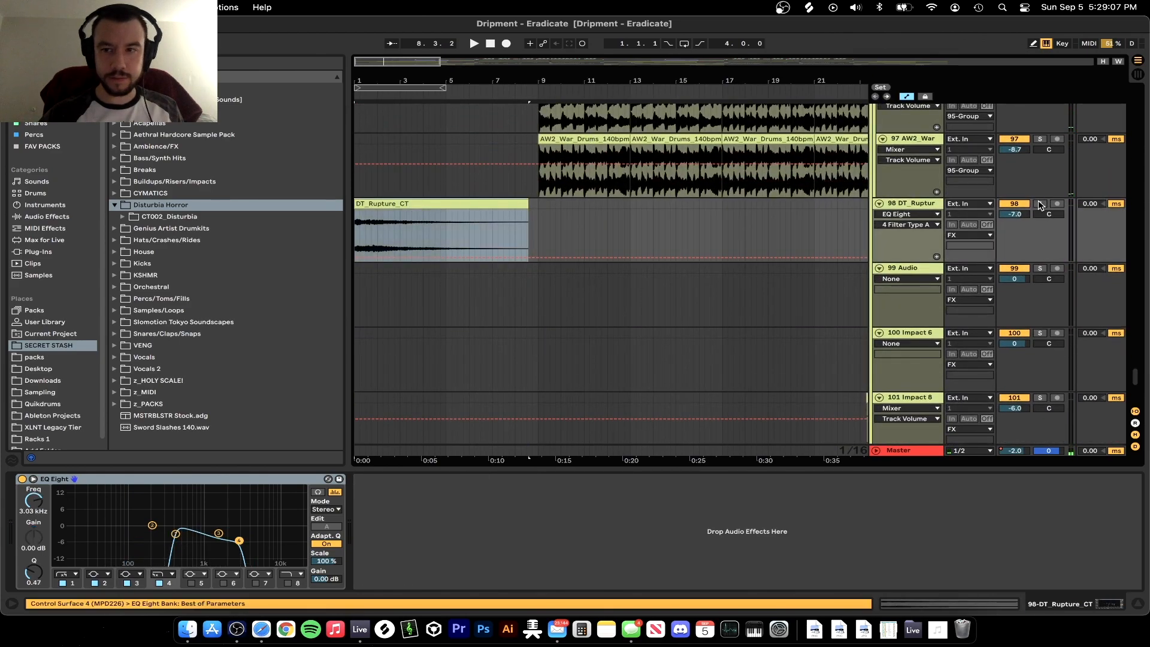
left_click(1040, 204)
key("space")
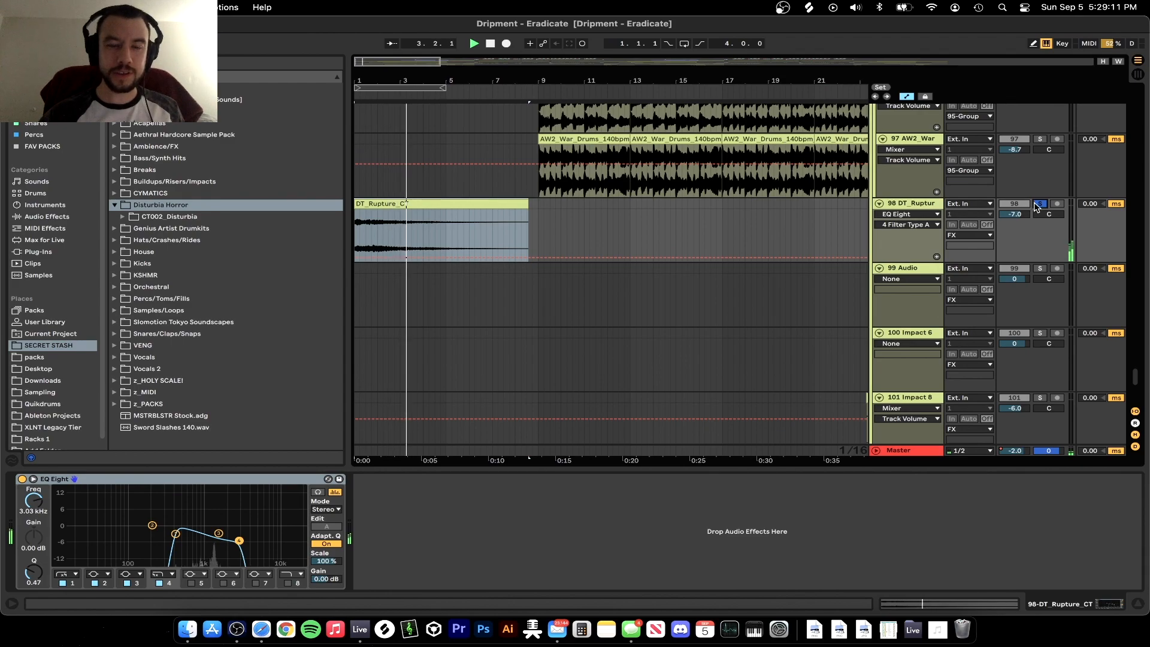
left_click(1039, 205)
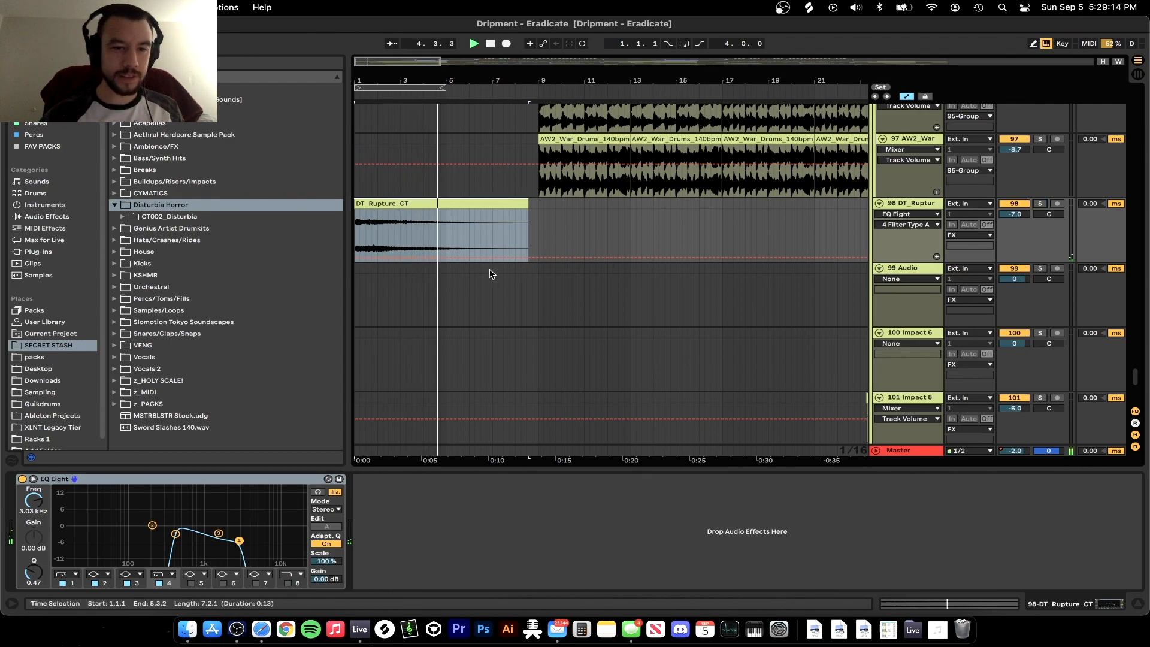
Hide the device view and browser, and look over the impact, riser and downlifter tracks ending the FX group
double_click(384, 468)
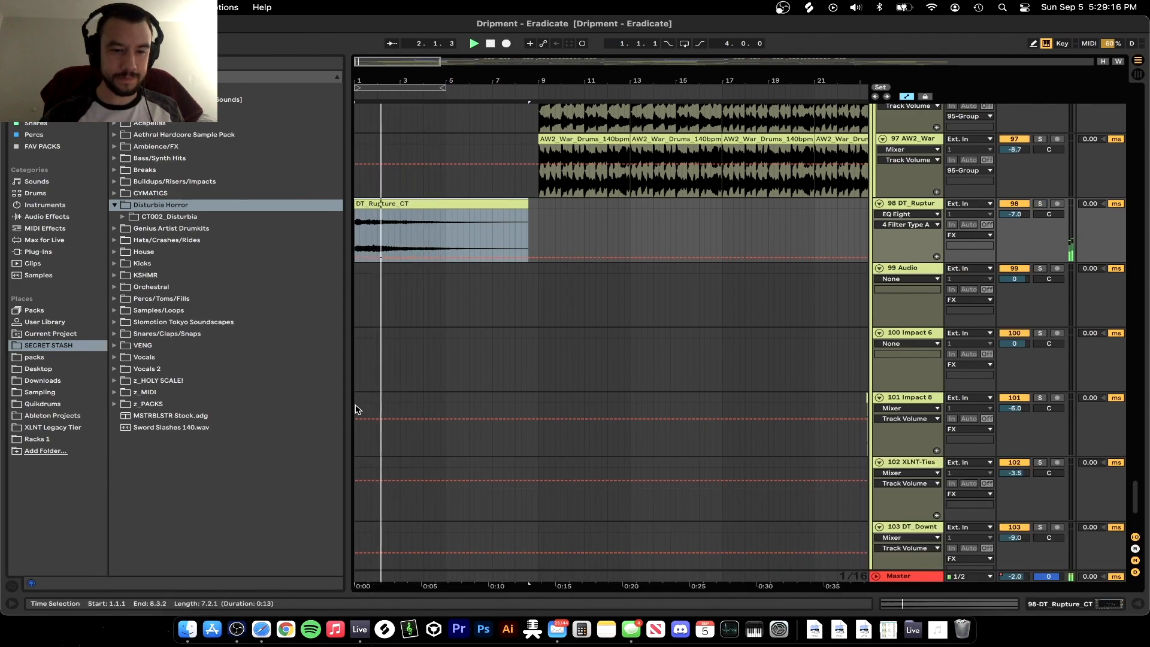
double_click(352, 407)
scroll(352, 407, "down", 2)
scroll(352, 407, "down", 5)
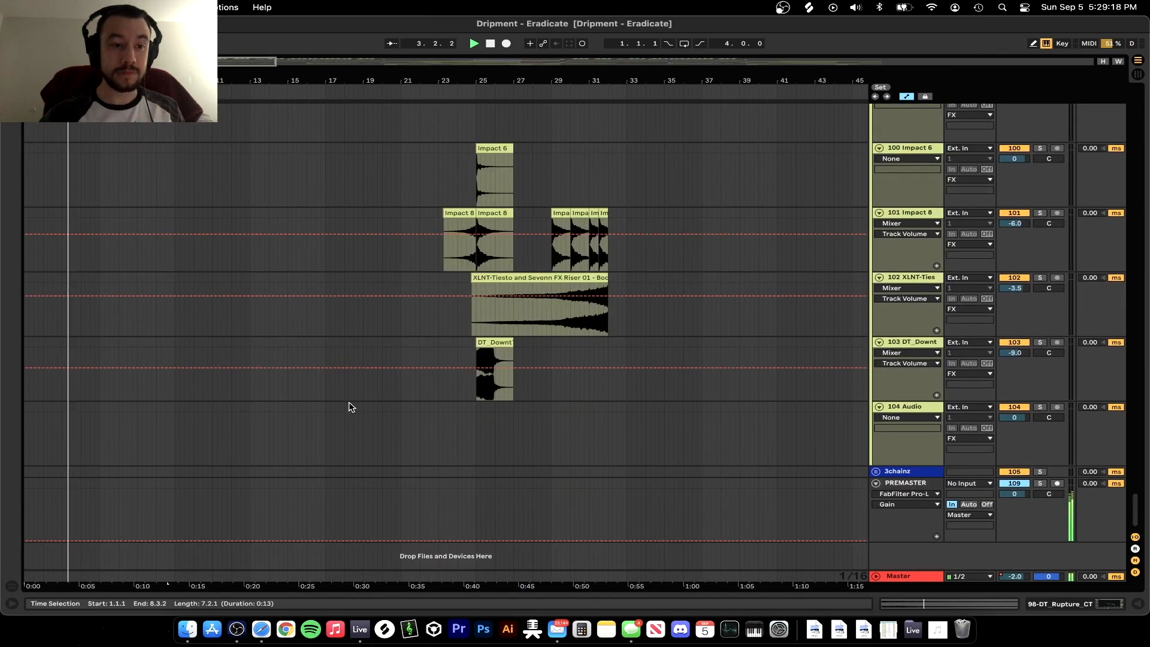
Select the first active Cymatics - Reverse FX clip and solo its track during playback
scroll(80, 353, "up", 10)
scroll(80, 354, "up", 8)
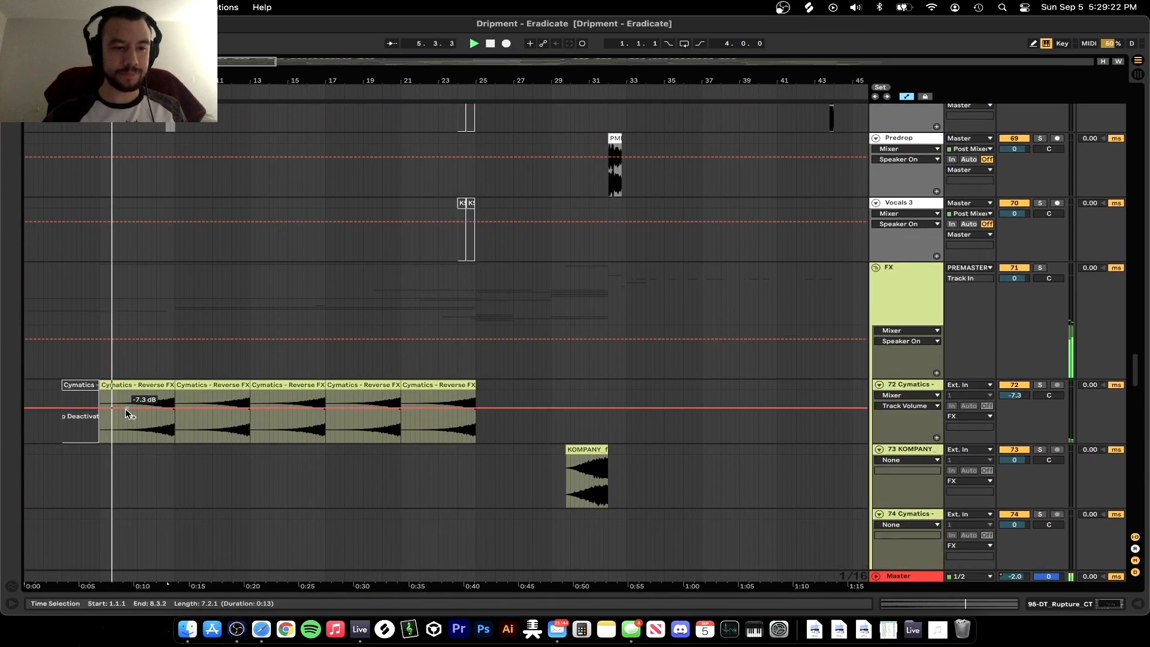
left_click(145, 406)
scroll(145, 406, "up", 3)
left_click(1041, 377)
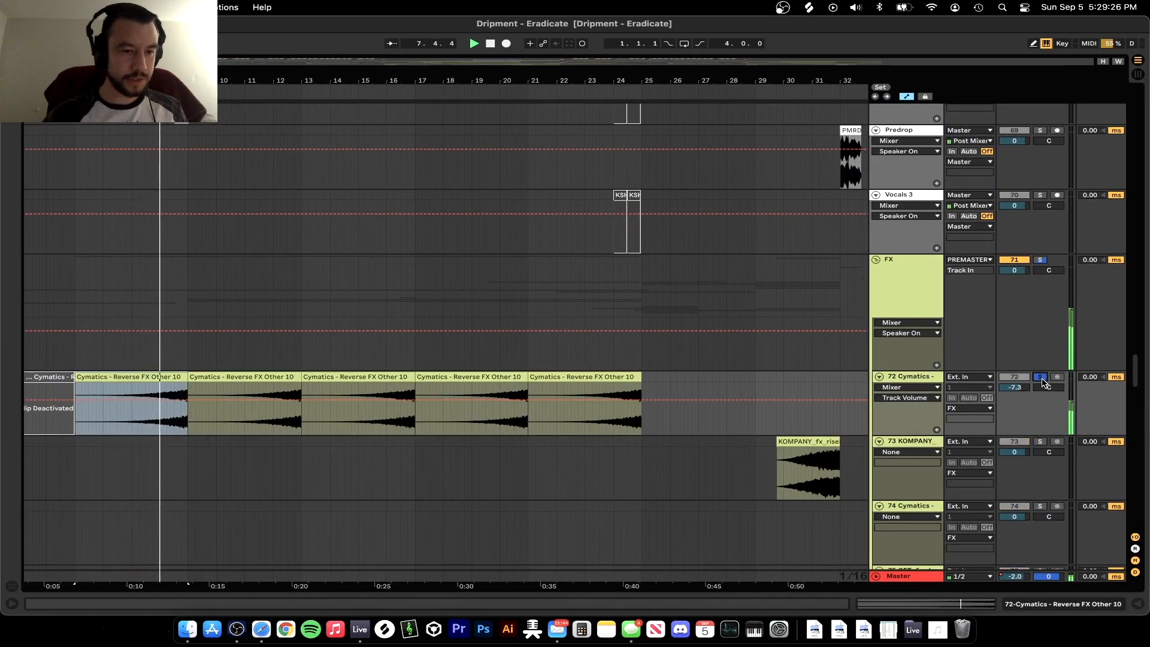
Unsolo the Cymatics track, play the full arrangement from 8.2.4 and locate the tom fill among the drum tracks
scroll(159, 326, "up", 5)
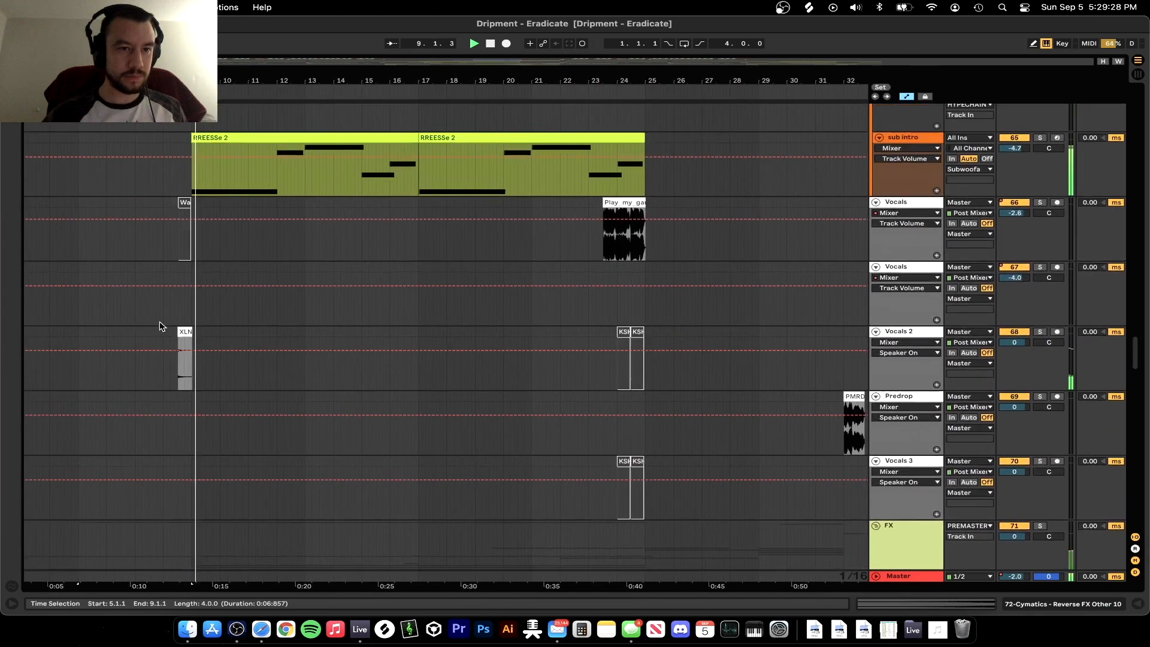
scroll(159, 326, "up", 10)
key("space")
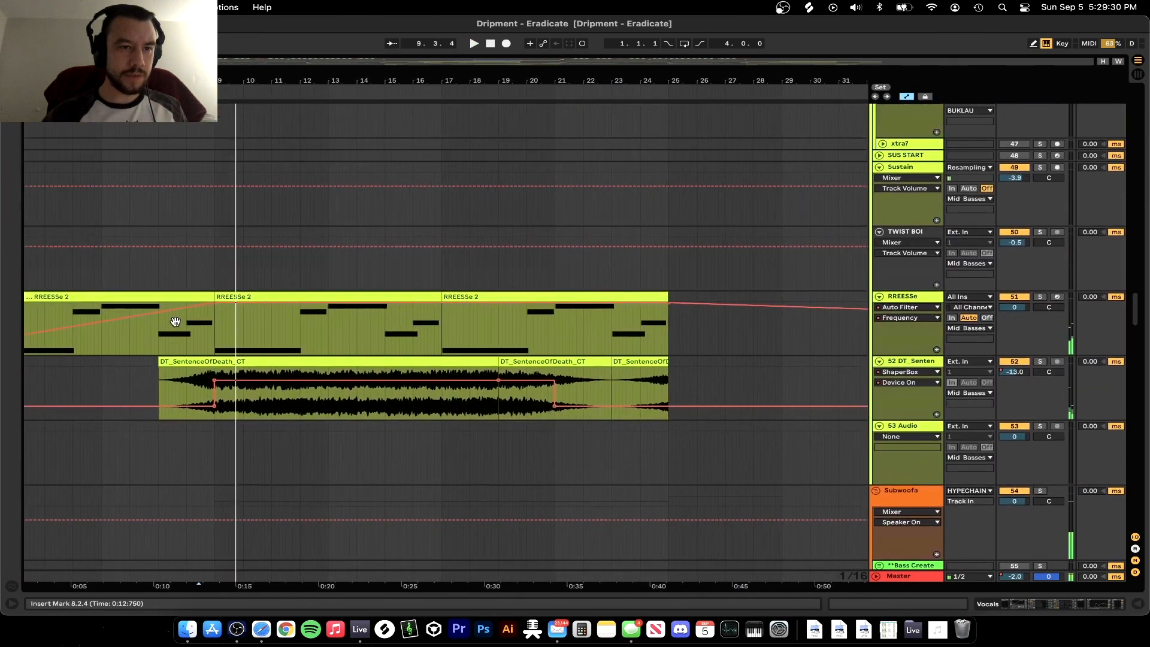
scroll(175, 324, "up", 15)
key("space")
scroll(175, 324, "up", 10)
scroll(245, 313, "up", 5)
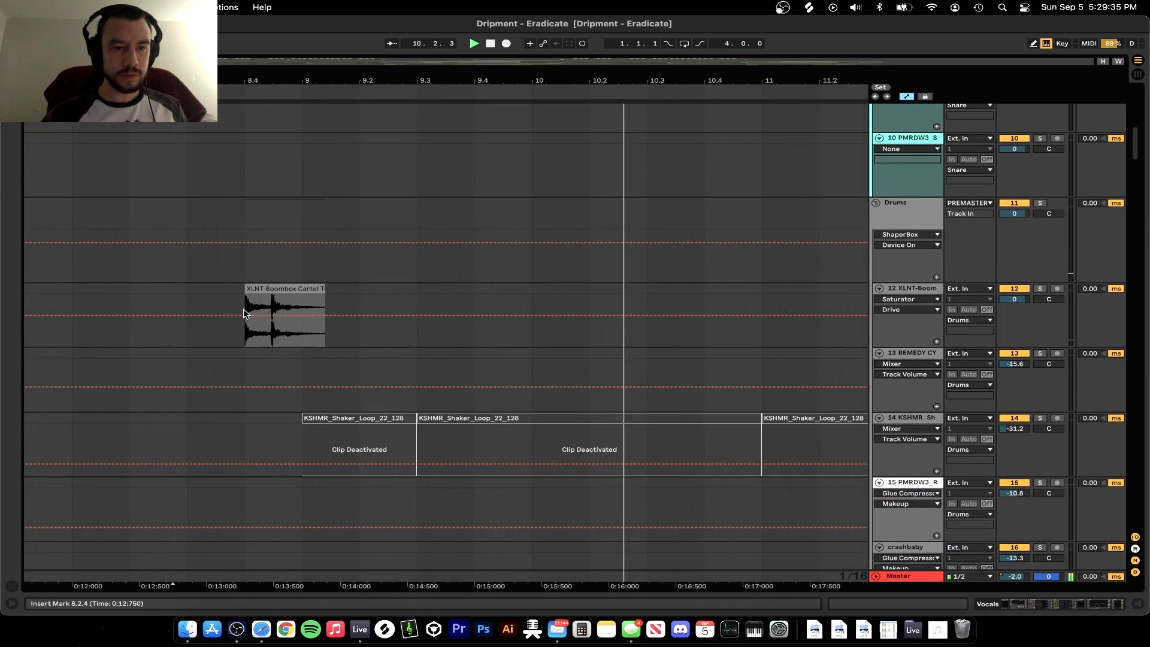
Play the XLNT-Boombox Cartel Tom Fill clip with its track soloed, and unsolo the track
left_click(245, 313)
key("space")
scroll(249, 312, "up", 5)
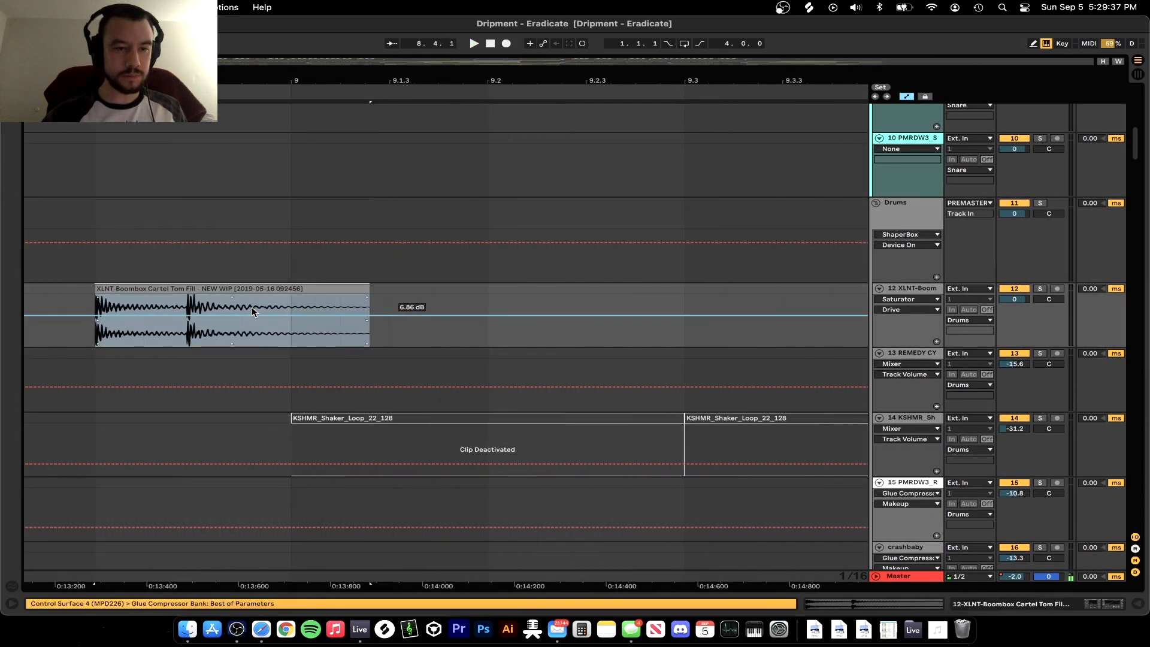
key("space")
left_click(1040, 289)
scroll(70, 264, "down", 7)
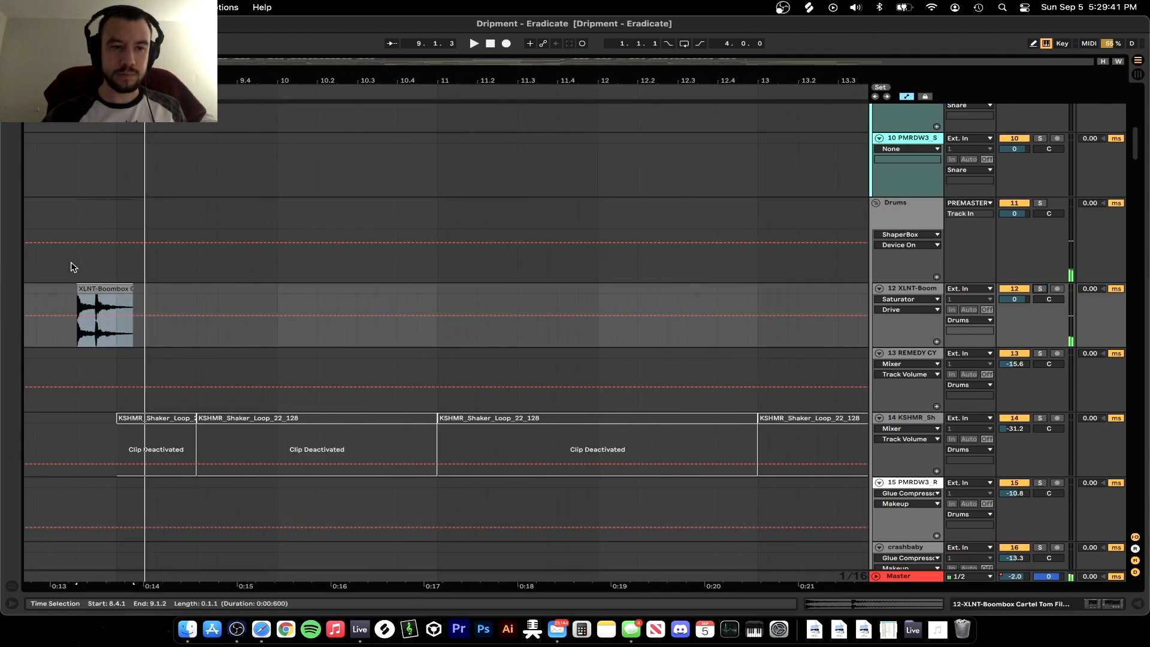
Resume playback and look over the S/C, Kick and FATTY tracks across the intro
scroll(71, 266, "up", 10)
scroll(70, 265, "up", 5)
scroll(113, 306, "down", 8)
scroll(113, 311, "down", 5)
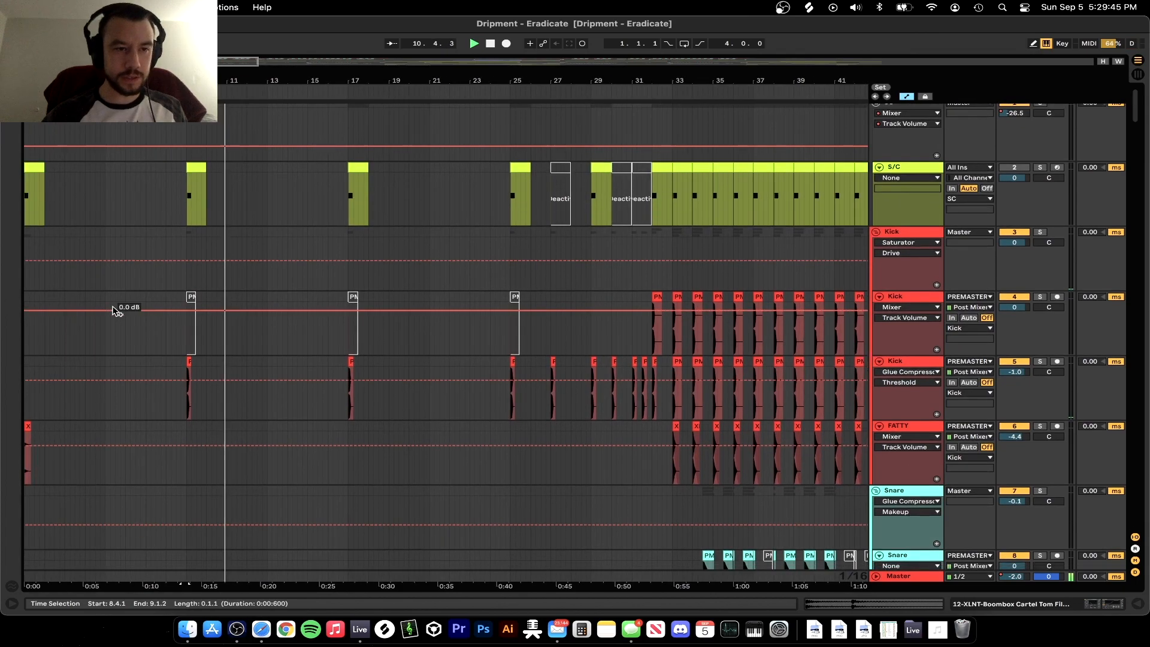
scroll(157, 358, "up", 3)
scroll(158, 360, "left", 2)
scroll(159, 360, "down", 3)
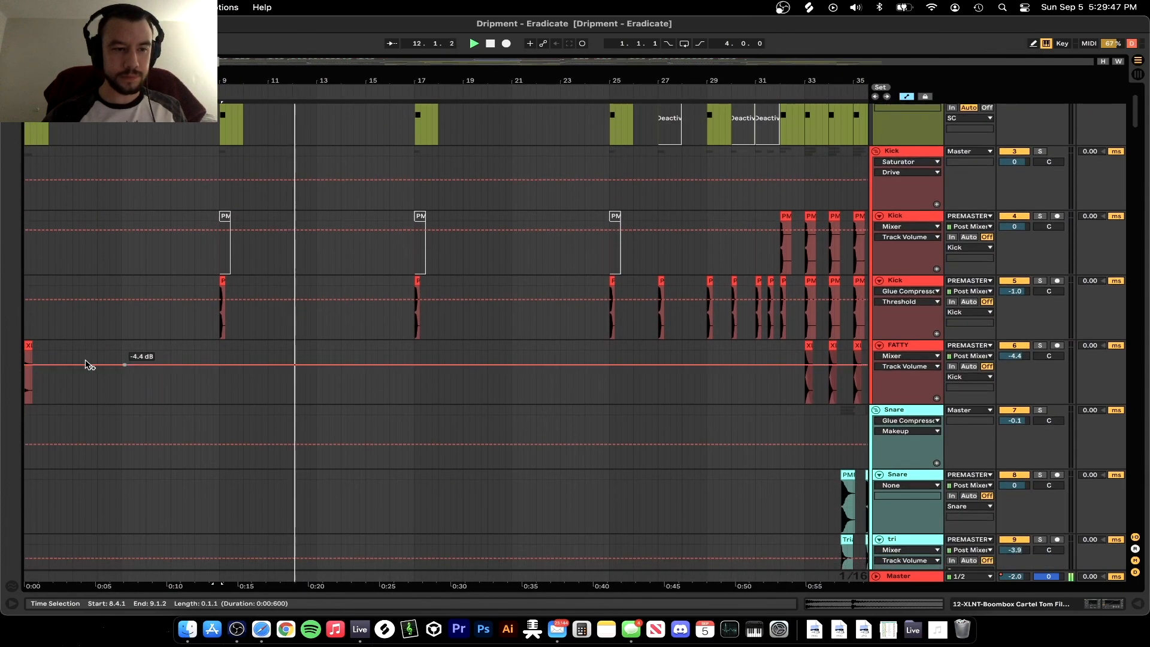
Audition the FATTY track's first clip and the lower Kick track's bar 9 clip with their tracks soloed
right_click(27, 348)
left_click(46, 384)
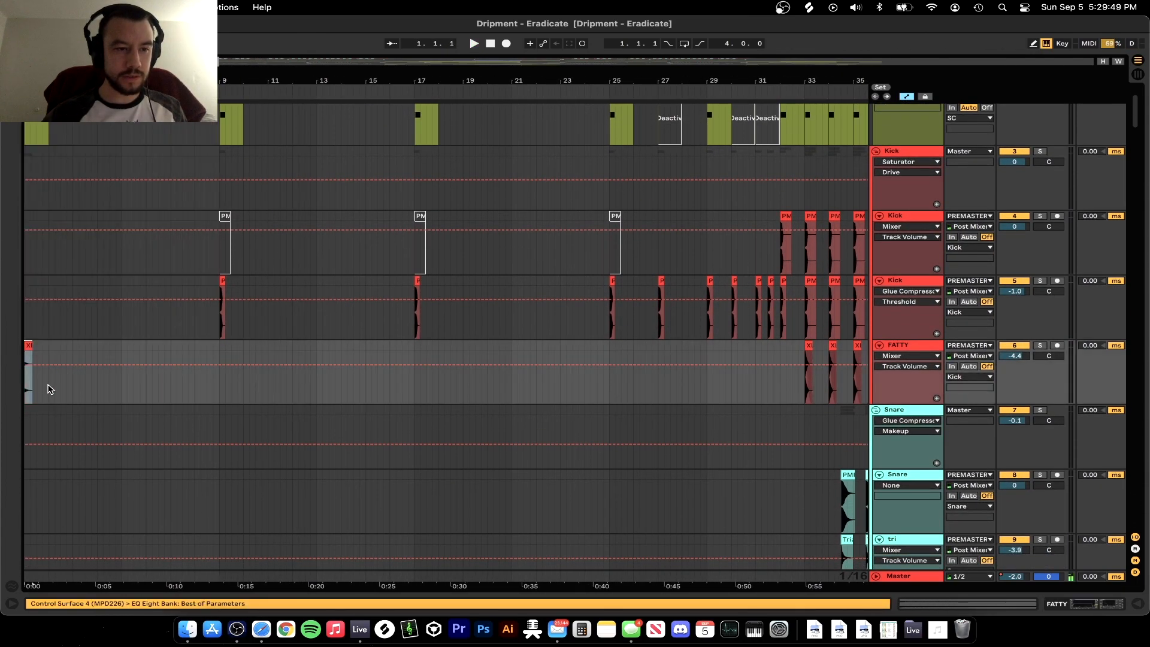
scroll(46, 381, "up", 1)
scroll(39, 382, "up", 2)
scroll(36, 378, "left", 1)
scroll(33, 372, "down", 1)
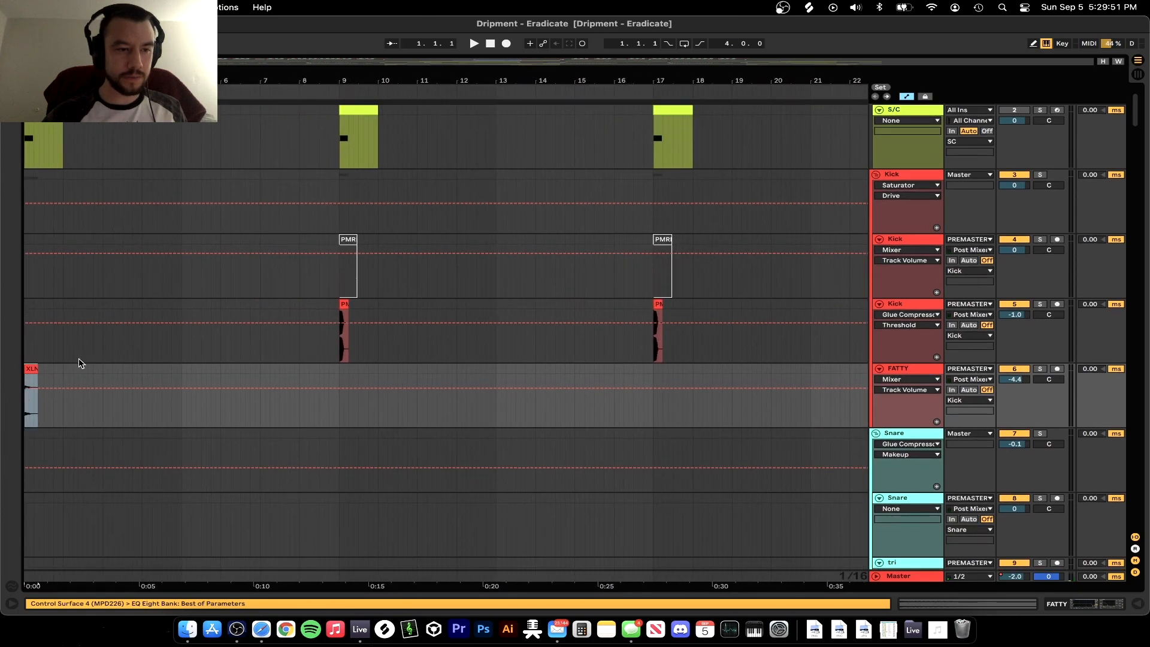
left_click(1040, 370)
key("space")
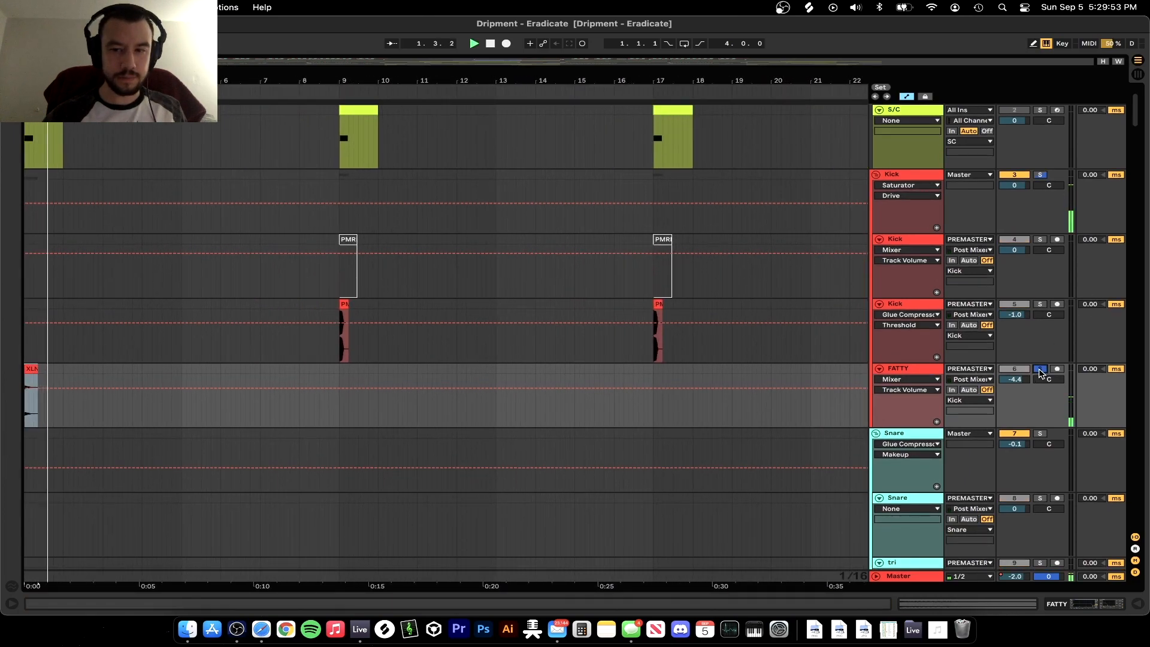
left_click(345, 329)
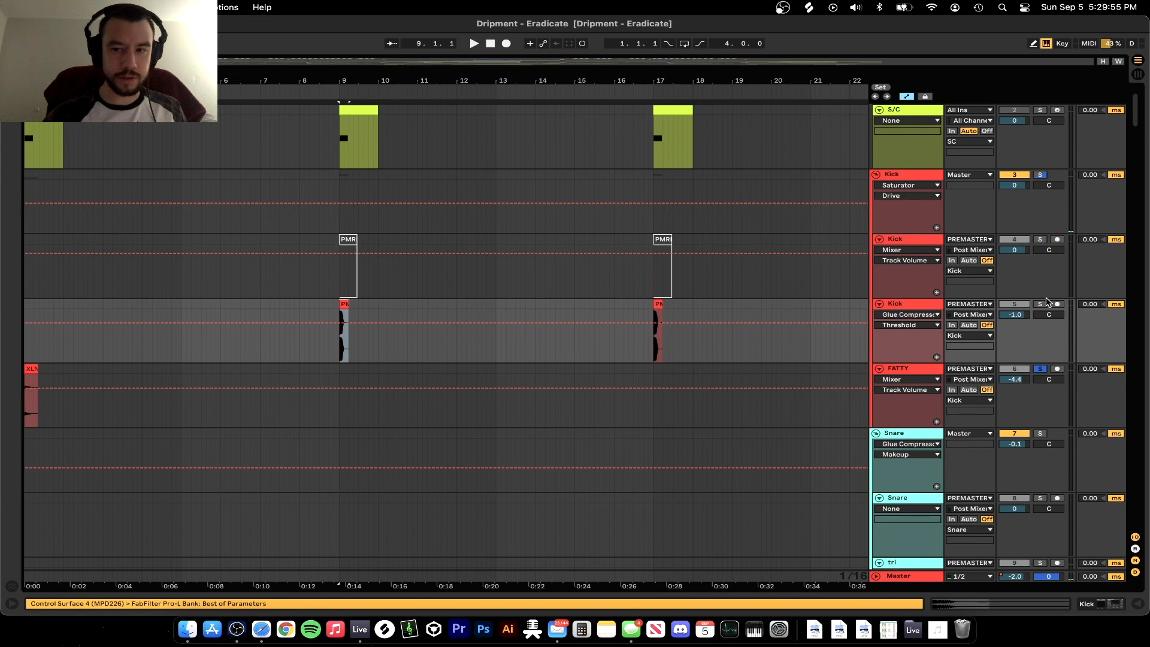
left_click(1040, 304)
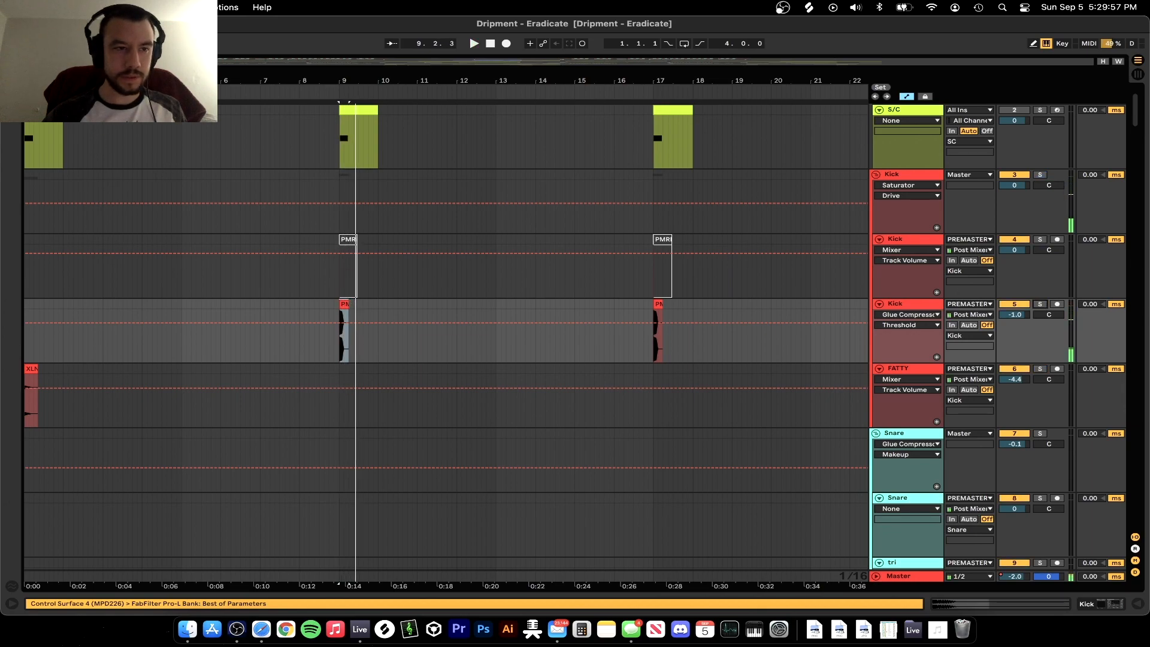
Play the unsoloed arrangement from the first S/C clip, and select the S/C clip at bar 9 and FATTY's first clip
left_click(57, 161)
key("space")
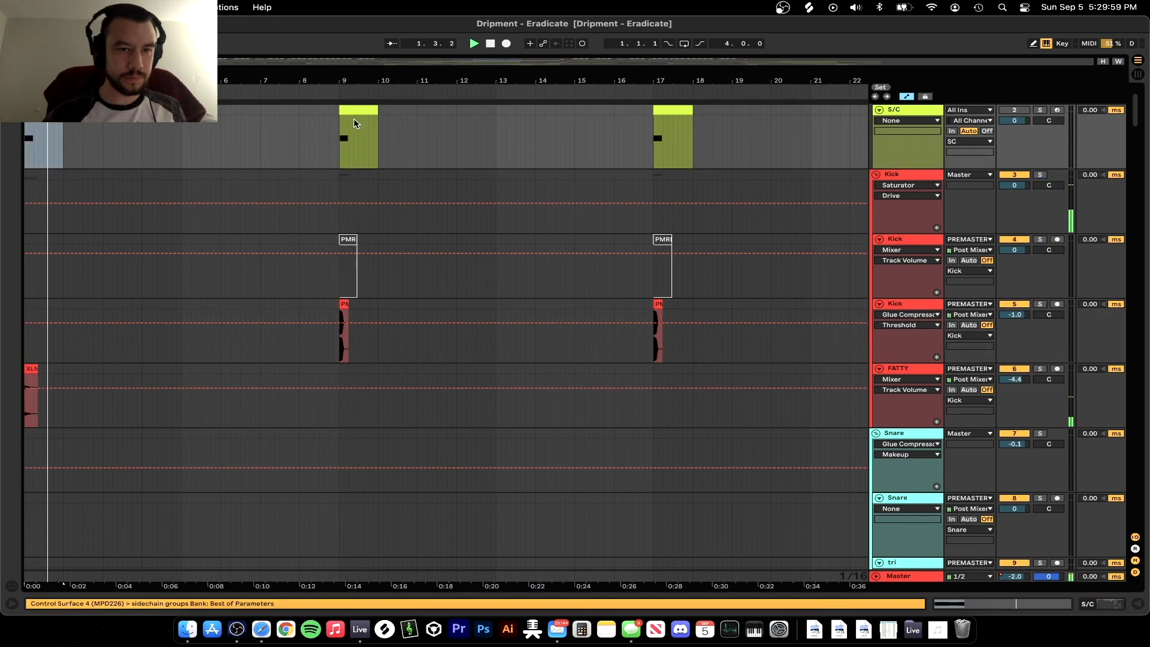
scroll(206, 220, "right", 1)
scroll(205, 219, "up", 1)
left_click(356, 111)
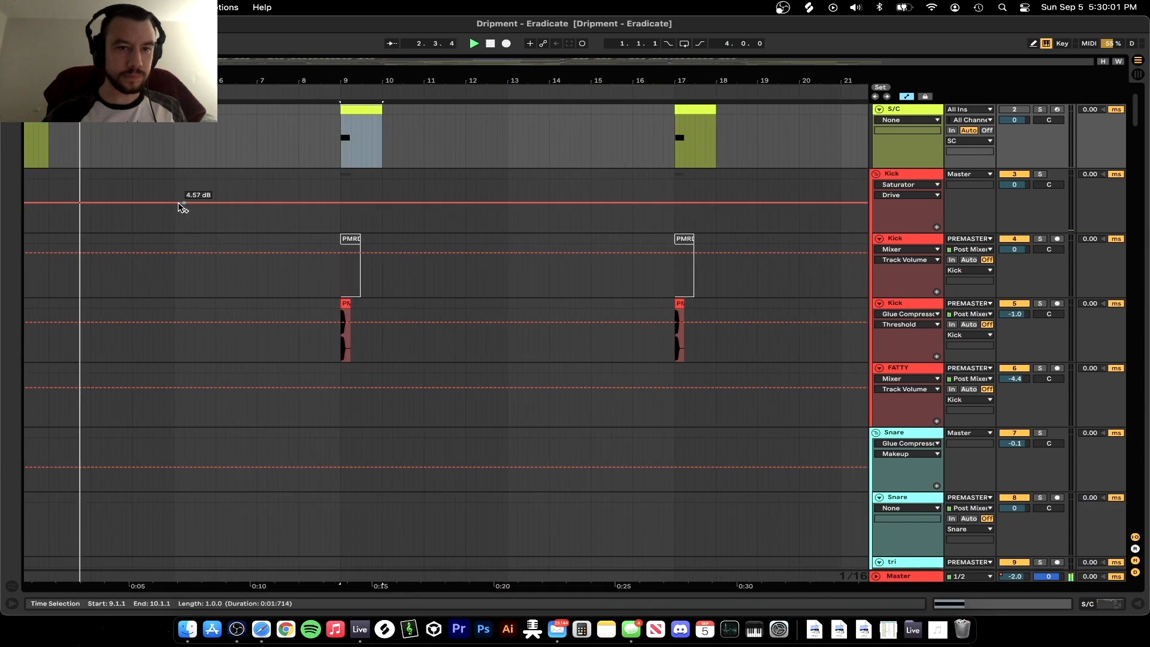
scroll(168, 232, "down", 1)
scroll(168, 232, "left", 1)
left_click(33, 387)
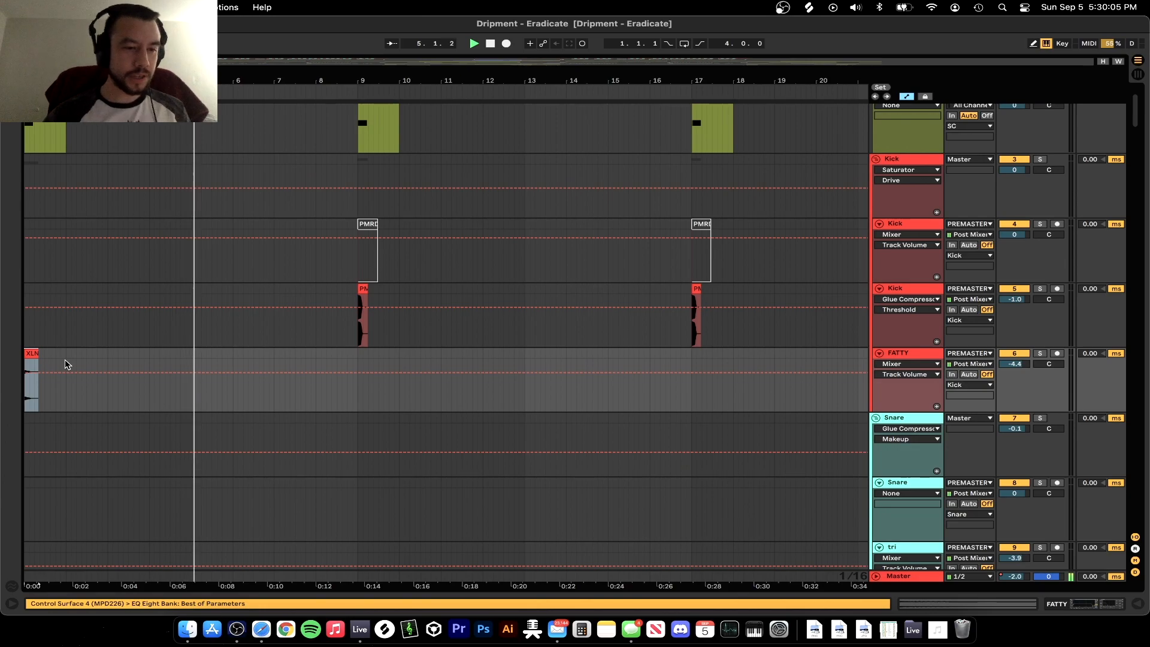
Look over the drum tracks and the Melodics group while the arrangement plays
scroll(239, 364, "up", 2)
scroll(319, 218, "down", 4)
scroll(318, 214, "down", 8)
scroll(318, 214, "down", 3)
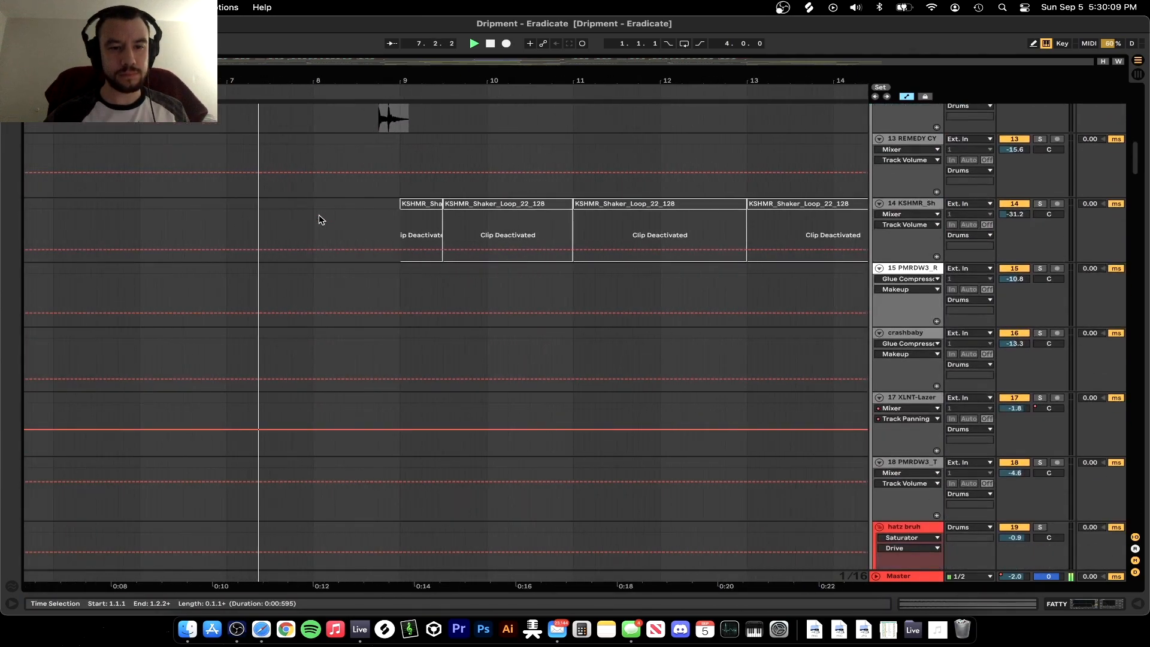
scroll(318, 214, "down", 15)
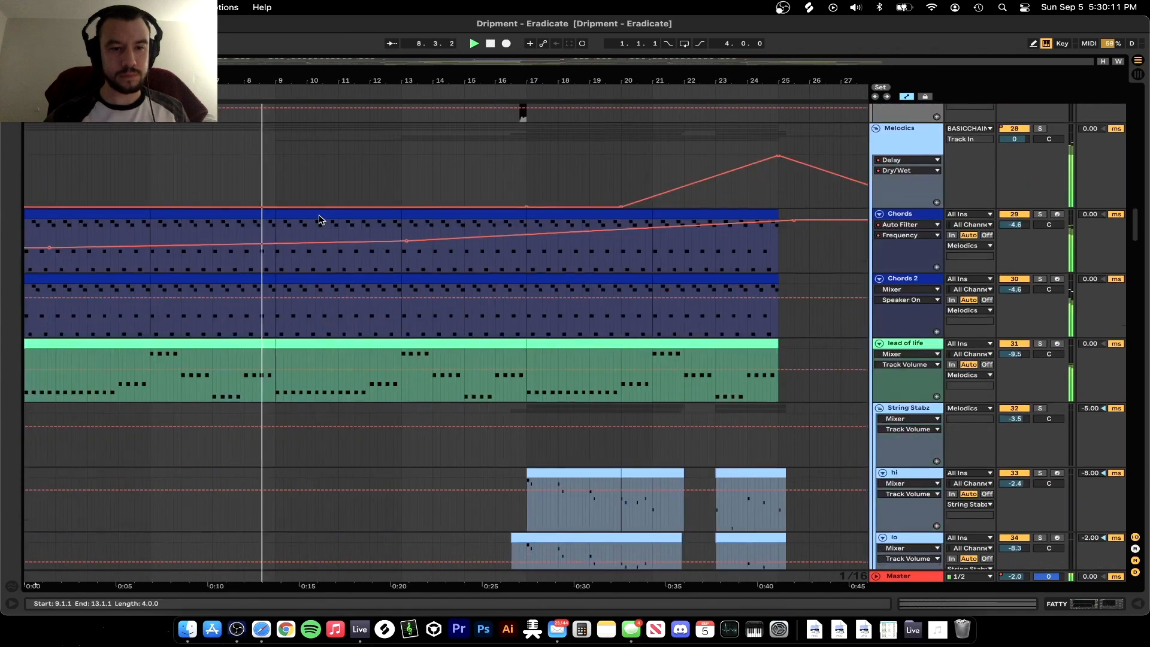
Look over the melodic, mid-bass and sub tracks during playback and select the sub intro clip at bar 9
scroll(411, 329, "down", 1)
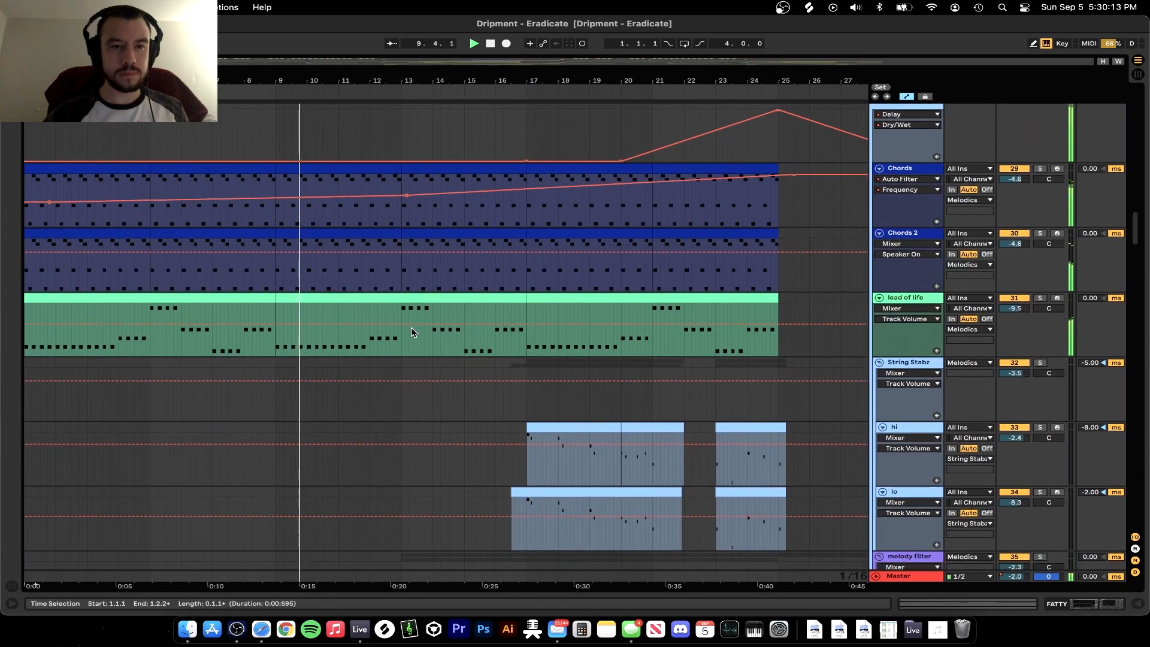
scroll(271, 368, "down", 2)
scroll(271, 371, "down", 20)
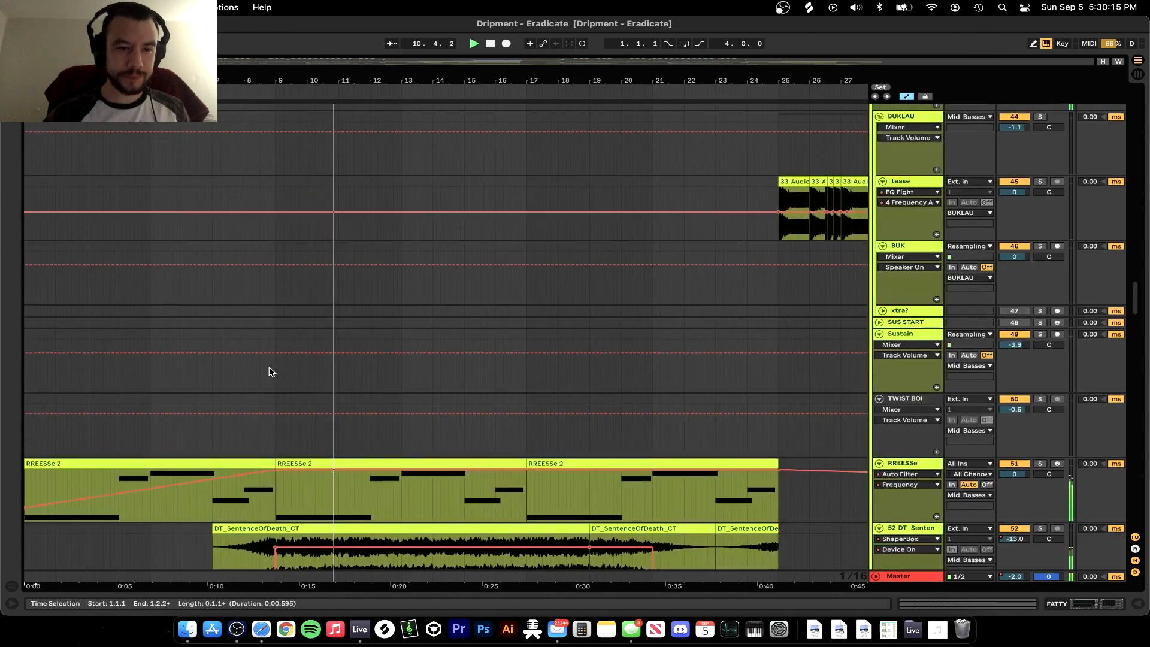
scroll(271, 372, "down", 10)
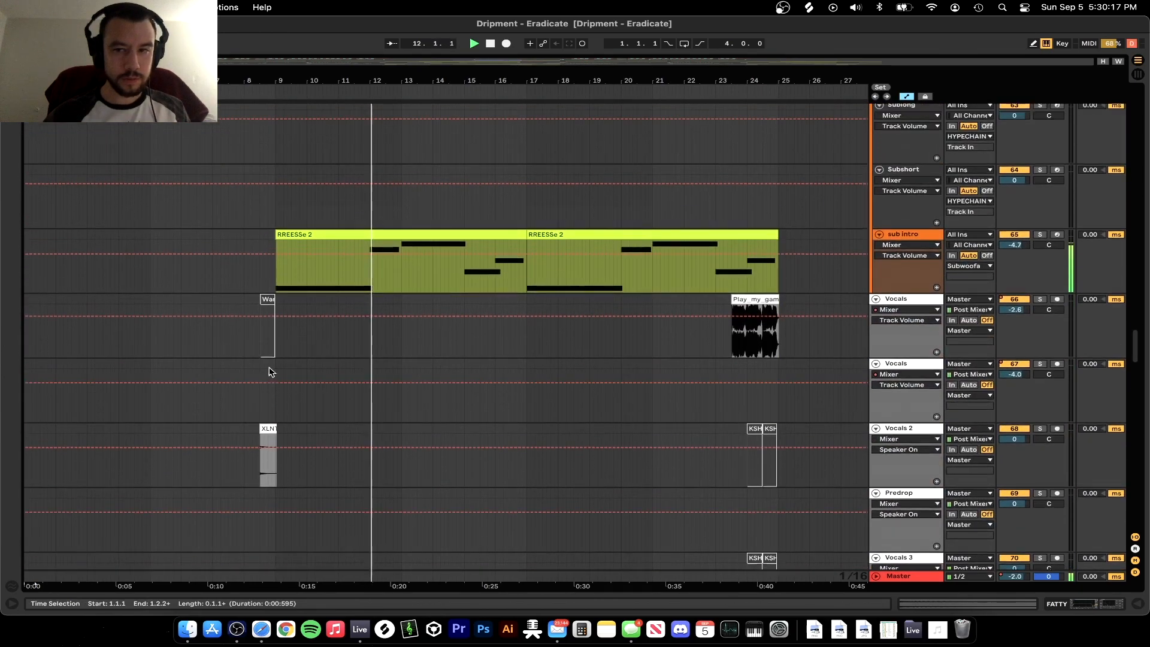
left_click(307, 297)
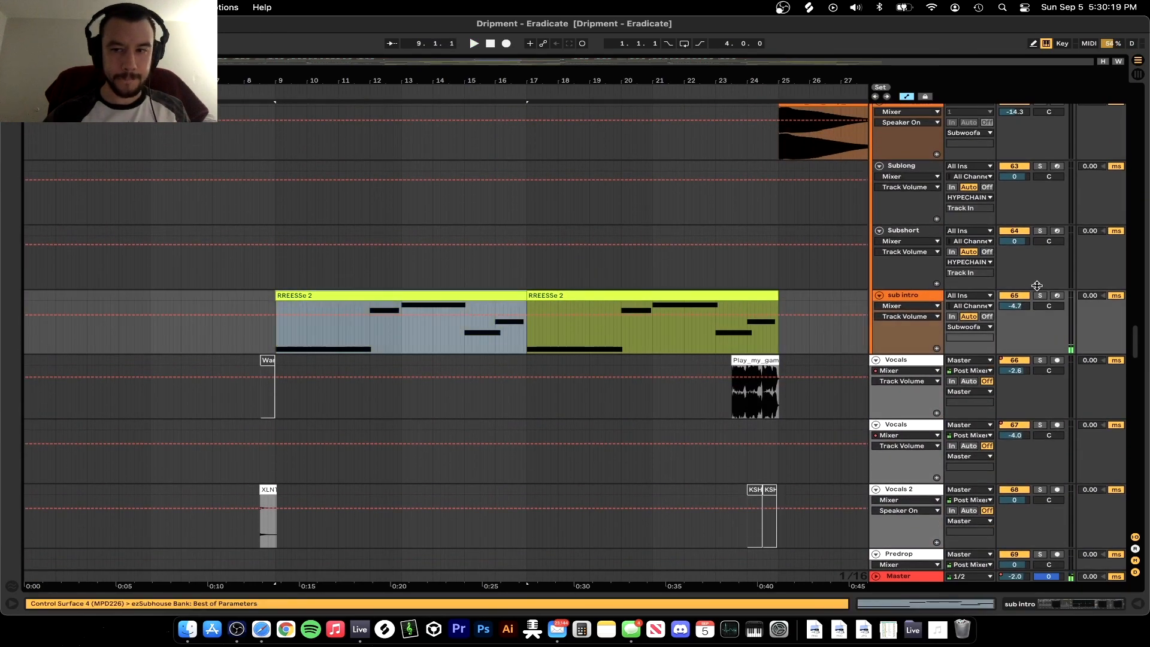
Select the RREESSe clip at bar 9, and audition the matching sub intro clip with its track soloed
scroll(454, 270, "up", 8)
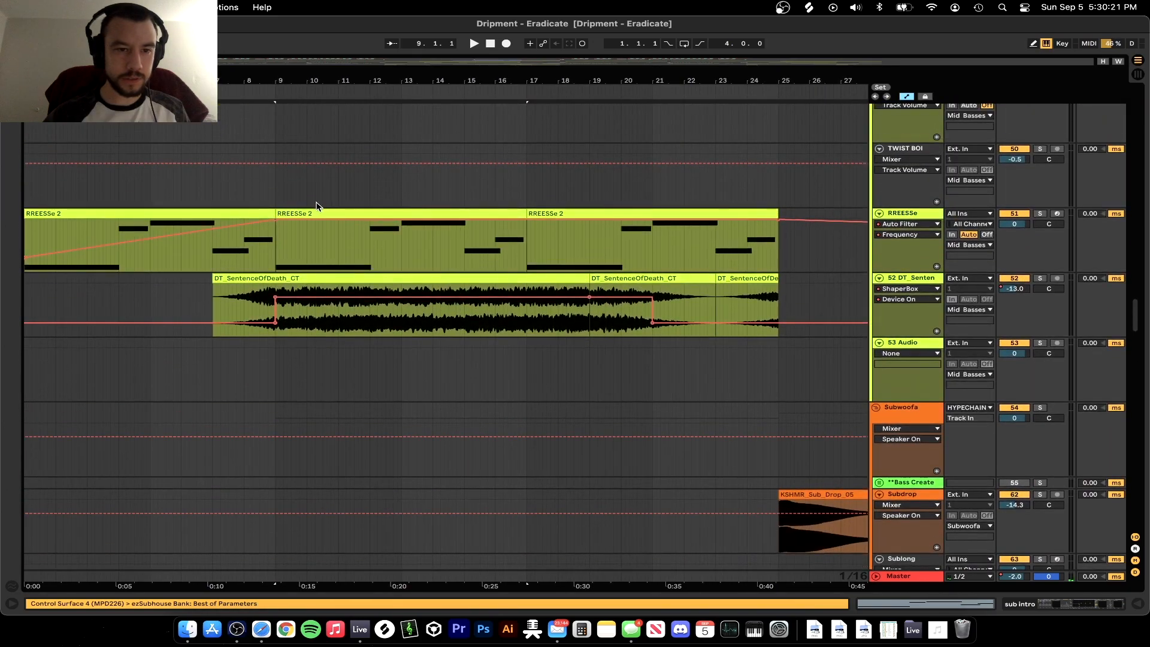
left_click(306, 214)
scroll(289, 251, "down", 6)
left_click(302, 379)
key("space")
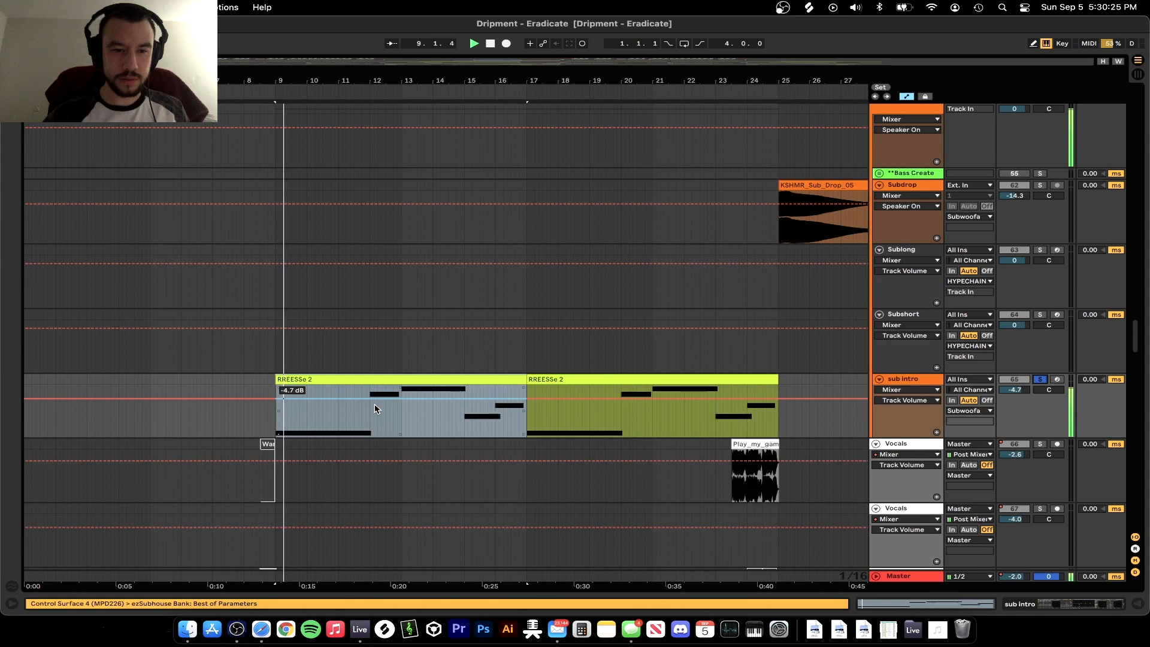
Show the sub intro track's devices and examine its Serum patch, closing the Serum window when done
double_click(915, 379)
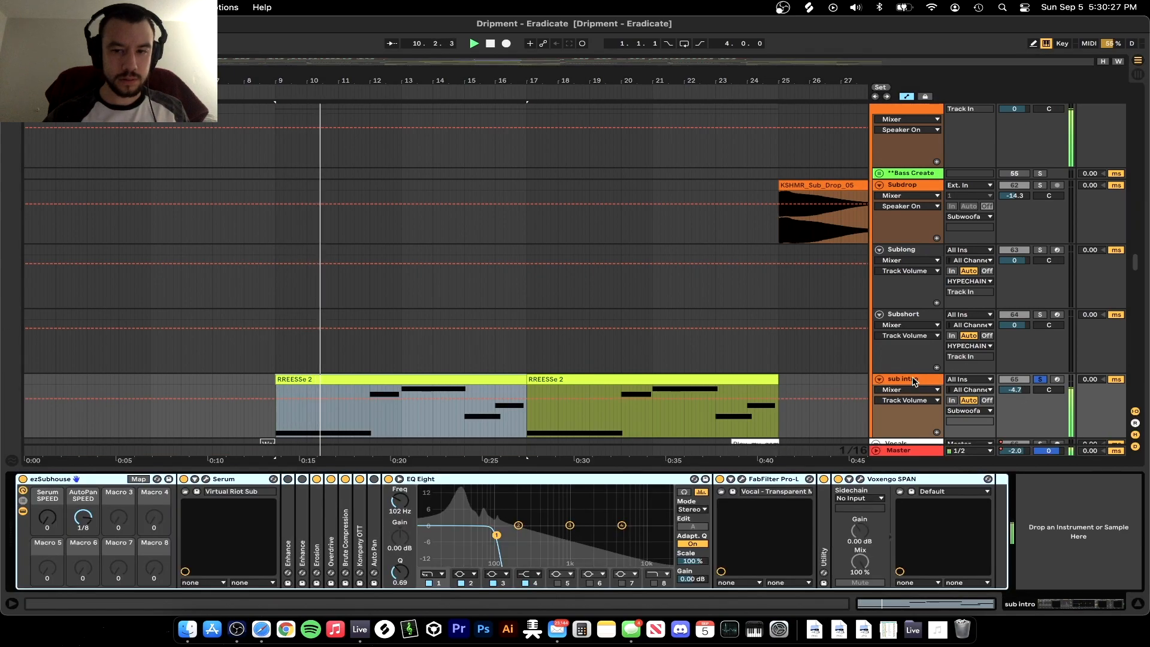
left_click(206, 480)
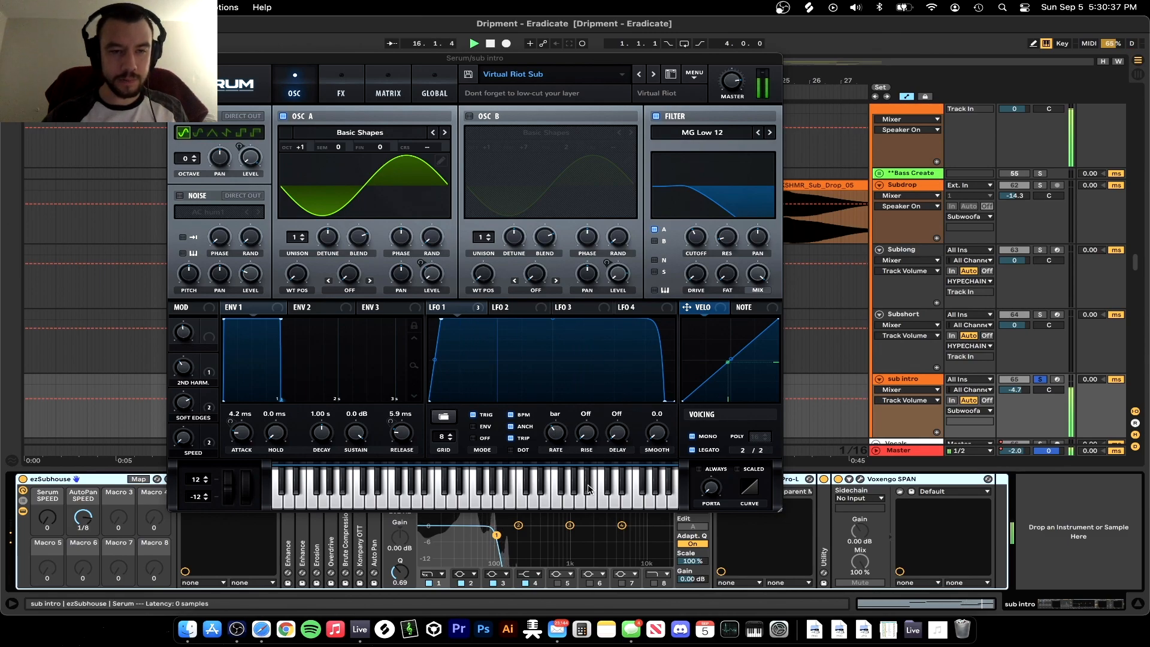
left_click(176, 58)
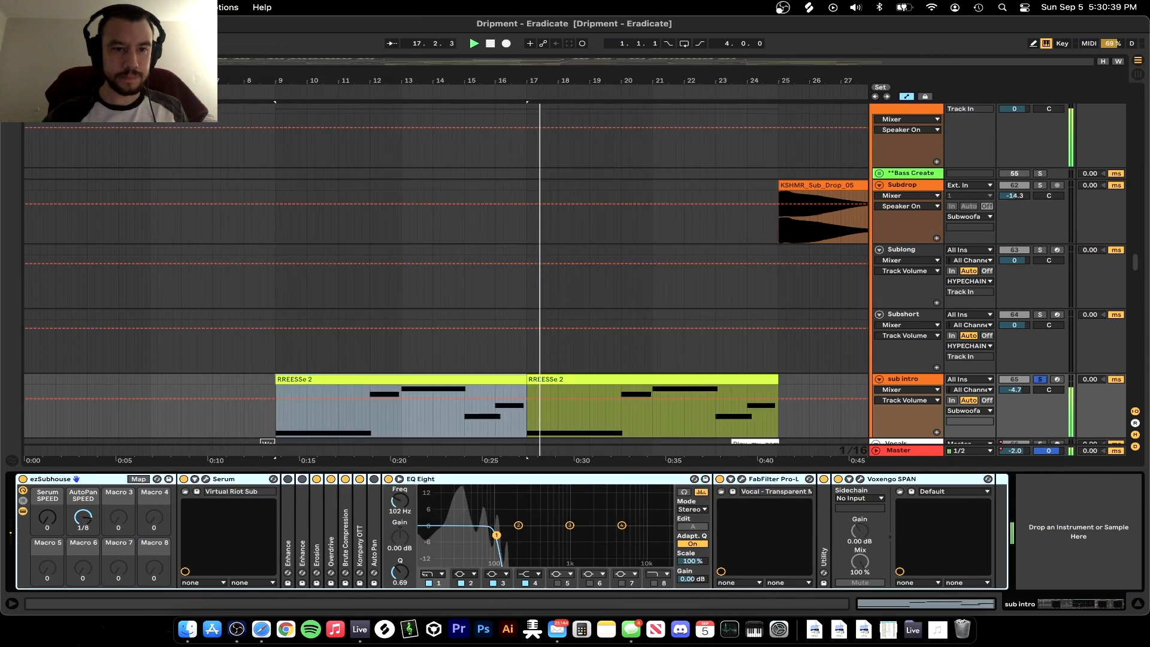
Unsolo sub intro, hide its devices, and play the full arrangement from around bar 14
scroll(744, 279, "down", 5)
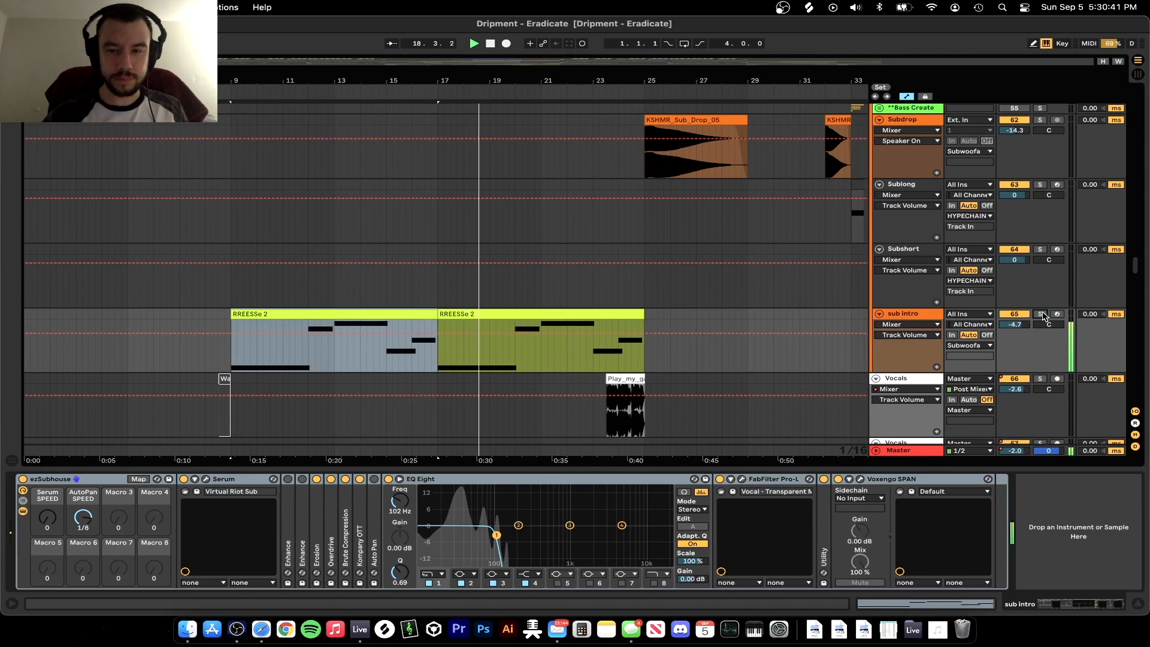
key("shift+Tab")
scroll(488, 473, "up", 5)
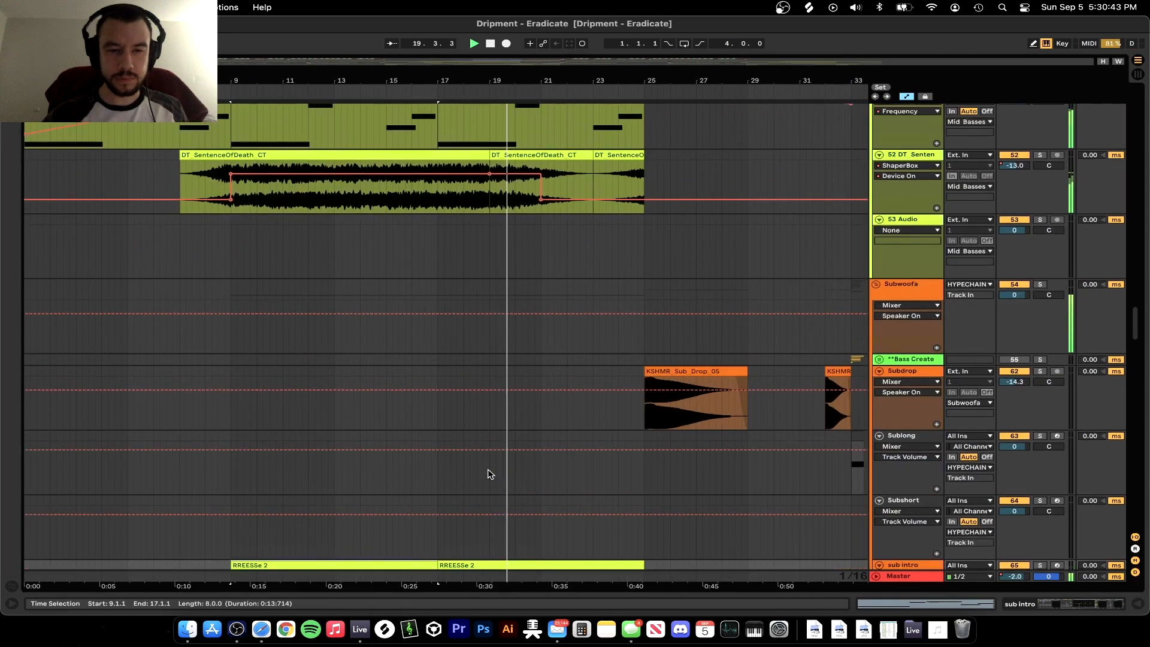
left_click(365, 402)
scroll(365, 437, "up", 1)
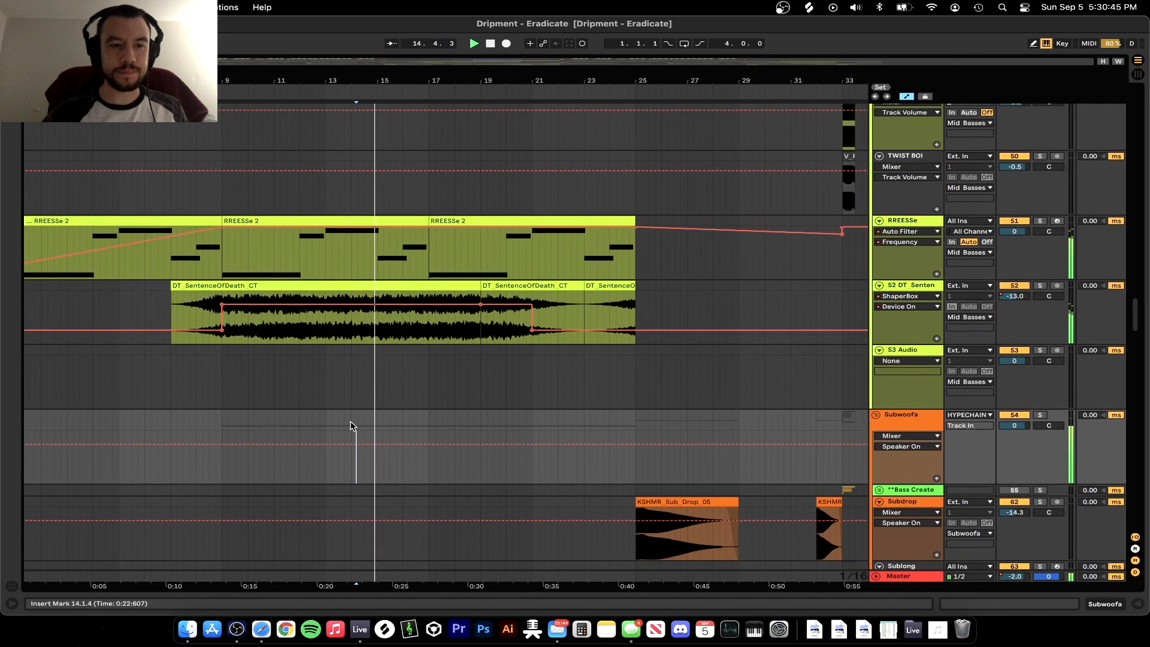
Audition the first DT_SentenceOfDeath_CT clip on track 52 with the track soloed
left_click(335, 286)
left_click(1041, 286)
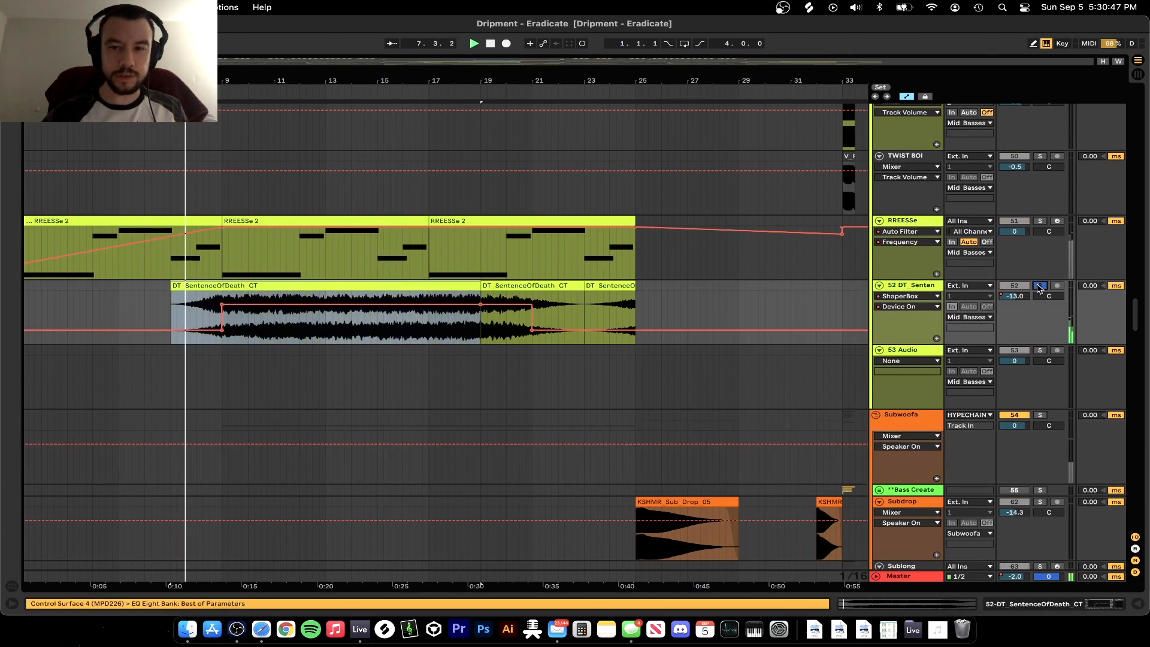
scroll(202, 365, "up", 3)
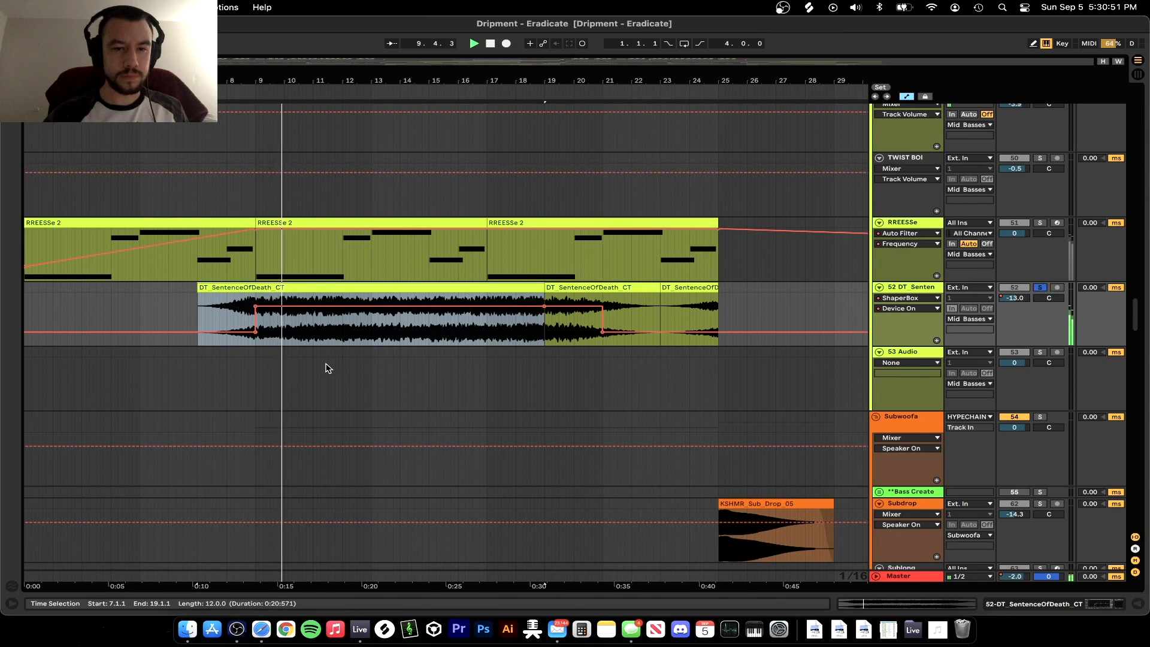
Show track 52's effects and examine the ShaperBox volume curve, closing its window when done
double_click(909, 287)
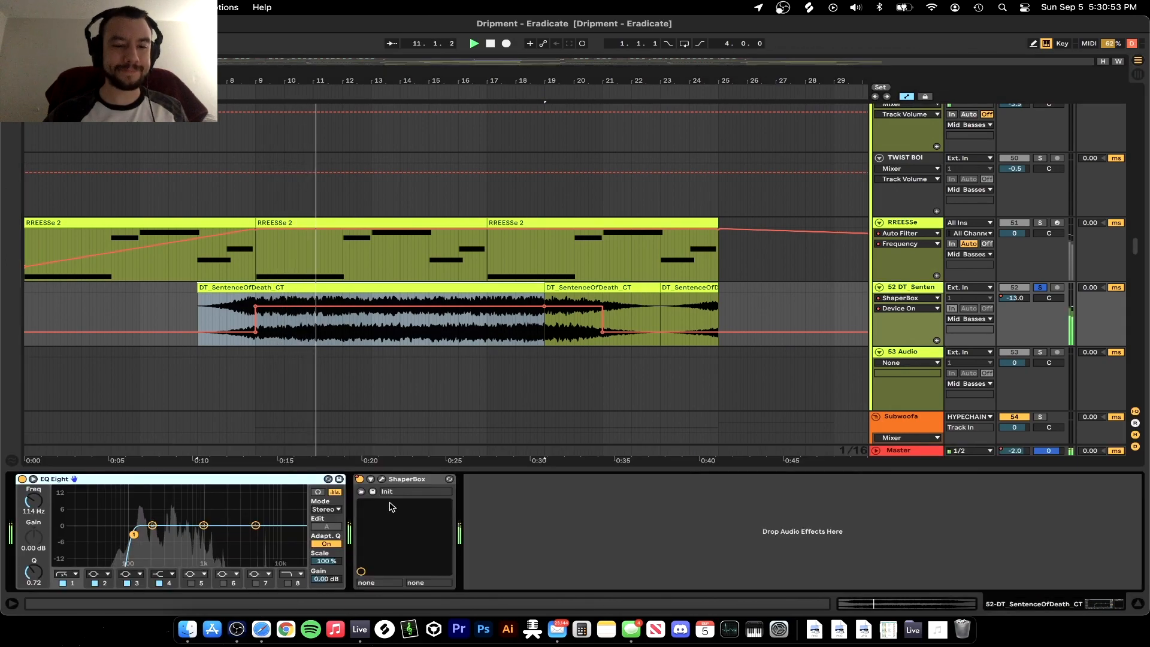
scroll(397, 390, "down", 2)
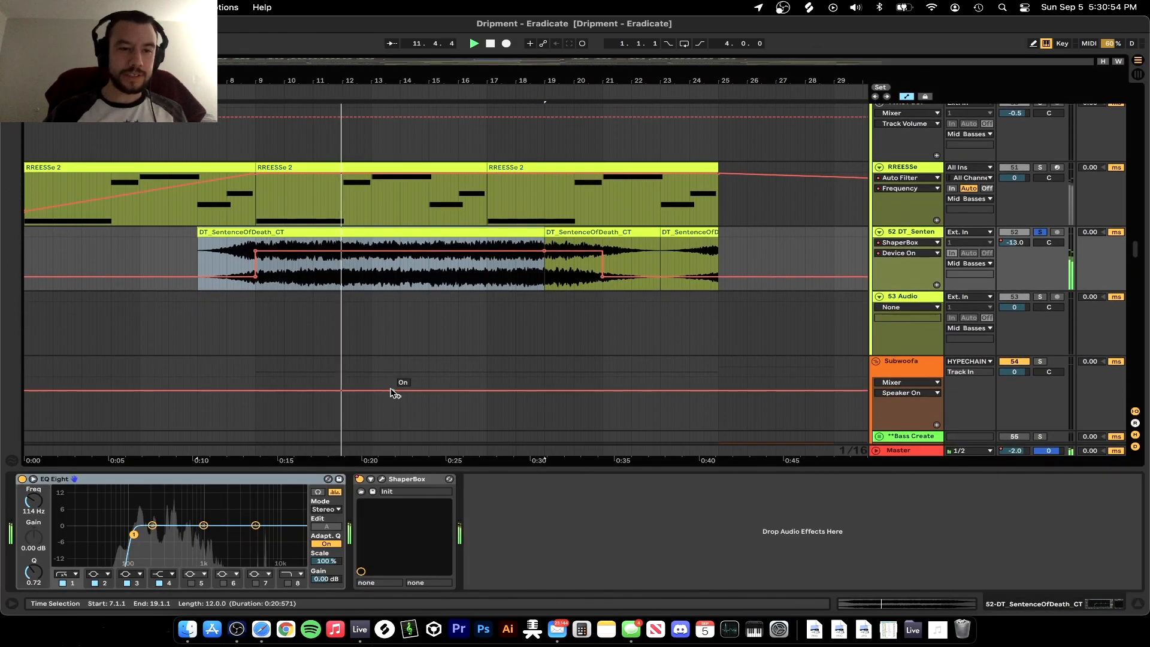
left_click(382, 480)
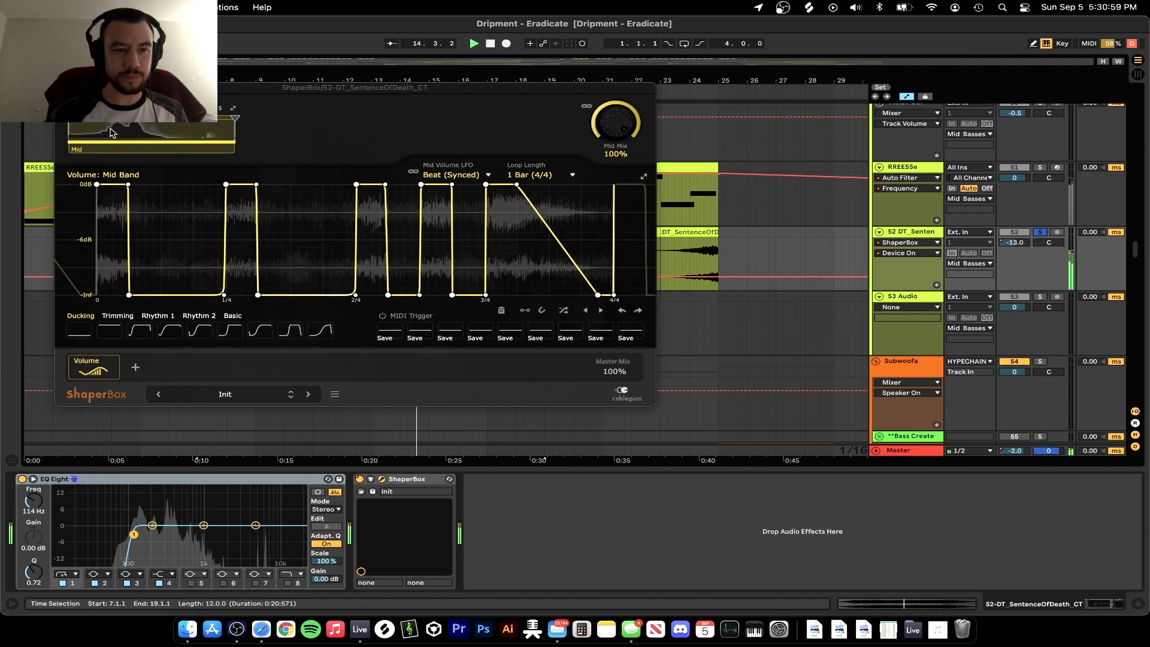
left_click(382, 479)
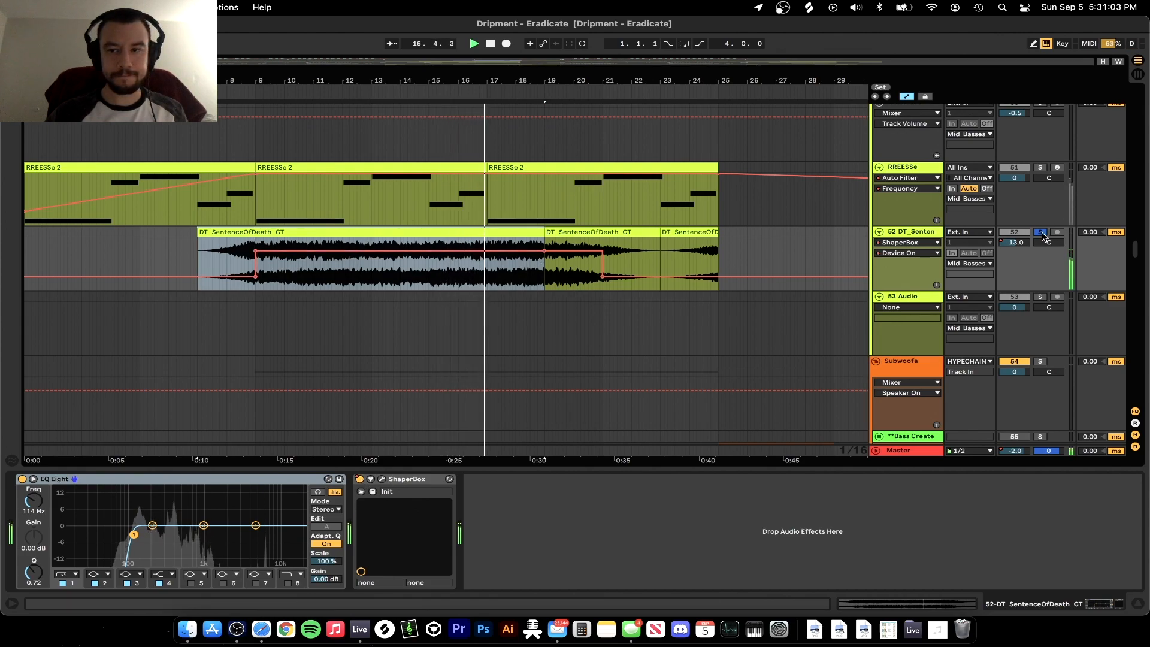
Unsolo track 52, replay its first clip in the full mix, and hide the device chain
left_click(1042, 232)
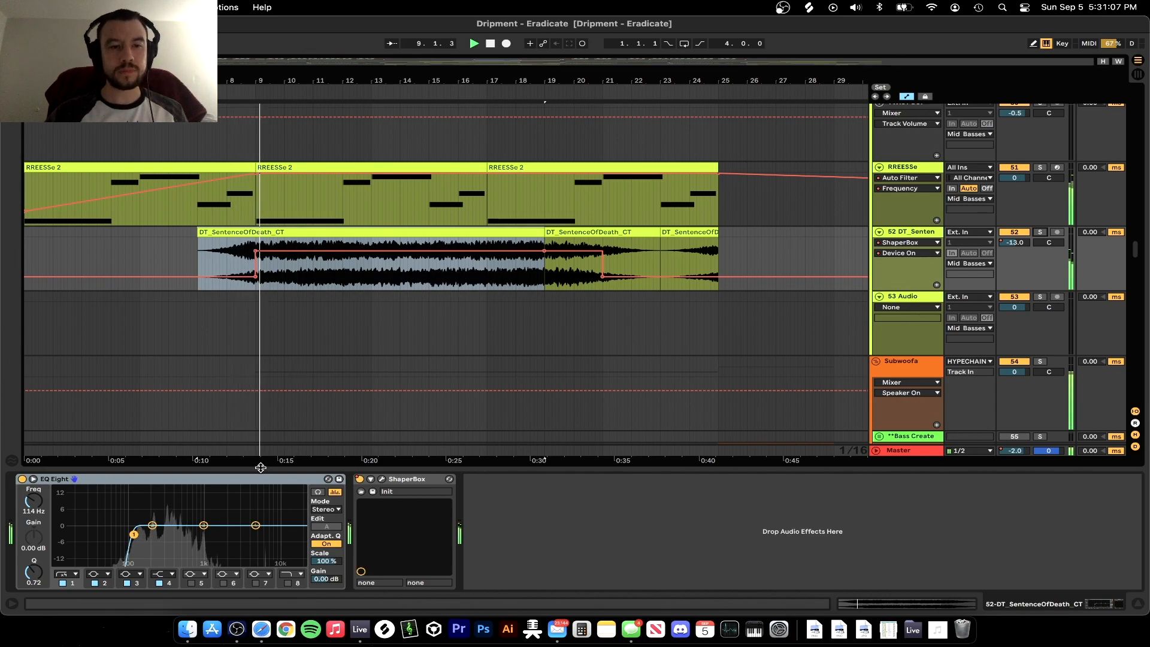
left_click_drag(260, 468, 267, 522)
scroll(344, 426, "down", 3)
scroll(344, 426, "up", 1)
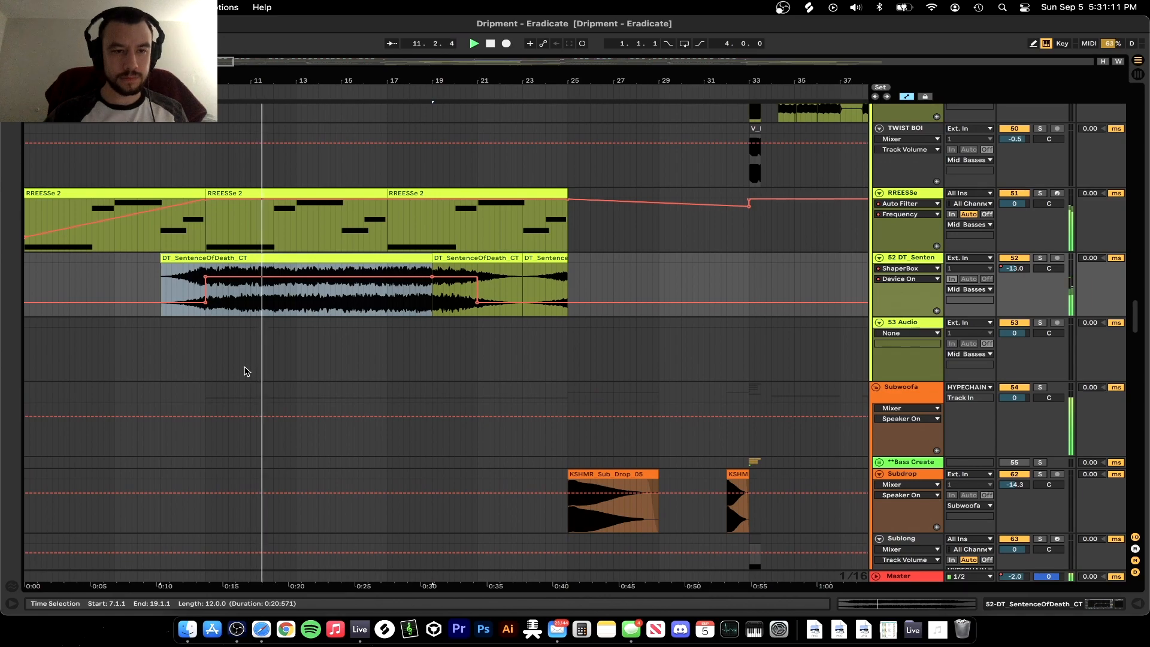
Audition the Vocal09_Db track soloed, starting just before its first clip at bar 9
scroll(243, 371, "up", 15)
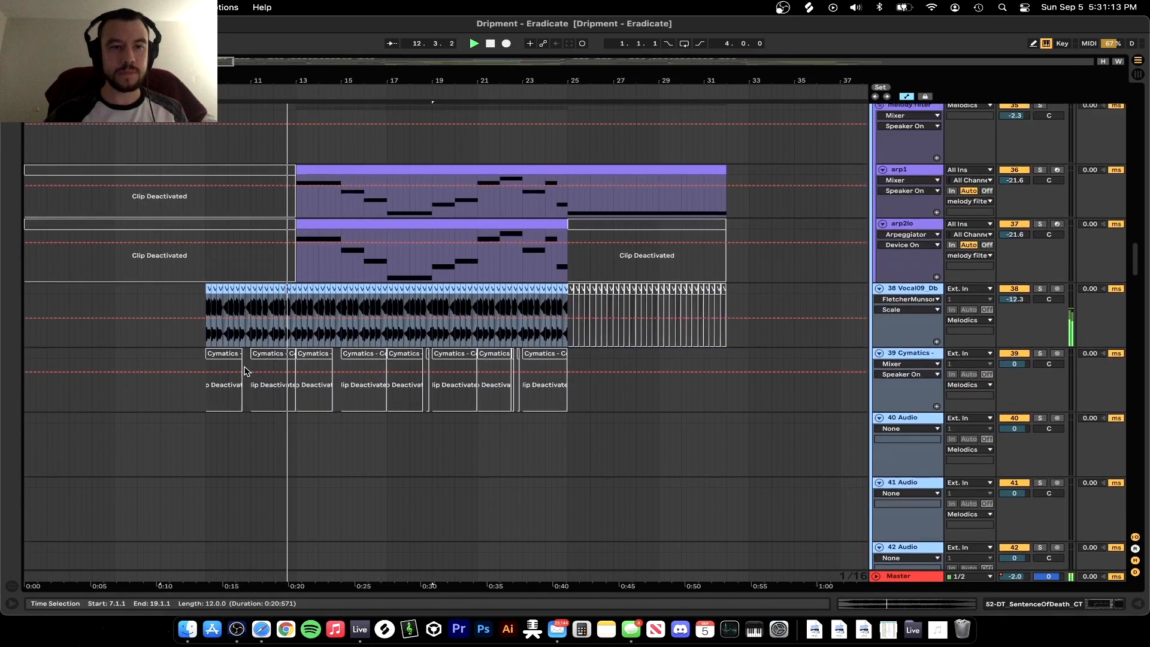
scroll(244, 372, "up", 5)
left_click(187, 382)
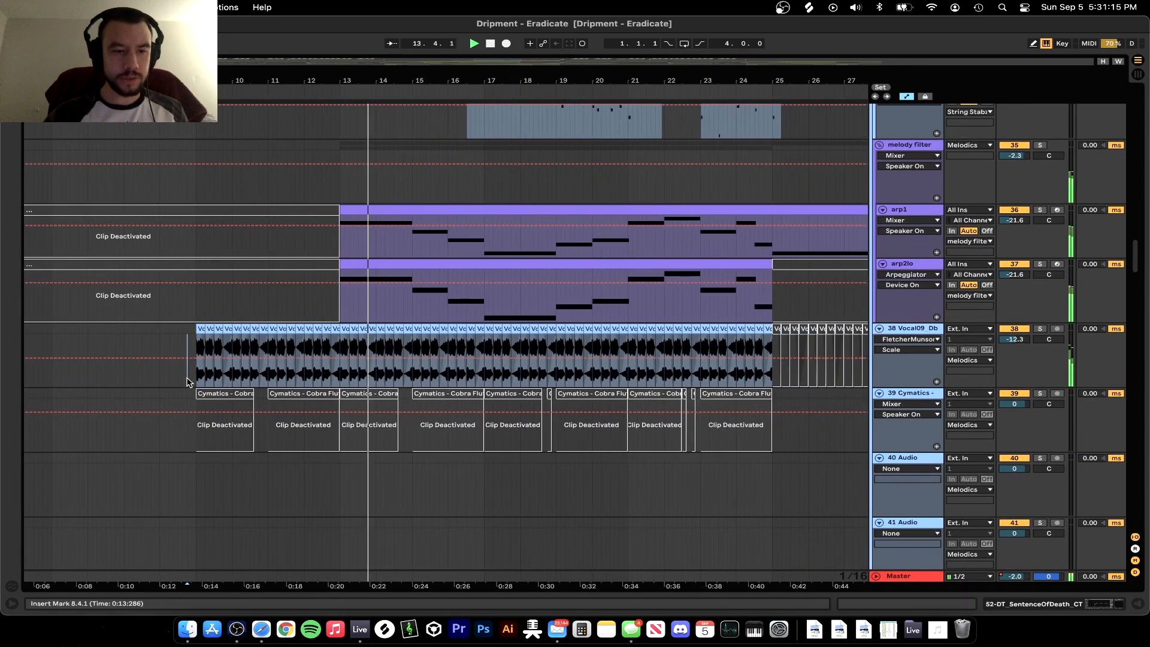
left_click(187, 381)
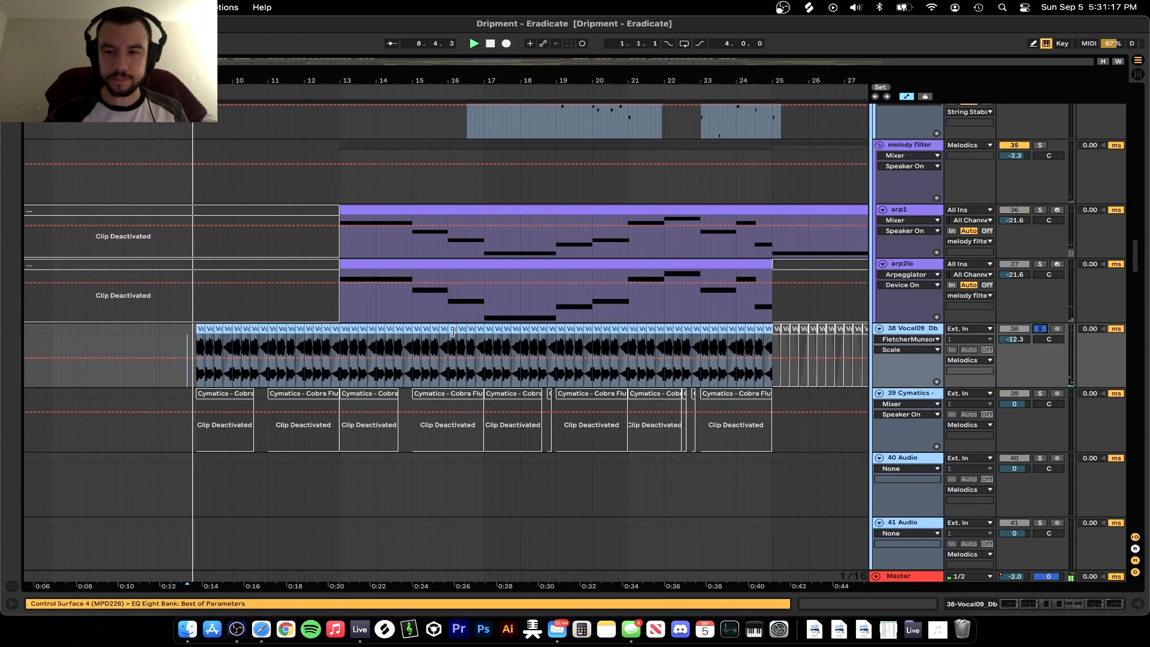
scroll(218, 364, "up", 6)
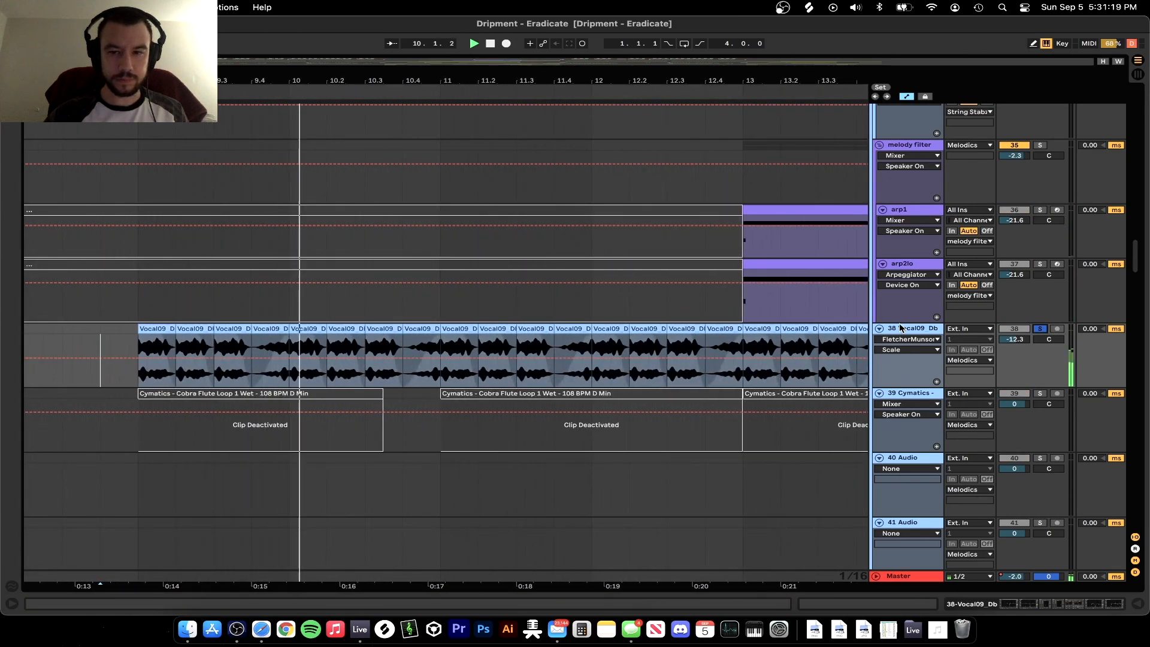
Examine the Vocal09_Db track's effect chain from the first EQ Eight through Chorus and Reverb to FletcherMunsonCurve, then hide it
double_click(905, 329)
scroll(163, 376, "up", 5)
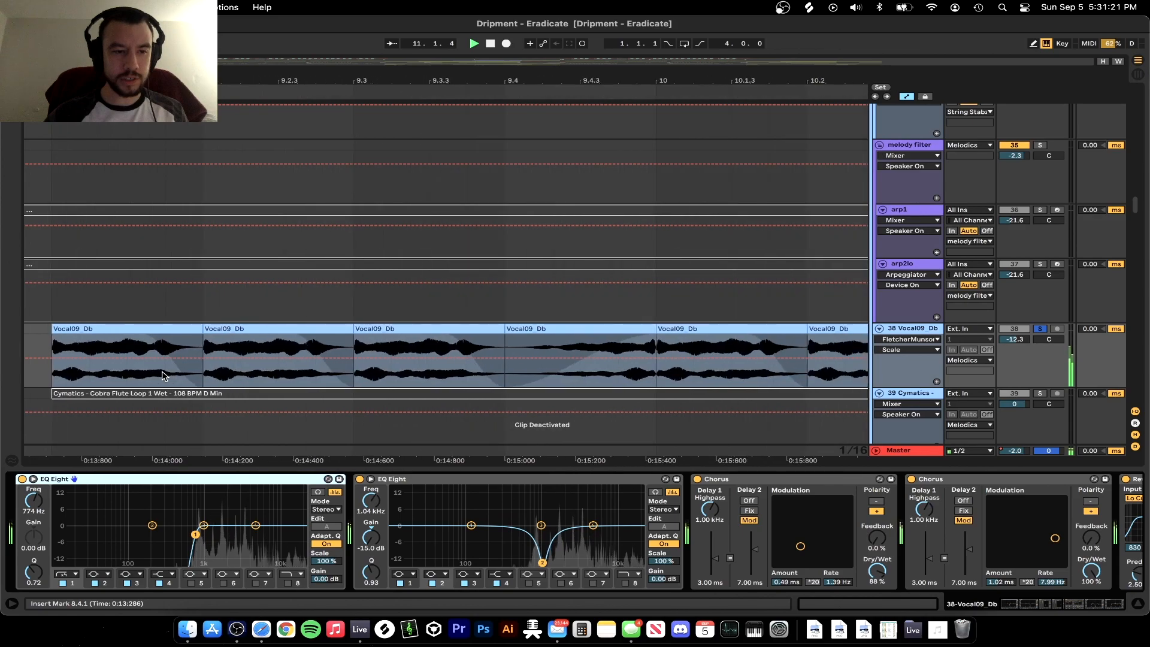
scroll(163, 376, "down", 4)
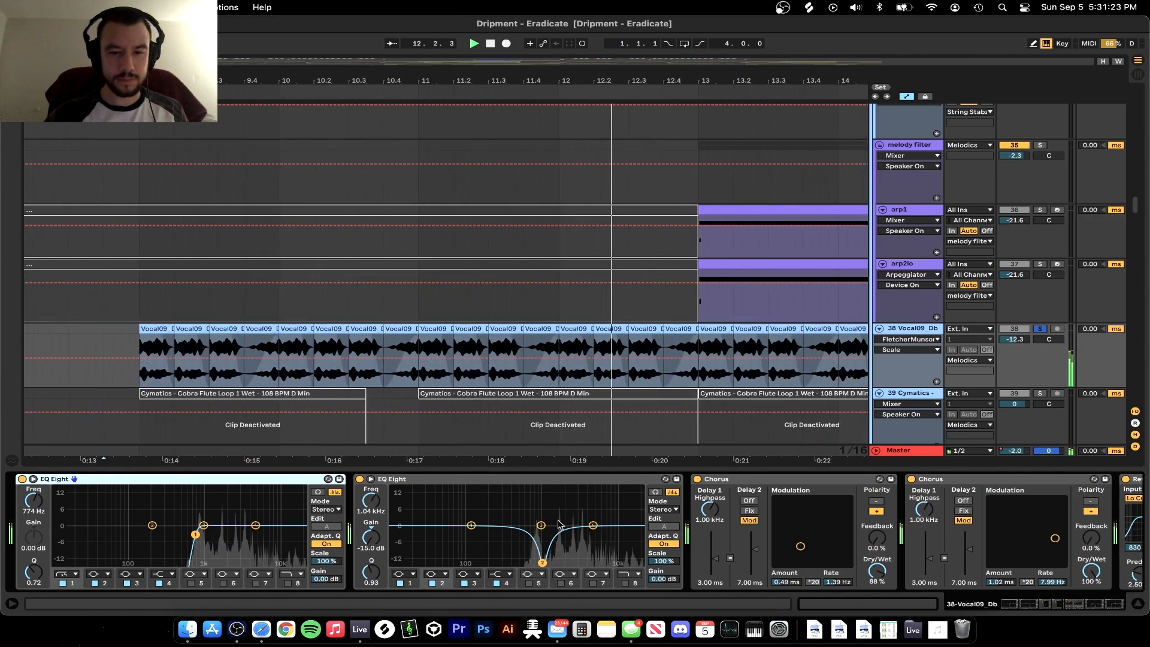
scroll(559, 525, "down", 2)
scroll(558, 524, "down", 8)
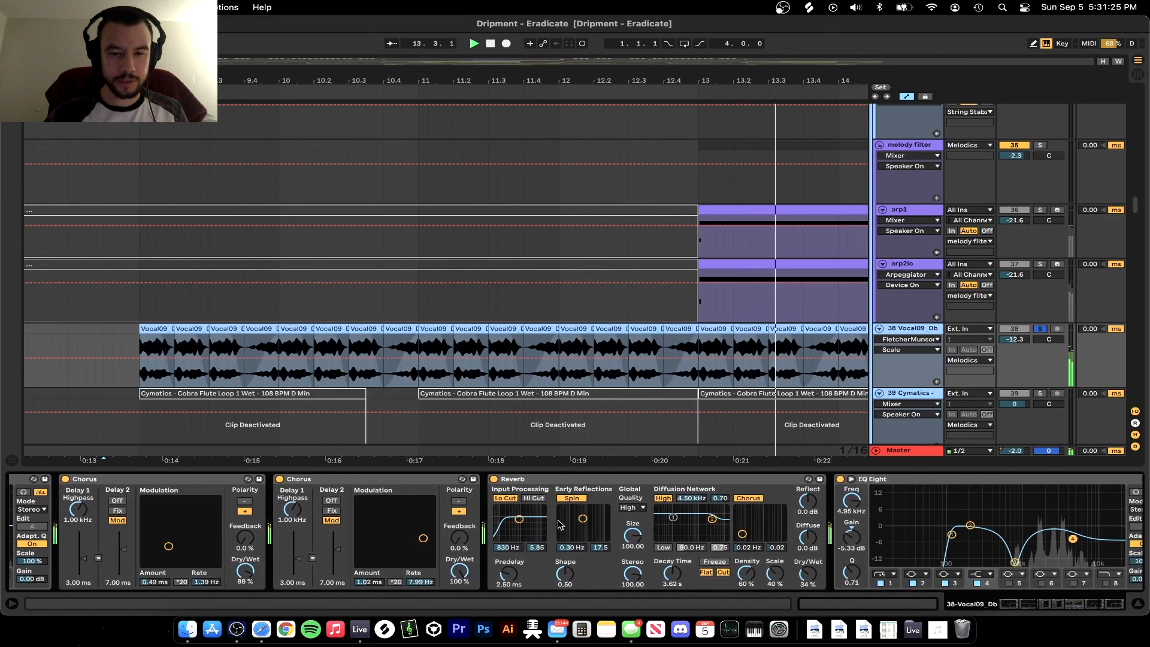
scroll(704, 545, "down", 6)
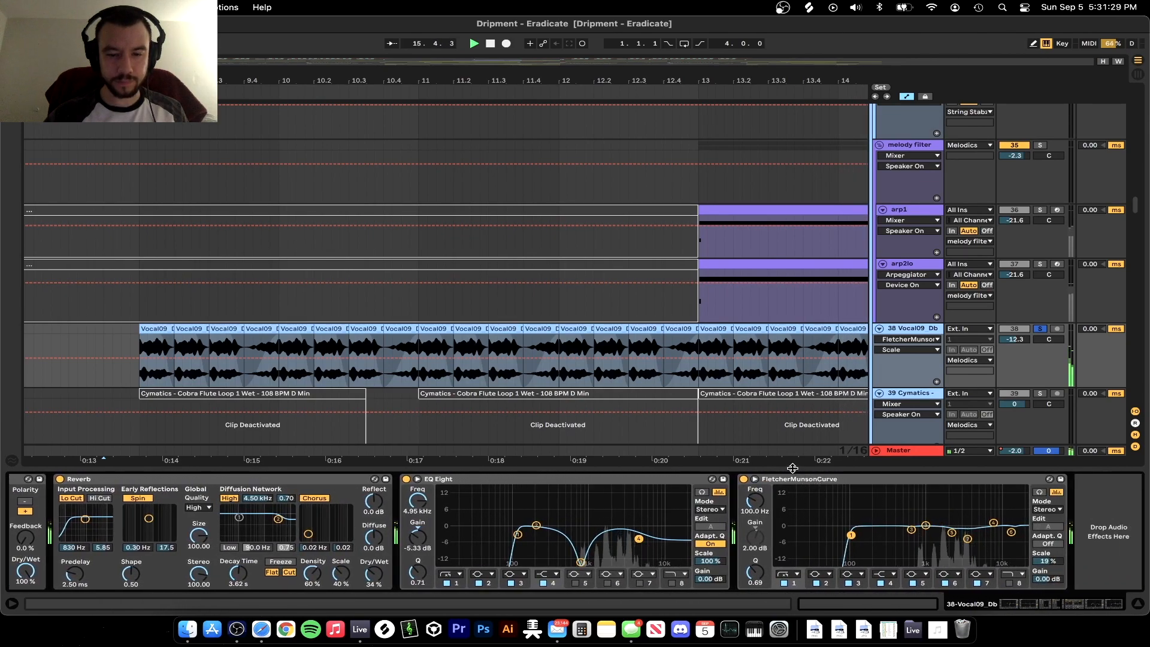
left_click_drag(793, 468, 772, 462)
Stop playback and inspect the sample and transpose settings of the first and fourth Vocal09_Db clips
scroll(641, 392, "down", 2)
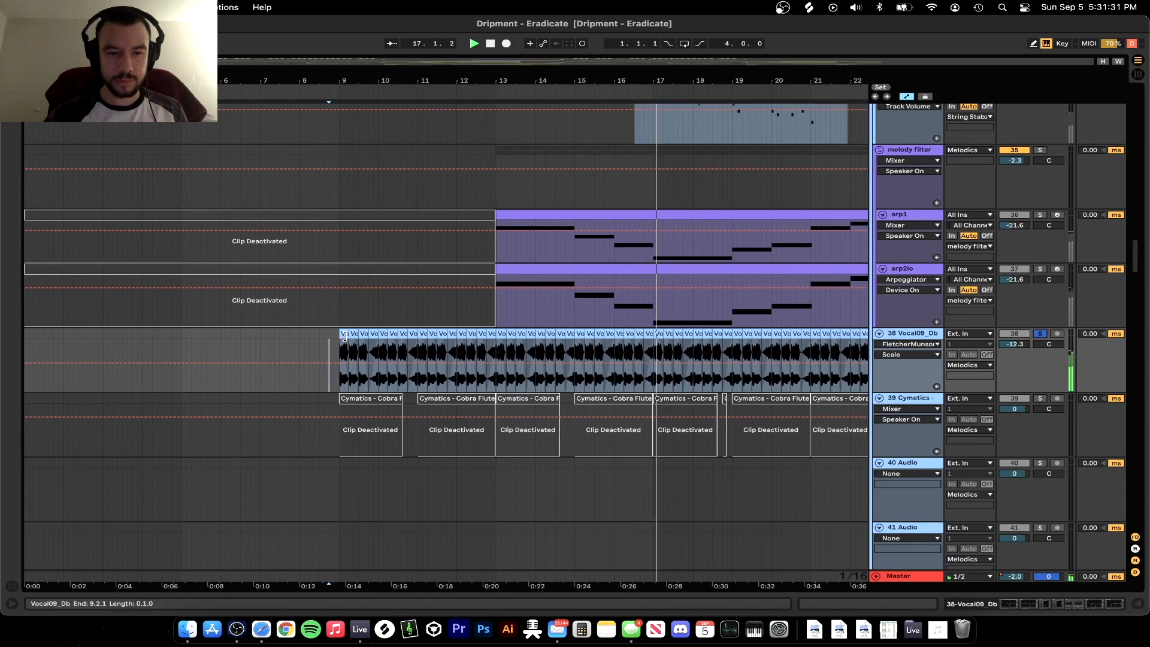
double_click(418, 344)
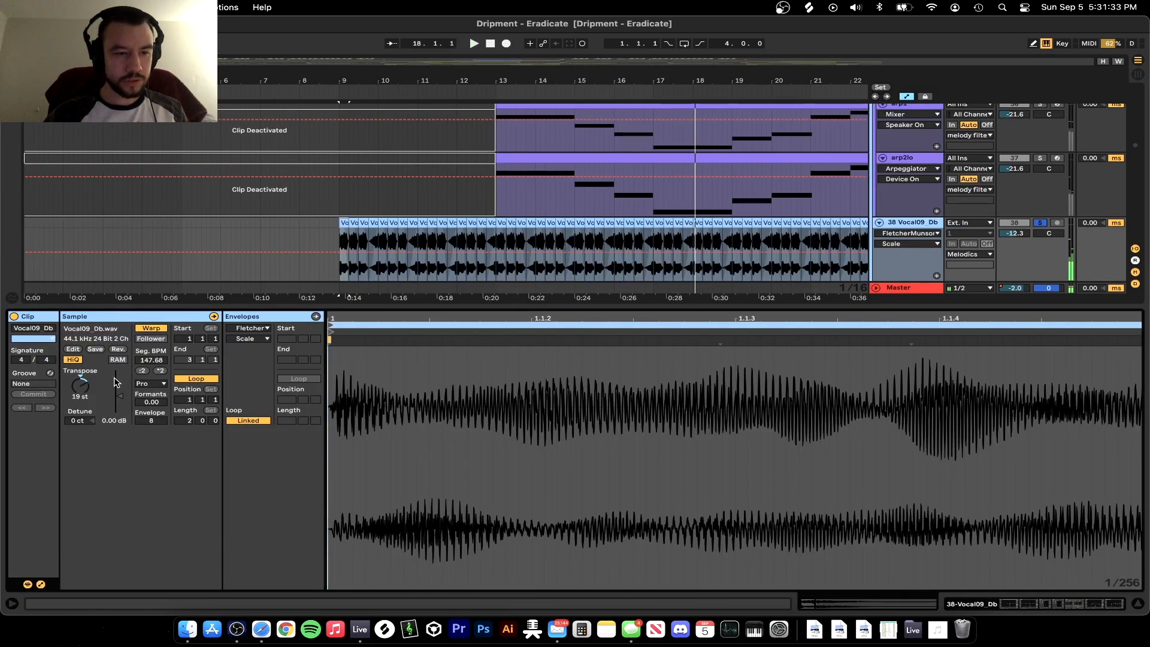
scroll(374, 240, "up", 6)
left_click(374, 241)
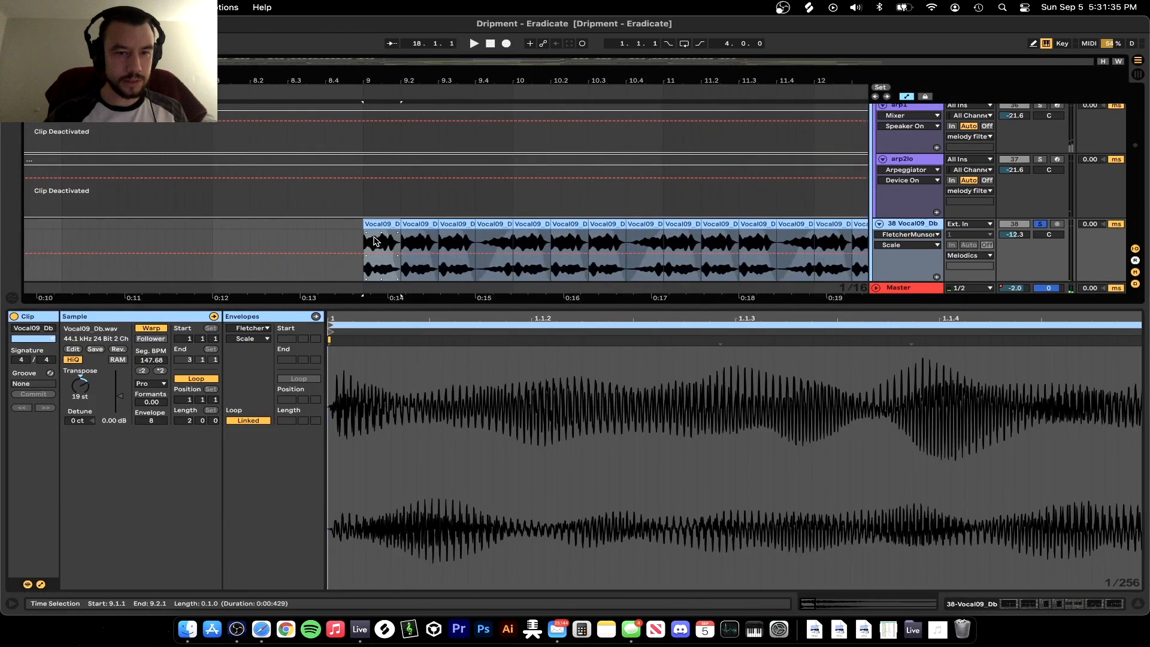
scroll(374, 241, "up", 3)
left_click(606, 239)
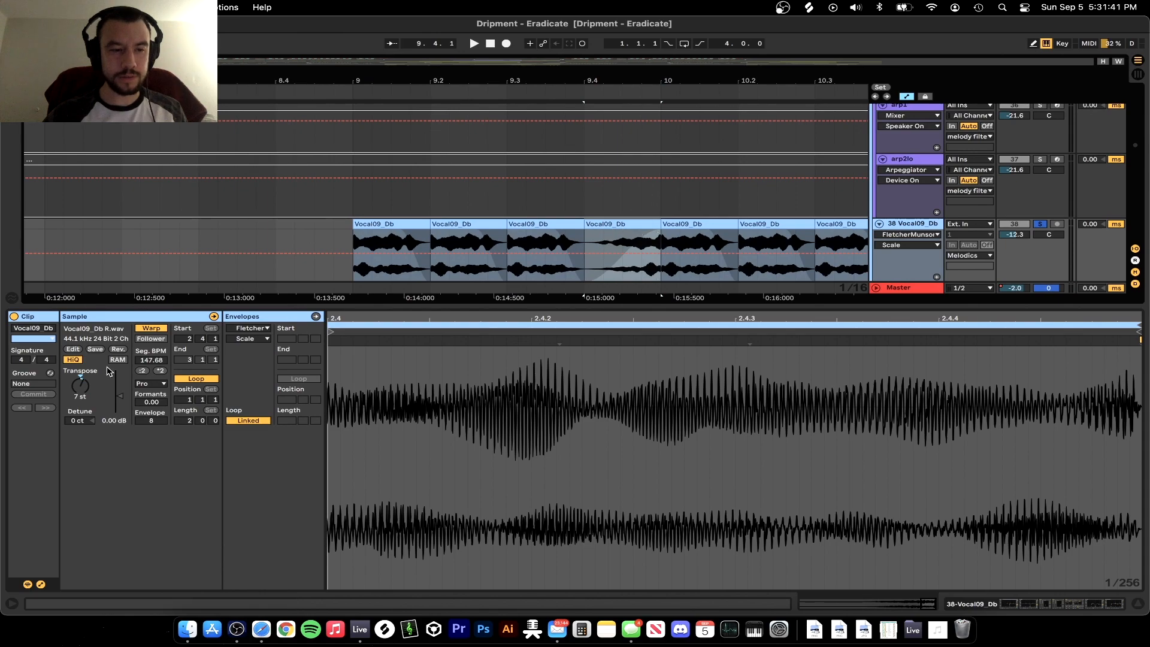
Hide the clip details and play the arrangement from the start of the Vocal09_Db clips at bar 9
left_click_drag(468, 303, 467, 584)
left_click(350, 276)
scroll(351, 276, "down", 3)
key("space")
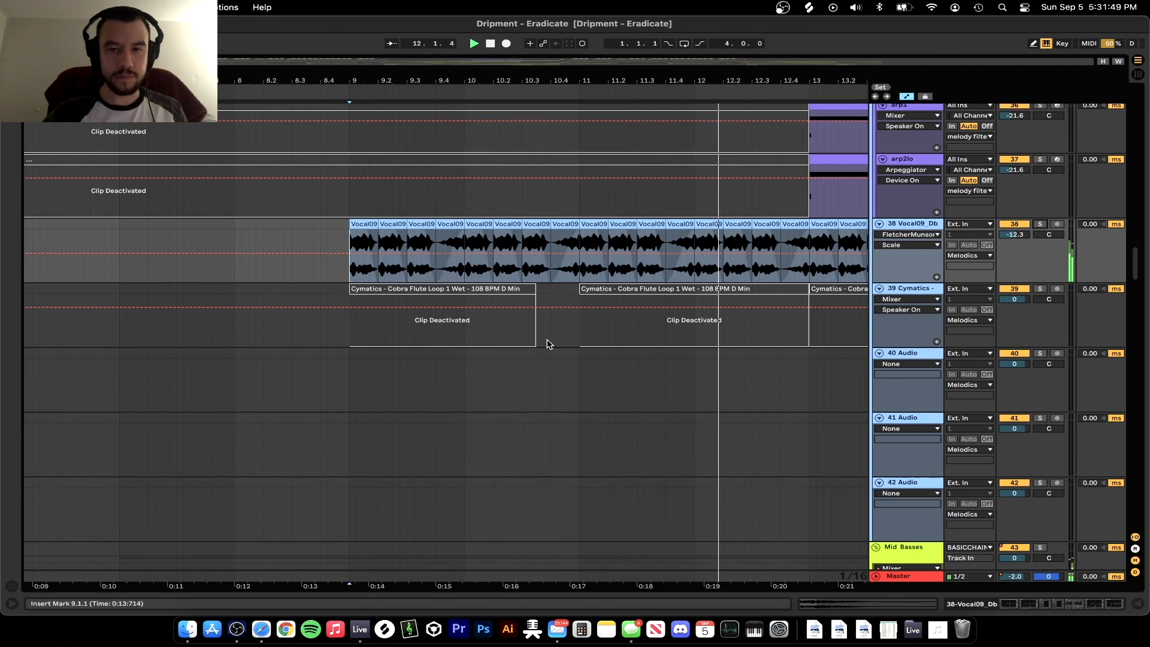
Audition the arp1 track soloed, starting from its active clip at bar 13
scroll(544, 341, "up", 2)
scroll(544, 342, "right", 10)
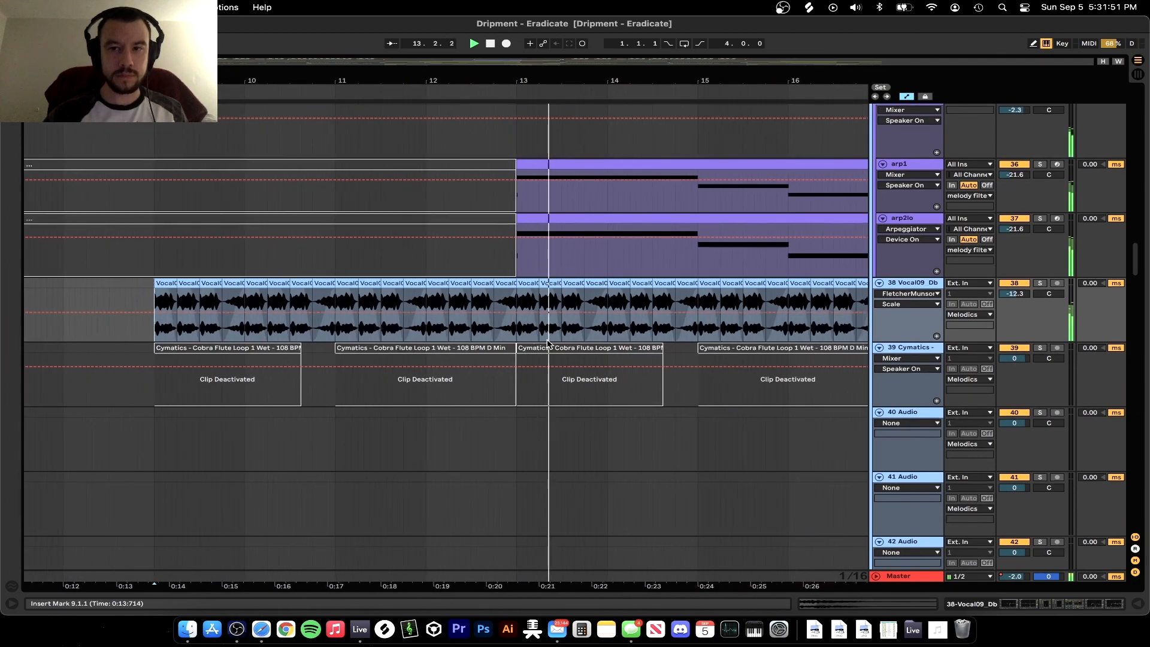
scroll(547, 342, "down", 3)
scroll(719, 300, "up", 2)
left_click(1041, 221)
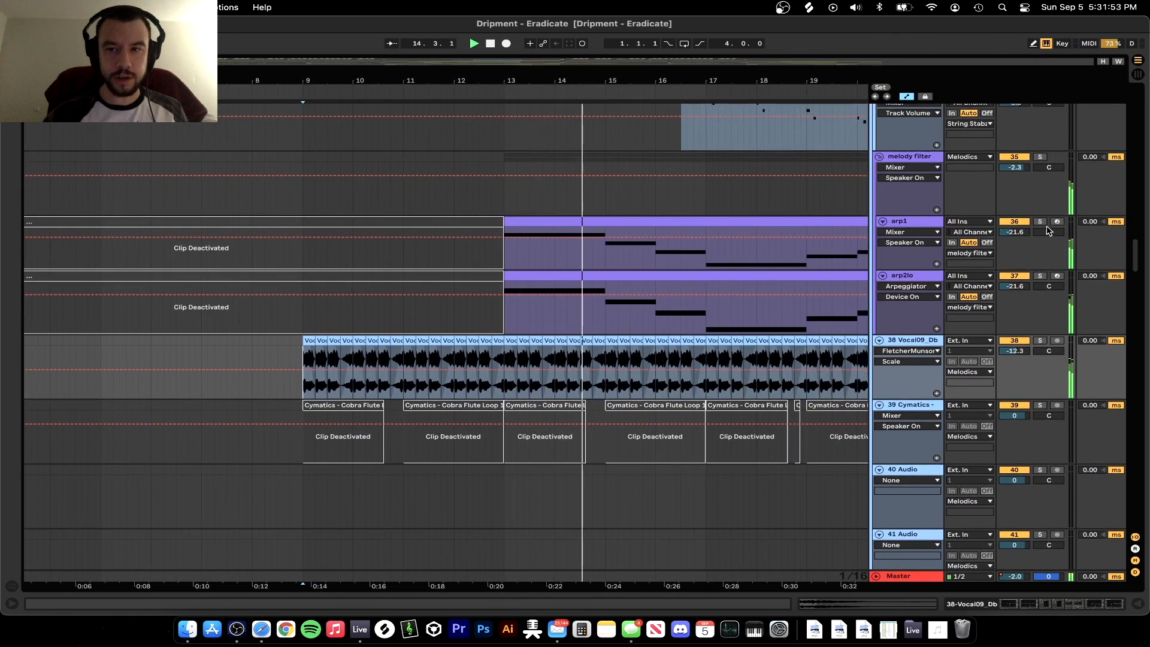
left_click(533, 219)
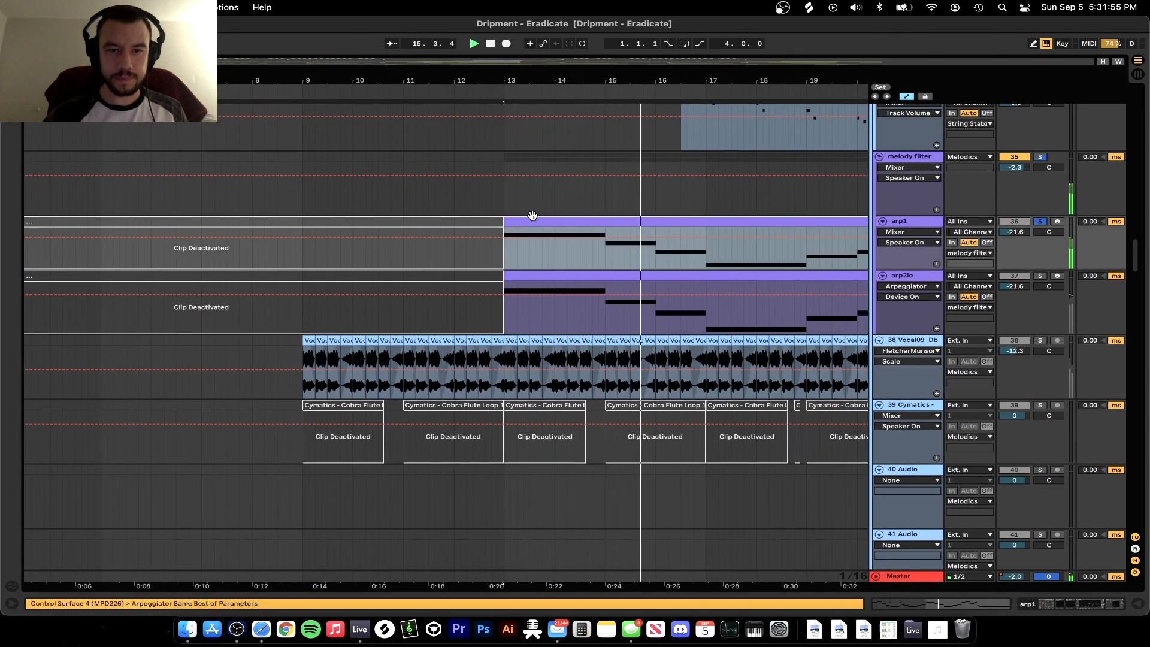
Show the arp1 device chain and compare its sound with the Arpeggiator switched off and back on
double_click(896, 219)
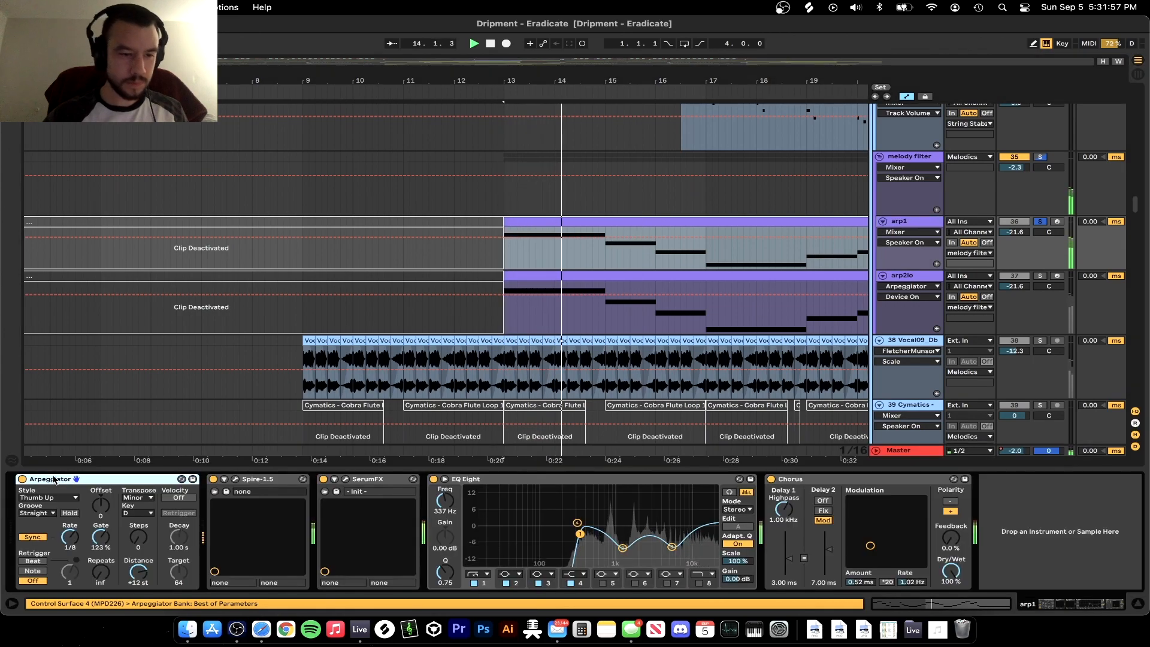
left_click(22, 480)
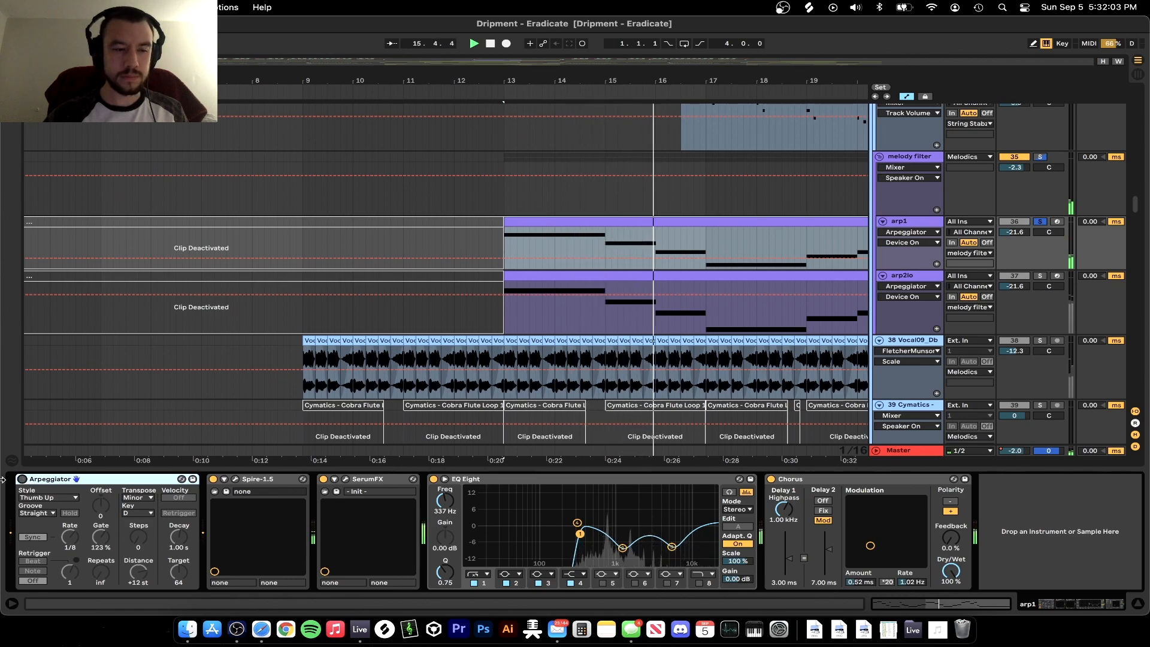
left_click(24, 480)
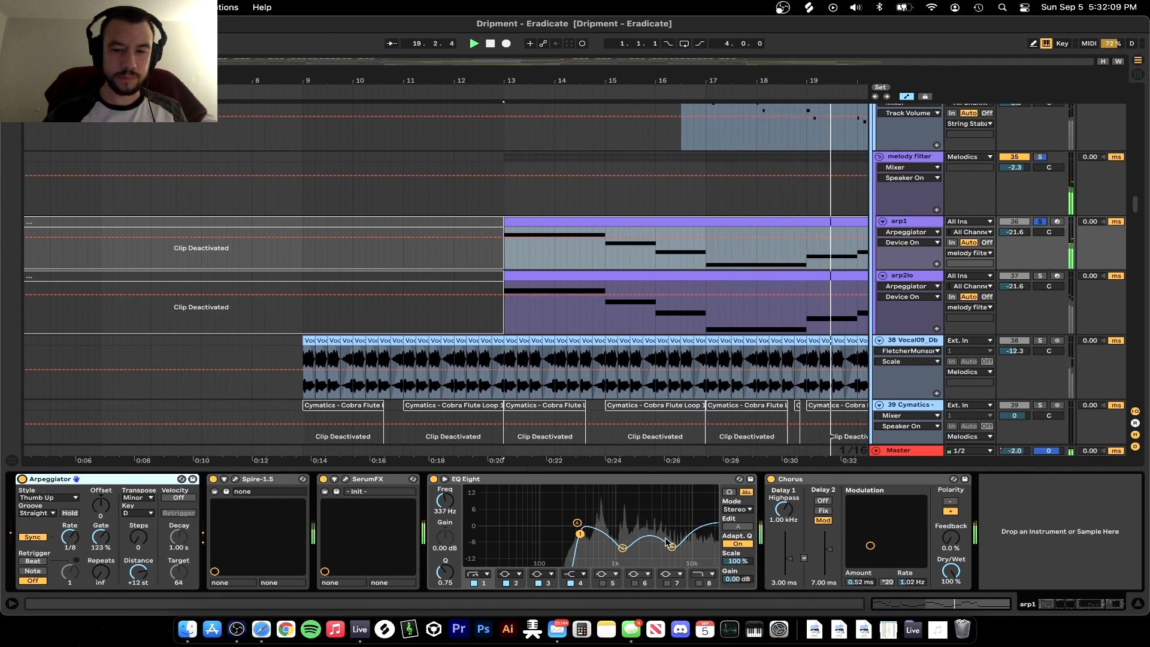
Add arp2lo to the solo and audition it together with arp1 from bar 13
scroll(516, 179, "down", 5)
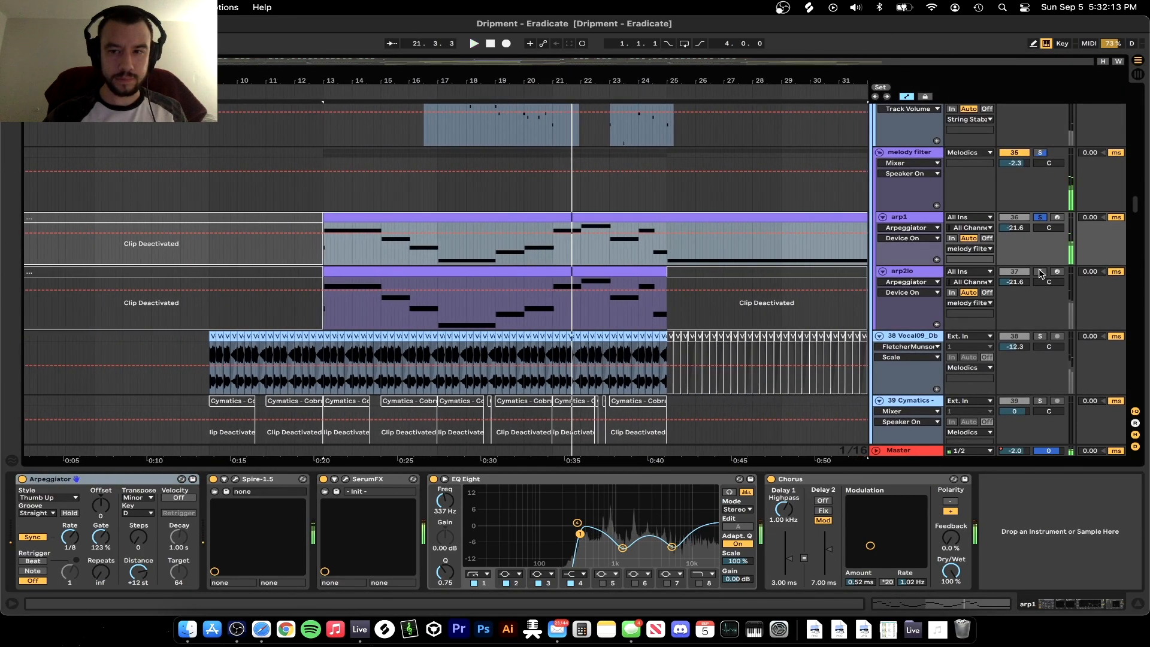
left_click(1041, 273)
left_click(398, 273)
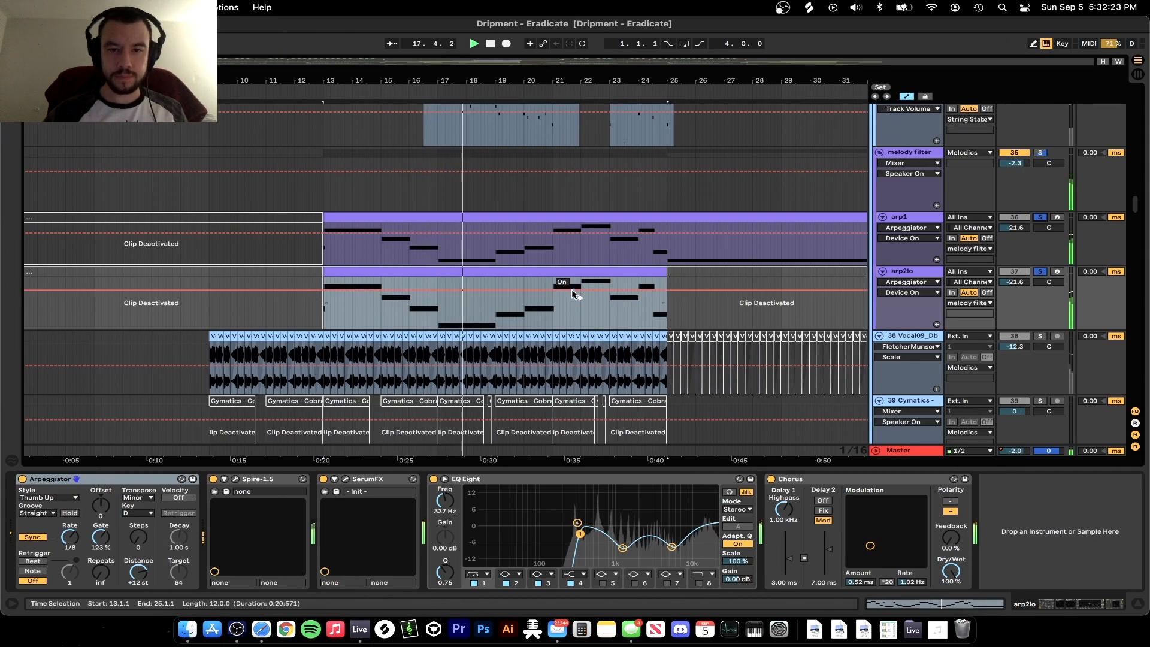
key("minus")
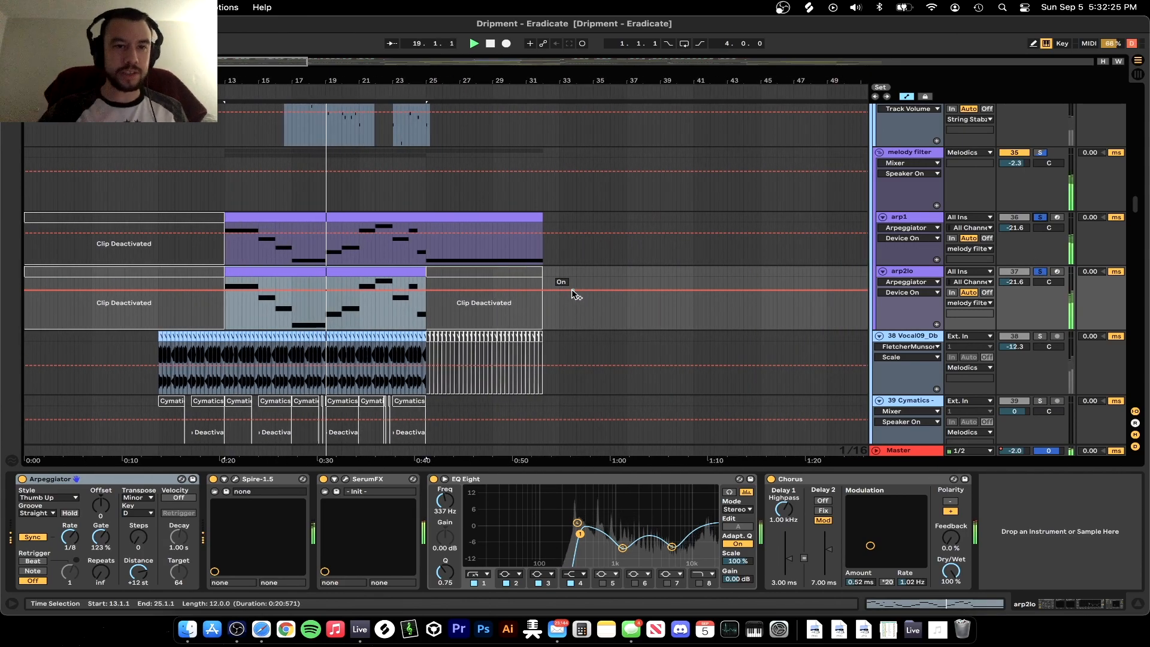
Clear the arp solos and play the full arrangement from 14.2.2, ahead of the String Stabz clips
scroll(572, 290, "up", 5)
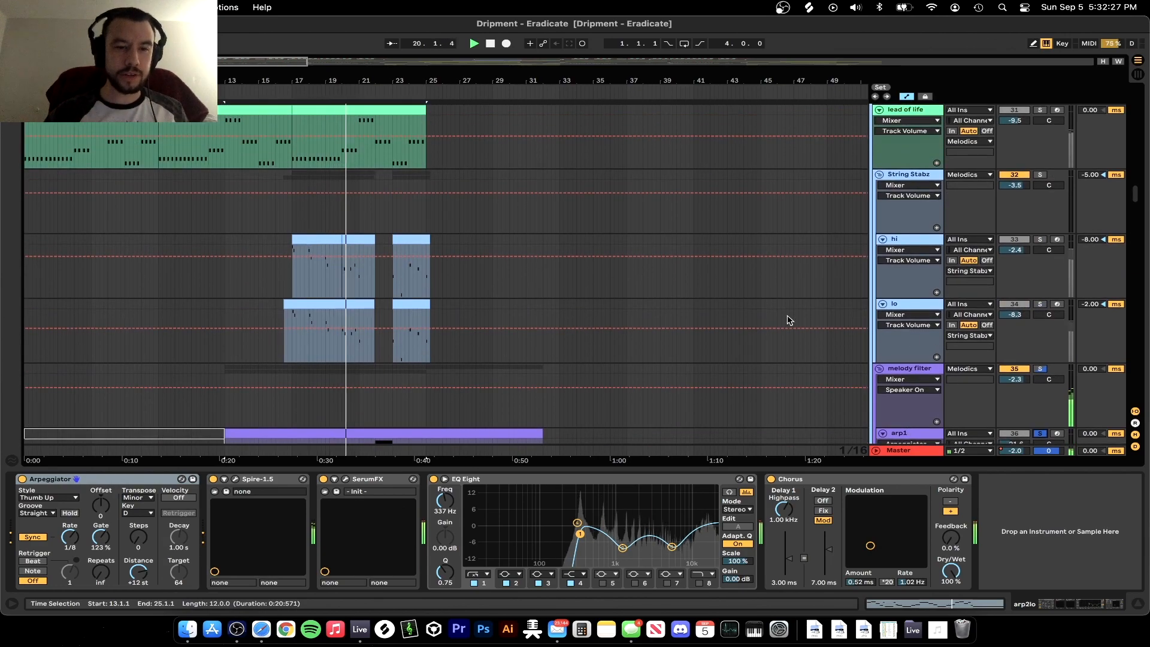
scroll(1018, 396, "down", 1)
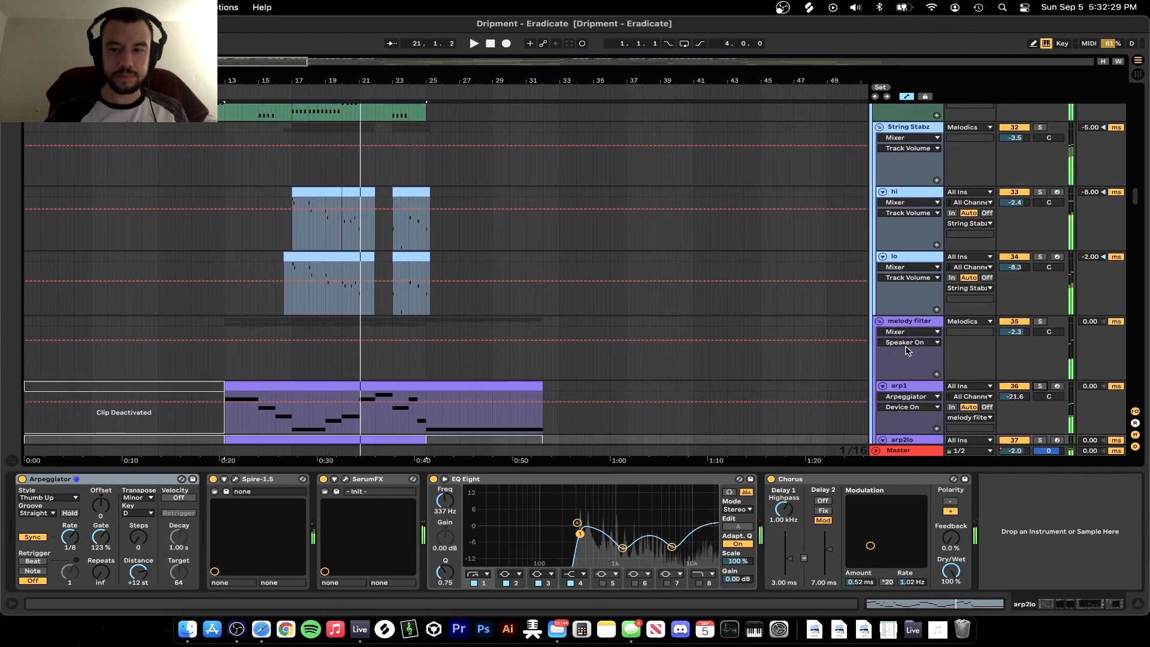
left_click(246, 224)
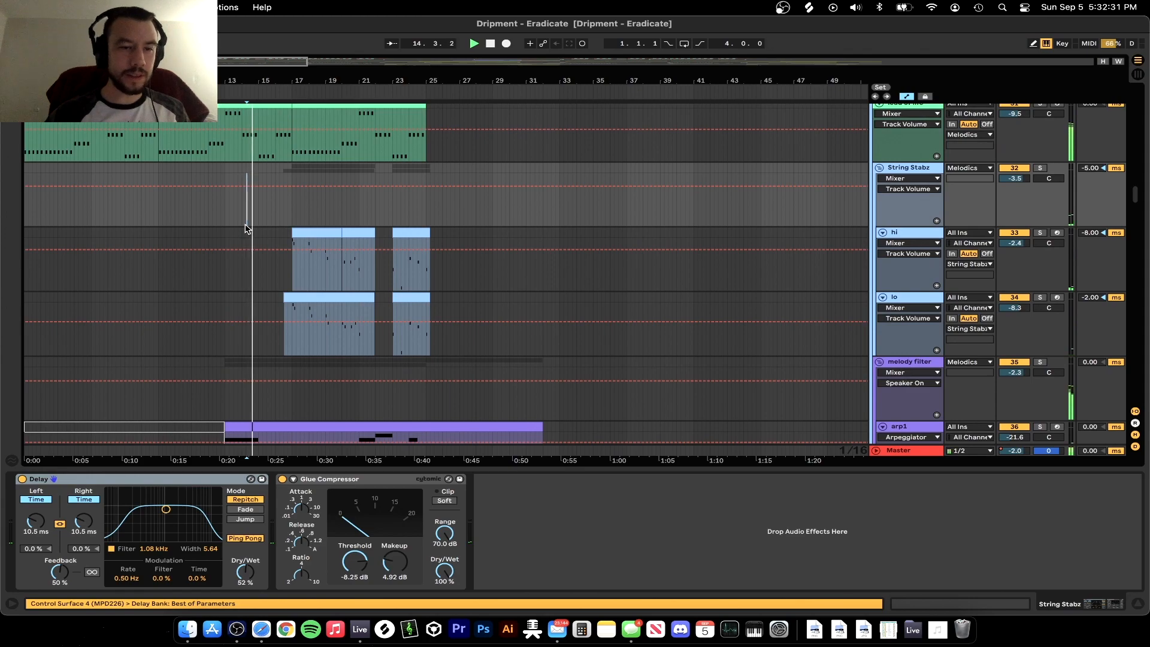
key("plus")
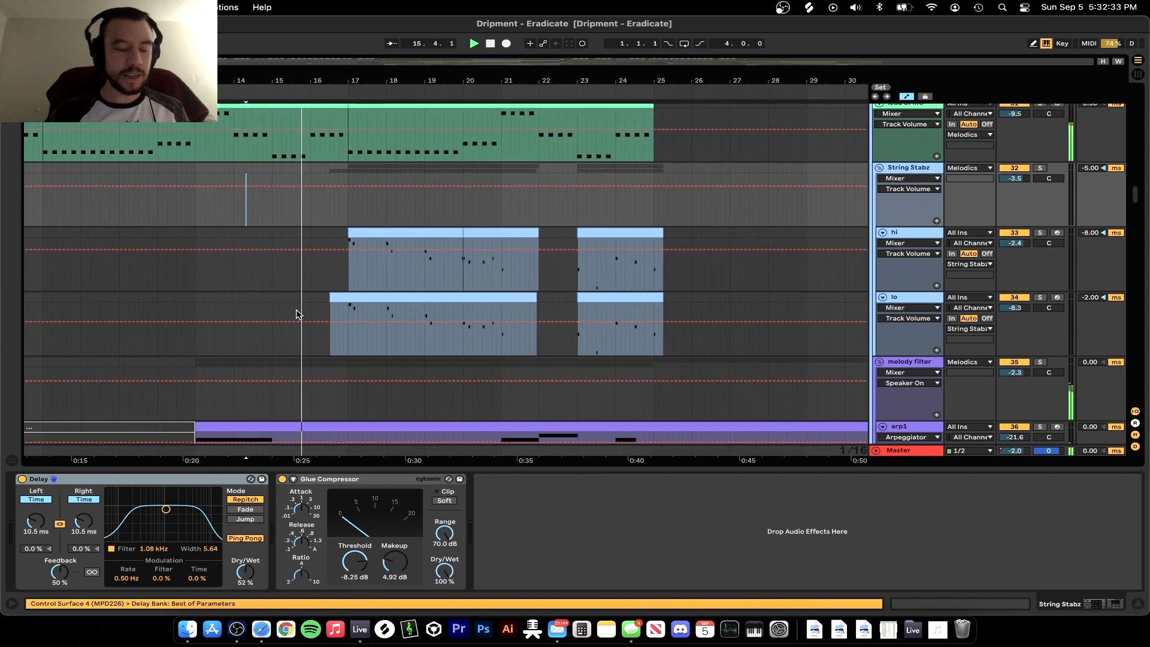
Examine the String Stabz group's hi and lo clips up to bar 25 during playback, and hide the device chain
scroll(296, 310, "up", 5)
scroll(409, 286, "up", 3)
scroll(409, 286, "down", 1)
scroll(409, 286, "up", 2)
scroll(409, 286, "right", 2)
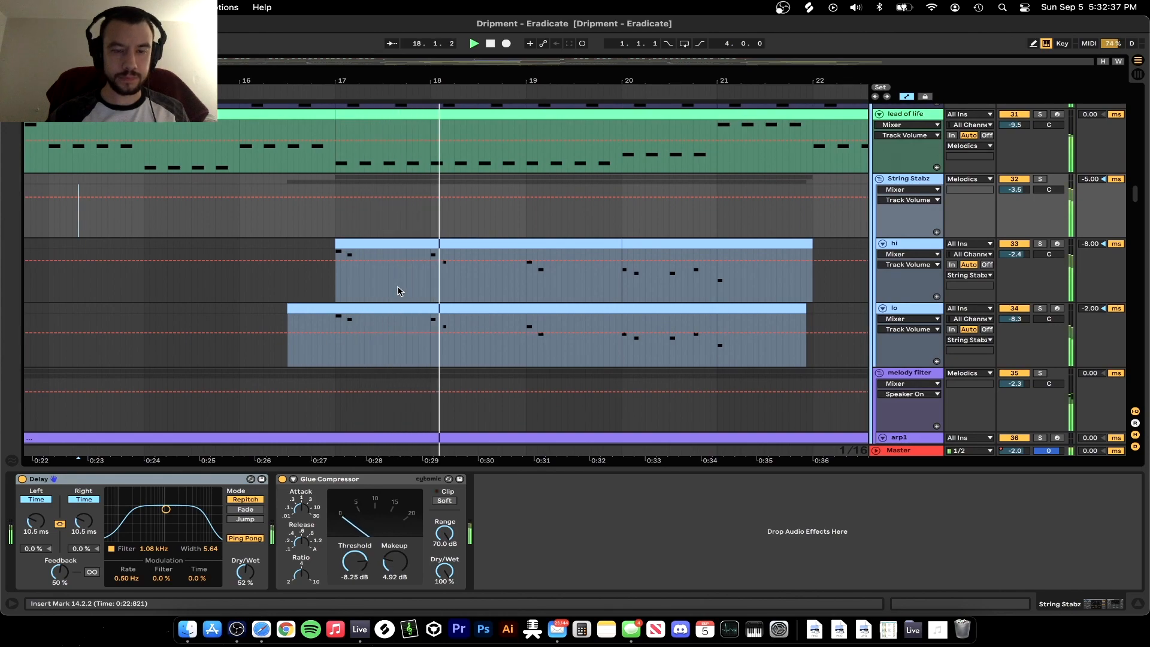
scroll(399, 291, "right", 2)
scroll(398, 291, "down", 2)
scroll(354, 278, "down", 1)
scroll(354, 277, "right", 1)
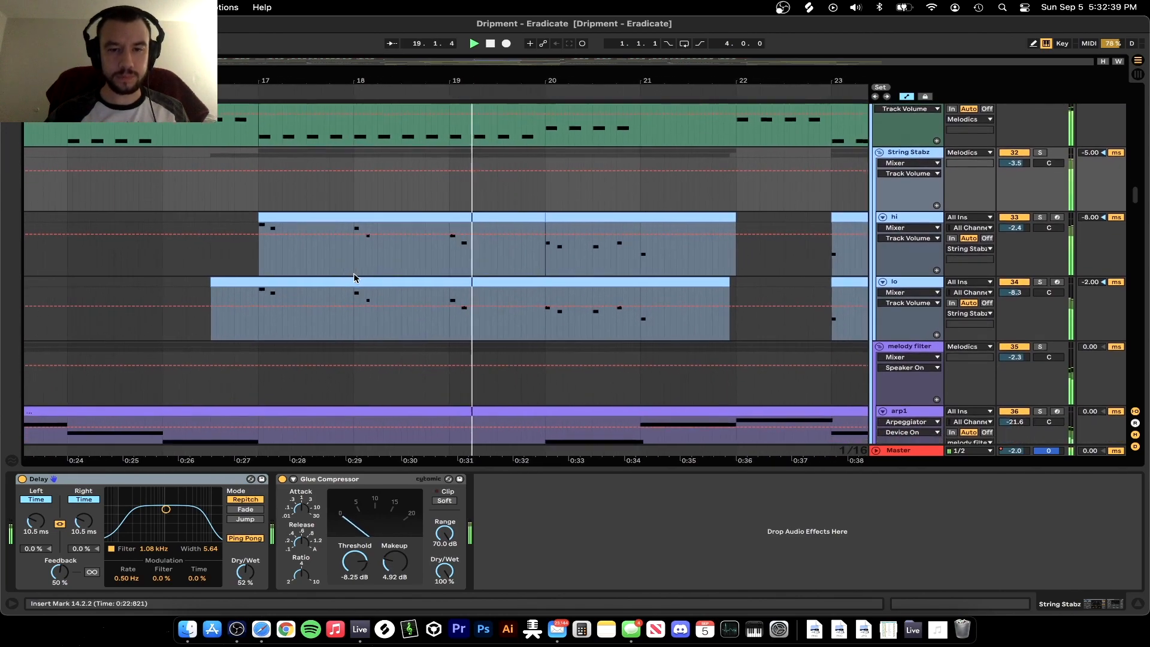
scroll(354, 278, "right", 2)
scroll(354, 275, "down", 1)
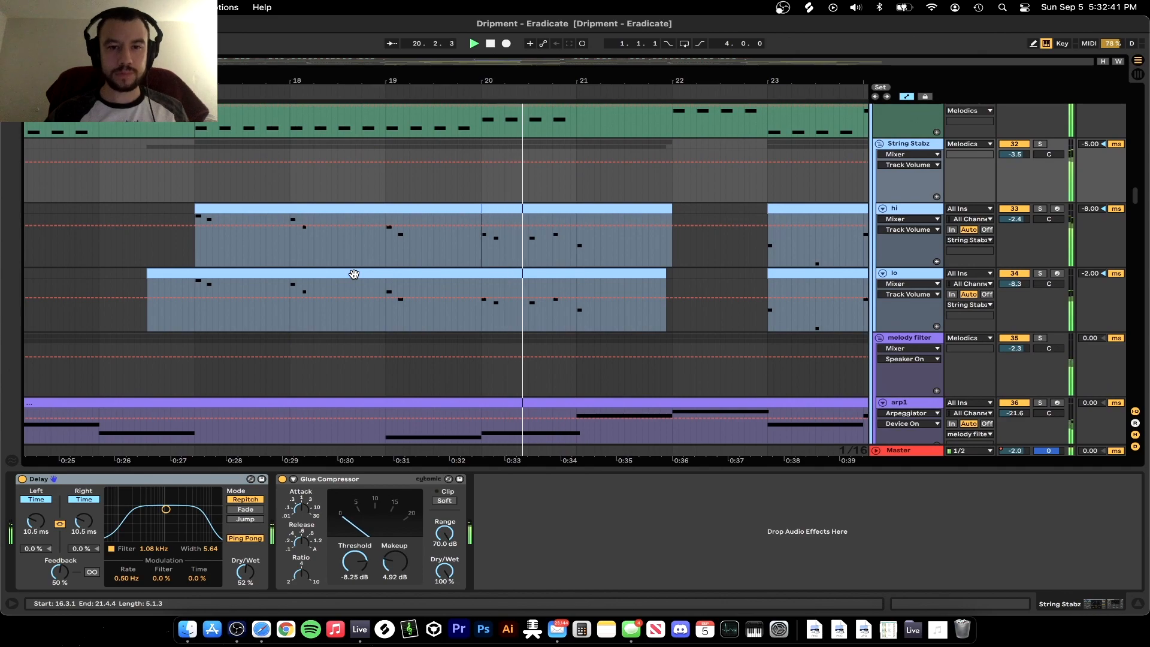
scroll(354, 274, "down", 2)
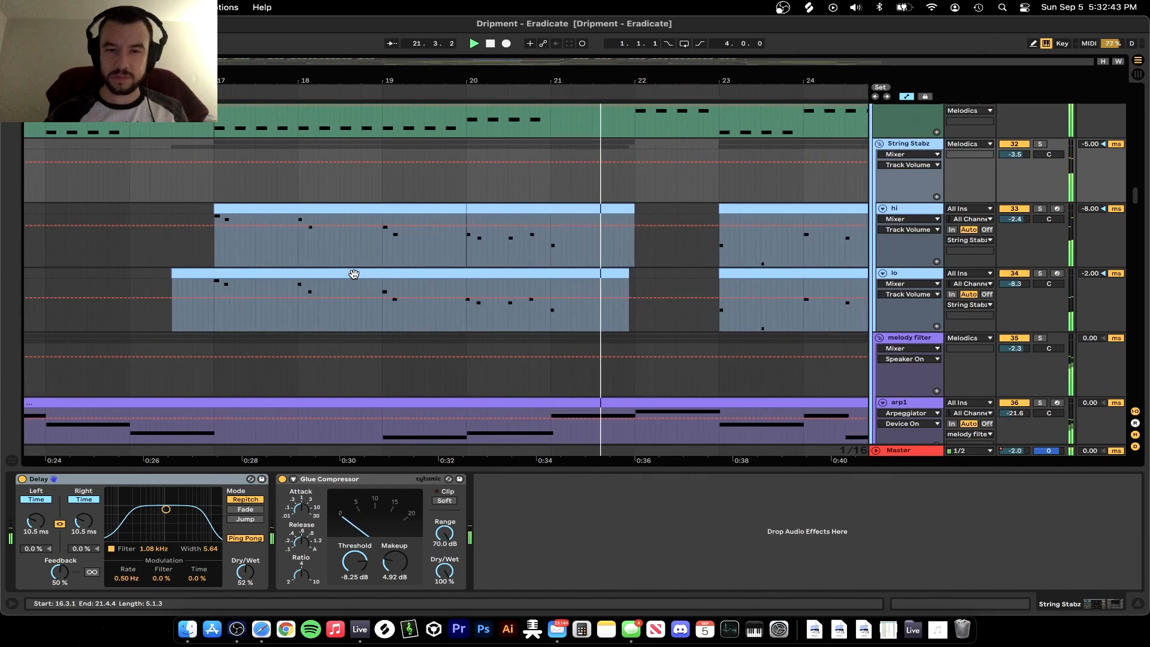
scroll(354, 274, "down", 5)
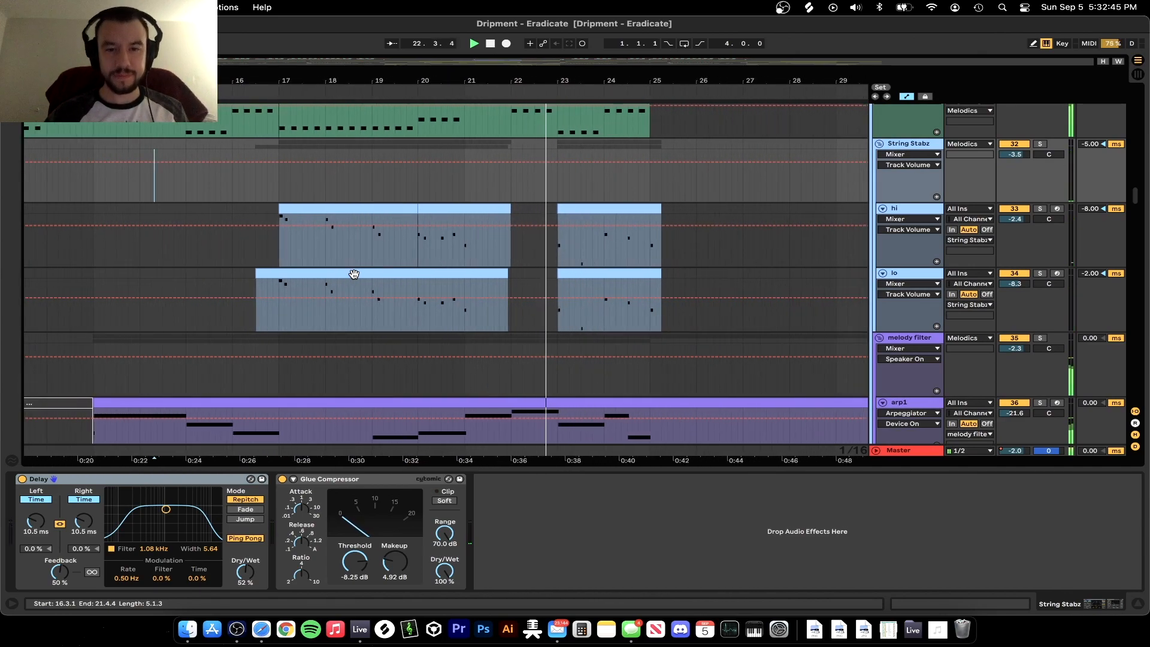
key("super+alt+l")
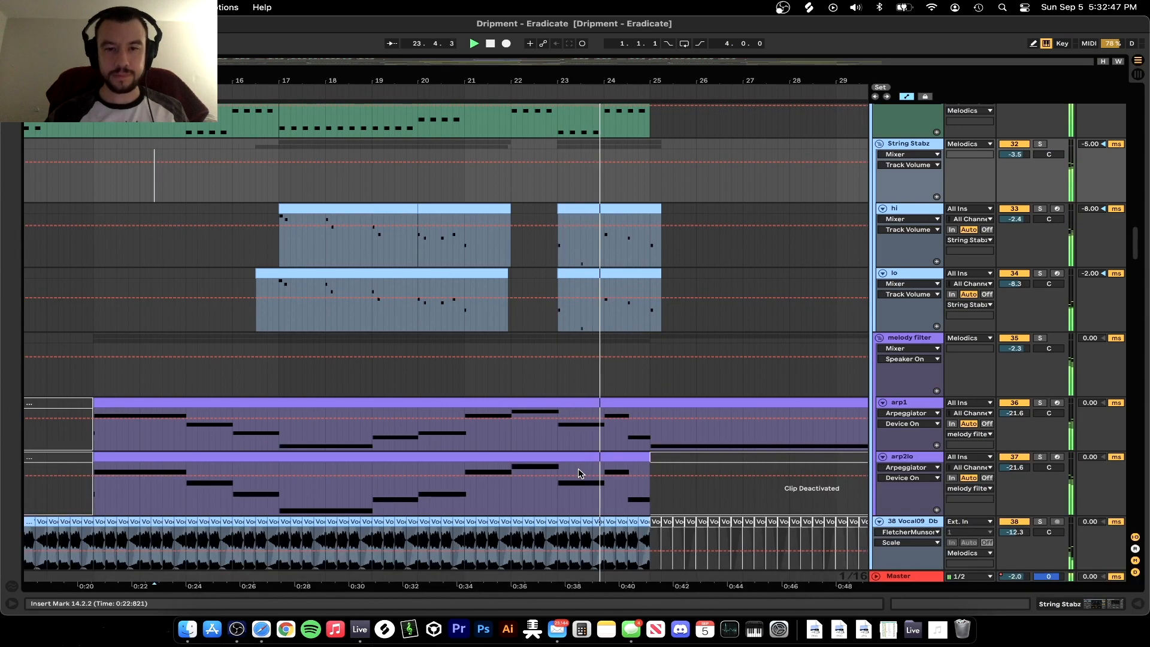
scroll(579, 473, "up", 2)
scroll(579, 474, "right", 3)
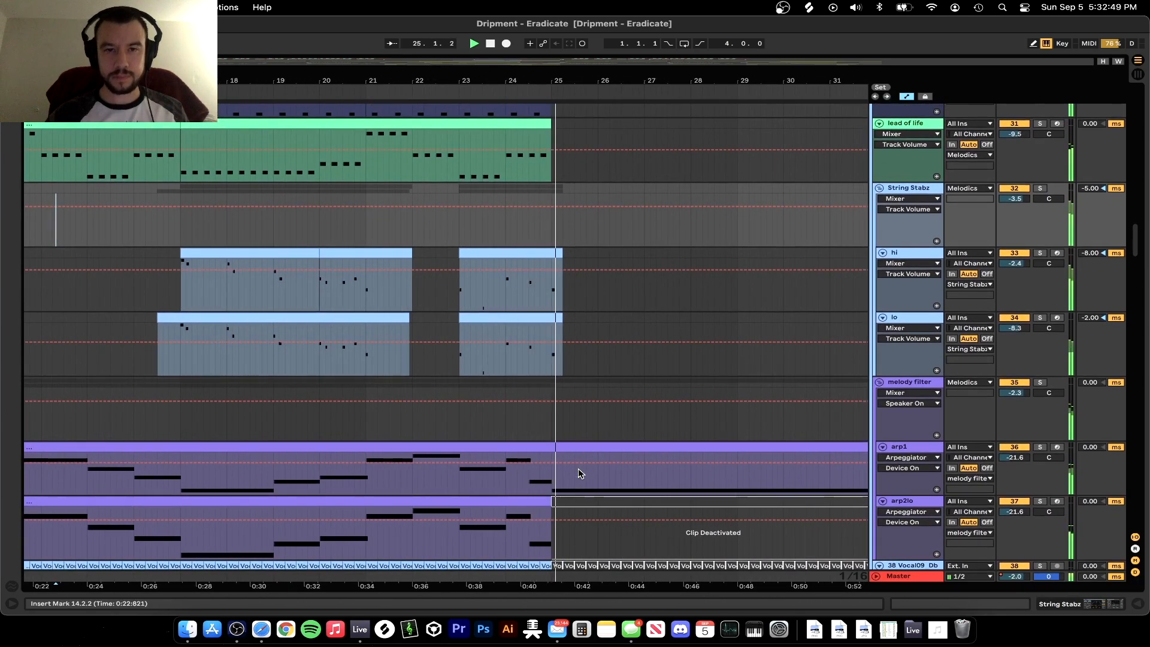
Audition the hi track soloed from its clip at bar 17 and show its Spire-1.5 instrument
left_click(174, 299)
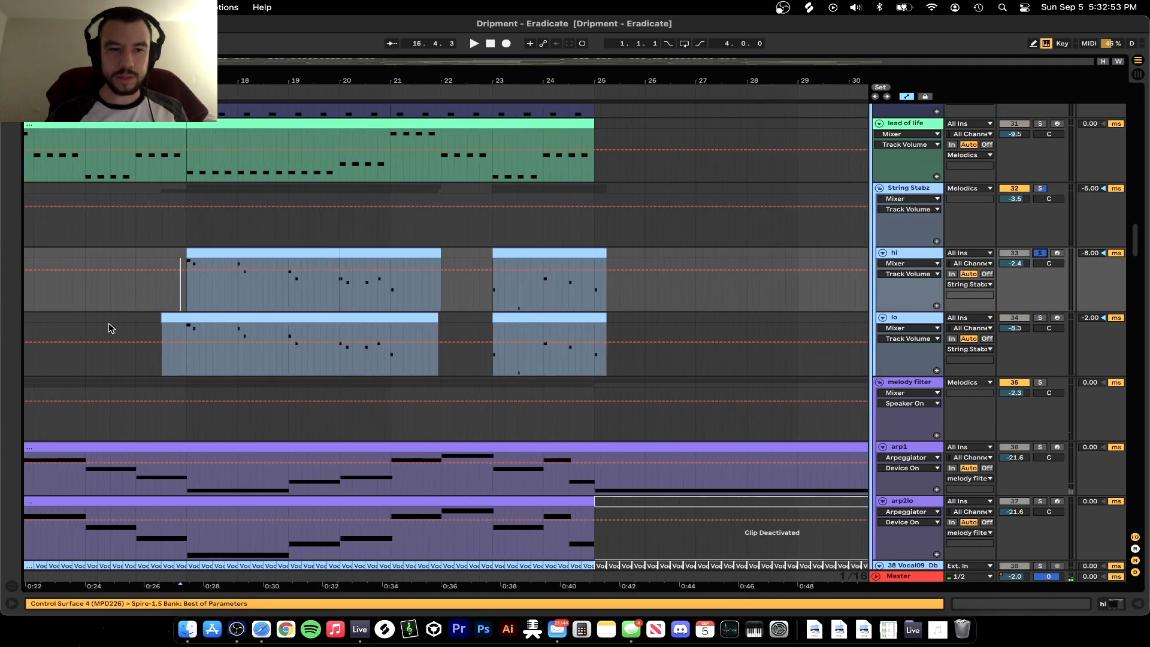
scroll(227, 317, "up", 3)
left_click(378, 254)
key("space")
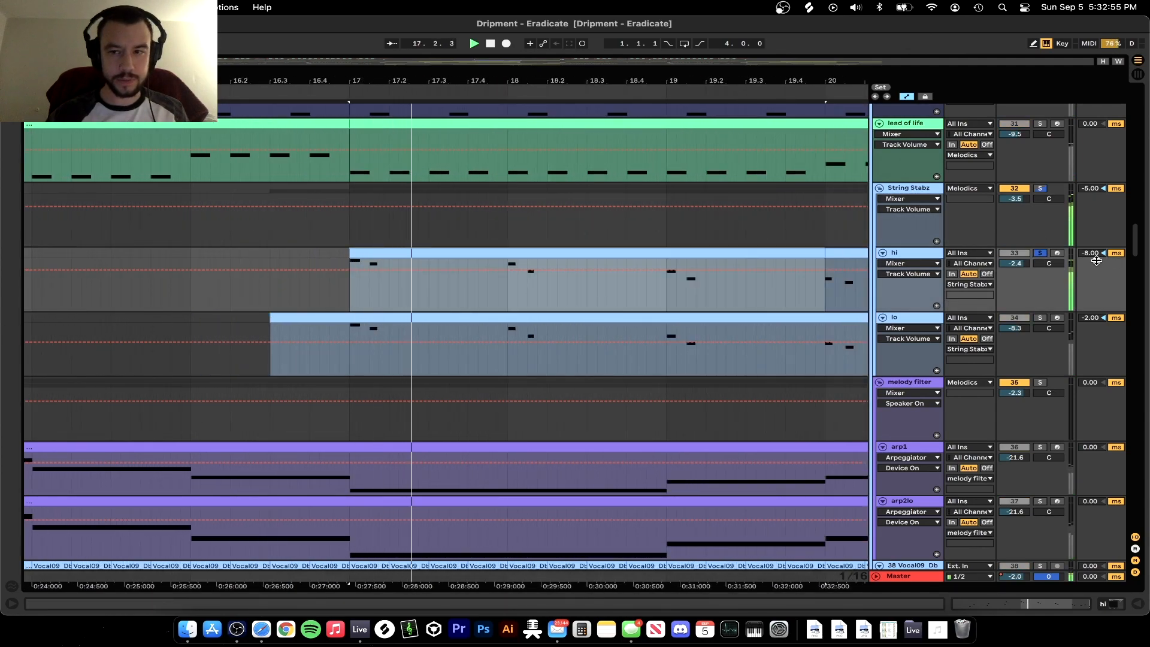
double_click(925, 258)
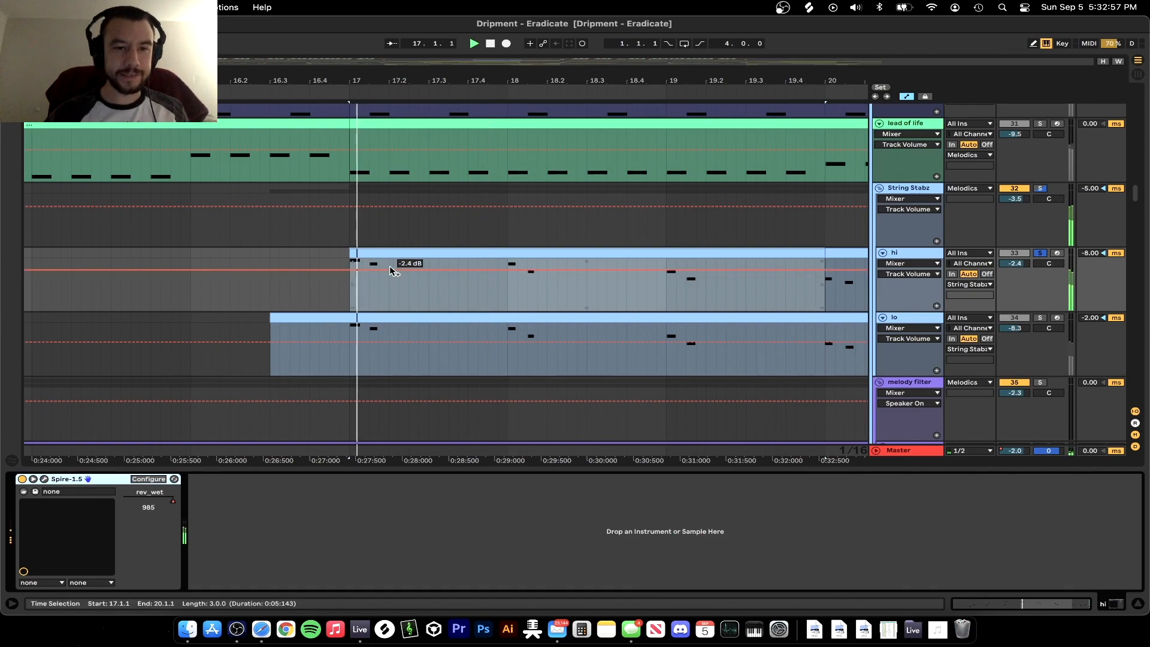
Open the hi clip at bar 17 and examine its MIDI notes and their spacing
double_click(373, 255)
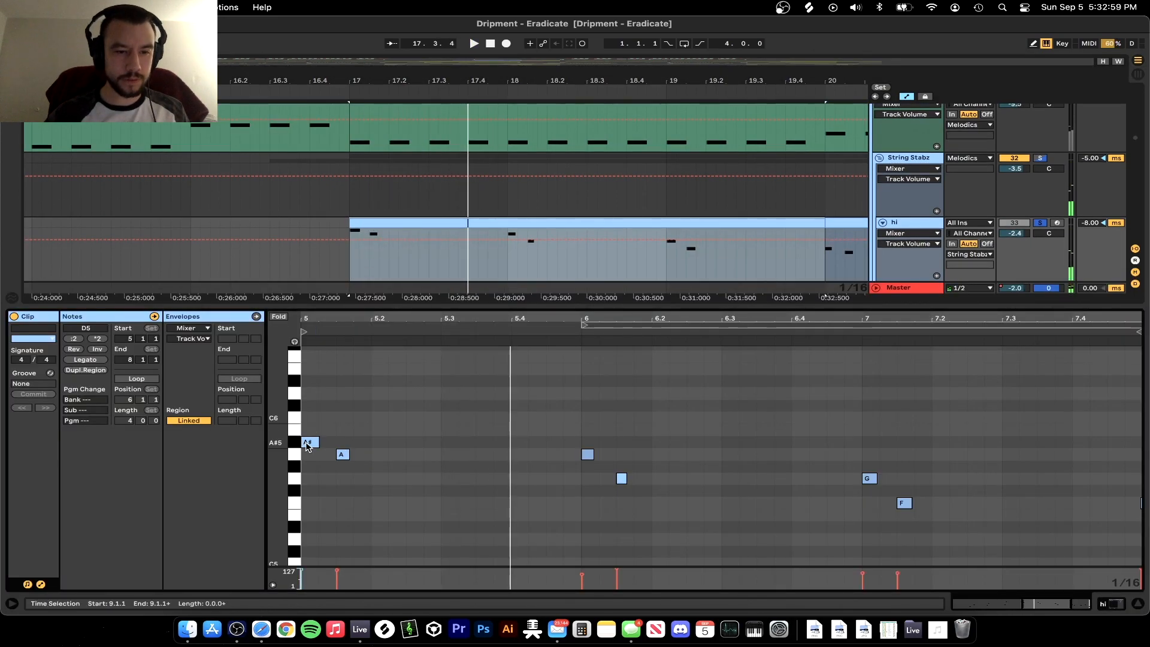
scroll(308, 453, "down", 3)
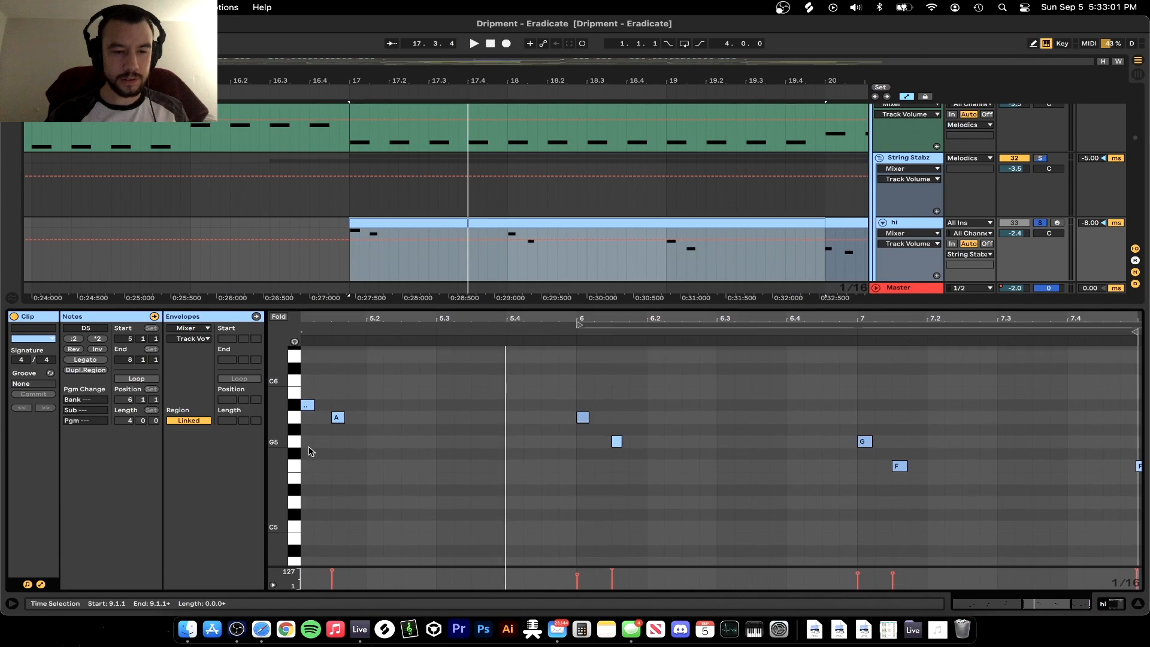
scroll(380, 434, "left", 3)
scroll(483, 423, "right", 2)
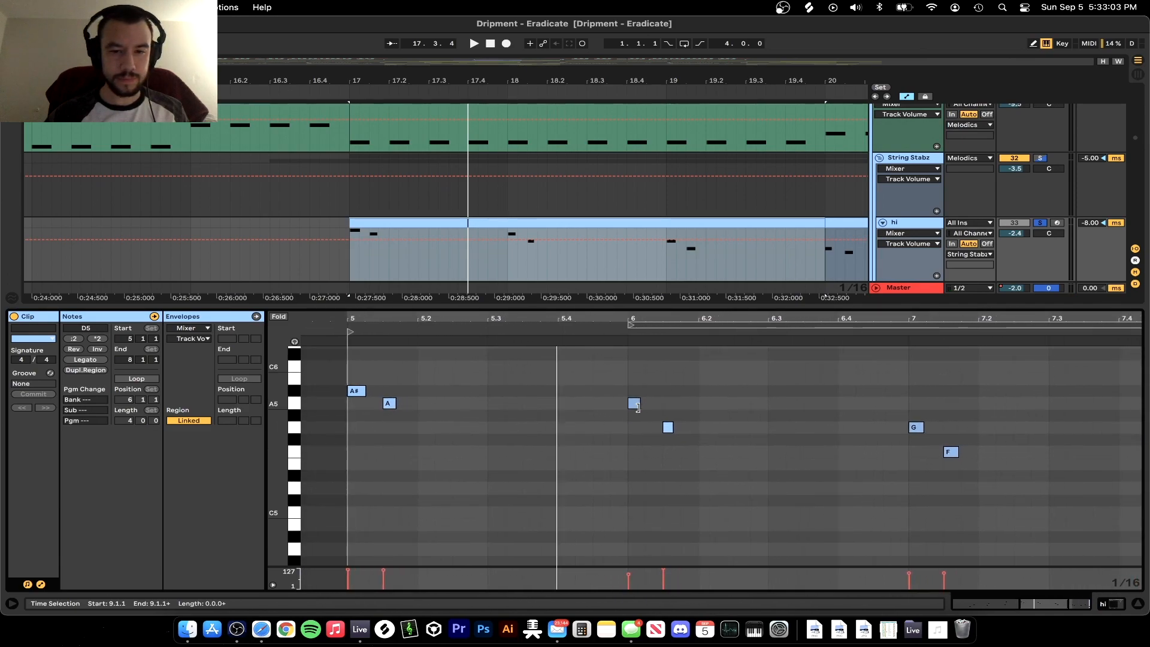
scroll(693, 438, "right", 2)
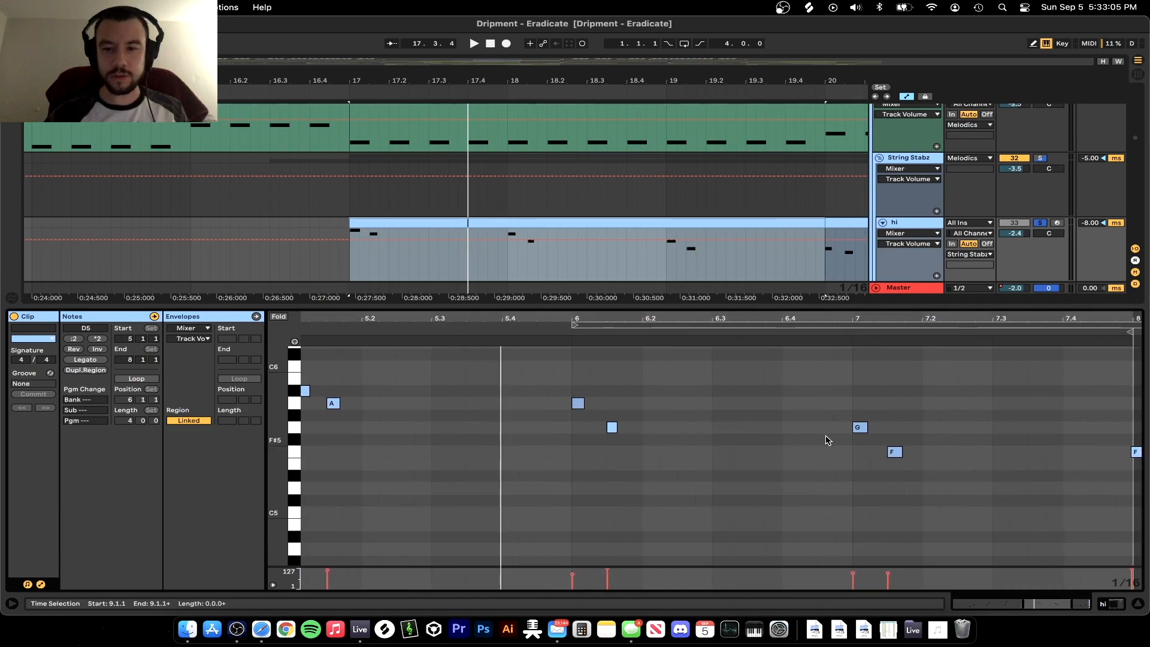
scroll(511, 424, "left", 4)
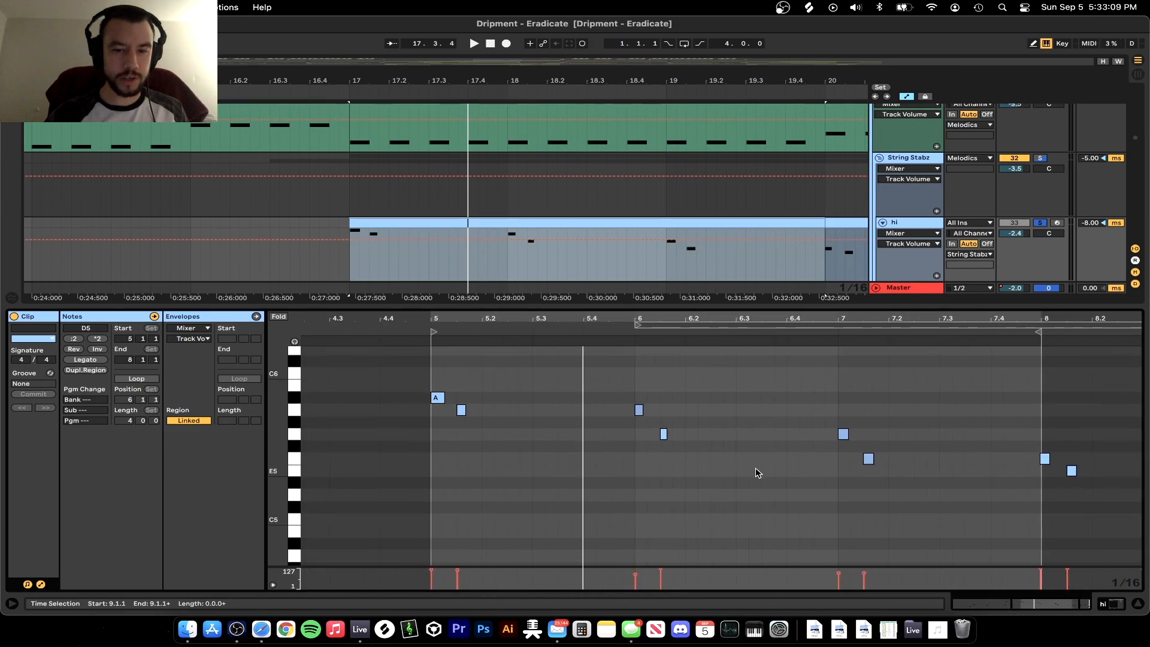
scroll(748, 465, "right", 3)
Open the notes of the first lo clip and audition the lo track soloed from 17.1.1
key("space")
scroll(429, 230, "down", 2)
scroll(430, 234, "down", 1)
left_click(338, 259)
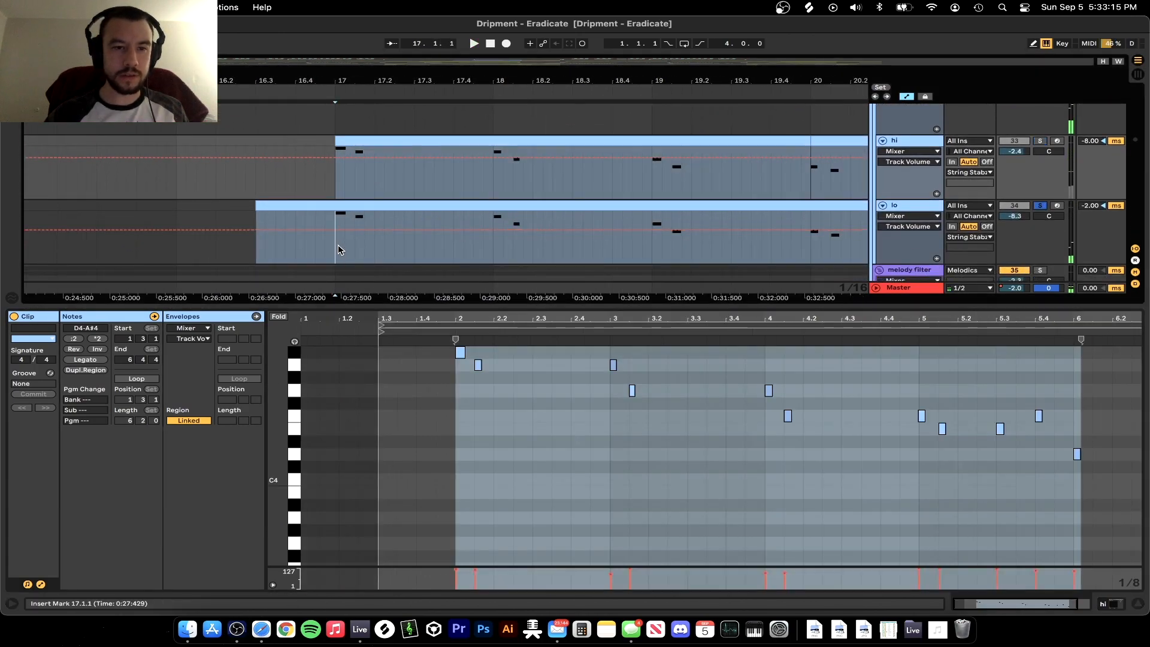
left_click(514, 434)
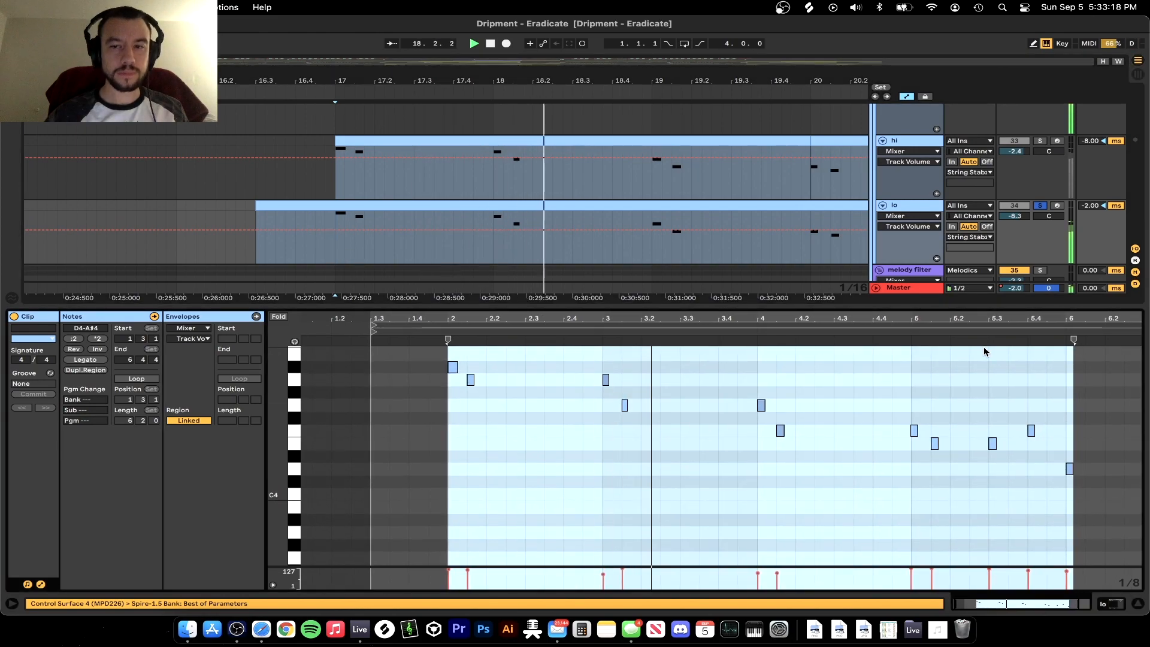
Add the hi track to the solo, listen to both string parts together, and close the clip notes
left_click(1040, 141)
scroll(710, 221, "right", 5)
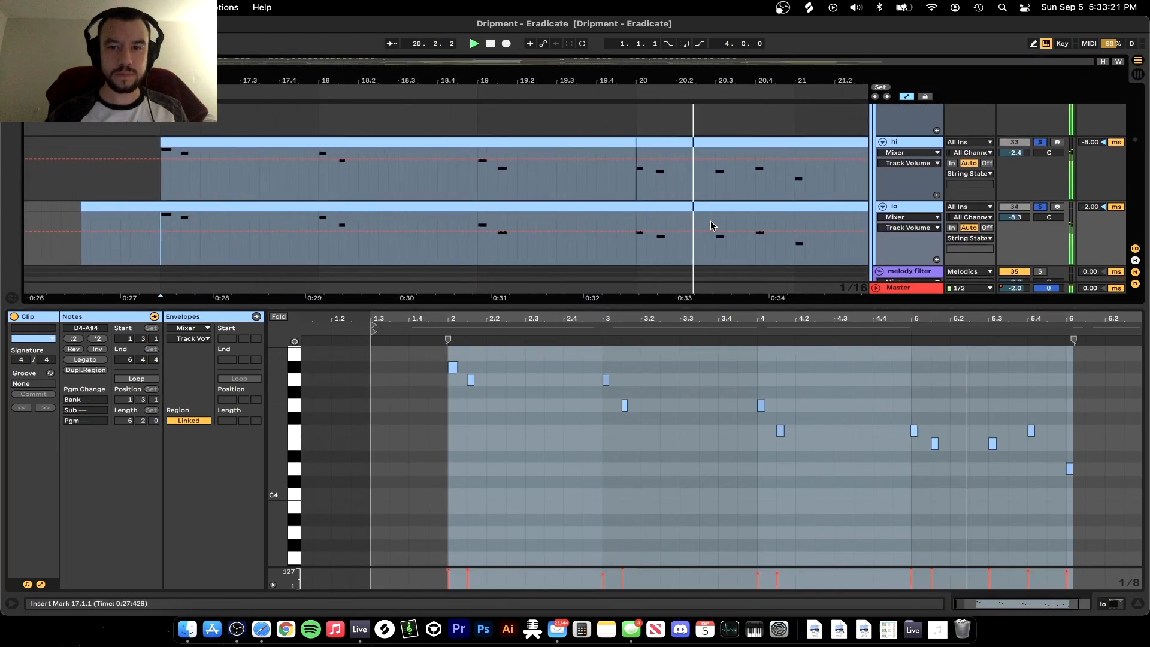
scroll(710, 221, "down", 5)
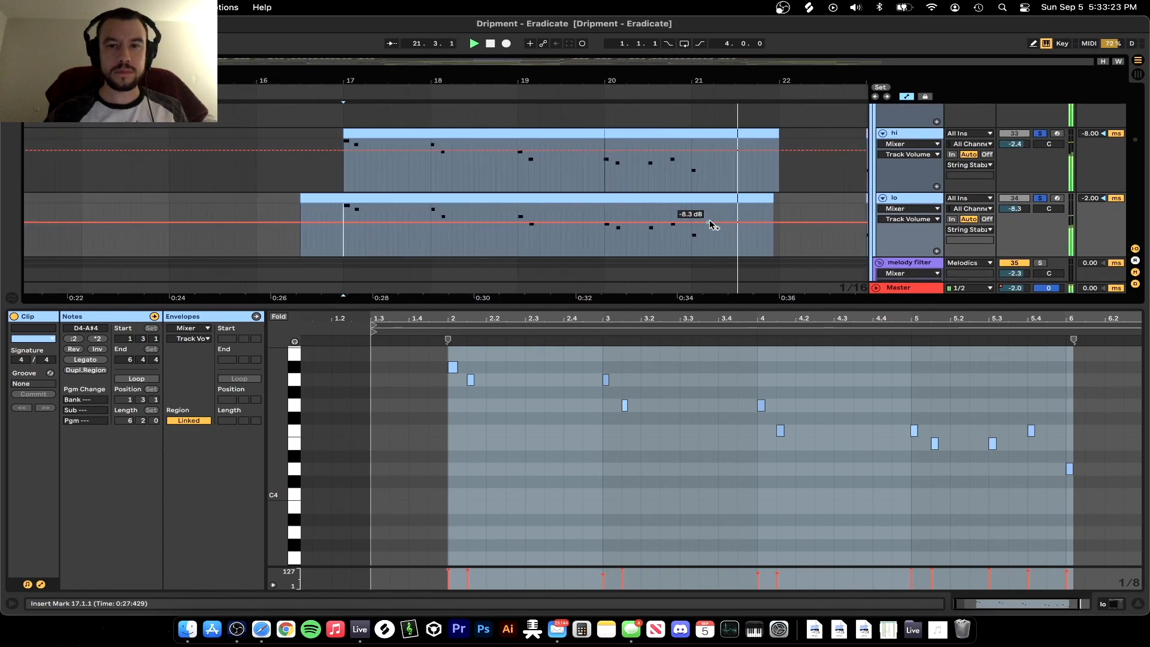
left_click_drag(692, 307, 691, 588)
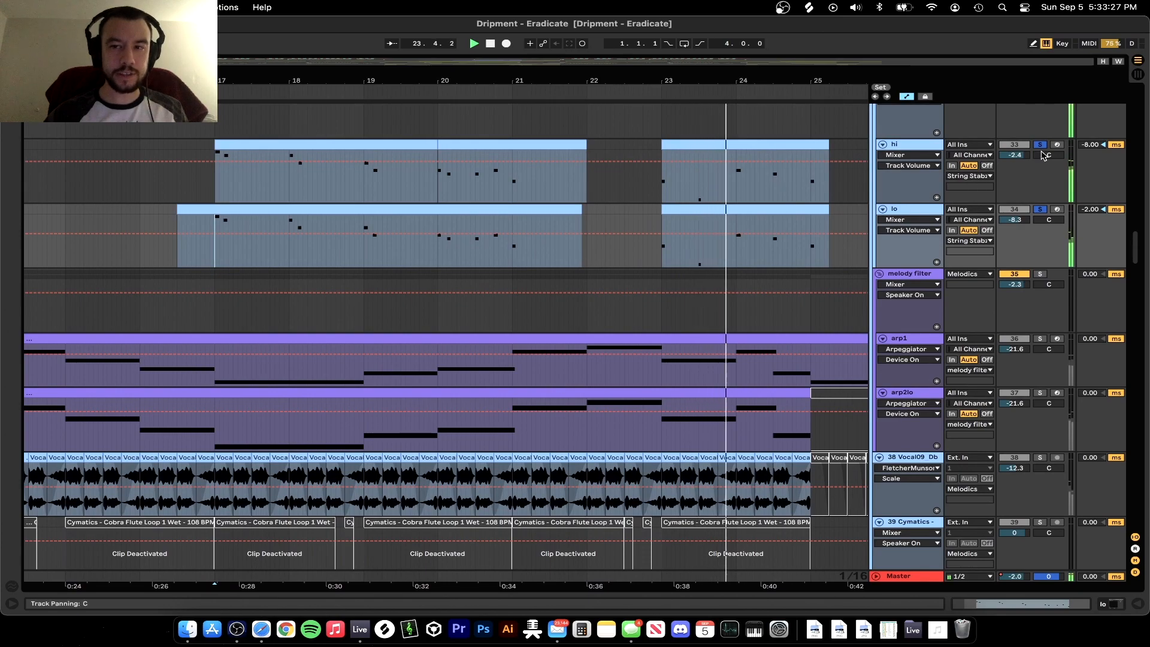
Clear the hi and lo solos and follow the full arrangement past the end of the string clips
left_click(1041, 145)
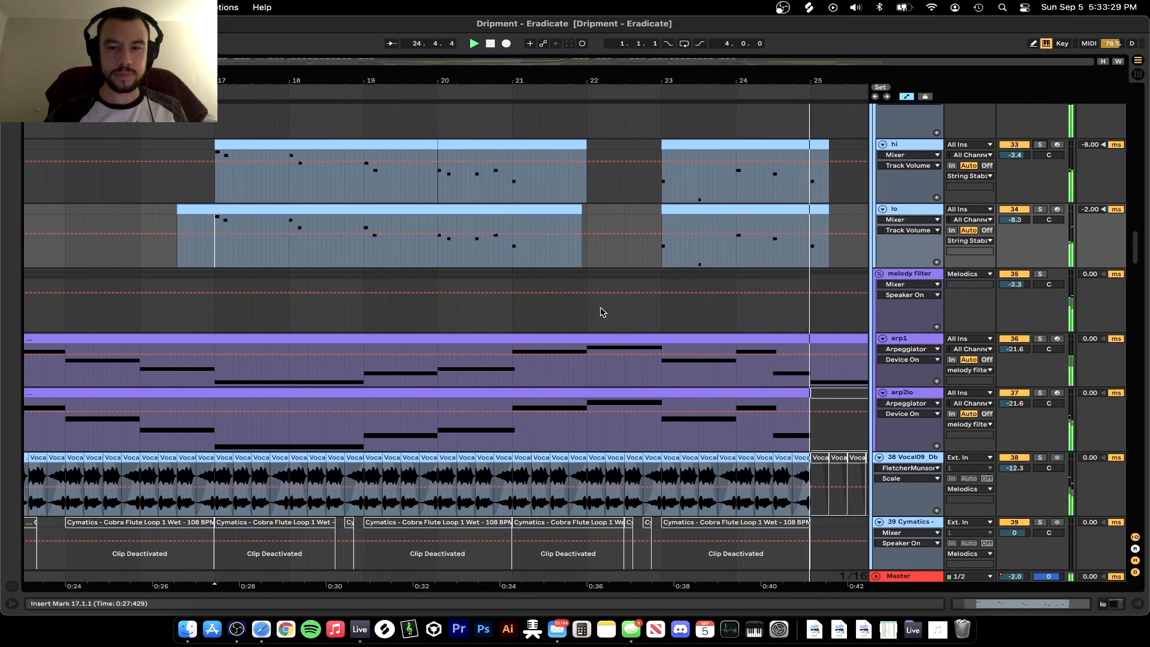
scroll(602, 312, "down", 3)
scroll(602, 312, "down", 3)
scroll(593, 312, "up", 2)
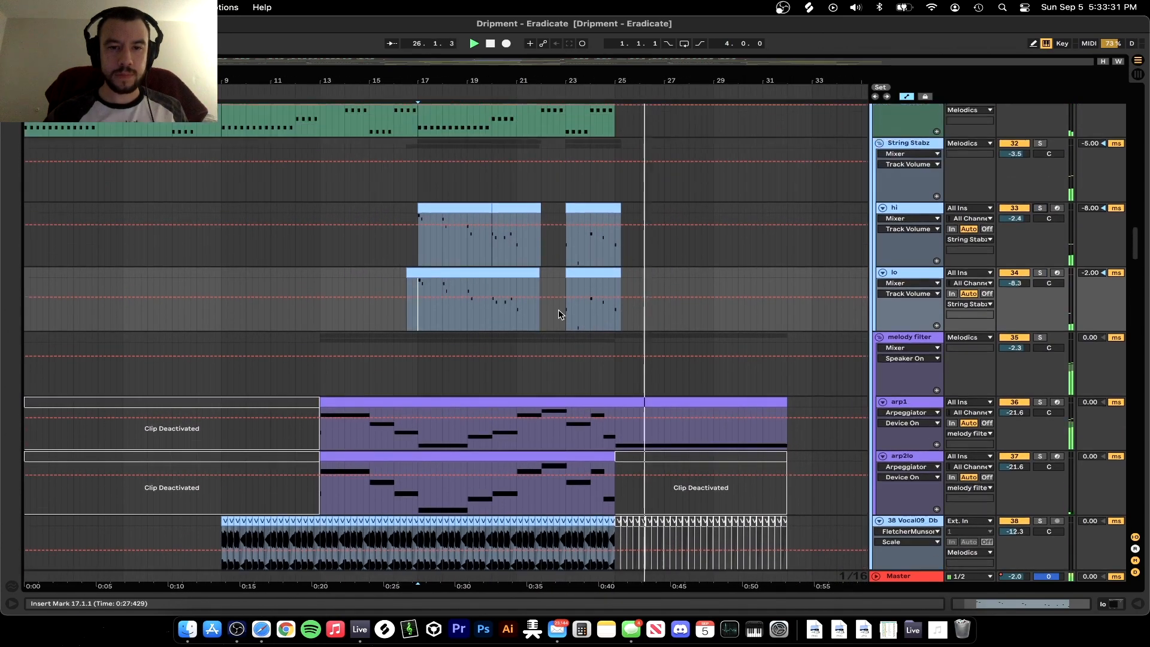
Stop playback and examine the delay and filter automation on the Melodics and Chords tracks around bar 25
key("space")
left_click(322, 217)
scroll(323, 218, "down", 2)
scroll(323, 217, "up", 5)
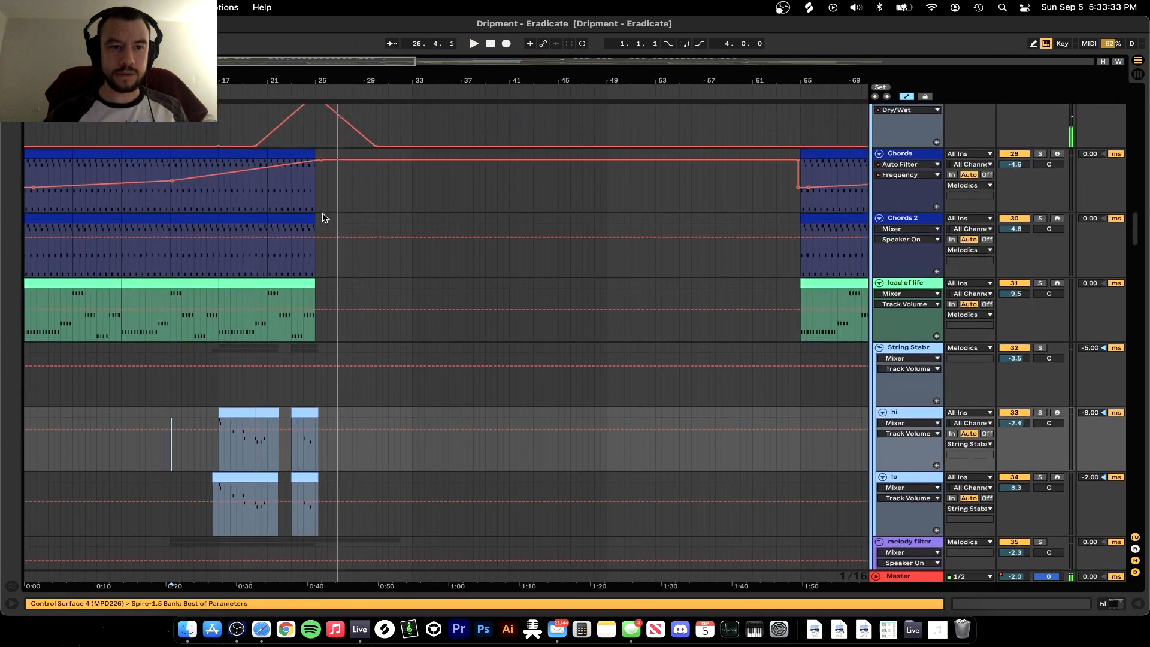
scroll(236, 277, "left", 3)
scroll(236, 277, "up", 2)
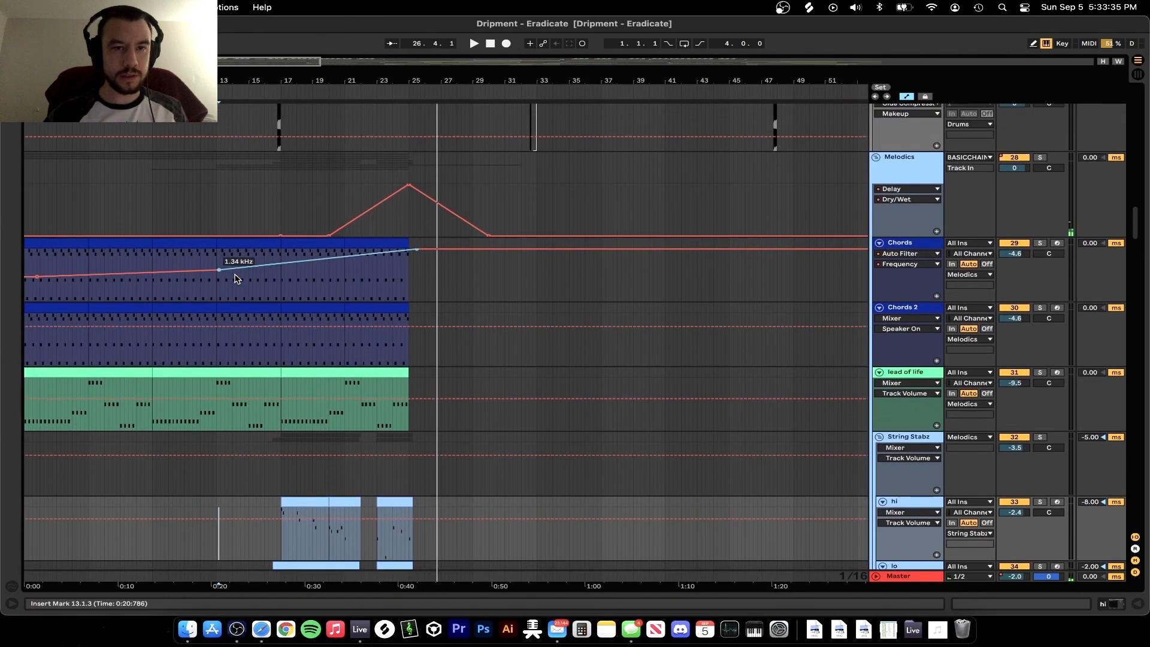
scroll(404, 131, "down", 1)
Look over the drum and snare tracks up to the kick and sidechain tracks around bar 33
scroll(405, 129, "up", 6)
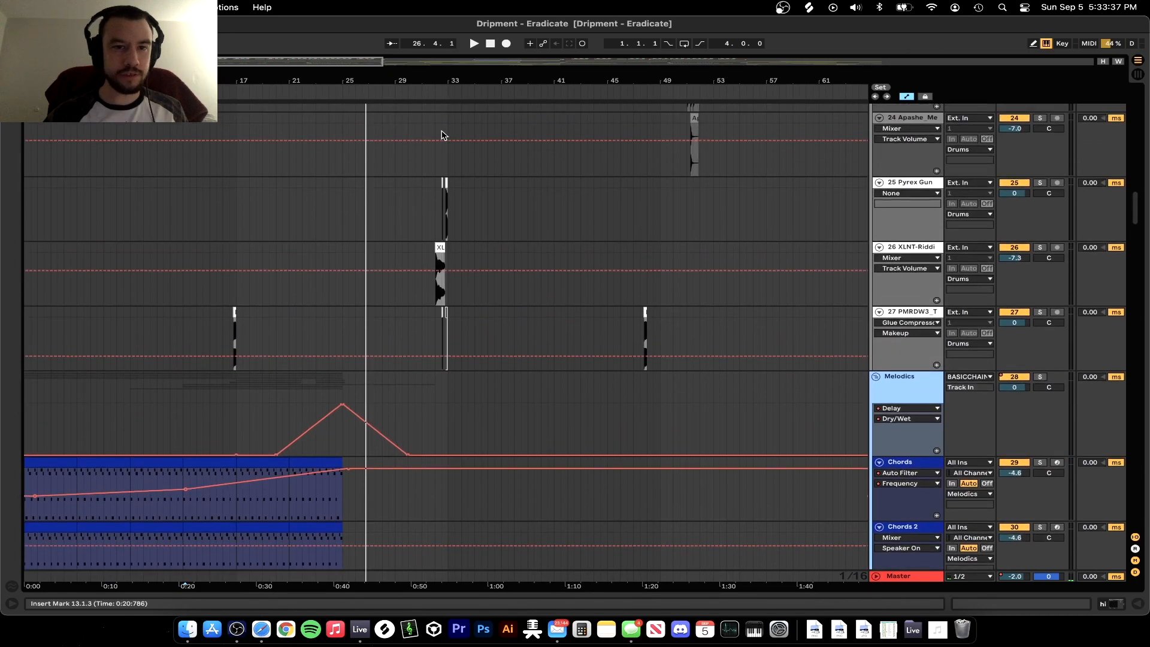
scroll(451, 162, "up", 14)
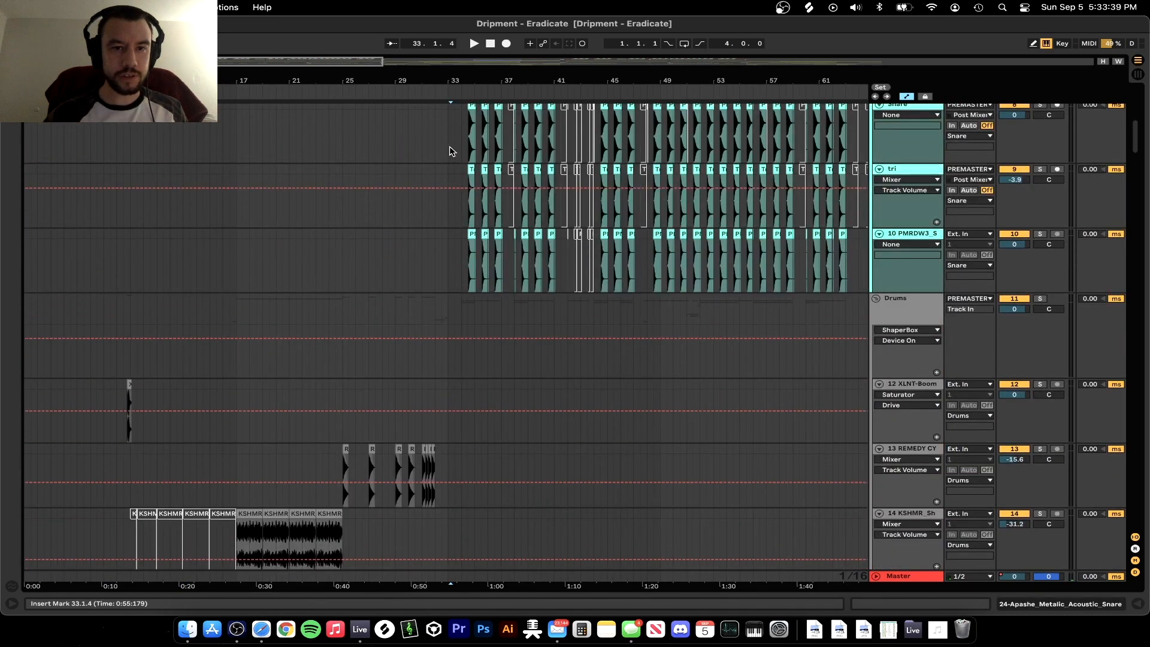
left_click(447, 151)
scroll(446, 150, "up", 1)
scroll(445, 149, "up", 7)
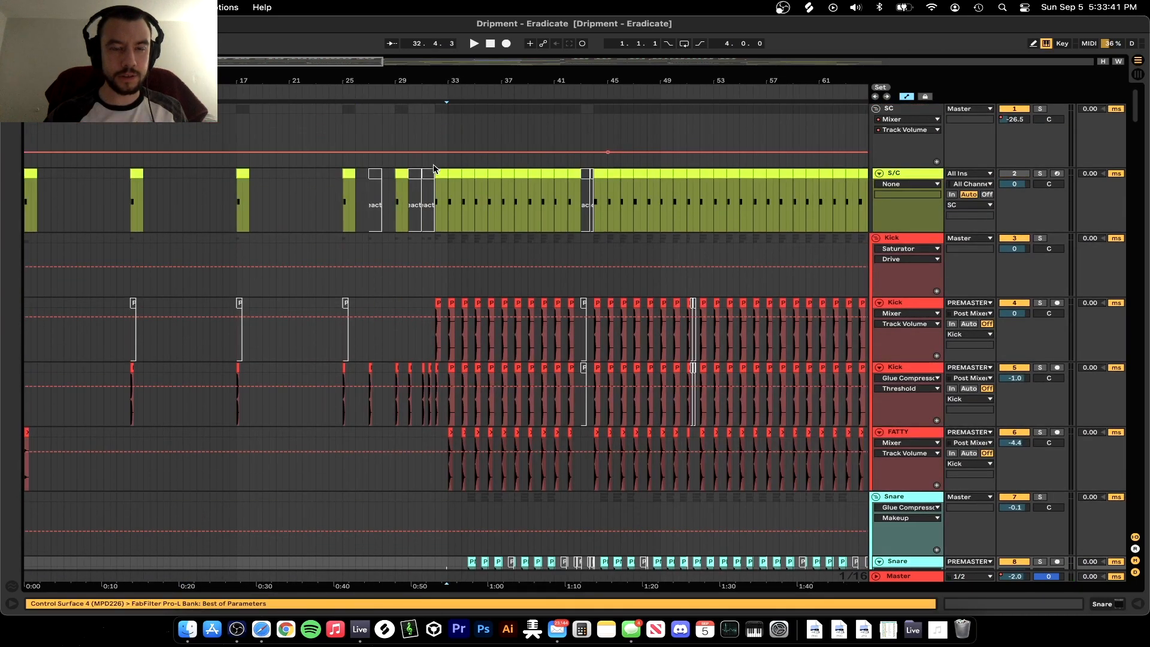
scroll(117, 249, "up", 5)
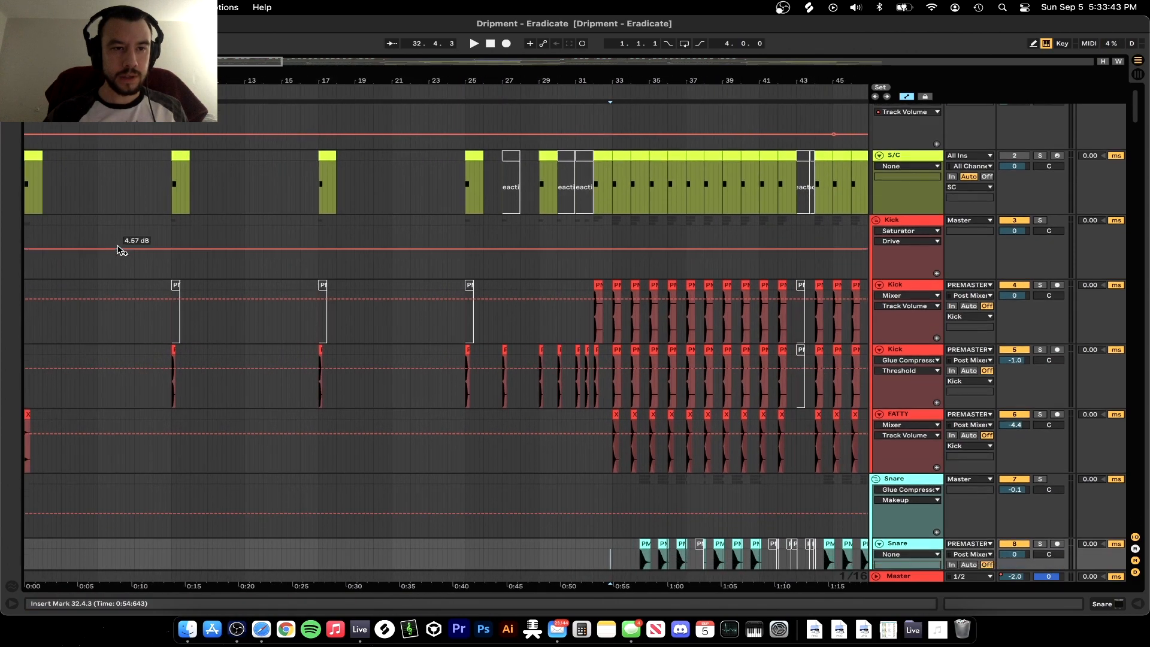
Highlight the intro's two eight-bar sections on the SC track, bars 1 to 9 and bars 9 to 17
scroll(119, 245, "up", 1)
left_click_drag(171, 129, 19, 128)
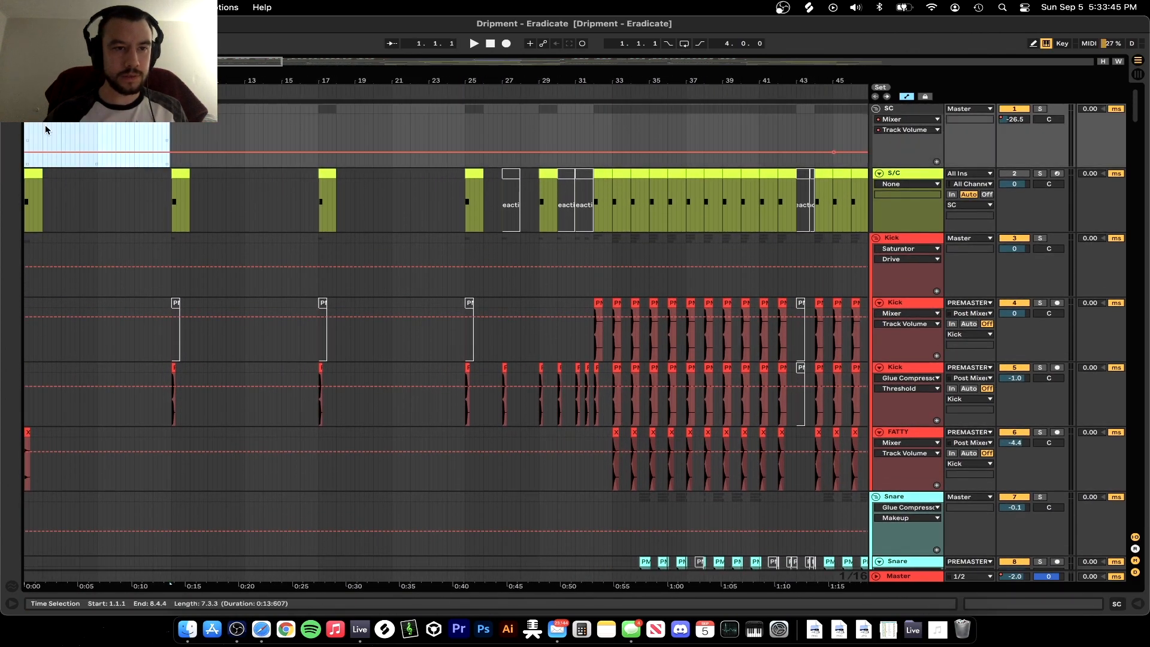
left_click_drag(317, 129, 170, 127)
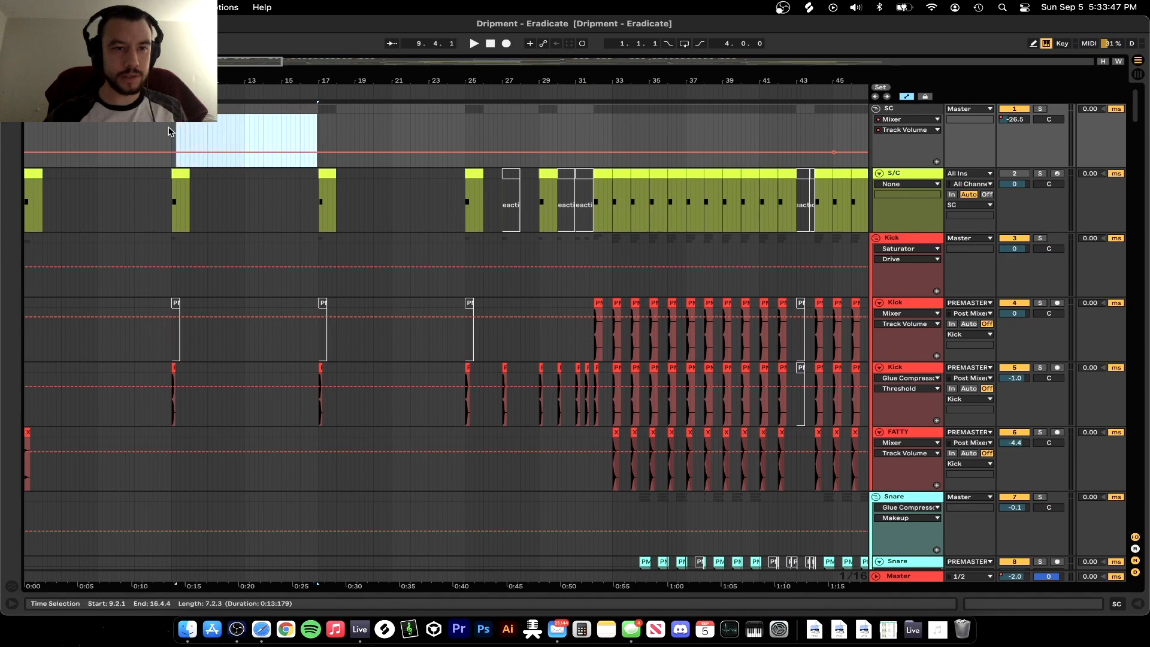
scroll(173, 129, "down", 20)
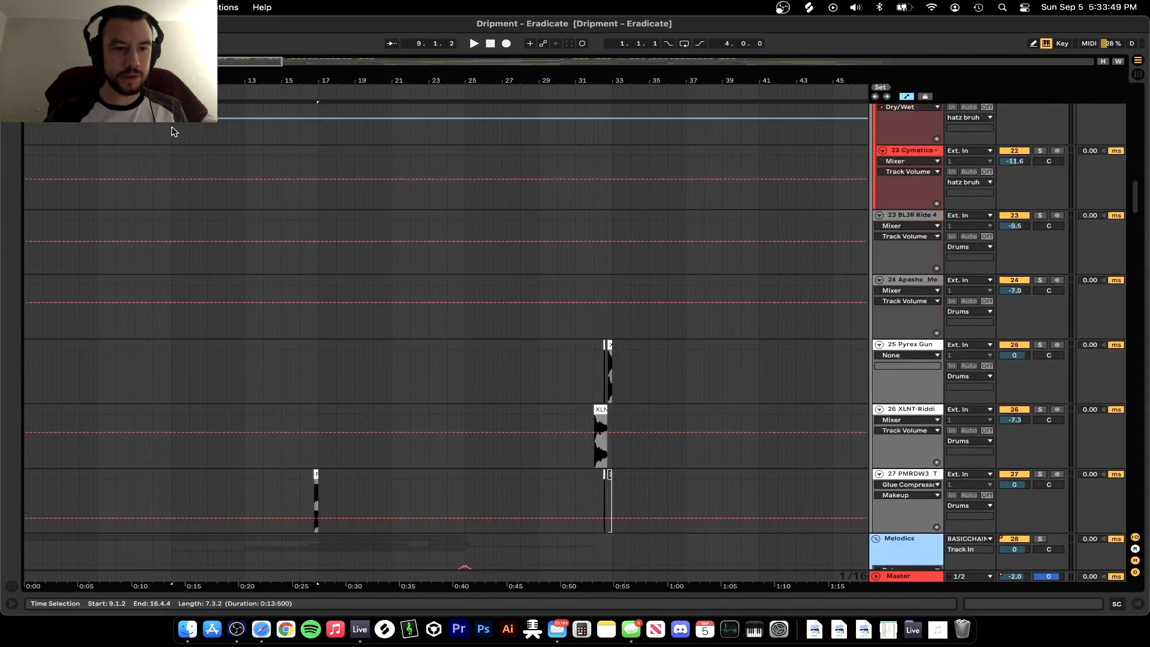
Select the first and second Chords clips in turn, and the first lead of life clip, to compare their lengths
scroll(92, 254, "up", 5)
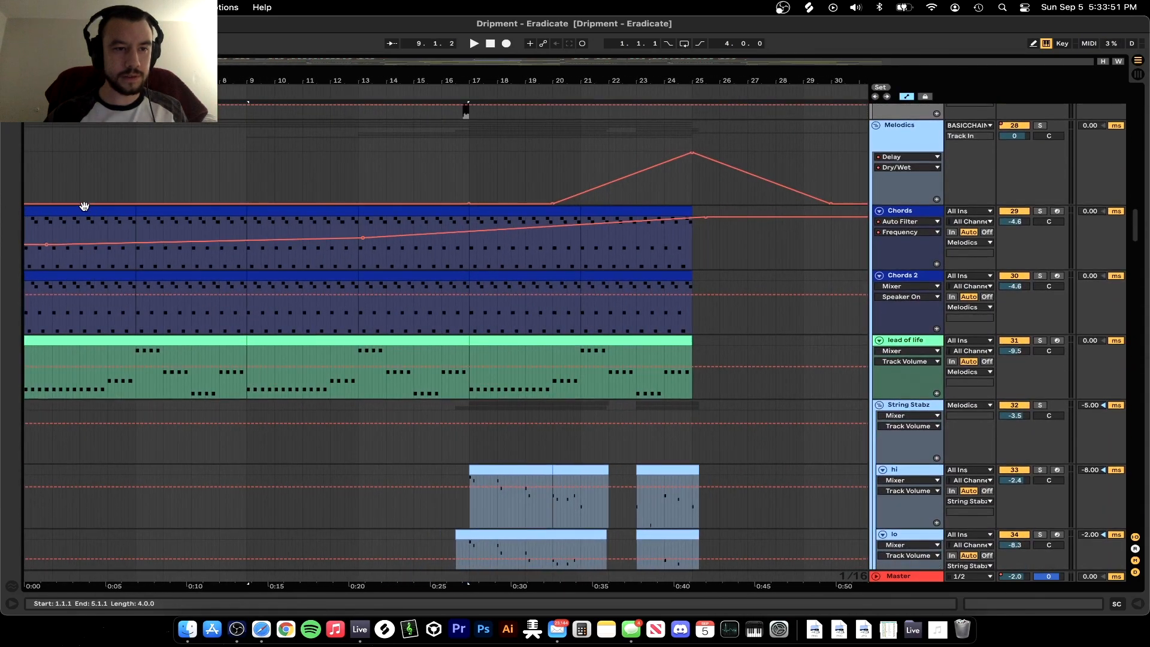
left_click(69, 221)
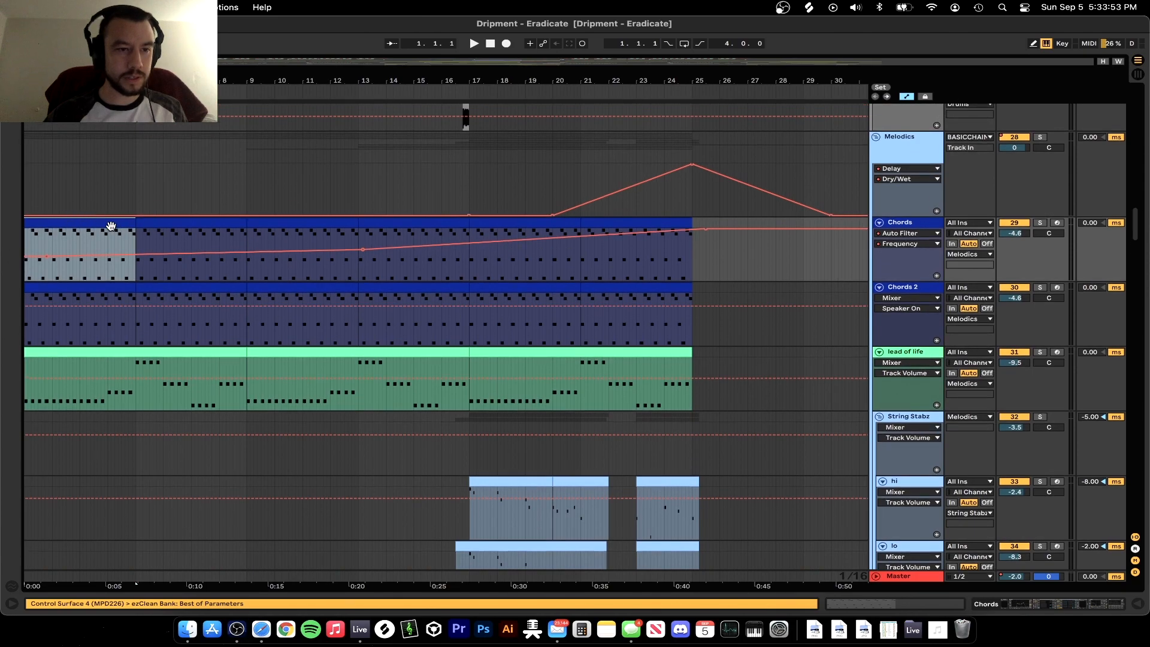
left_click(185, 233)
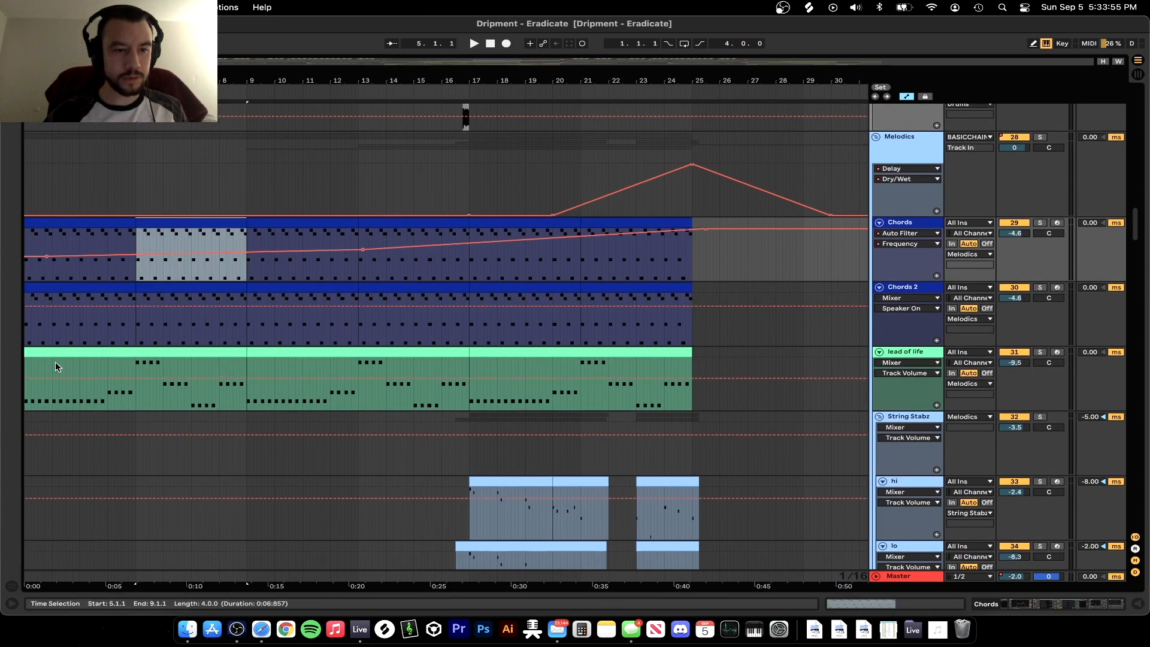
scroll(64, 363, "down", 2)
left_click(109, 300)
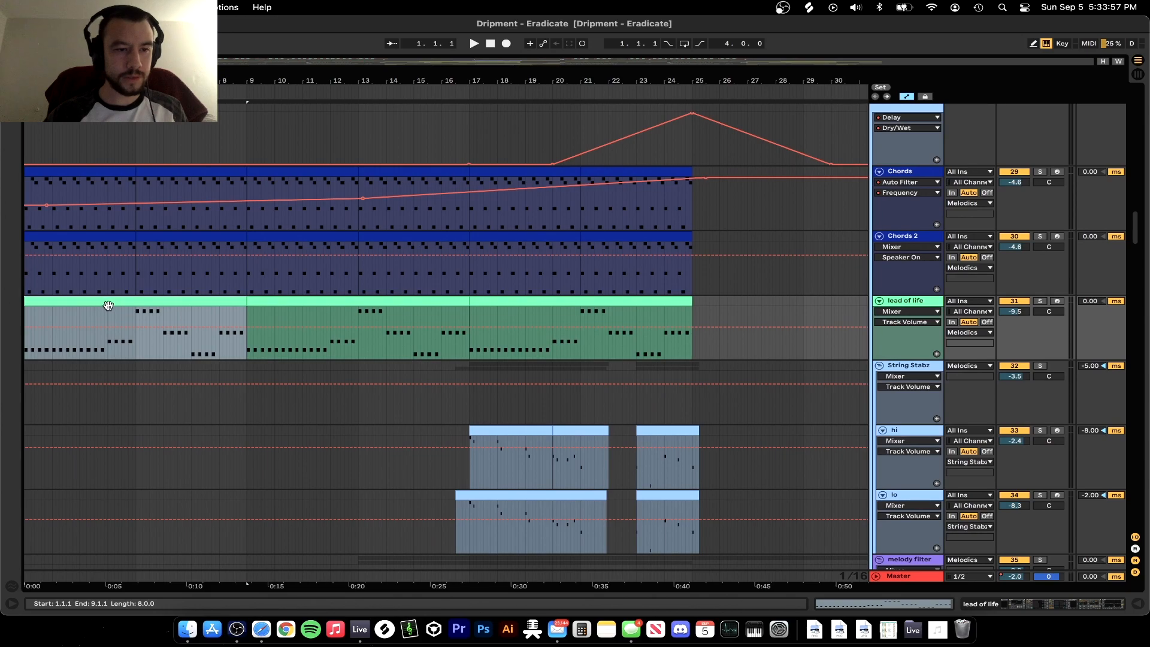
Look through the arp, vocal chop and drum tracks and on to the Play_my_game clip on the Vocals track
scroll(416, 380, "down", 15)
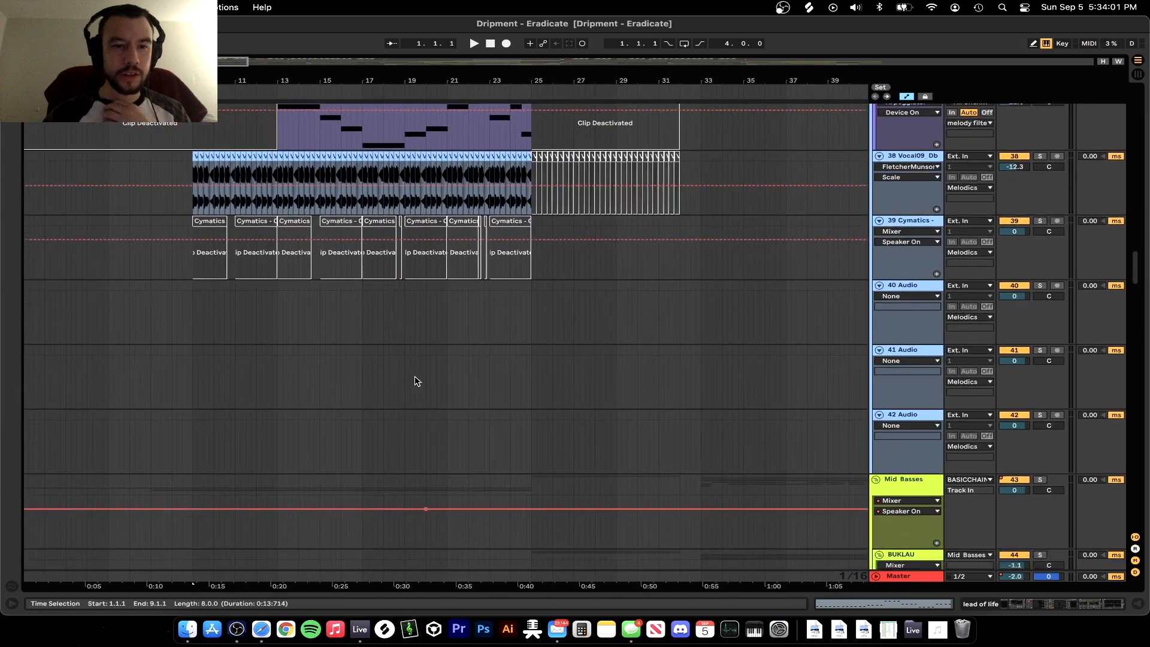
scroll(416, 380, "up", 15)
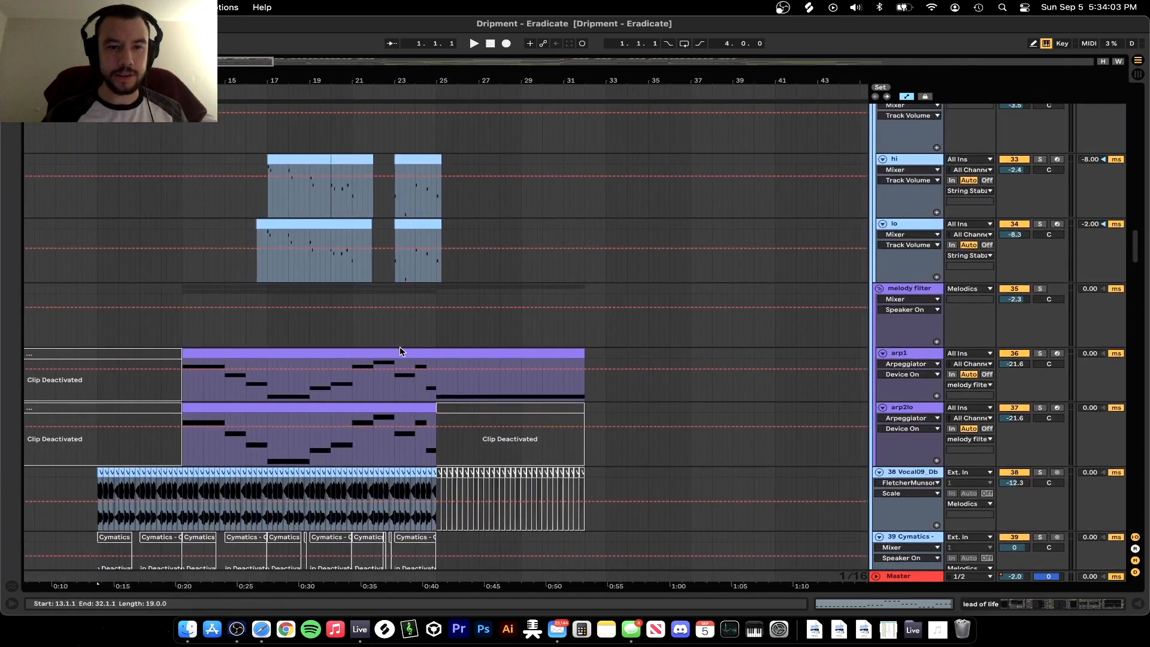
scroll(410, 336, "up", 15)
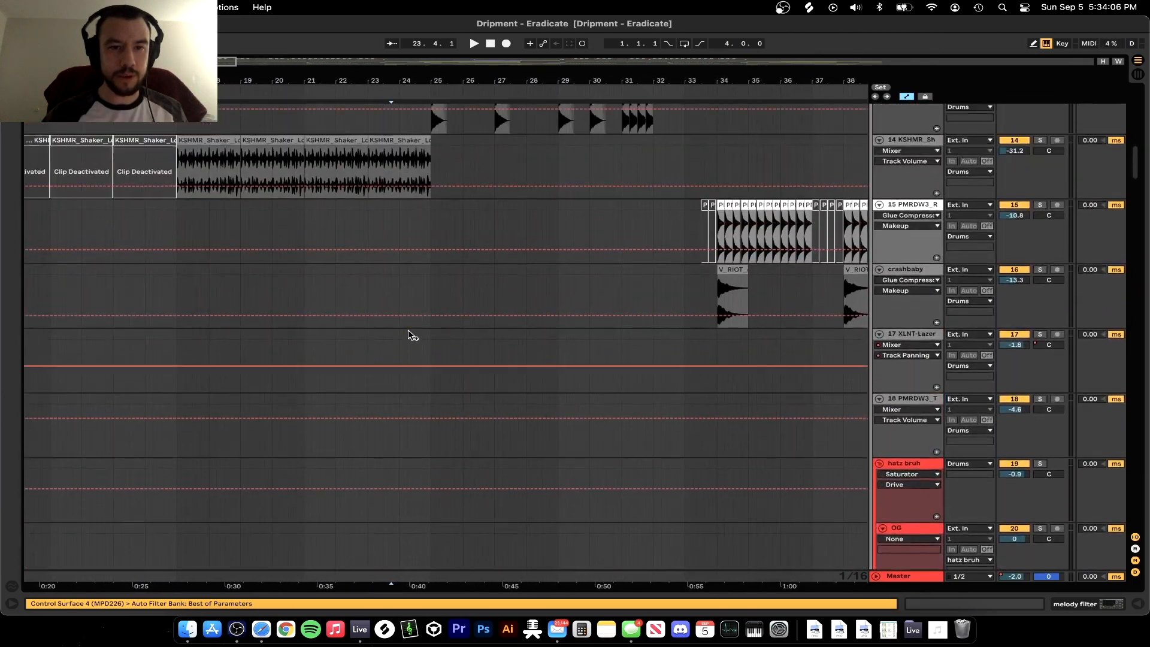
scroll(407, 376, "down", 15)
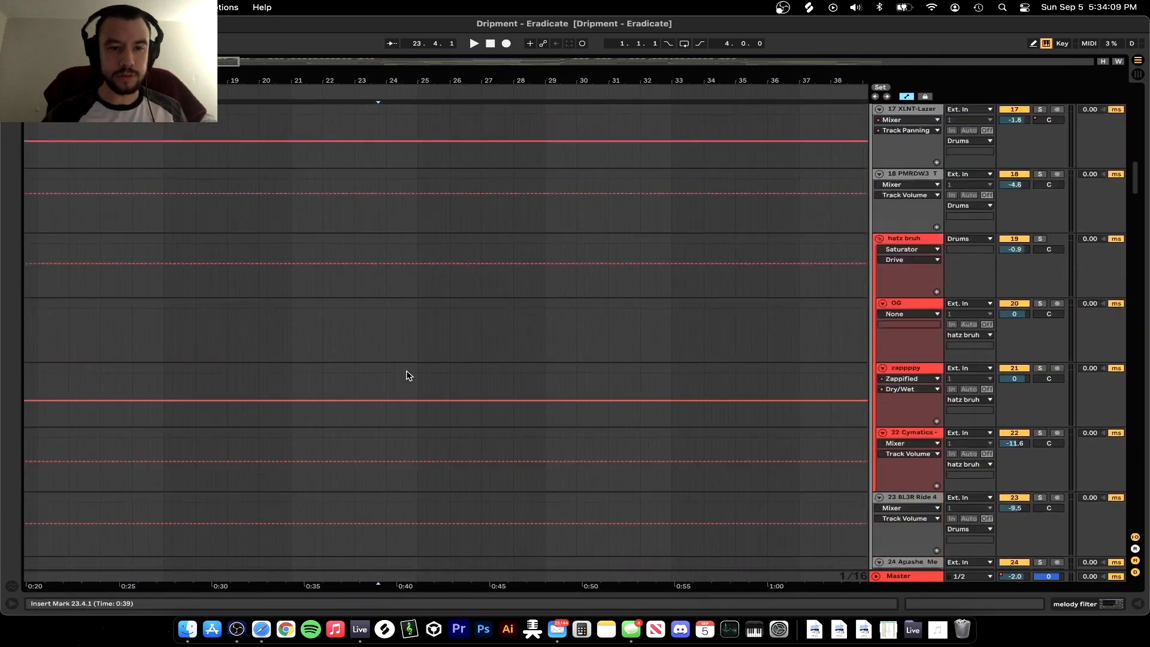
scroll(407, 375, "down", 15)
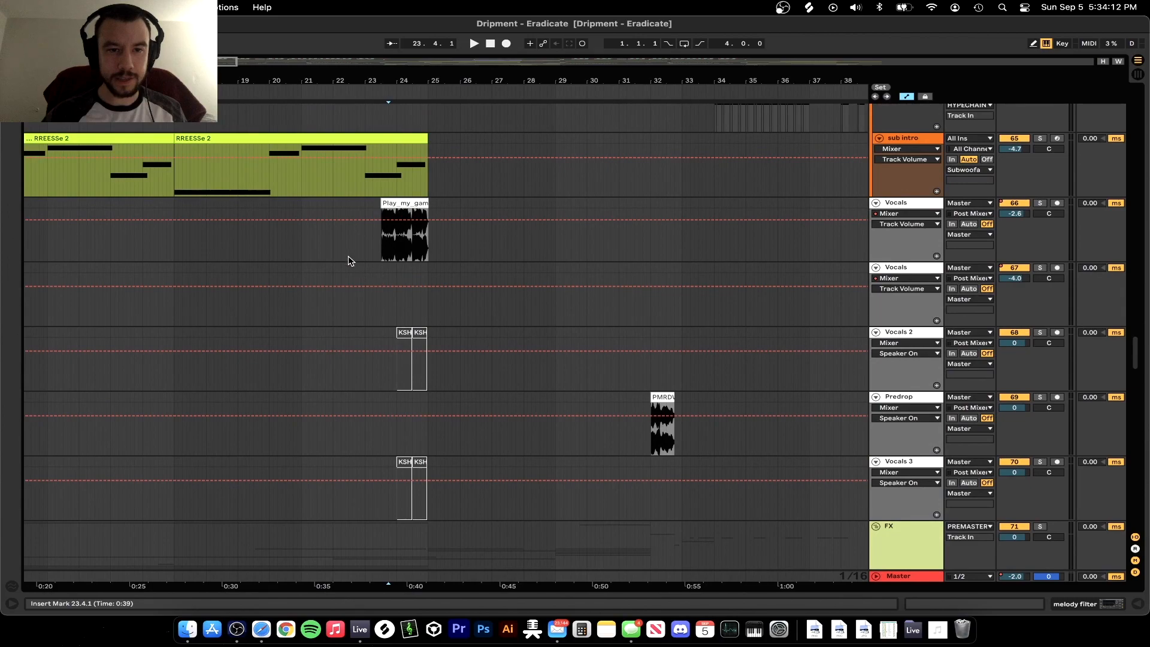
Play the arrangement from 22.1.1 through the Play_my_game vocal clip
left_click(334, 250)
key("space")
scroll(423, 264, "up", 8)
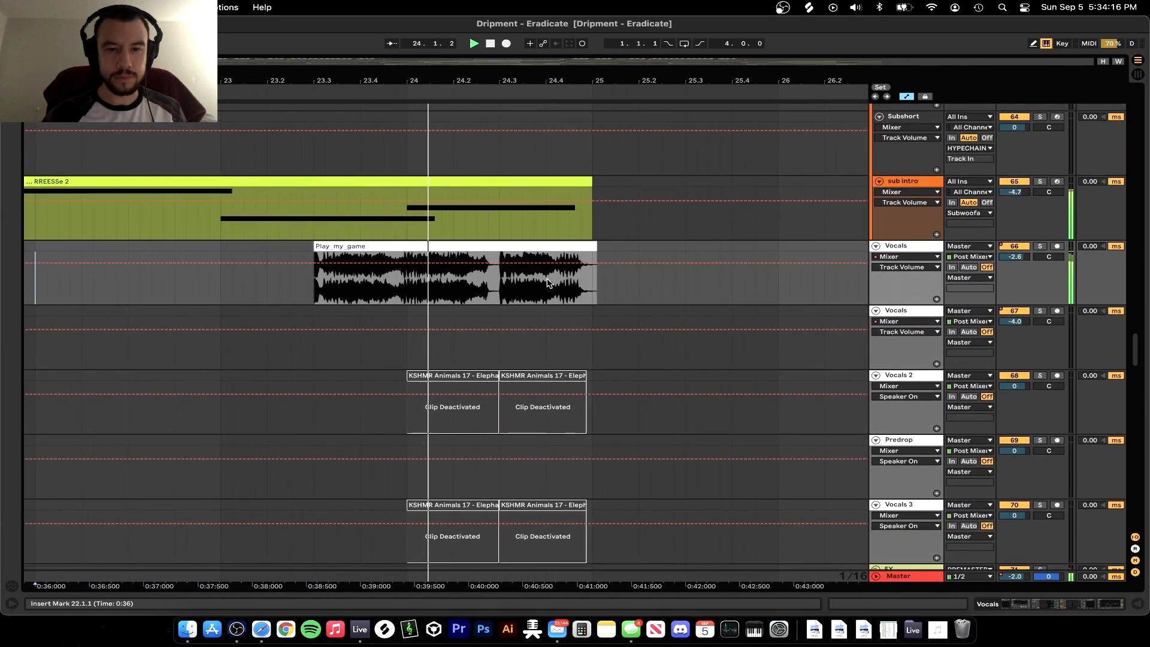
Open the Vocals track's effect chain, examine it from ShaperBox and Saturator through OTT to EQ Eight, and stop playback
scroll(663, 289, "up", 1)
double_click(895, 257)
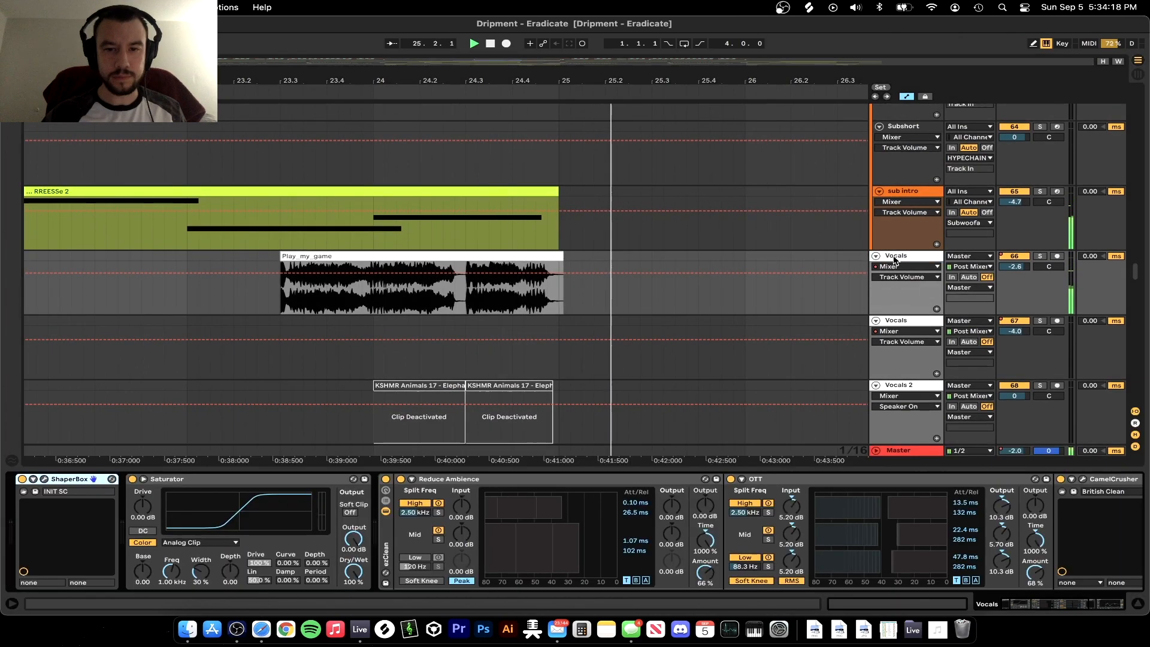
scroll(166, 530, "right", 8)
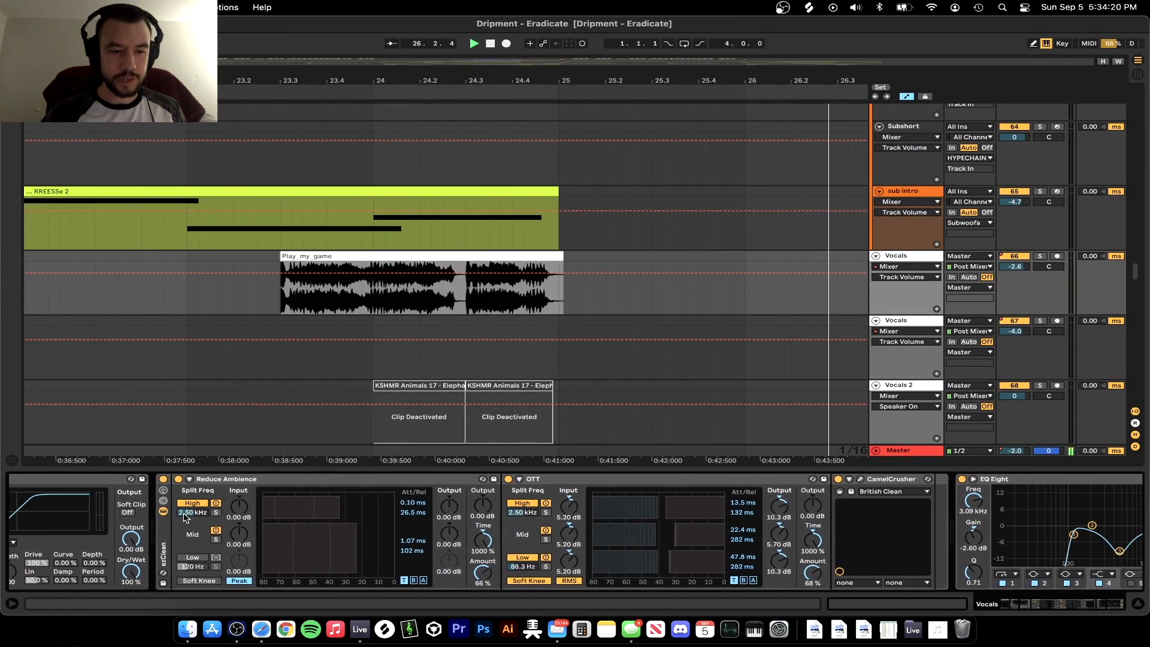
scroll(467, 502, "right", 3)
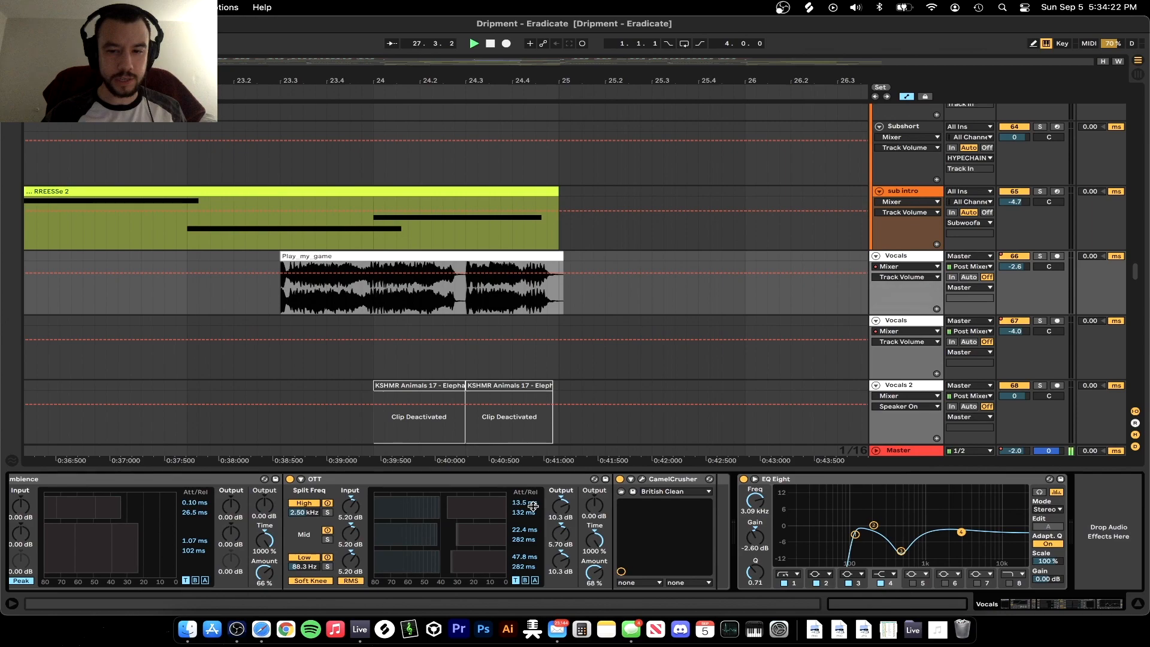
scroll(349, 531, "left", 10)
key("space")
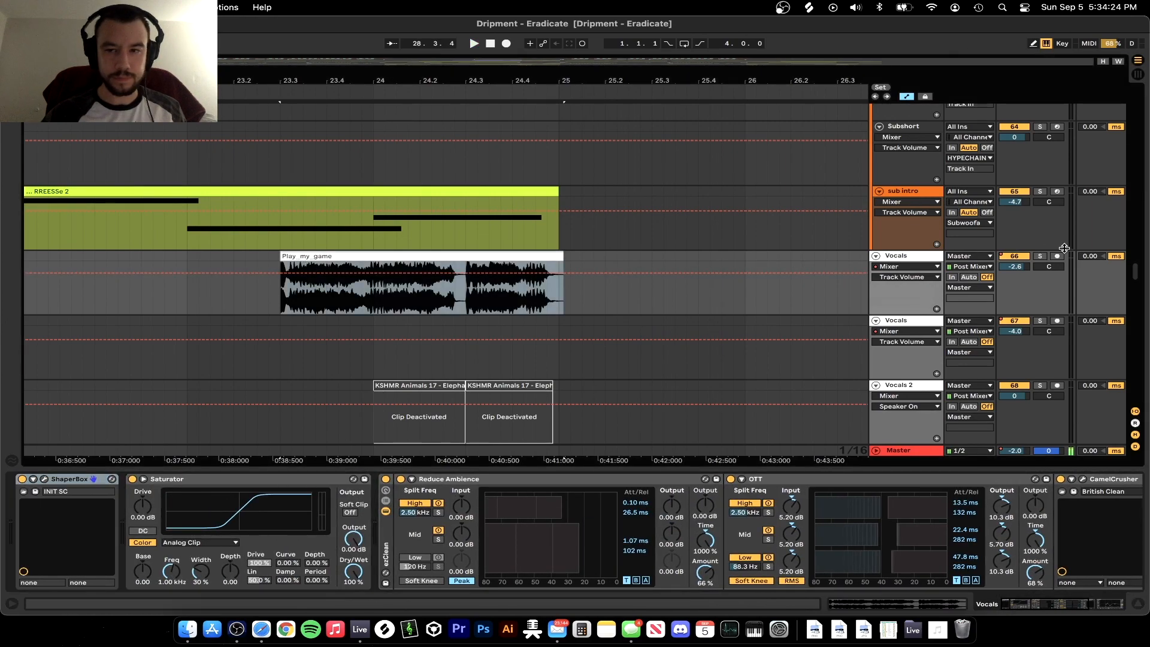
Audition the Play_my_game clip with the Vocals track soloed and review the last effects in its chain
key("space")
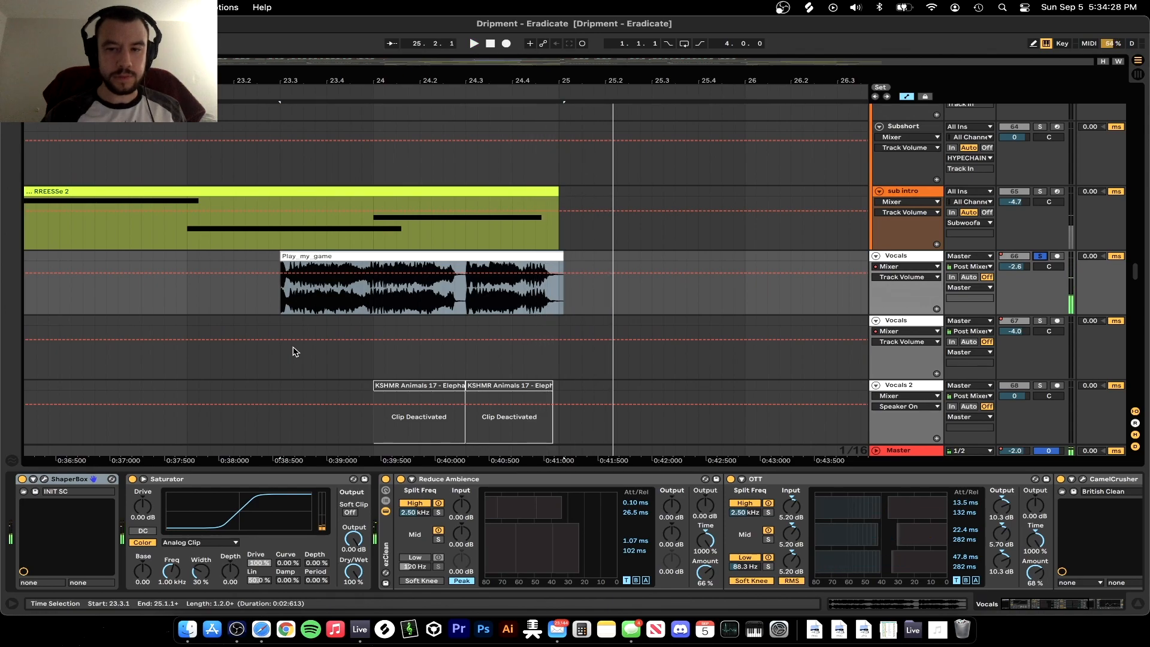
scroll(293, 352, "down", 3)
scroll(384, 583, "right", 10)
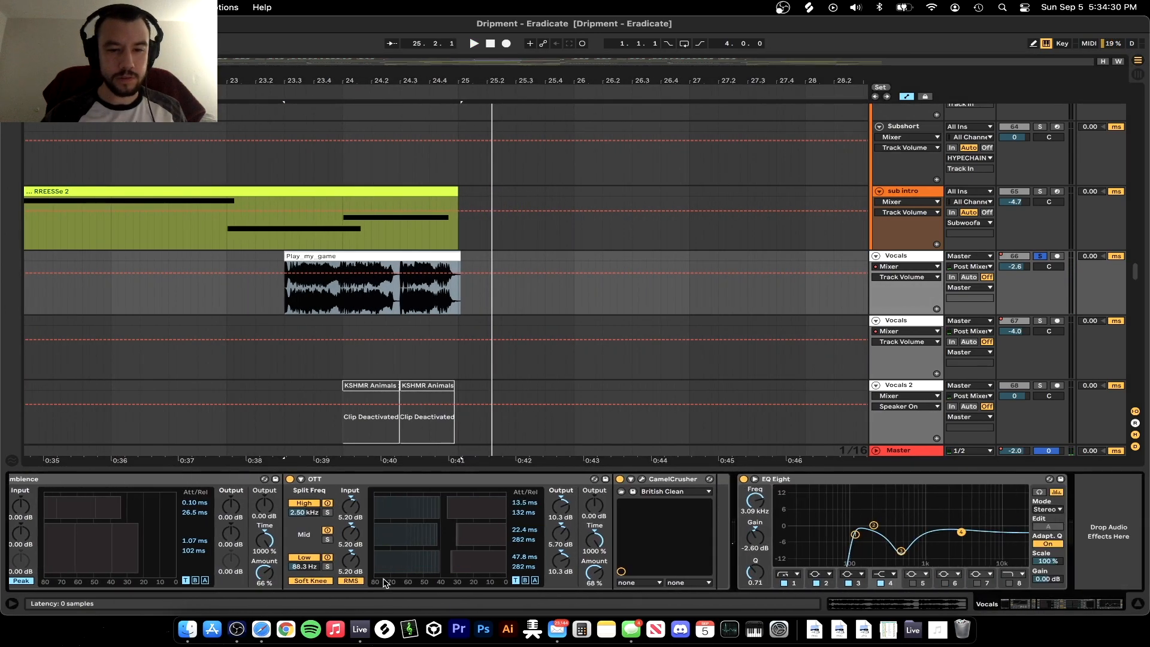
Hide the effect chain, clear the Vocals solo, and play the vocal clip in context from 23.3.1 into the sub drop
left_click(283, 471)
scroll(283, 470, "down", 3)
scroll(283, 471, "up", 2)
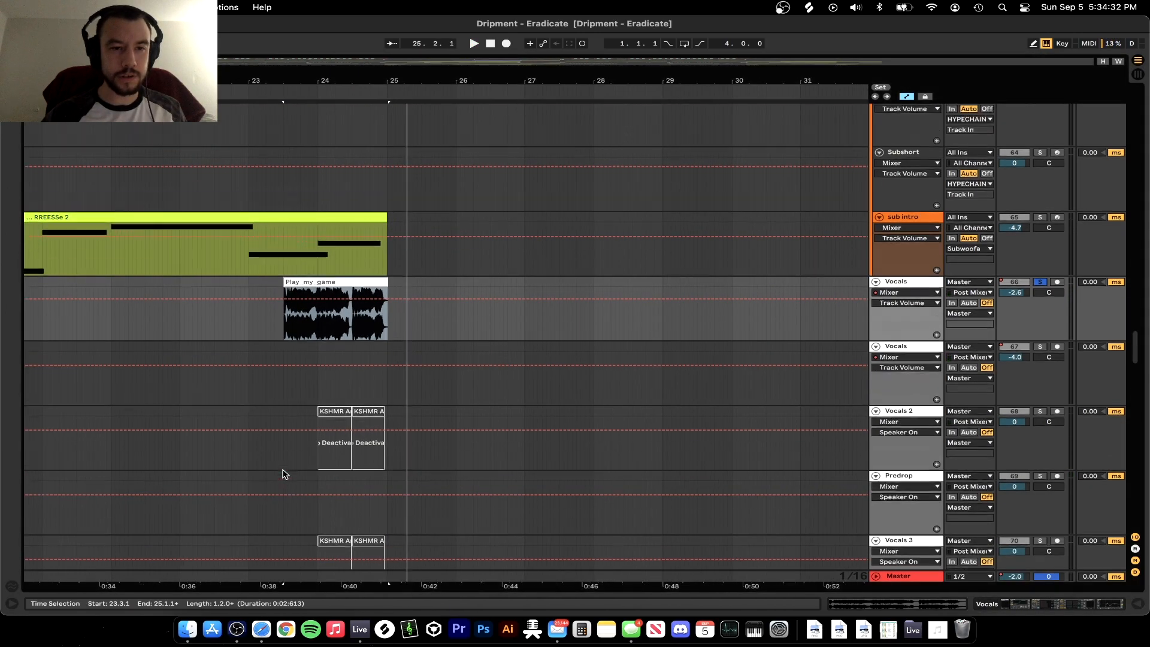
key("space")
scroll(283, 471, "left", 2)
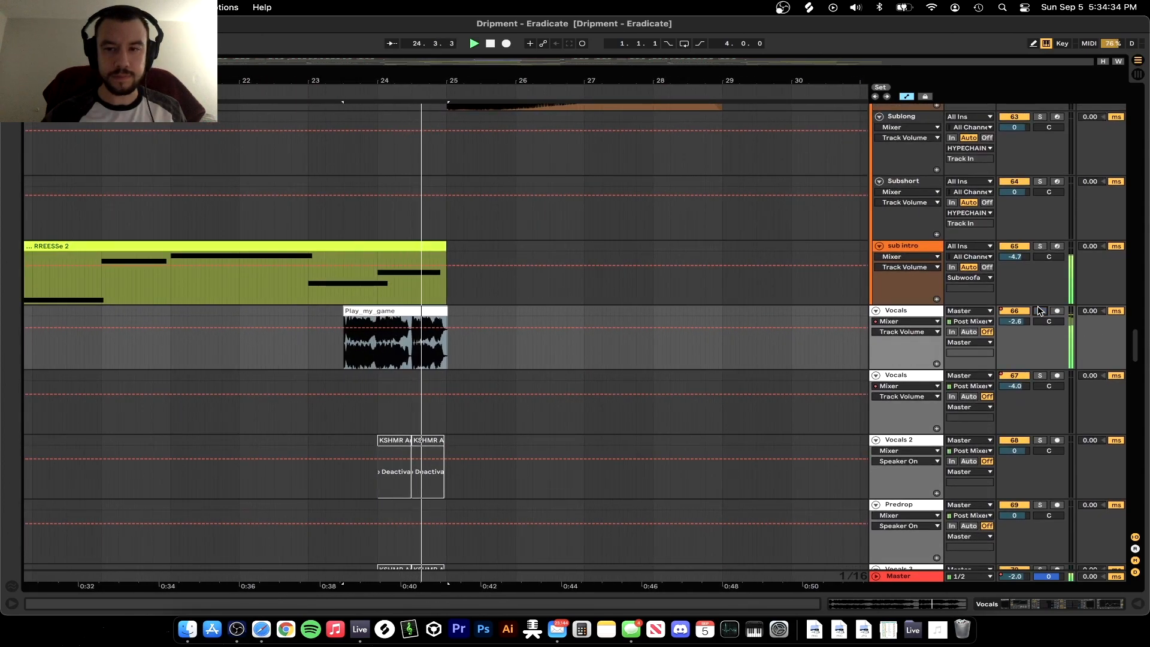
scroll(544, 335, "up", 5)
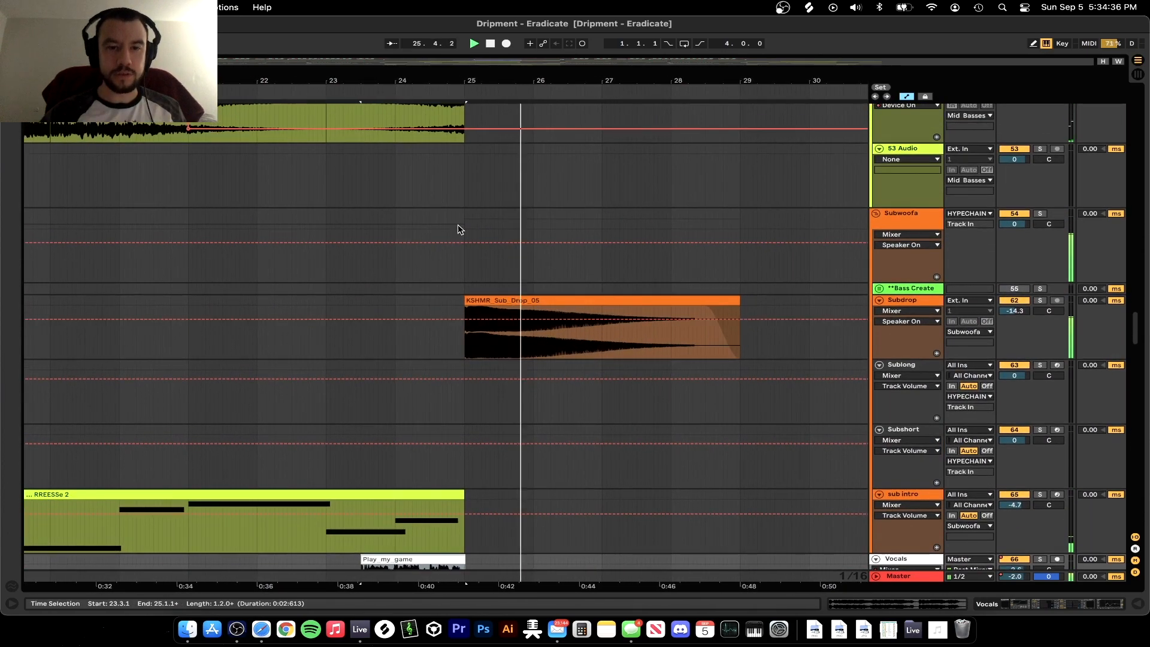
Stop playback, place the insert marker at 25.1.2, and find the kick clips after bar 25
left_click(461, 192)
scroll(443, 198, "up", 2)
key("space")
scroll(467, 196, "up", 20)
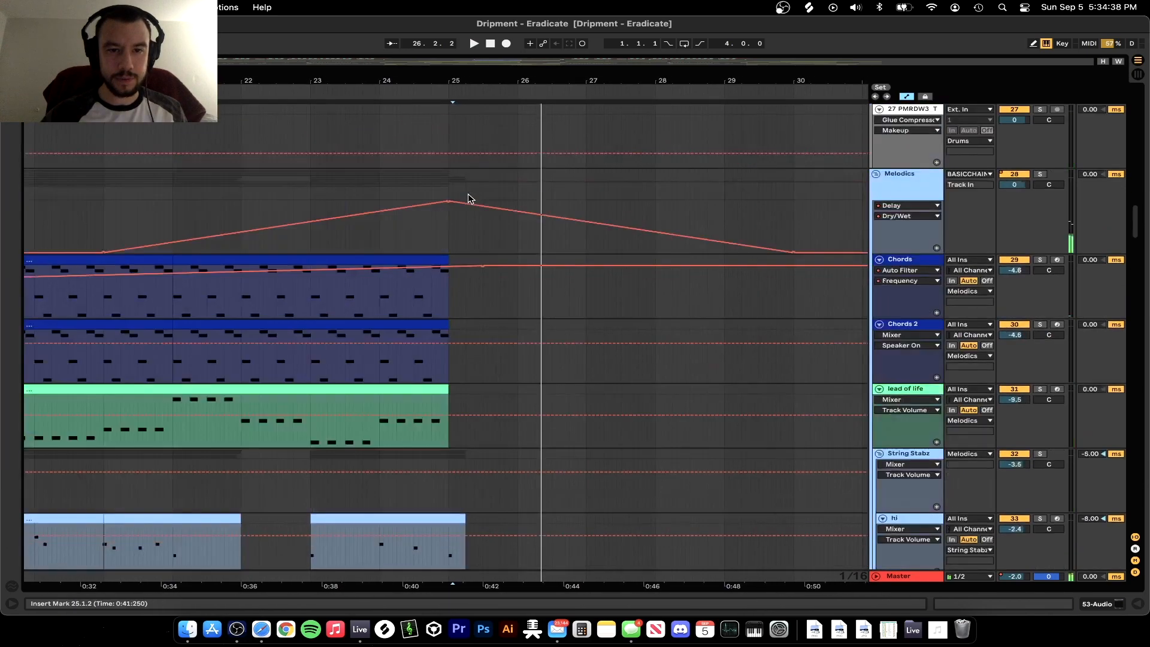
scroll(468, 199, "up", 10)
scroll(469, 193, "down", 6)
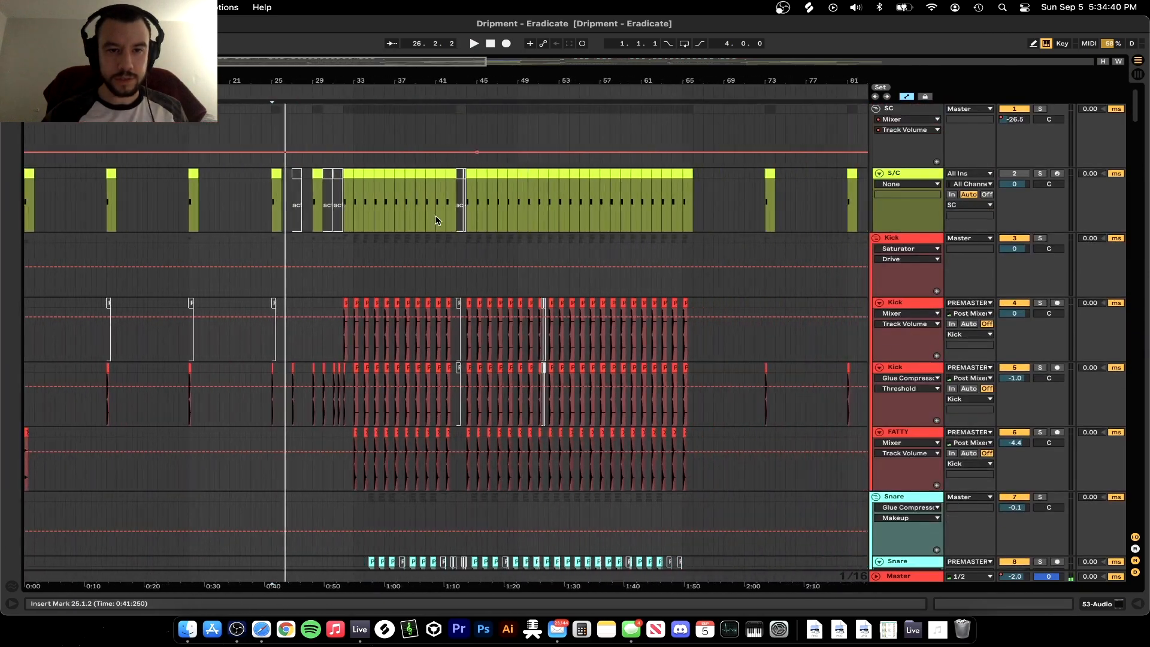
scroll(189, 267, "up", 3)
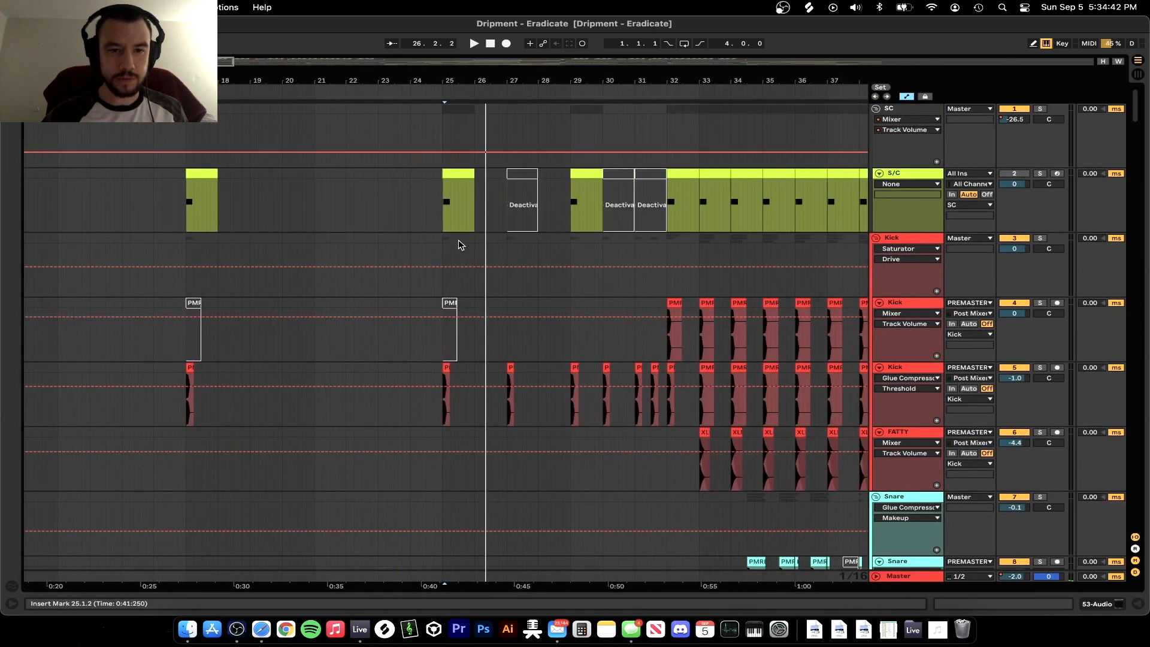
Play from 25.1.1 and follow the Kick clips as their spacing tightens towards bar 32
key("space")
scroll(442, 239, "down", 2)
scroll(442, 239, "right", 2)
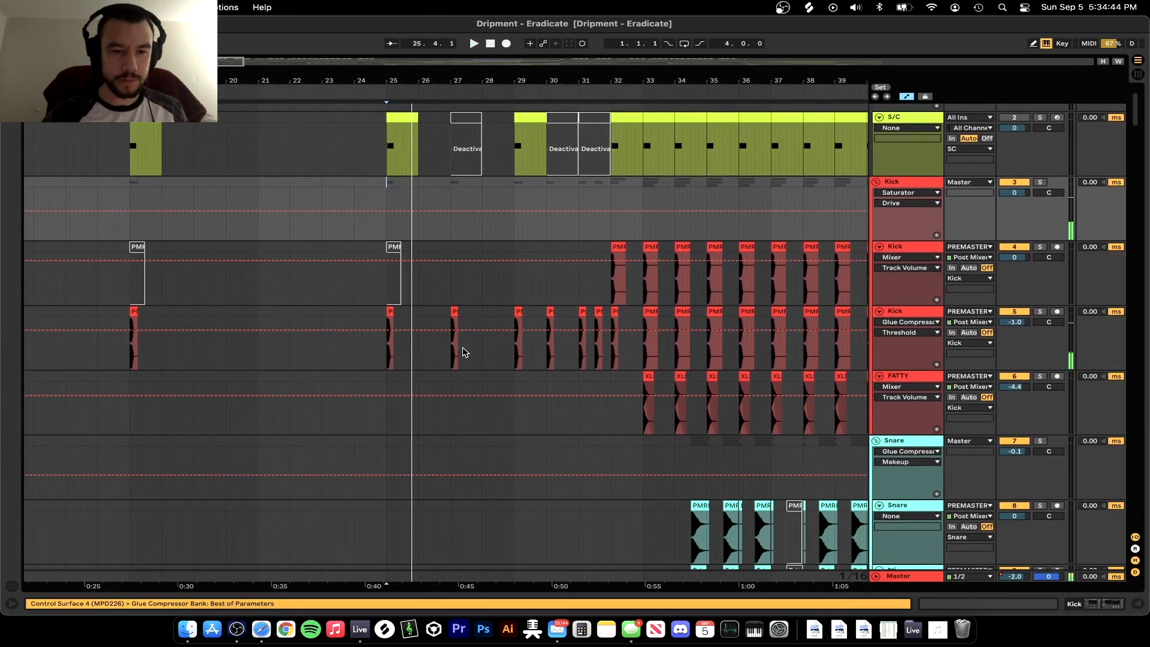
scroll(455, 355, "up", 3)
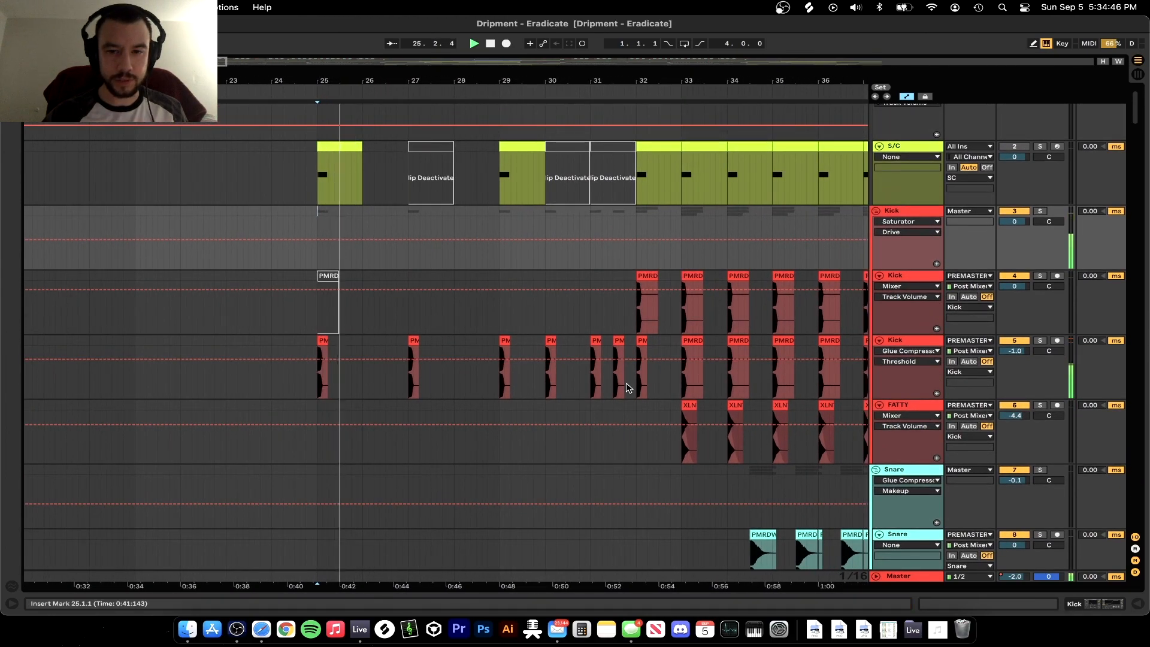
scroll(590, 385, "right", 2)
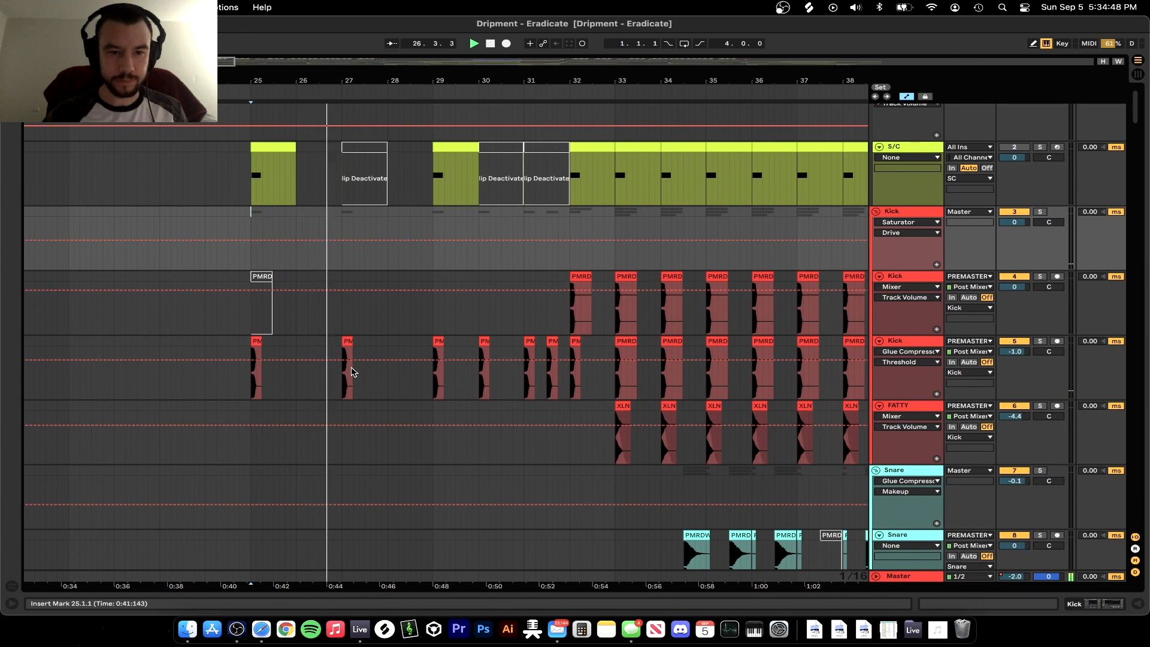
scroll(404, 367, "right", 2)
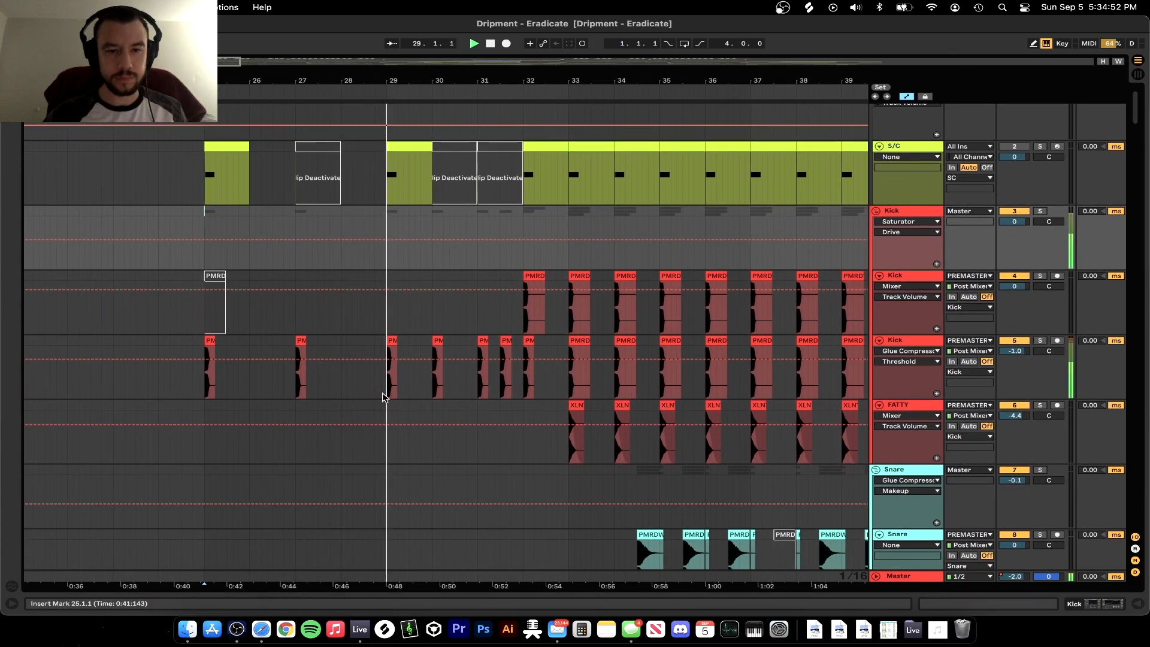
Solo the REMEDY cymbal track and play its clips from bar 25, then the closely spaced ones from bar 31
scroll(449, 400, "down", 2)
scroll(450, 399, "left", 1)
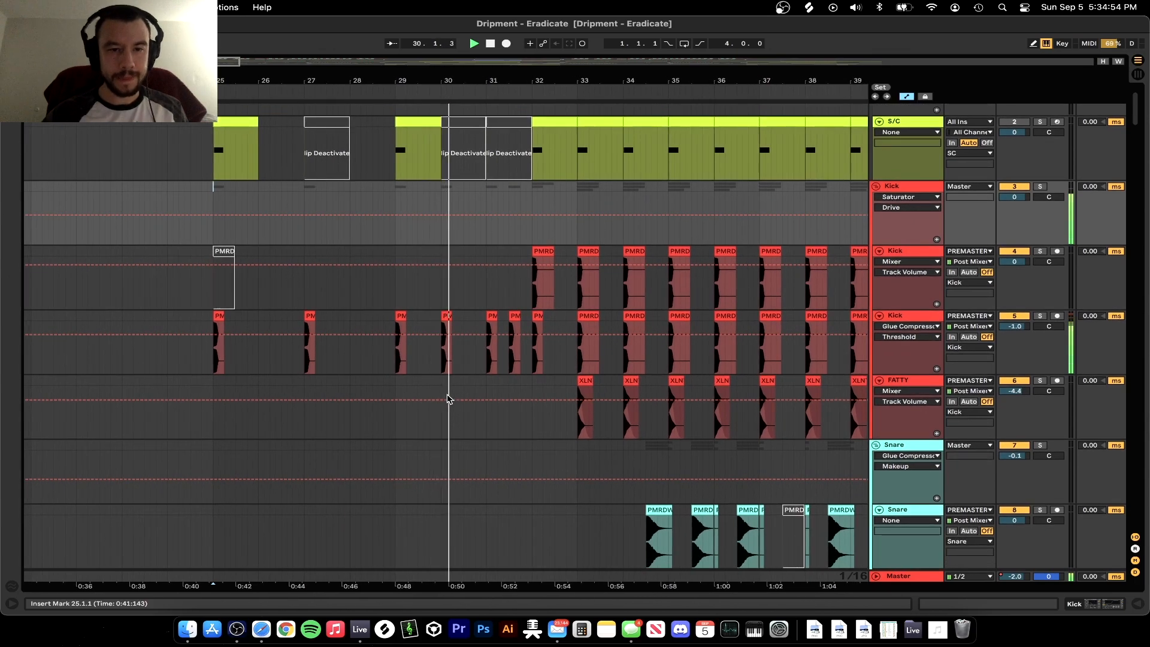
scroll(450, 399, "down", 1)
scroll(390, 411, "down", 10)
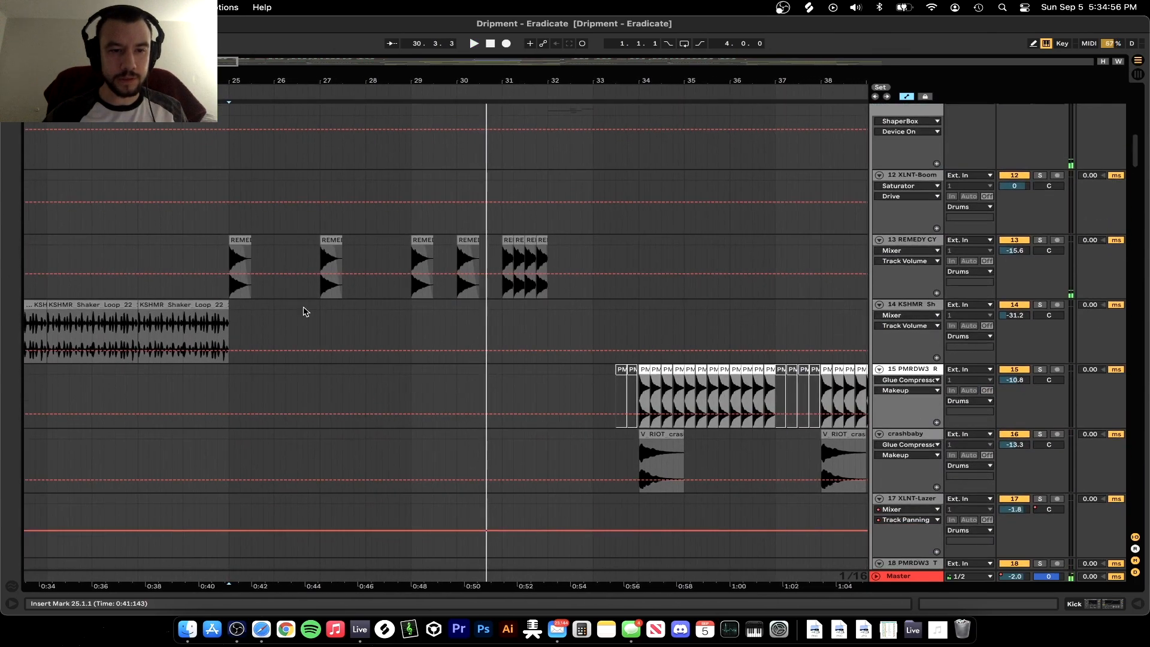
left_click(932, 243)
left_click(1040, 241)
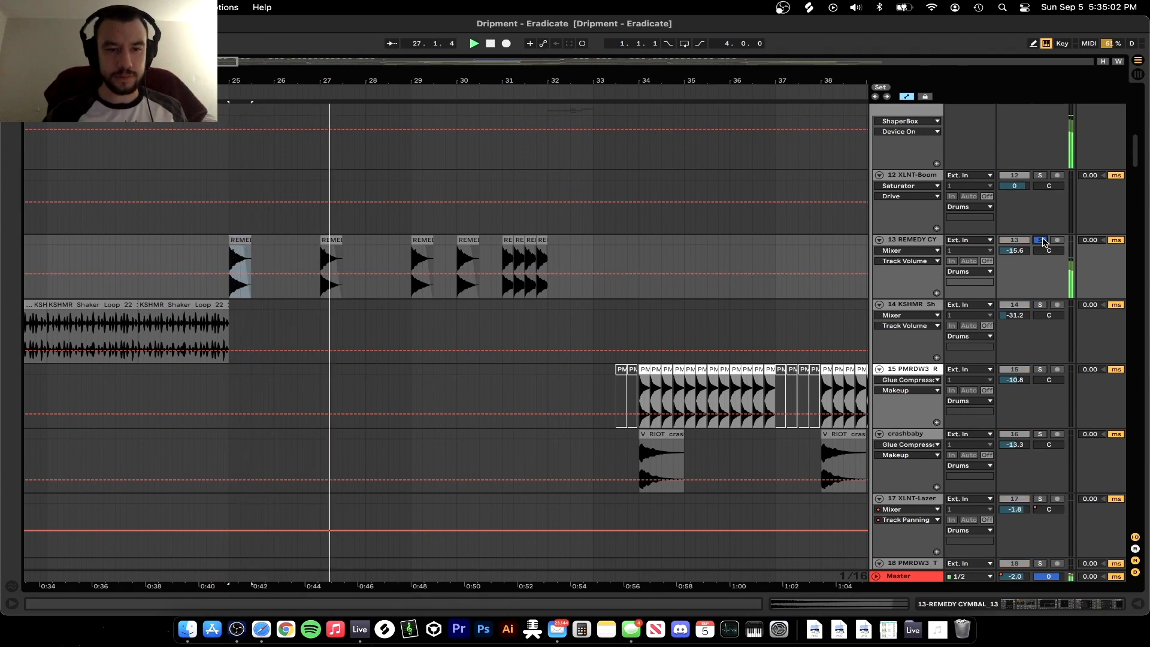
left_click(503, 264)
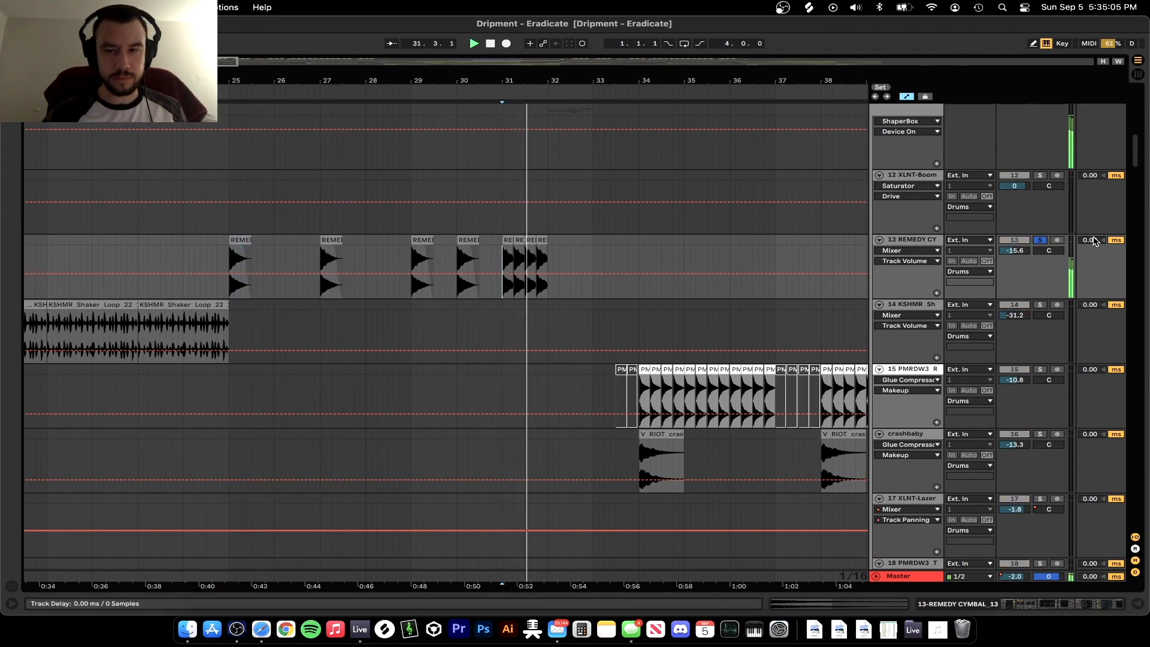
Stop playback, select the first 33-Audio 3 clip on the tease track, and show that track's effect chain
scroll(236, 326, "down", 10)
left_click(231, 340)
key("space")
scroll(231, 340, "down", 20)
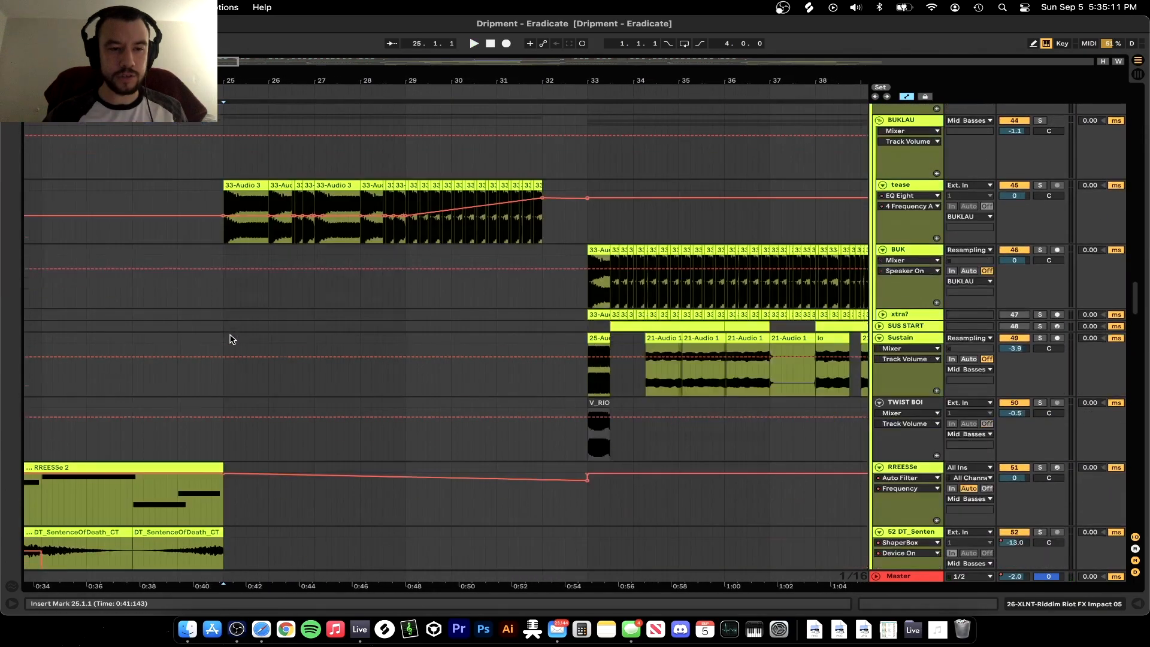
scroll(221, 318, "down", 5)
left_click(213, 258)
scroll(218, 264, "up", 8)
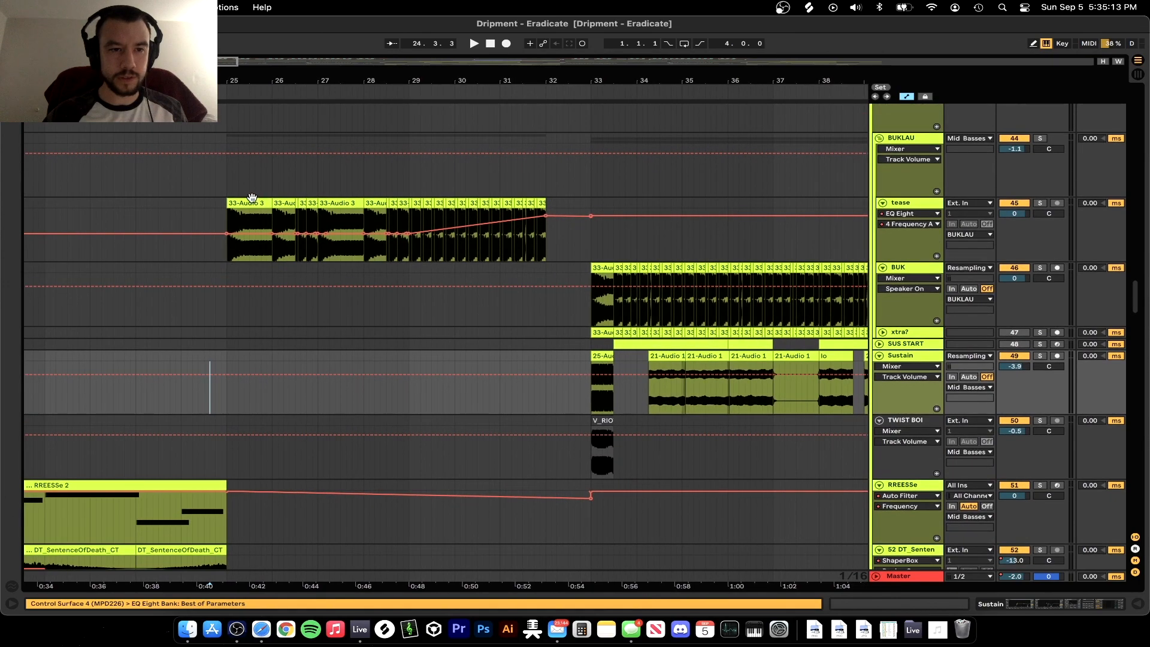
left_click(253, 200)
scroll(637, 283, "right", 3)
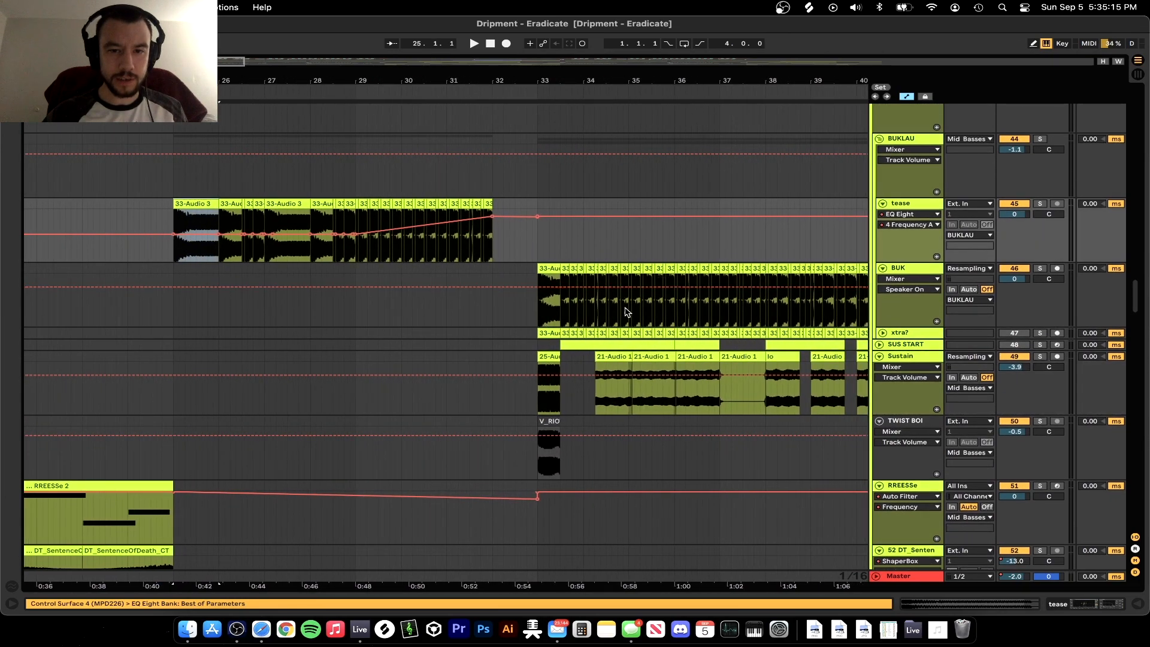
key("super+alt+l")
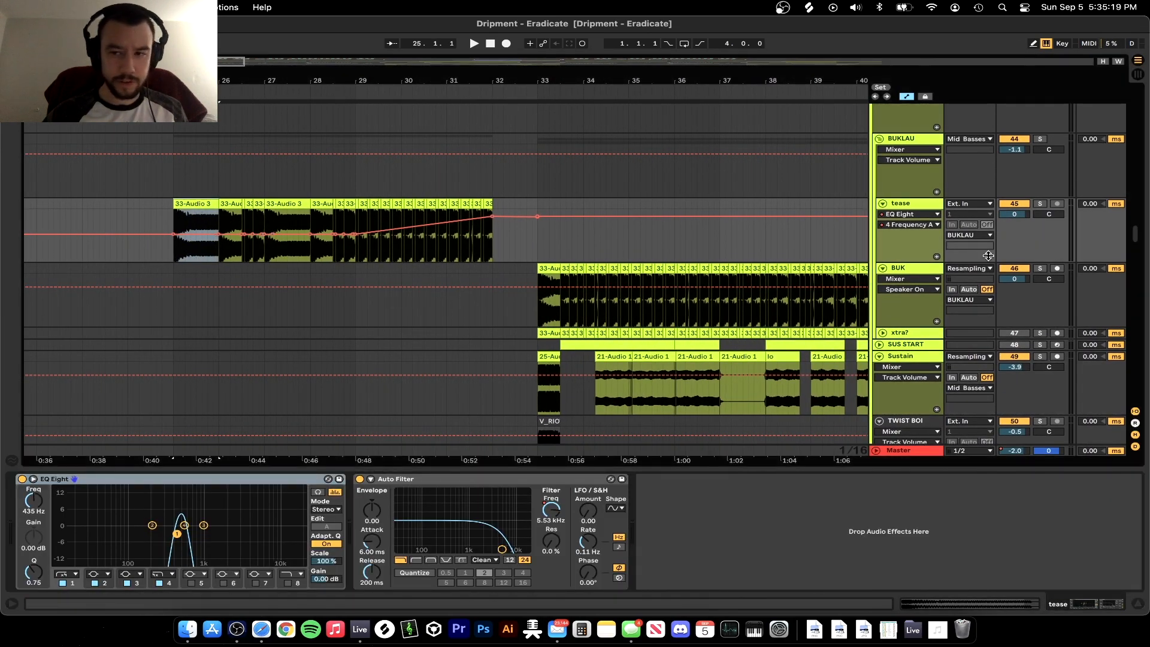
Audition the tease track's build from bar 25 soloed and in context, following the EQ Eight and Auto Filter frequency sweeps to bar 32
left_click(1040, 204)
key("space")
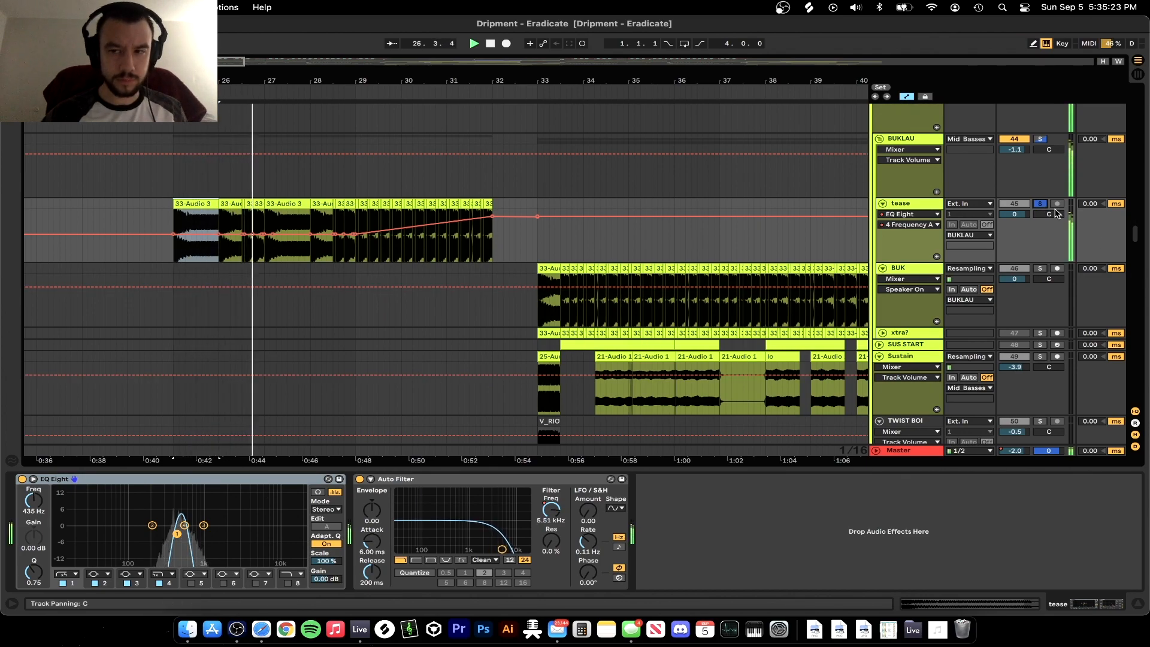
left_click(1041, 205)
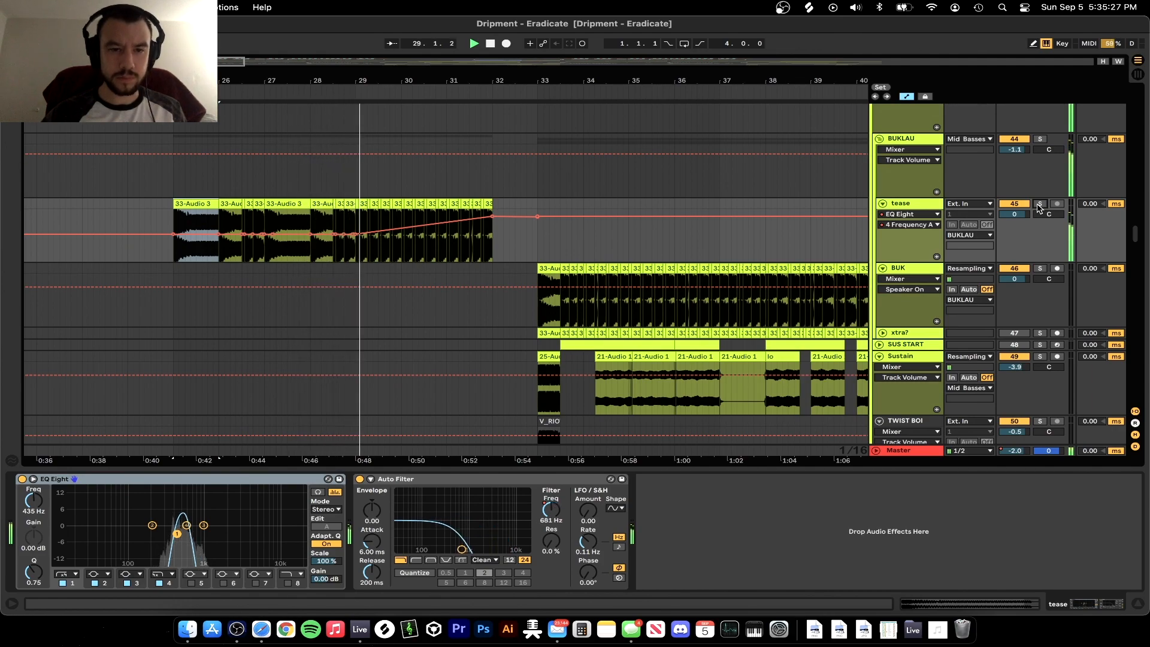
left_click(1039, 205)
scroll(444, 277, "down", 2)
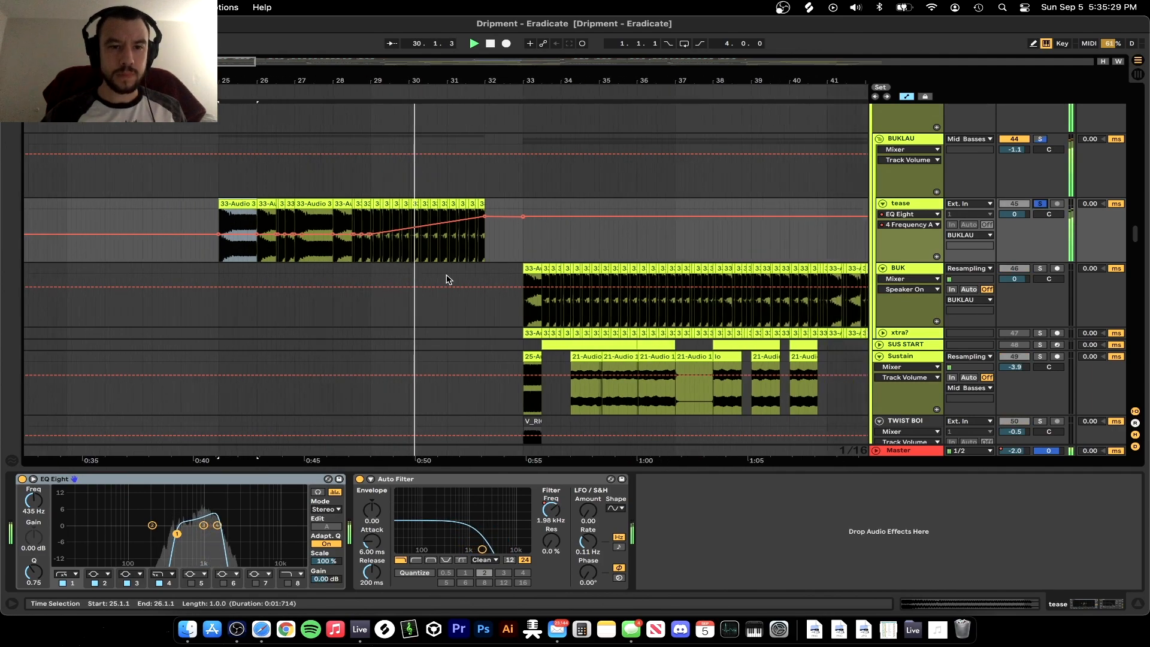
left_click_drag(470, 549, 510, 551)
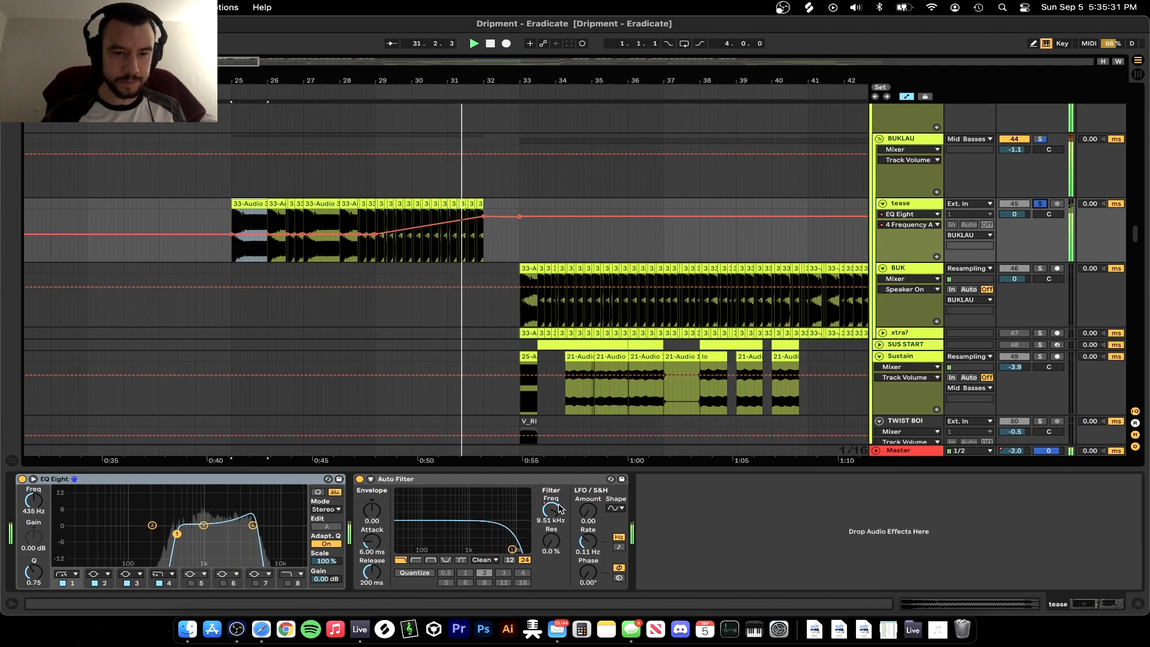
left_click(362, 251)
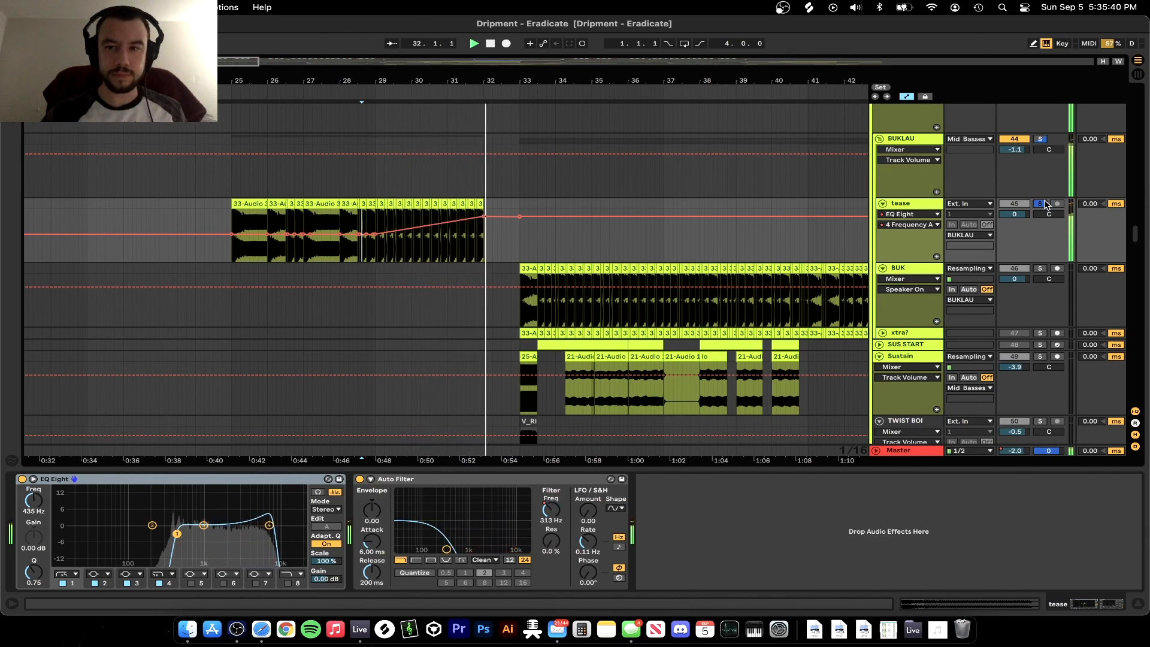
Find the KSHMR_Sub_Drop_05 clip on the Subdrop track and play it from 24.3.4
scroll(333, 295, "down", 10)
scroll(334, 295, "up", 1)
left_click(237, 258)
key("space")
scroll(280, 257, "down", 1)
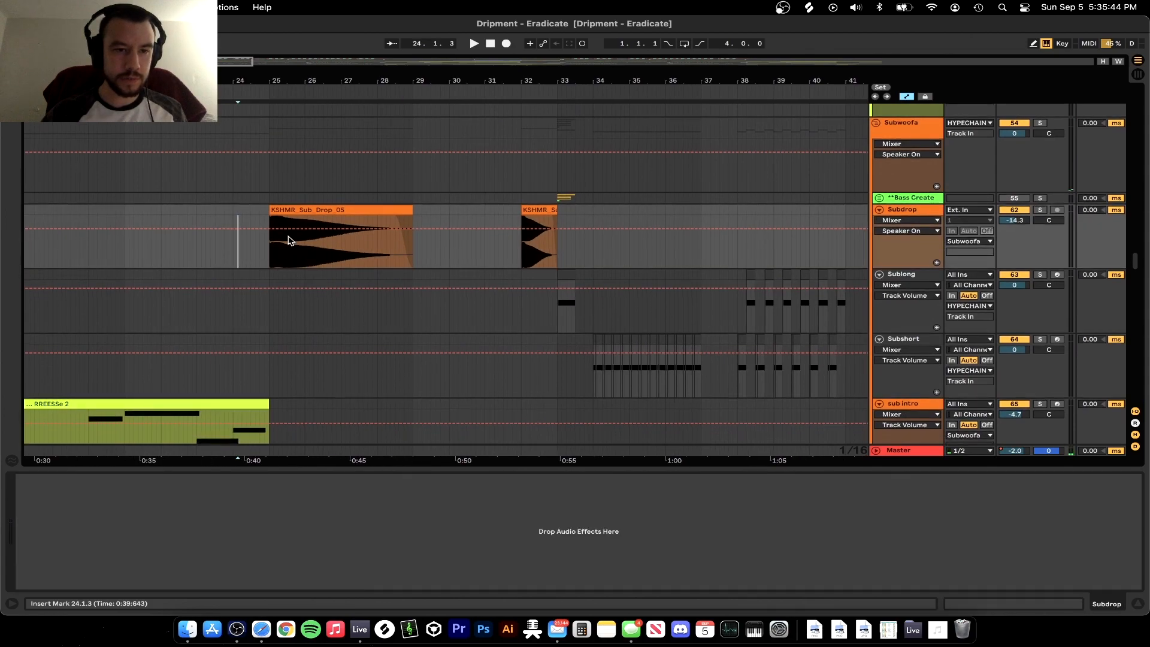
left_click(289, 211)
left_click(259, 234)
key("space")
Find the XLNT-White Riser clips in the FX group and audition the one starting at bar 25 with its track soloed
scroll(478, 308, "down", 1)
scroll(478, 308, "down", 10)
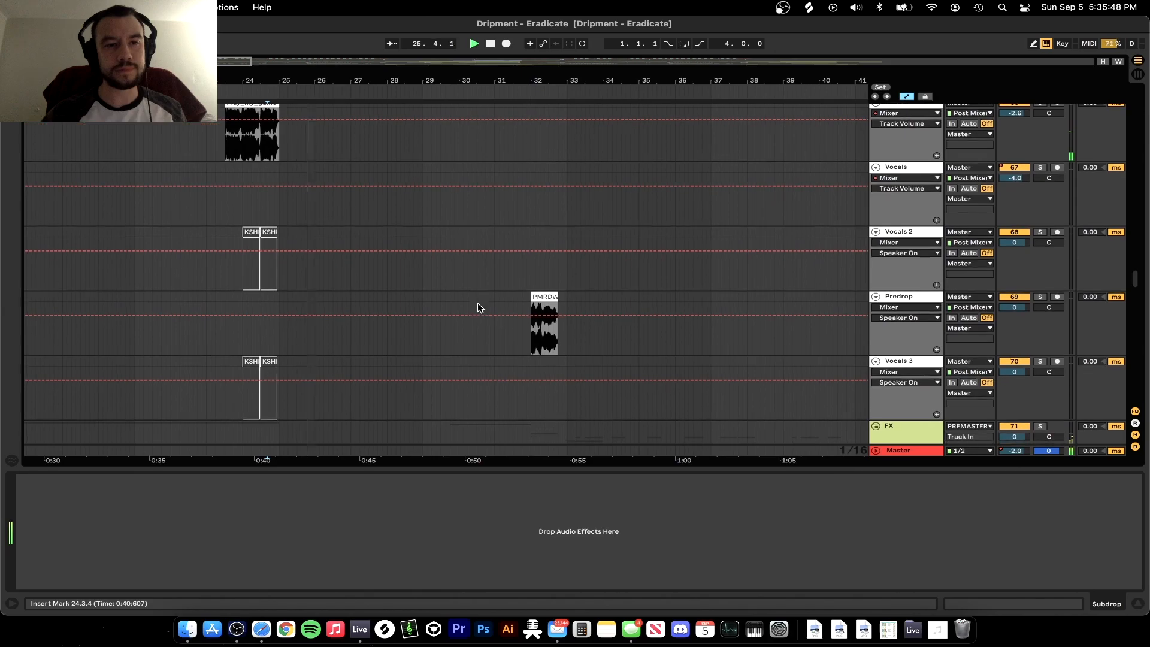
scroll(478, 303, "down", 20)
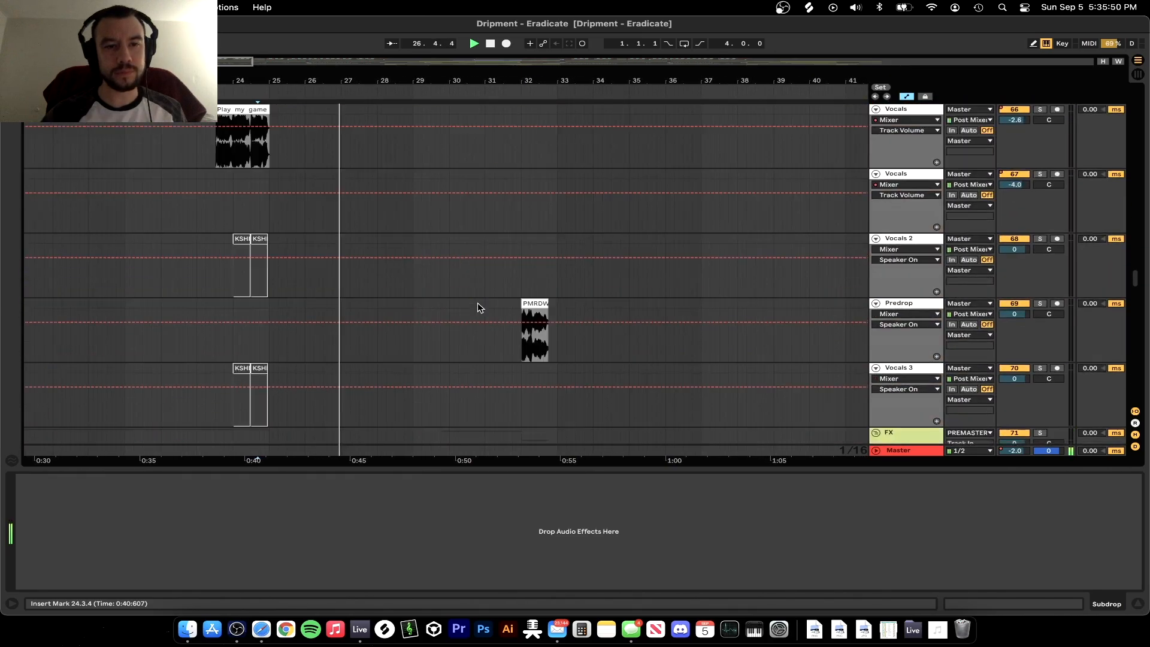
scroll(477, 303, "down", 15)
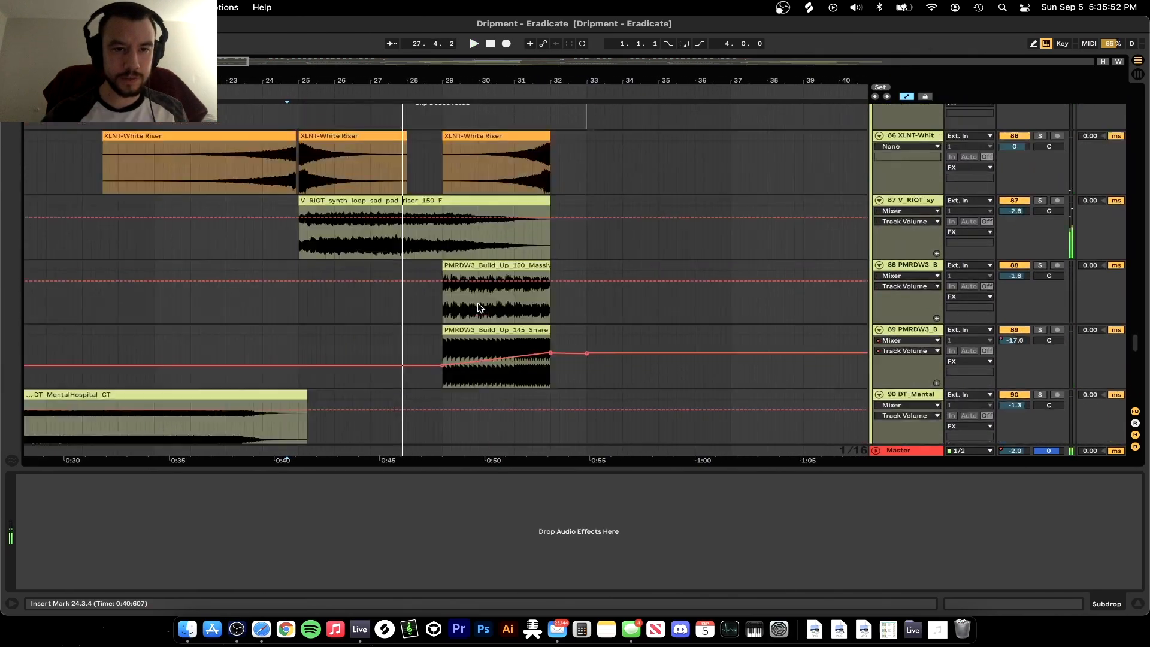
scroll(477, 303, "down", 1)
left_click(359, 153)
key("space")
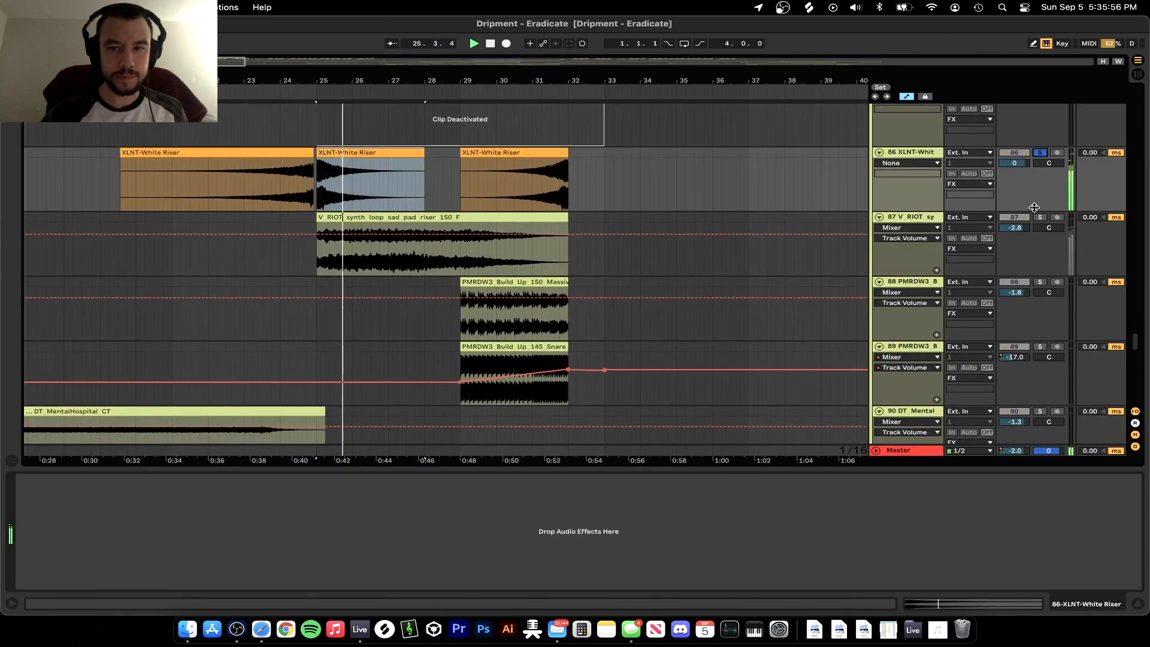
Audition the V_RIOT sad pad riser clip from bar 25 with its track soloed
key("space")
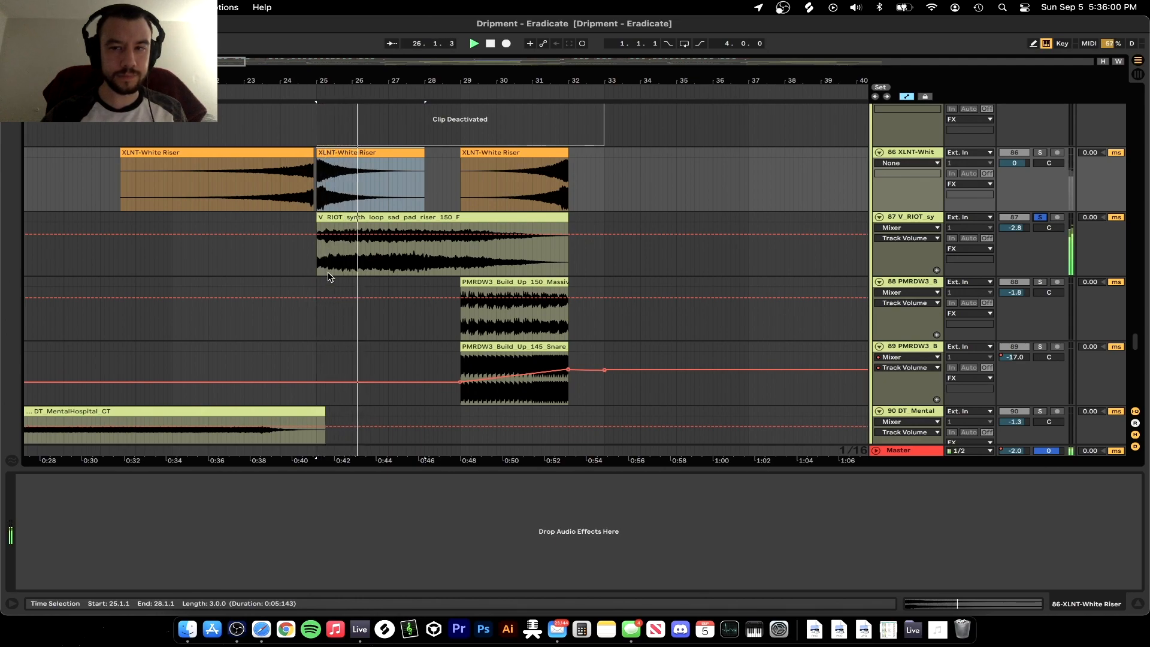
scroll(328, 277, "down", 3)
scroll(329, 277, "down", 2)
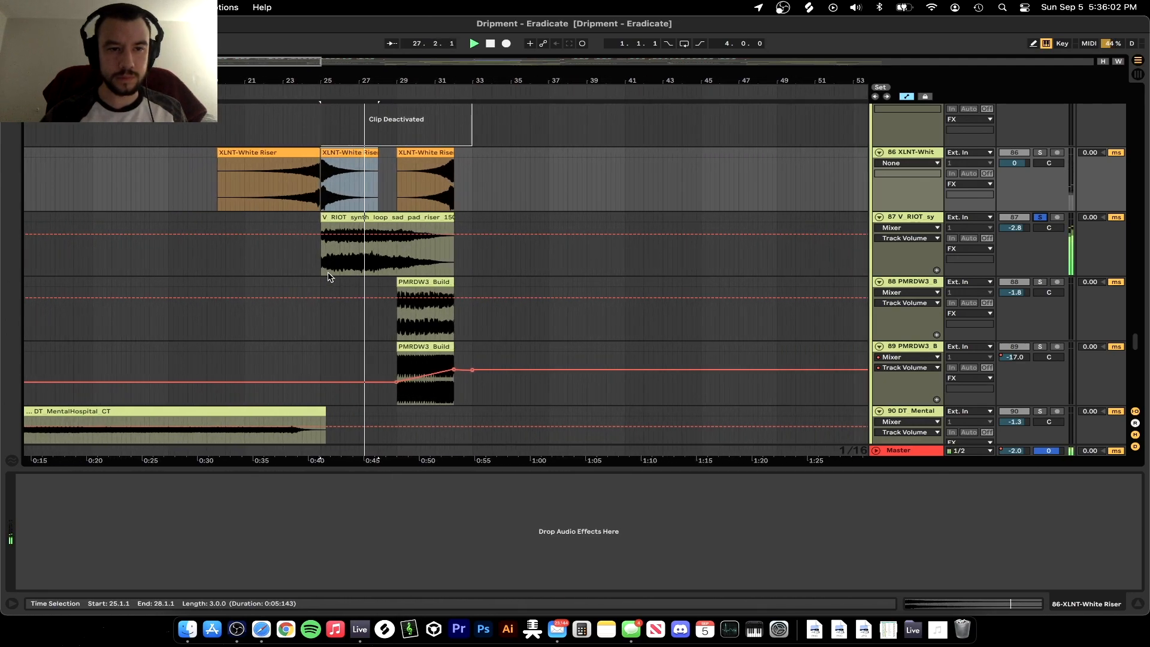
scroll(328, 276, "down", 1)
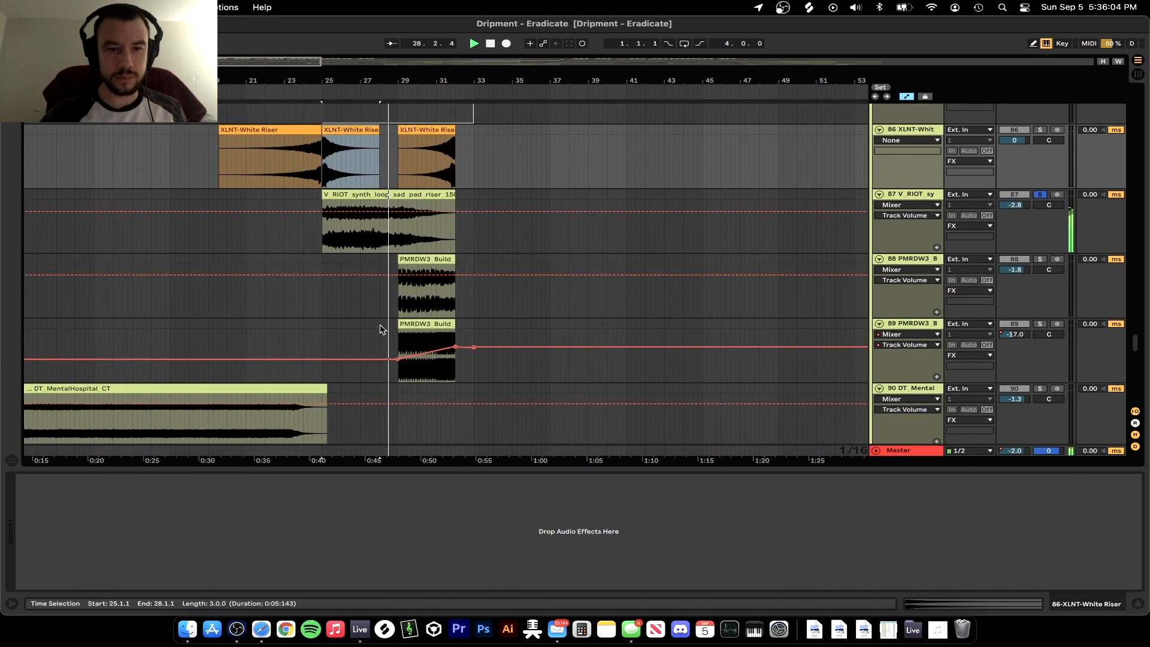
Play the XLNT-White Riser track soloed from 23.1.2 across the bar 25 transition, and clear its solo
left_click(285, 157)
scroll(288, 168, "up", 2)
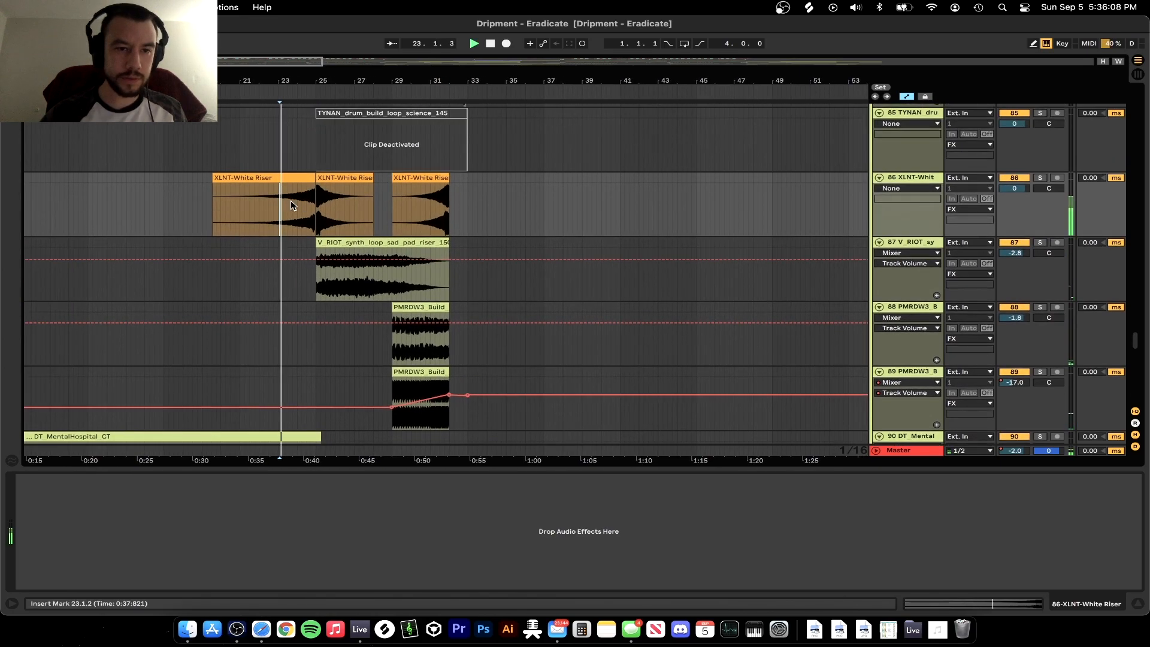
left_click(1041, 178)
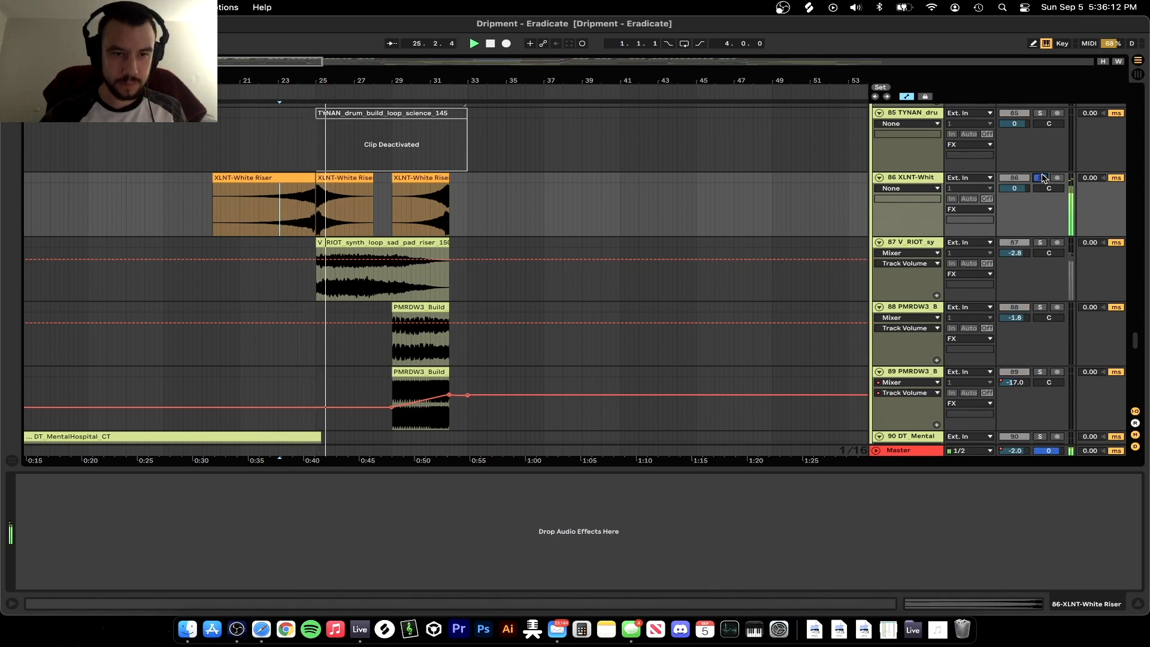
left_click(1041, 178)
Audition the impact 1 and Impact 6 clips that start at bar 25, each with its own track soloed
scroll(312, 188, "down", 8)
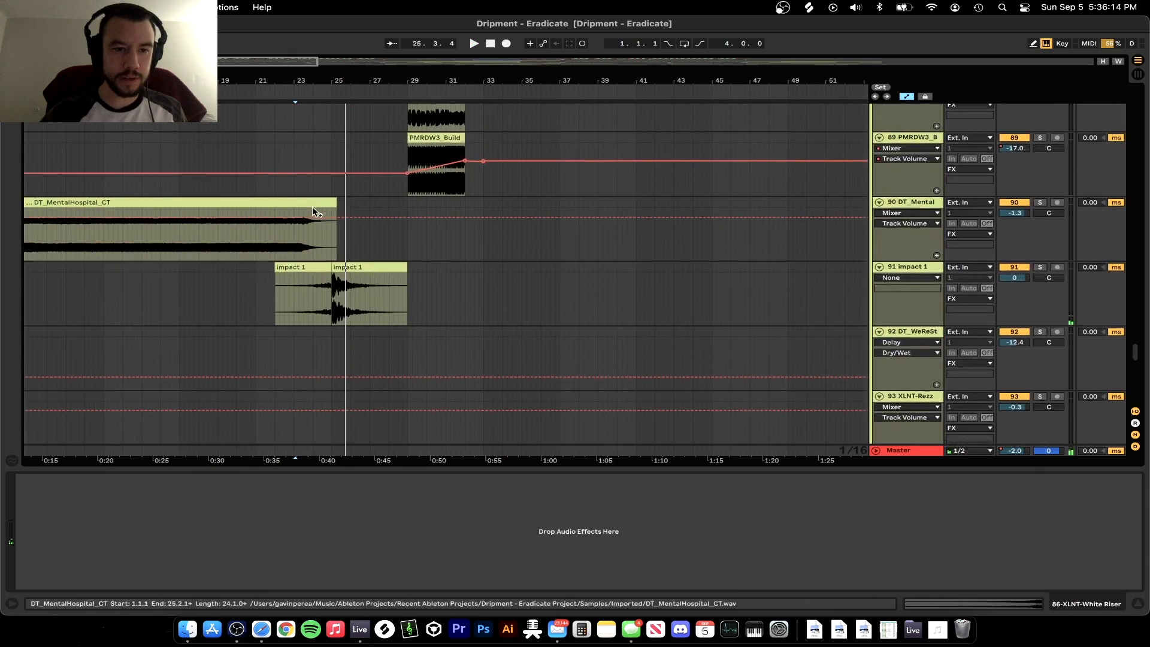
left_click(339, 242)
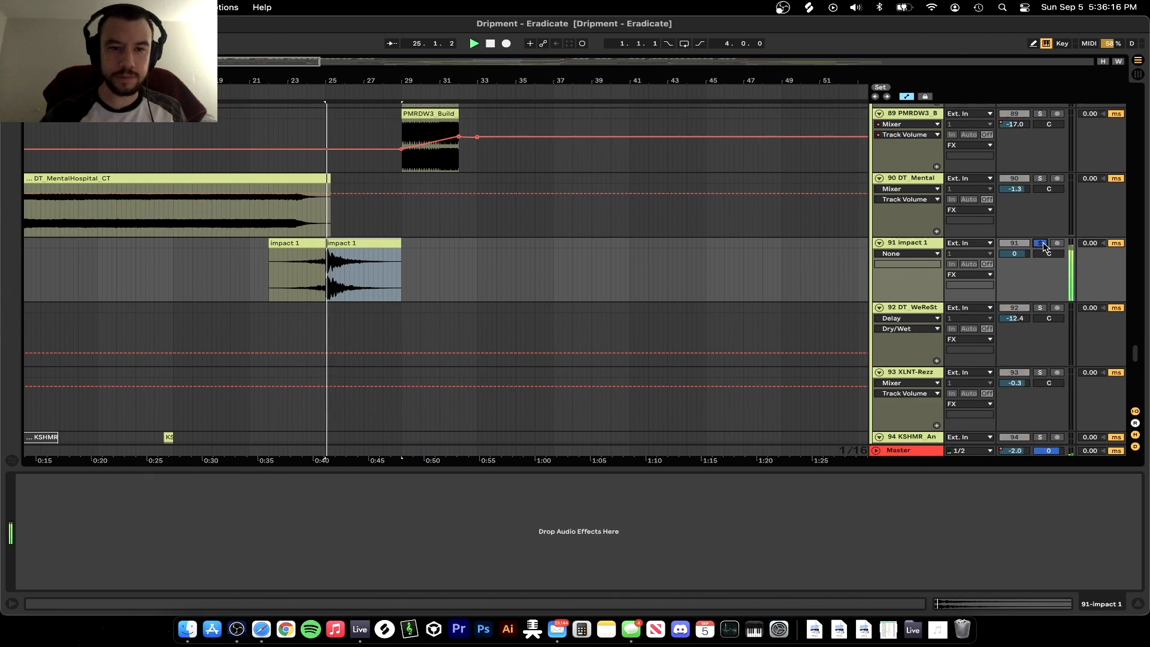
scroll(524, 213, "down", 20)
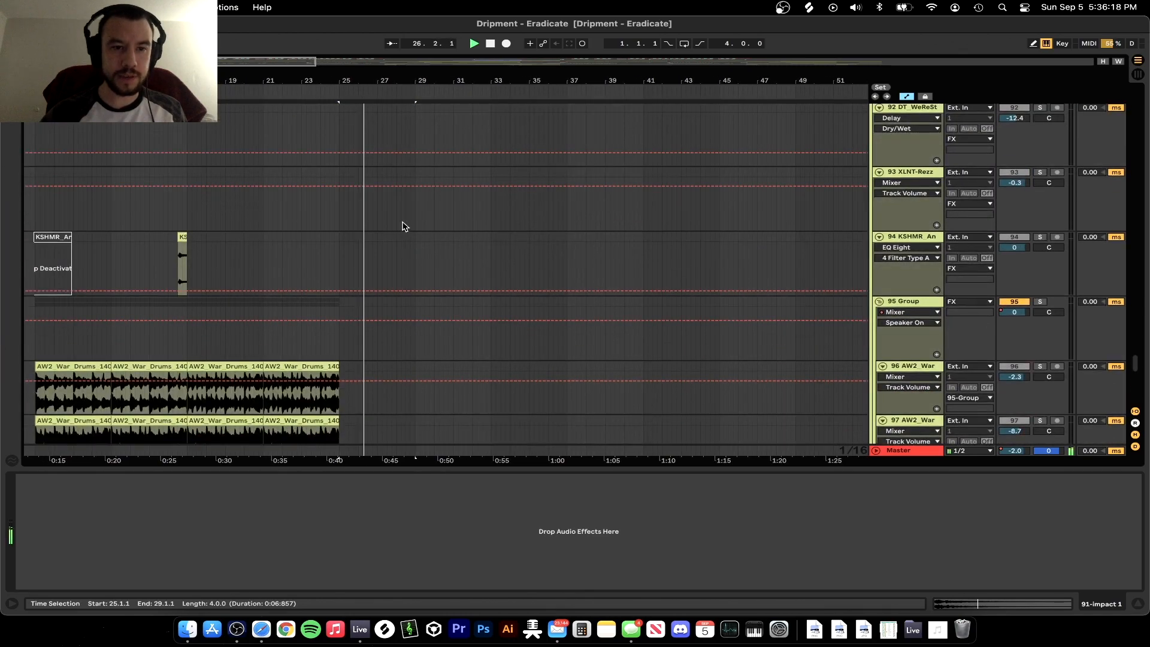
scroll(359, 239, "up", 3)
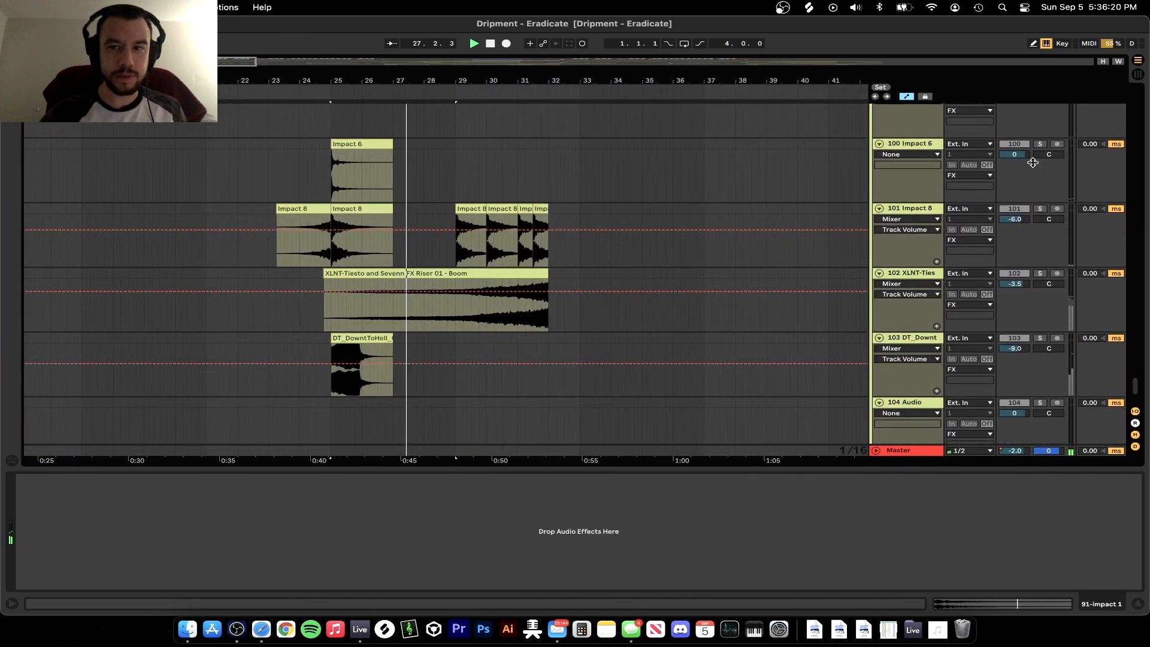
left_click(348, 144)
key("space")
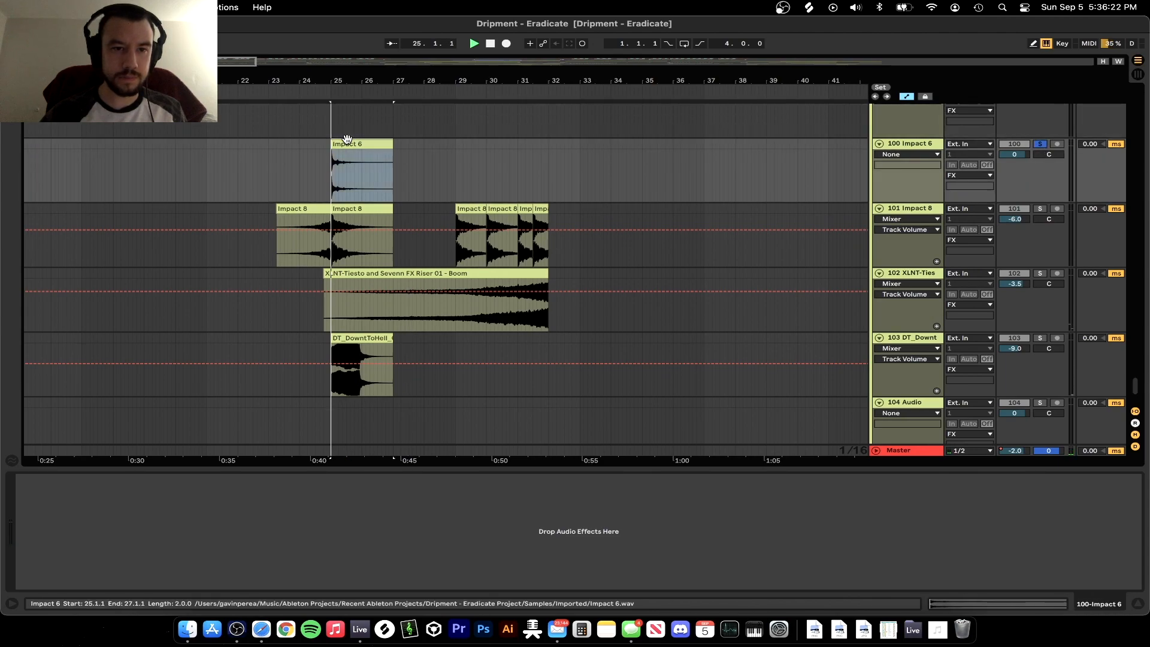
Audition the Impact 8 clip at bar 25 and the XLNT-Tiesto and Sevenn riser up to bar 32, soloing each track
left_click(358, 221)
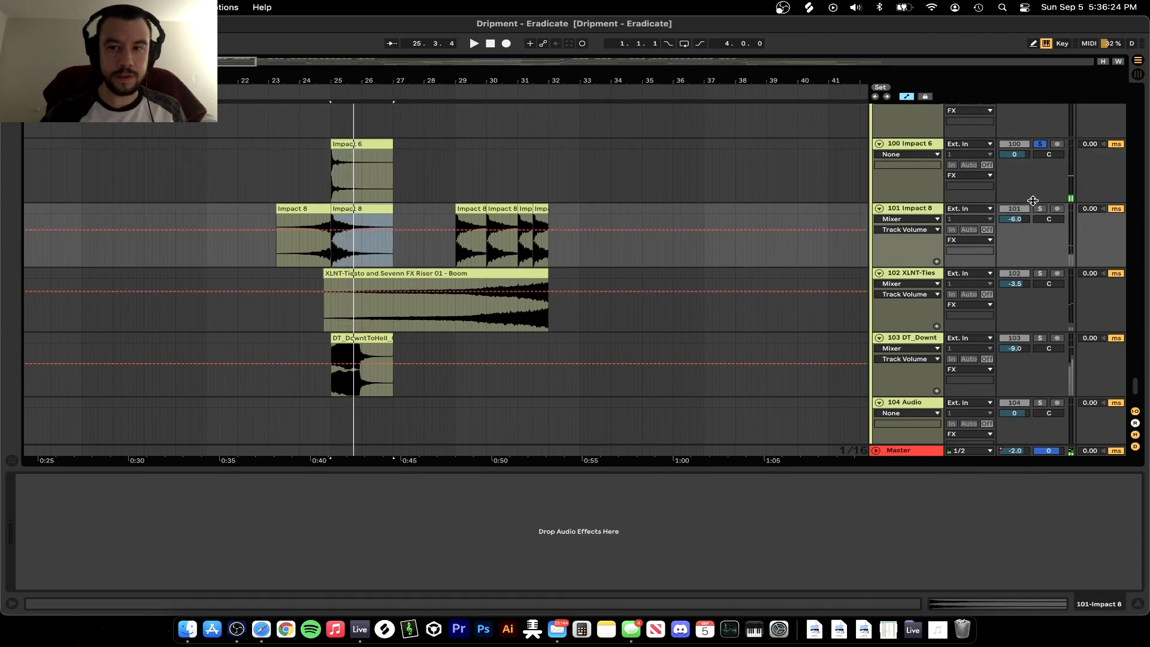
key("space")
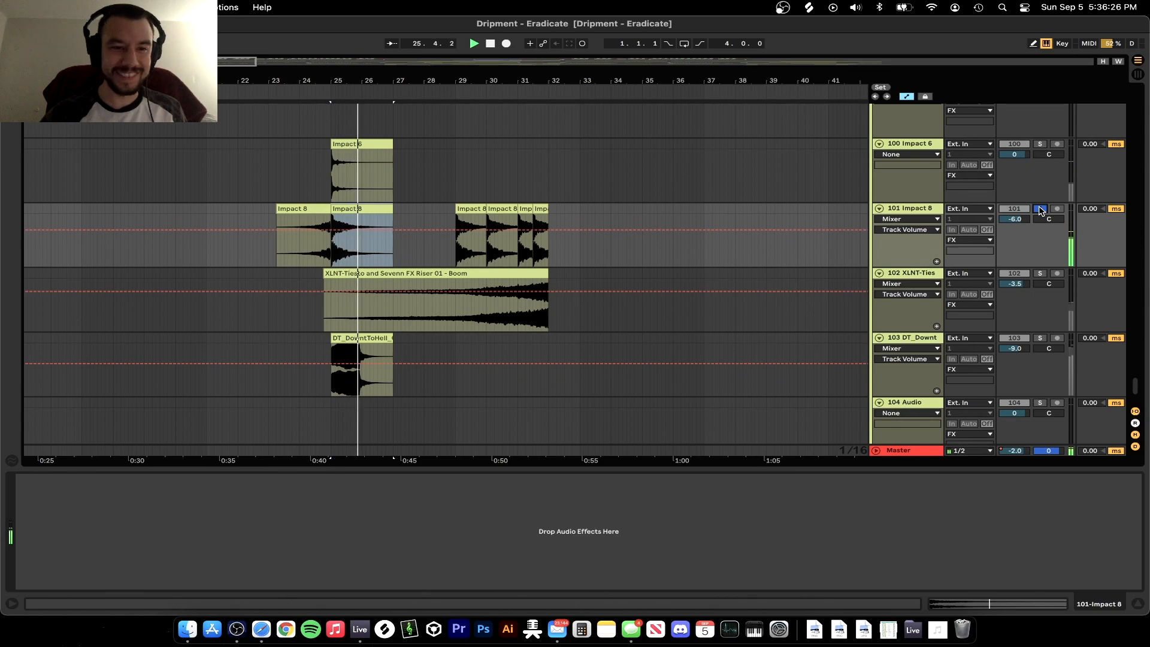
key("space")
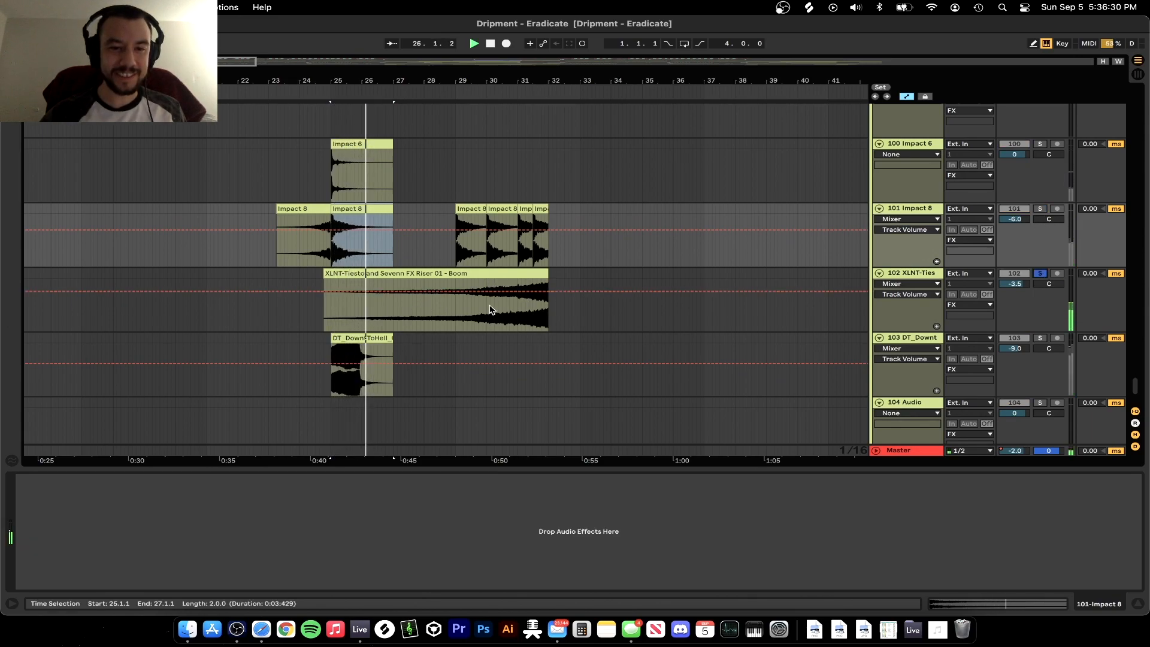
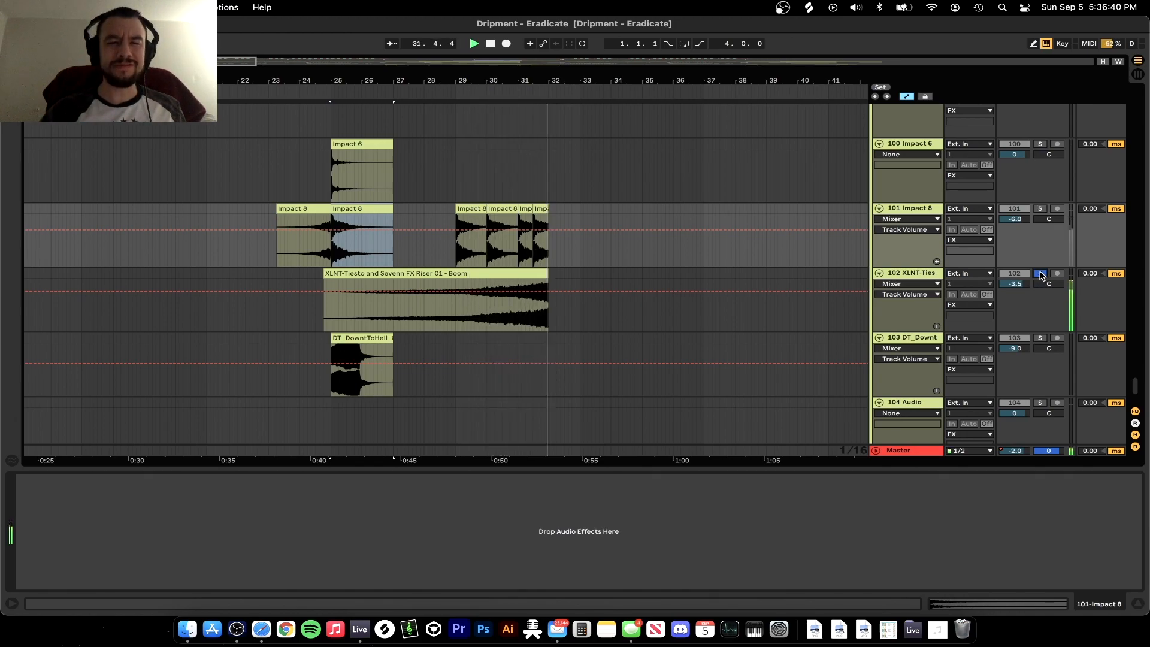
Select the DT_DowntToHell_CT clip at bar 25 and examine its waveform and its track's effect chain
left_click(351, 345)
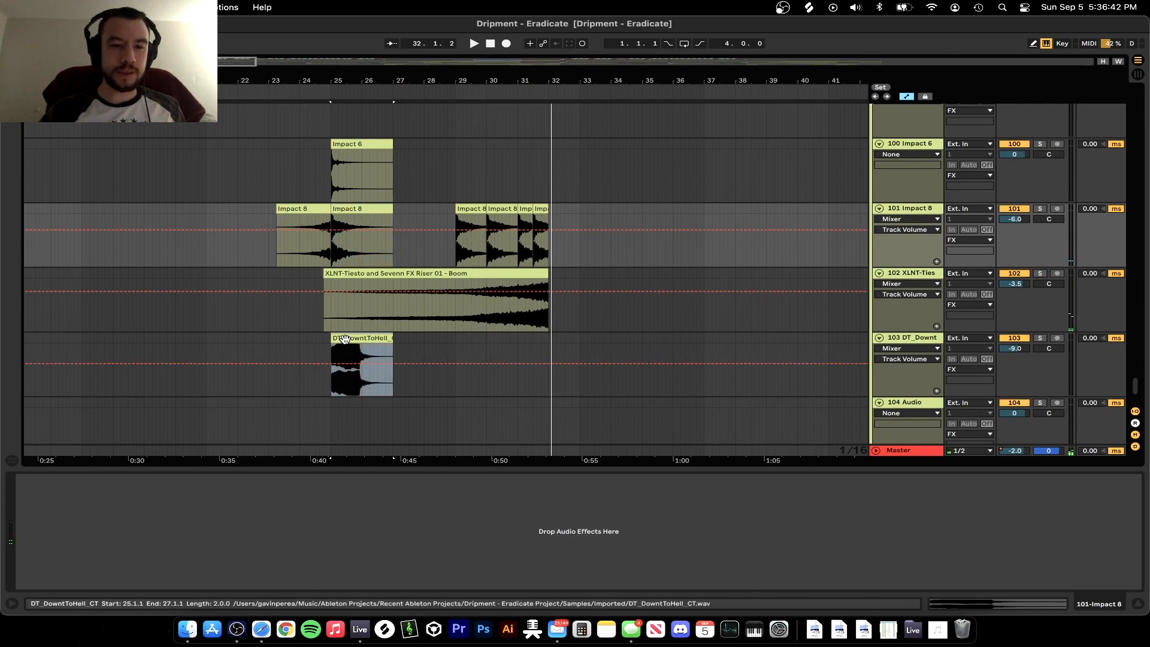
scroll(379, 344, "down", 2)
scroll(344, 320, "up", 3)
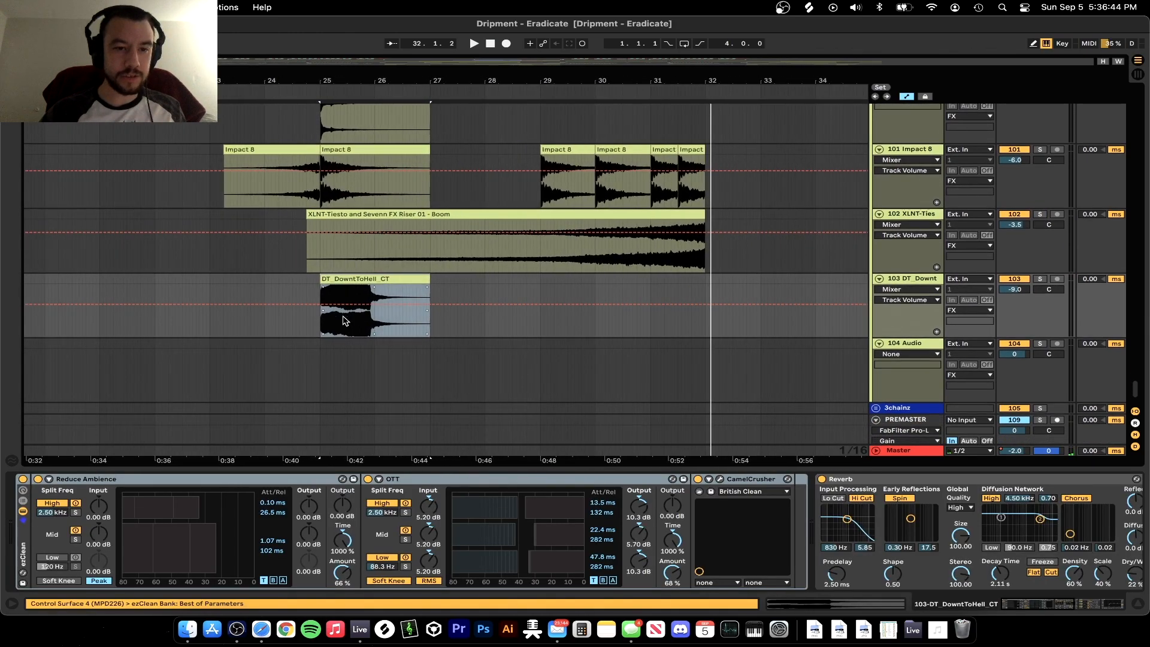
scroll(326, 333, "up", 1)
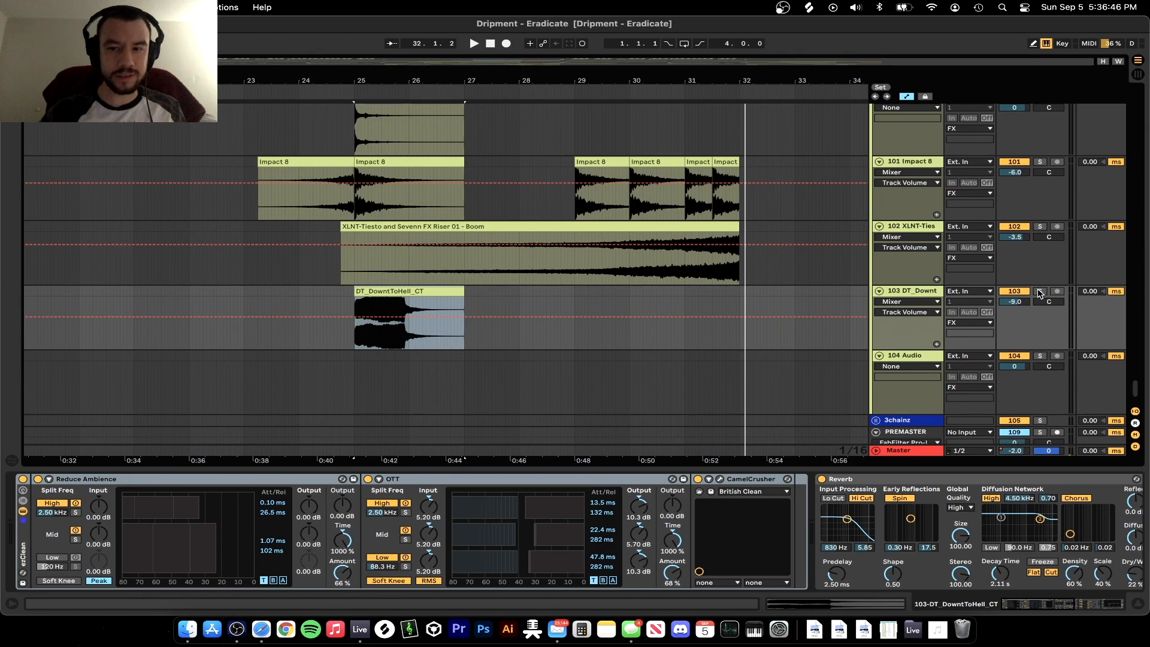
Audition the DT_DowntToHell_CT clip with its track soloed, and replay it in the full mix from 24.1.2
left_click(1040, 292)
key("space")
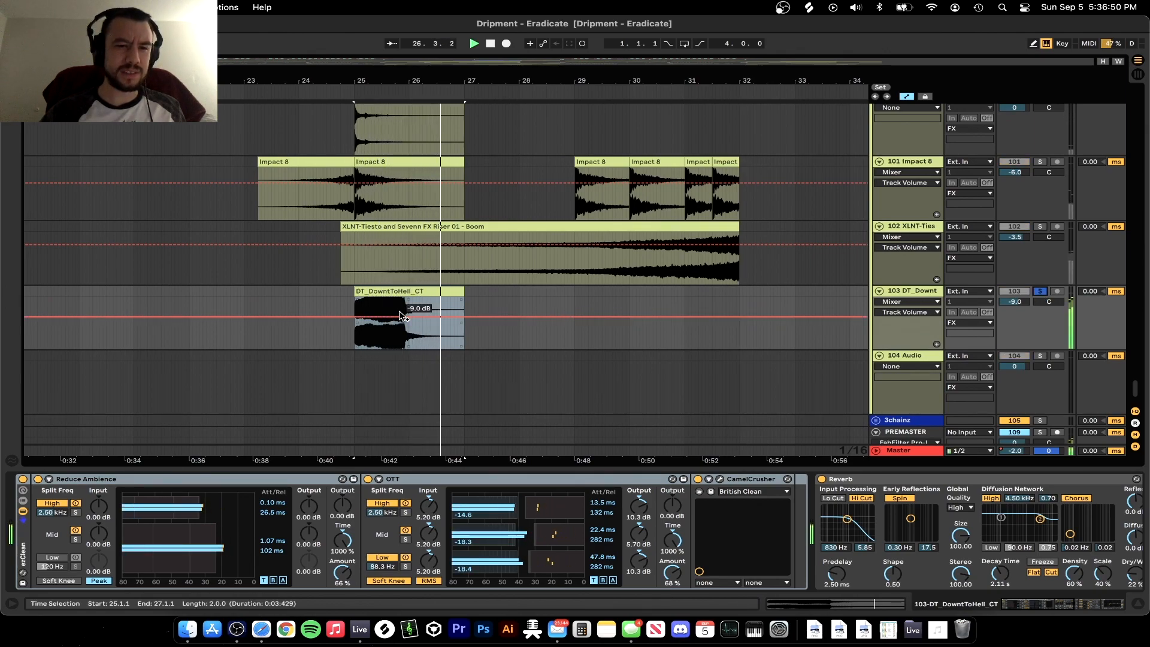
left_click(303, 291)
left_click(1041, 292)
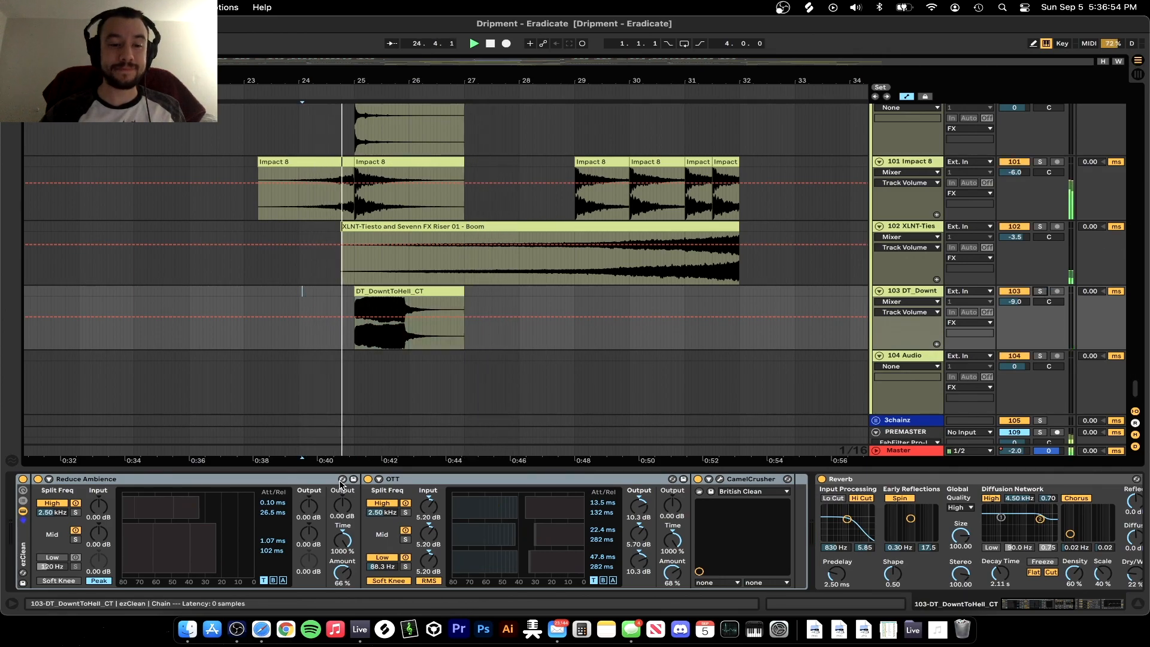
left_click_drag(308, 467, 311, 473)
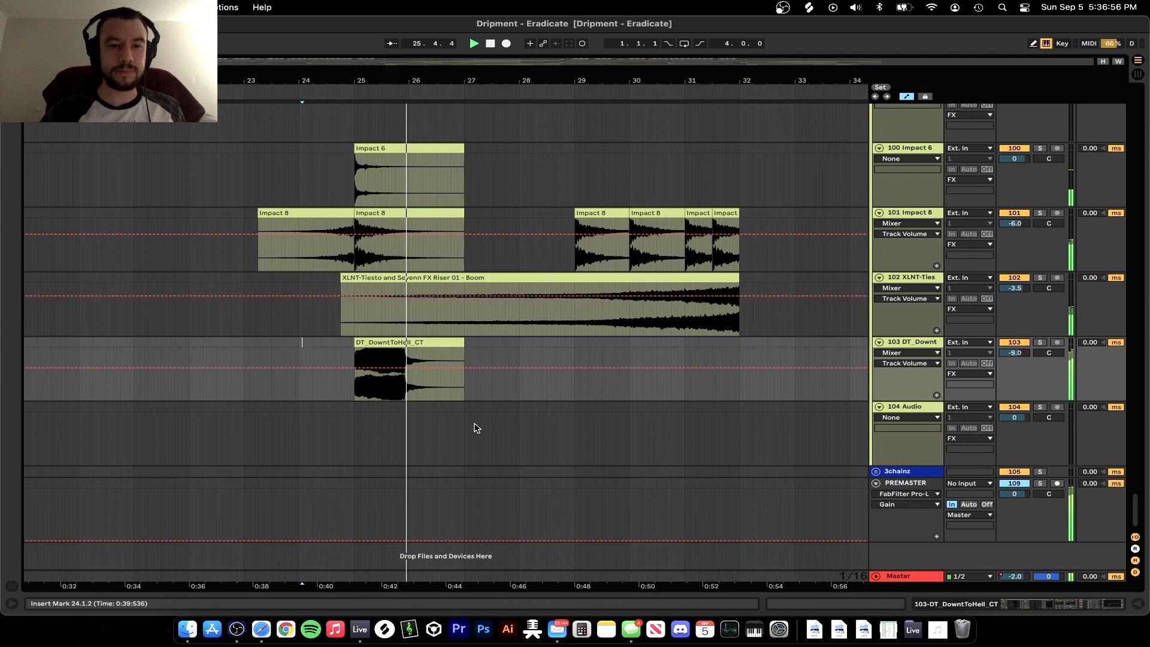
scroll(474, 428, "down", 5)
scroll(474, 428, "up", 5)
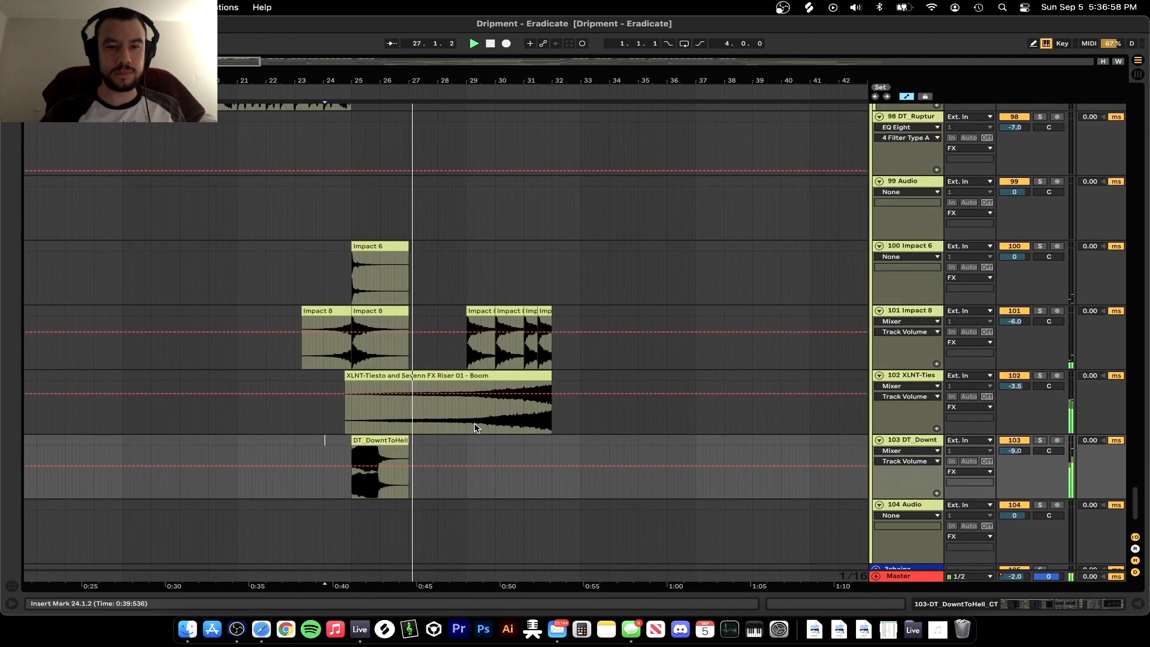
Audition the PMRDW3_Build_Up_150_Massive_Up clip at bar 29 with its track soloed
scroll(474, 428, "up", 10)
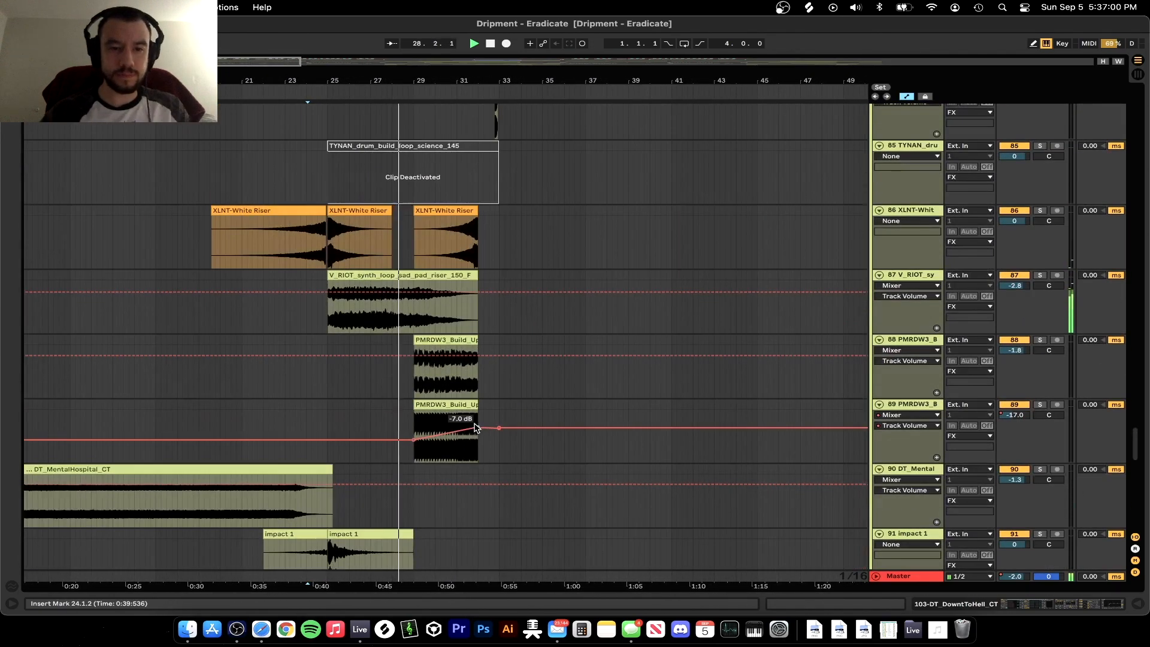
scroll(474, 428, "up", 1)
left_click(446, 415)
key("space")
scroll(435, 414, "up", 3)
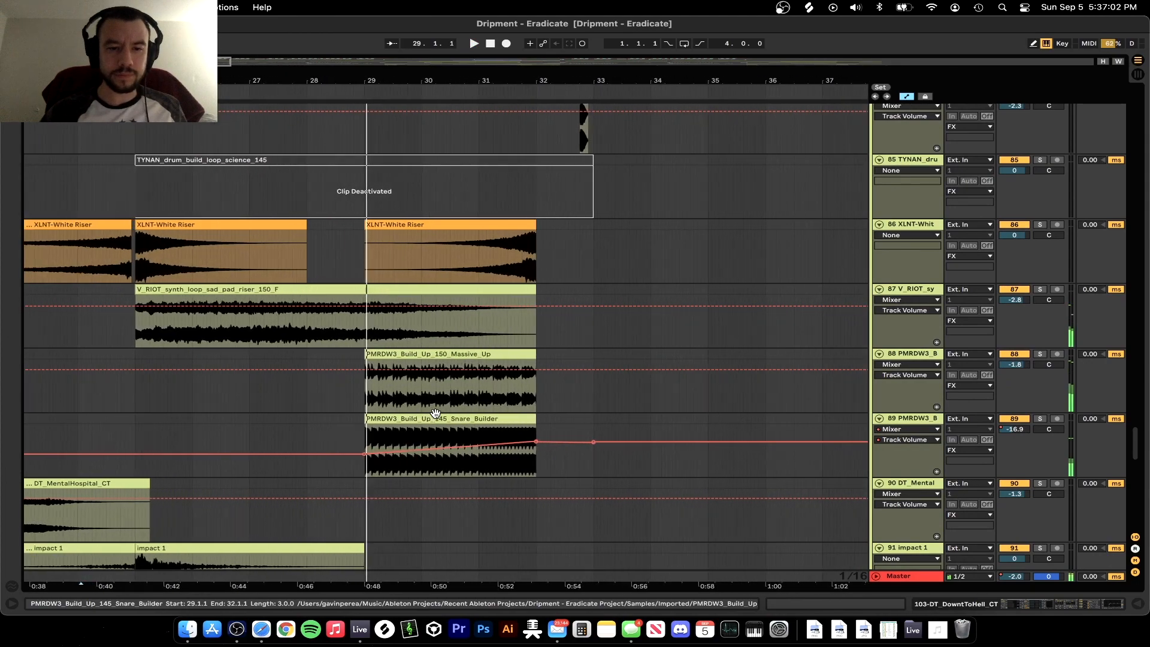
scroll(435, 413, "up", 2)
left_click(1040, 355)
left_click(364, 354)
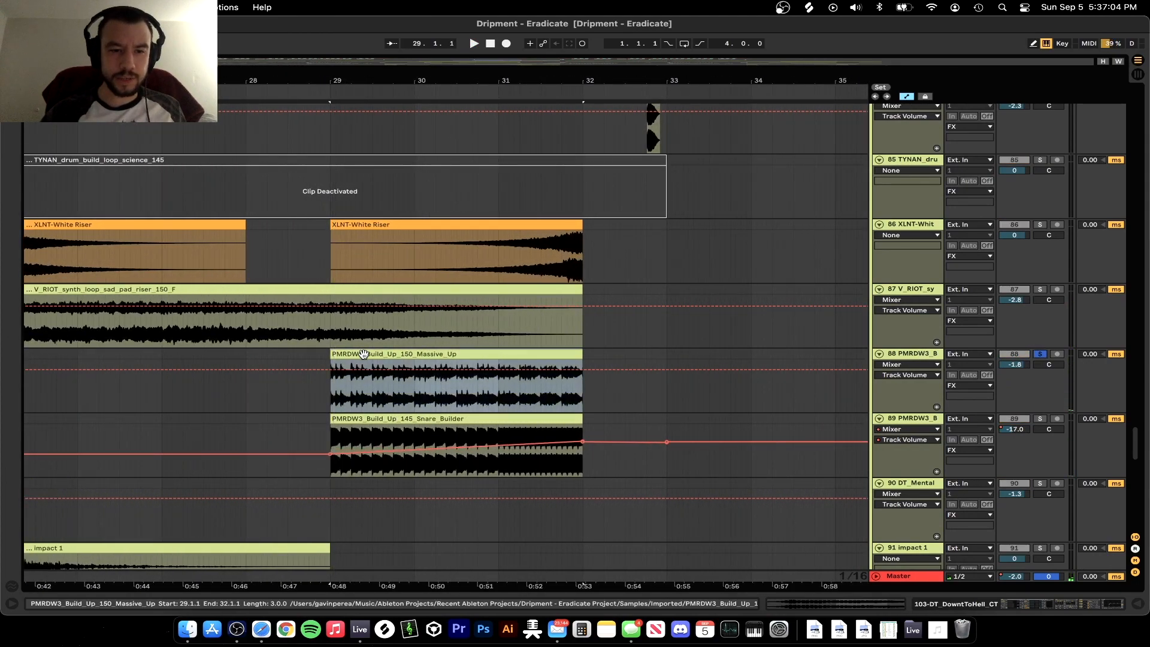
key("space")
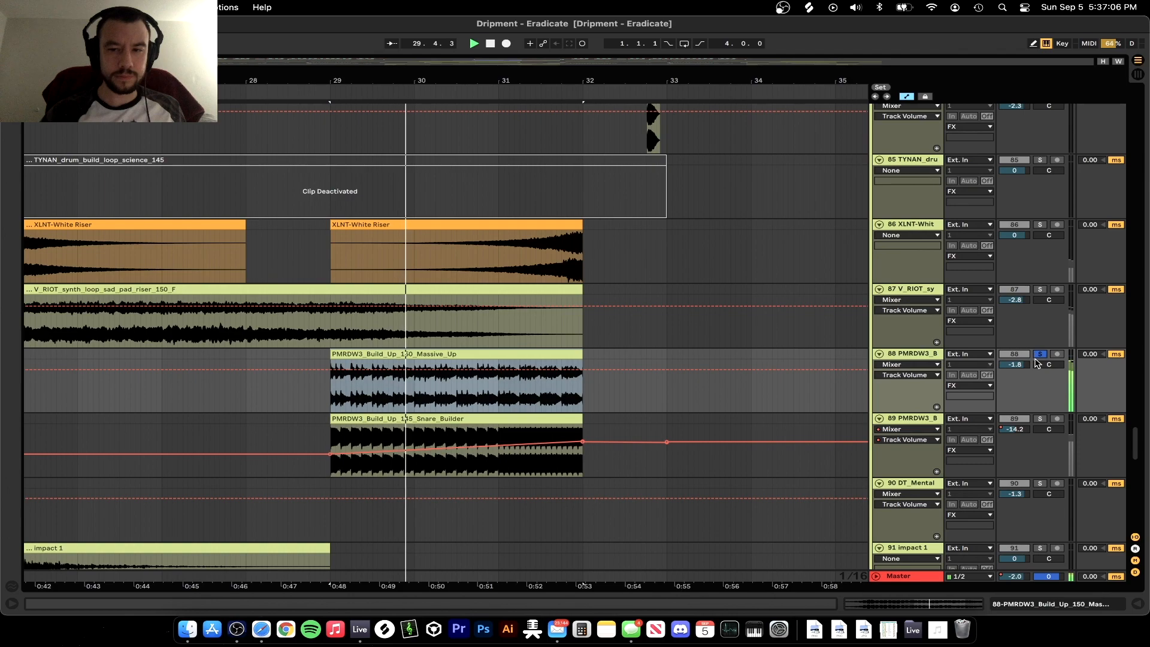
Audition the PMRDW3_Build_Up_145_Snare_Builder clip soloed, checking its track's effect chain and volume automation
scroll(1030, 380, "down", 2)
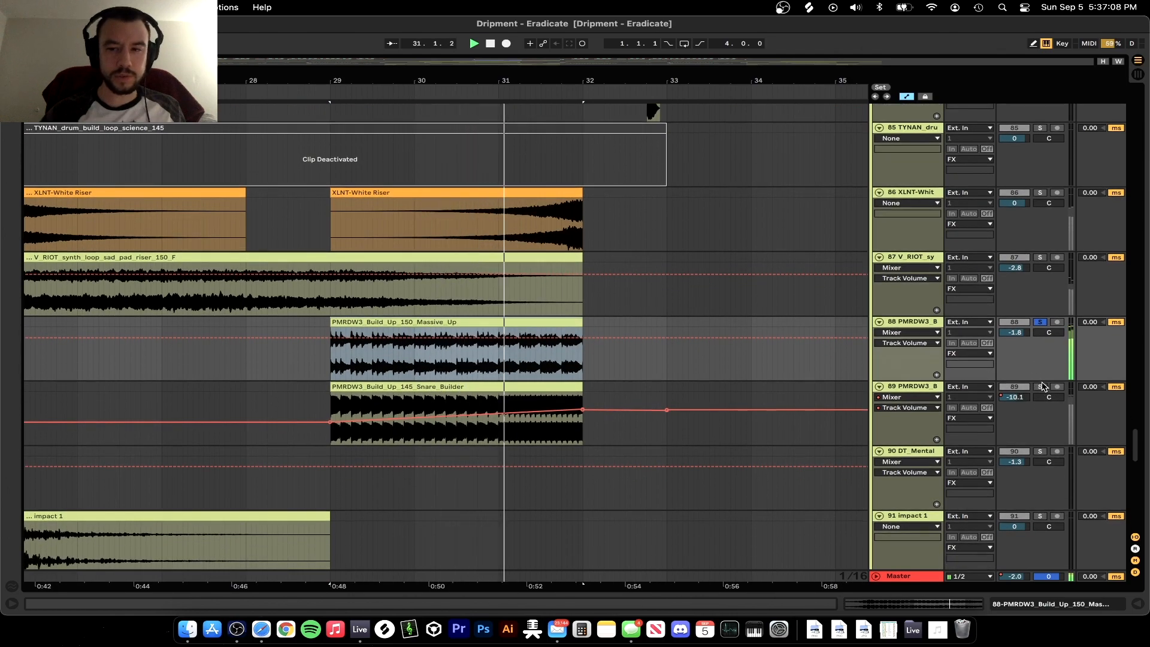
left_click(361, 396)
key("super+alt+l")
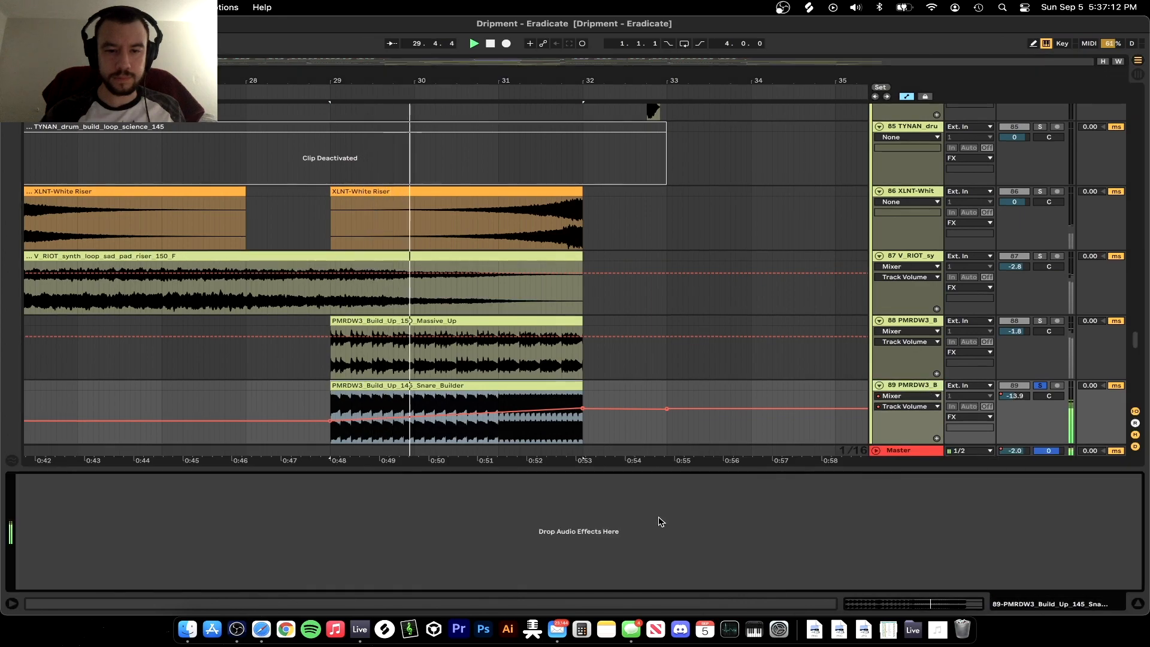
scroll(552, 437, "down", 1)
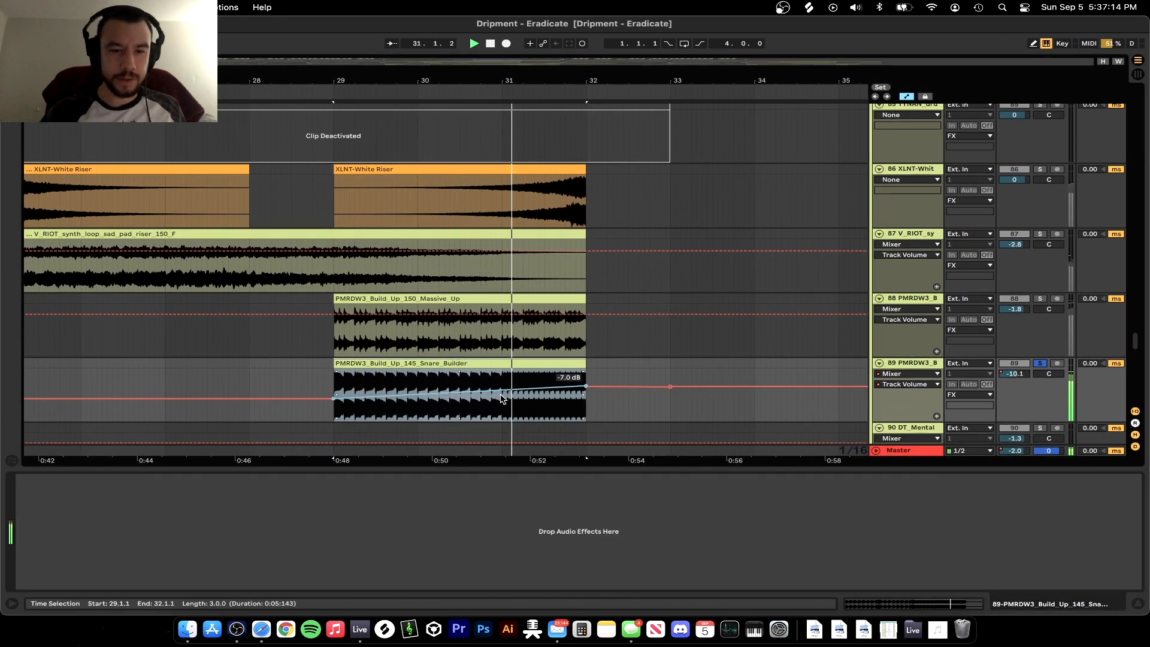
key("space")
key("super+alt+l")
Audition the vocal shout clip on the Predrop track at bar 32 with the track soloed
scroll(554, 466, "down", 3)
scroll(592, 387, "up", 2)
scroll(590, 387, "up", 15)
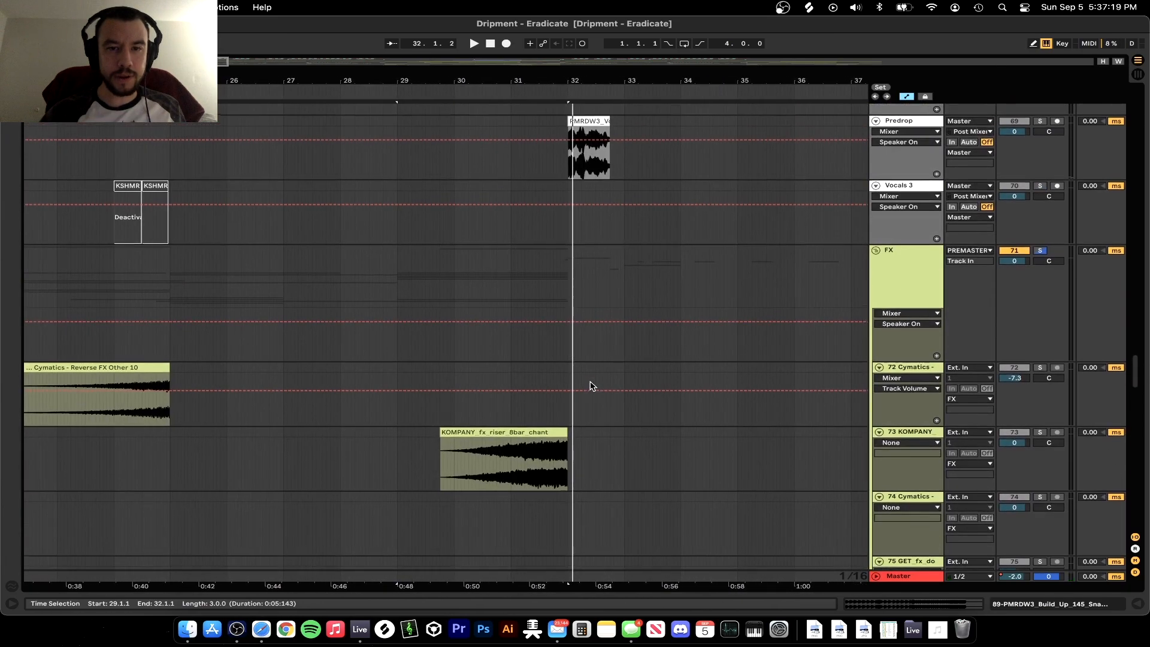
left_click(567, 191)
left_click(628, 190)
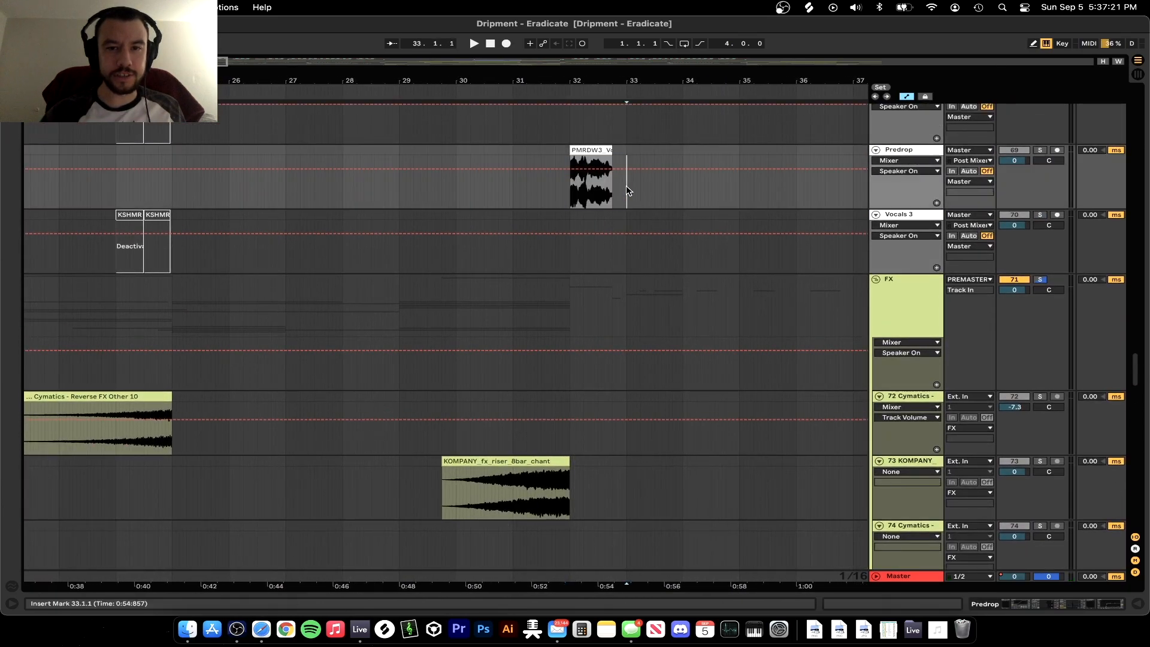
left_click(600, 153)
key("space")
scroll(597, 236, "up", 5)
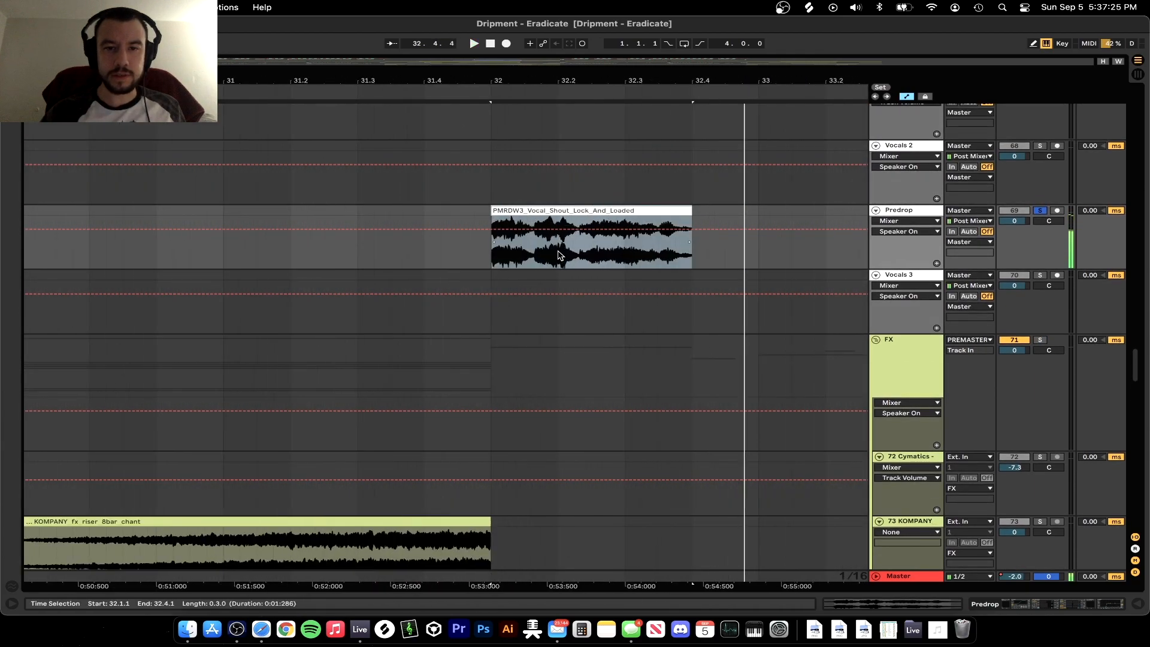
scroll(558, 254, "up", 2)
scroll(575, 264, "up", 3)
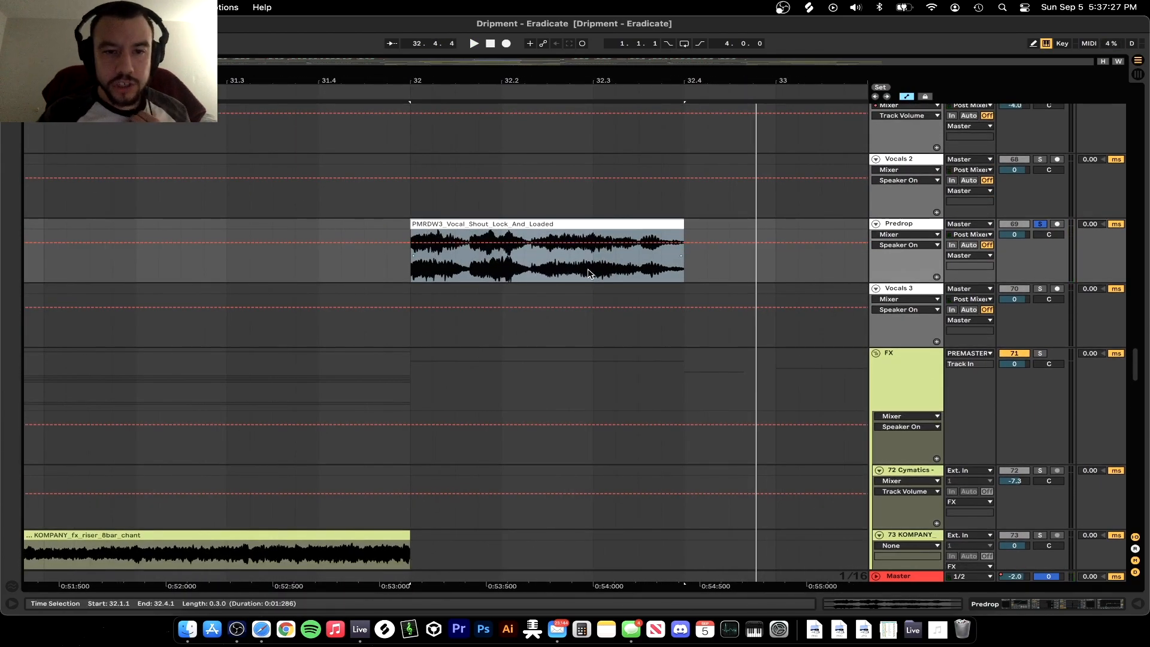
Browse the sample packs folder to locate the Riddim Dubstep Weapons packs
key("super+alt+b")
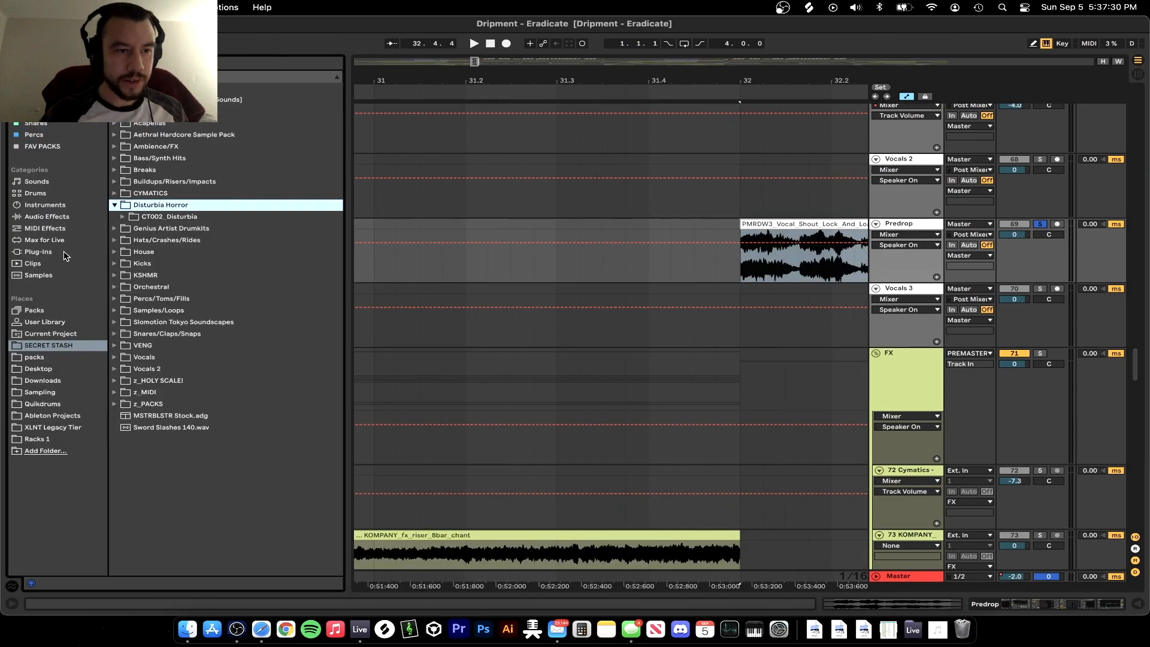
left_click(39, 252)
left_click(51, 345)
left_click(72, 335)
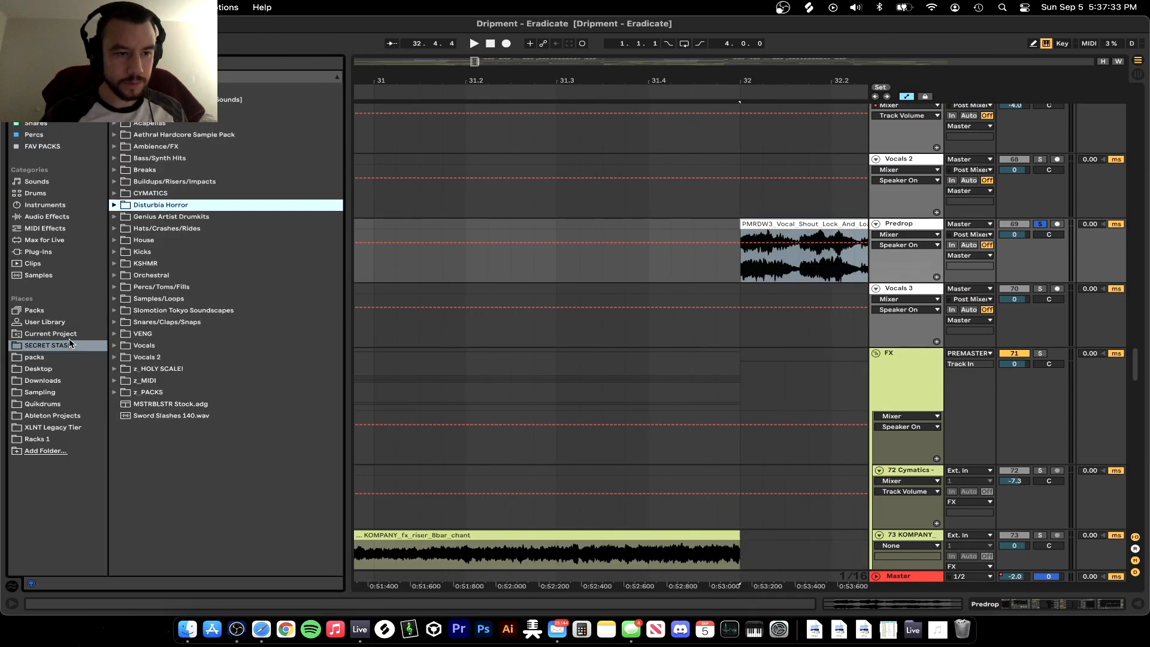
left_click(52, 358)
scroll(190, 353, "down", 20)
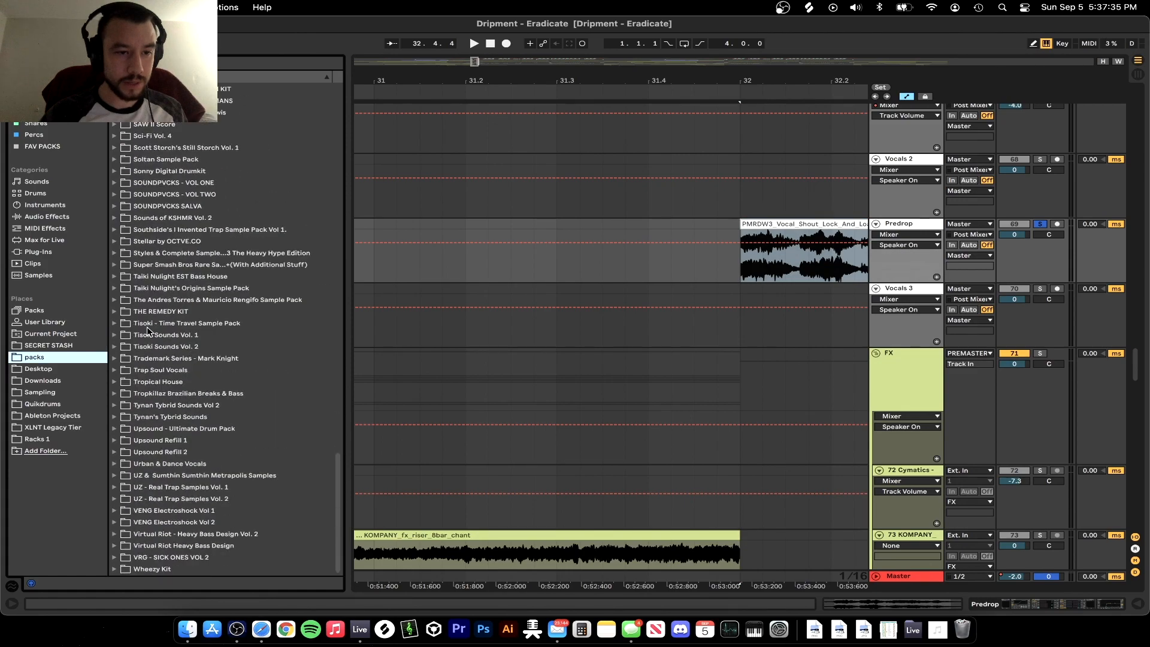
scroll(140, 325, "up", 7)
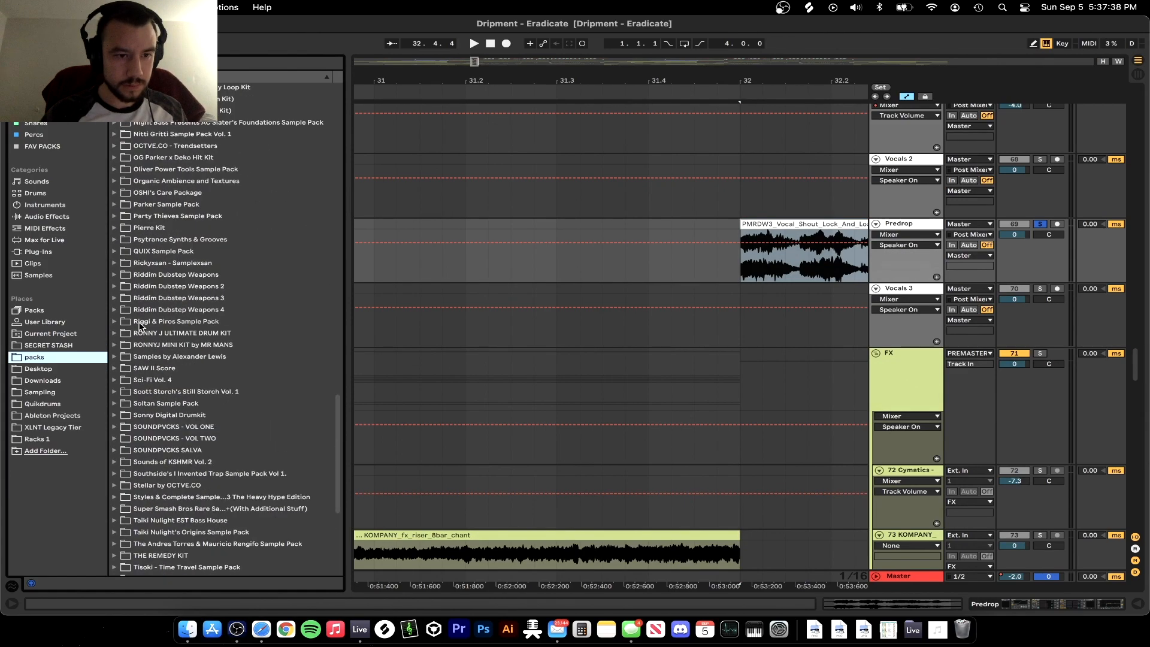
left_click(114, 287)
left_click(125, 288)
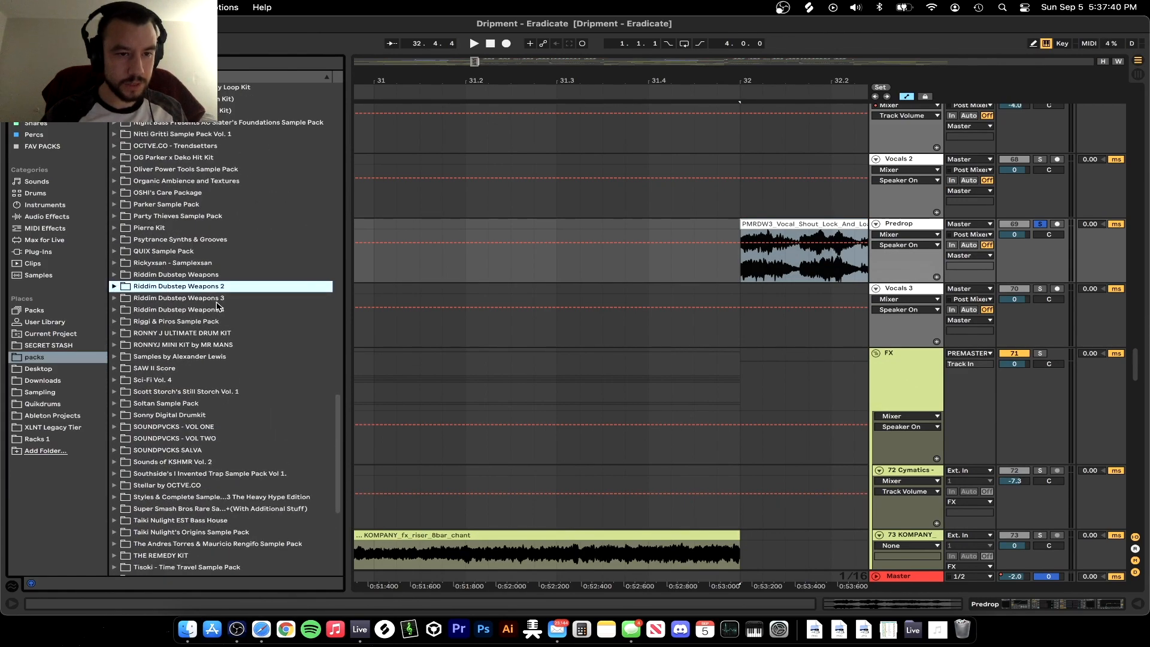
scroll(617, 248, "down", 3)
Clear the Predrop solo and play the full mix from 31.2.2 through the vocal shout into bar 33
left_click(559, 274)
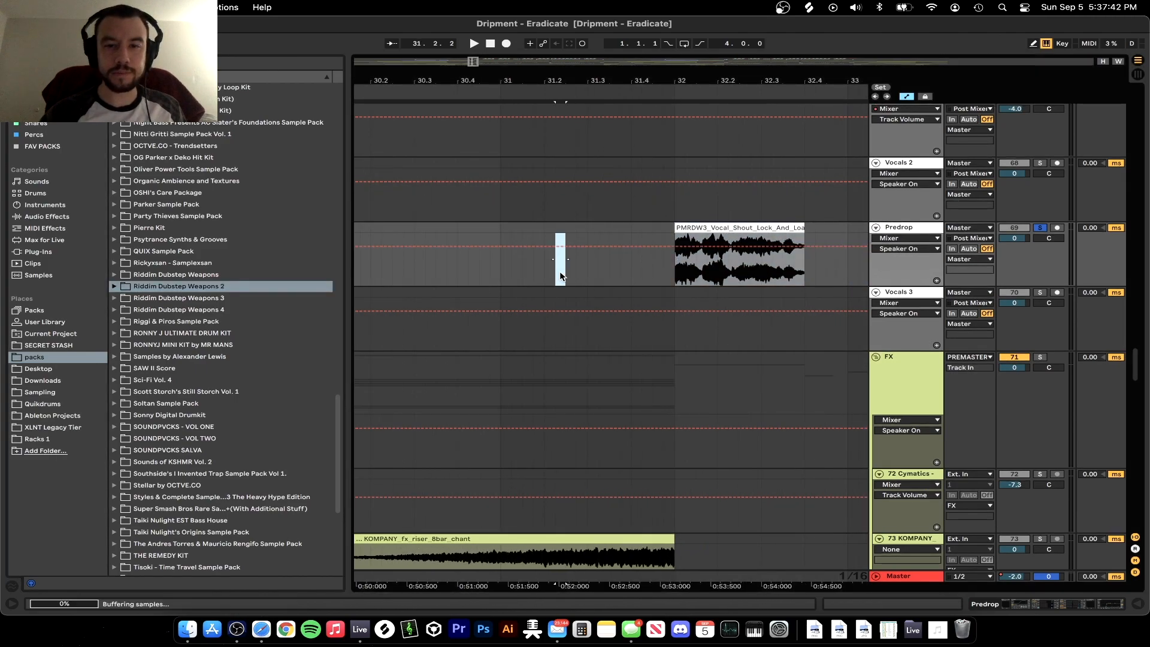
key("space")
scroll(688, 244, "up", 2)
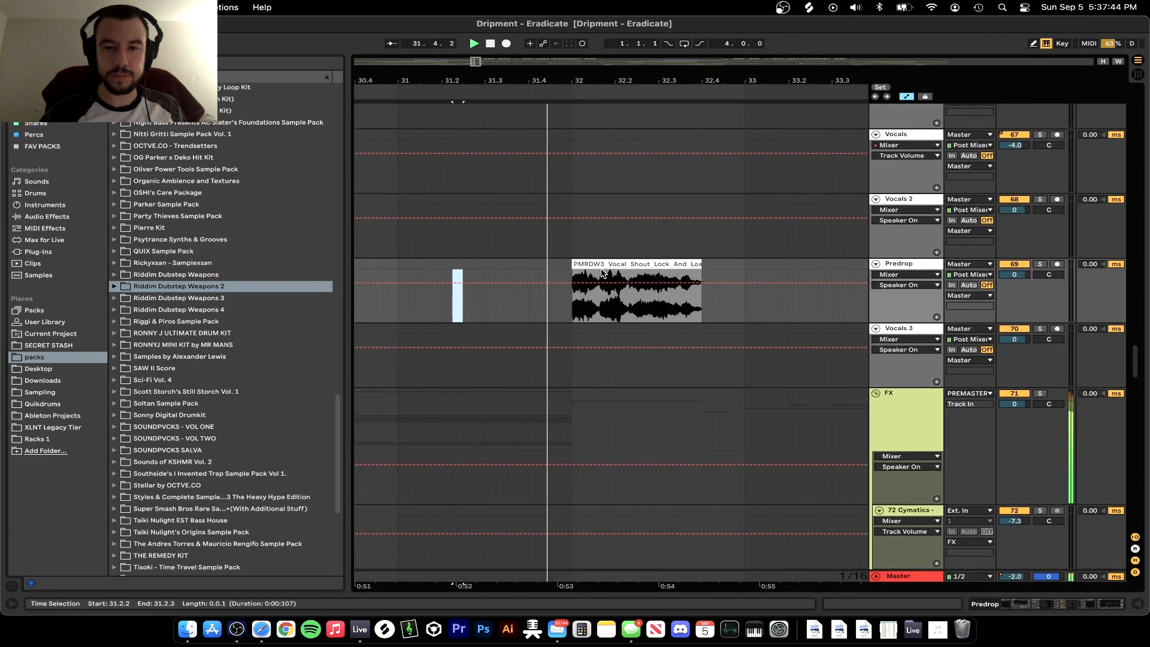
scroll(687, 244, "up", 1)
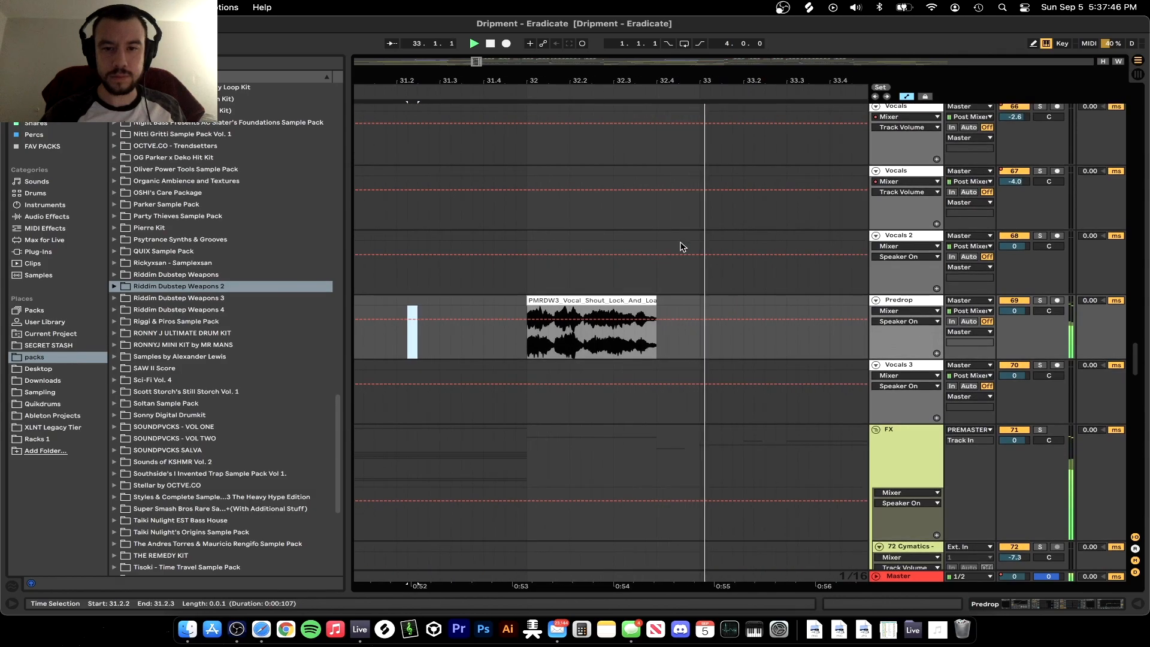
scroll(620, 258, "up", 5)
scroll(619, 258, "up", 4)
key("space")
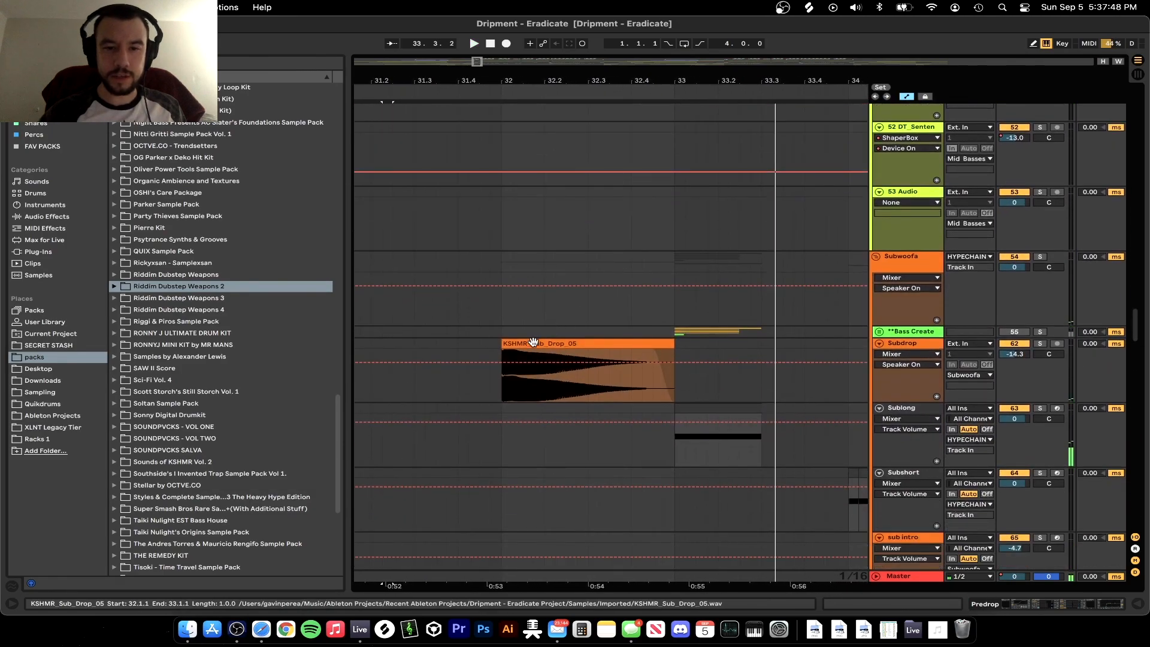
Audition the KSHMR_Sub_Drop_05 clip at bar 32 with the Subdrop track soloed, and examine the clip's end
left_click(534, 341)
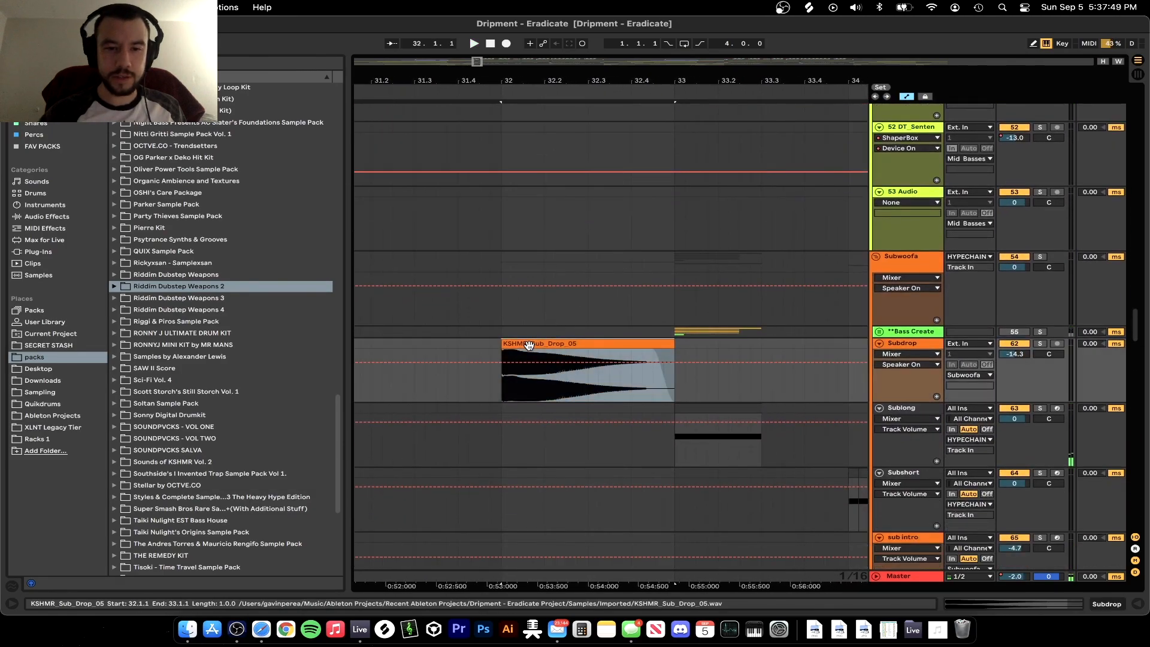
left_click(1044, 346)
key("space")
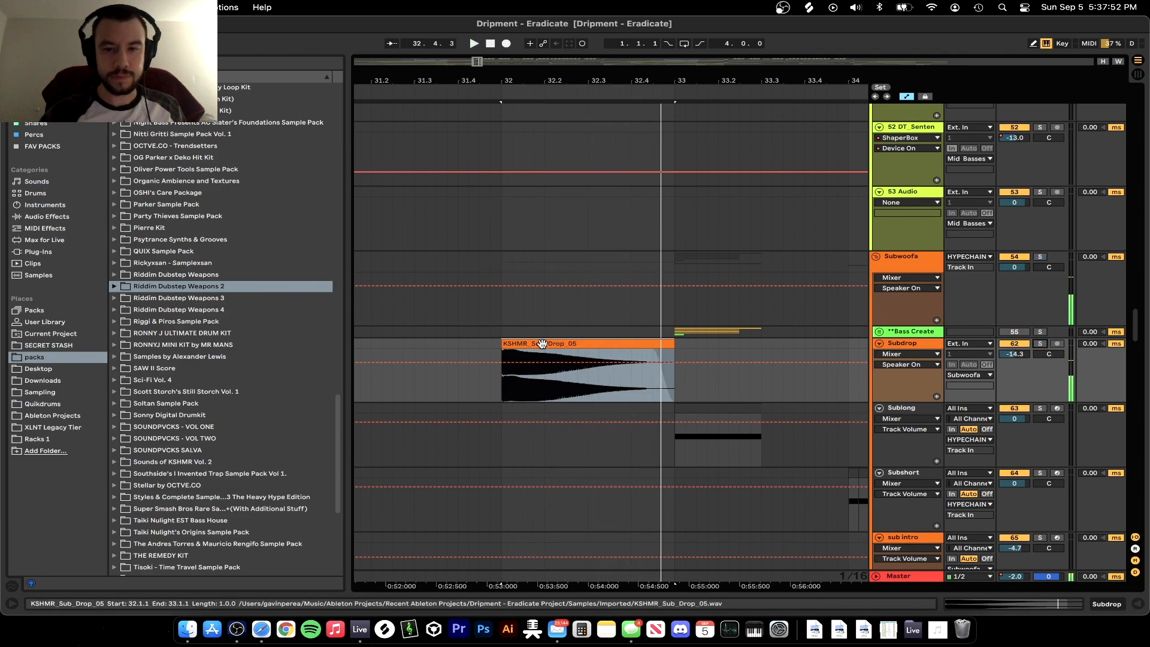
mouse_move(675, 345)
left_mouse_down()
mouse_move(807, 346)
mouse_move(642, 353)
mouse_move(677, 352)
left_mouse_up()
Play the full mix from the PMRDW3 Kick Jet clip at bar 32 on the upper Kick track
scroll(625, 356, "up", 20)
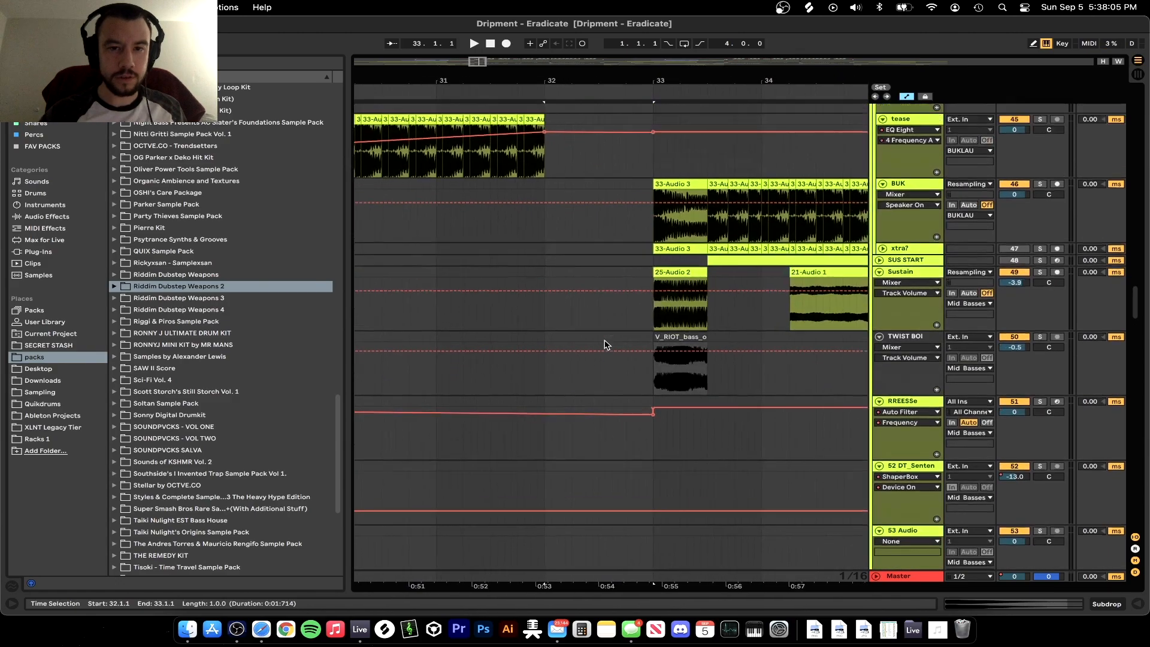
scroll(607, 344, "up", 3)
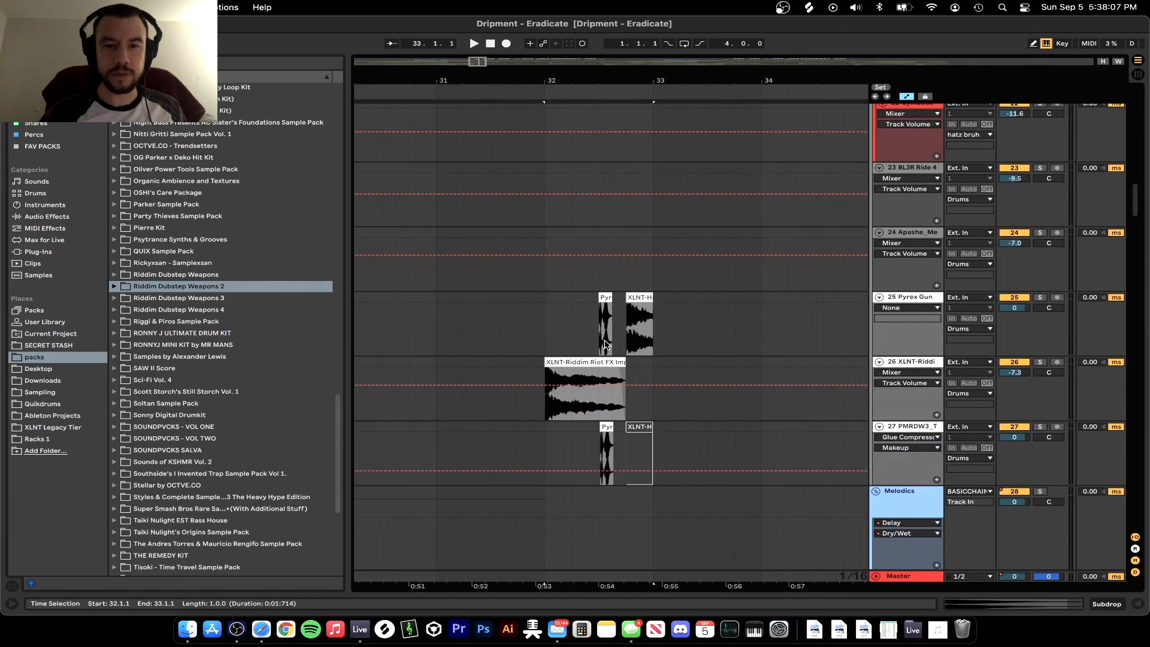
scroll(596, 288, "down", 2)
scroll(597, 288, "up", 20)
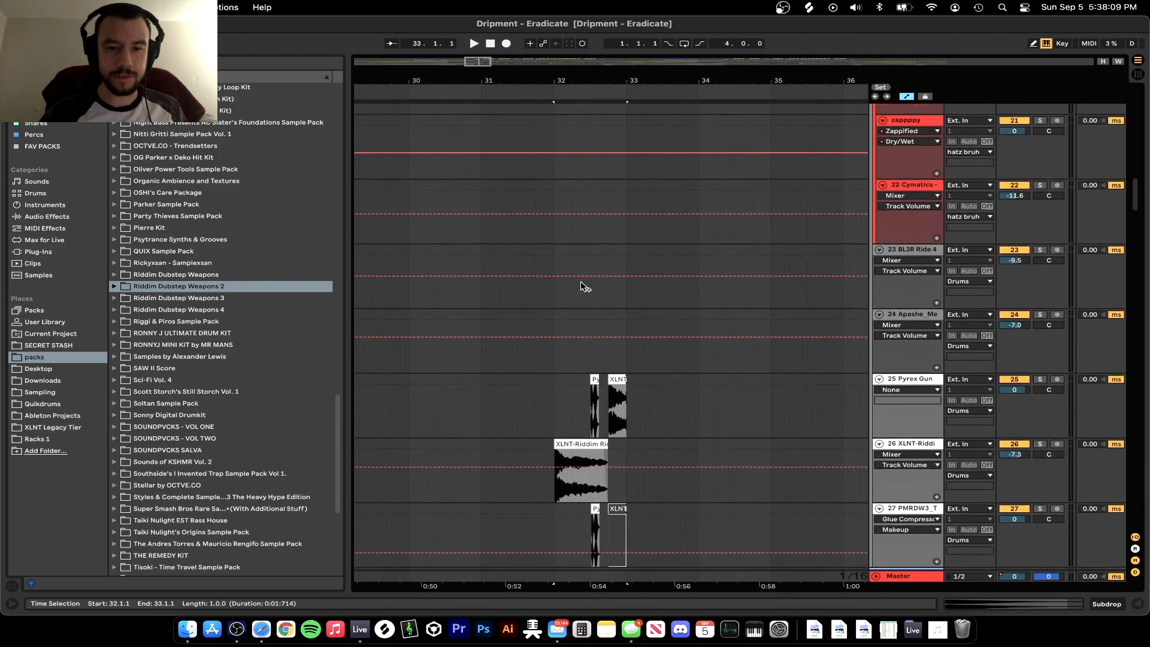
scroll(563, 353, "up", 5)
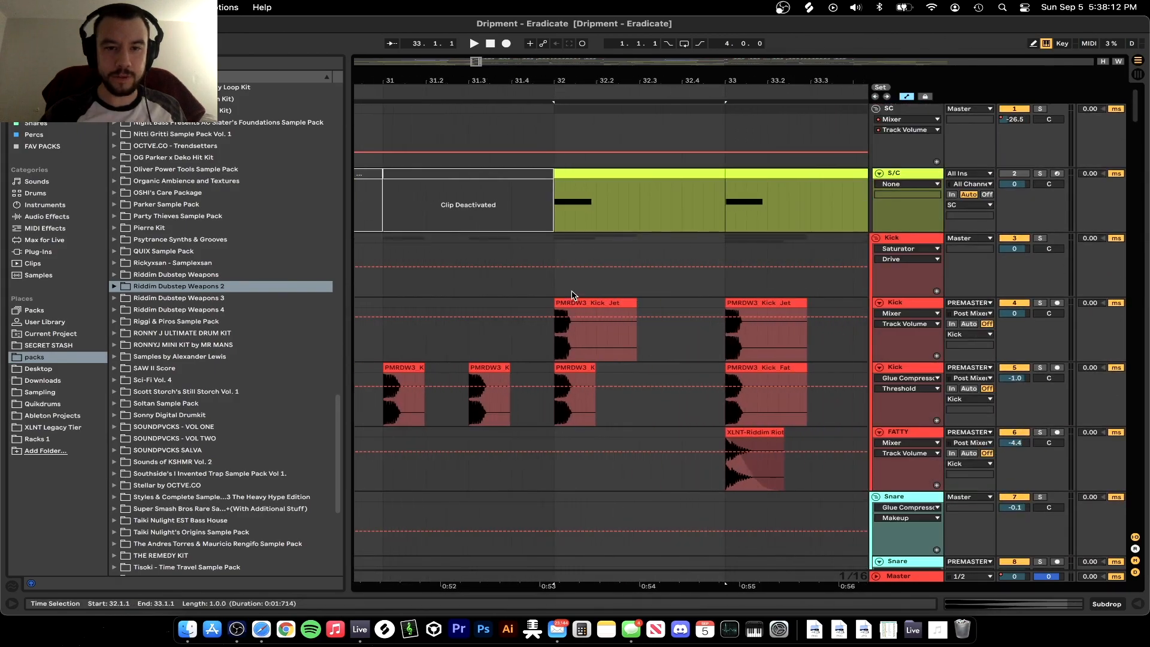
left_click(570, 300)
left_click(562, 311)
key("space")
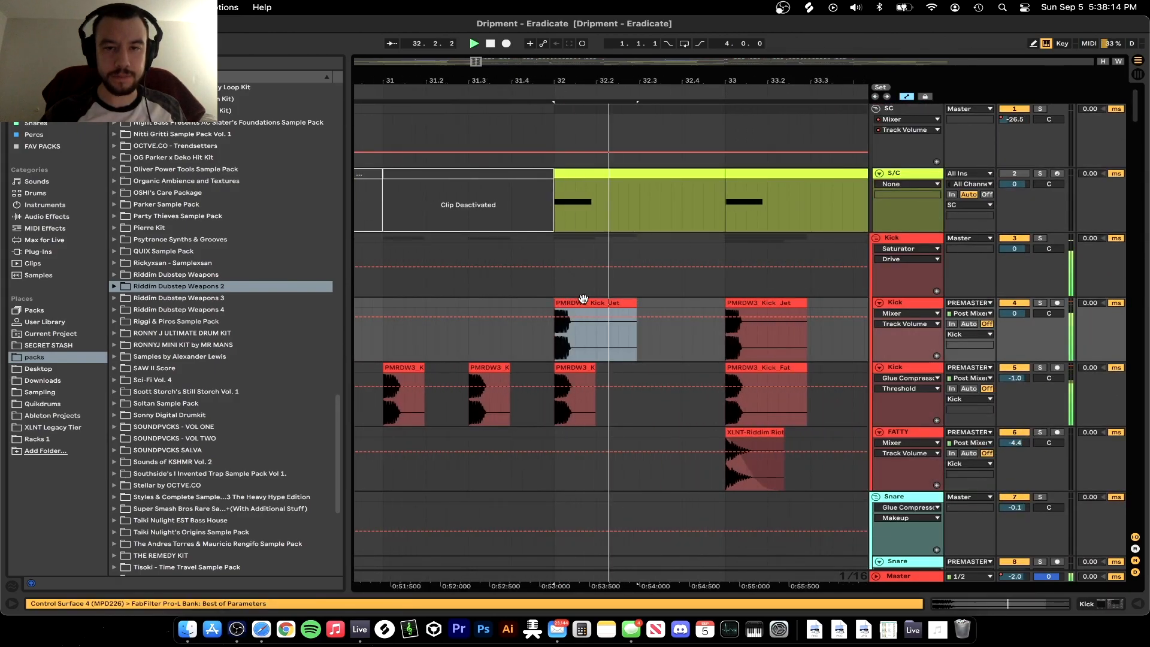
Audition the XLNT-Riddim Riot FX Impact 05 clip and the two Pyrex clips in bar 32, each with its track soloed
scroll(575, 306, "right", 3)
scroll(584, 300, "down", 20)
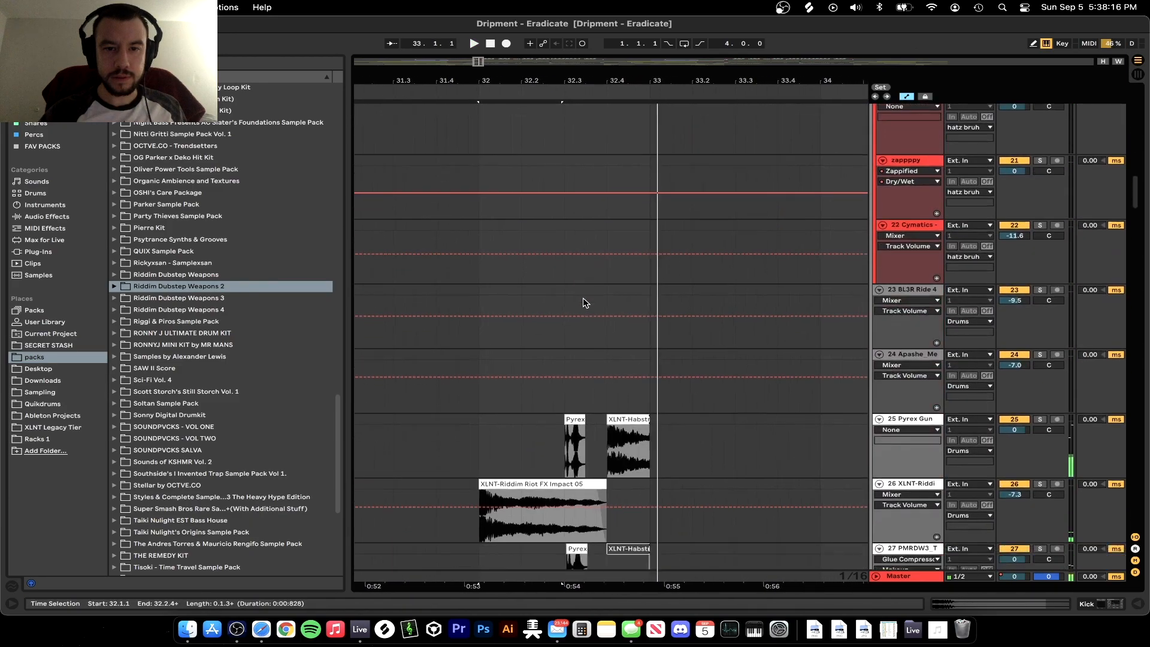
left_click(572, 254)
key("space")
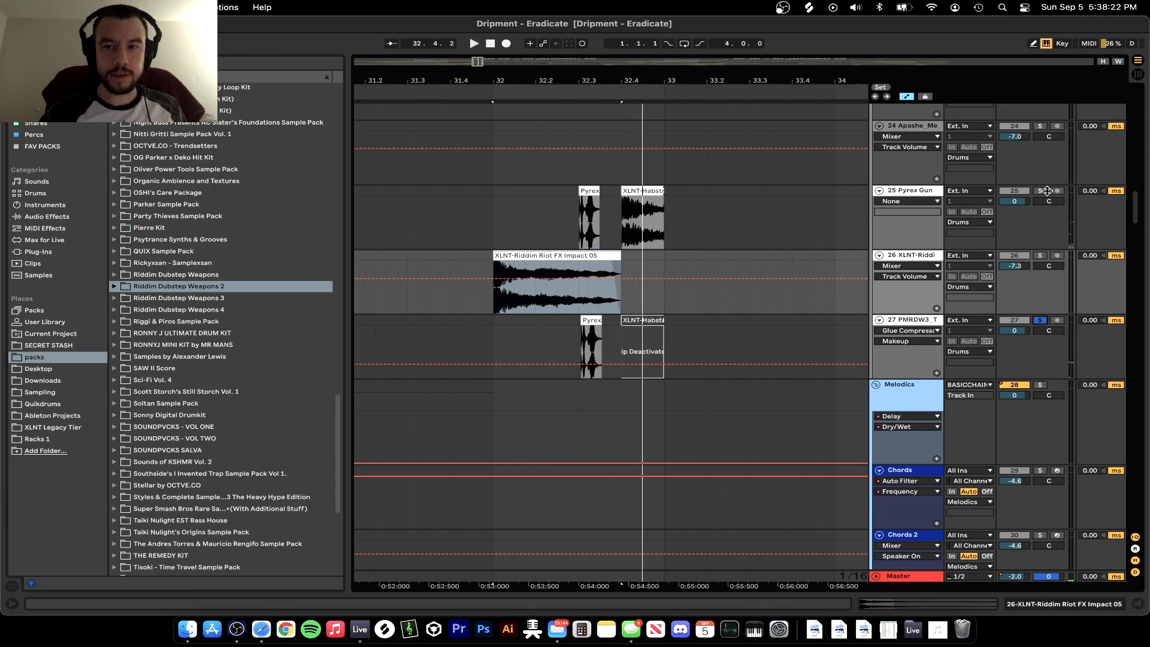
left_click(595, 320)
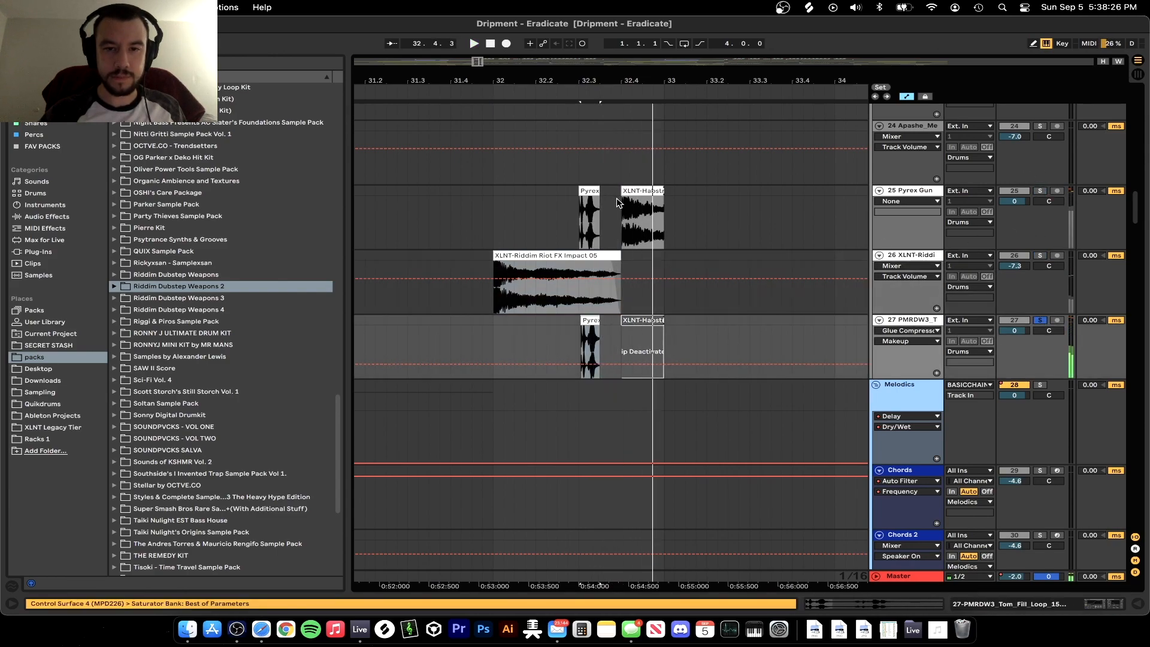
left_click(591, 191)
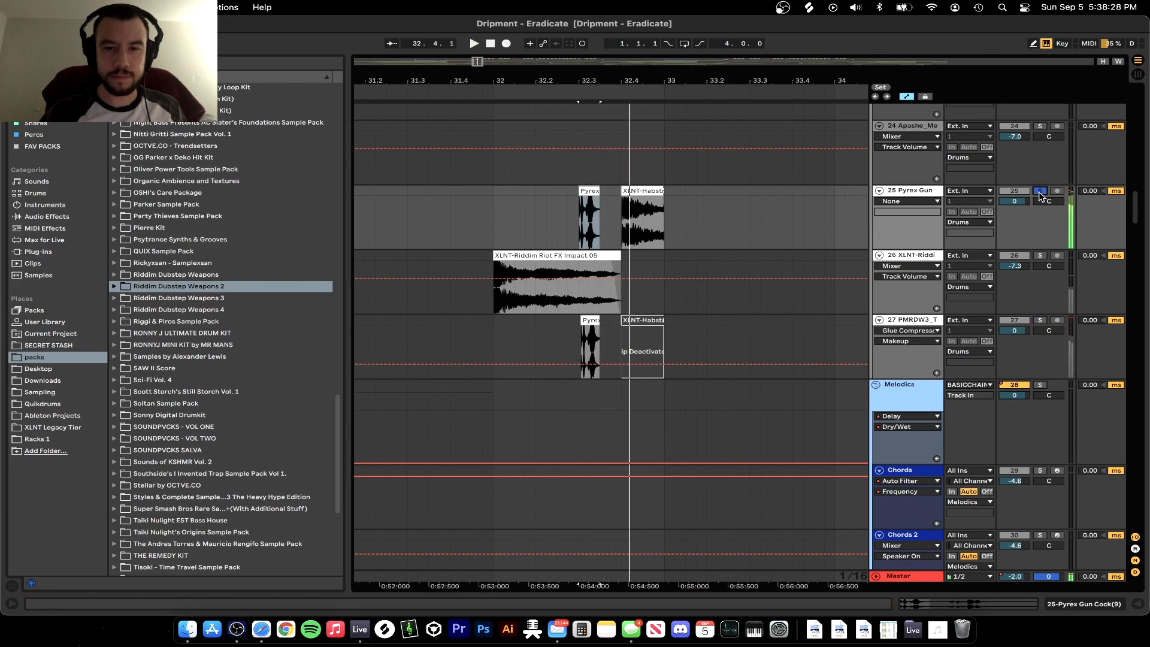
Audition the XLNT-Habstrakt Tom Gun Fill clip with the Pyrex Gun track soloed, and play the full mix from bar 32
left_click(642, 212)
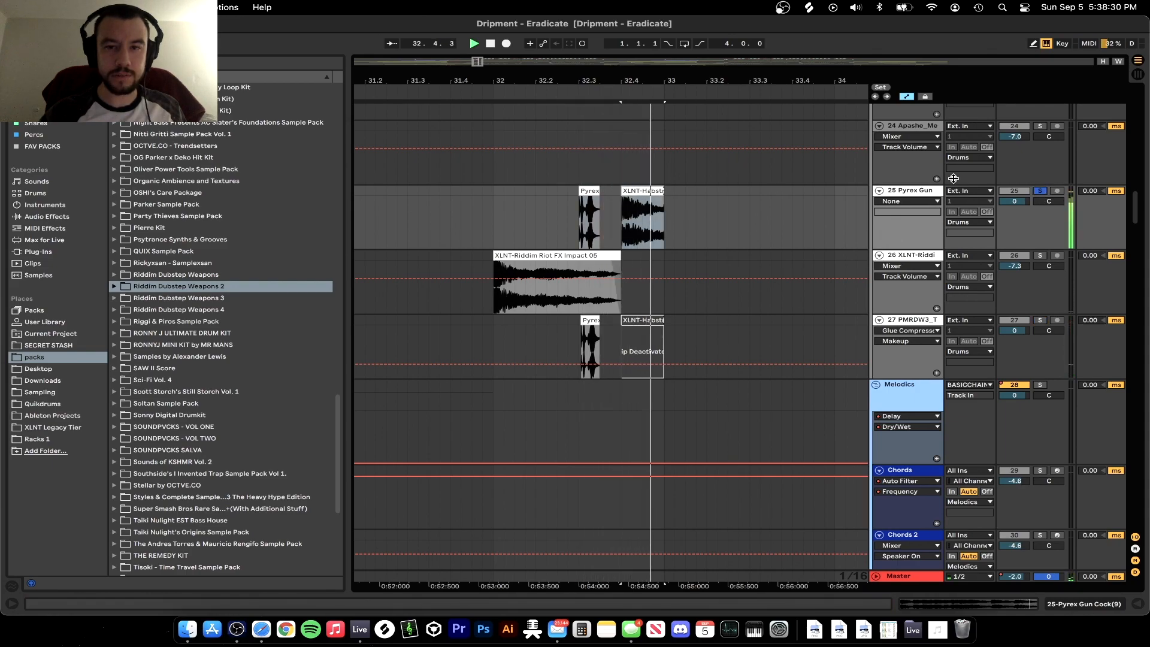
left_click(494, 220)
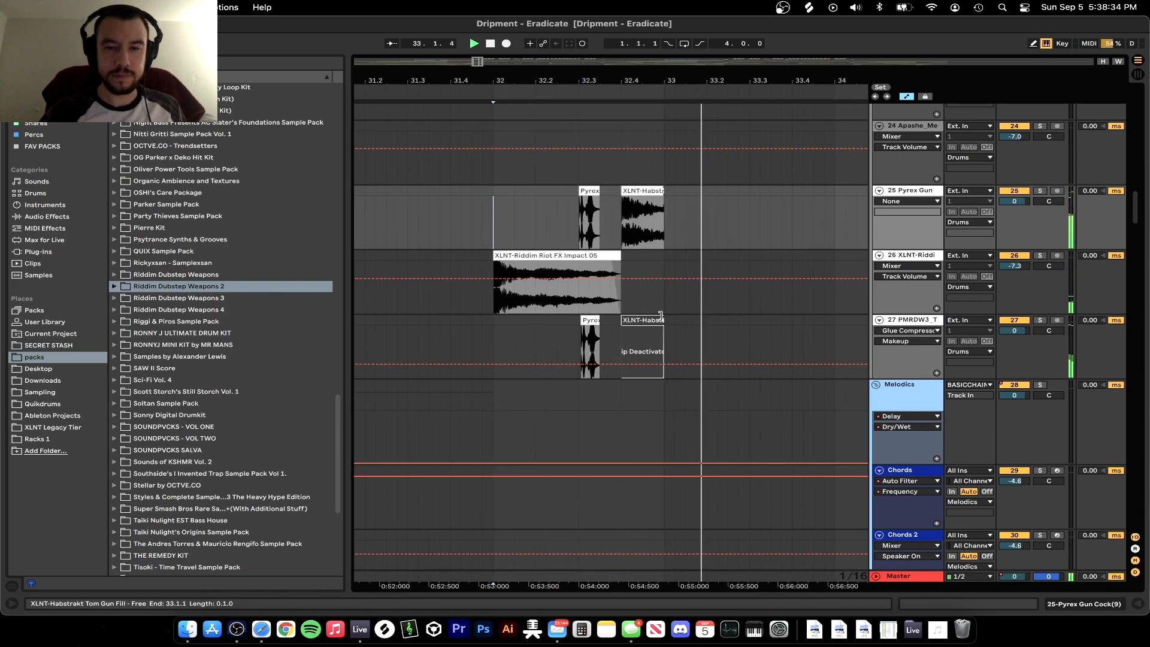
scroll(662, 318, "down", 3)
scroll(663, 318, "up", 10)
scroll(665, 321, "up", 5)
scroll(585, 226, "down", 5)
key("space")
Play the full mix of the drop from 33.1.1 through to bar 34, with the Kick tracks in view
left_click(579, 220)
scroll(579, 220, "up", 10)
left_click(604, 256)
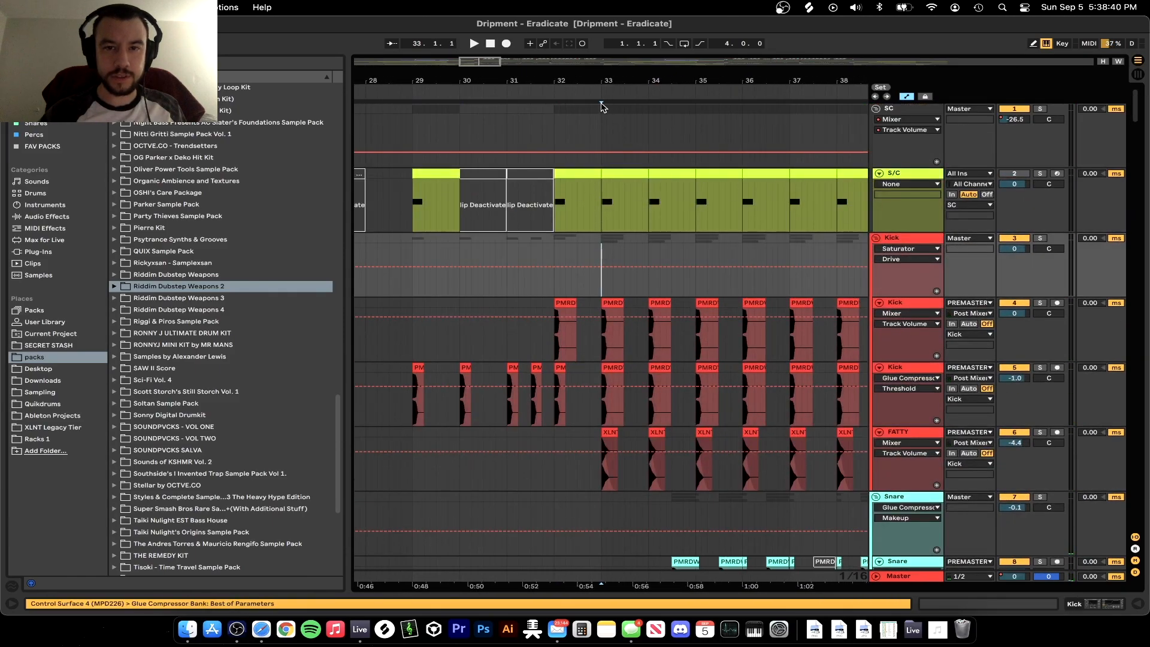
scroll(615, 215, "down", 1)
left_click(599, 247)
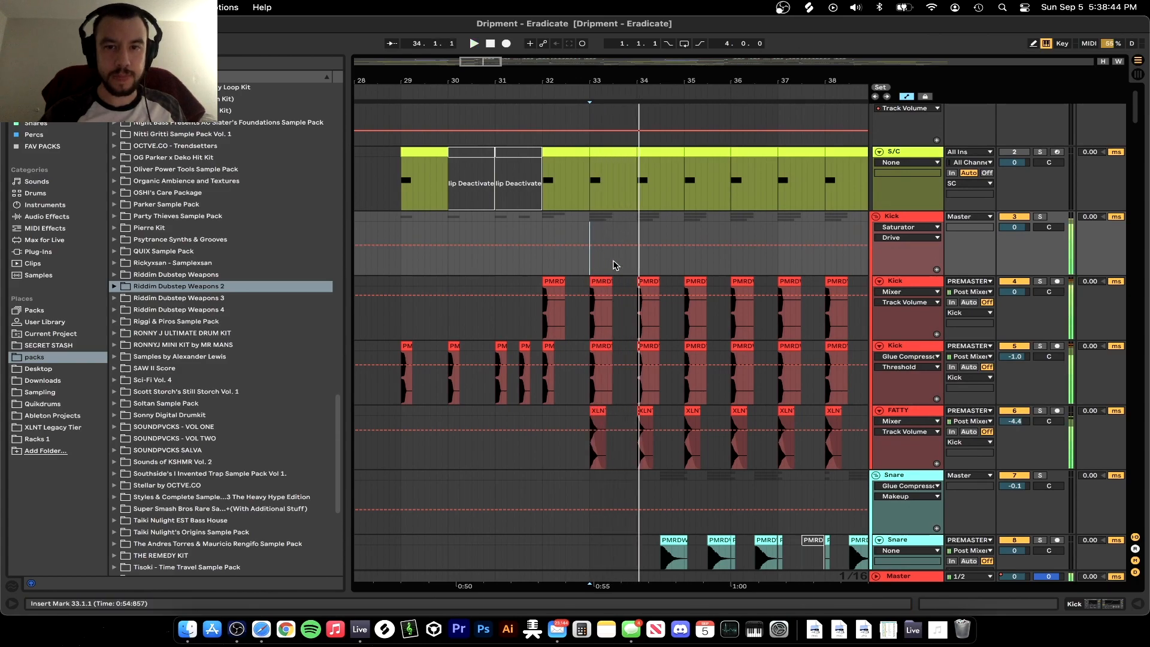
Hide the browser to widen the arrangement, and replay the opening of the drop from 33.1.1
scroll(615, 266, "down", 3)
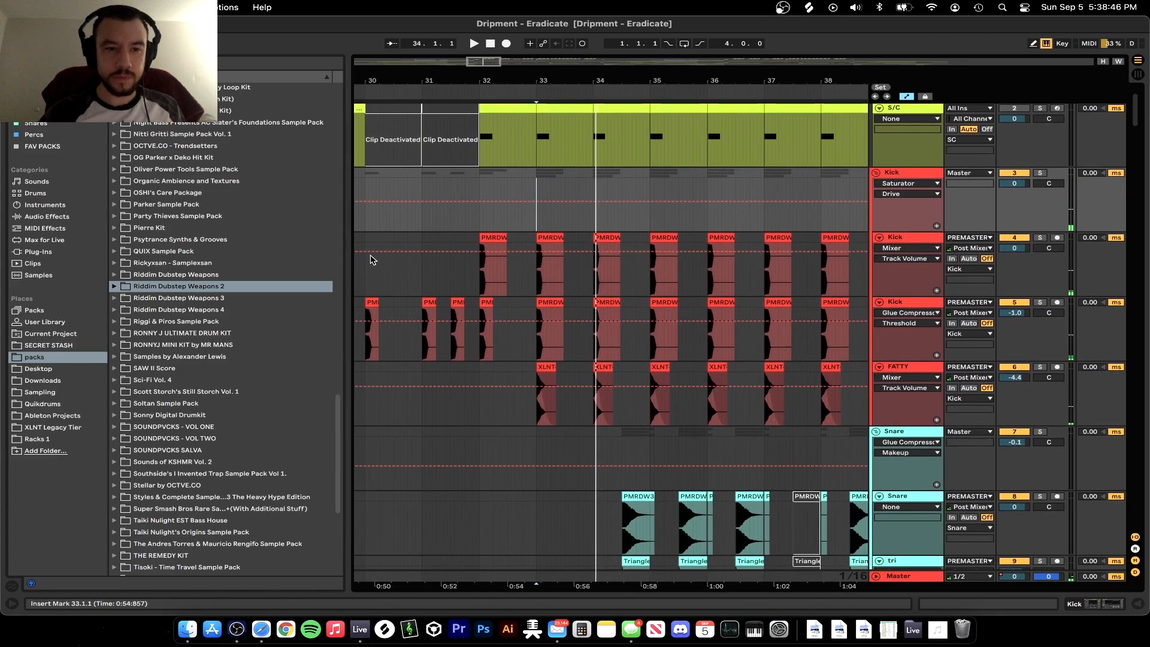
left_click_drag(347, 257, 339, 259)
scroll(300, 324, "down", 2)
scroll(300, 323, "up", 3)
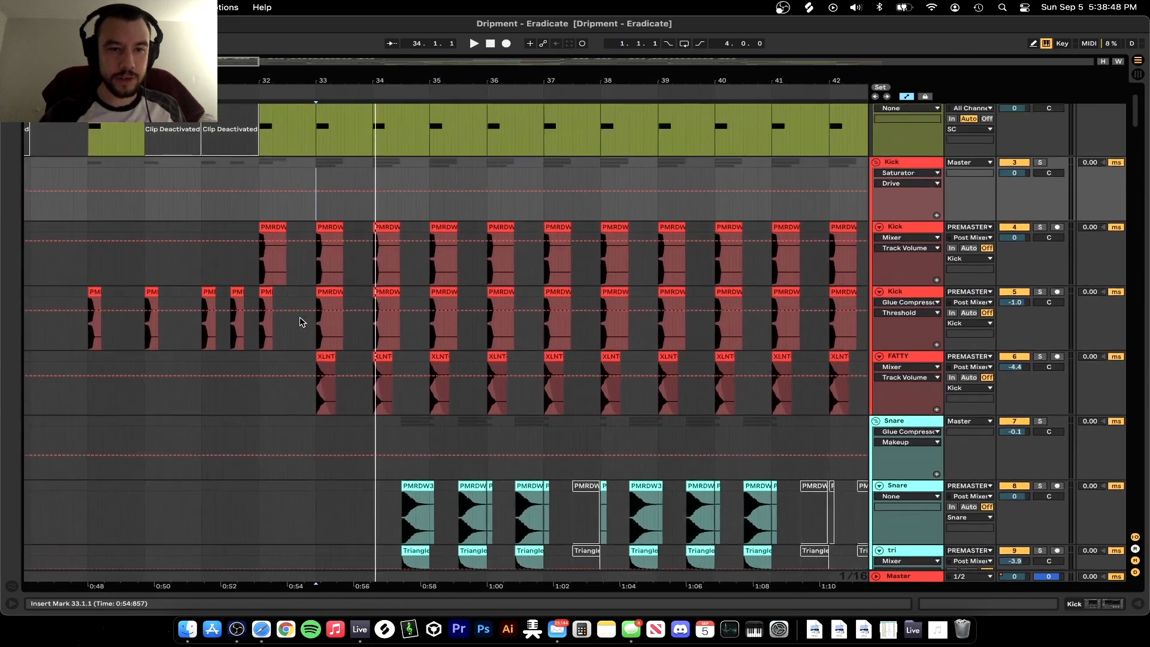
left_click(316, 218)
key("space")
key("space")
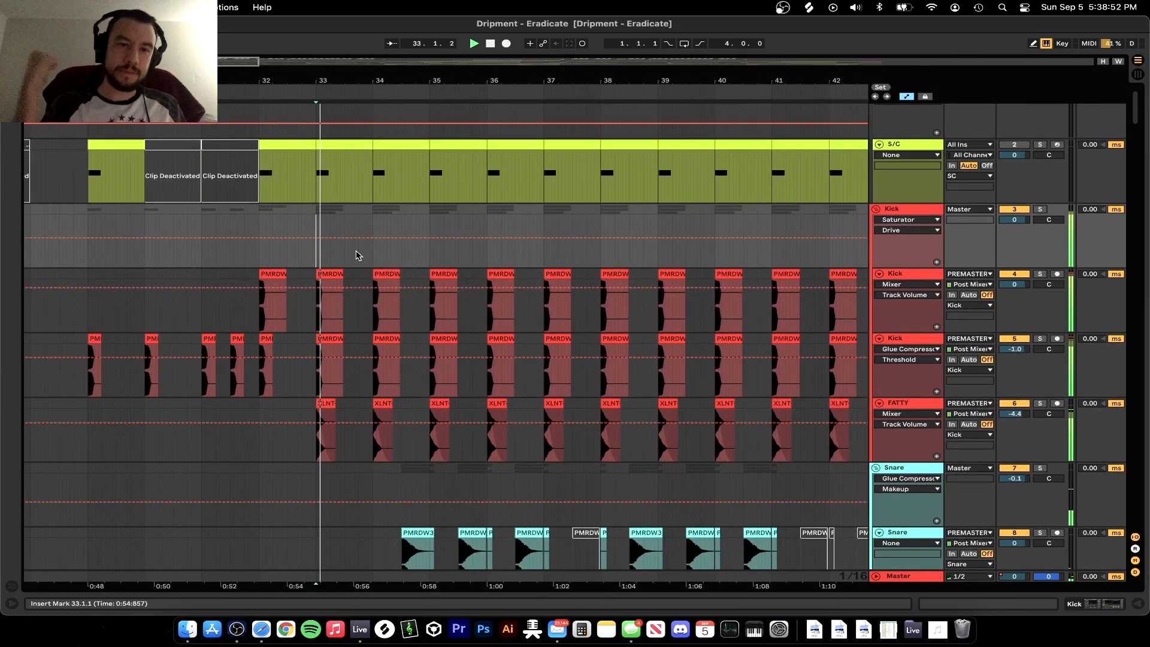
key("space")
Audition the V_RIOT_bass_one_shot clip at bar 33 with the TWIST BOI track soloed
scroll(356, 255, "down", 15)
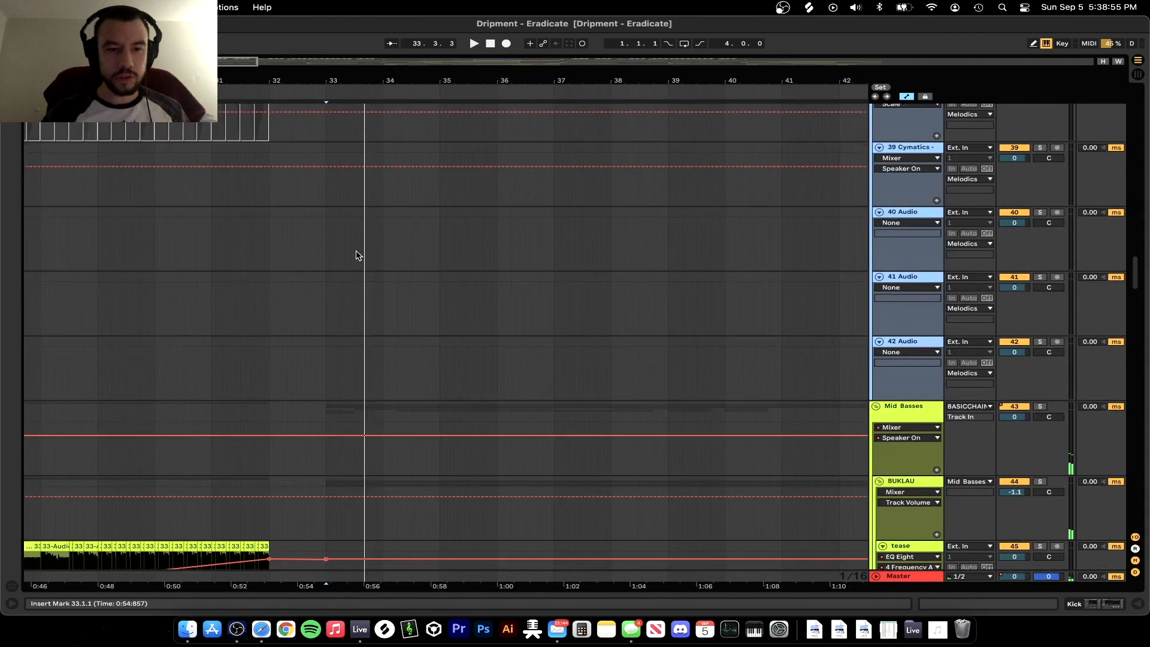
scroll(356, 250, "up", 5)
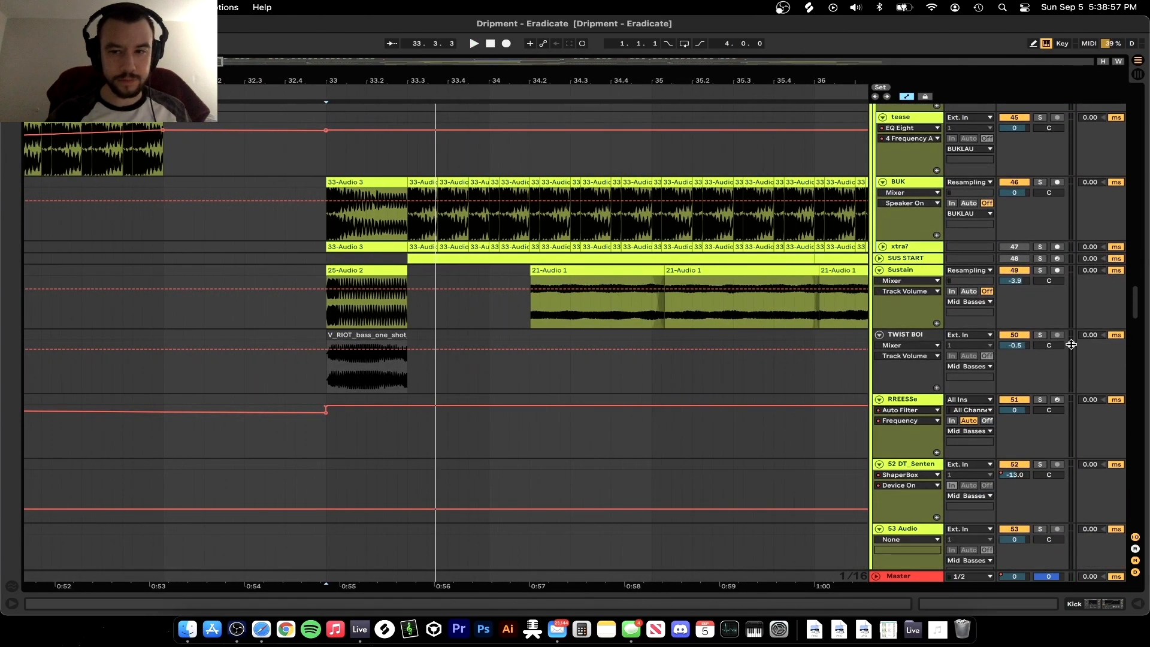
left_click(1040, 337)
left_click(378, 339)
key("space")
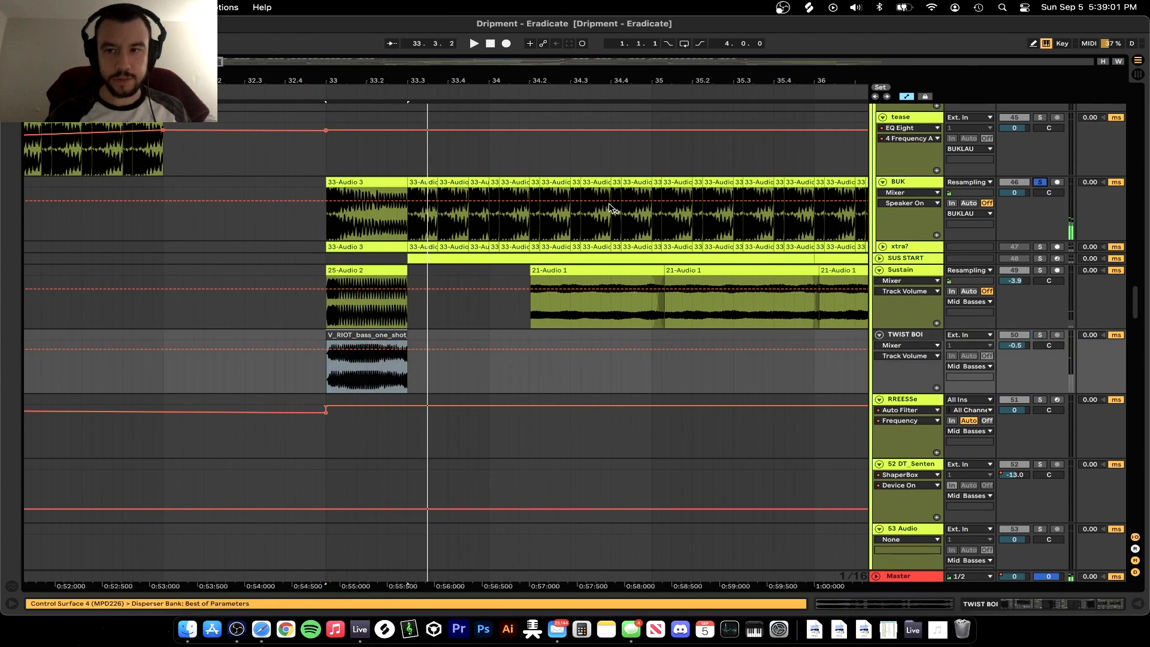
Audition the 33-Audio 3 clip on BUK and the 25-Audio 2 clip on Sustain at bar 33, each with its track soloed
left_click(354, 183)
key("space")
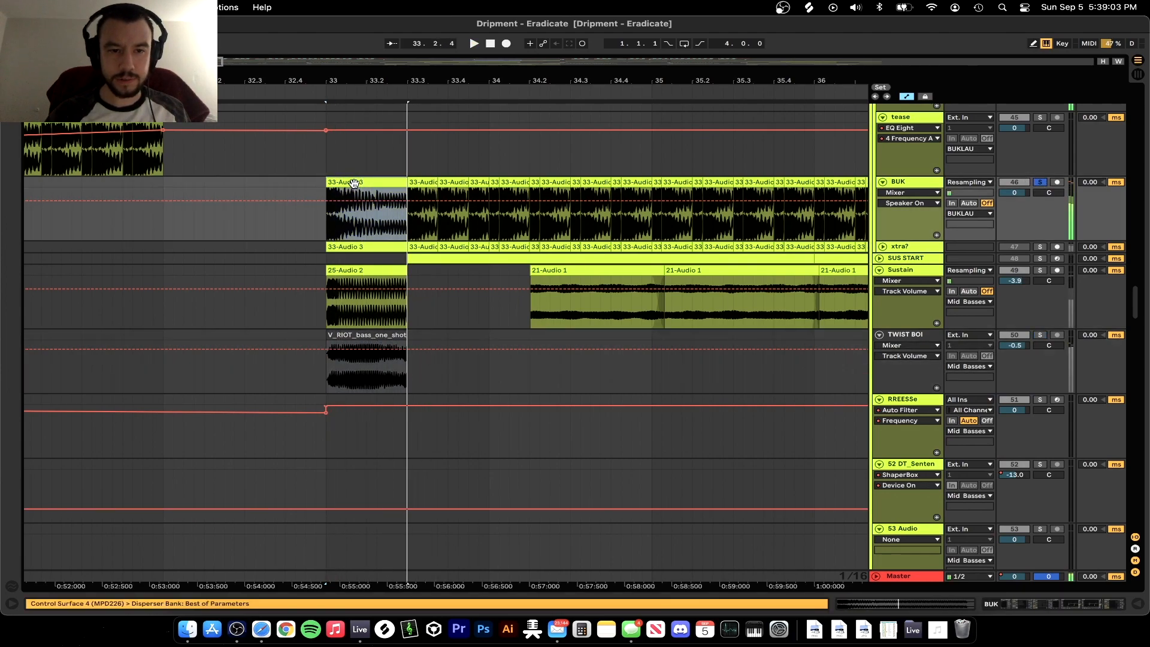
left_click(1040, 271)
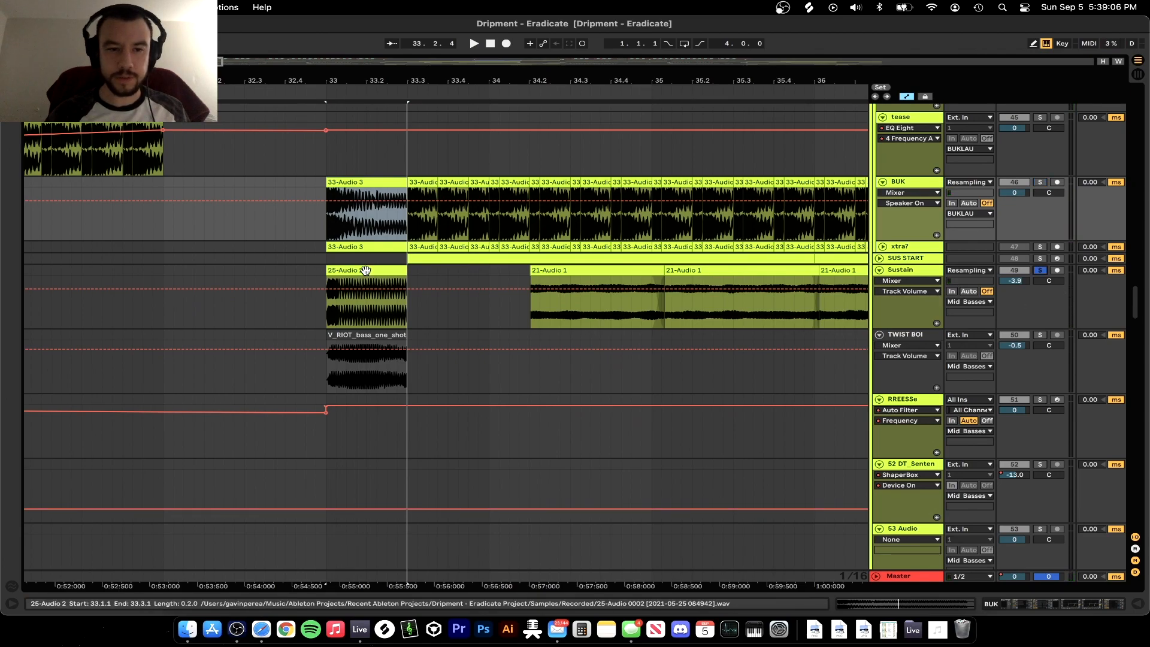
left_click(366, 270)
key("space")
Audition the Sublong MIDI clip at bar 33 with its track soloed
scroll(462, 314, "down", 15)
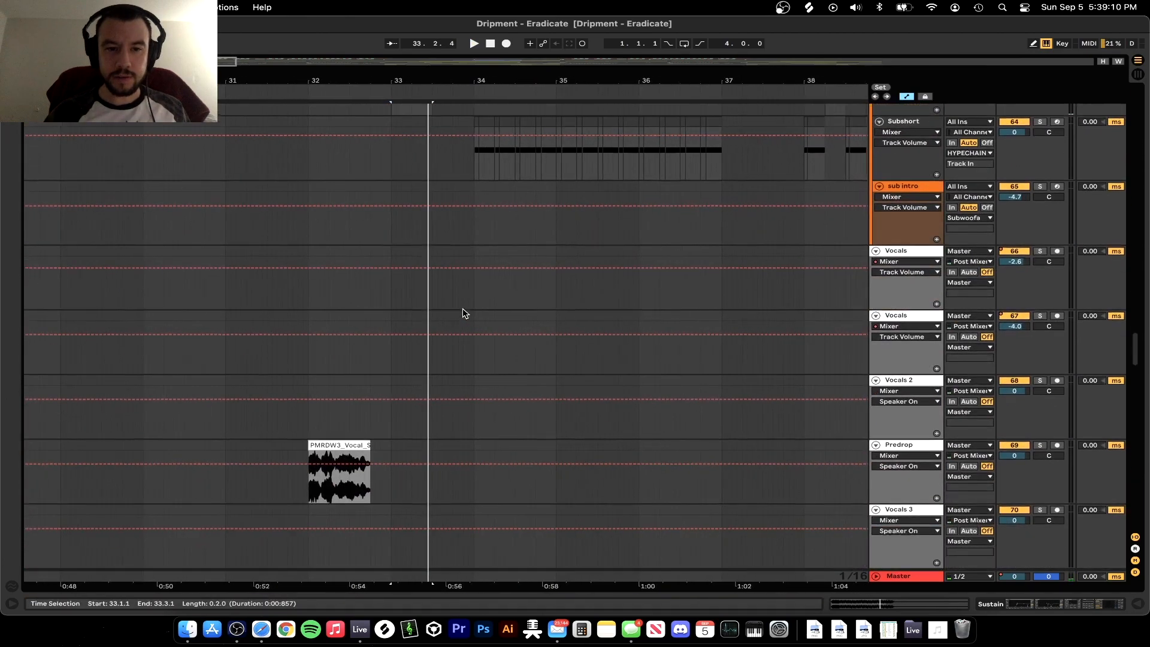
left_click(1040, 306)
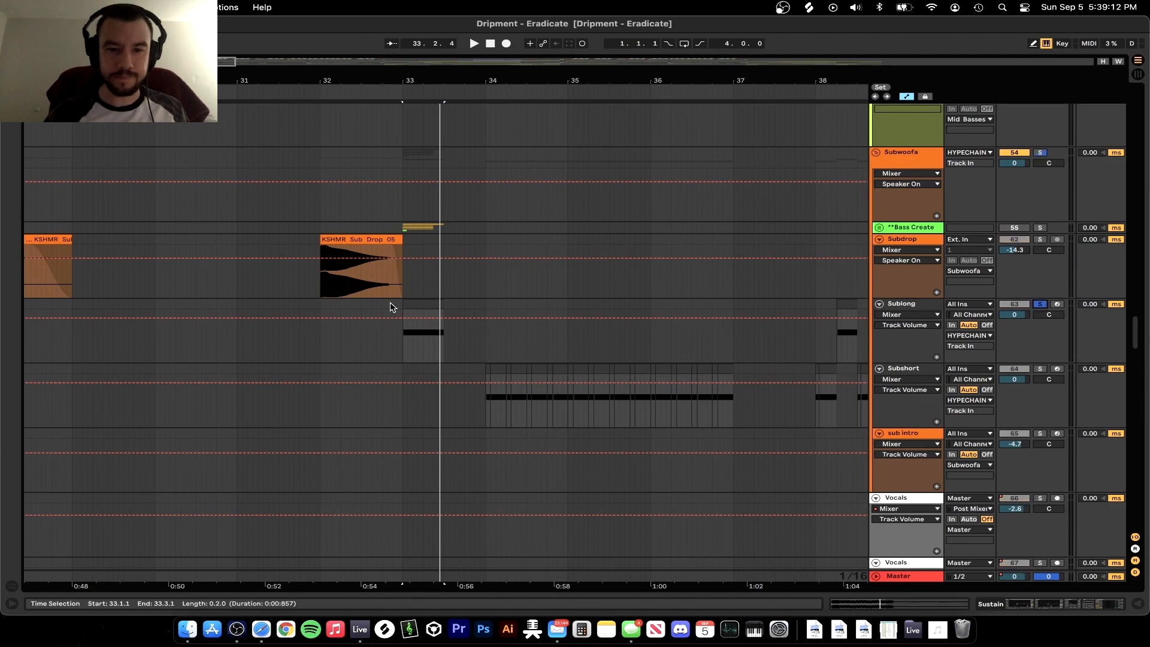
left_click(406, 306)
key("minus")
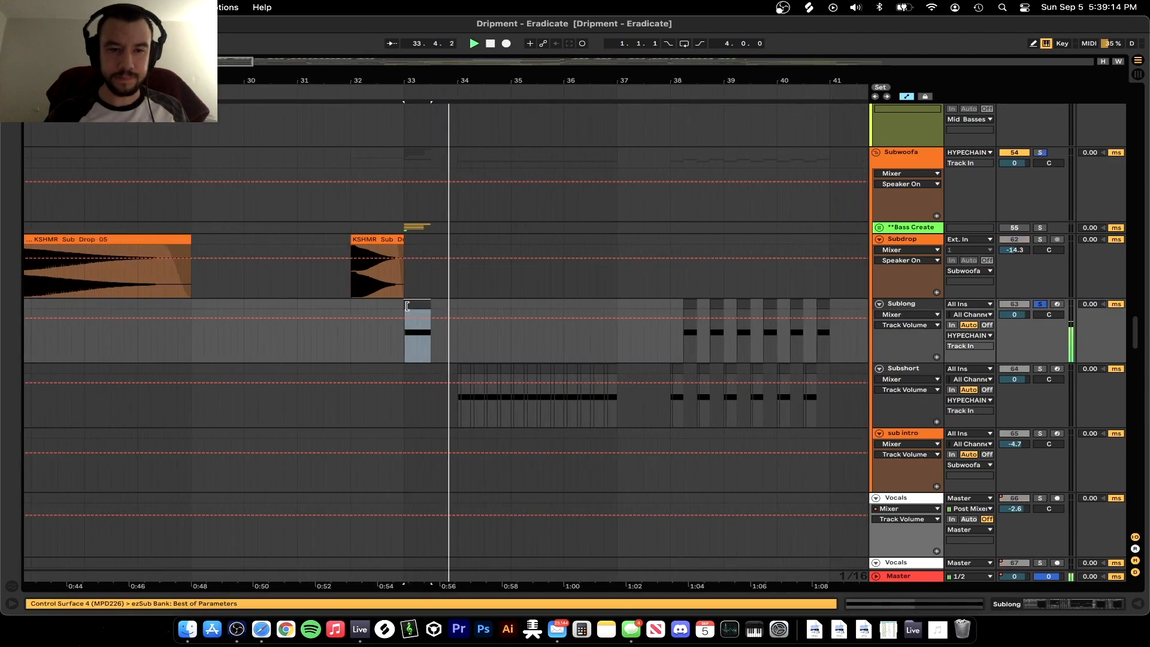
Open the Sublong track's device chain and examine its Erosion effect
double_click(905, 303)
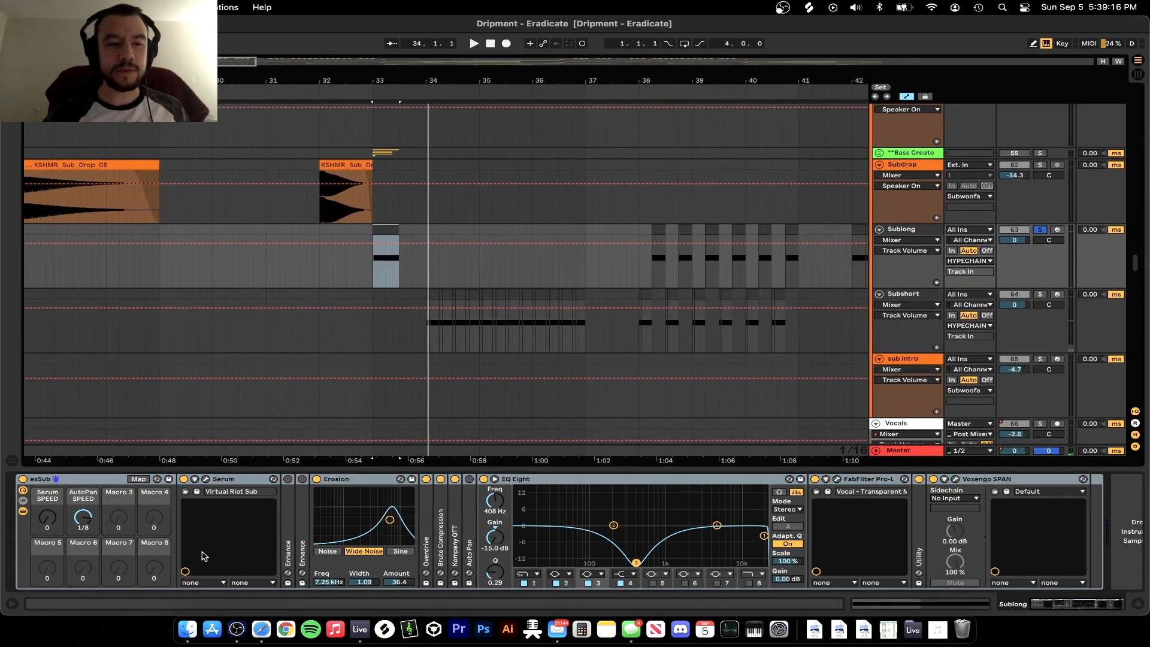
left_click(356, 482)
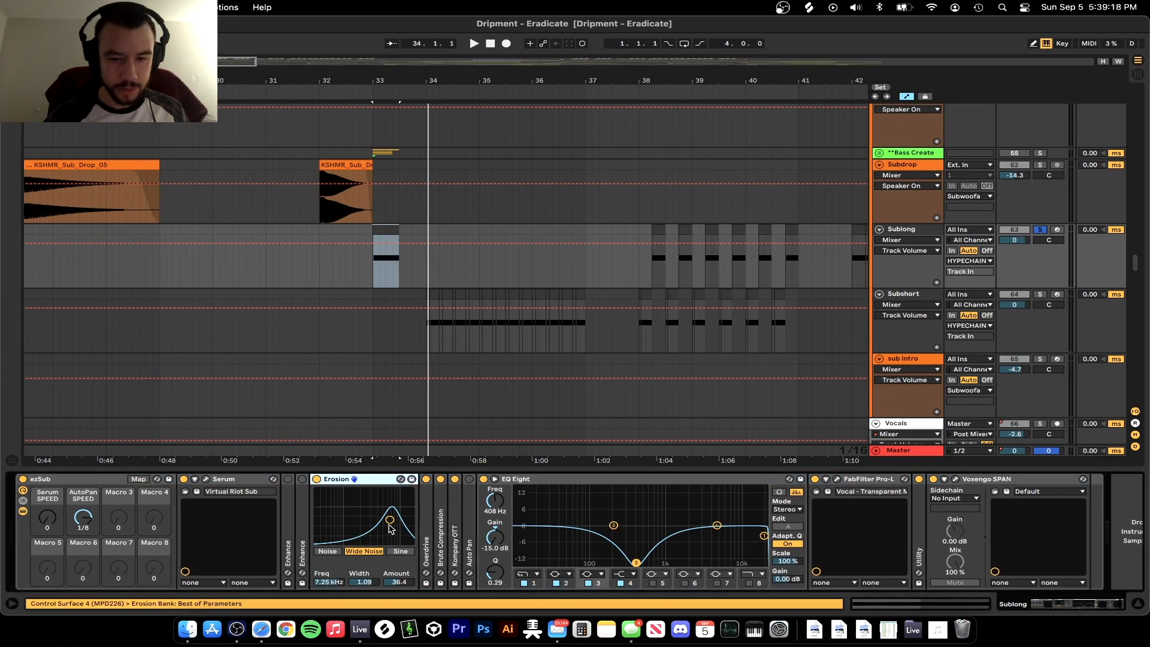
Unfold the Brute Compression and Kompany OTT devices in the Sublong chain and inspect them alongside the EQ Eight
left_click(575, 483)
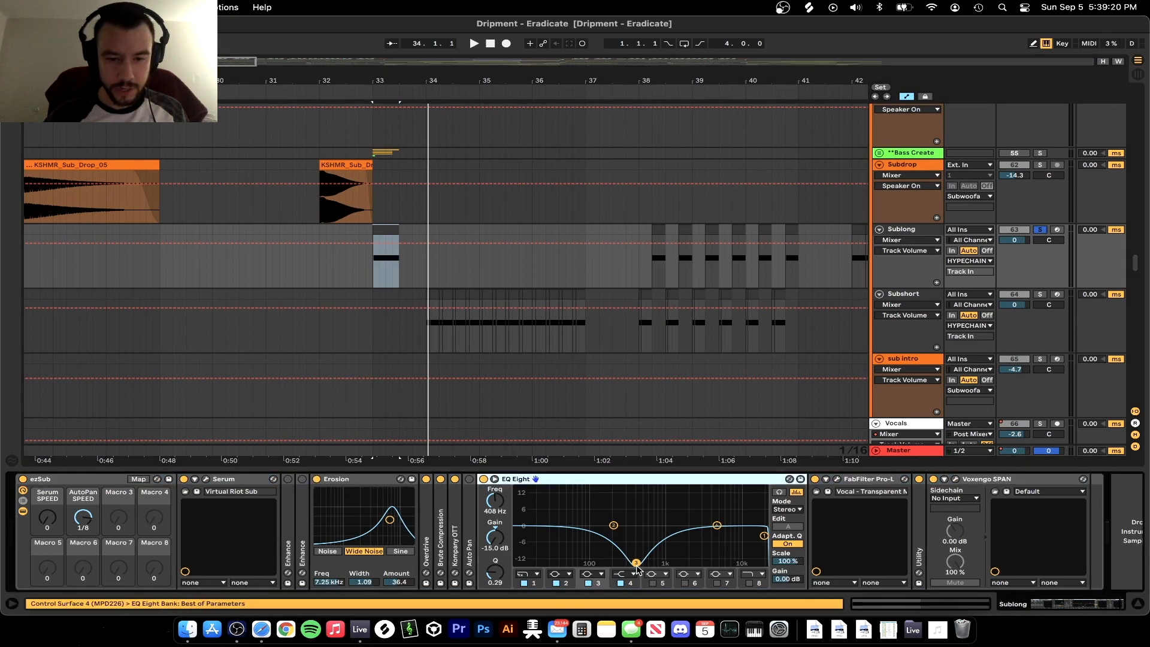
double_click(442, 542)
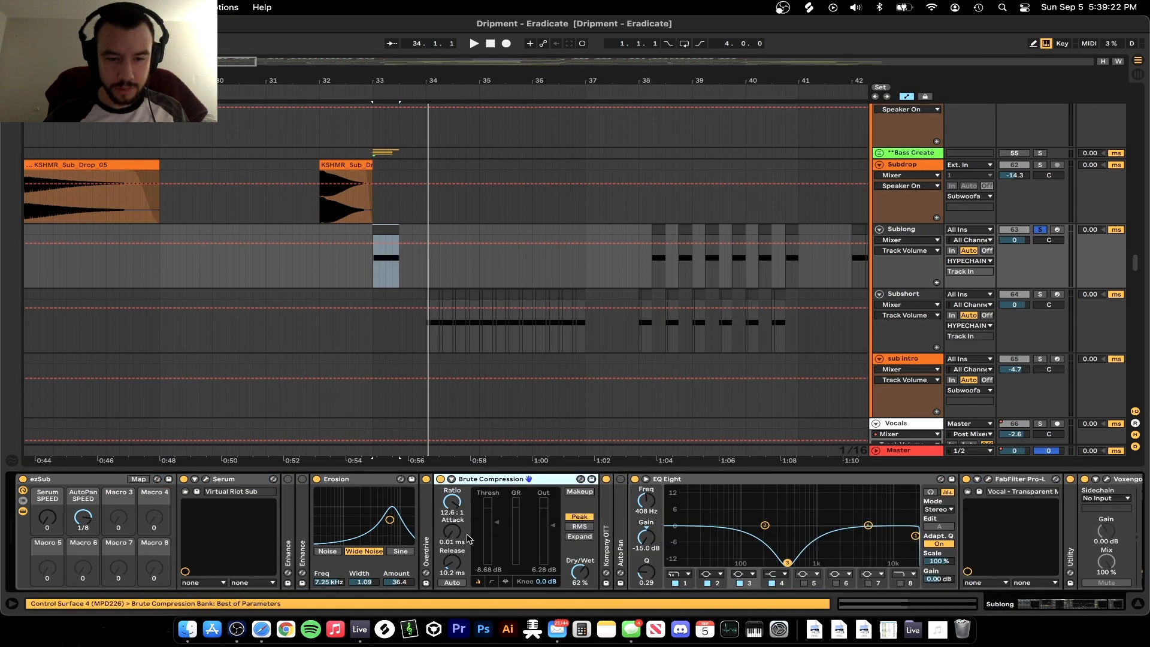
double_click(609, 539)
left_click(833, 482)
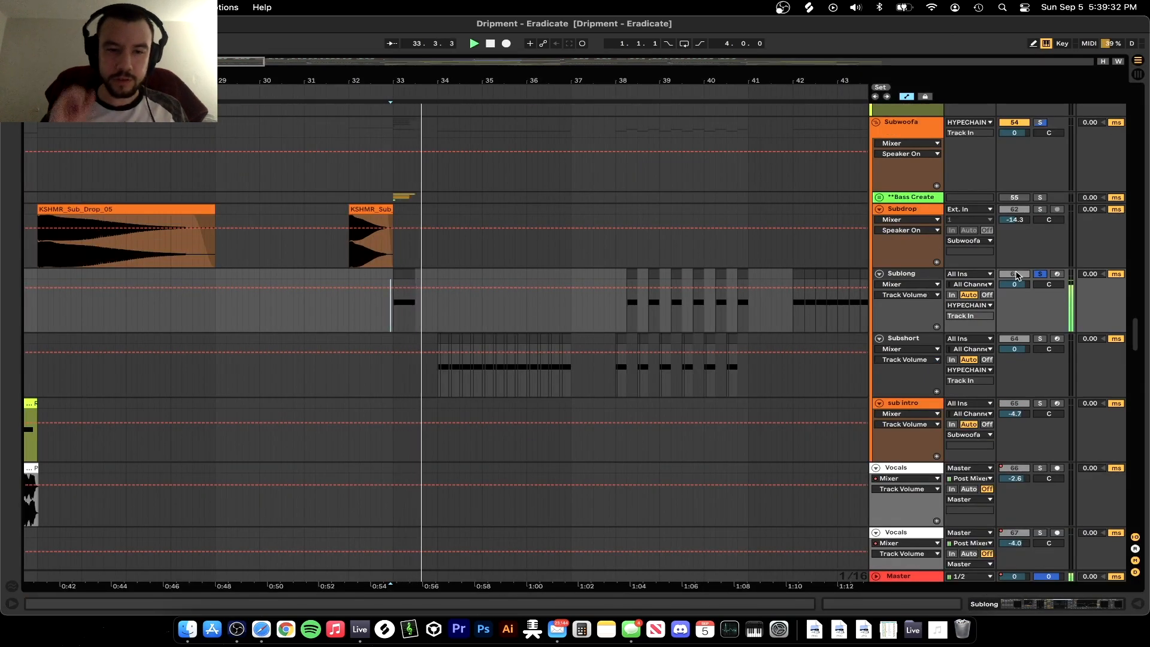
Play the soloed Sublong and Subshort tracks from 32.4.4 to hear the sub pattern
key("Up")
key("space")
key("space")
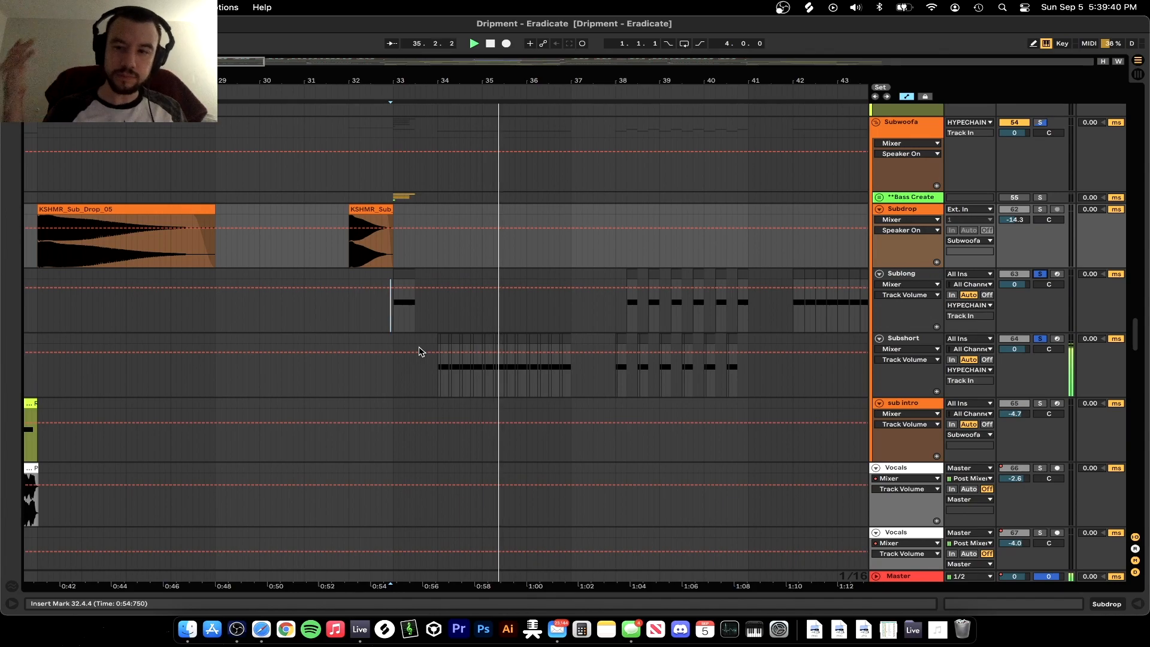
scroll(638, 362, "down", 1)
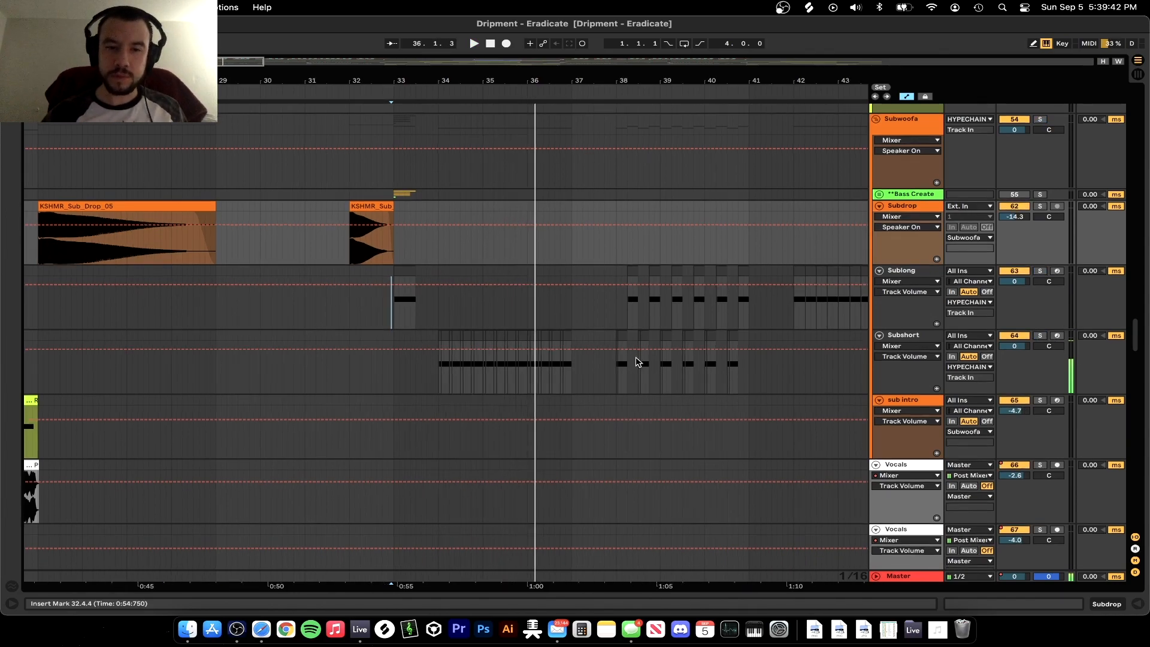
Play the arrangement from 32.4.4 with no tracks soloed while examining the BUK and Sustain mid bass tracks
scroll(638, 362, "up", 10)
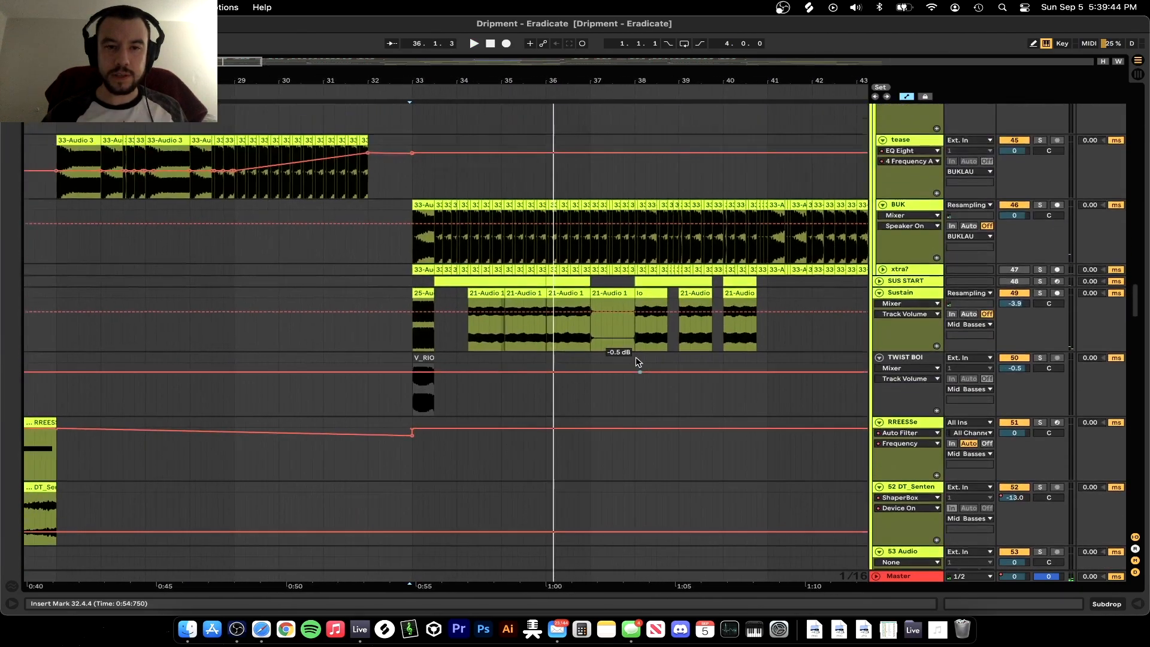
scroll(638, 362, "up", 5)
key("space")
scroll(453, 347, "up", 5)
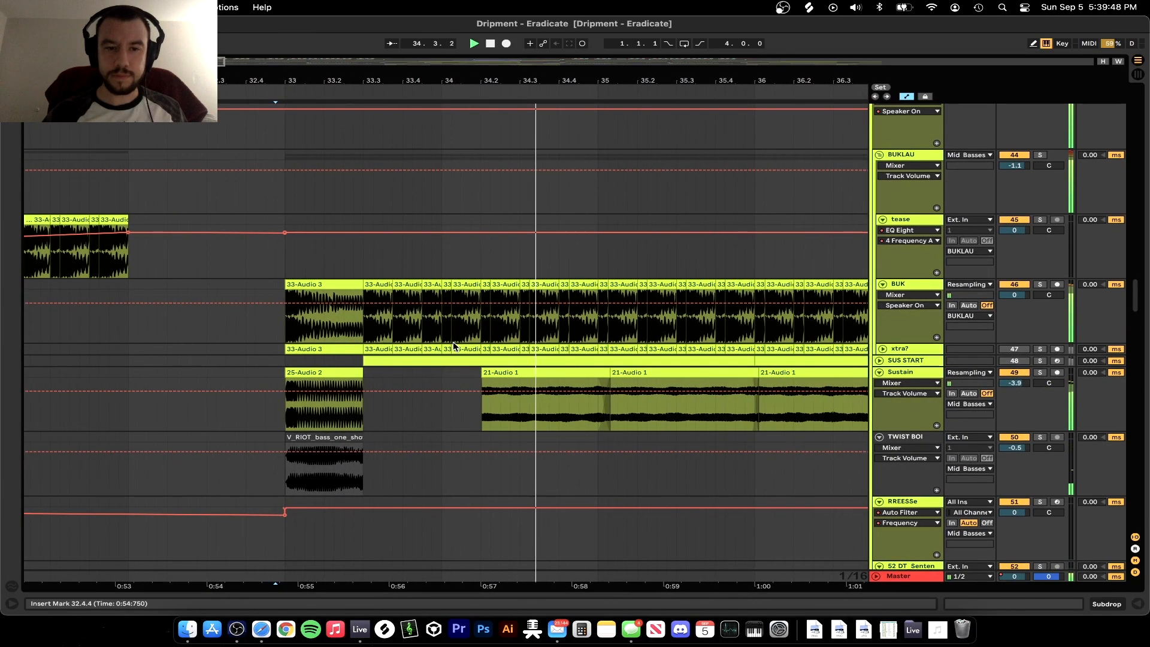
scroll(453, 341, "right", 2)
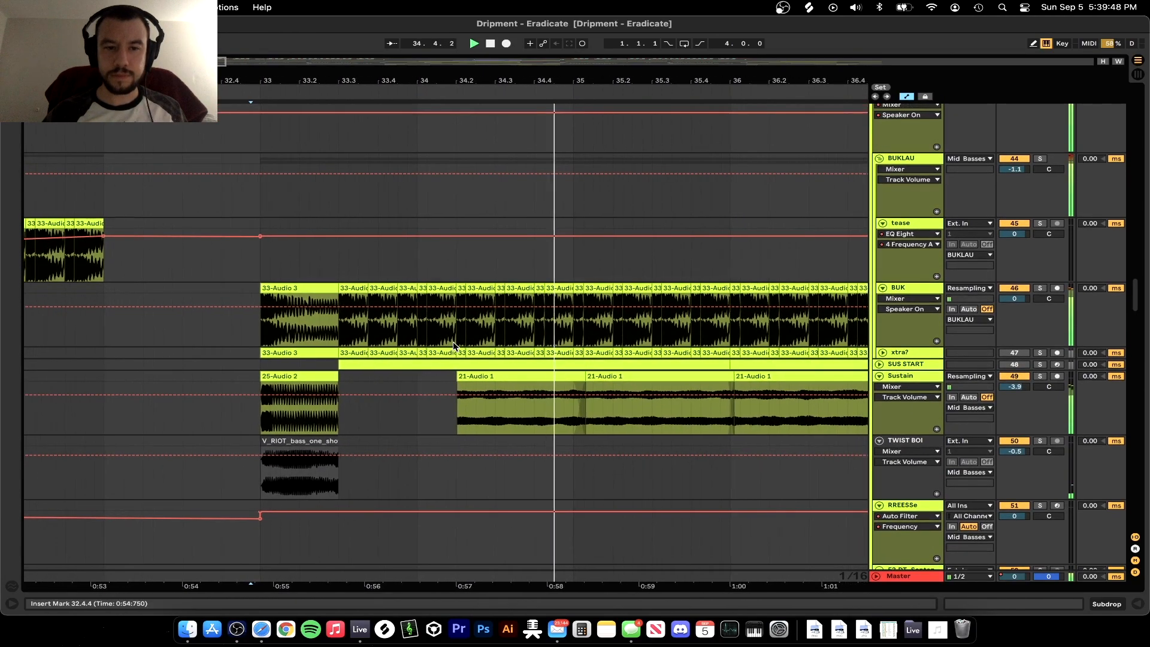
Audition the first 33-Audio 3 clip on the BUK track and select the short clip that follows it
left_click(301, 288)
key("space")
key("space")
left_click(353, 291)
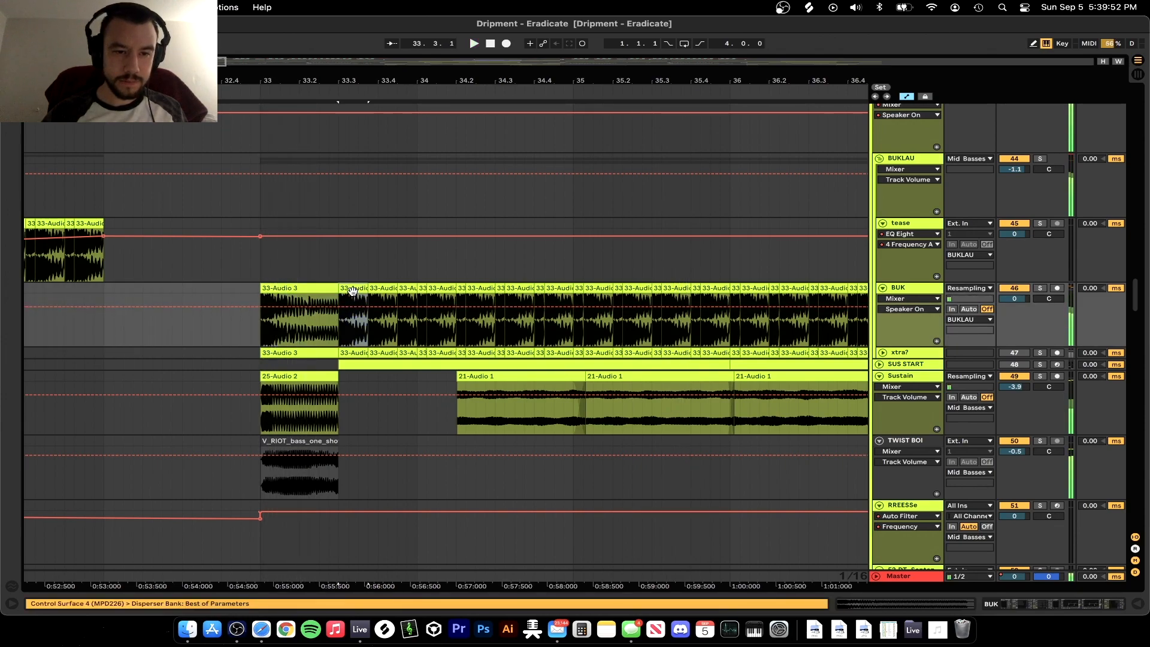
Mark the repeating BUK clip pattern by selecting 33.3.1 to 34.1.1, followed by 34.1.1 to 35.1.1
left_click_drag(343, 327, 417, 330)
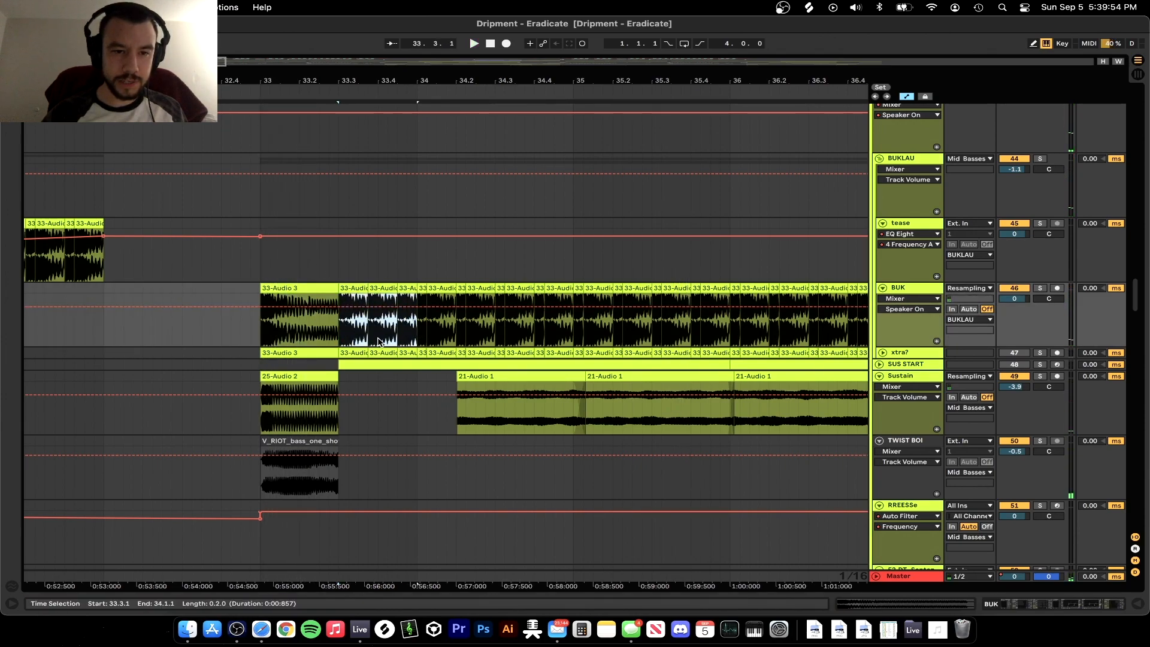
left_click_drag(424, 332, 400, 333)
scroll(568, 334, "right", 2)
scroll(389, 331, "right", 6)
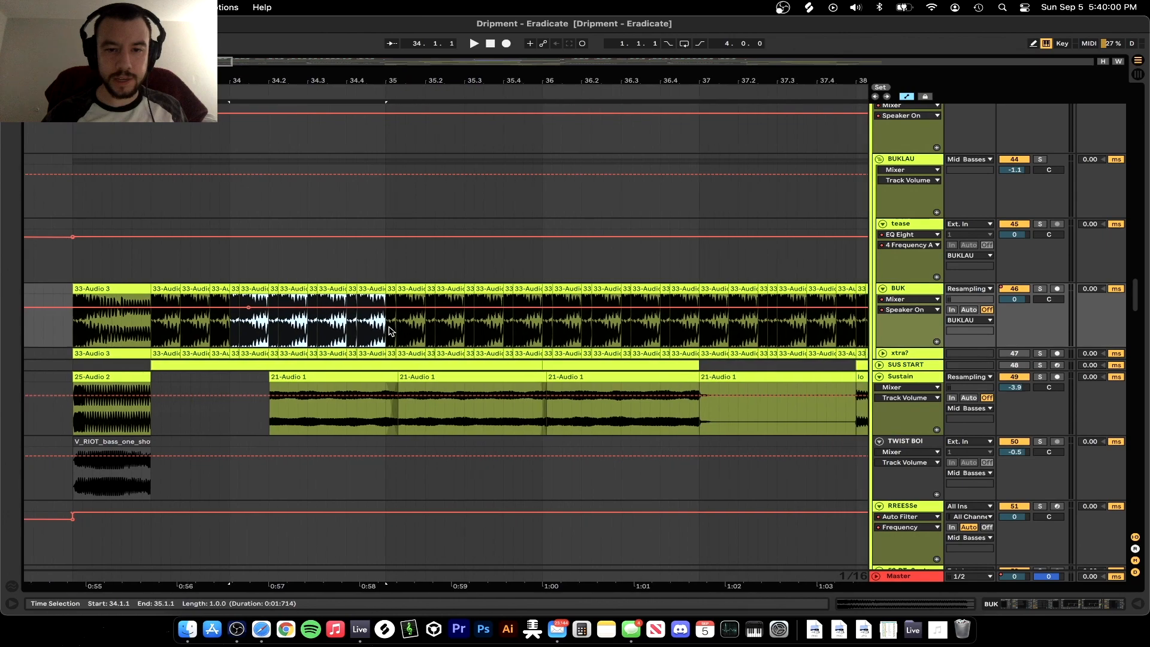
scroll(674, 320, "right", 4)
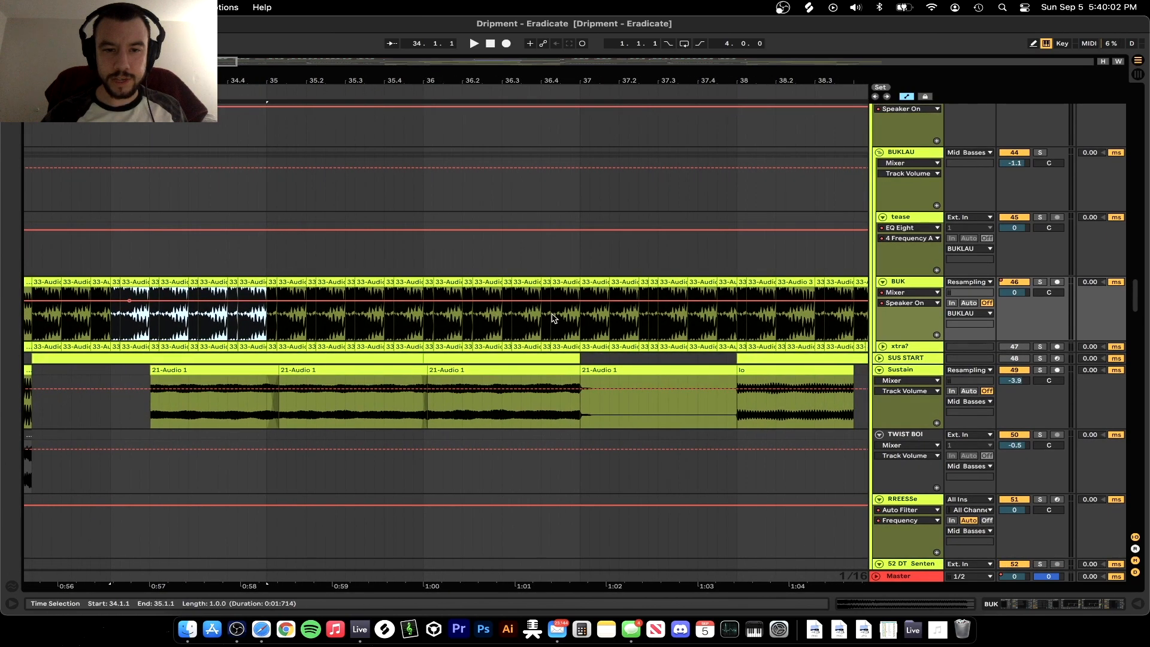
Solo the BUK track, play it from 37.1.1, and clear the solo
left_click(586, 315)
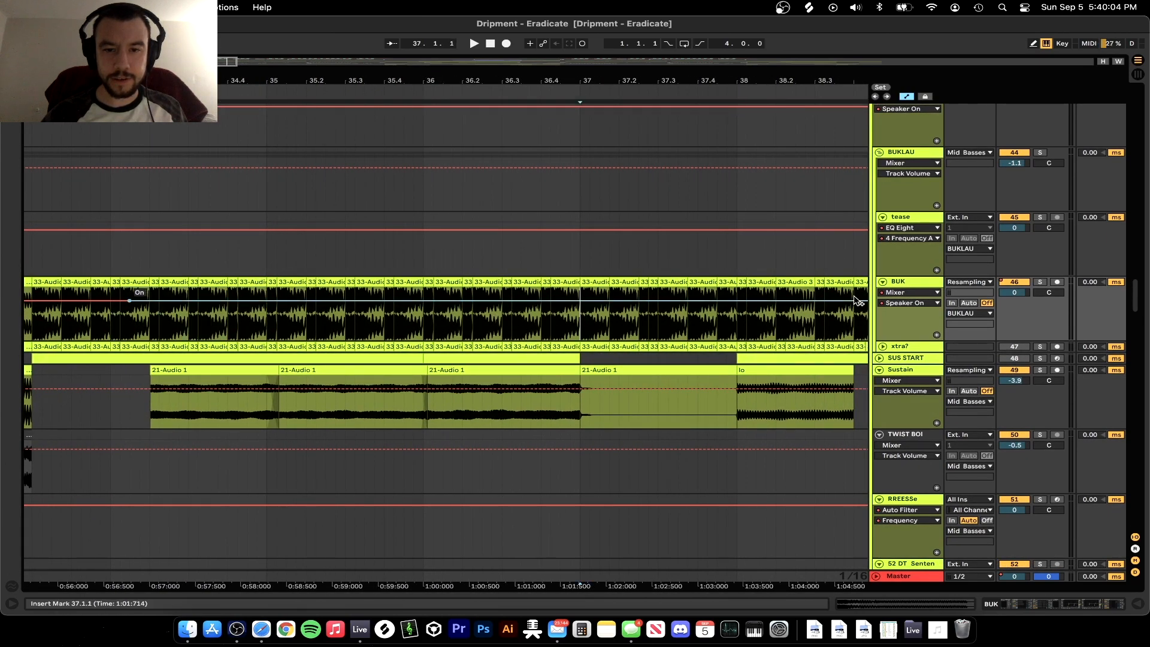
left_click(1039, 283)
key("space")
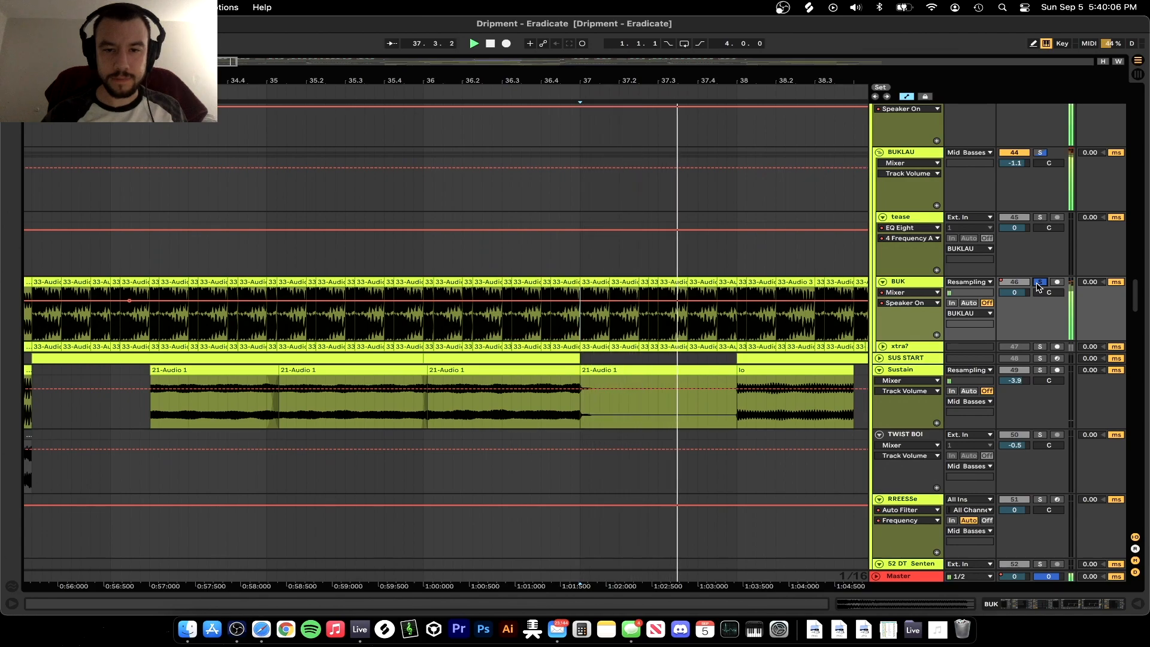
left_click(1039, 283)
scroll(531, 294, "right", 4)
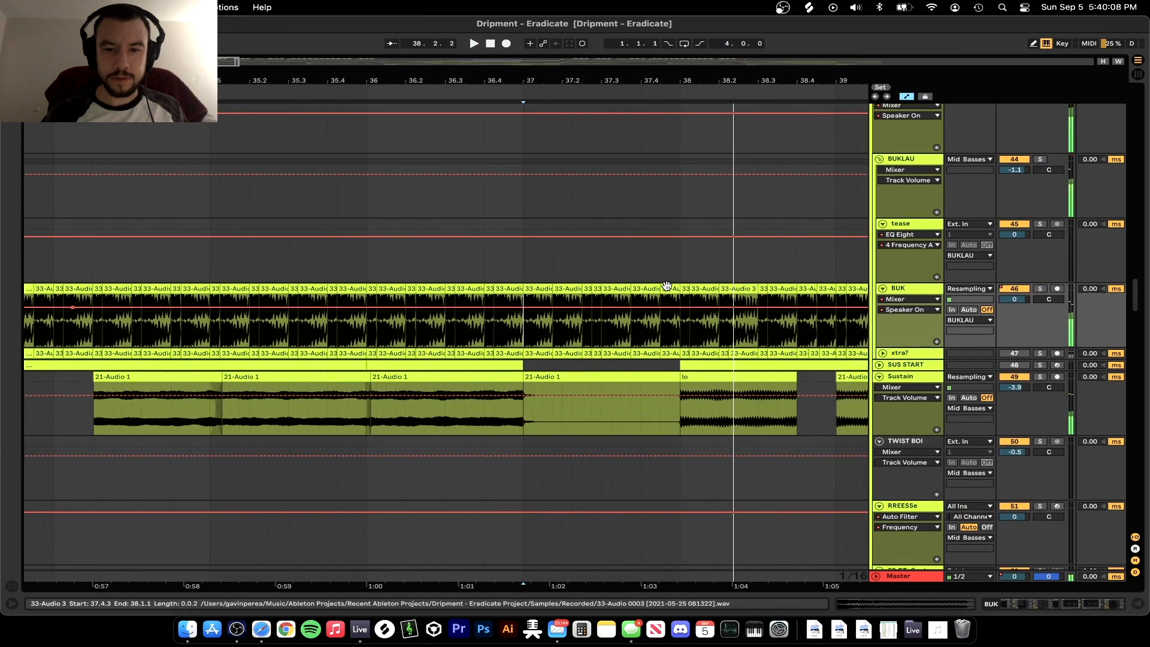
Play the unsoloed arrangement from 37.1.1 through bar 40 to hear BUK together with the other basses
key("space")
scroll(551, 300, "right", 3)
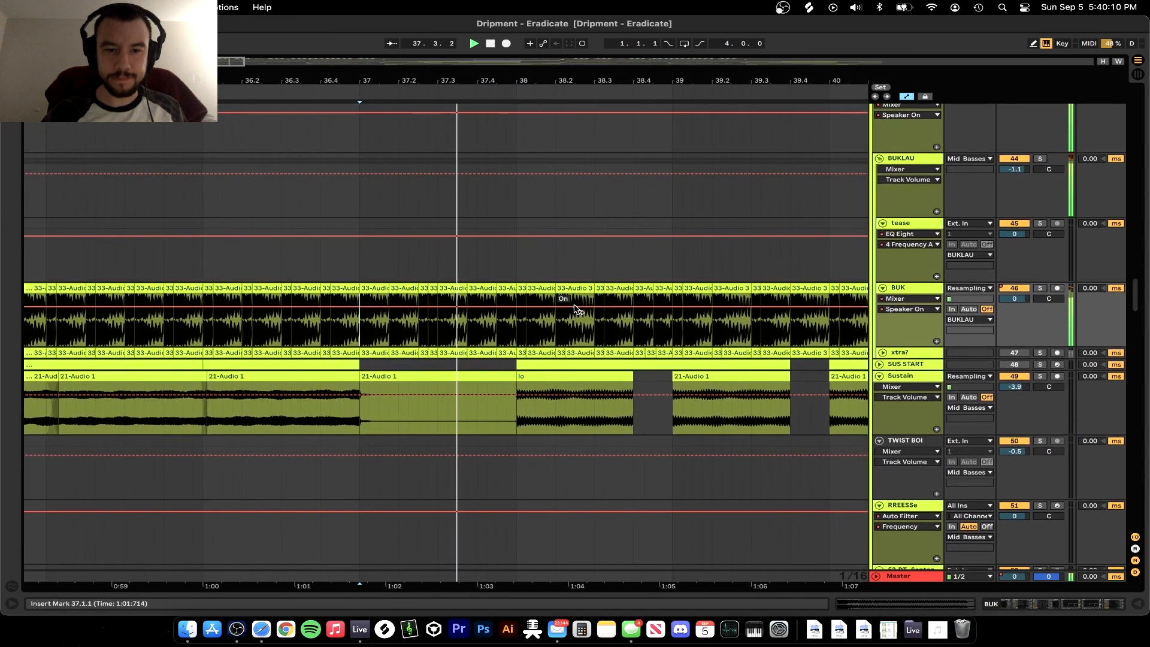
scroll(593, 310, "down", 5)
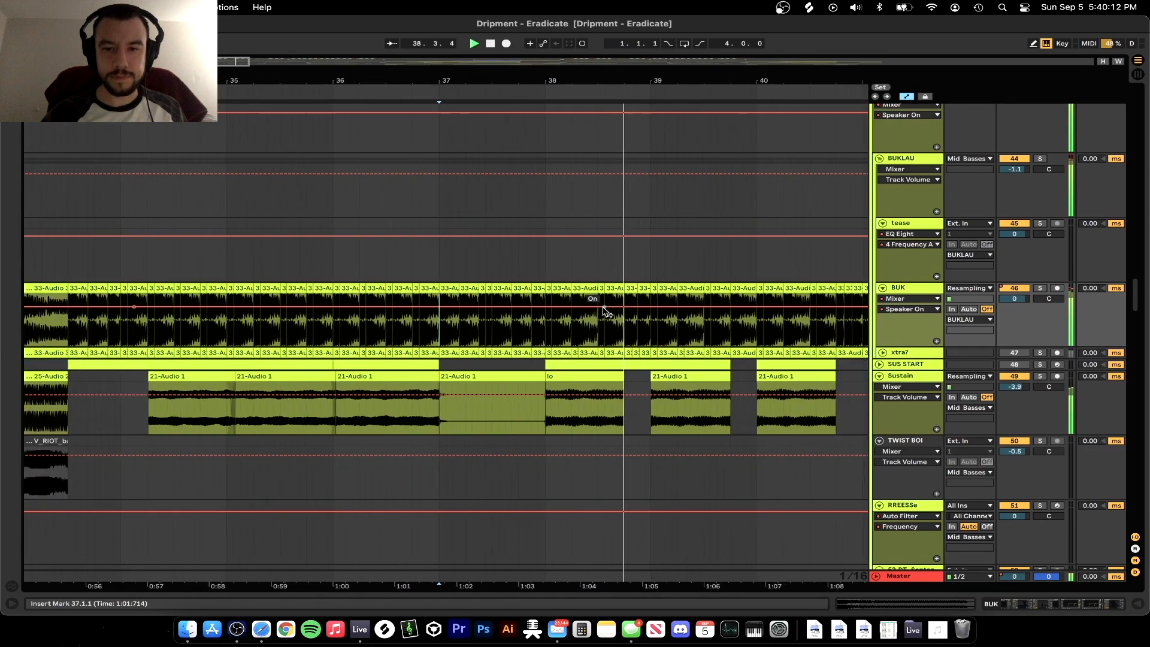
scroll(604, 310, "down", 3)
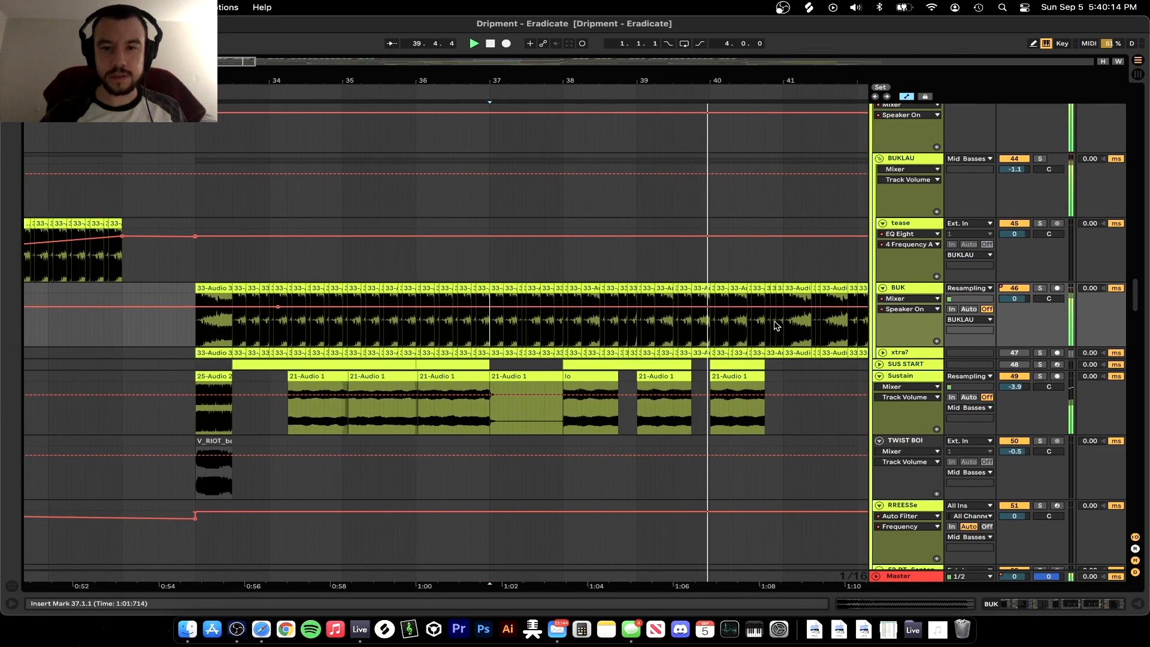
scroll(776, 325, "down", 3)
key("space")
Examine the BUK track's device chain from Disperser through Reduce Ambience, OTT, CamelCrusher and EQ Eight, and hide it
double_click(899, 294)
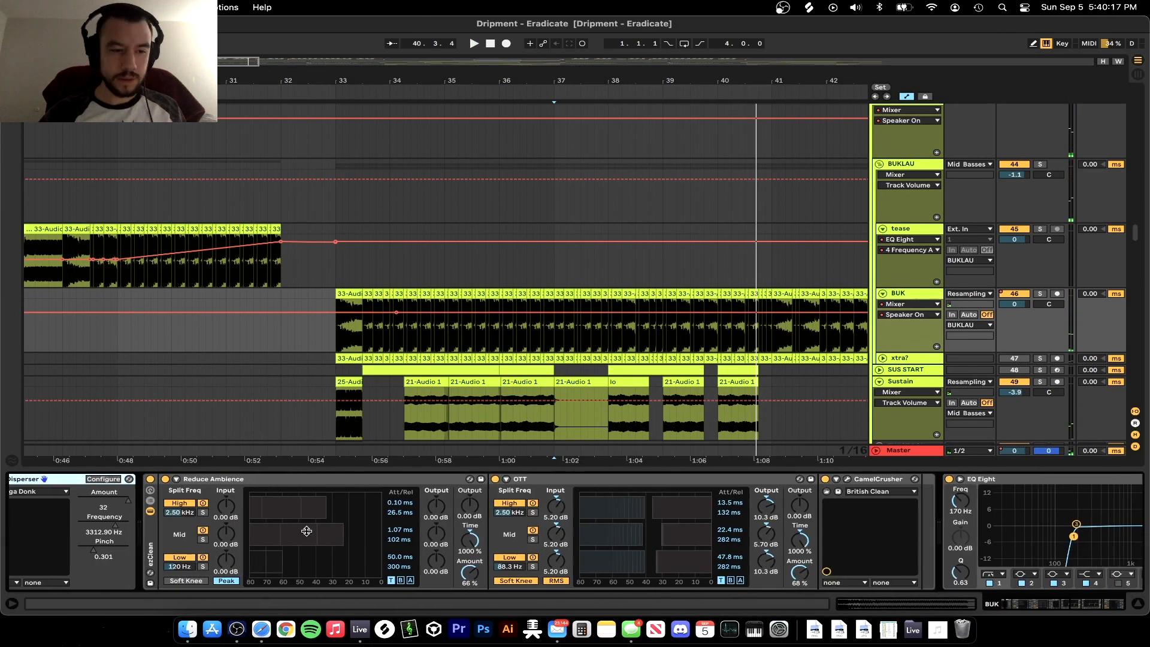
scroll(307, 531, "right", 5)
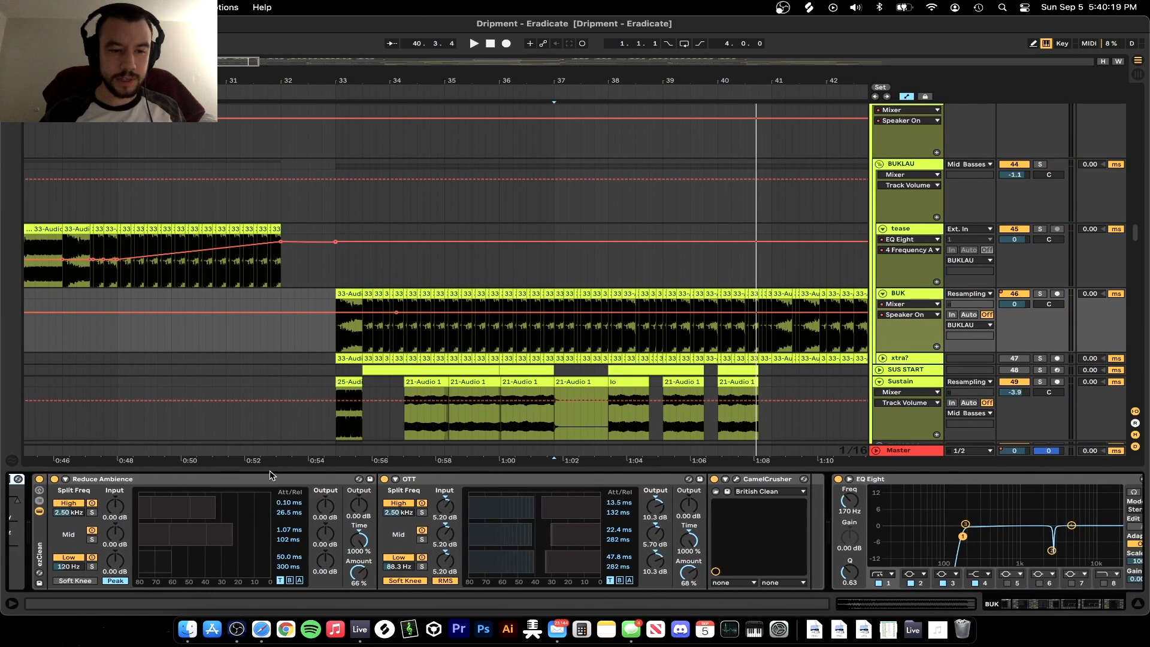
key("super+alt+l")
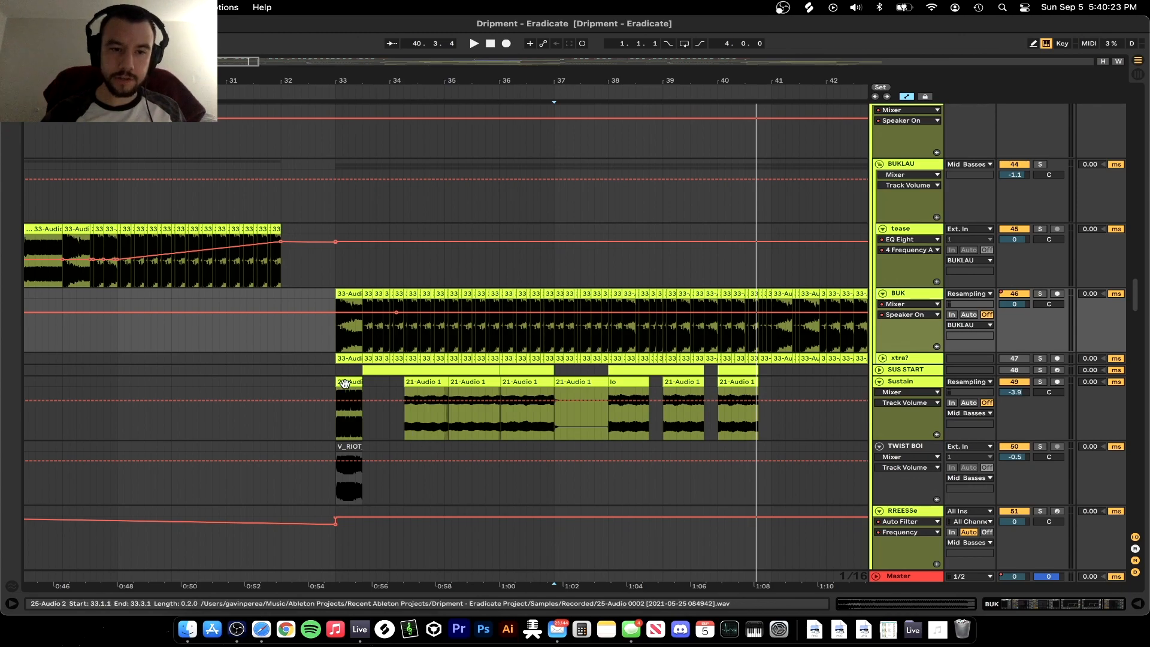
Solo the Sustain track and play it from 33.1.1
scroll(336, 379, "up", 3)
scroll(327, 376, "down", 3)
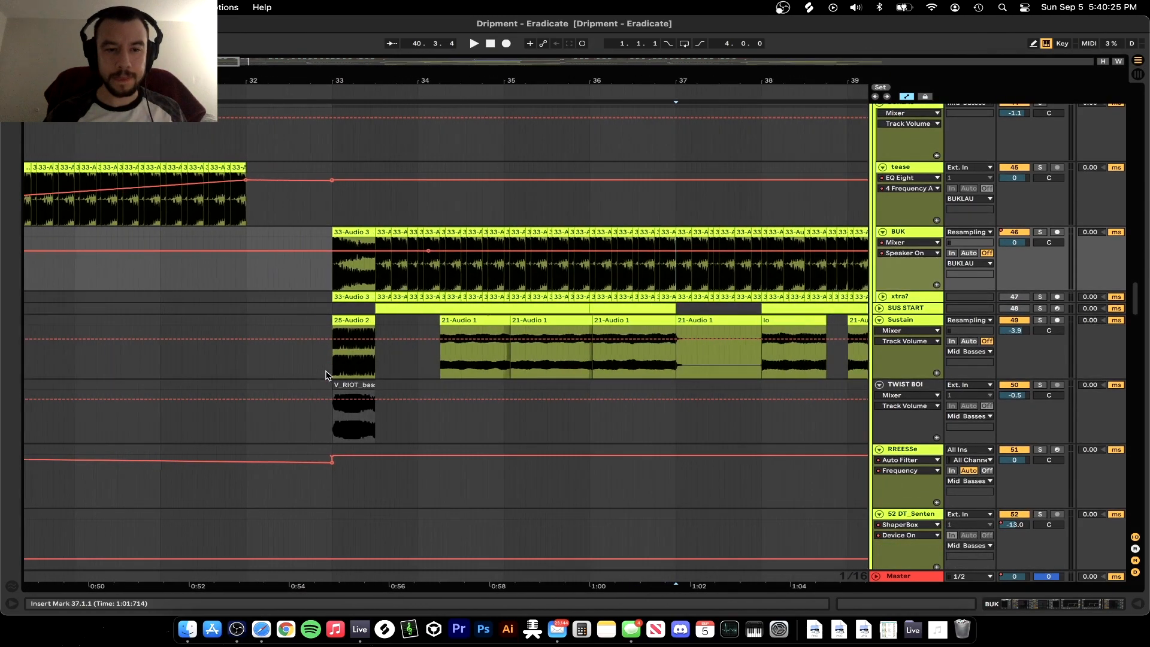
scroll(327, 376, "down", 1)
left_click(331, 347)
key("space")
left_click(1040, 315)
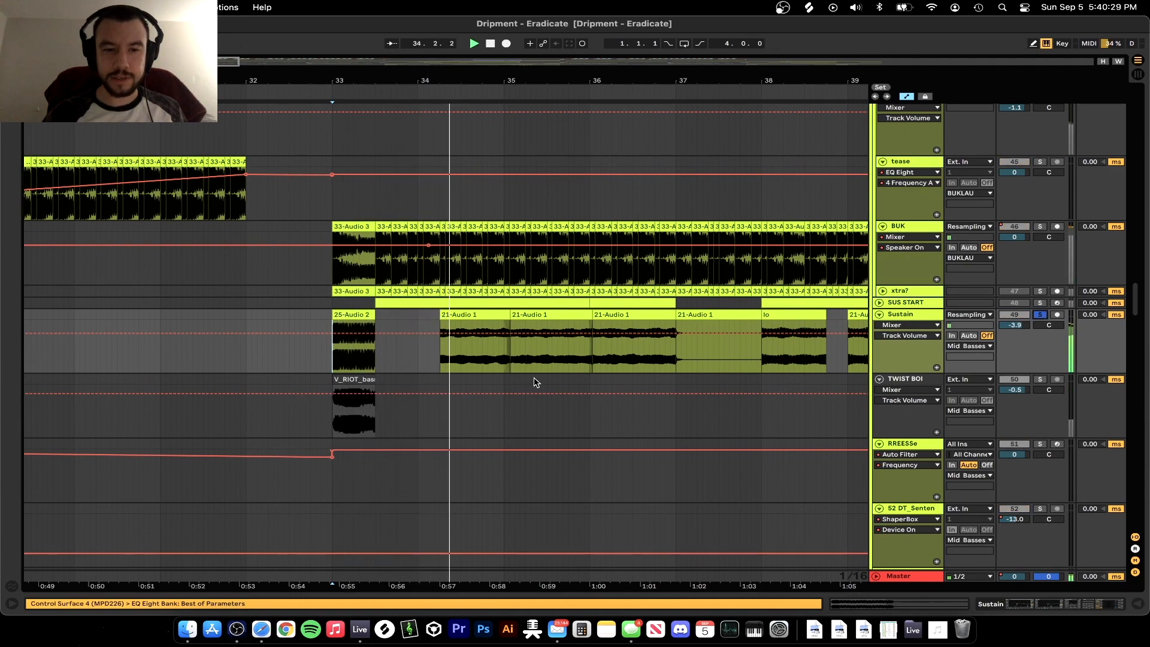
scroll(509, 380, "up", 3)
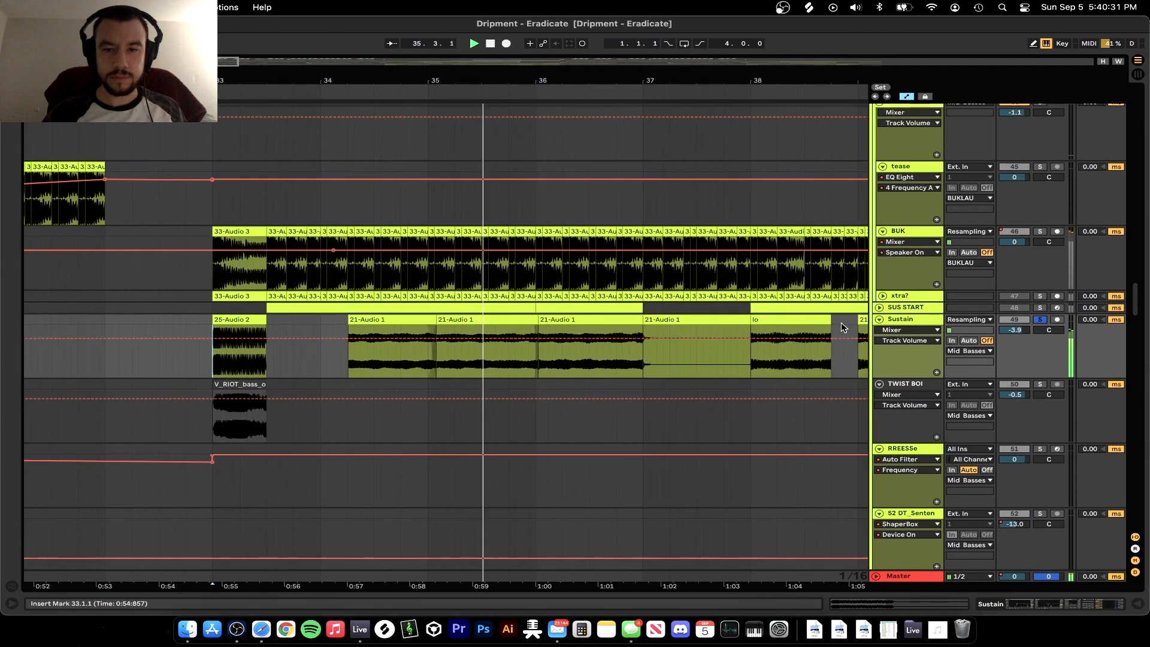
Unfold the SUS START track and inspect its Serum patch, including the oscillators, LFO 1 and effects
left_click(883, 308)
double_click(919, 308)
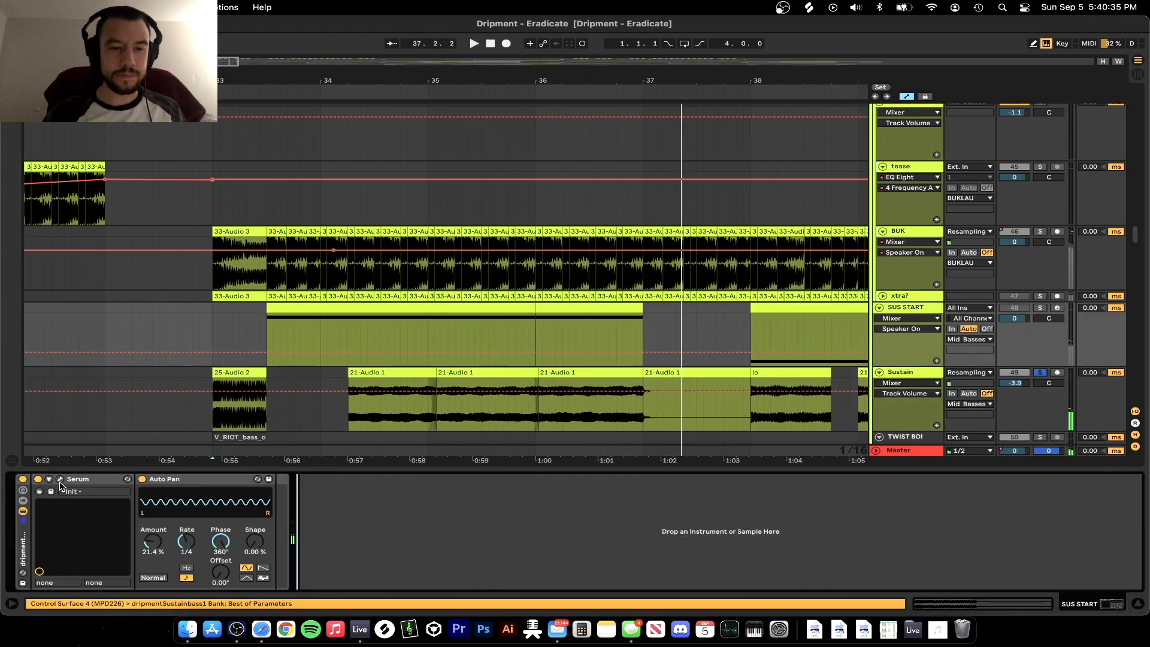
left_click(60, 480)
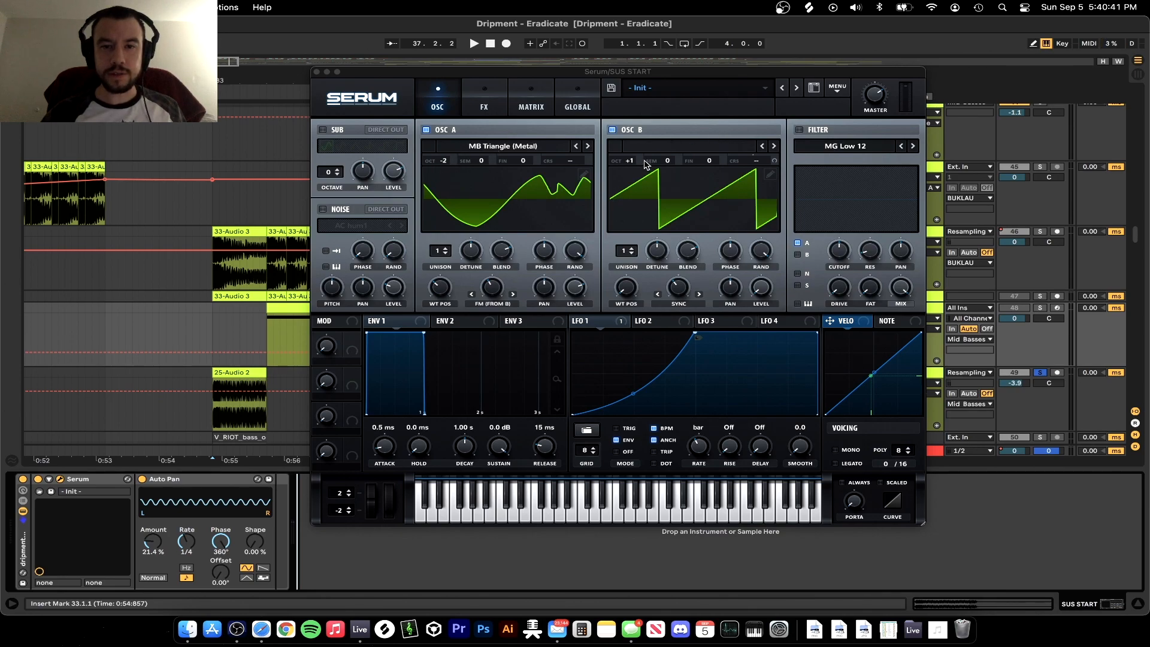
left_click(613, 322)
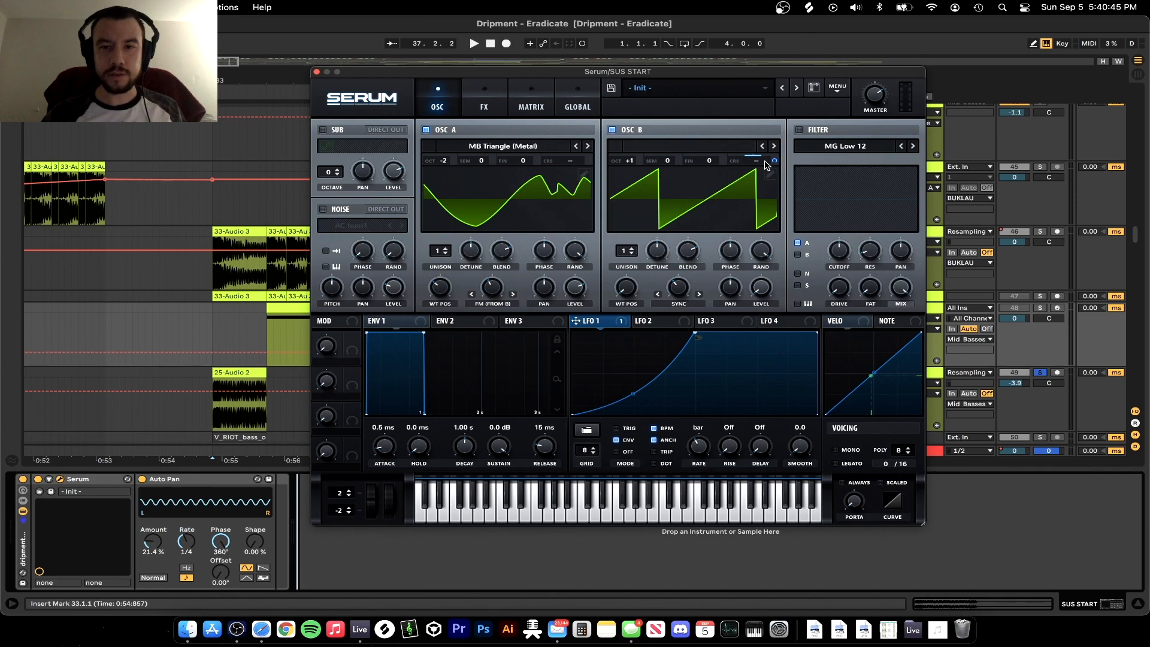
left_click(485, 96)
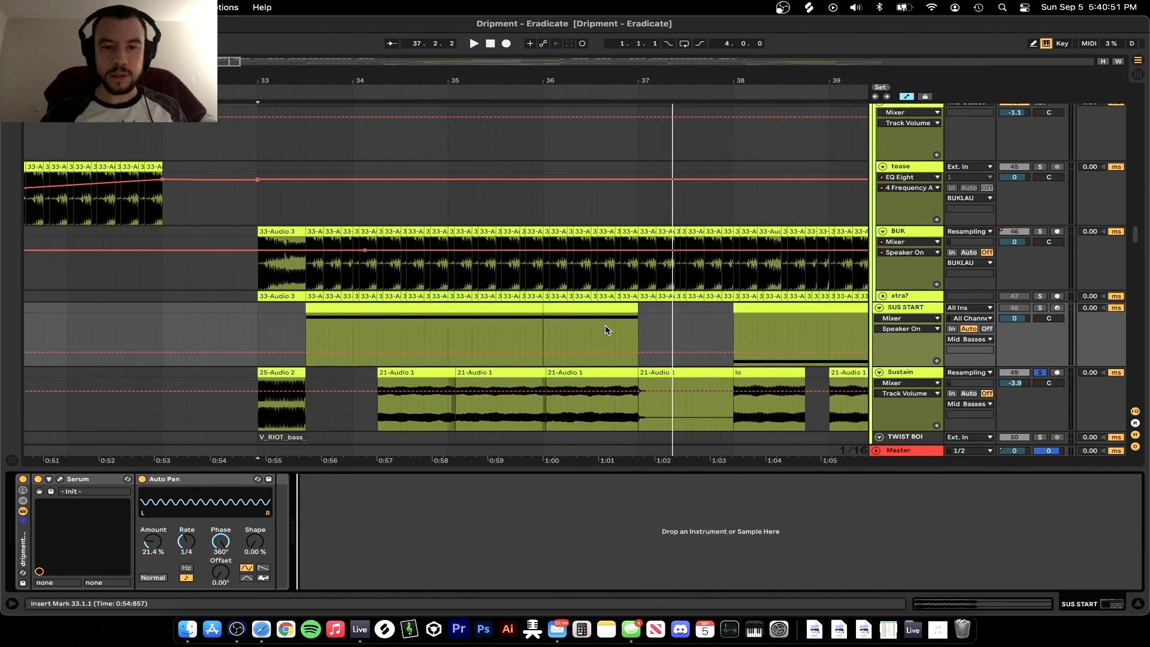
Open the first MIDI clip on SUS START, inspect its sustained D3 note, and hide the clip view
scroll(609, 329, "down", 3)
scroll(1043, 313, "down", 3)
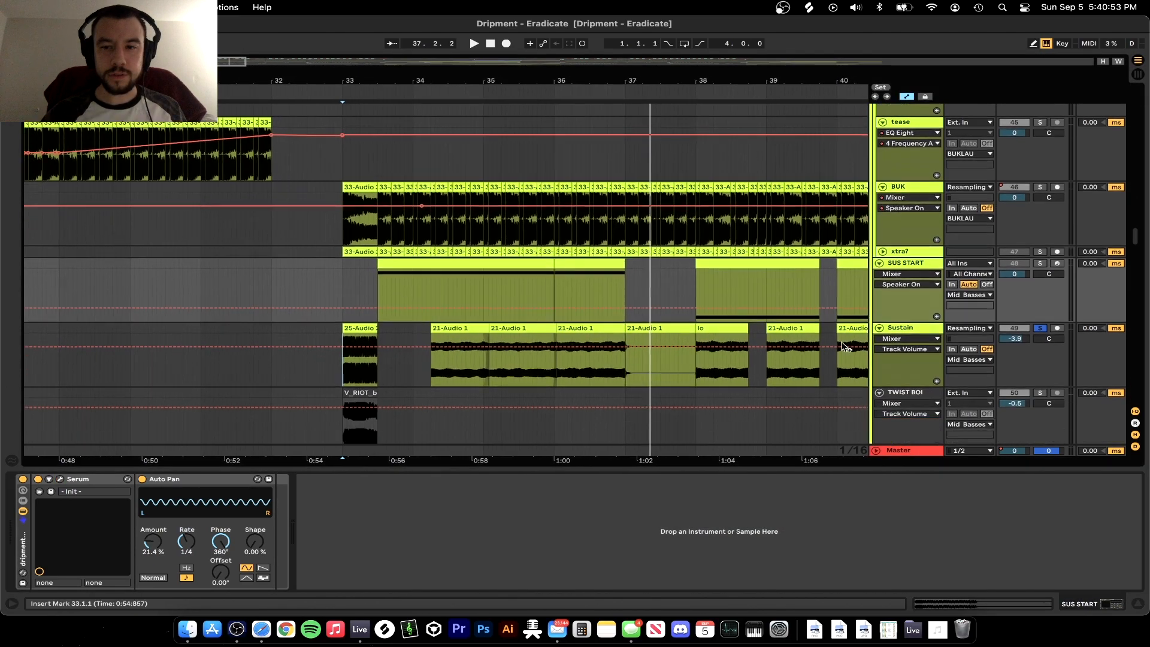
double_click(448, 259)
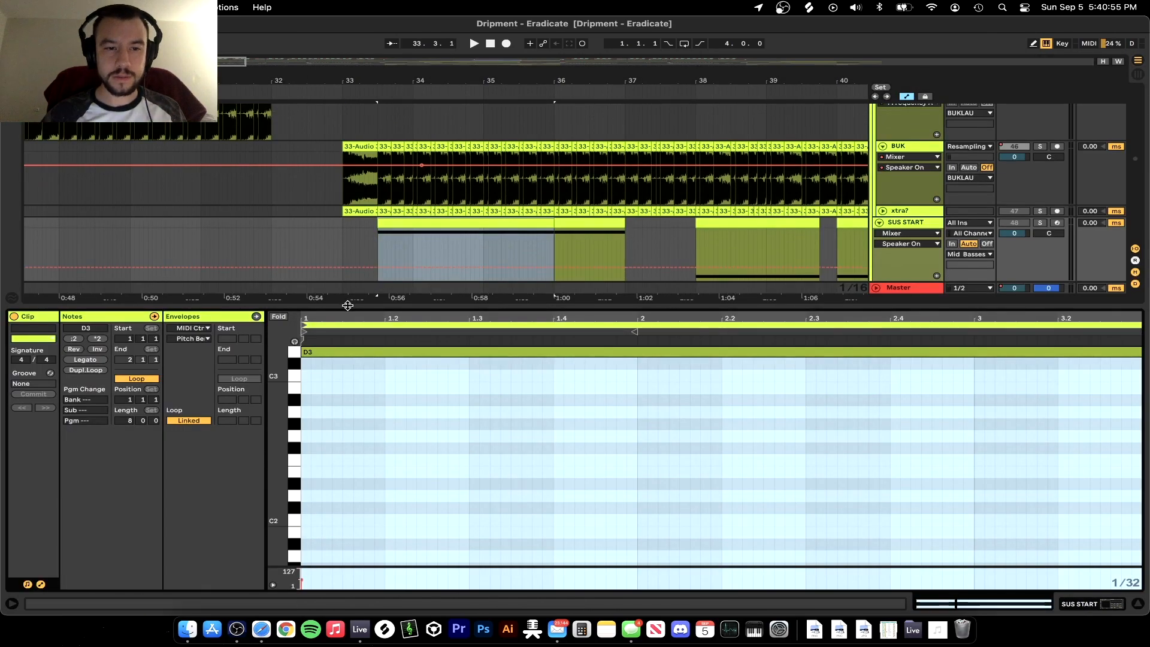
left_click(322, 353)
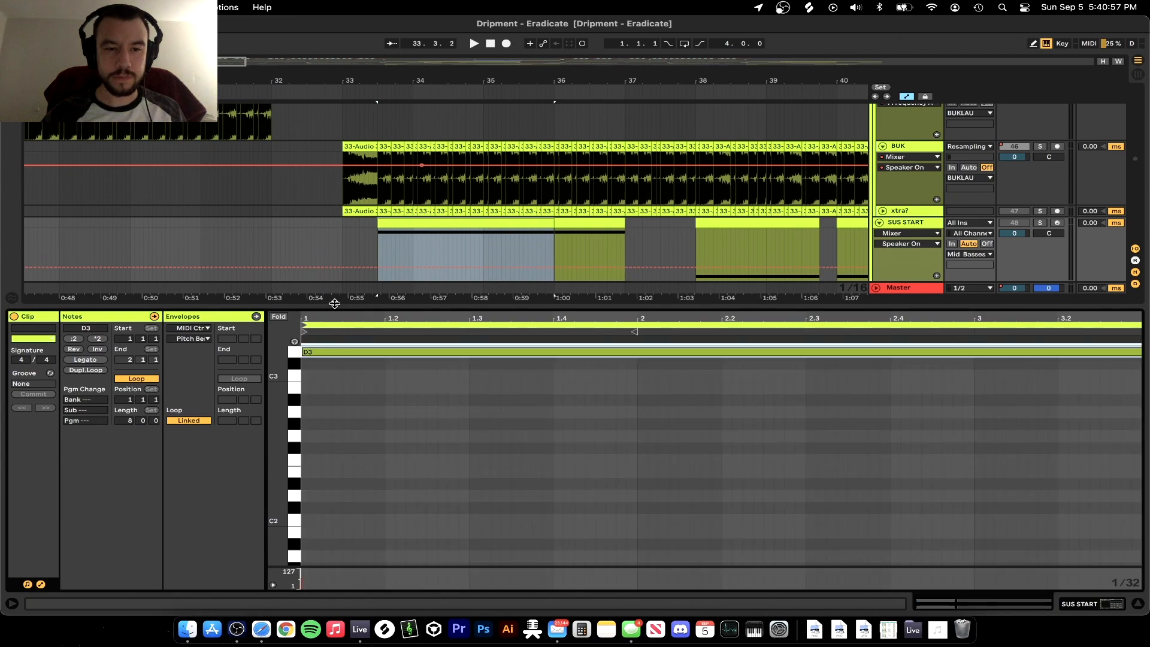
key("super+alt+l")
Play the soloed Sustain track from its first 21-Audio 1 clip with its device chain shown
left_click(923, 288)
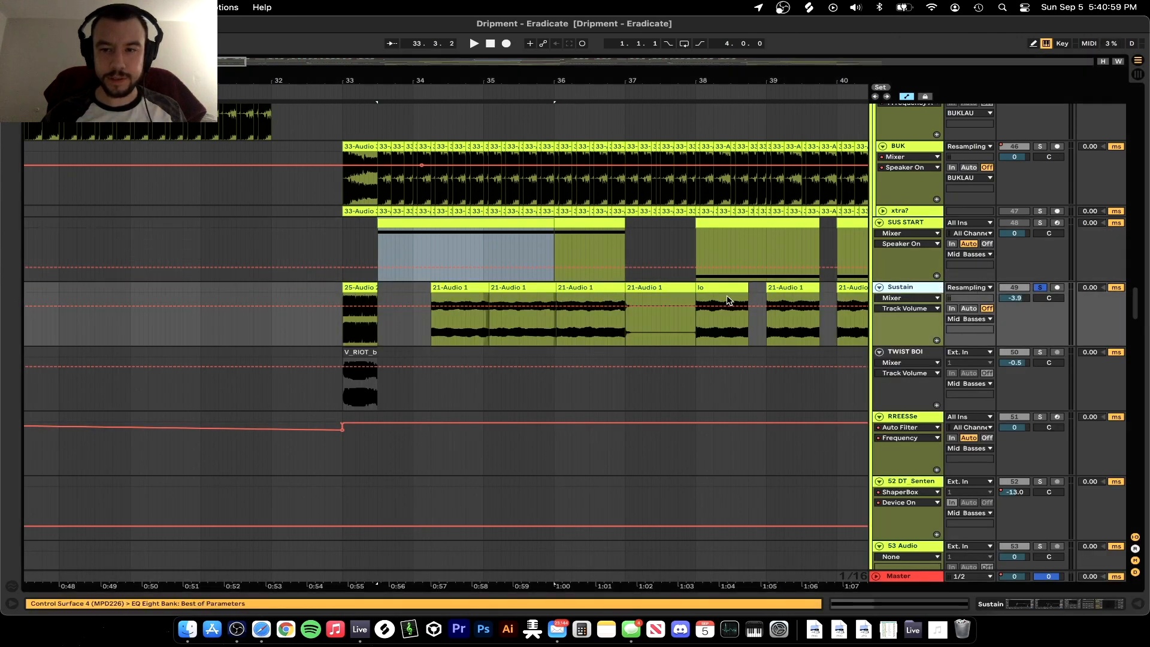
left_click(448, 288)
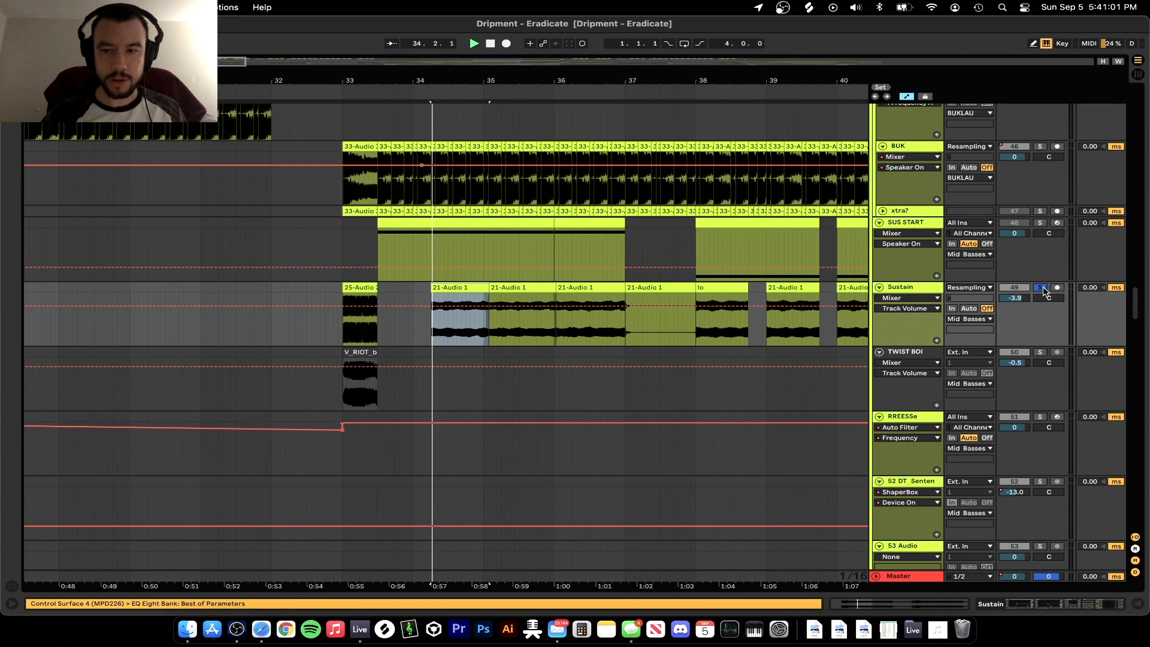
scroll(567, 381, "right", 5)
key("shift+Tab")
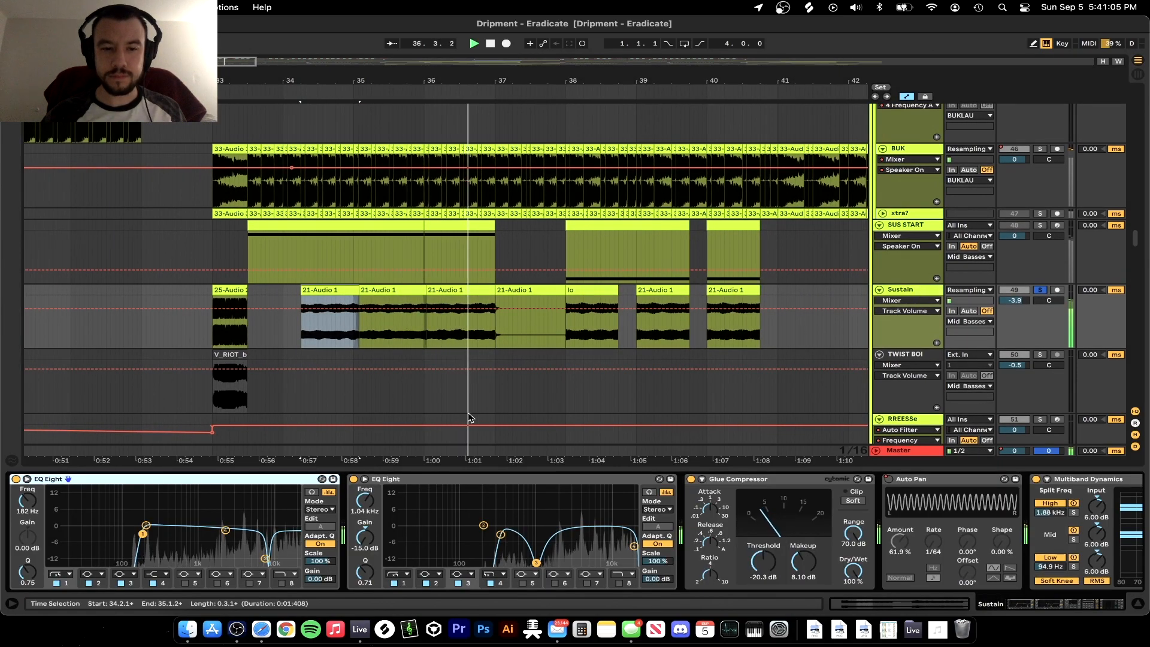
key("space")
Extend the start of the first 21-Audio 1 clip on the Sustain track back to 33.3.1
left_click_drag(302, 290, 243, 291)
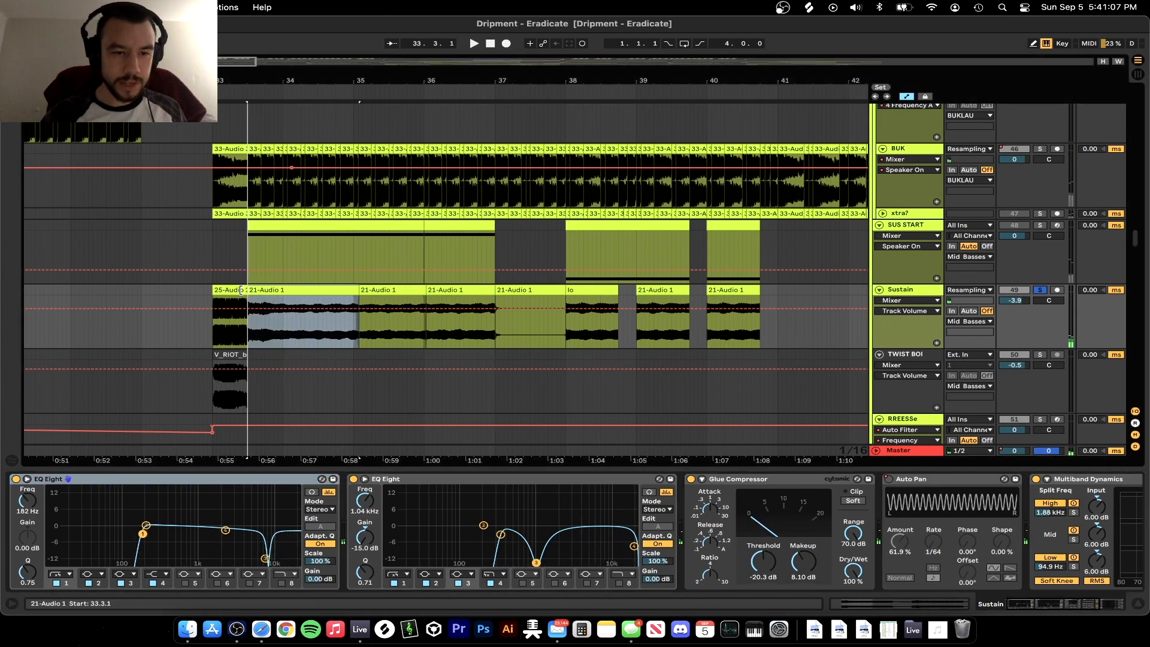
Play the extended 21-Audio 1 clip on the Sustain track from 33.3.1 and undo the extension of its start
key("space")
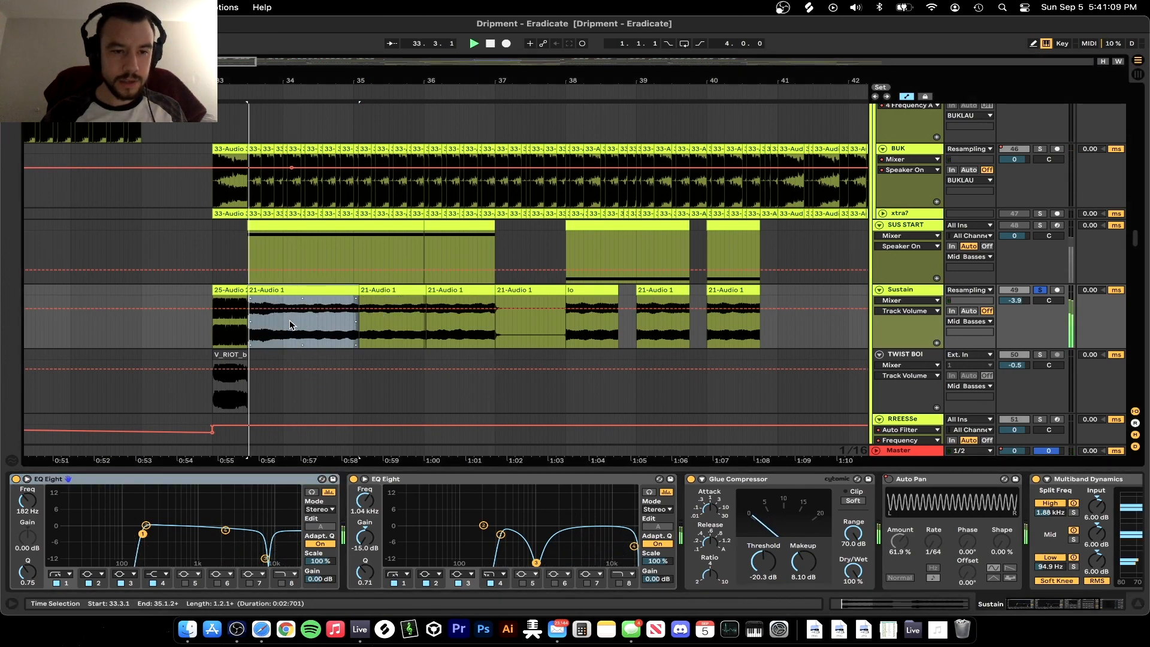
key("space")
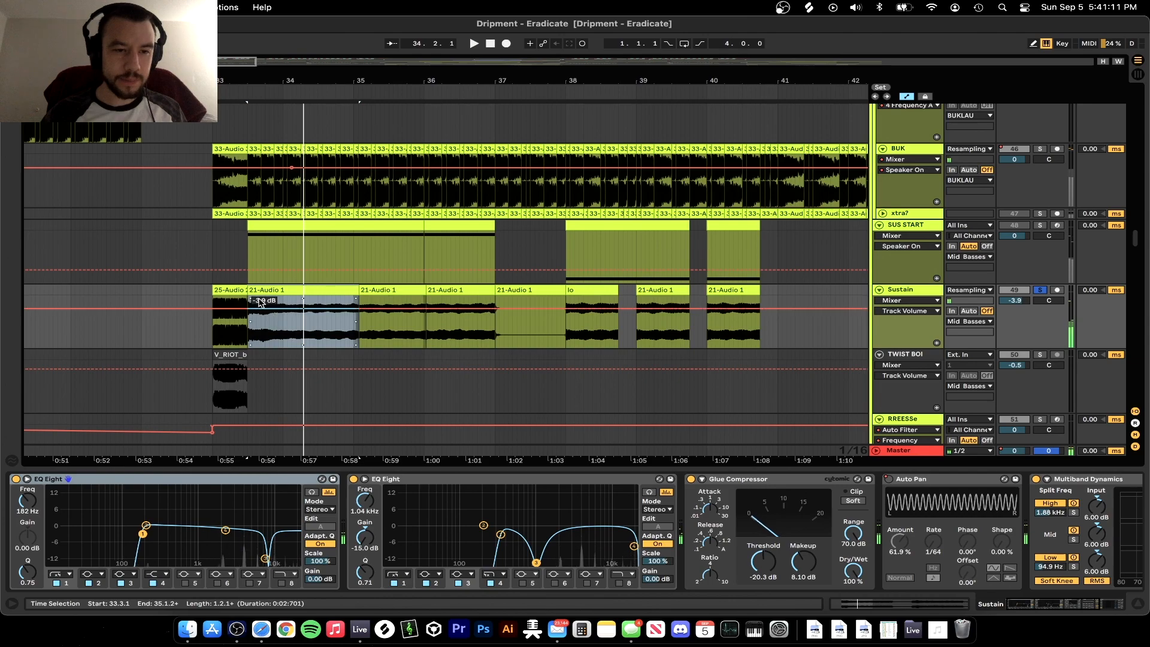
key("super+z")
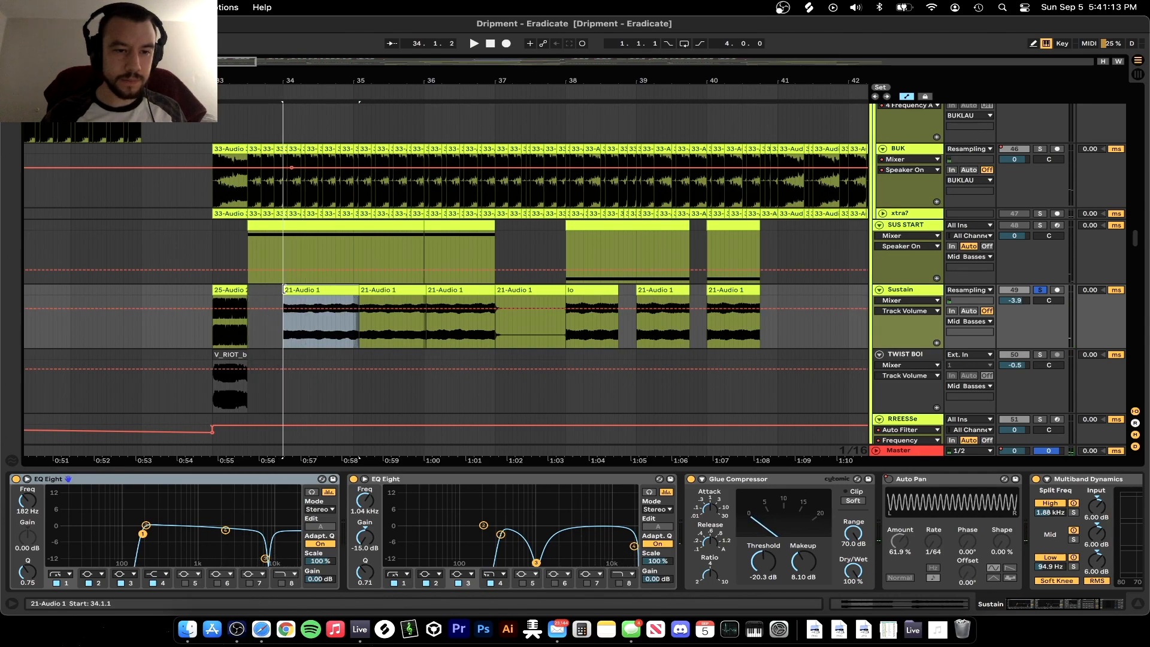
Play the soloed Sustain track from its first 21-Audio 1 clip at 34.1.1 through the clips that follow
key("space")
scroll(357, 355, "down", 2)
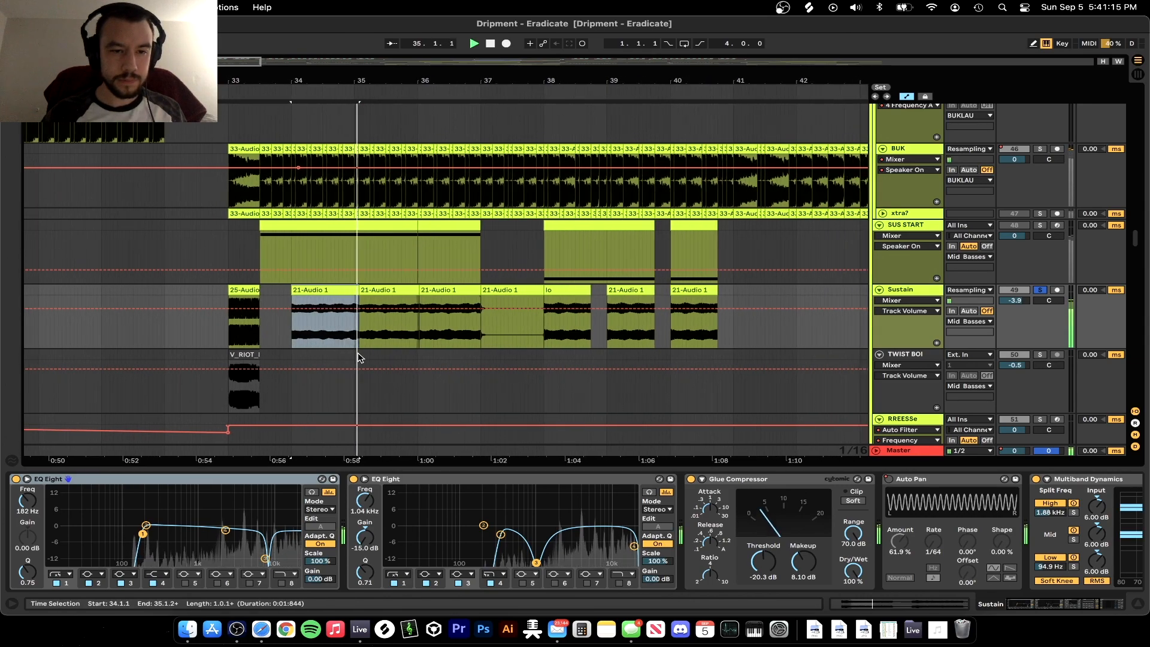
scroll(358, 358, "up", 2)
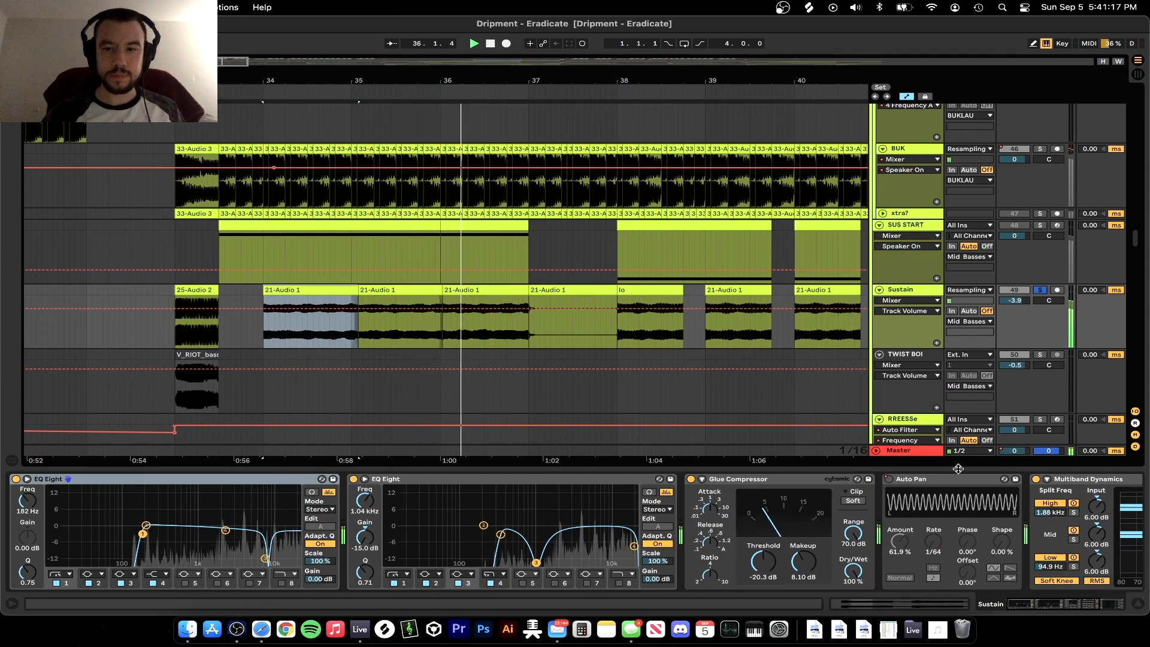
scroll(545, 523, "right", 5)
scroll(546, 523, "right", 1)
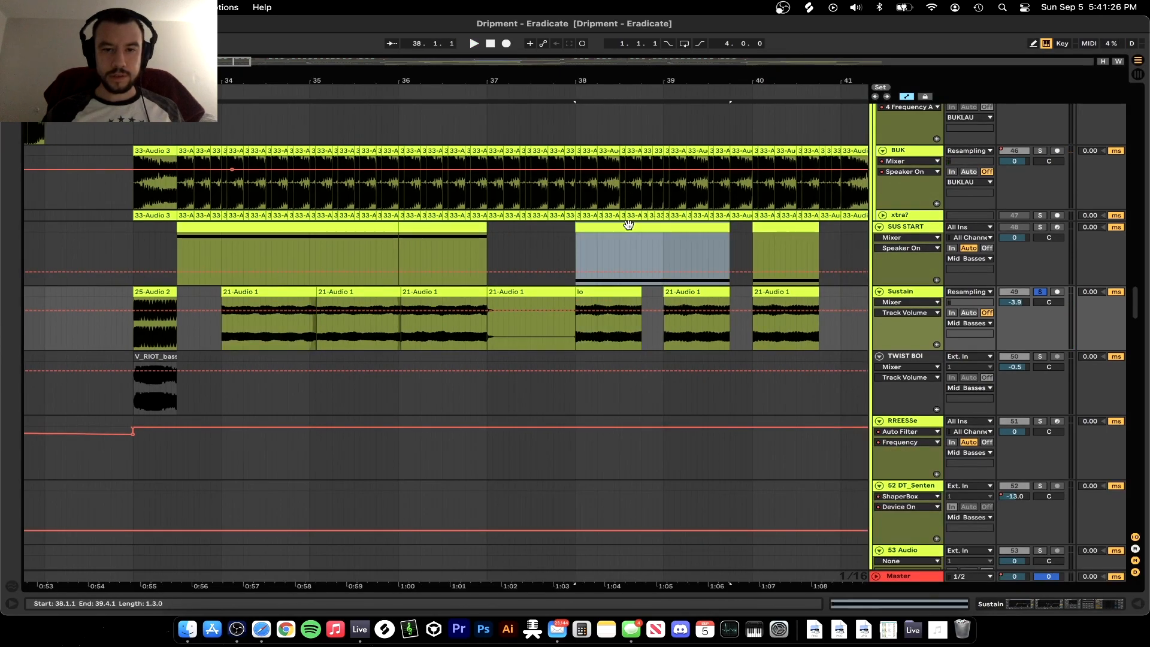
Open the SUS START MIDI clip at 38.1.1, inspect its sustained D2 note, and hide the clip view
double_click(629, 225)
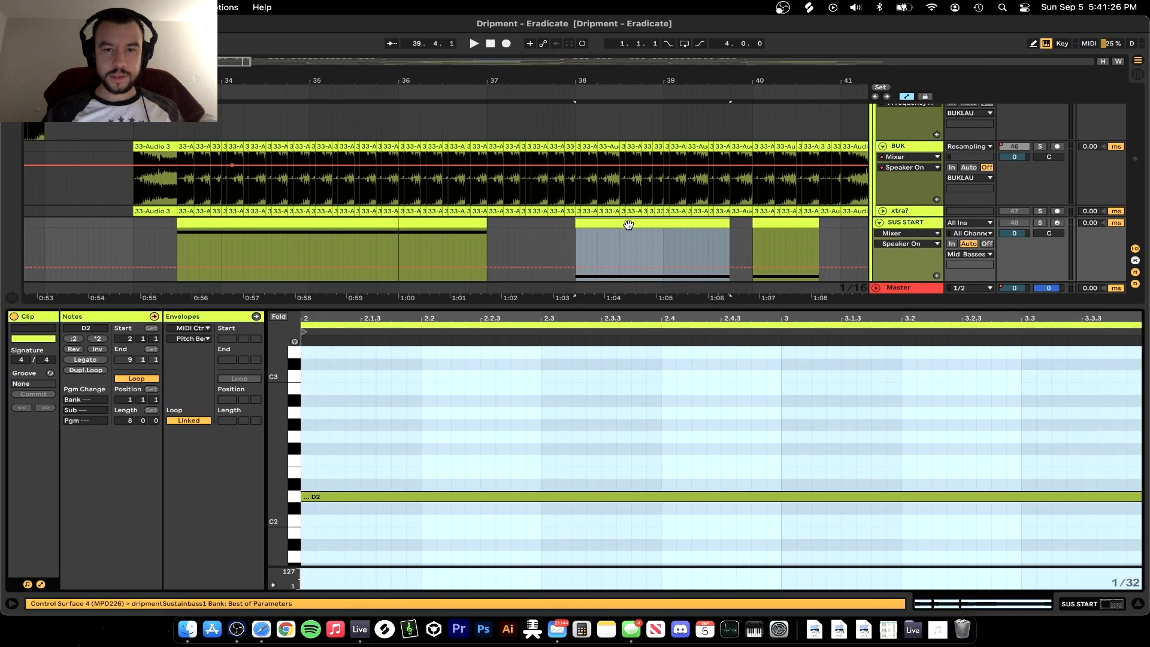
left_click(317, 496)
key("super+alt+l")
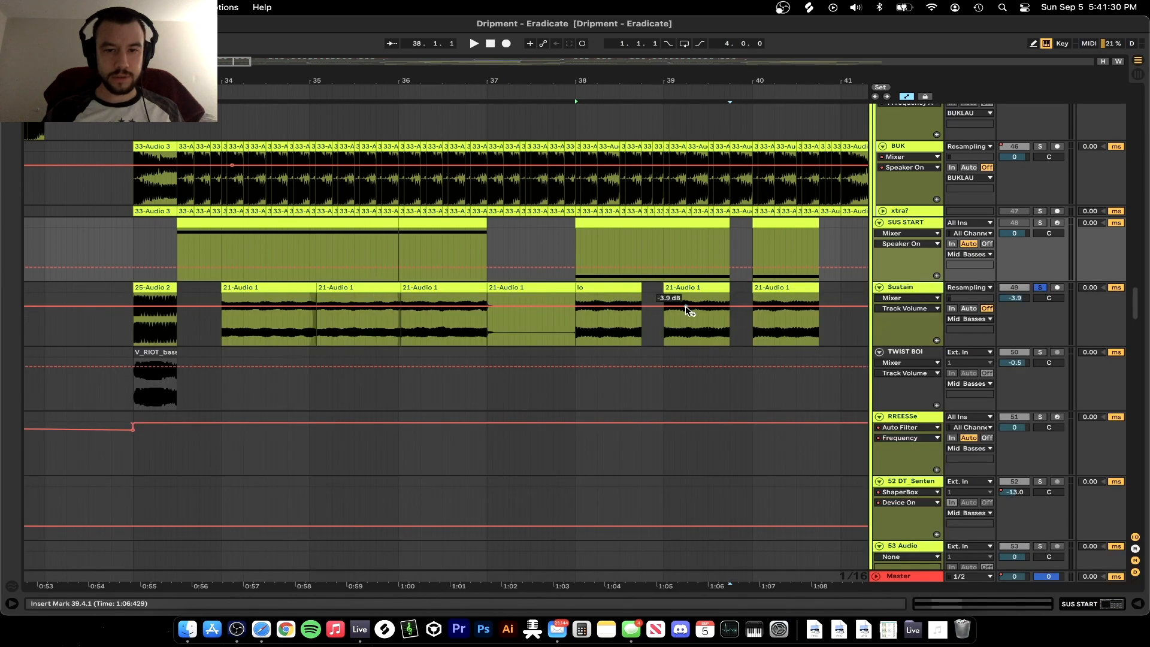
Play the Sustain track from its clip at 38.1.1 and inspect its device chain before hiding the device view
scroll(685, 306, "down", 1)
left_click(581, 315)
key("space")
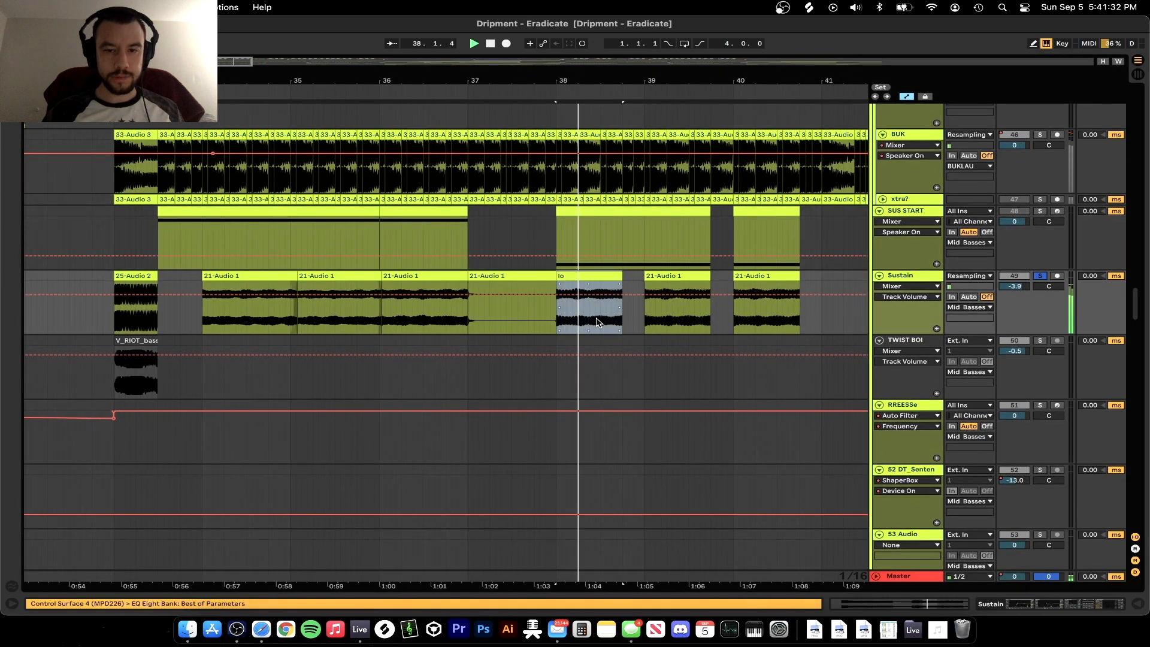
left_click(915, 276)
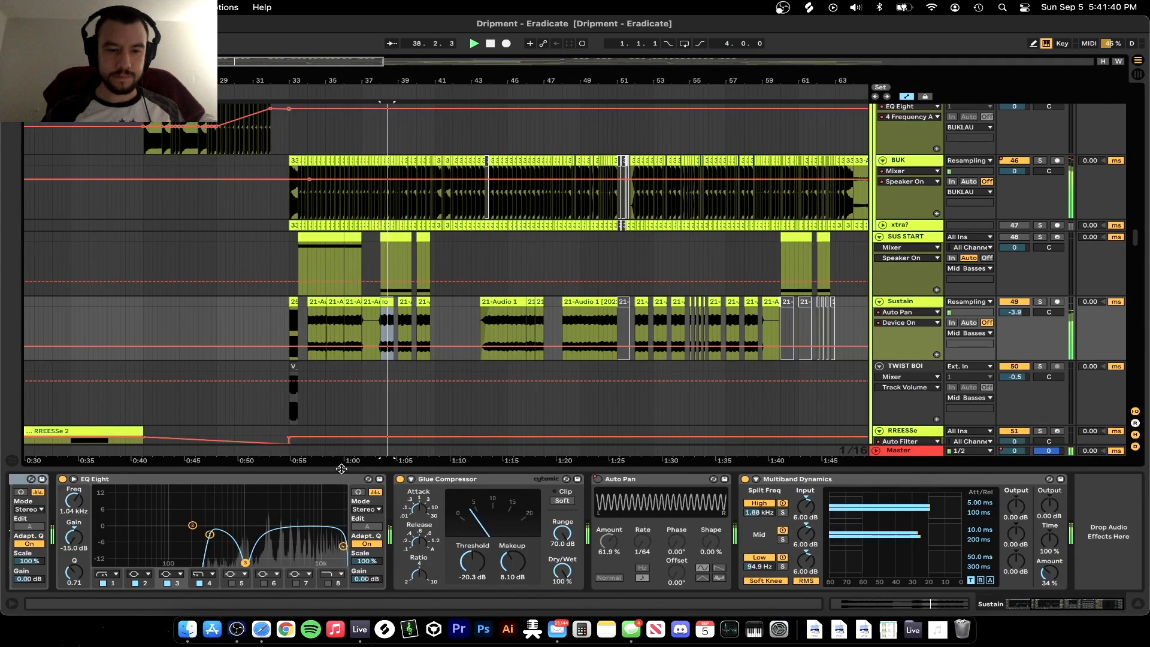
key("super+alt+l")
key("space")
Solo the Kick group and play its layered kick clips from 32.4.4
scroll(342, 473, "up", 15)
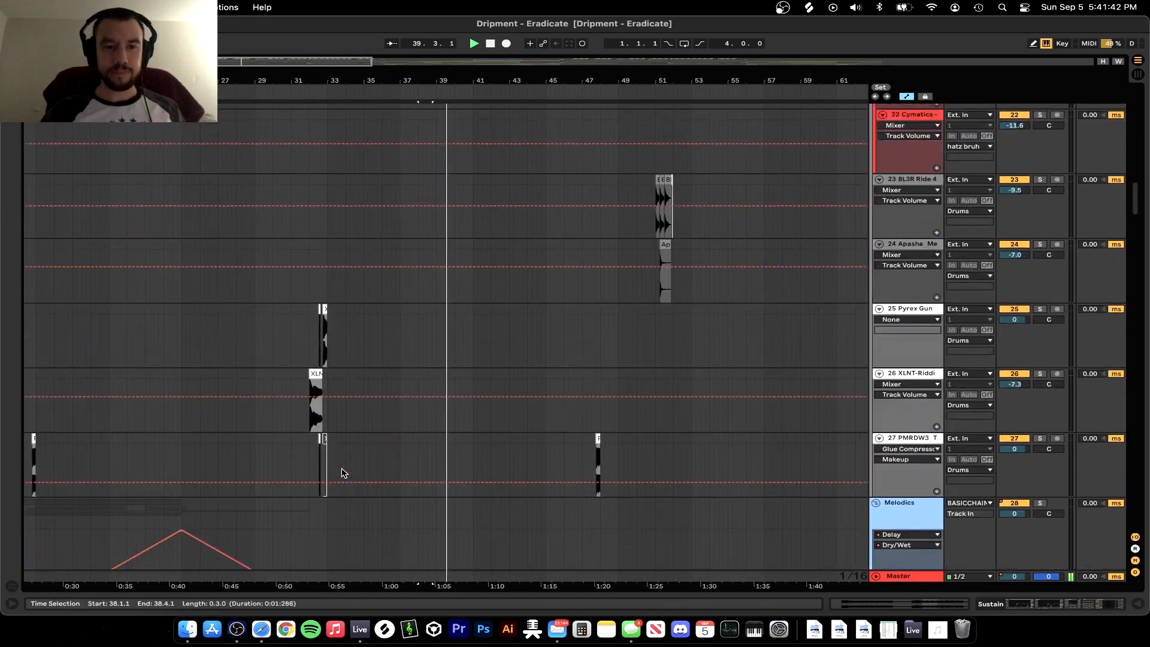
scroll(354, 378, "up", 5)
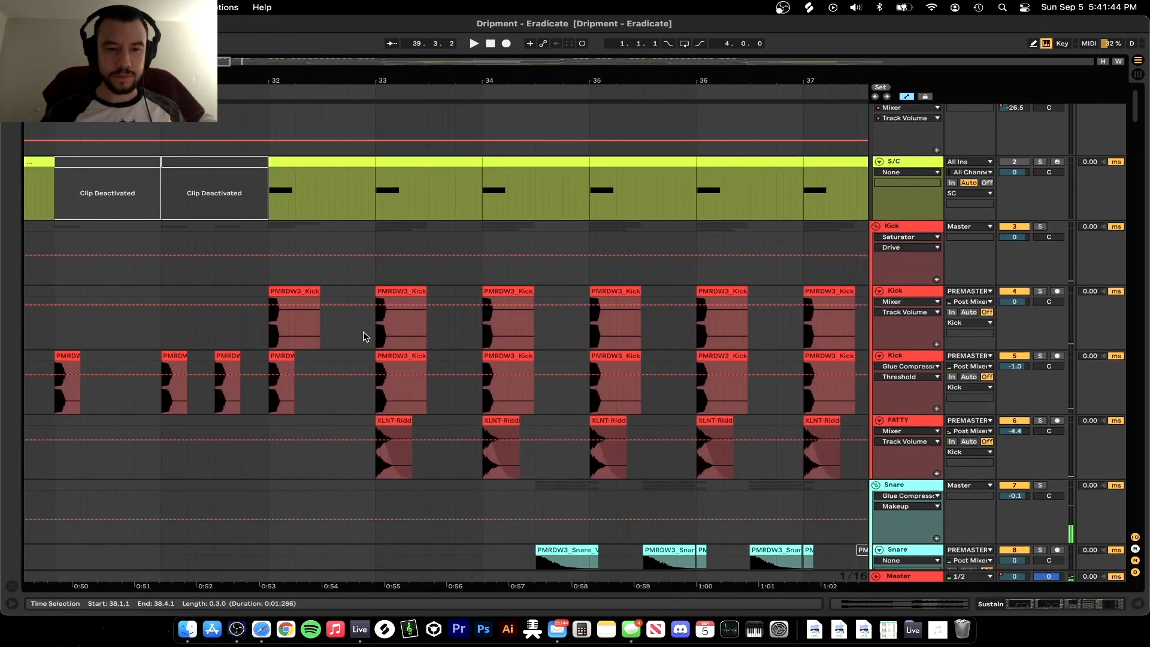
left_click(380, 329)
scroll(1011, 262, "down", 3)
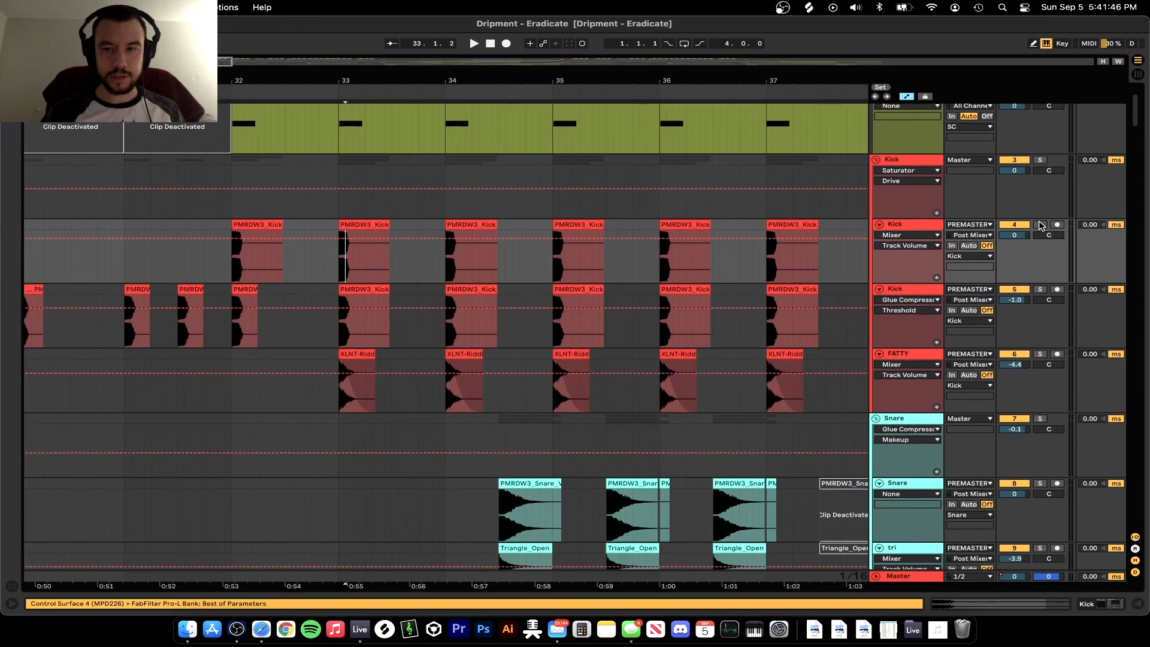
scroll(342, 257, "down", 3)
left_click(334, 323)
key("space")
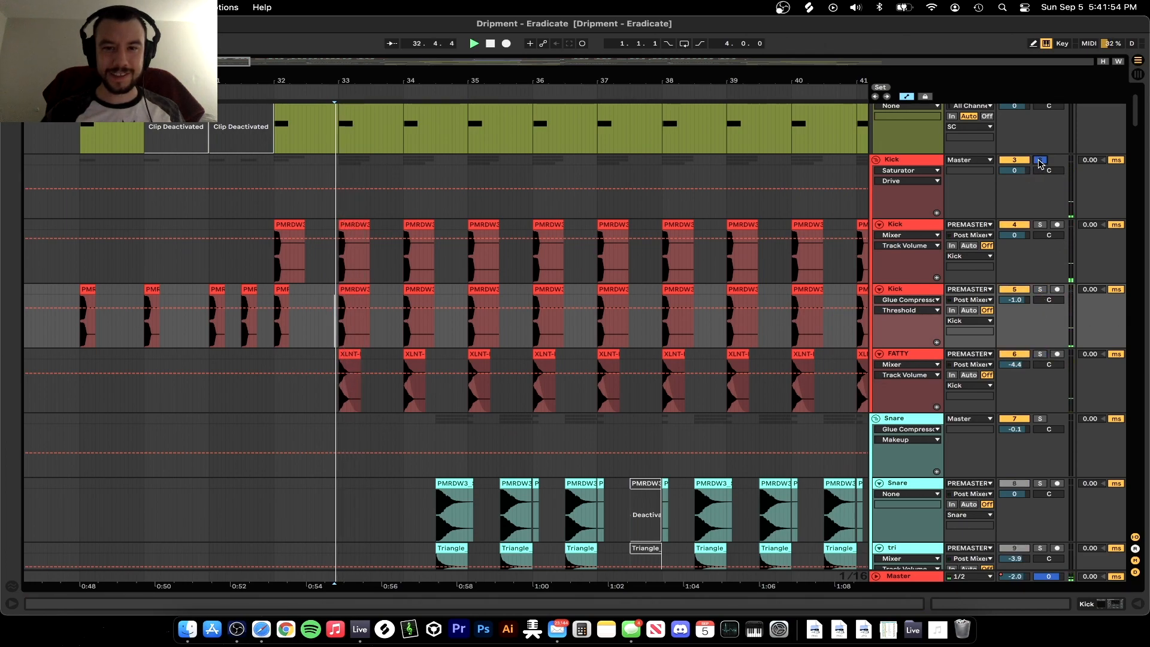
Show the Kick group's device chain and inspect its Glue Compressor and Saturator with Soft Clip
left_click(889, 160)
double_click(895, 160)
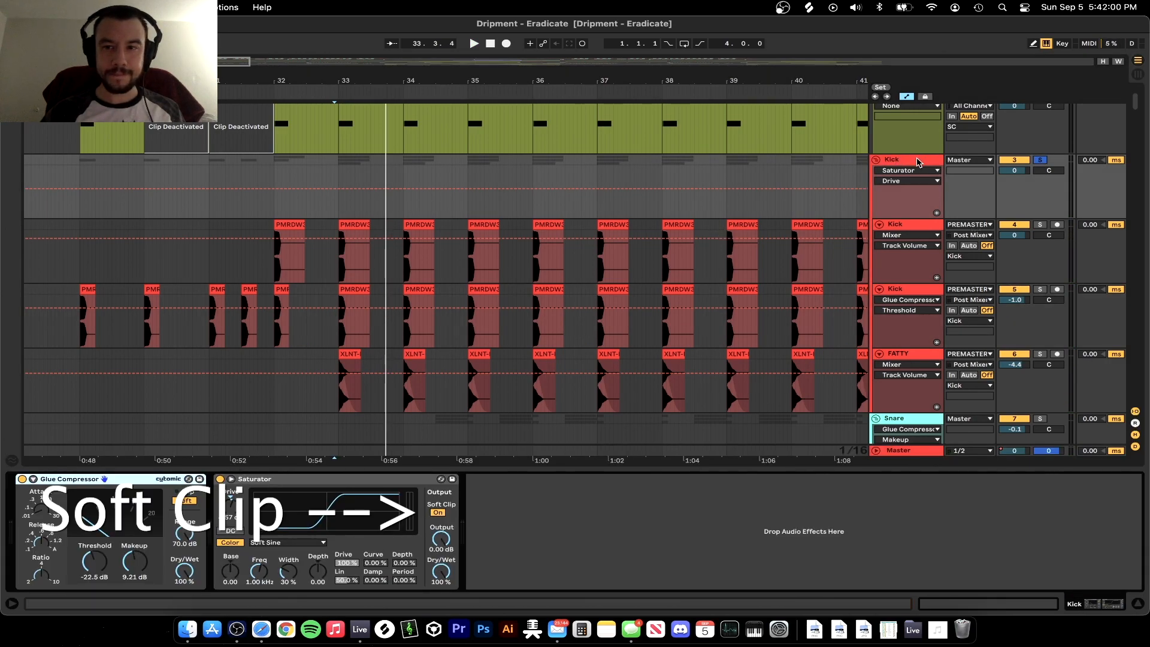
left_click(335, 318)
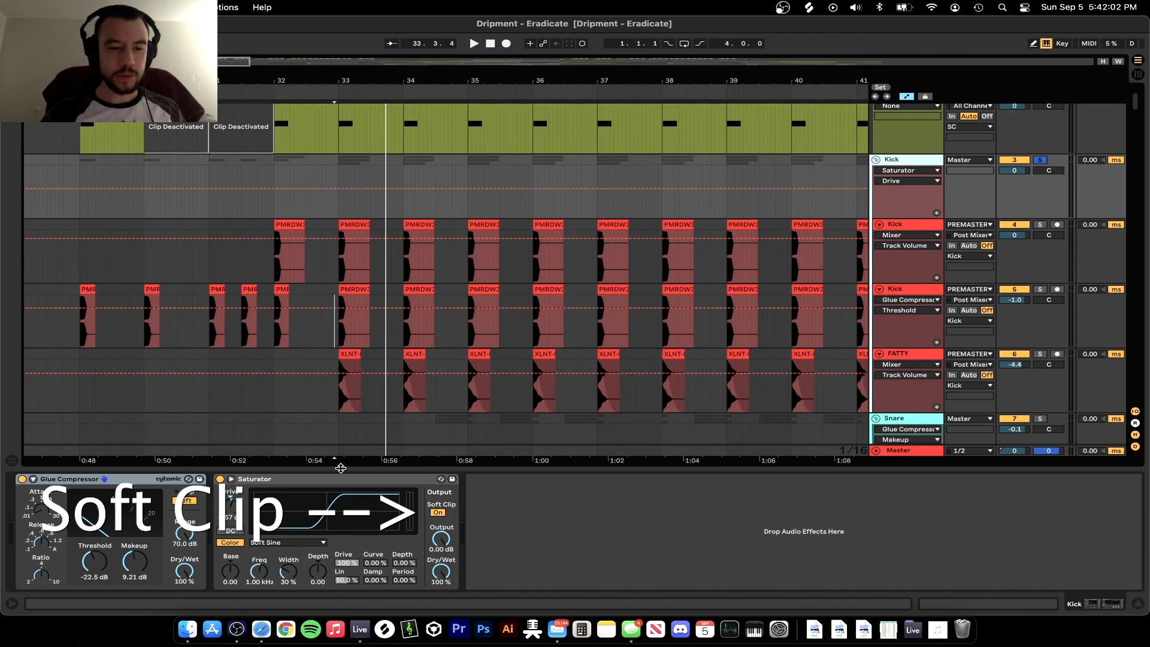
Unfold the Master track with its device chain shown, then fold the track and hide the device view
left_click(908, 452)
left_click(876, 450)
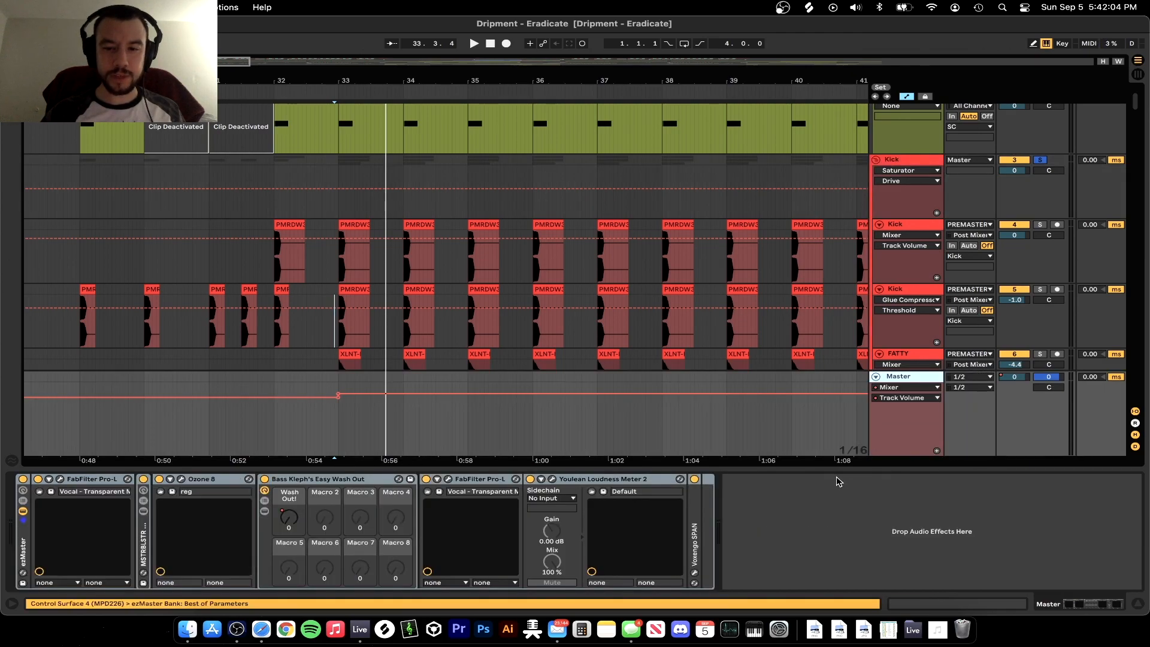
double_click(836, 472)
left_click(877, 501)
scroll(637, 429, "down", 5)
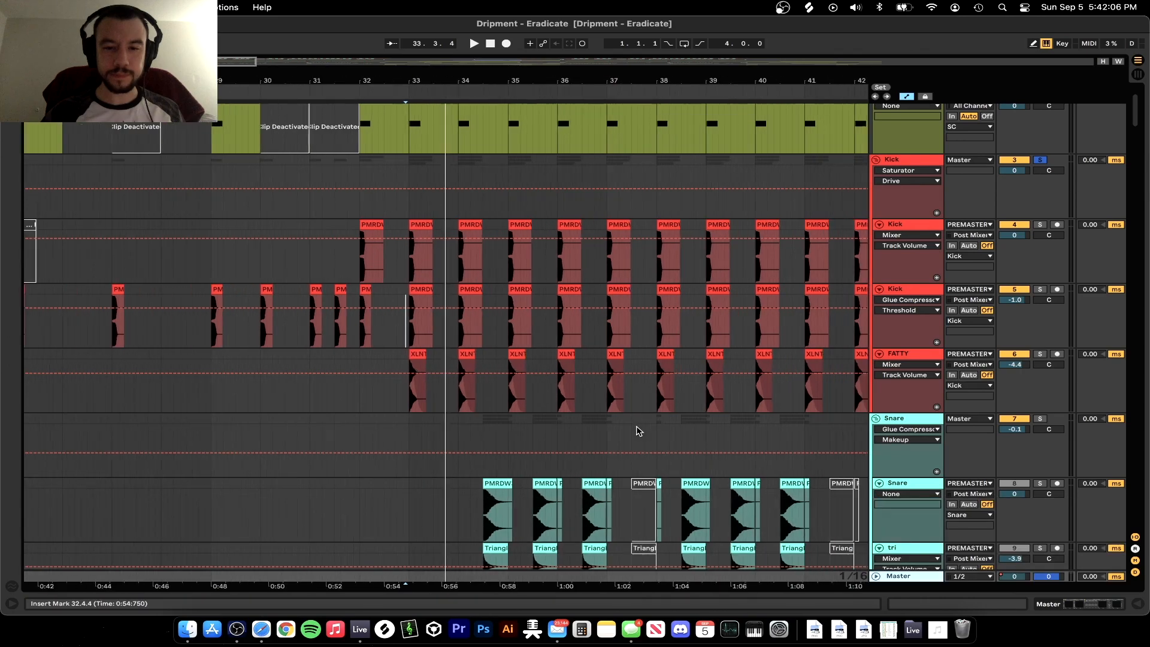
Solo the Snare group's Snare and tri tracks and play their clips from just before 34.3.1
left_click(466, 368)
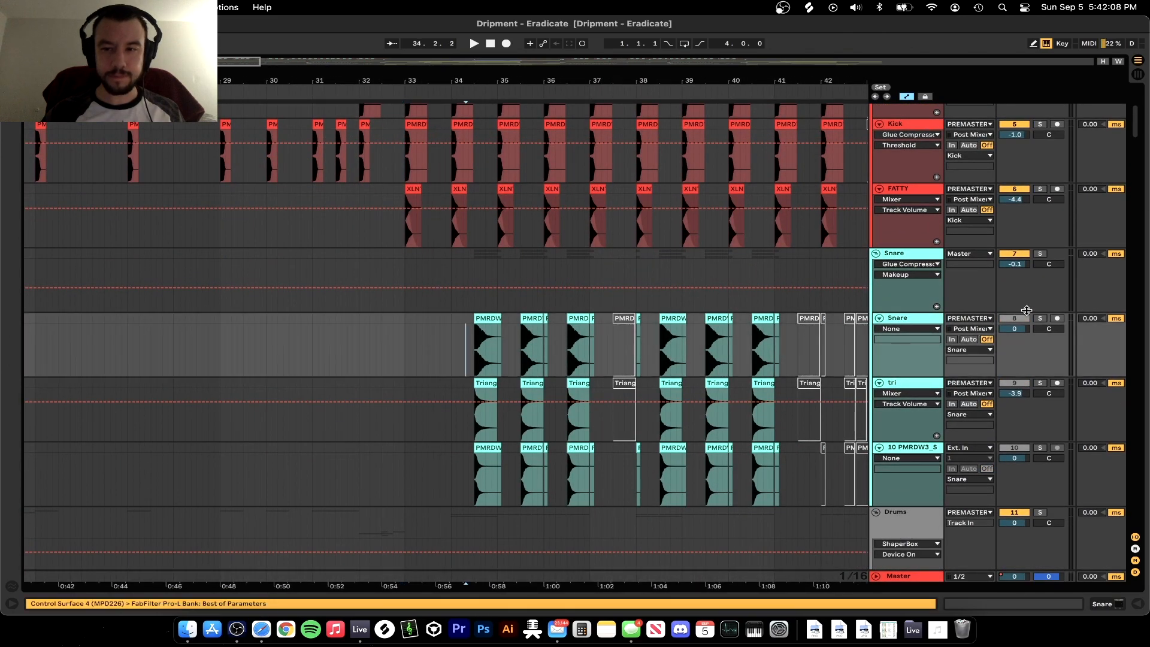
scroll(547, 360, "up", 3)
scroll(718, 367, "down", 1)
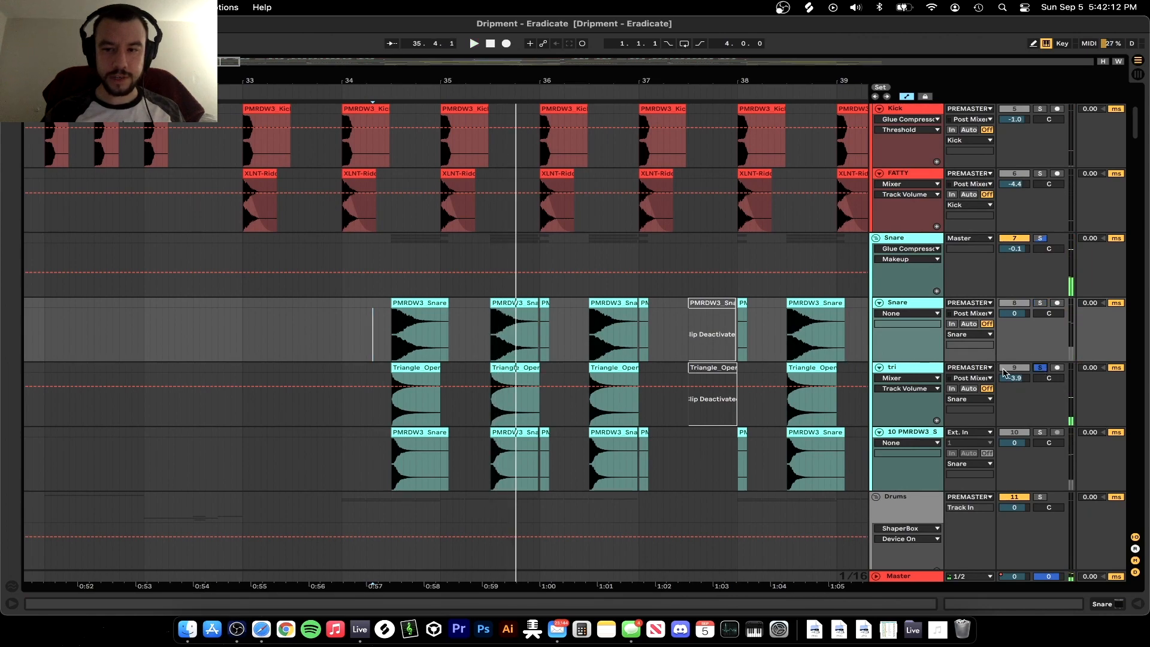
left_click(387, 412)
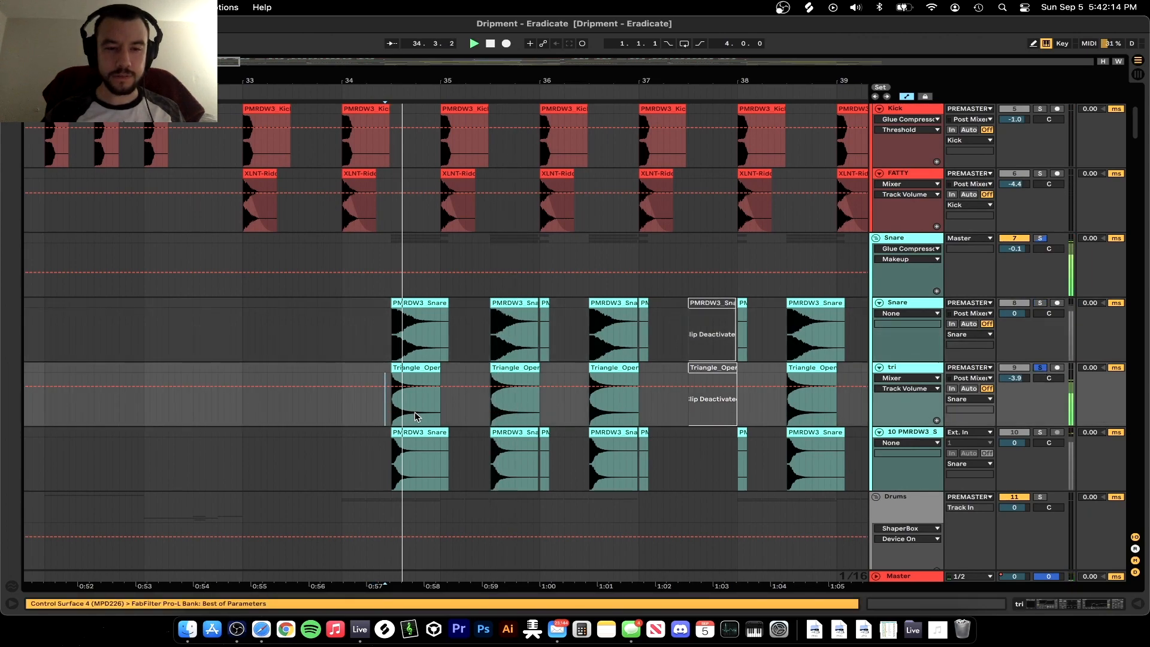
scroll(417, 416, "up", 2)
Solo the 10 PMRDW3_S track and play its first PMRDW3 Snare Higher clip at 34.3.1
left_click(1041, 432)
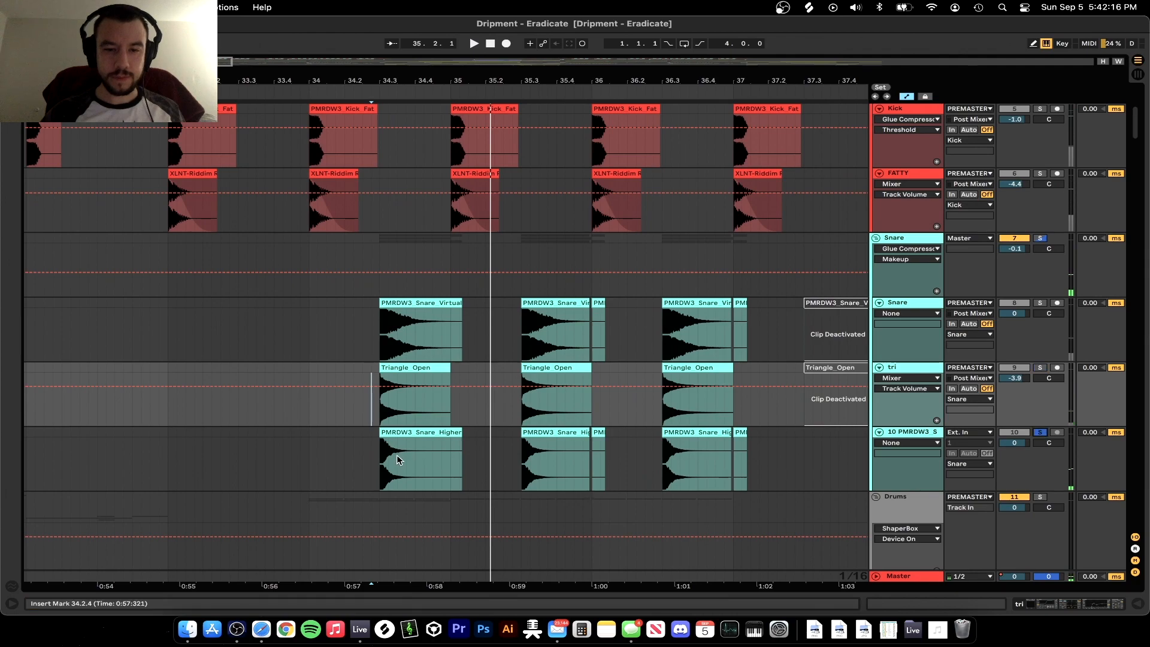
left_click(396, 443)
key("space")
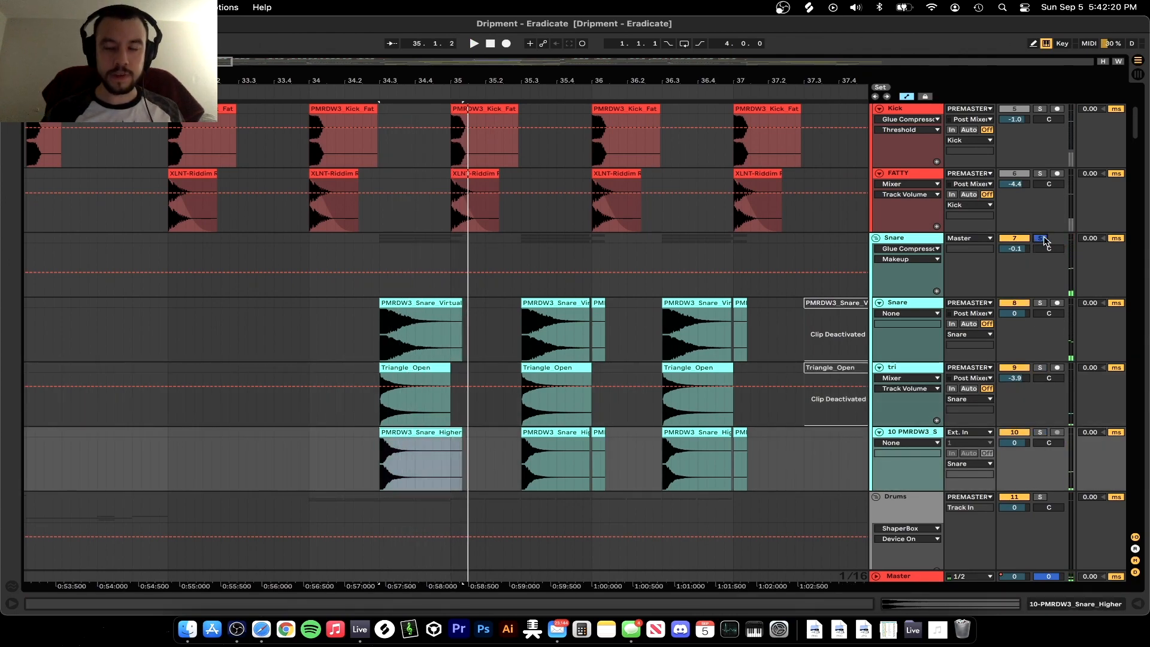
Play all three snare layers together with the Snare group soloed, and turn the group's solo off
scroll(495, 419, "down", 2)
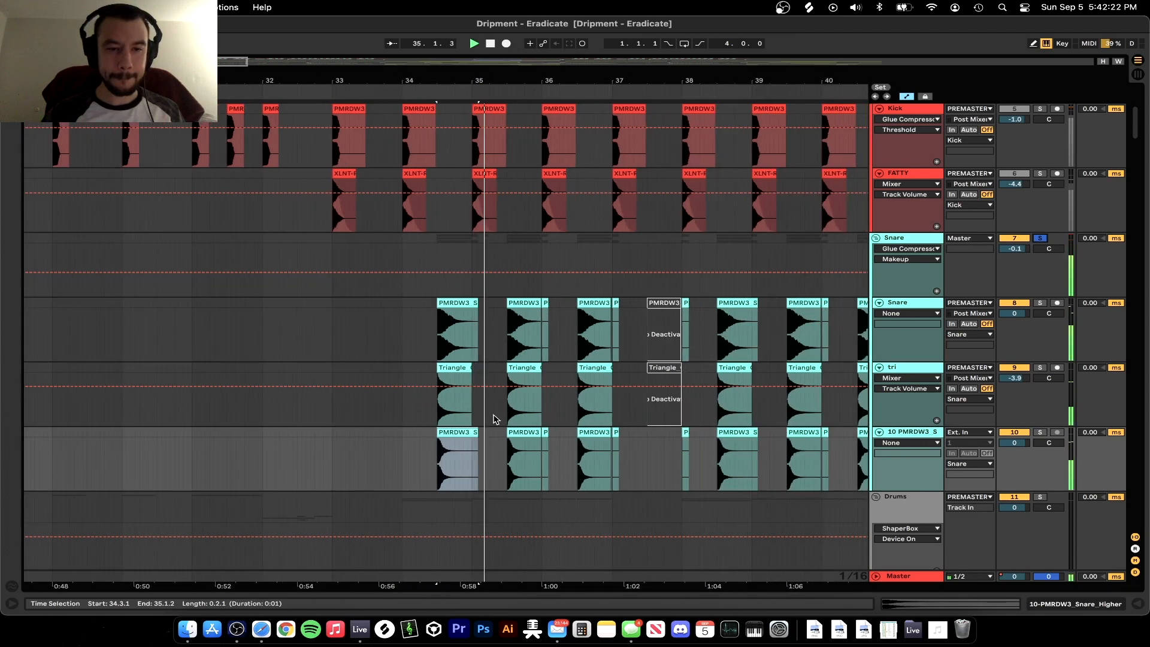
scroll(494, 419, "down", 2)
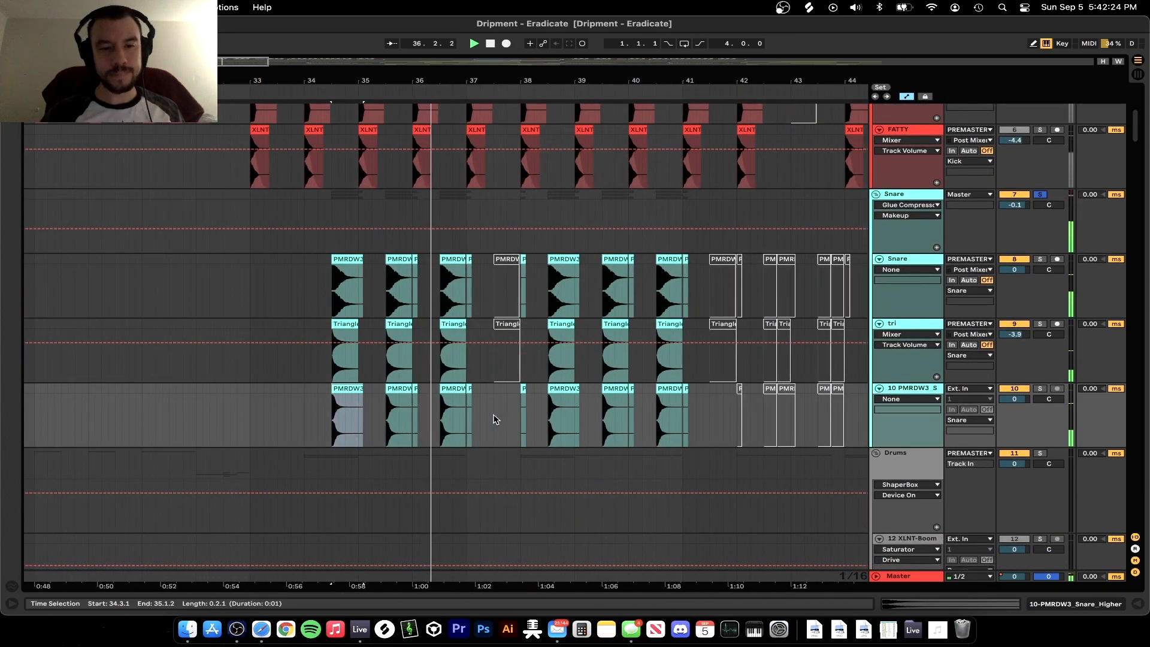
left_click(1041, 195)
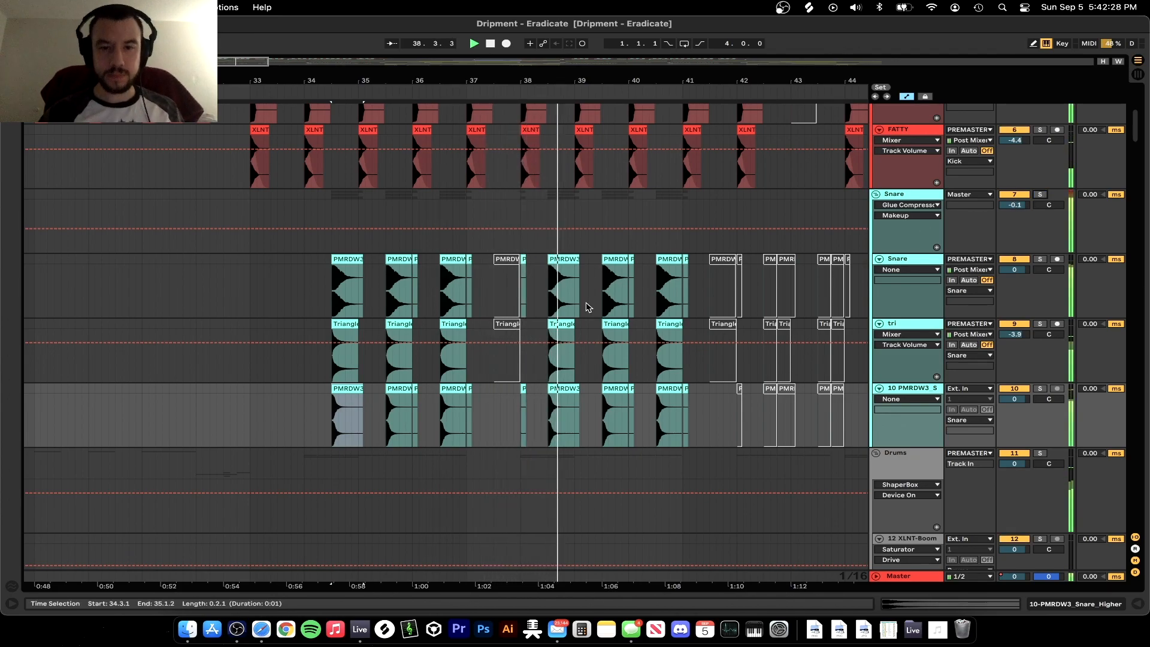
Solo the 15 PMRDW3_R ride track, play it from 32.4.4, and turn its solo off
scroll(586, 308, "down", 10)
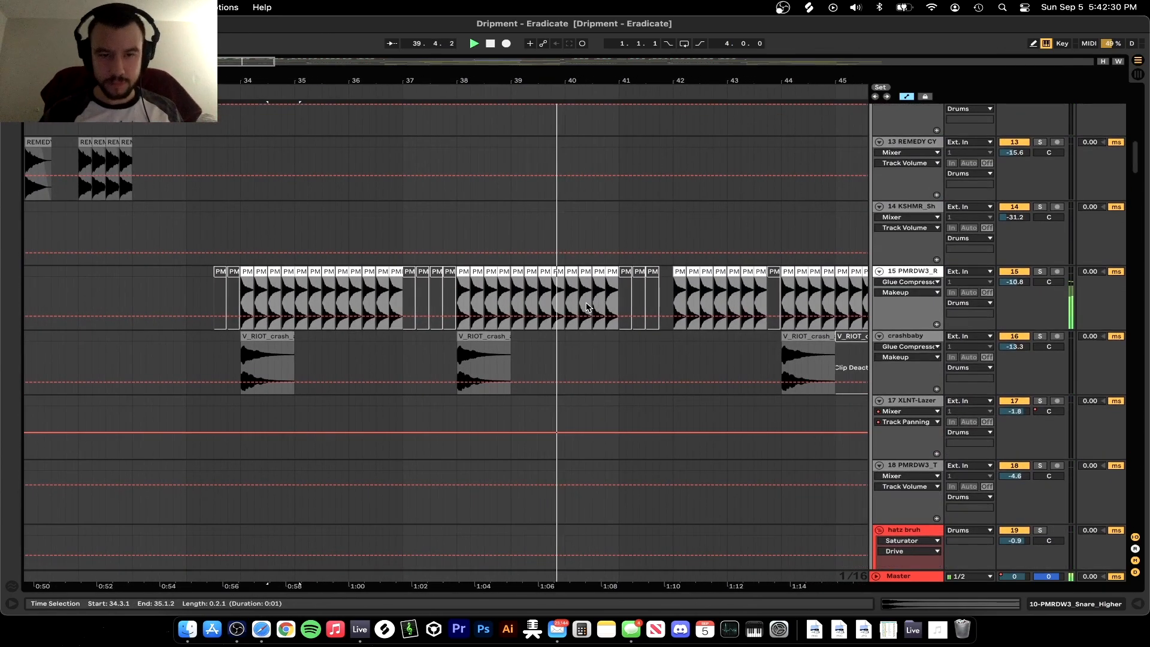
left_click(244, 300)
left_click(1042, 274)
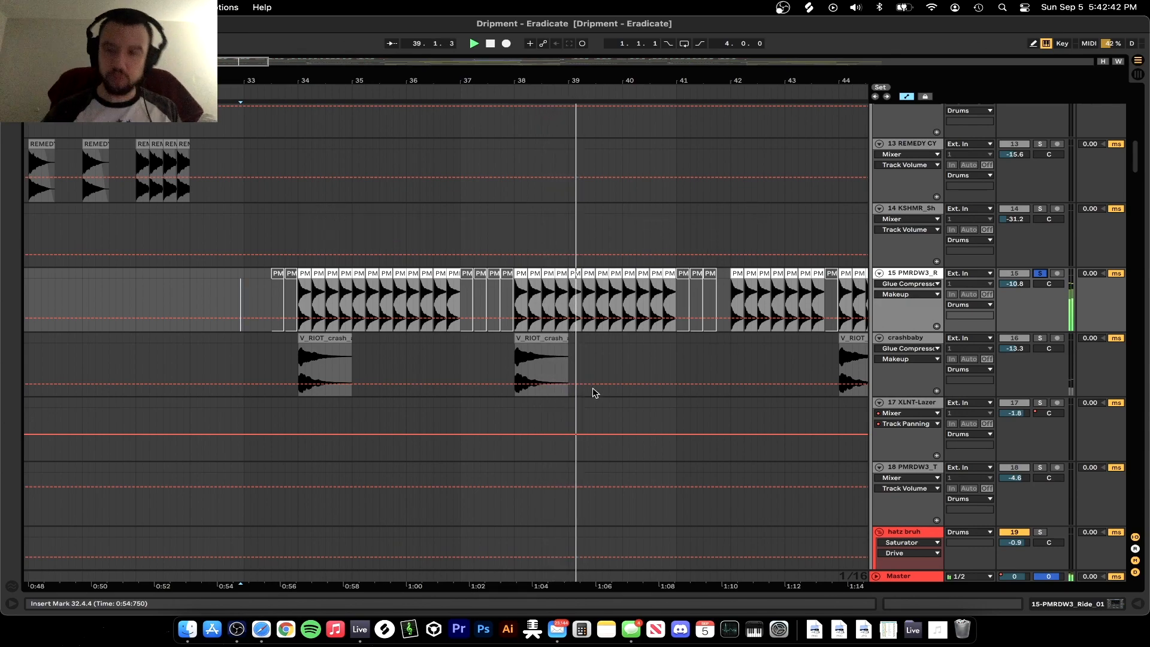
left_click(1041, 273)
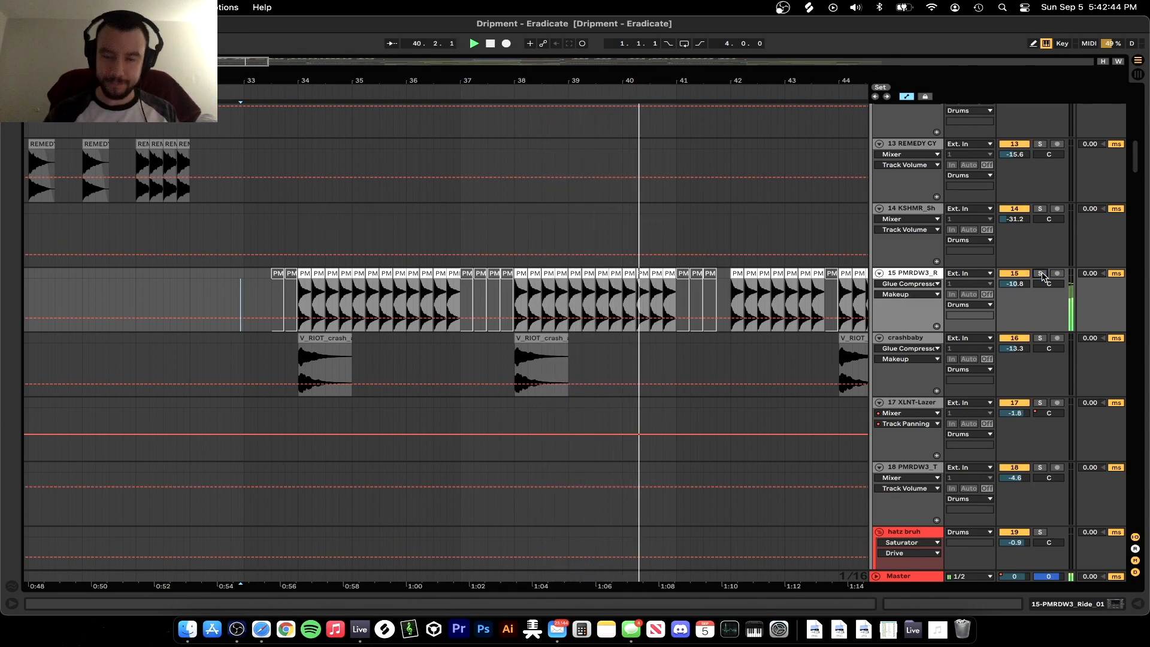
Solo the crashbaby track, play its V_RIOT crash clips at bars 34 and 38, and turn its solo off
scroll(662, 225, "right", 10)
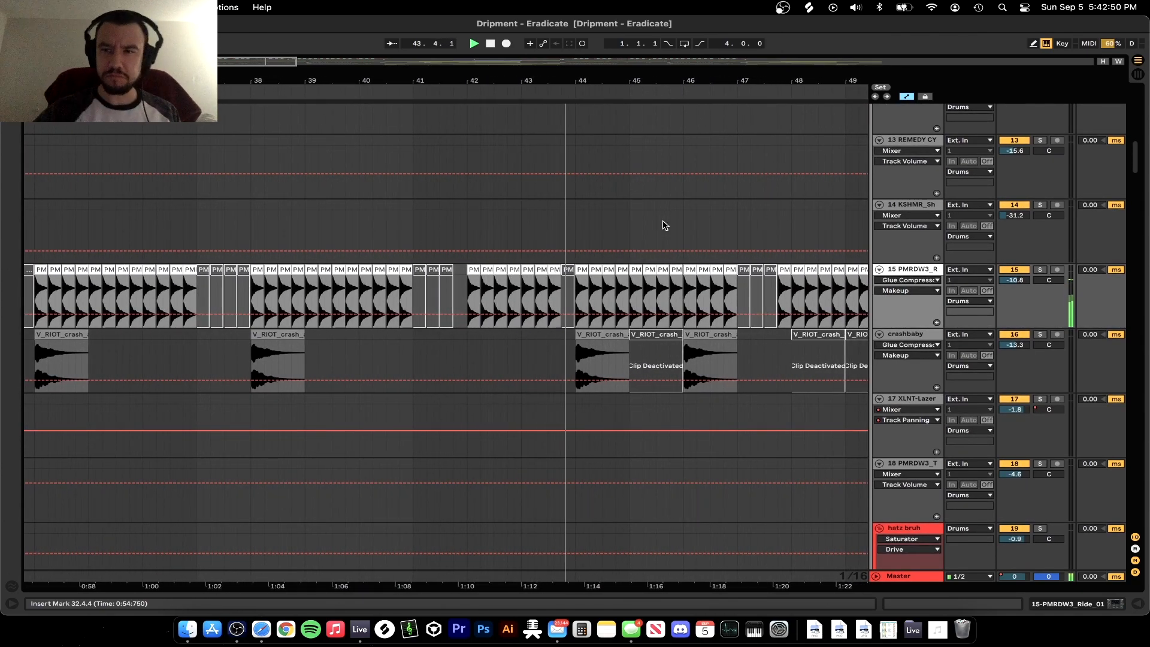
scroll(659, 359, "left", 6)
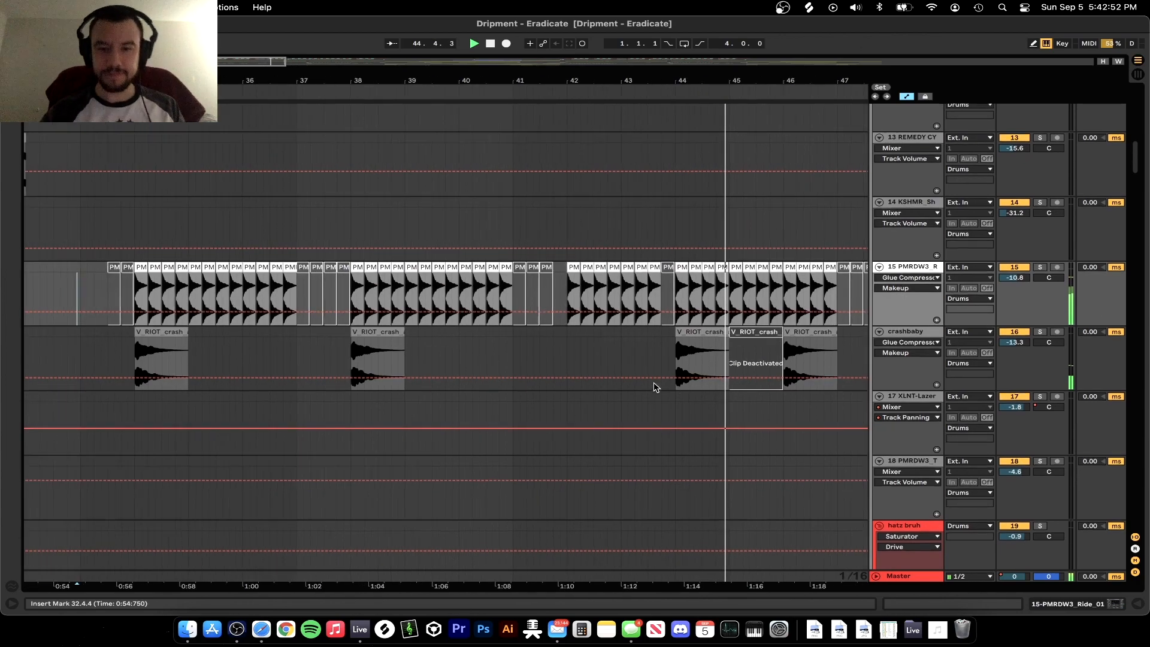
left_click(186, 335)
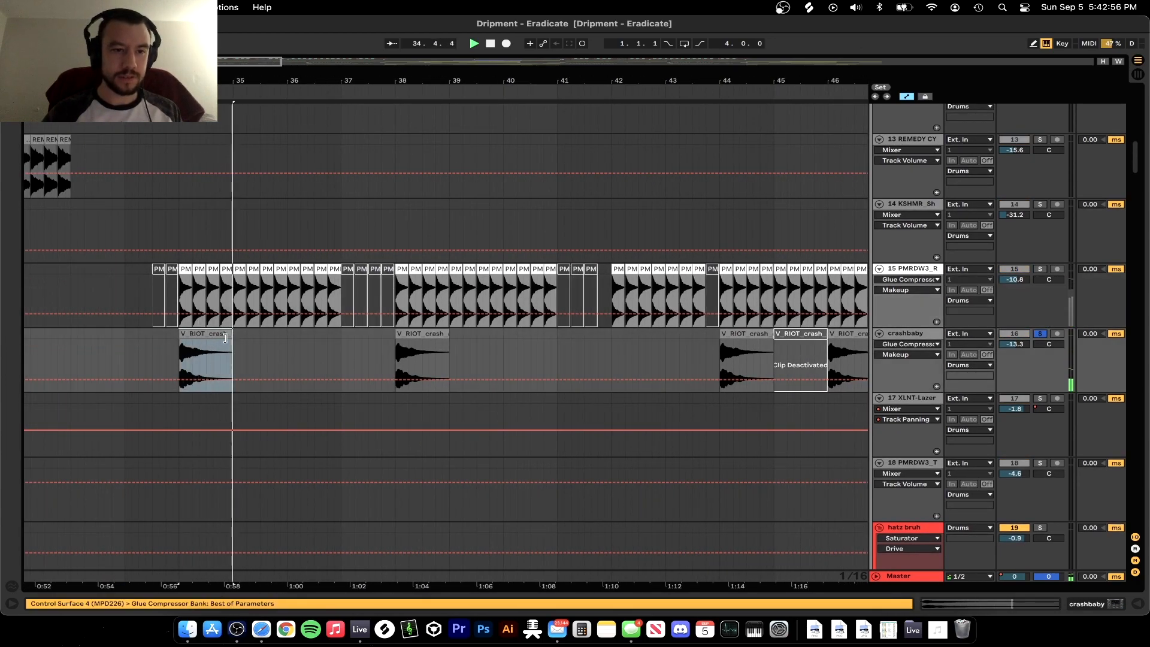
scroll(210, 332, "left", 2)
left_click(435, 359)
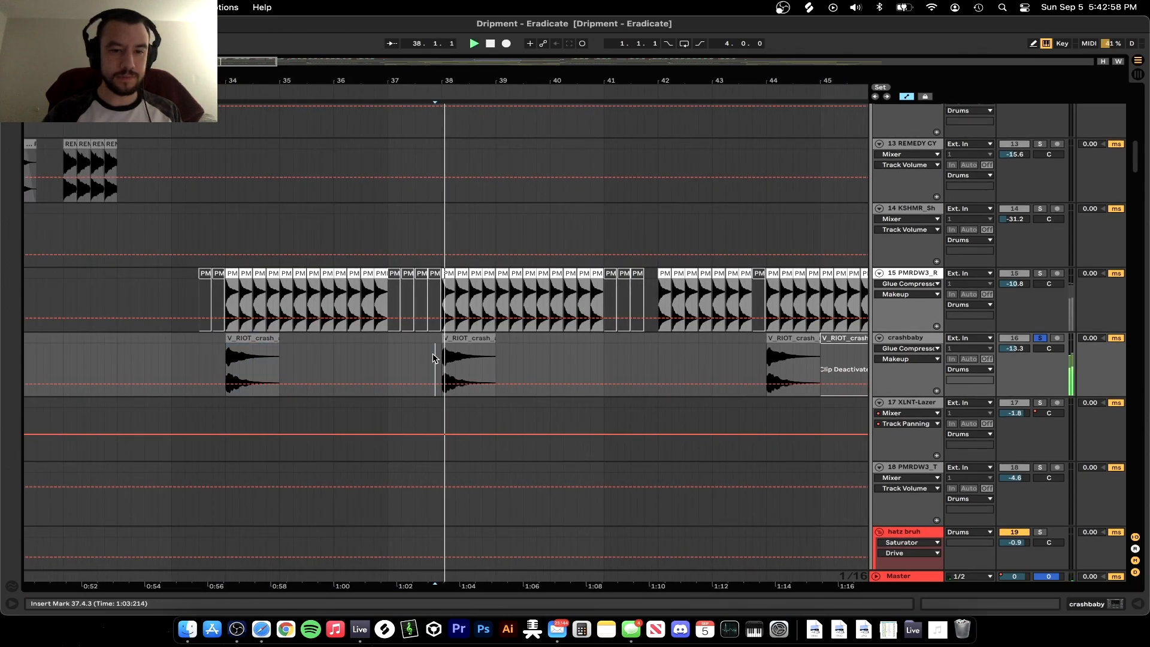
key("minus")
left_click(1040, 338)
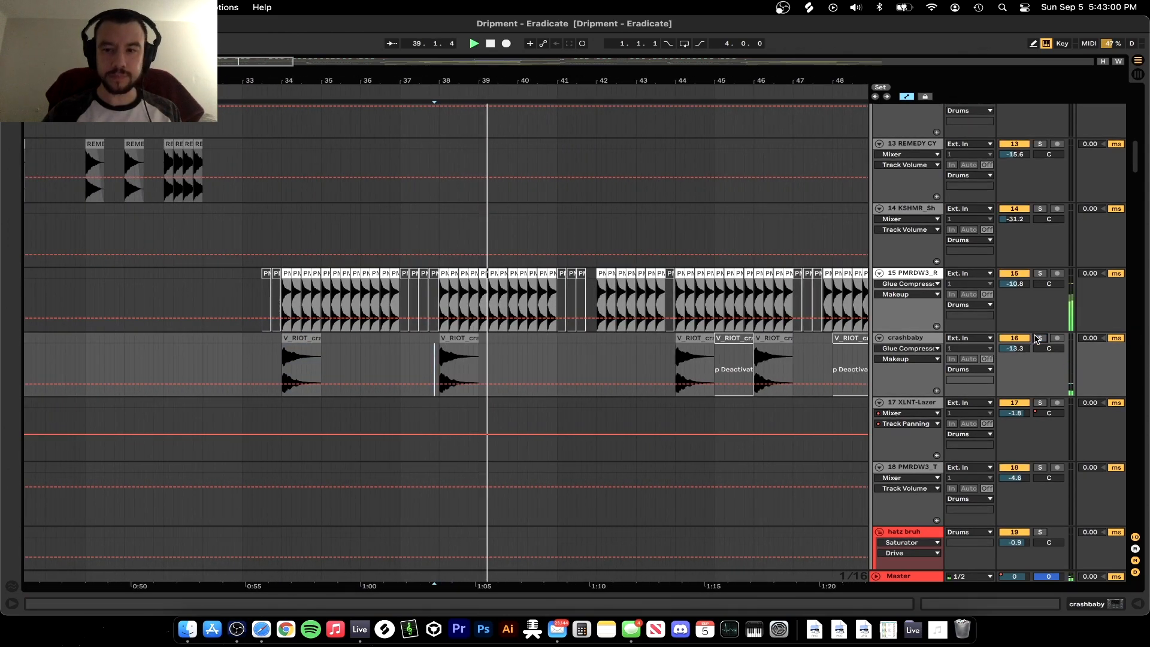
Solo the sword track in the FX group and play its Sword Slashes clips from 33.1.1
scroll(617, 397, "down", 10)
key("minus")
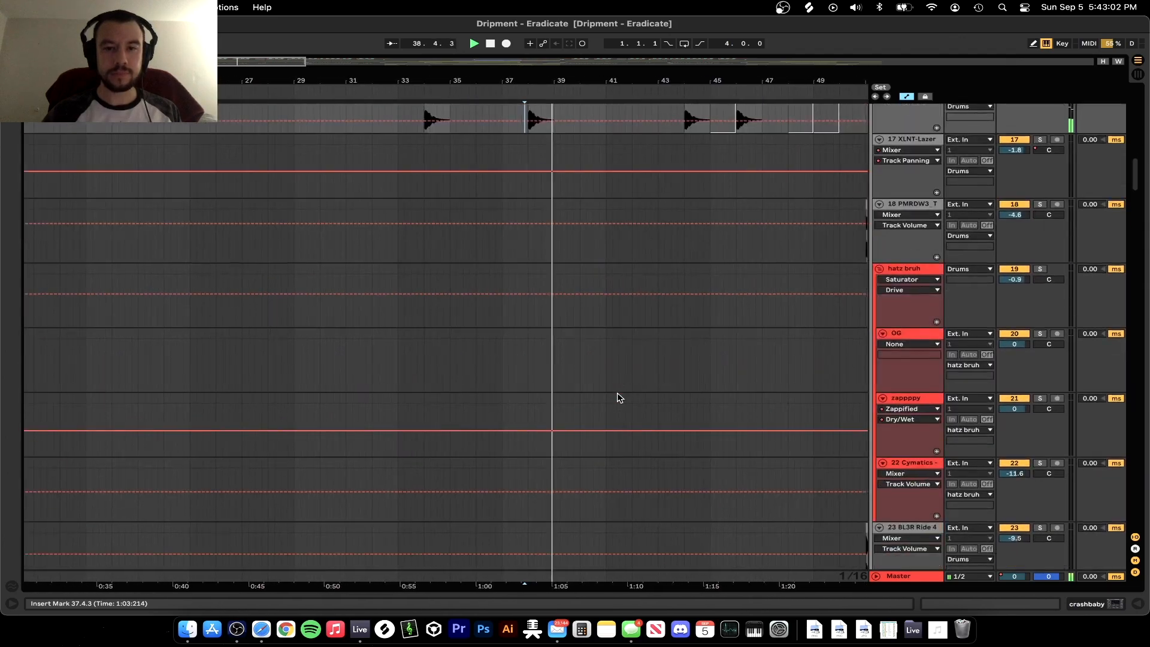
scroll(620, 397, "down", 20)
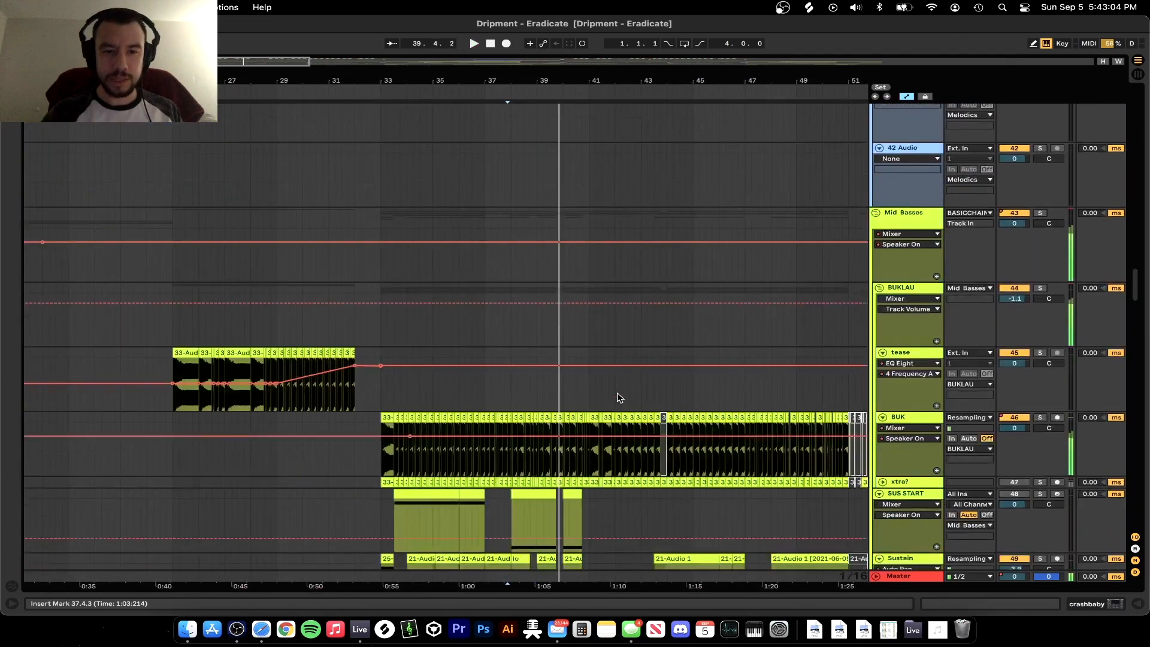
scroll(617, 397, "down", 20)
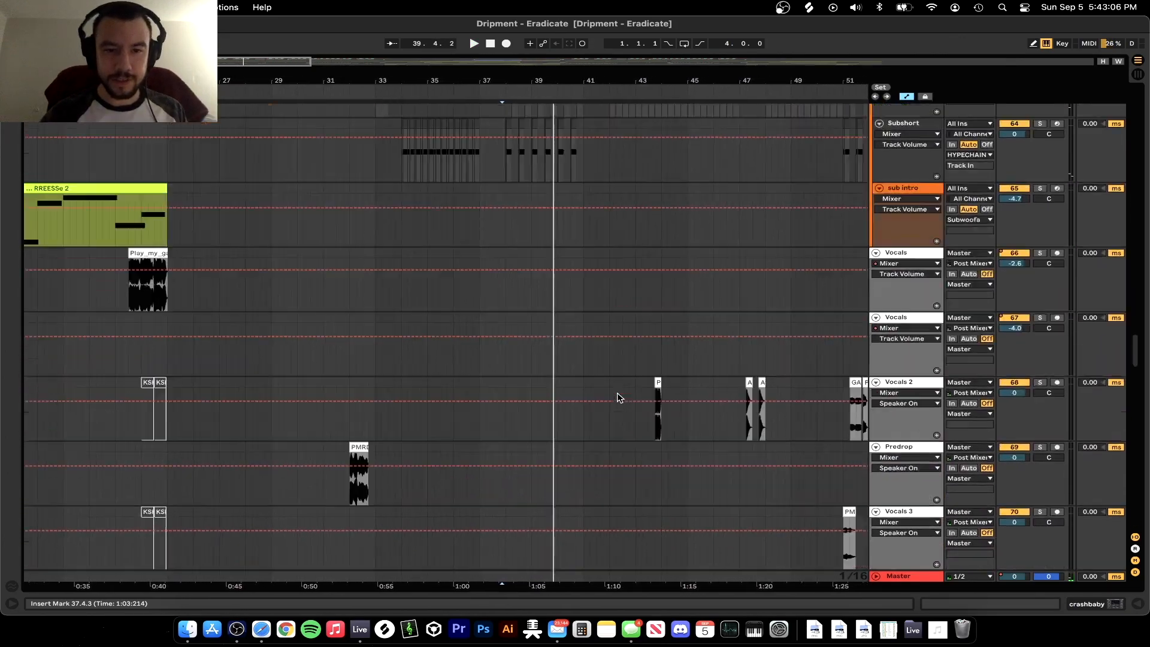
key("plus")
key("plus")
key("plus")
scroll(237, 280, "down", 1)
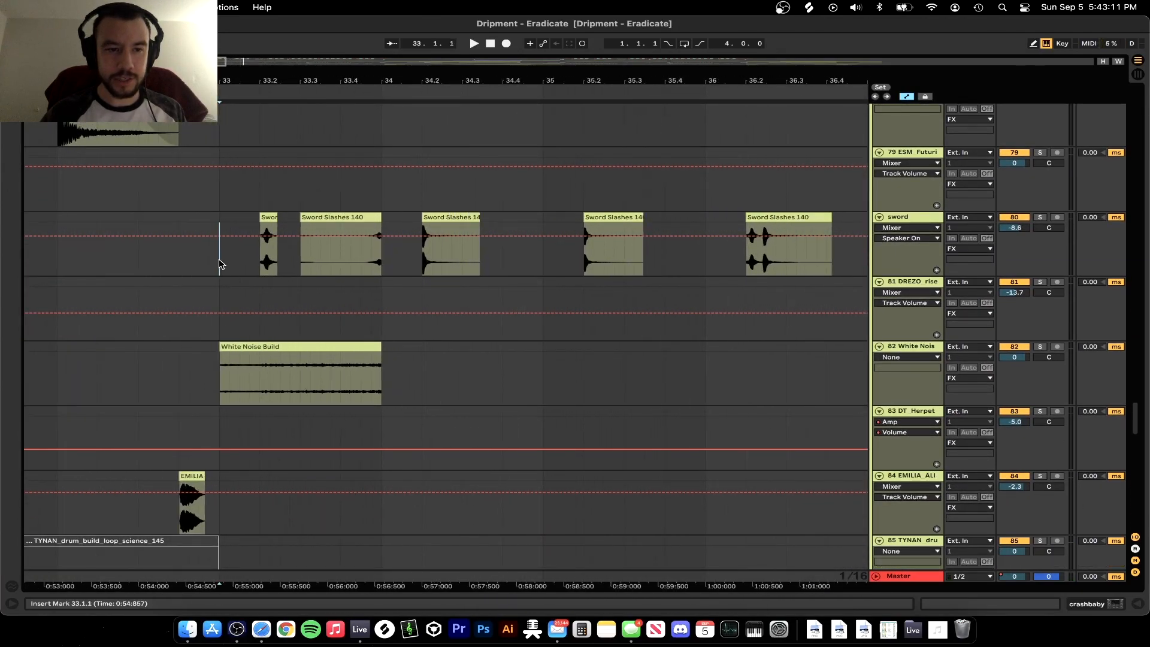
left_click(219, 265)
key("space")
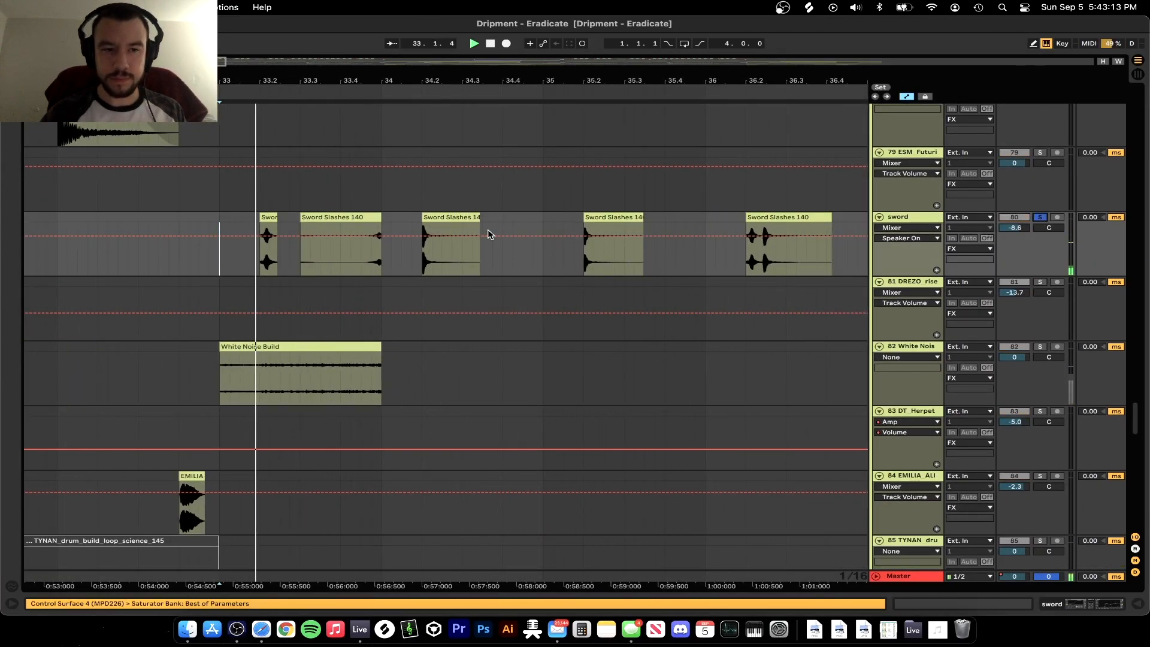
key("minus")
scroll(488, 233, "up", 2)
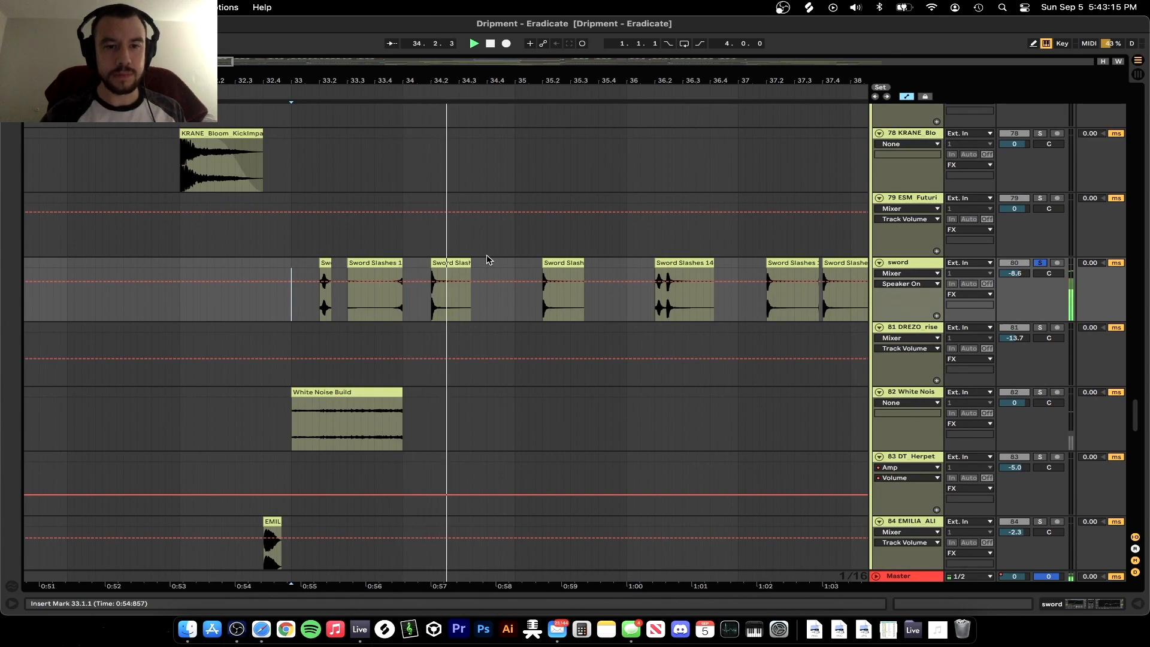
scroll(487, 260, "right", 2)
scroll(486, 260, "down", 1)
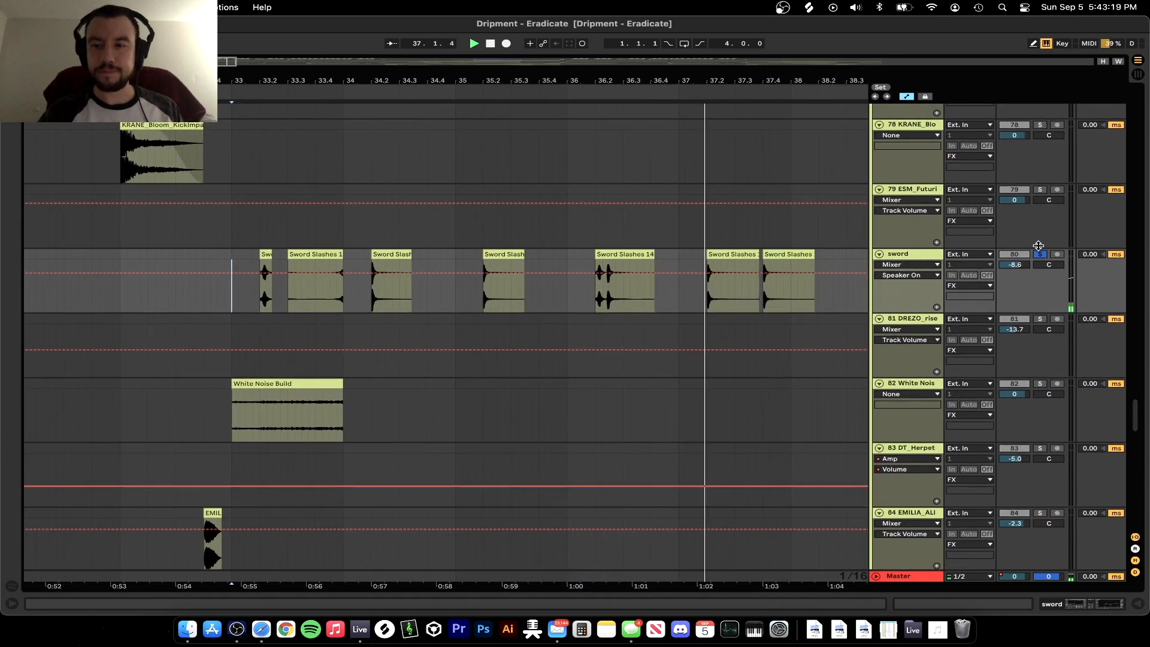
Turn the sword track's solo off and play its clips in context from 36.1.1
left_click(1040, 254)
left_click(569, 298)
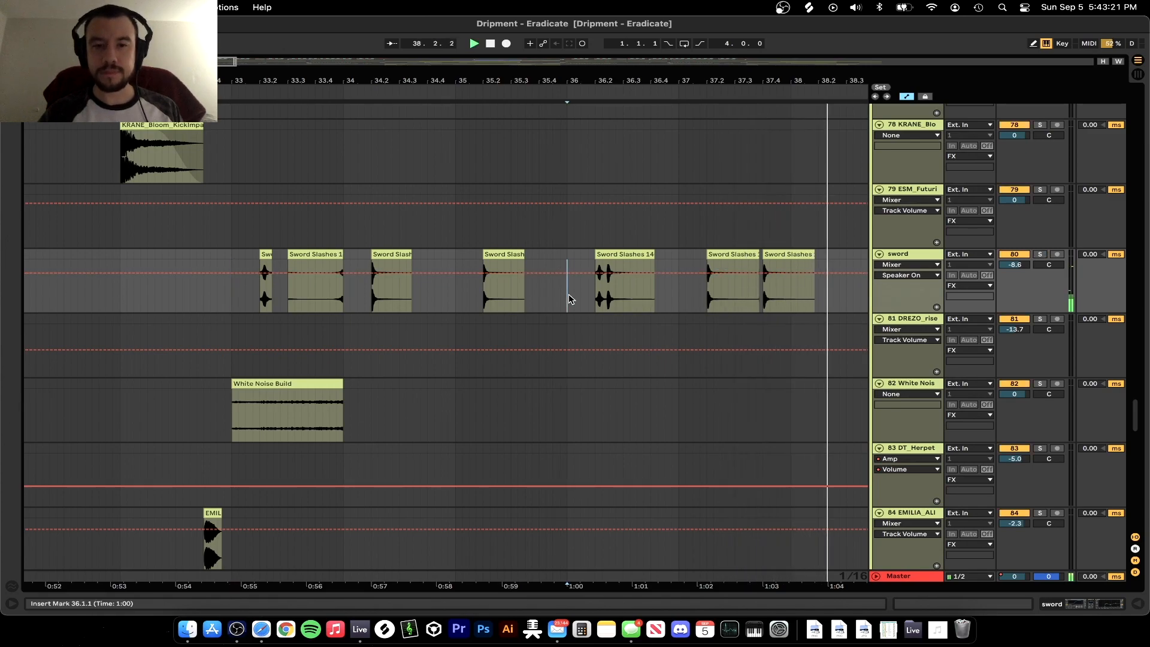
scroll(419, 360, "down", 3)
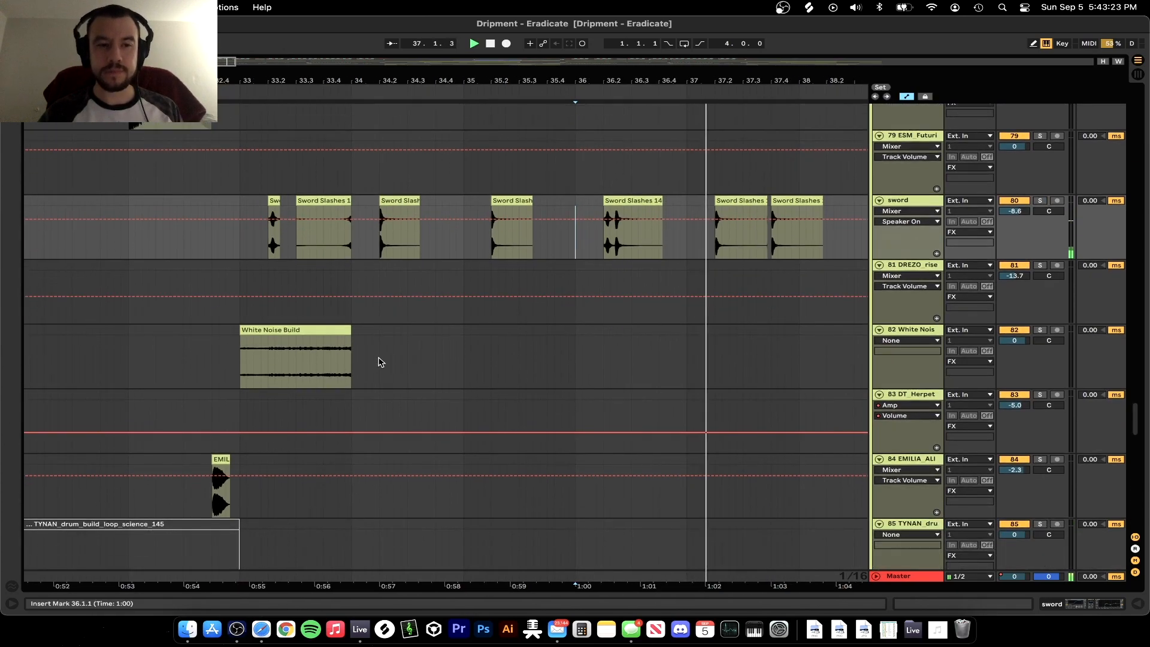
Solo the 82 White Noise track, play its White Noise Build clip from 33.1.1, and replay it in context with solo off
left_click(298, 330)
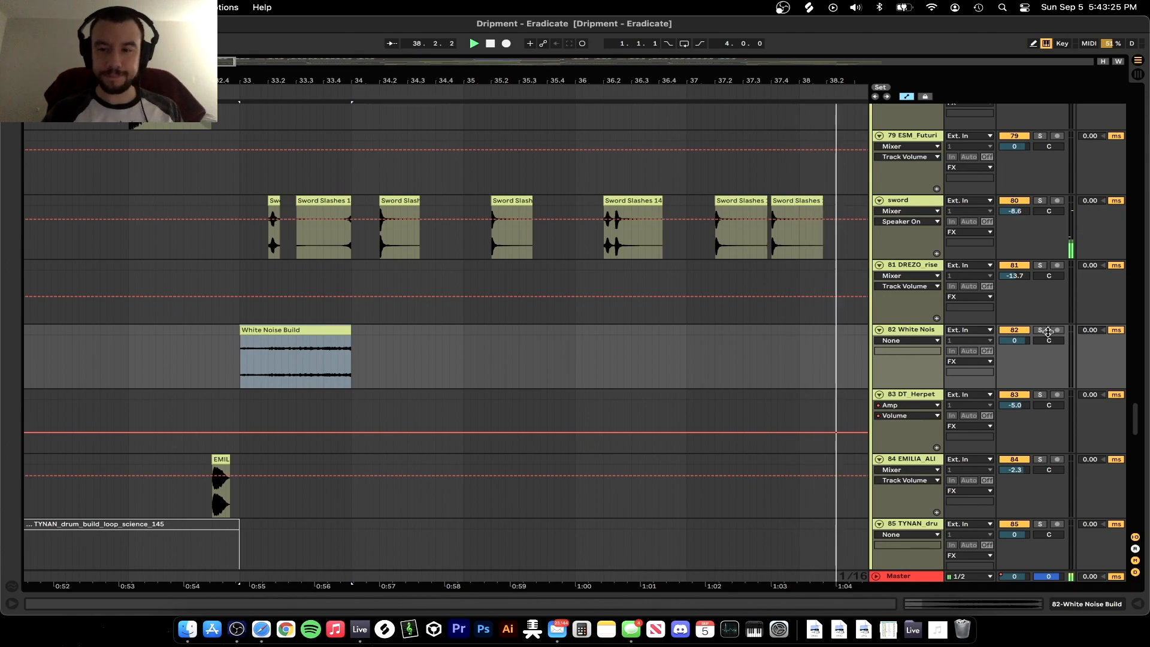
left_click(1043, 330)
scroll(419, 335, "up", 1)
left_click(239, 322)
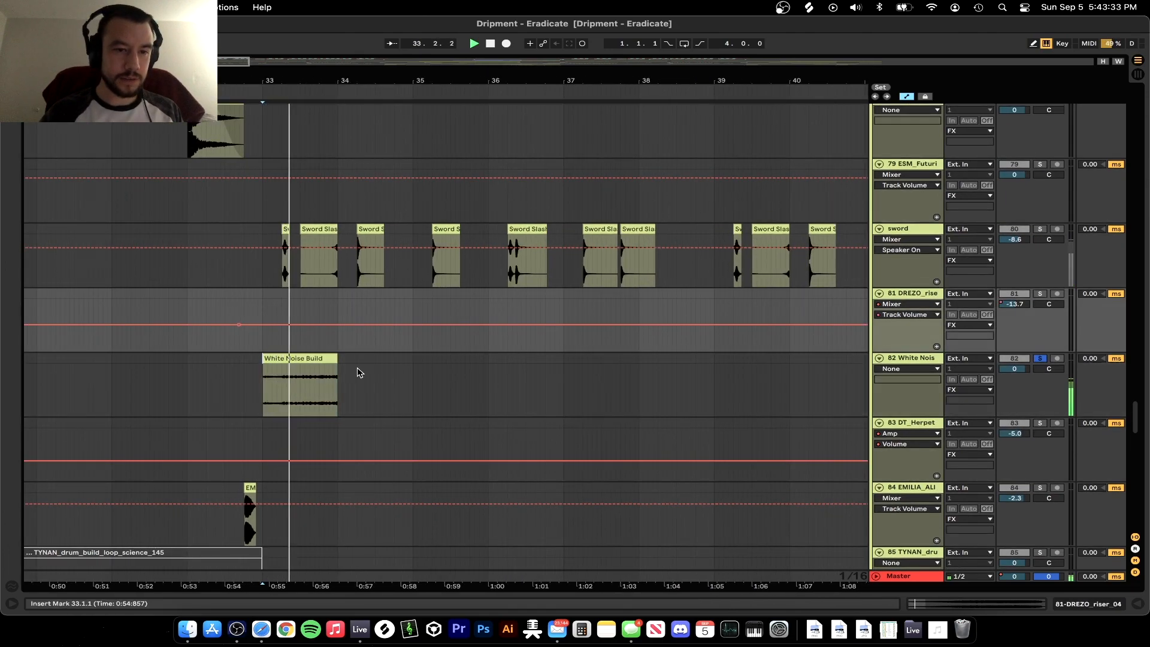
left_click(280, 358)
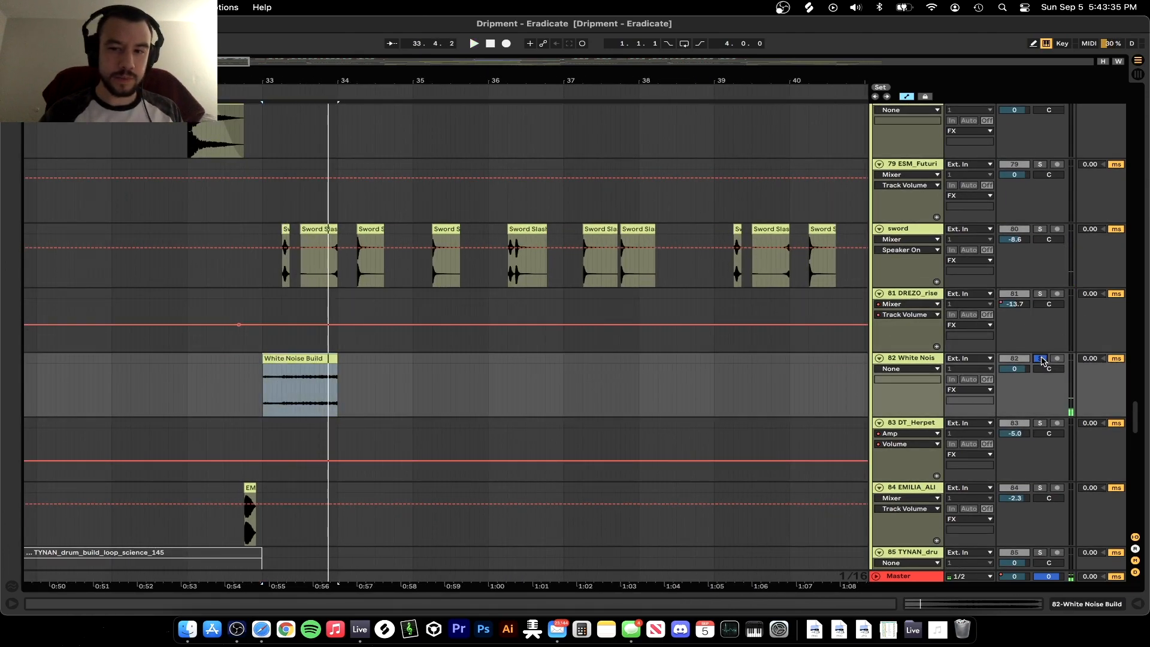
left_click(1041, 358)
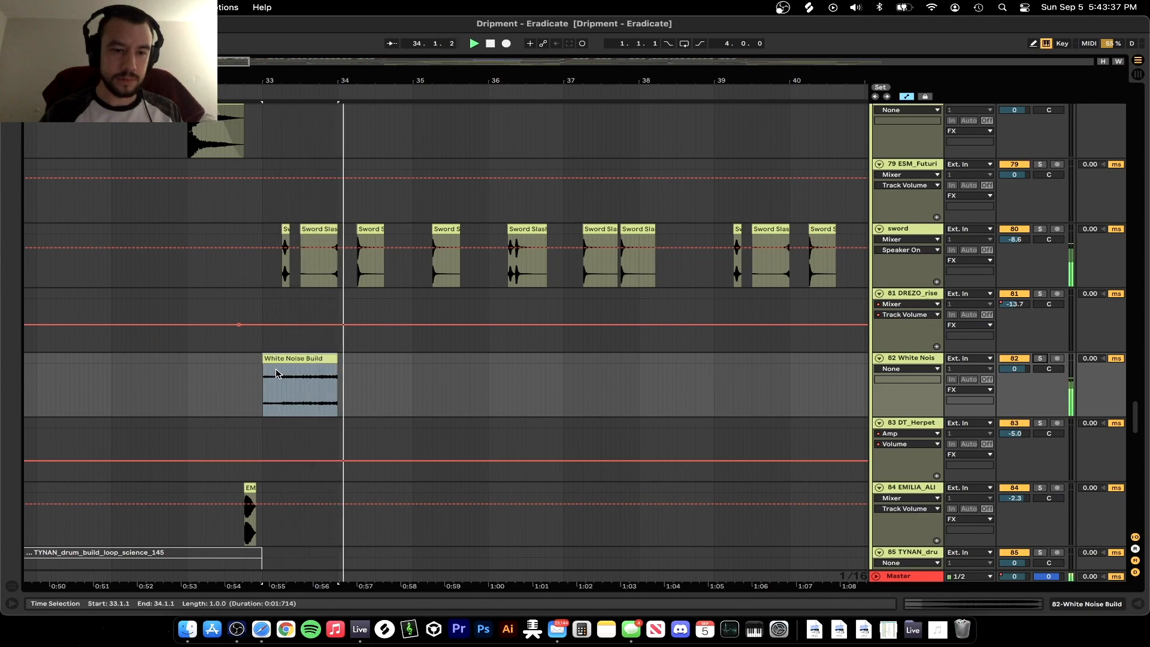
Look through the remaining riser, build-up and impact tracks of the FX group and return to the vocal tracks
scroll(277, 373, "down", 5)
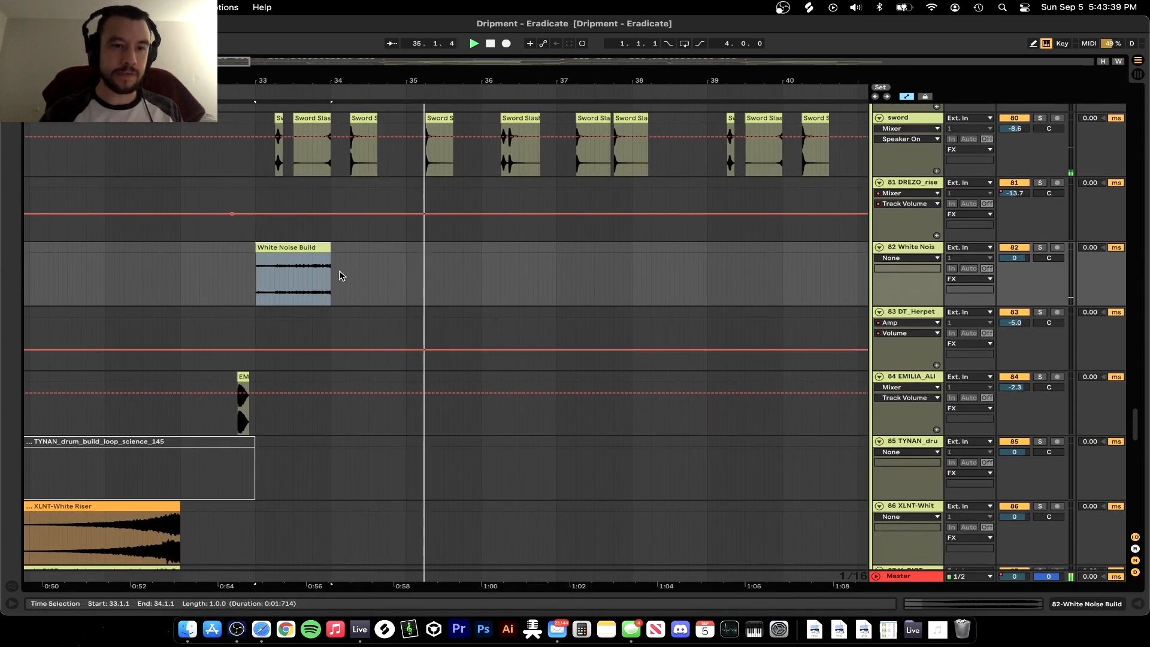
scroll(329, 305, "down", 5)
scroll(329, 307, "down", 5)
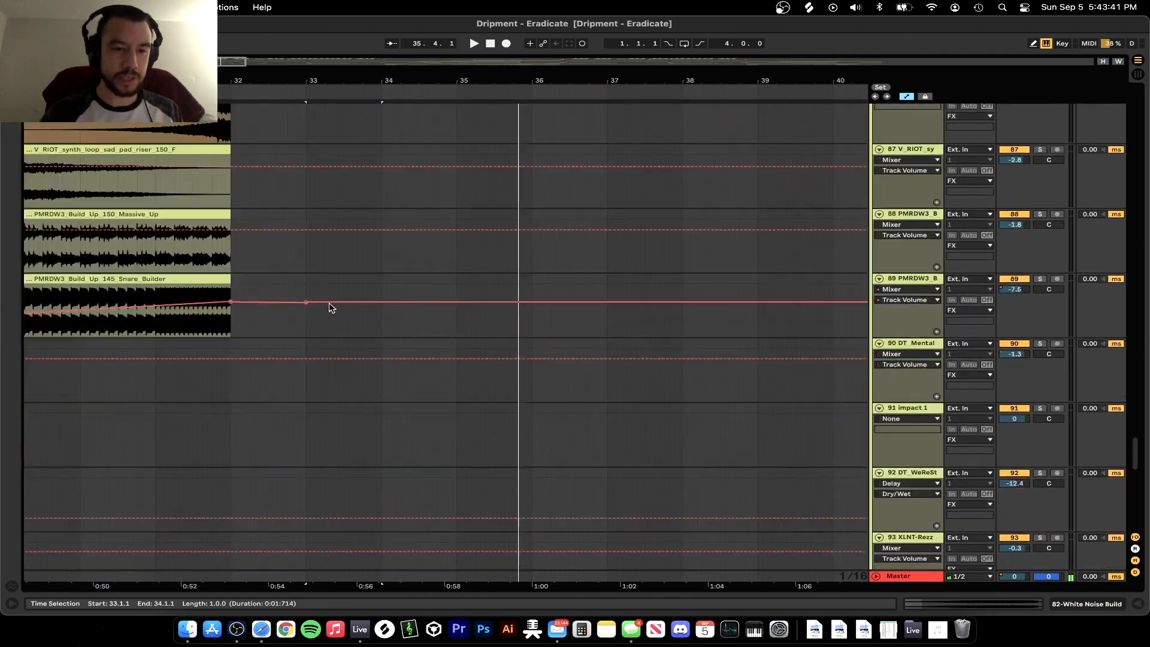
scroll(329, 308, "up", 10)
scroll(329, 307, "up", 15)
key("minus")
key("minus")
scroll(329, 308, "down", 10)
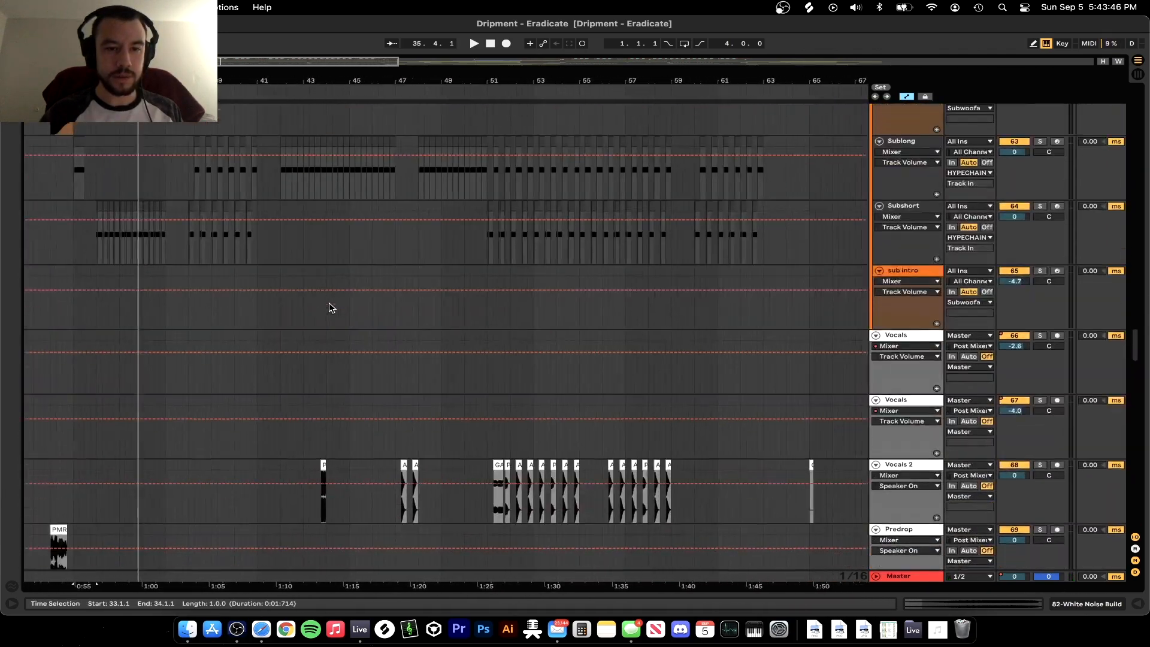
Play the Vocals 2 track's PMRDW3 clip from 43.2.1, soloing the track briefly and turning the solo off
key("plus")
key("plus")
left_click(210, 411)
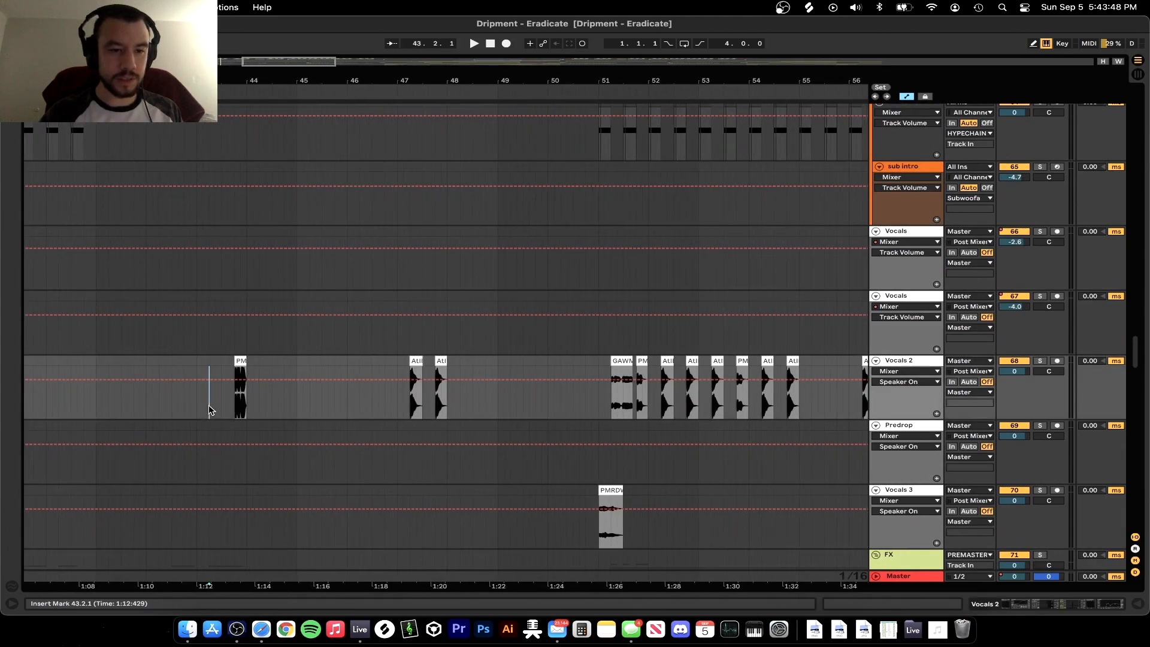
key("space")
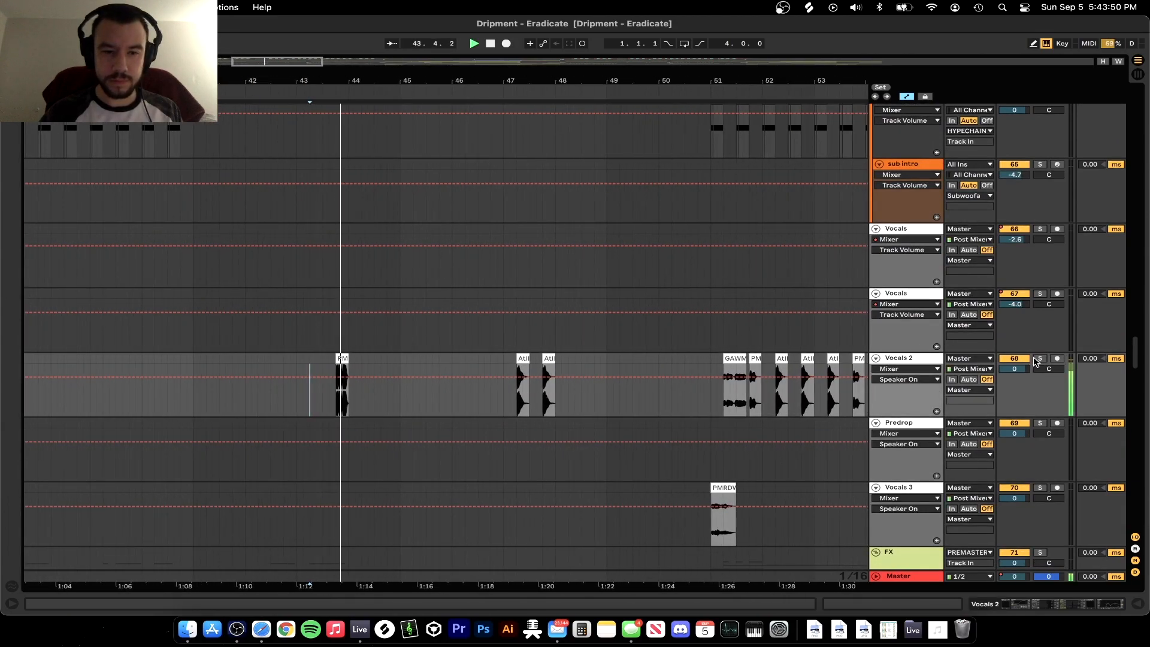
left_click(1039, 359)
left_click(1037, 359)
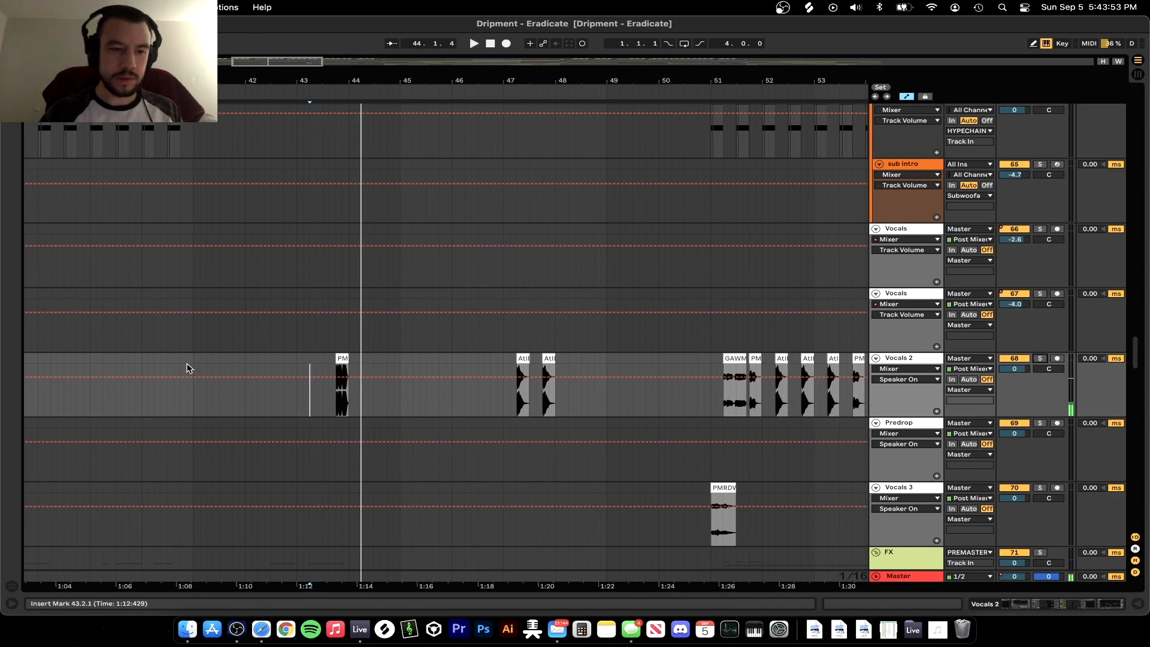
Play the arrangement in context from 41.1.1 through the Vocals 2 clips up to bar 48
scroll(193, 367, "up", 5)
key("minus")
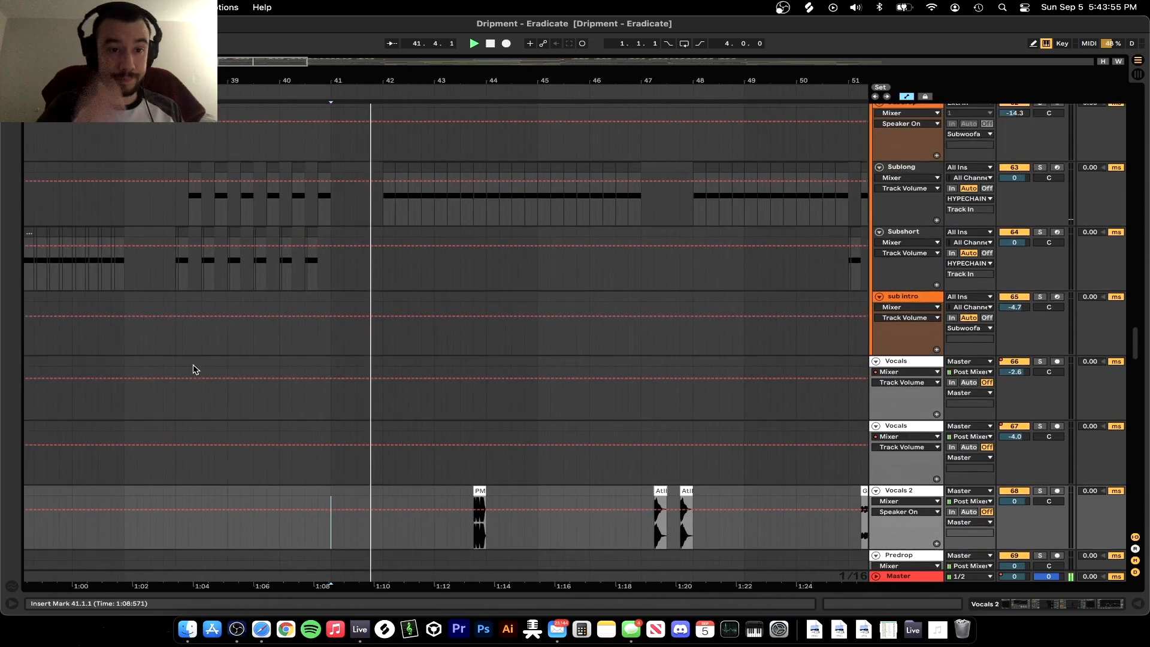
scroll(325, 468, "down", 3)
key("plus")
key("plus")
key("plus")
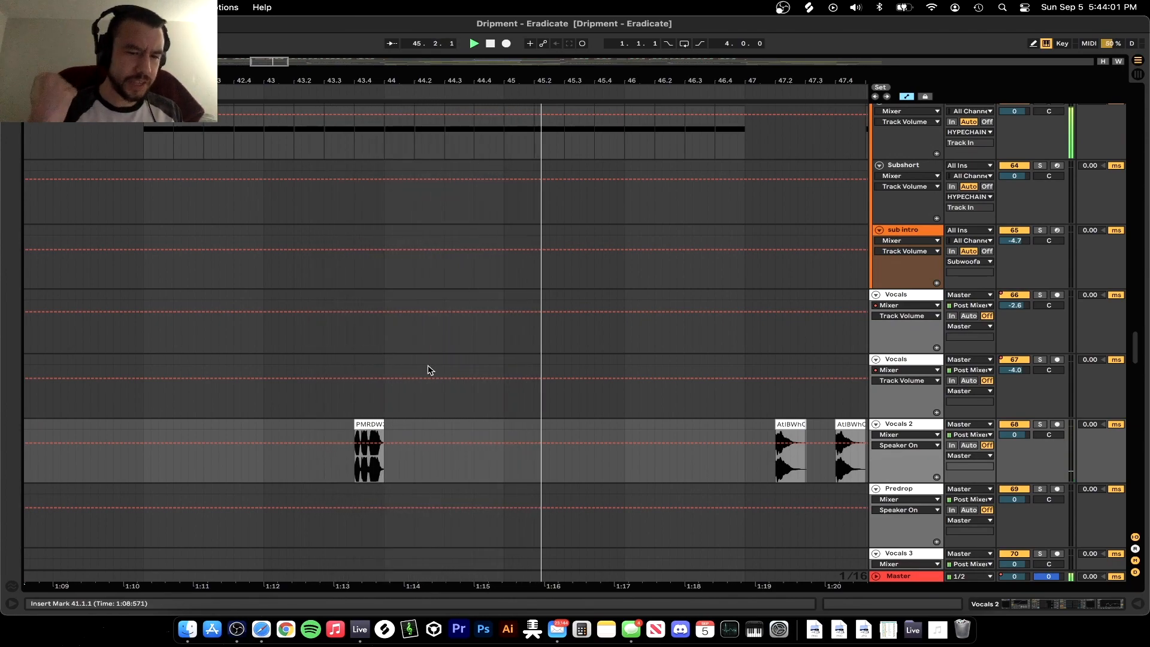
key("minus")
scroll(428, 370, "up", 2)
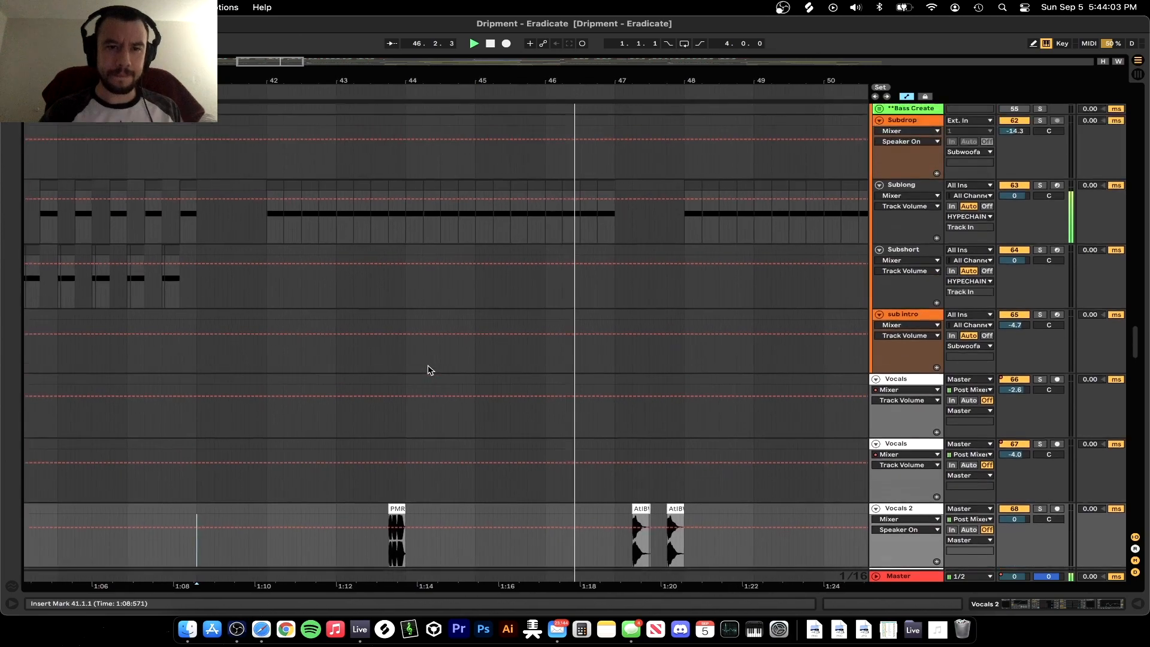
scroll(428, 370, "down", 2)
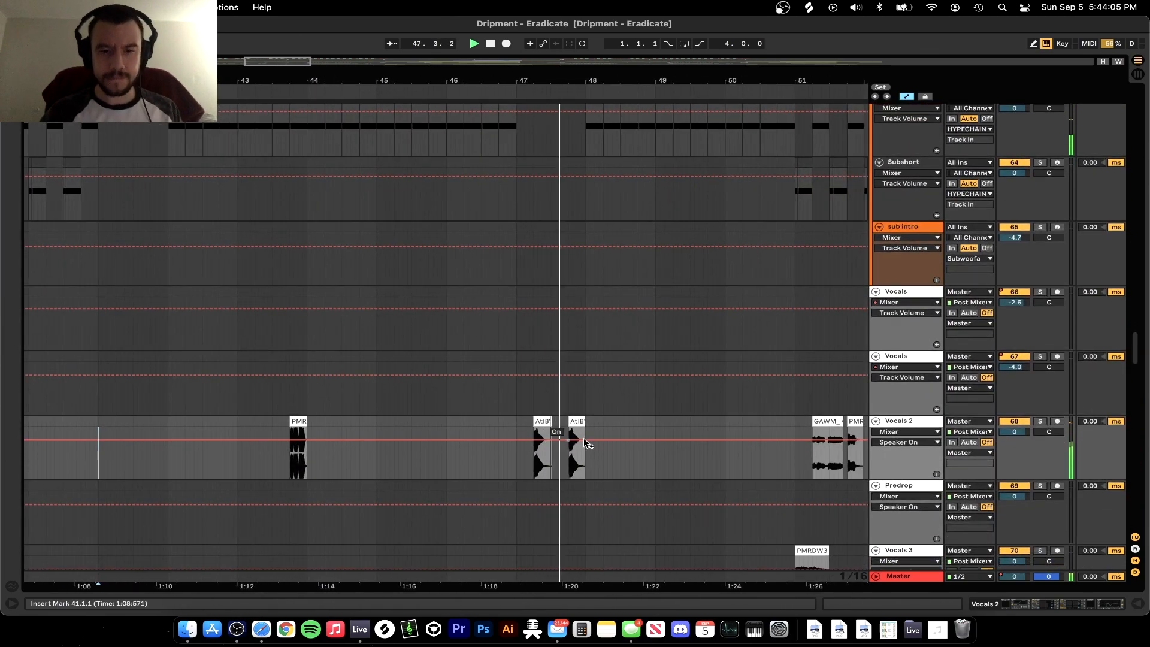
Solo the Vocals 2 track, play its clips from 47.1.2 and 51.2.1, and turn the solo off
left_click(423, 429)
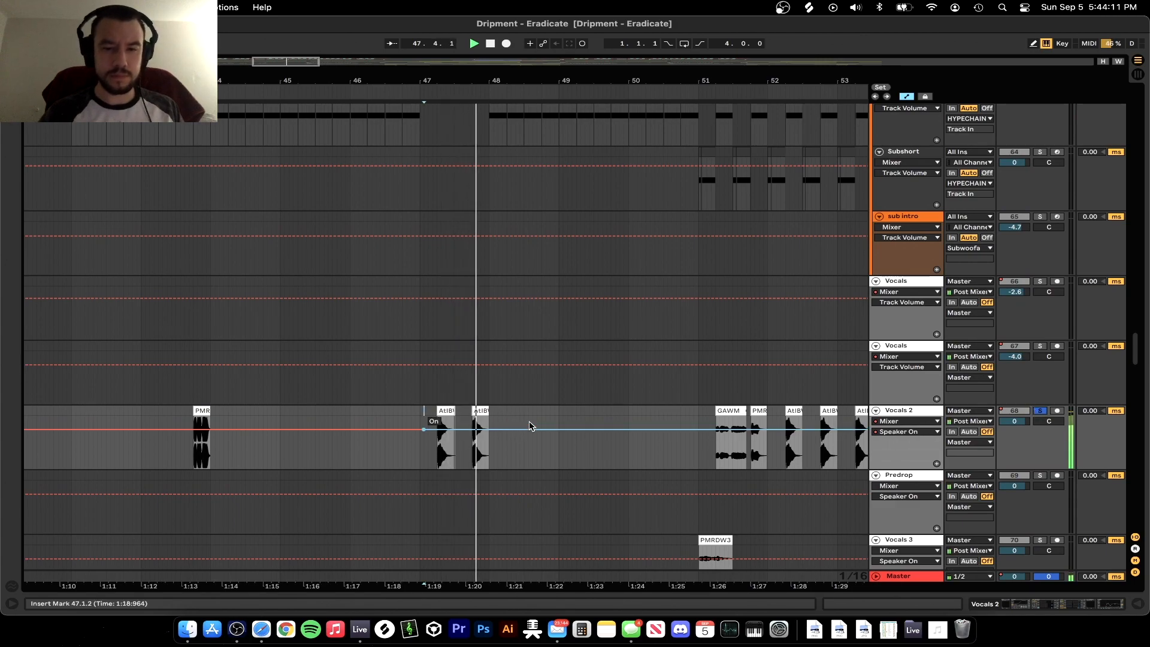
key("space")
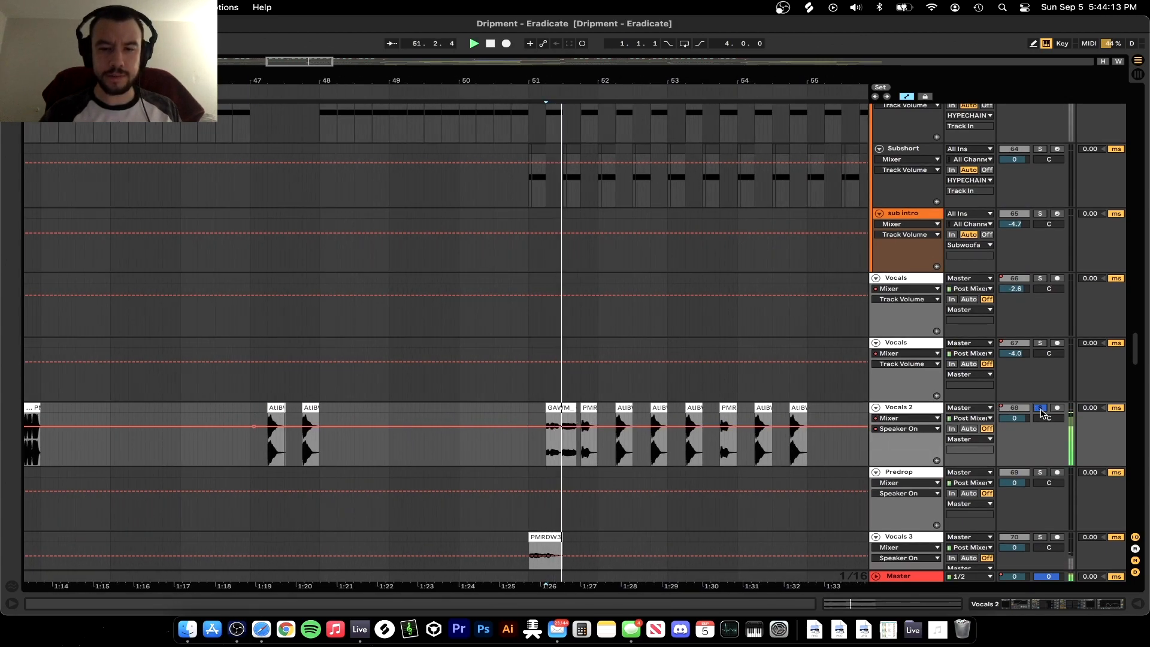
key("minus")
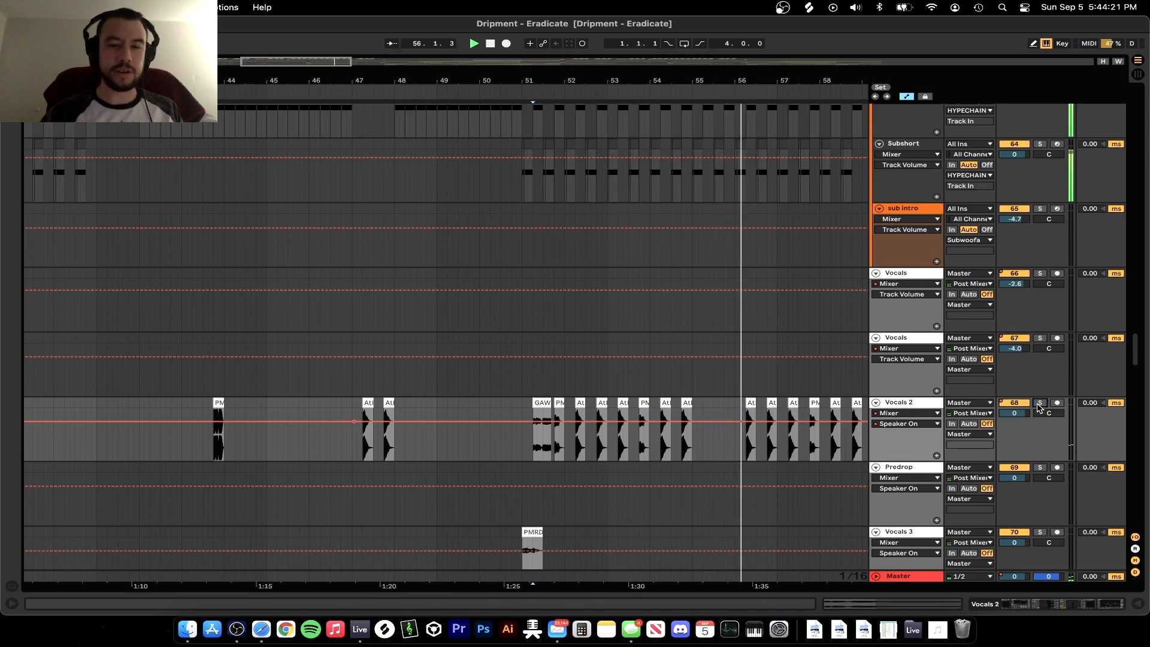
Look over the sub bass and vocal tracks during playback, and restart playback from 37.4.3
scroll(347, 282, "up", 5)
key("minus")
key("minus")
scroll(689, 408, "up", 5)
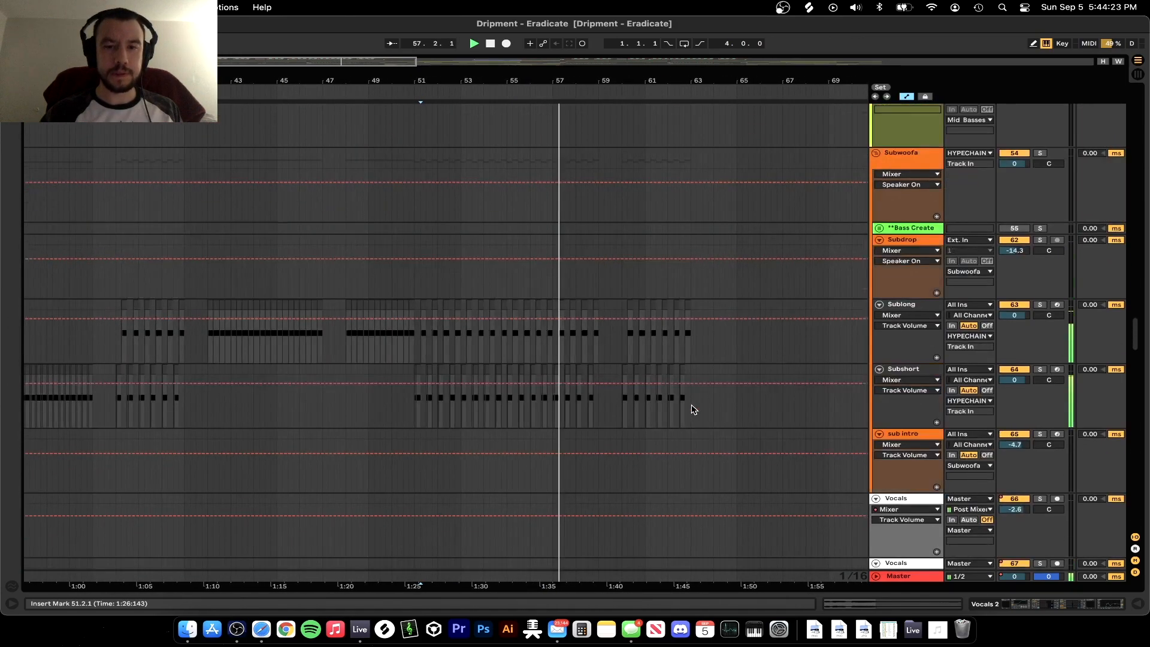
scroll(689, 404, "down", 10)
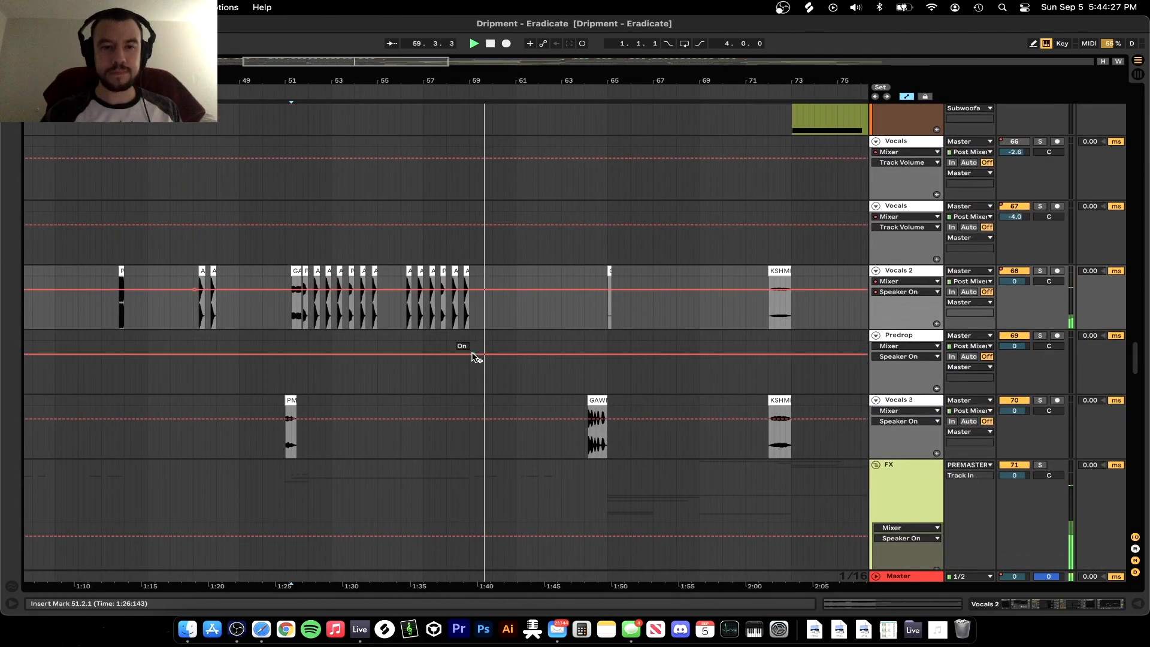
scroll(475, 354, "left", 15)
left_click(453, 275)
key("space")
Follow the playback across the BUK, SUS START and Sustain clips of the Mid Basses group from bar 38 to bar 46
scroll(453, 277, "up", 15)
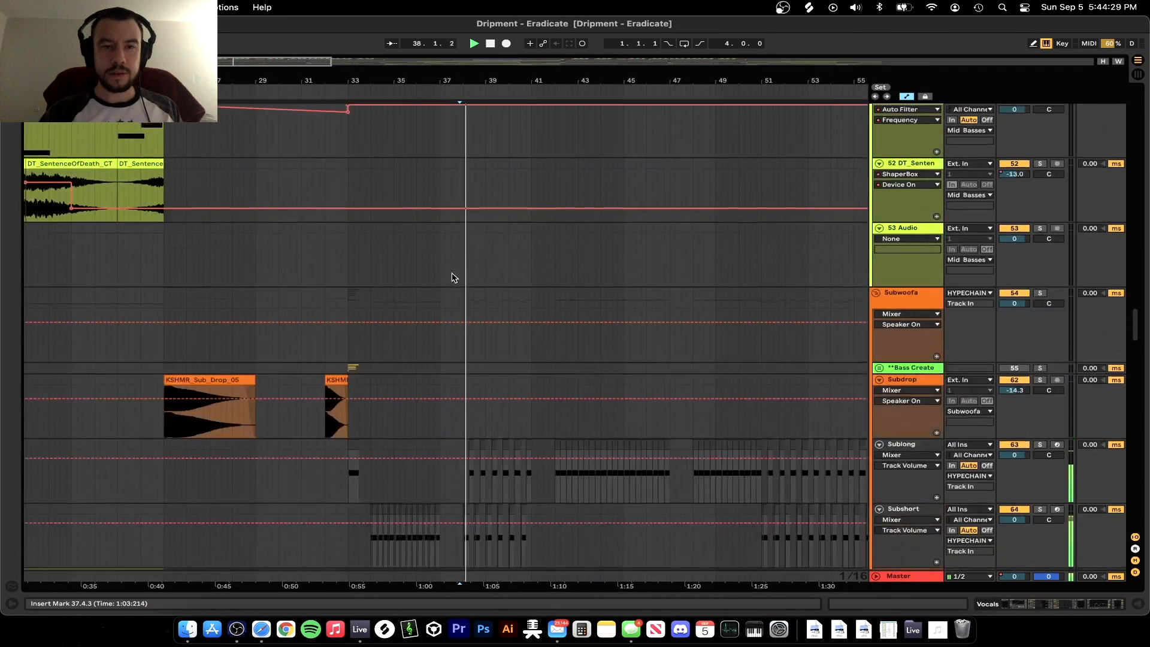
scroll(467, 342, "up", 4)
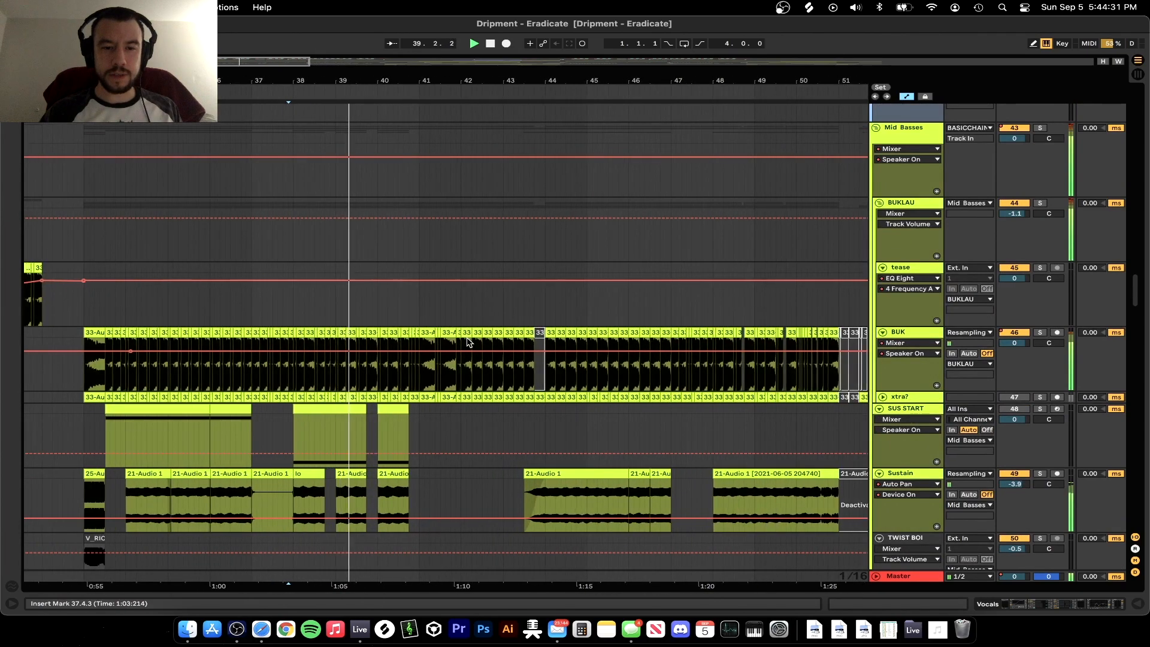
scroll(510, 342, "down", 2)
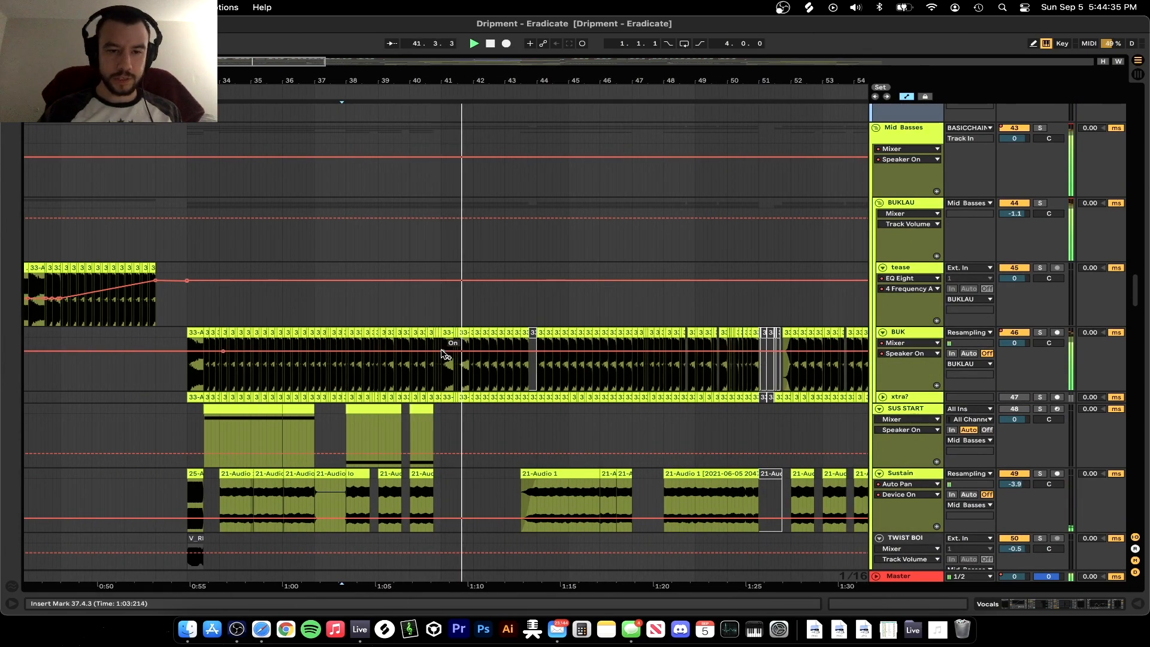
scroll(444, 354, "up", 6)
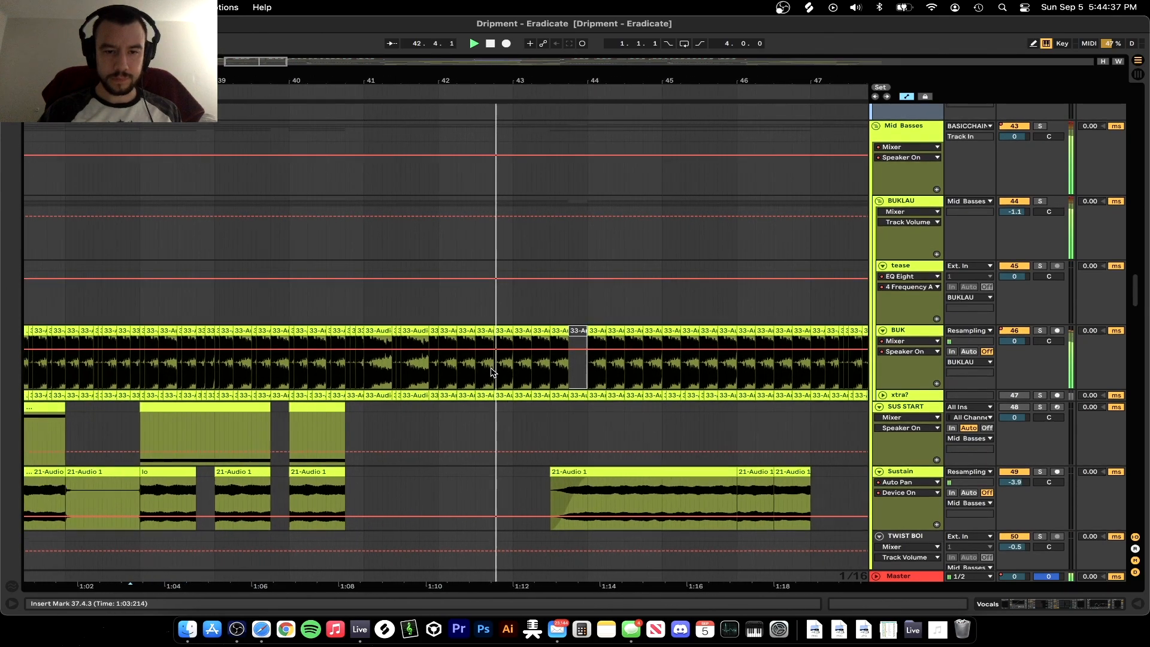
scroll(473, 359, "right", 2)
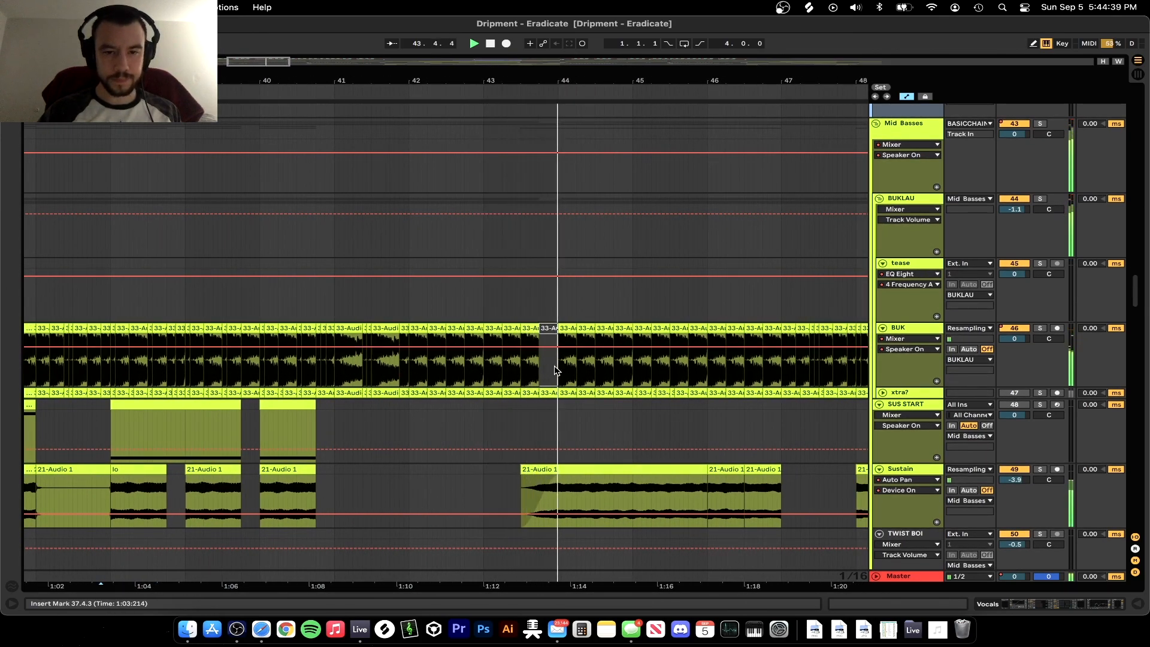
scroll(555, 370, "down", 1)
scroll(555, 369, "right", 4)
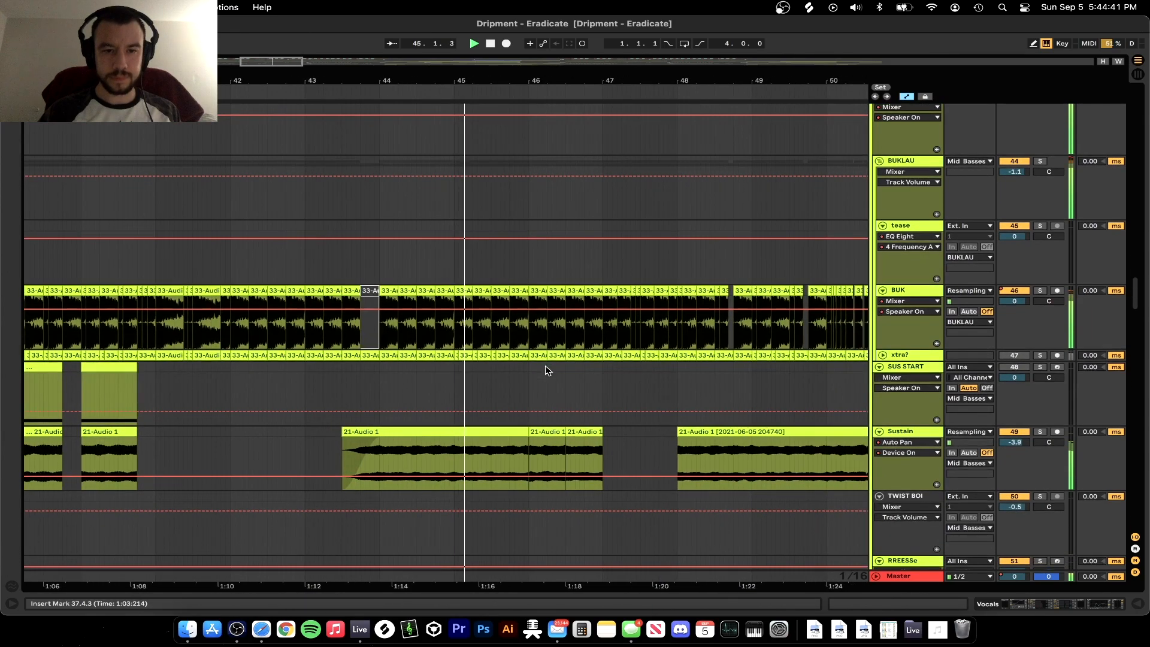
scroll(545, 370, "down", 1)
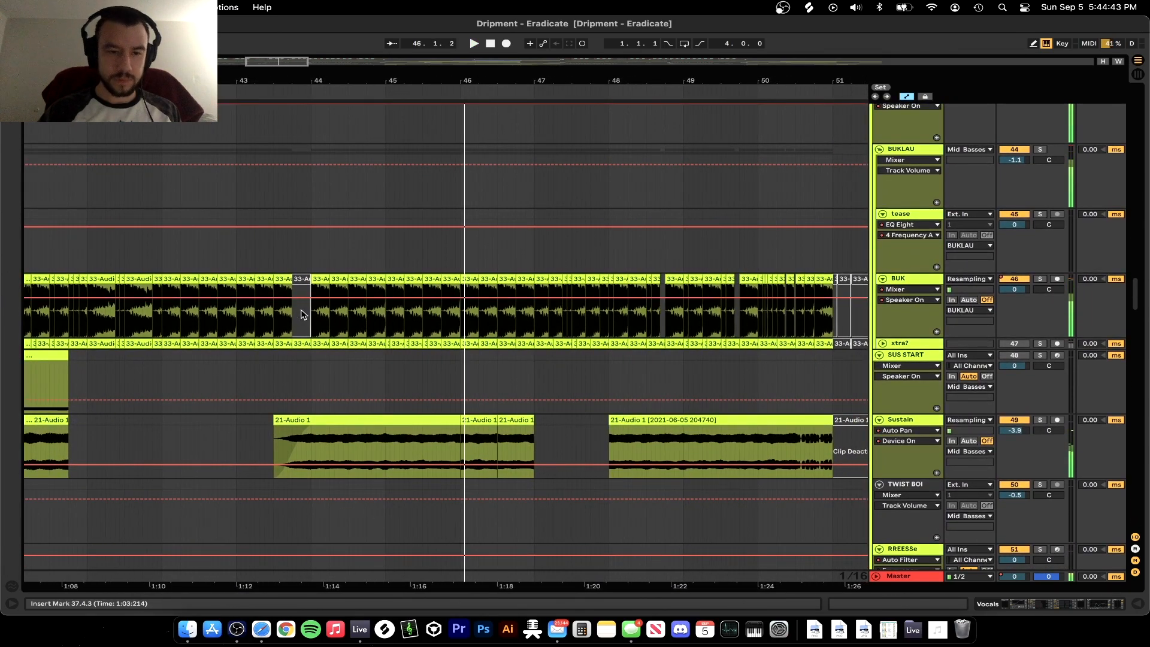
Stop the playback and replay the Mid Basses group's BUK and Sustain clips from 43.4.4 into bar 45
key("space")
left_click(309, 321)
scroll(310, 321, "down", 3)
scroll(240, 327, "left", 5)
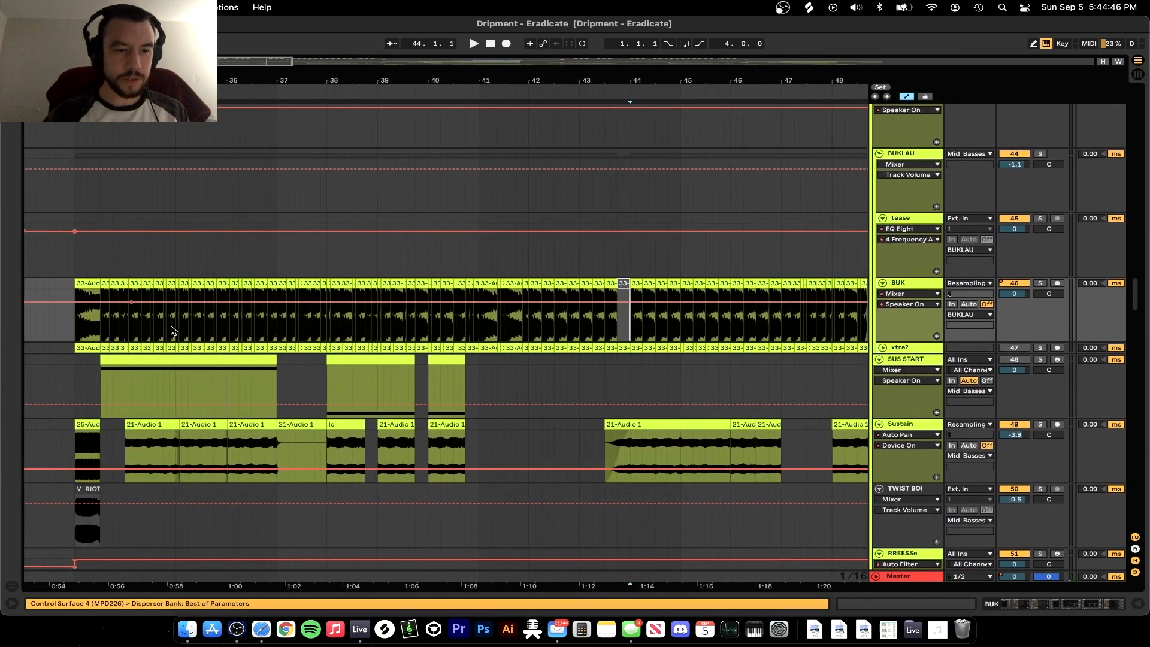
scroll(171, 331, "left", 2)
left_click(110, 327)
scroll(684, 323, "right", 4)
left_click(485, 333)
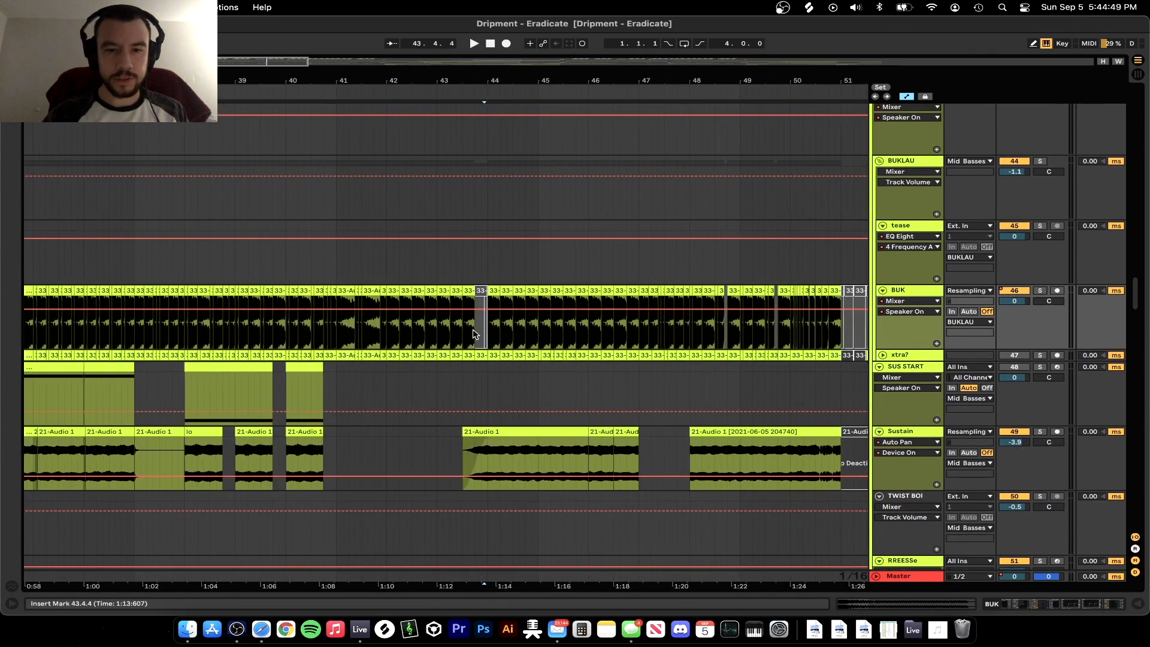
scroll(473, 334, "up", 5)
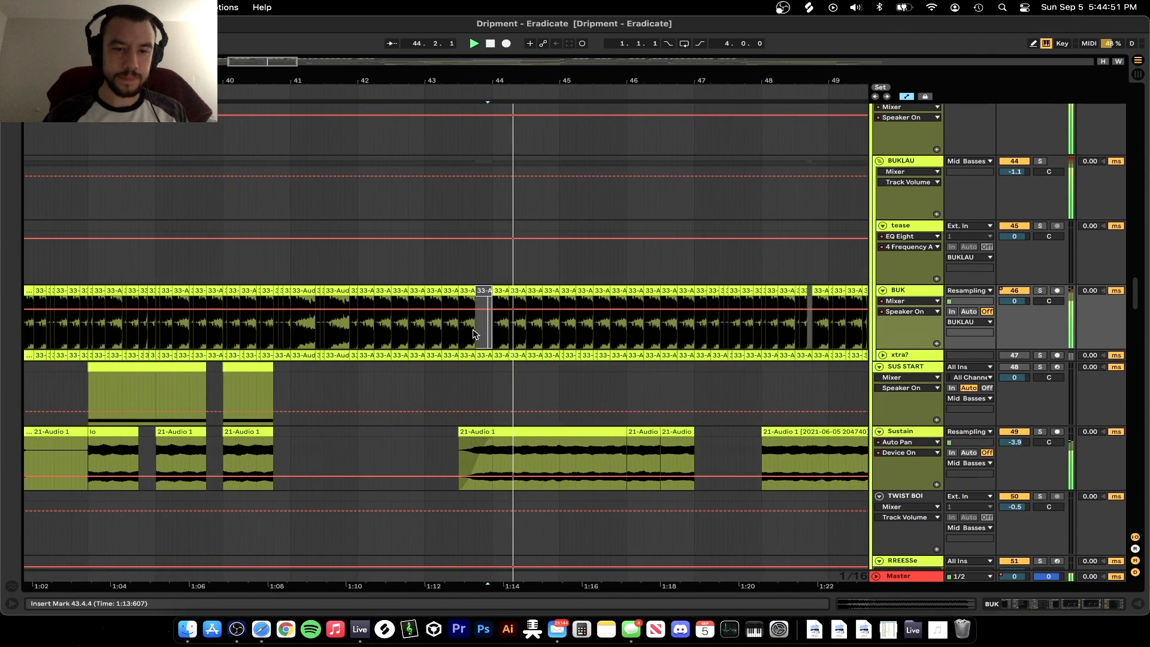
scroll(473, 334, "down", 1)
scroll(473, 334, "right", 1)
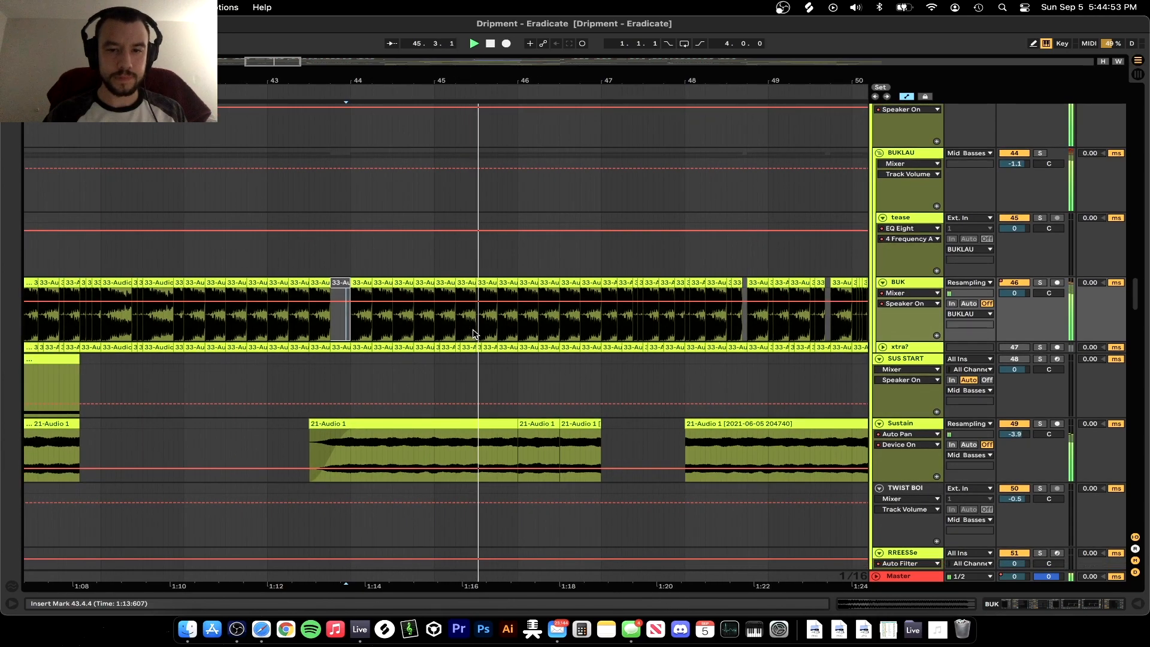
key("space")
Select the Sublong clip at 42.1.1 and solo the Sublong track to audition it
scroll(473, 333, "down", 15)
scroll(473, 334, "up", 2)
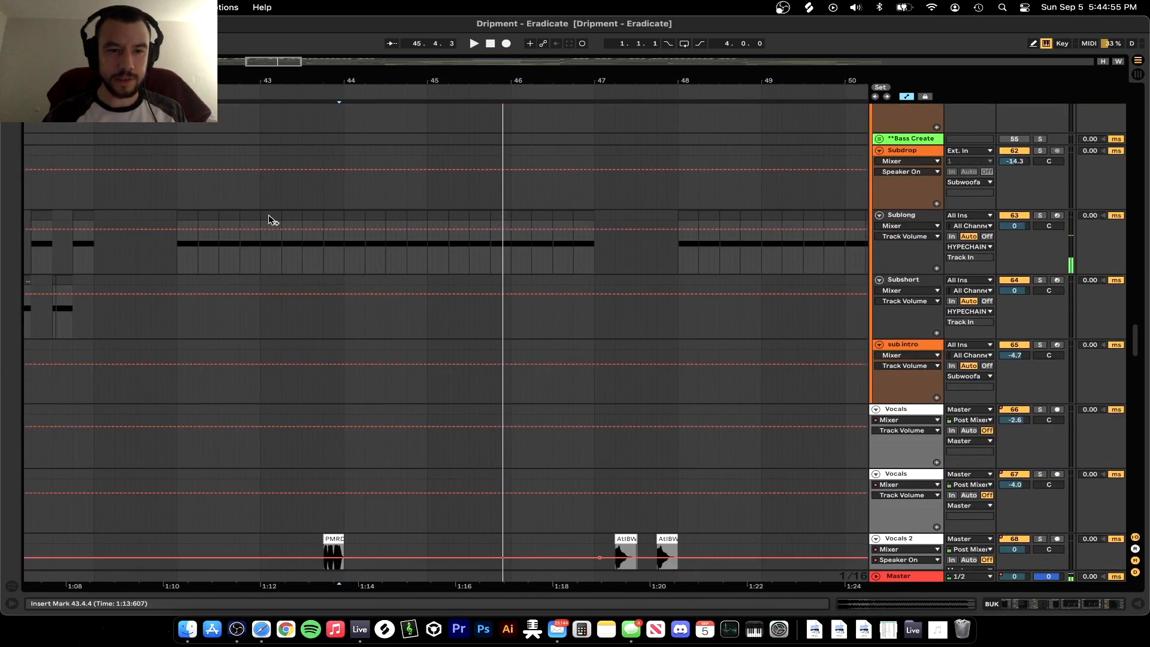
scroll(300, 256, "left", 3)
left_click(218, 218)
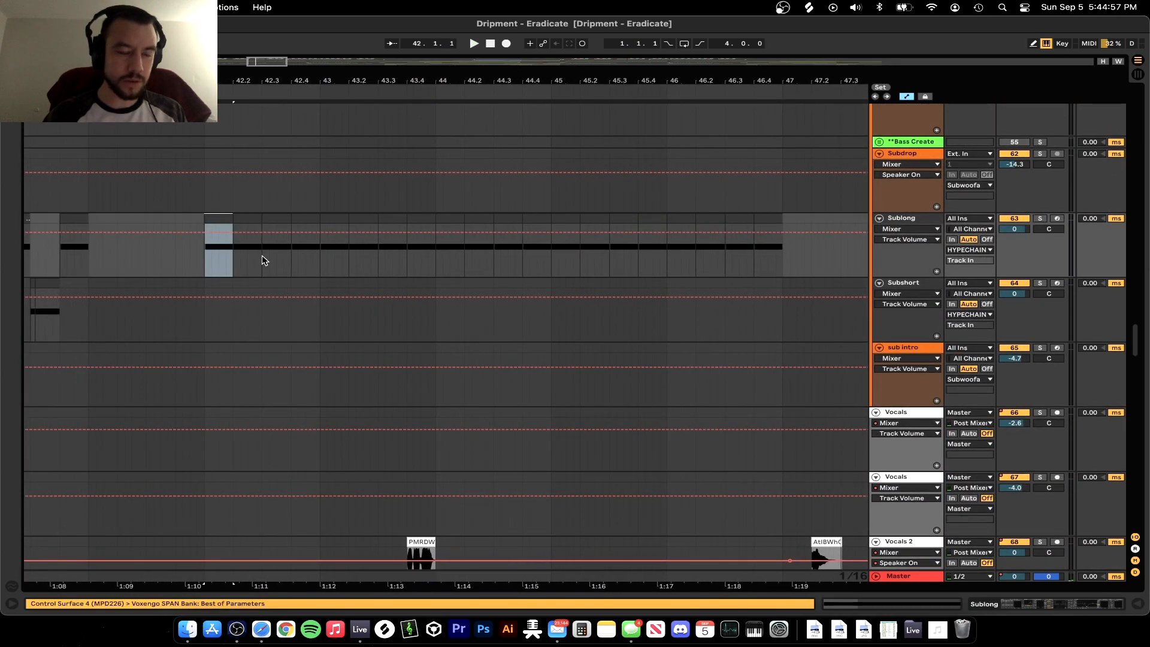
left_click(1040, 219)
Go back to the drums during playback and select the Snare group's deactivated clips from 41.3.1 to bar 44
scroll(324, 308, "up", 20)
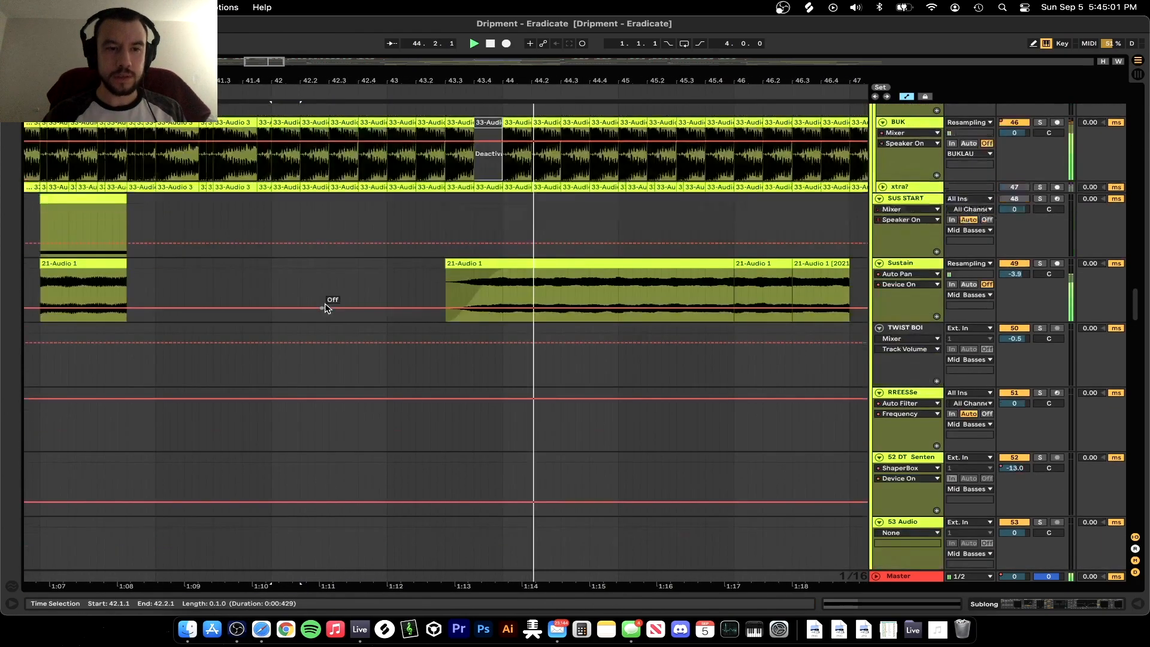
scroll(324, 308, "up", 20)
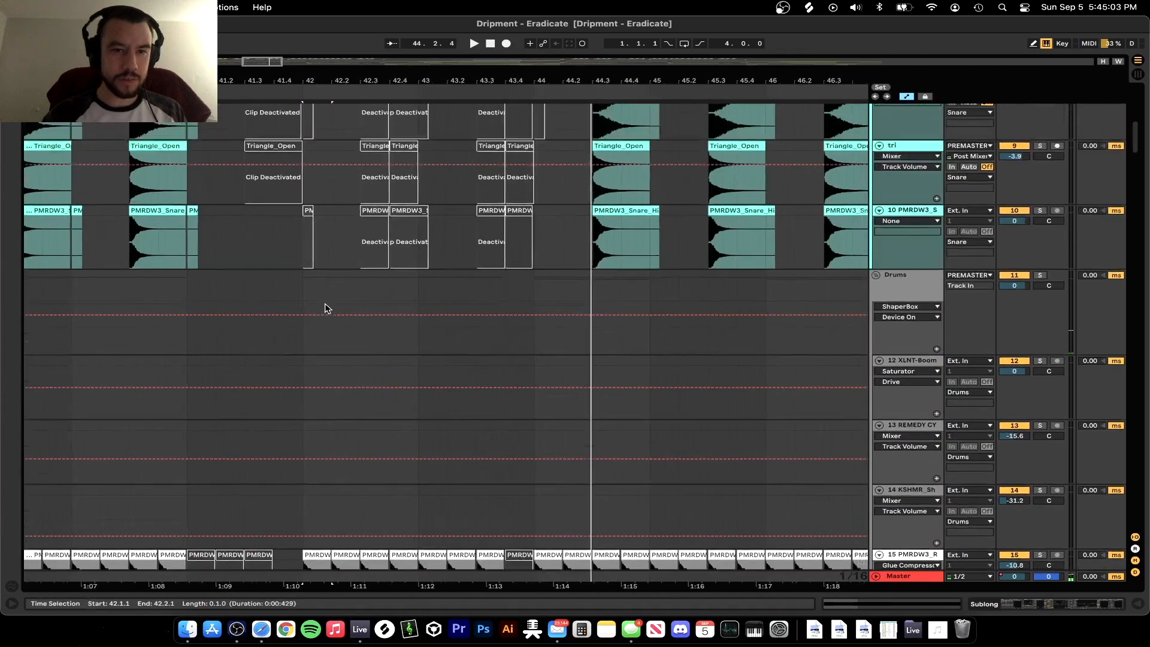
scroll(327, 308, "up", 3)
left_click(280, 290, "shift")
scroll(277, 290, "up", 5)
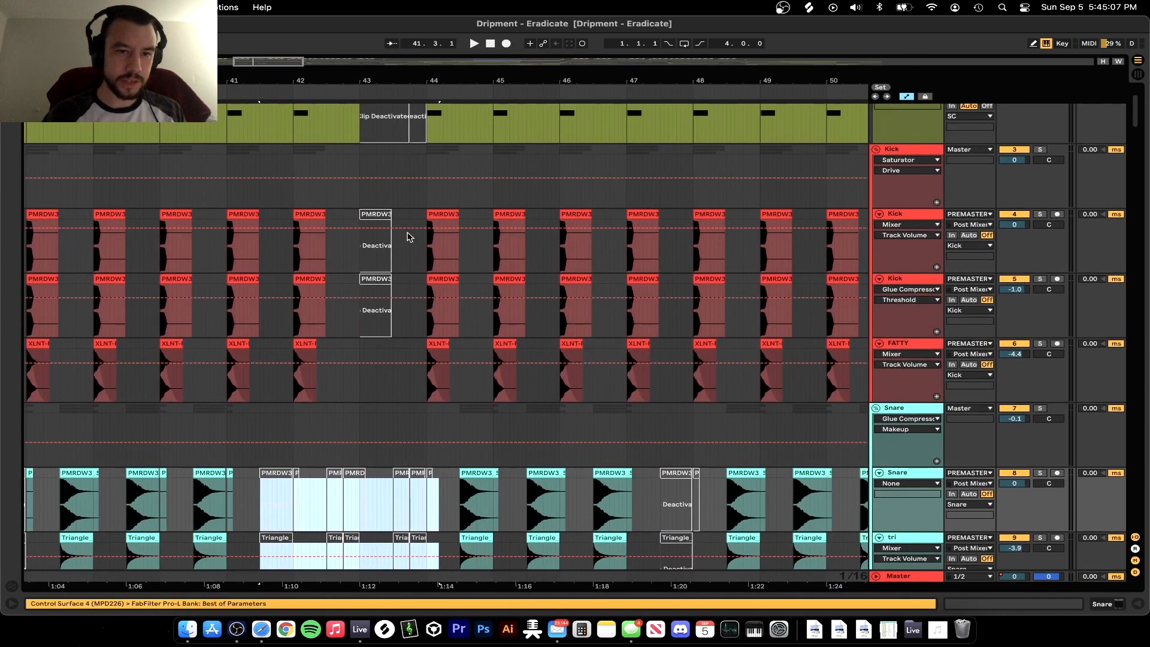
Play the arrangement from 42.1.1 up to bar 47, following the kick, snare and drum clips
scroll(402, 242, "up", 3)
left_click(284, 251)
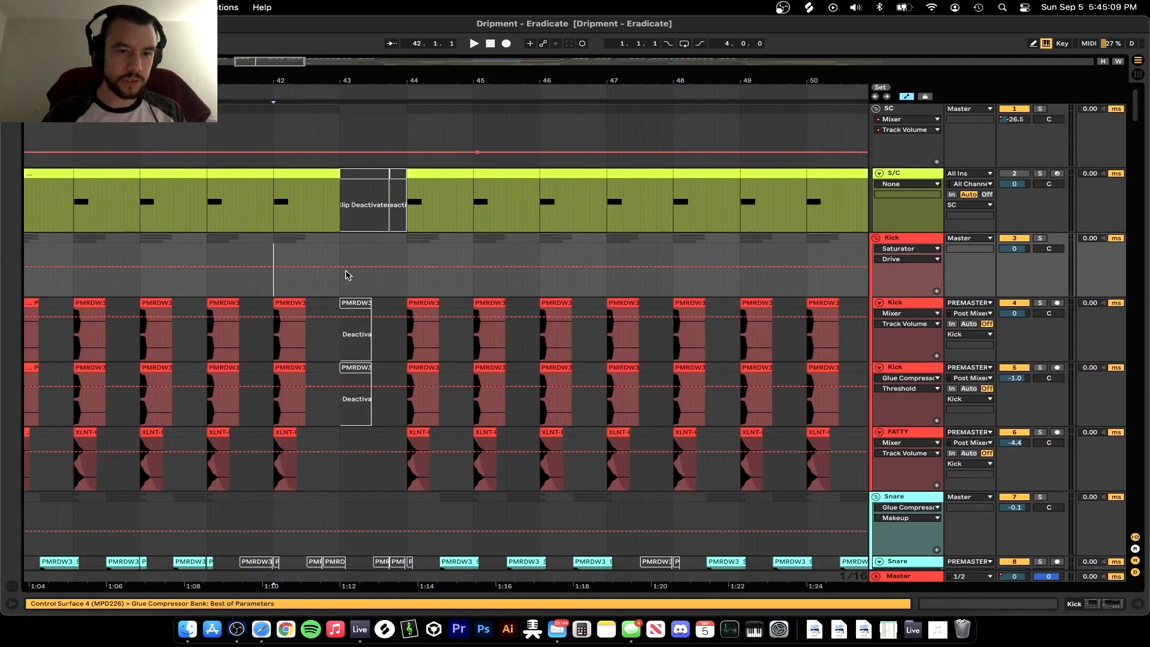
scroll(347, 275, "right", 1)
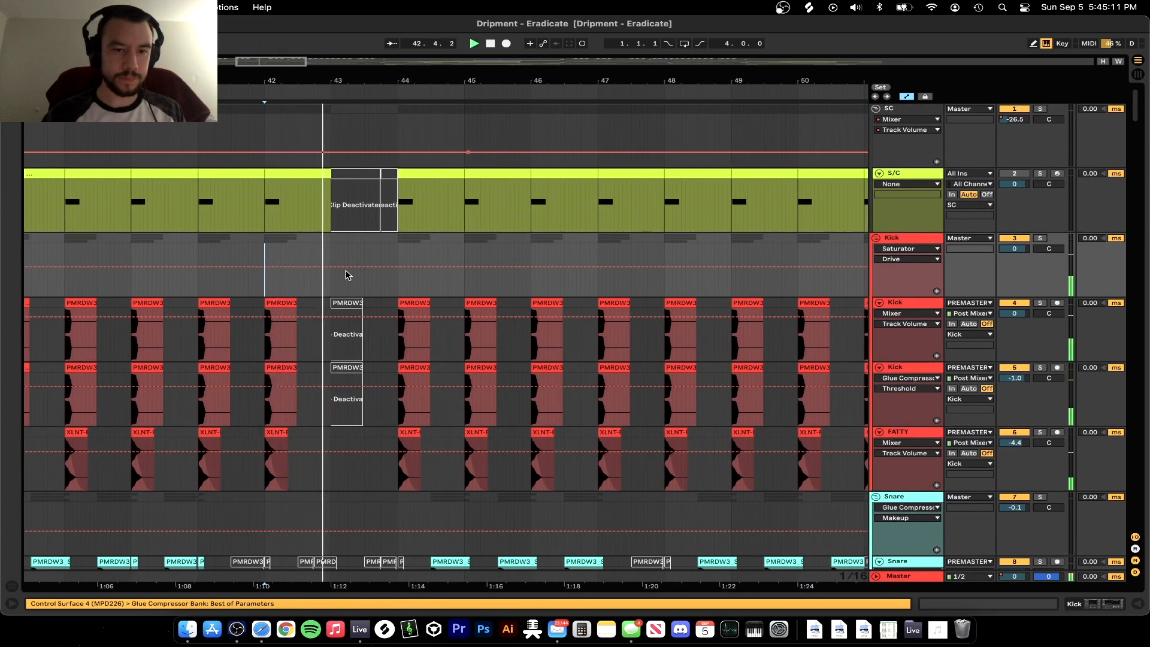
scroll(316, 326, "down", 1)
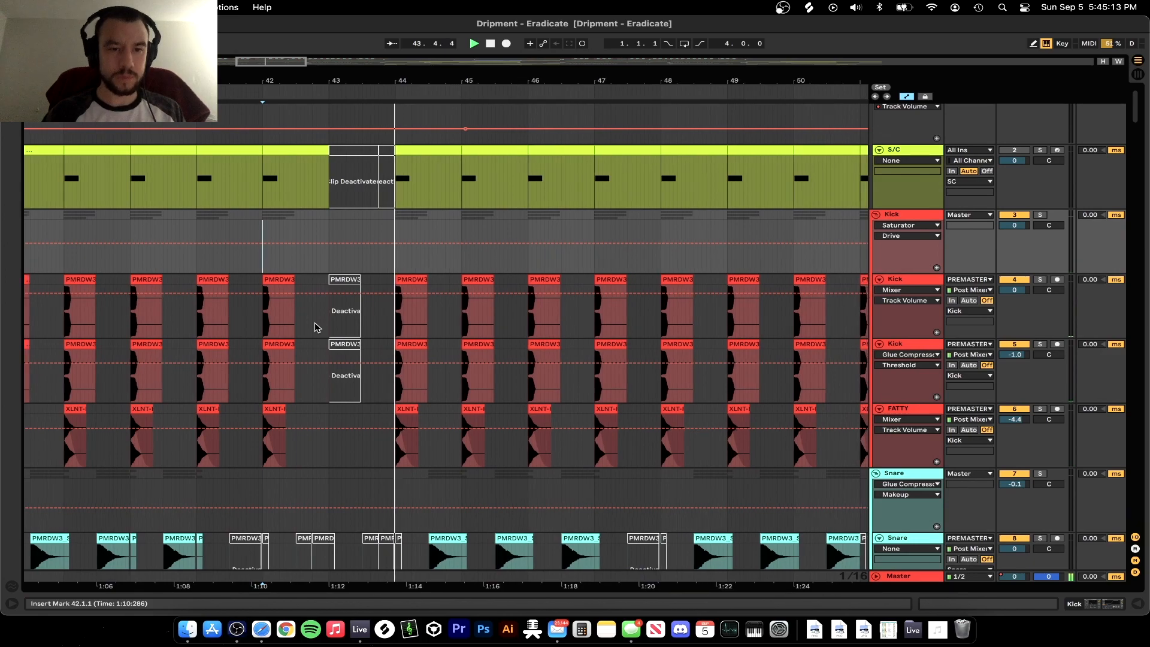
scroll(318, 327, "down", 5)
scroll(318, 327, "down", 1)
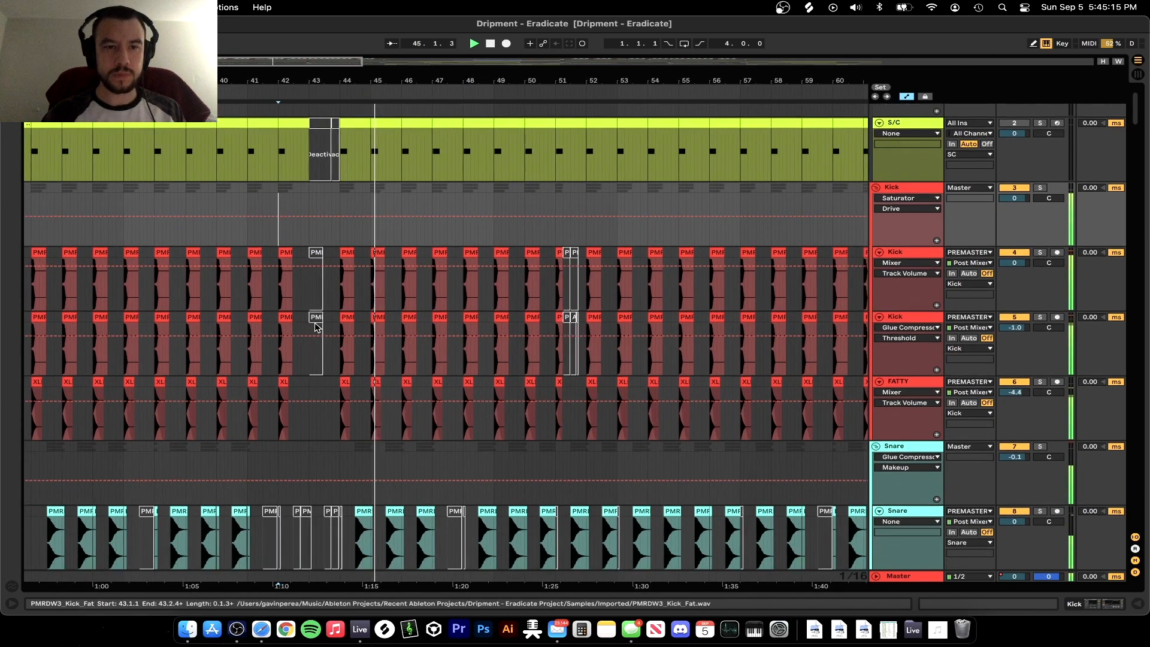
scroll(317, 327, "down", 2)
scroll(318, 328, "down", 1)
scroll(316, 328, "down", 20)
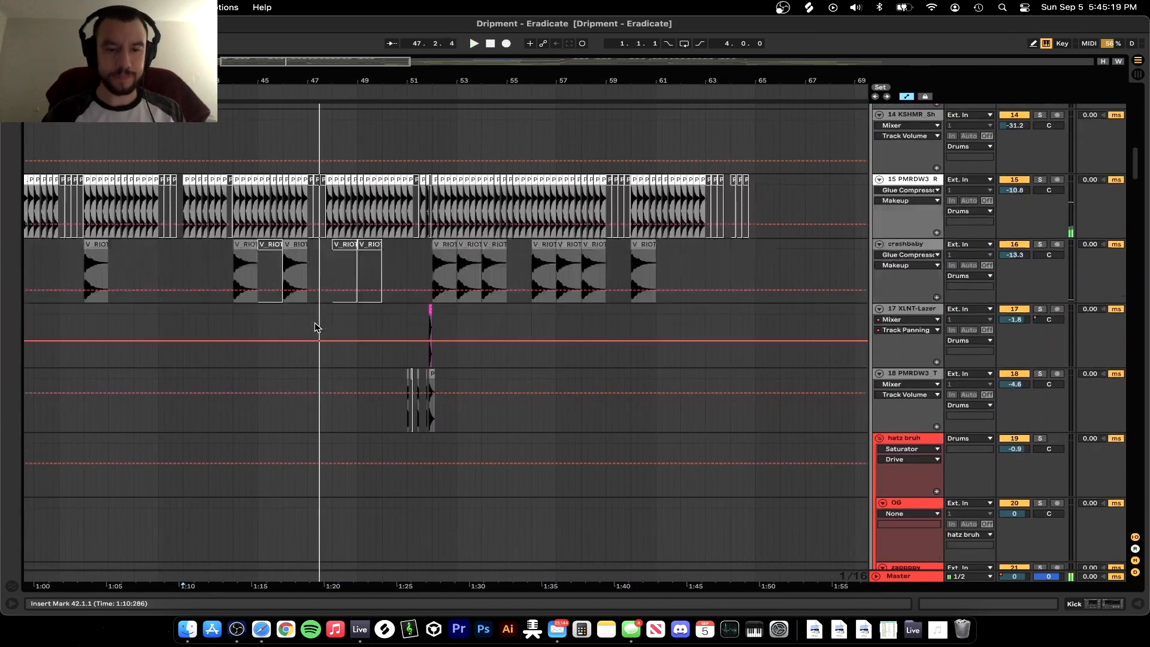
Restart playback from 48.2.1 and follow the crash, laser and ride clips of the Drums group through bar 51
scroll(315, 327, "down", 15)
scroll(314, 322, "up", 5)
left_click(331, 150)
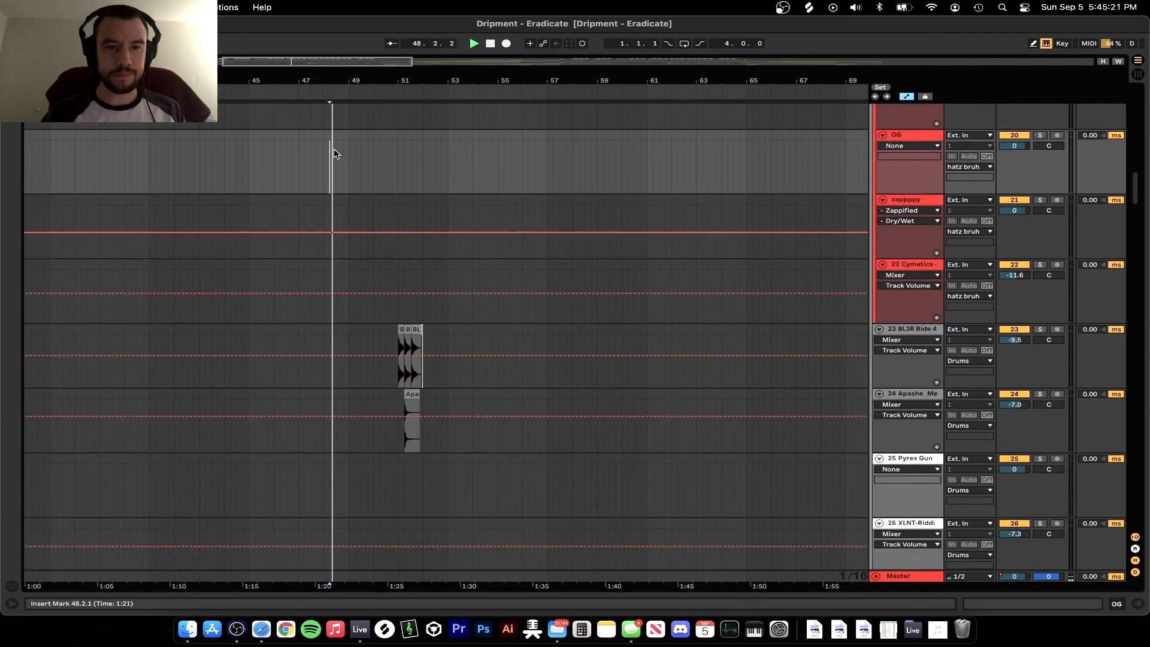
scroll(333, 153, "up", 8)
scroll(359, 240, "up", 10)
scroll(386, 278, "up", 2)
scroll(386, 278, "down", 5)
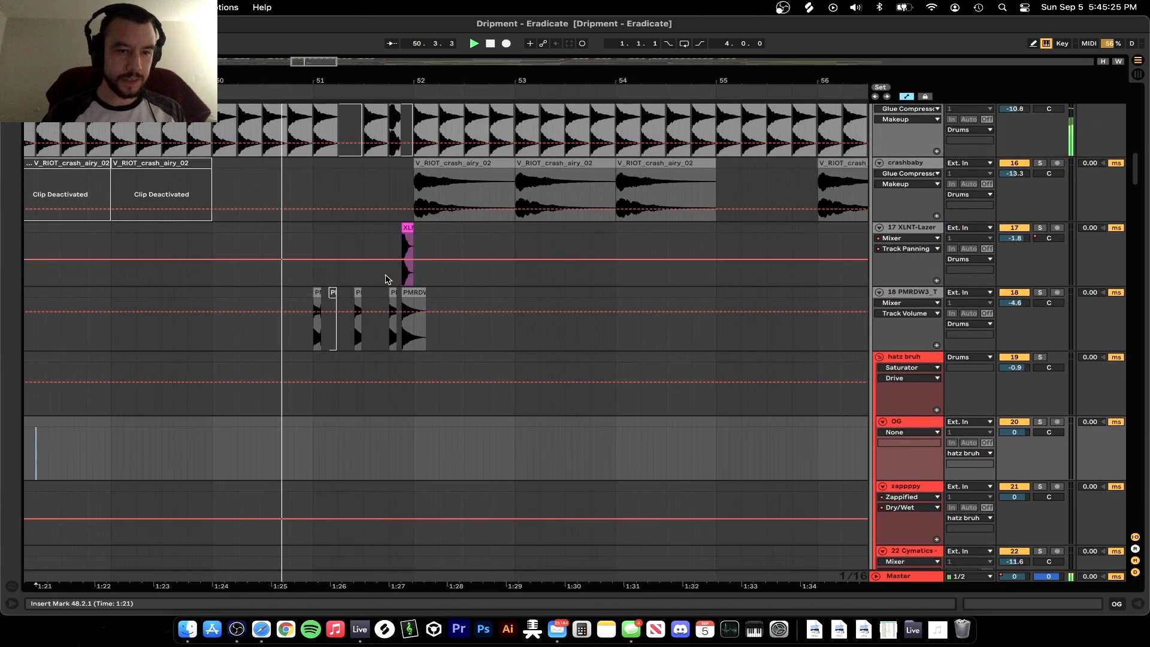
scroll(387, 279, "down", 10)
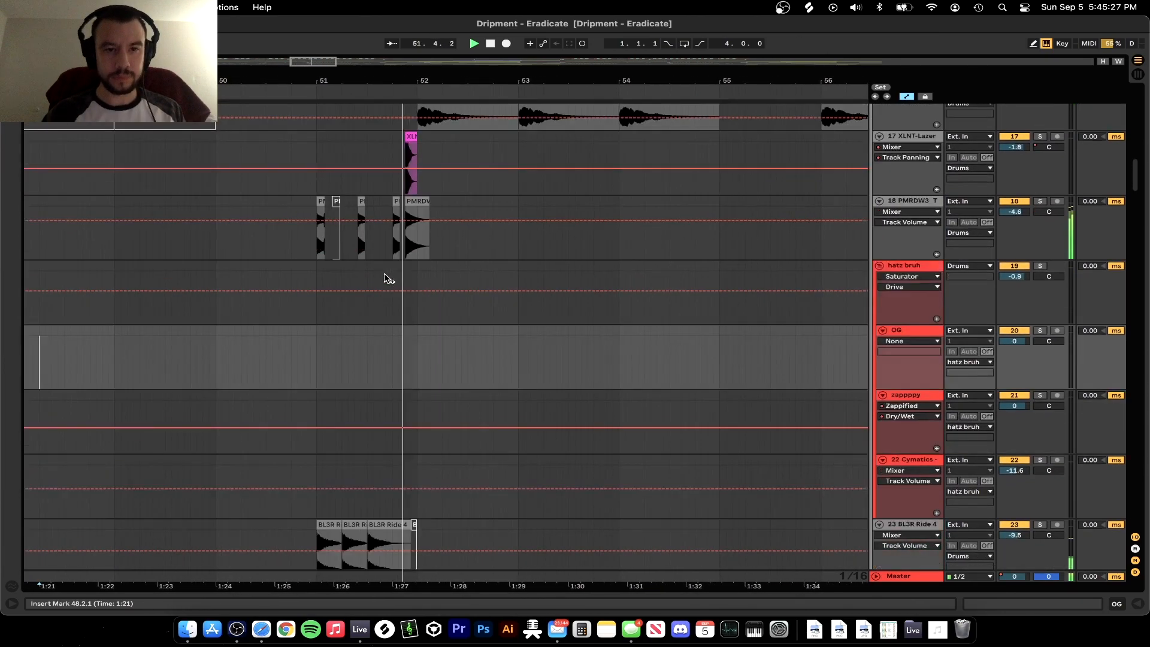
Solo the BL3R Ride 4 track and play its clips from 51.1.1
left_click(317, 353)
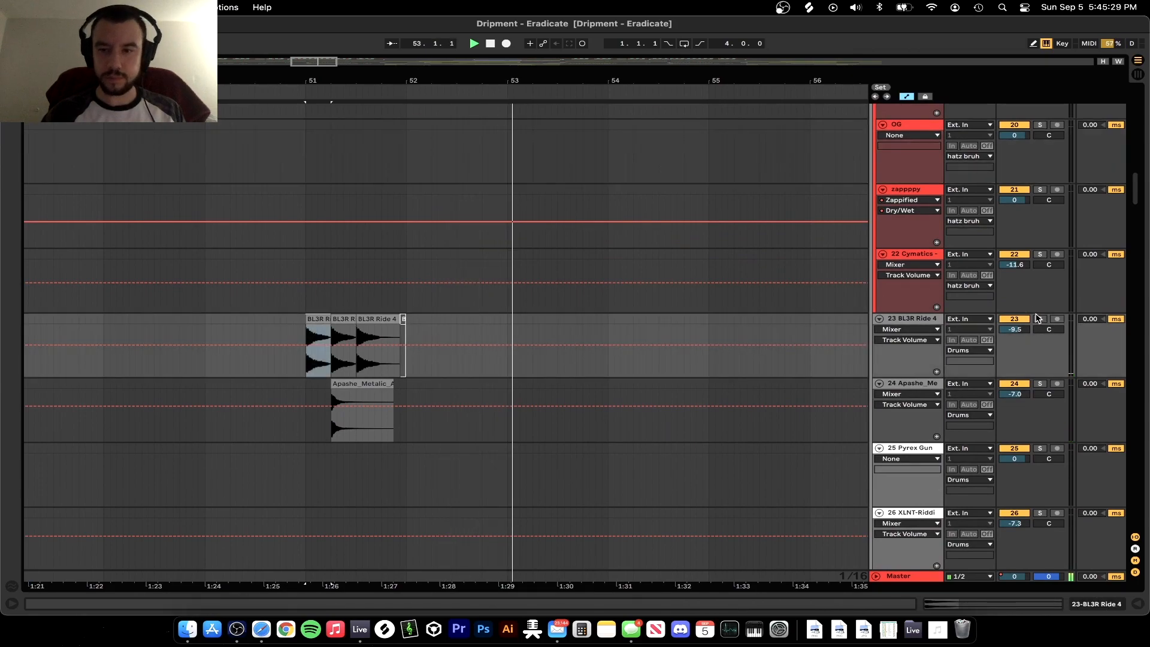
left_click(1041, 319)
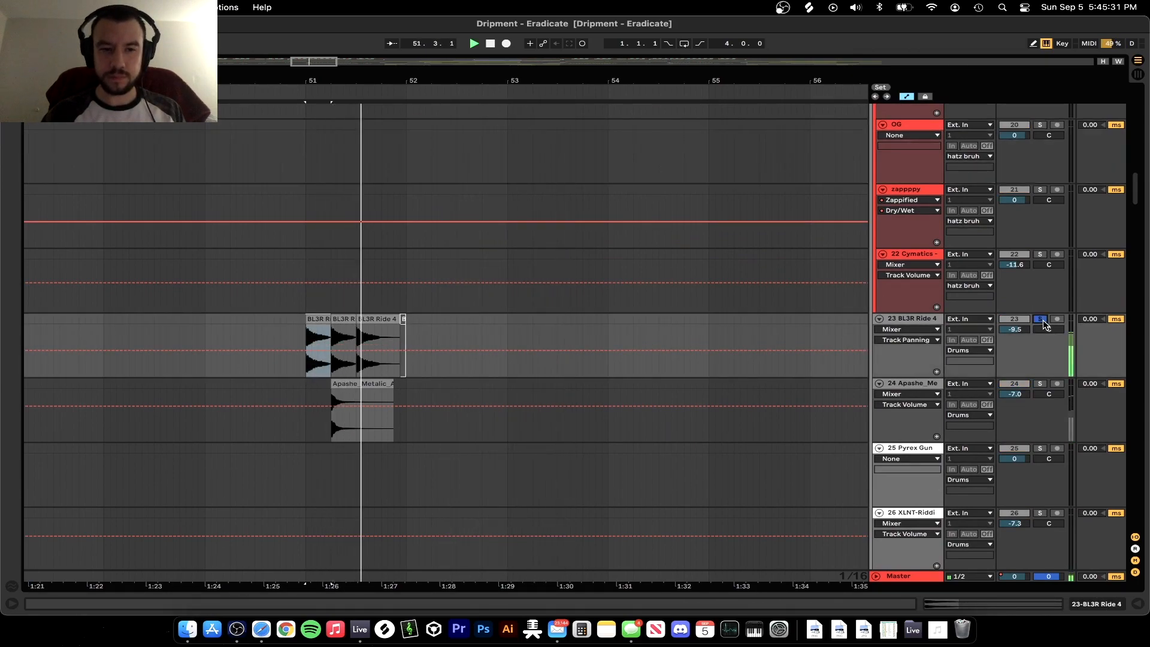
scroll(492, 392, "down", 20)
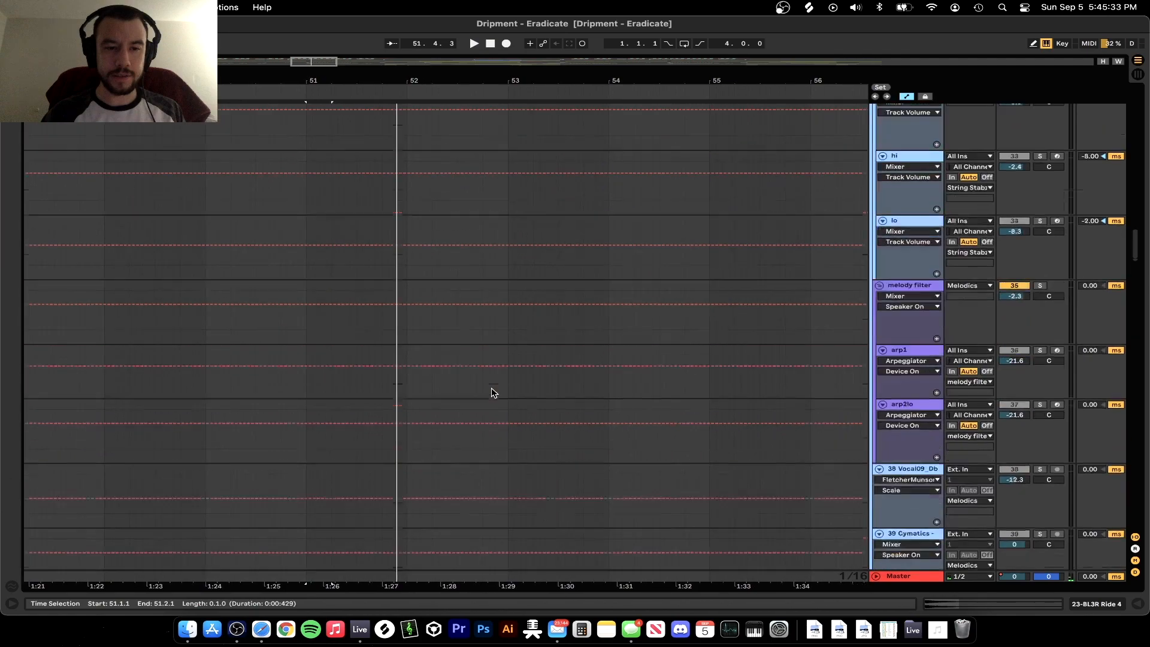
Play the Vocals 3 clip at 51.1.1 in context with the Vocals 2 and sub bass clips
left_click(318, 408)
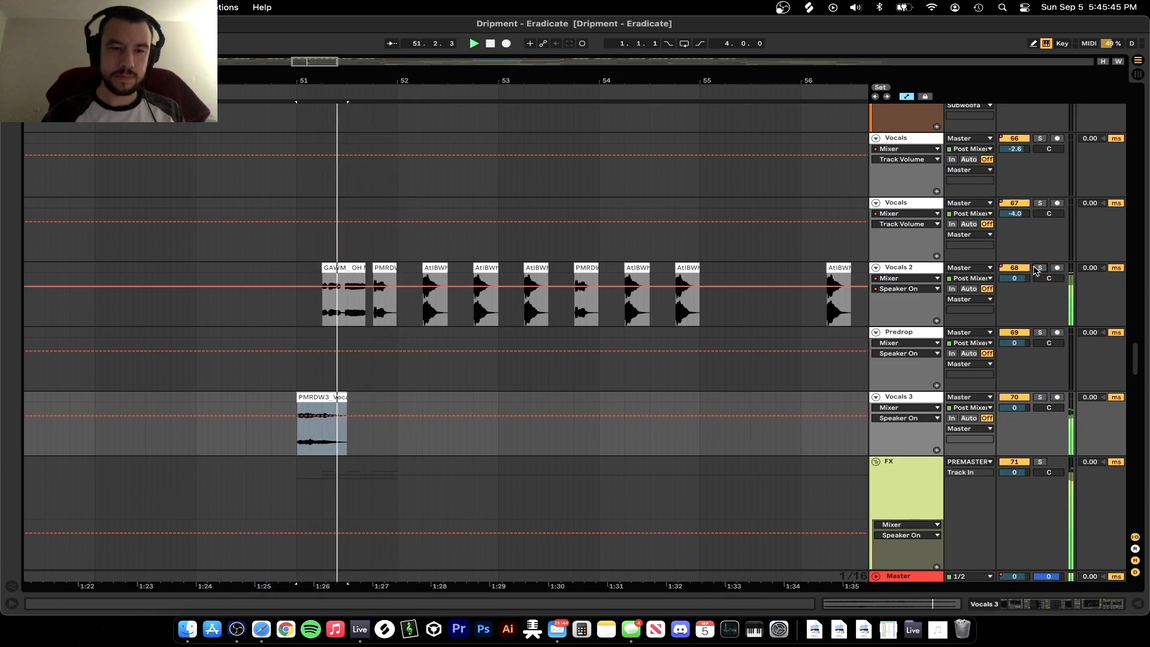
scroll(341, 392, "up", 10)
scroll(341, 392, "up", 10)
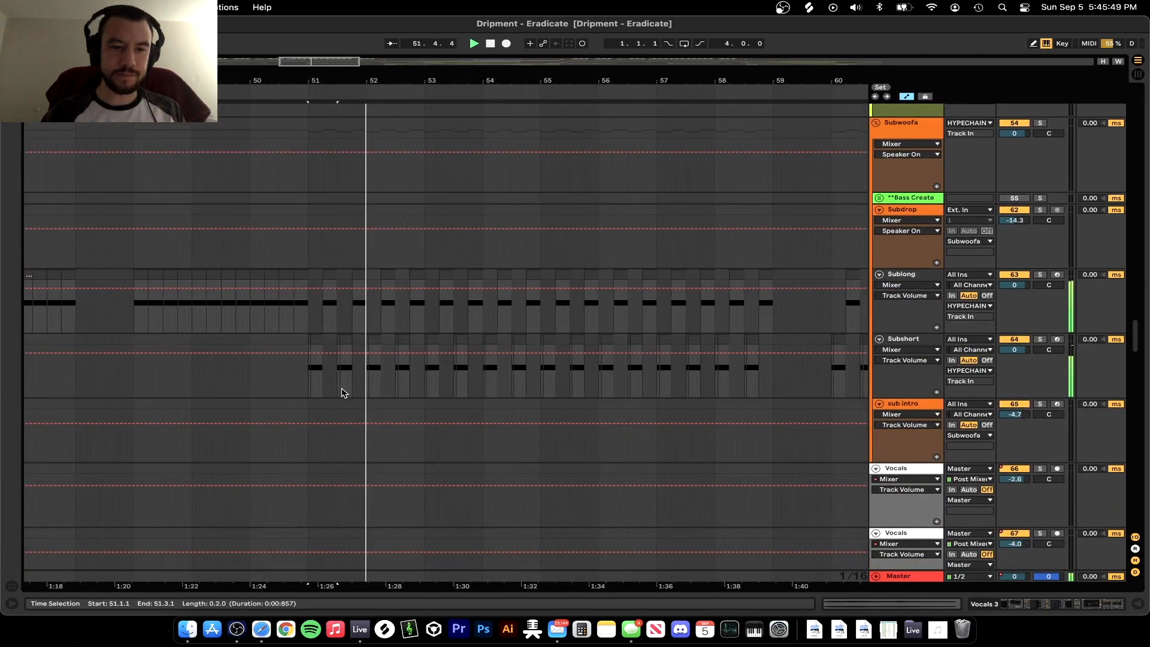
Follow the playback across the BUK, Sustain and Melodics tracks from bar 53 to bar 56
scroll(341, 390, "up", 10)
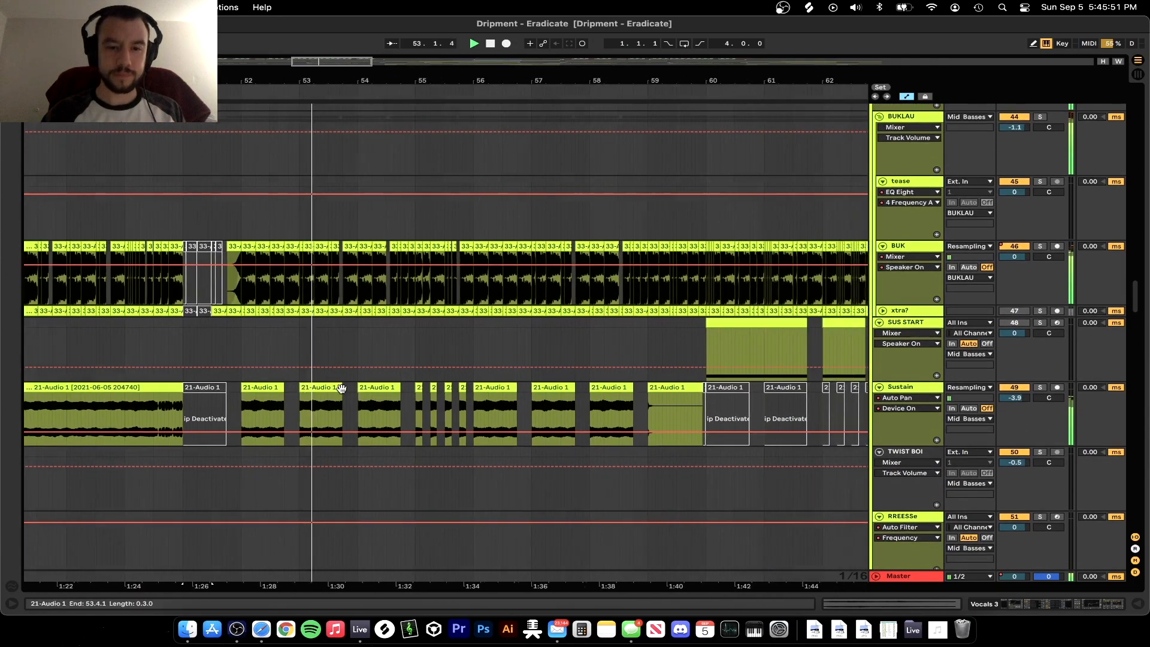
scroll(341, 392, "up", 10)
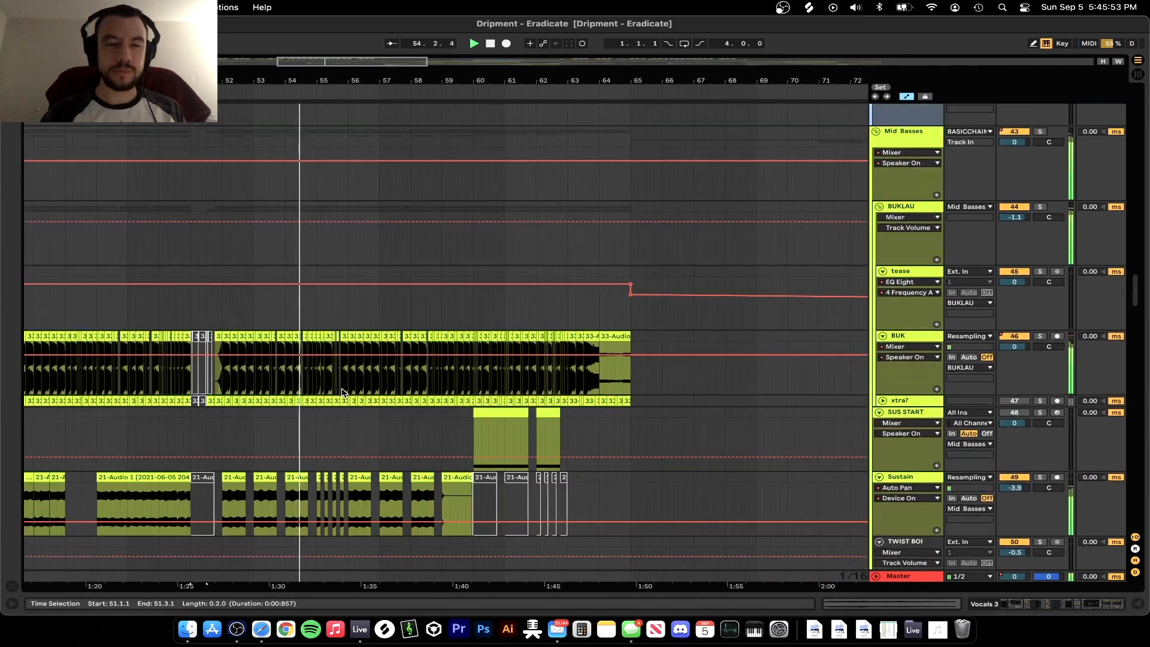
scroll(342, 392, "up", 10)
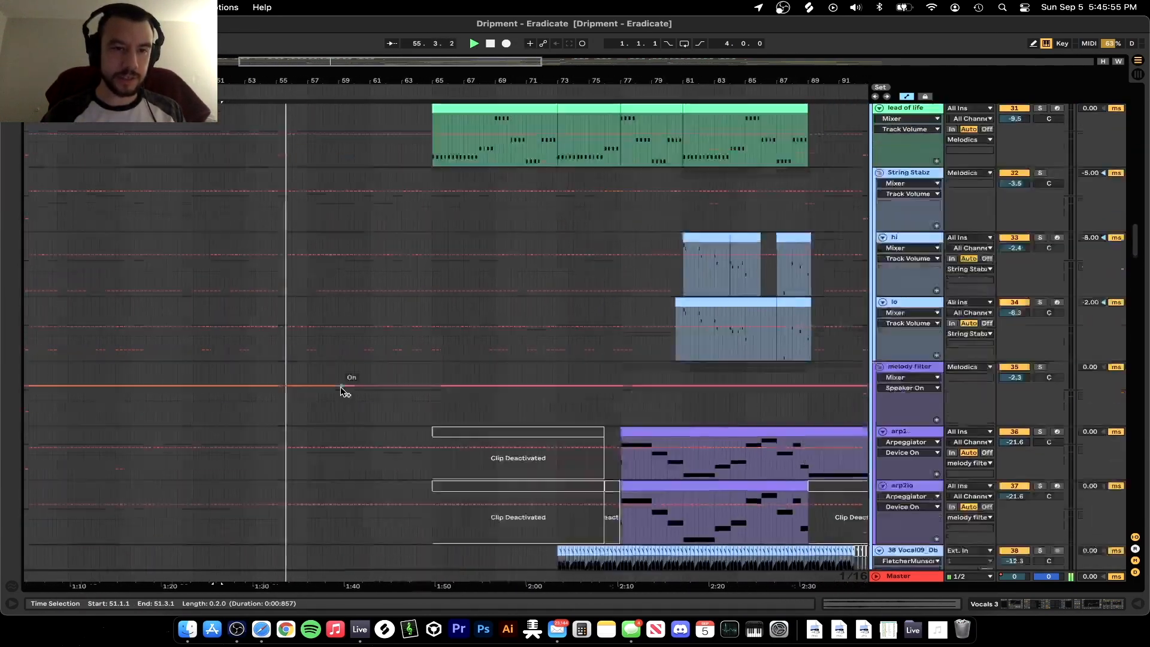
scroll(341, 393, "up", 2)
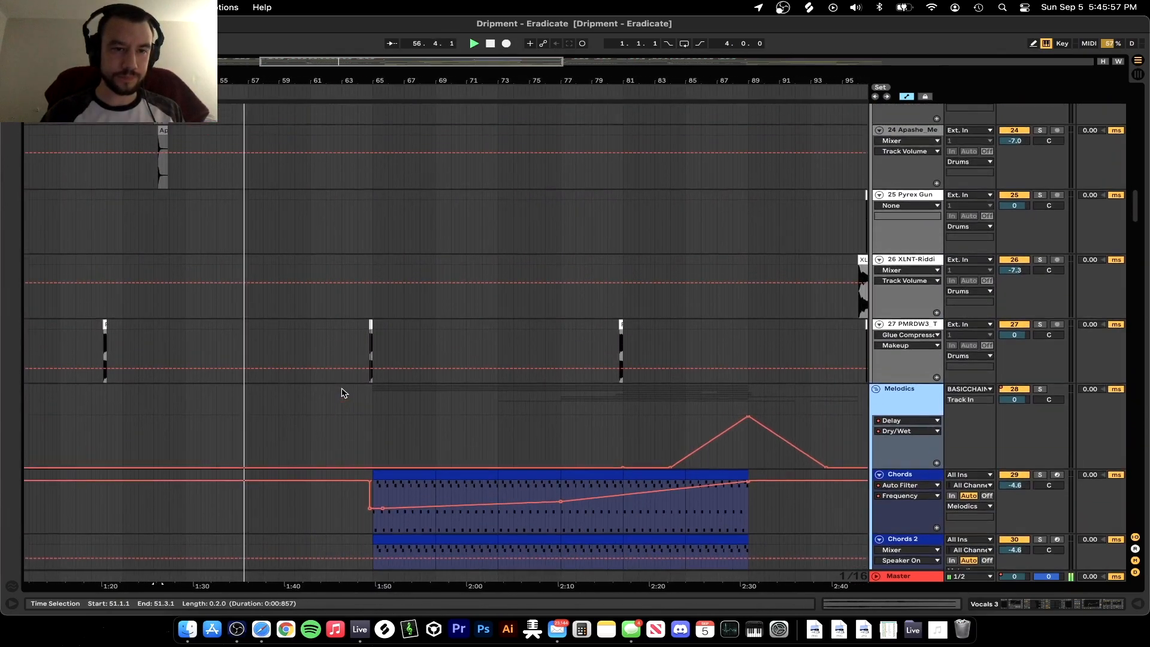
Find the DREZO_riser_04 clip in the FX group and solo its track to audition it from 51.2.1
scroll(341, 394, "down", 15)
scroll(342, 393, "down", 15)
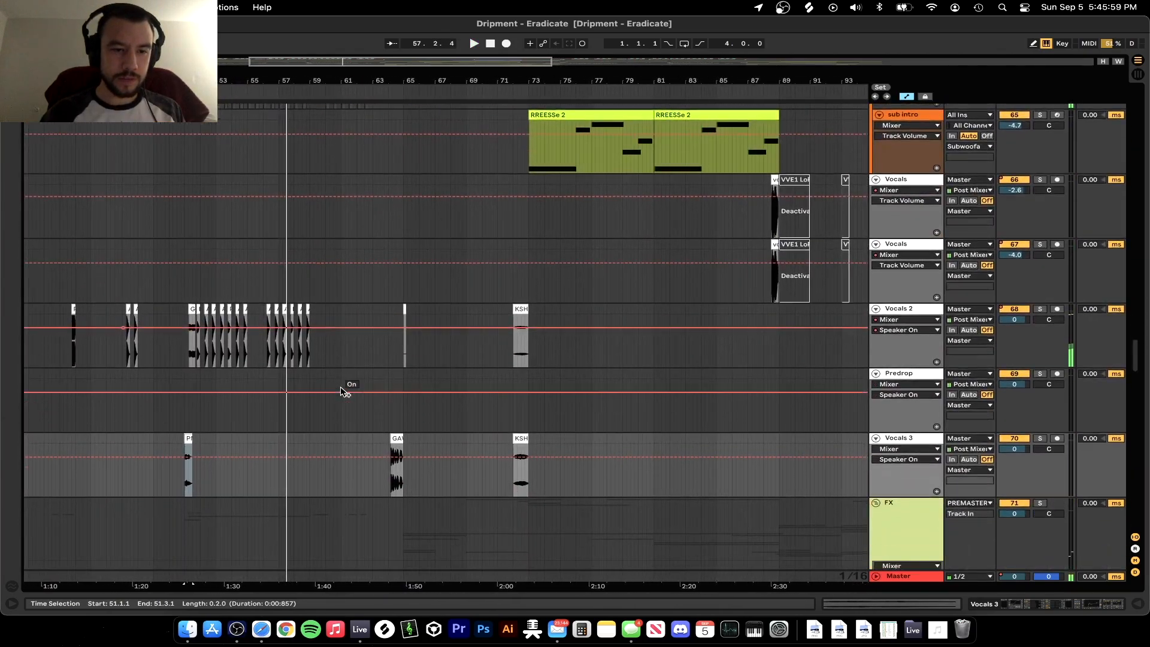
scroll(342, 393, "down", 2)
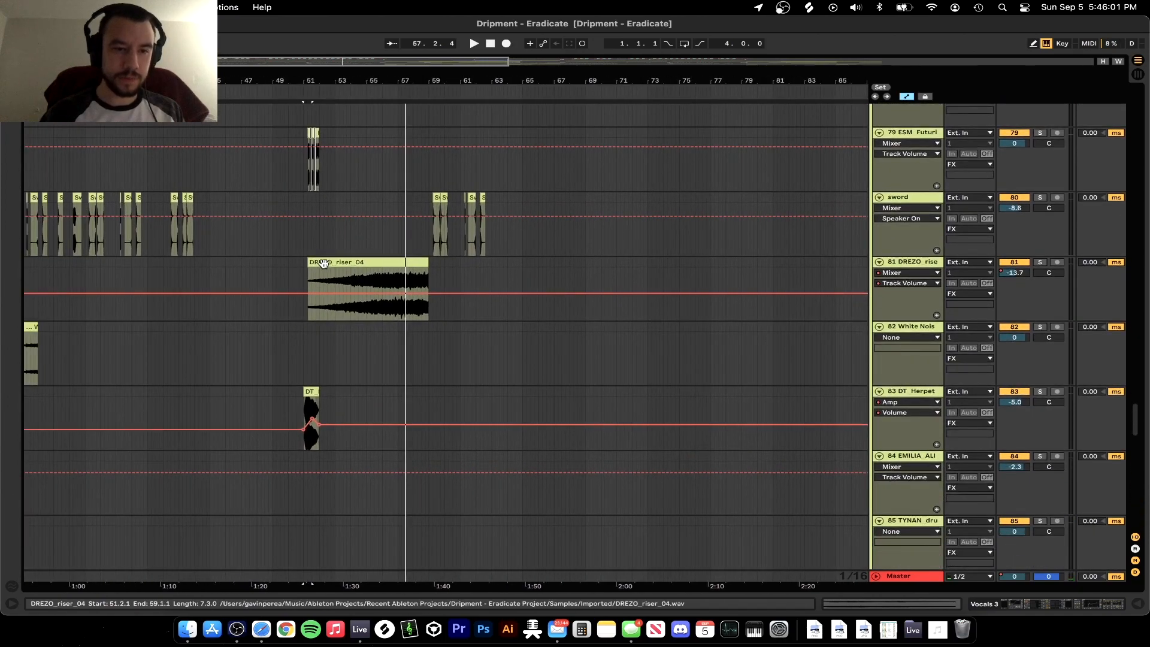
left_click(1042, 264)
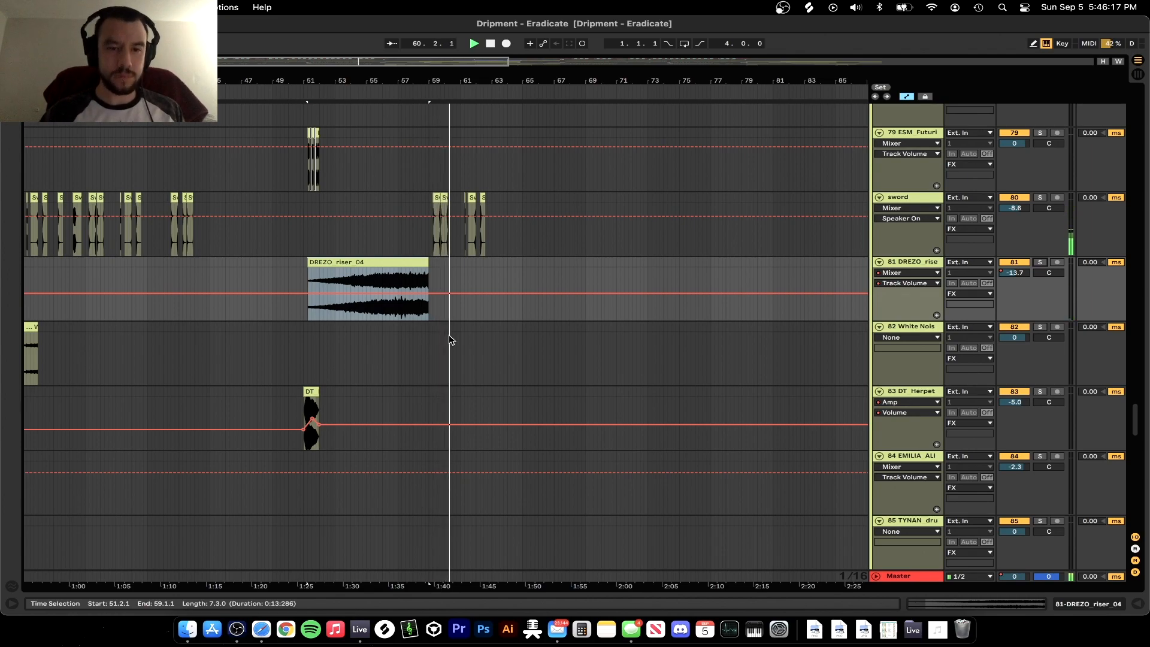
Follow the playback from bar 60 to bar 66 across the sword, vocal, sub bass and Mid Basses tracks
scroll(451, 340, "up", 5)
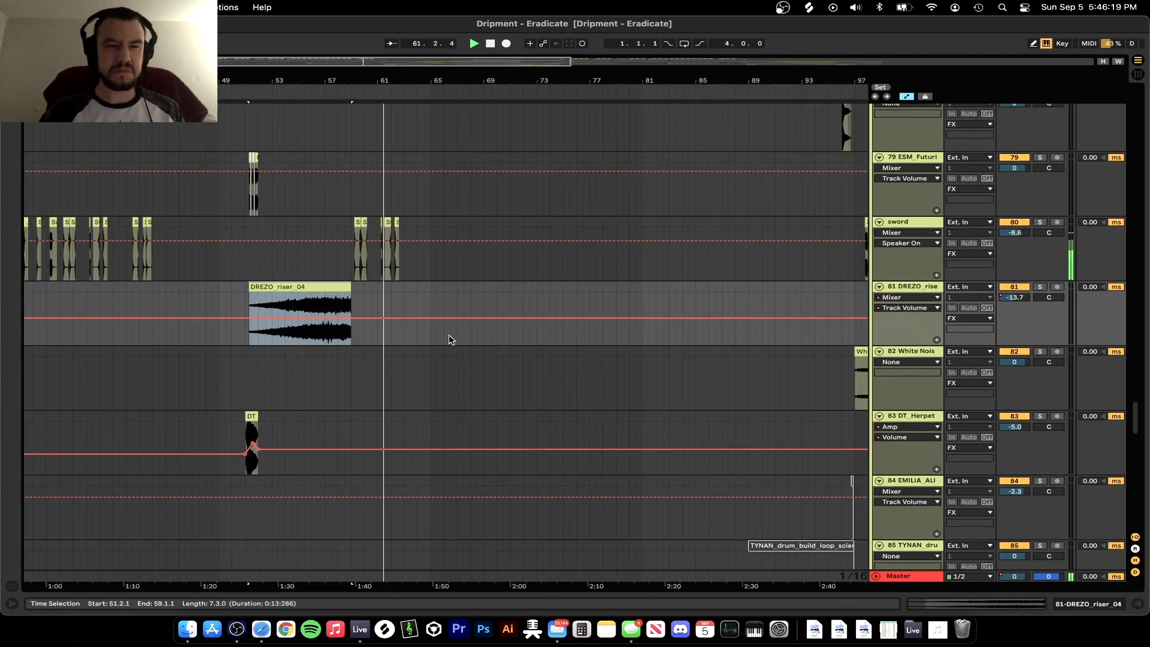
scroll(451, 340, "up", 3)
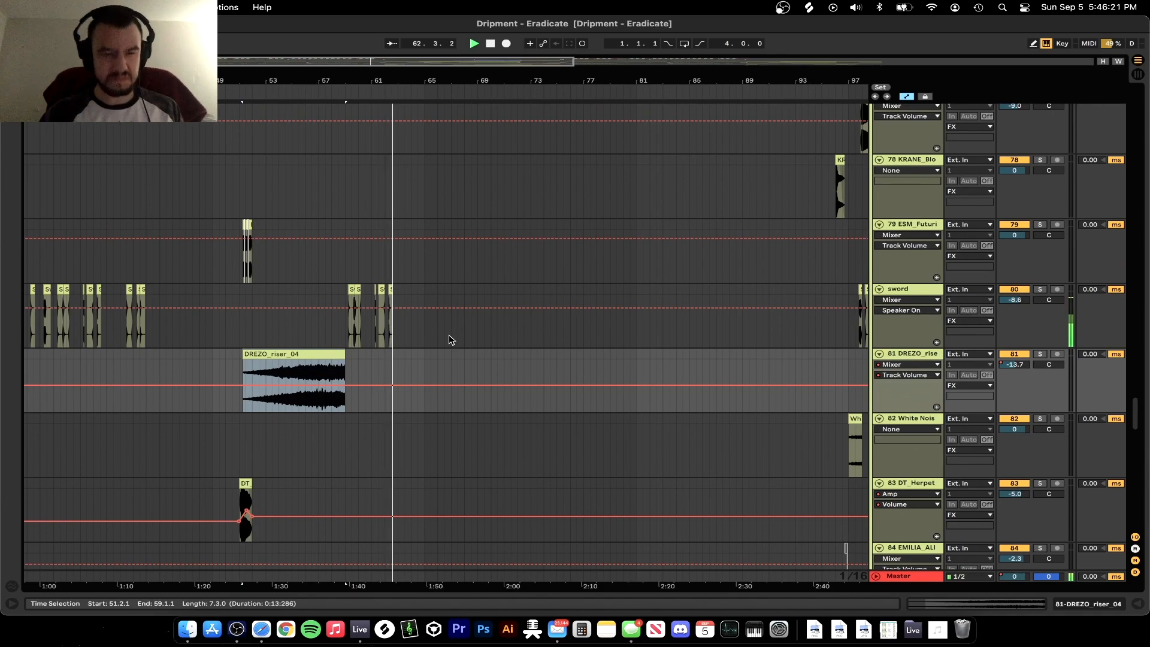
scroll(451, 339, "up", 15)
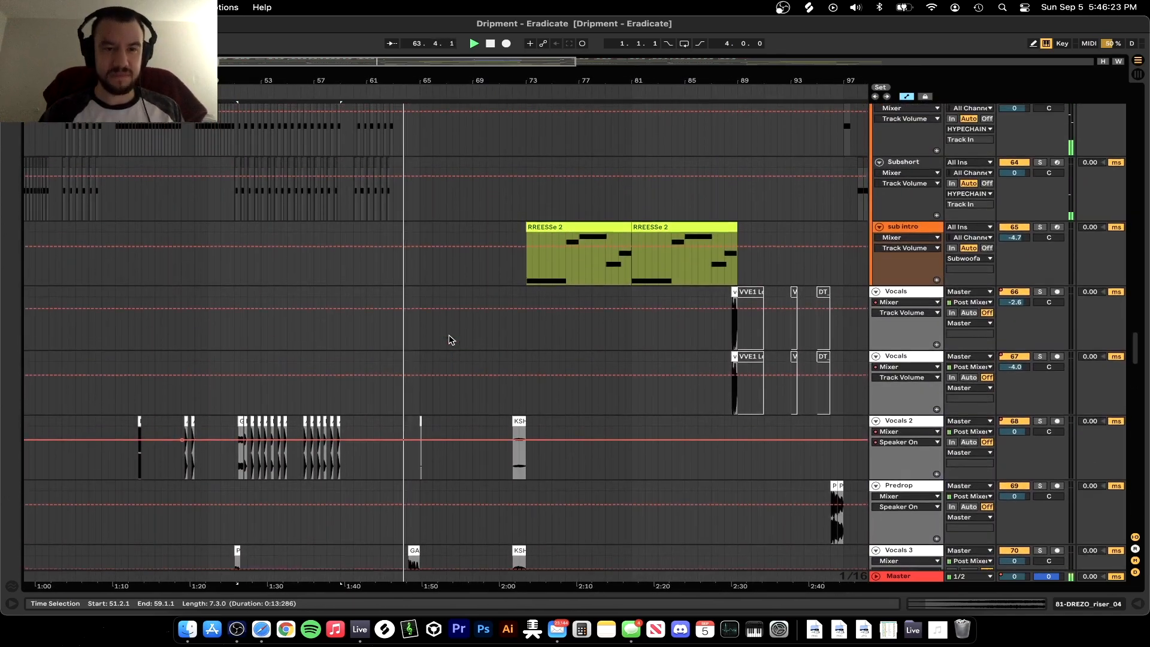
scroll(451, 340, "up", 5)
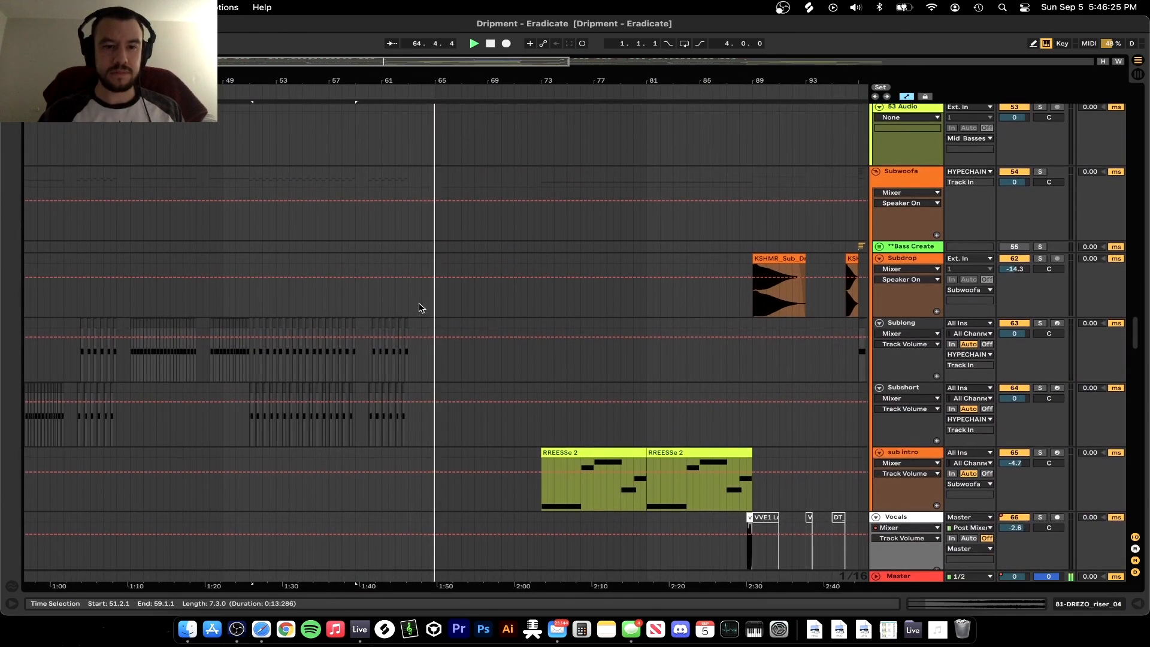
scroll(419, 305, "up", 10)
scroll(419, 304, "up", 3)
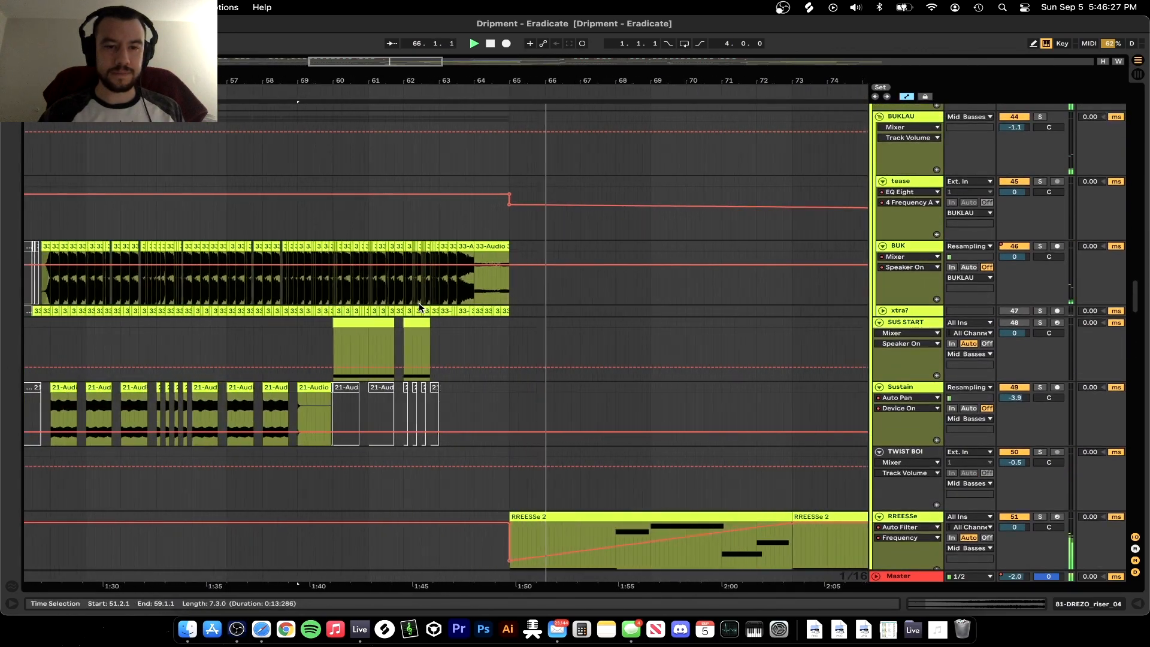
Inspect the sample of the BUK clip at 63.3.1 in the clip view, and close the view
scroll(419, 303, "up", 3)
key("space")
left_click(507, 248)
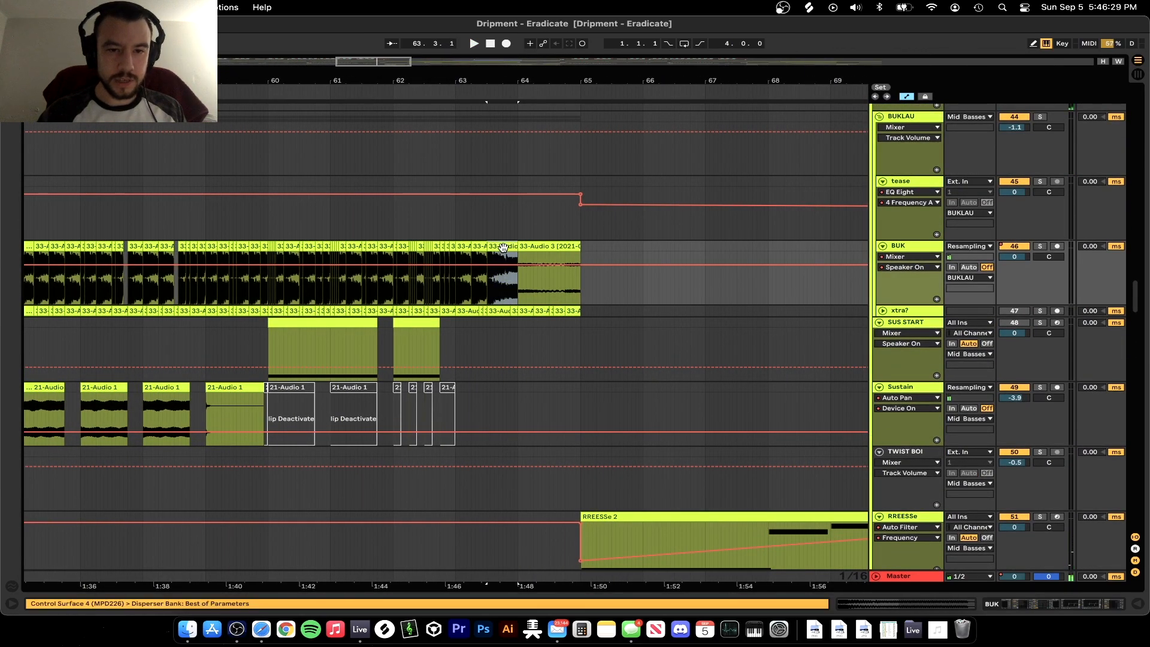
double_click(498, 245)
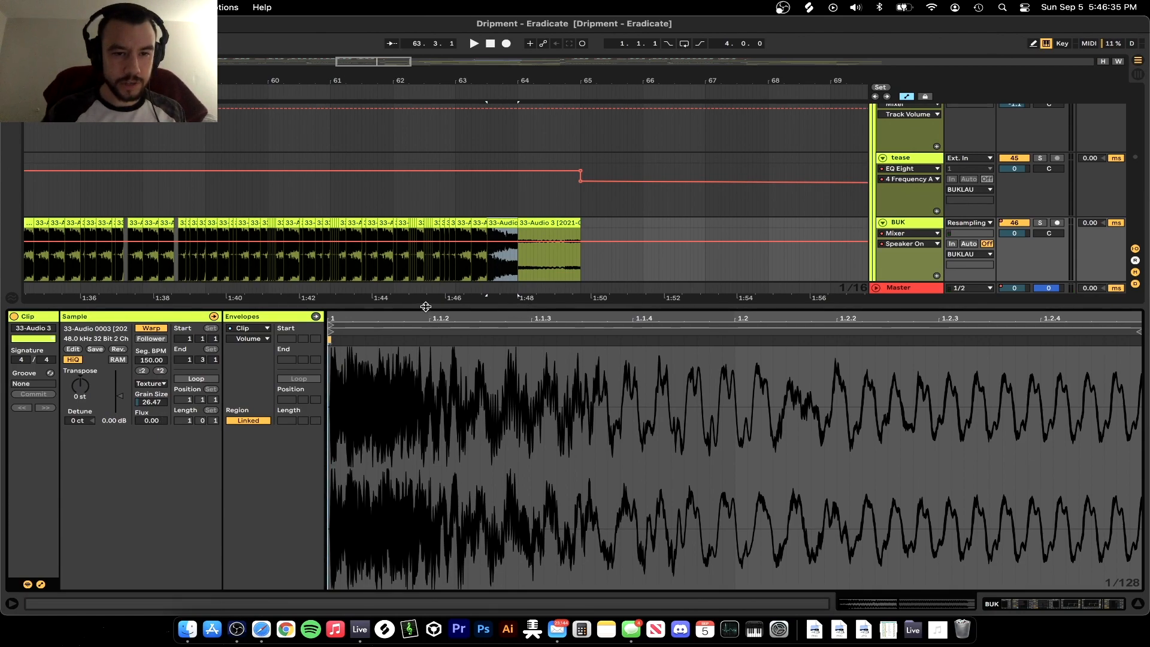
left_click_drag(425, 307, 425, 590)
Play the final BUK clip from 64.1.1 and solo its track to audition it alone
key("space")
left_click(542, 223)
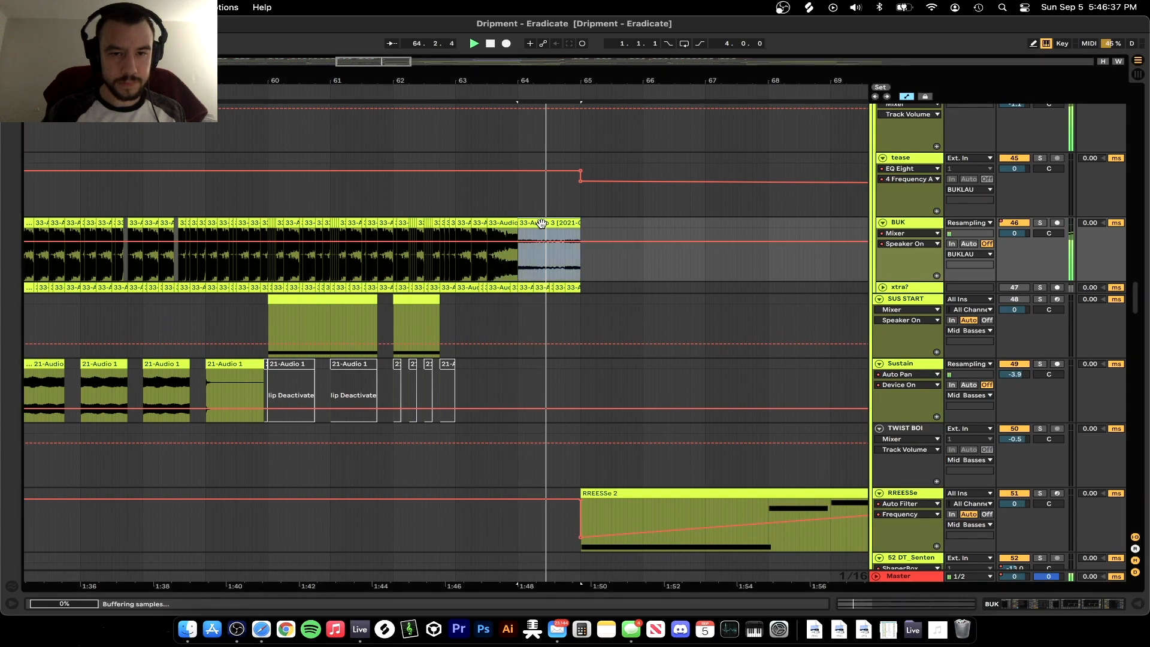
left_click(1041, 223)
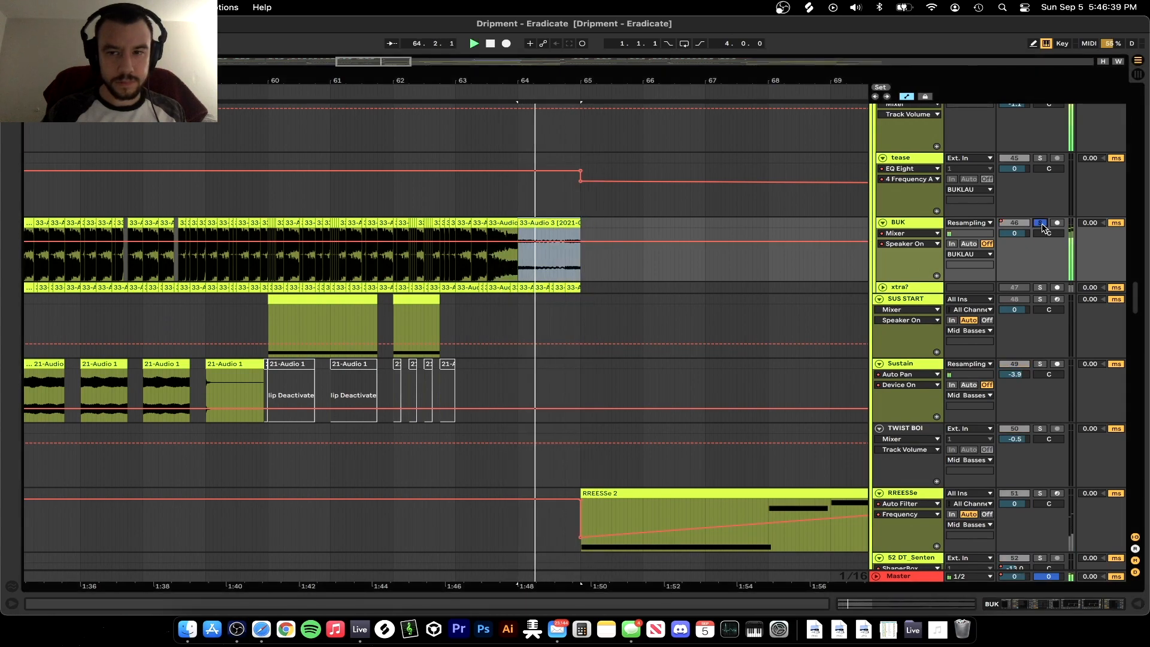
scroll(637, 297, "down", 10)
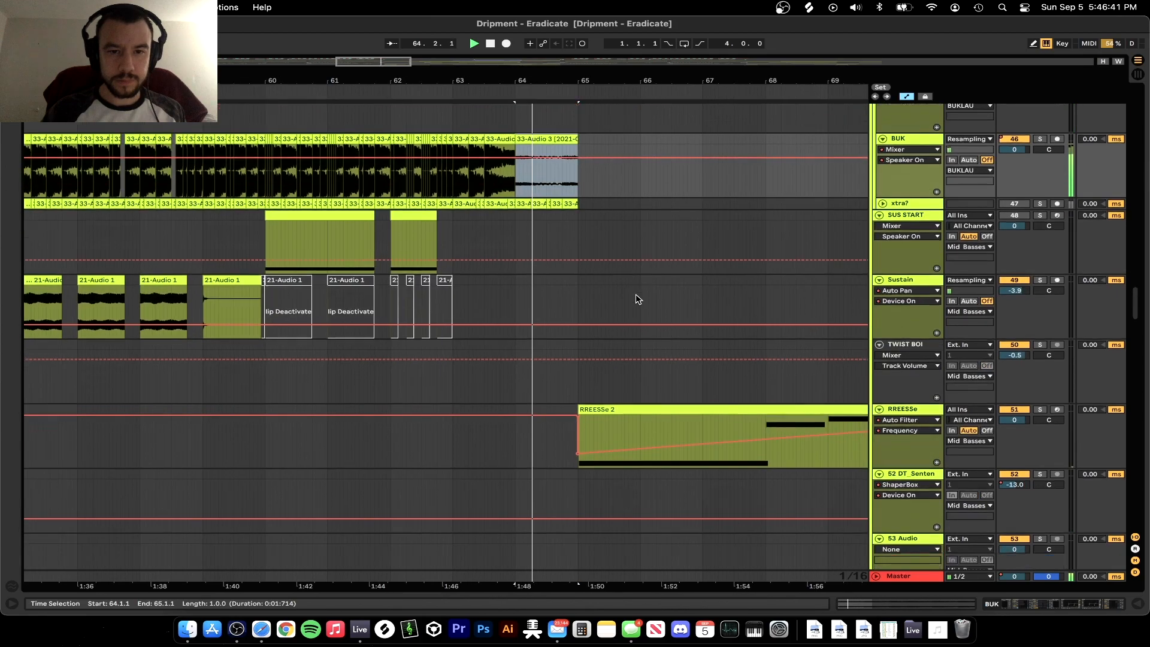
Find the GAWM Laugh clip on the Vocals 3 track and audition it solo and in context
scroll(520, 288, "down", 3)
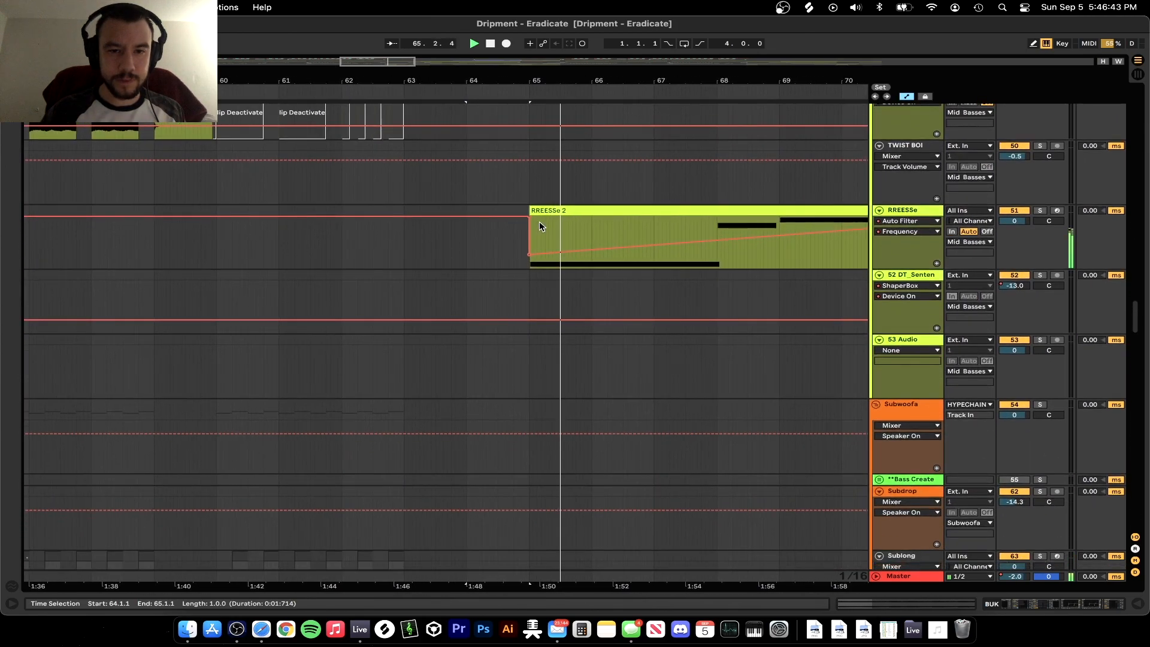
scroll(493, 193, "down", 20)
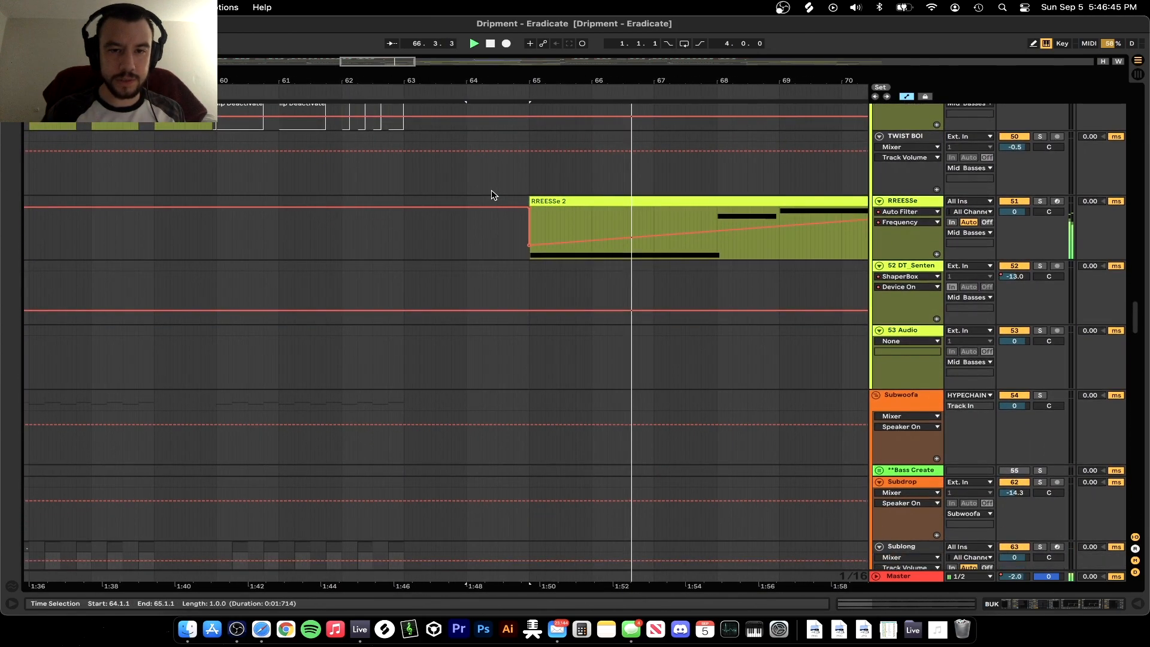
scroll(493, 194, "down", 20)
scroll(493, 193, "up", 7)
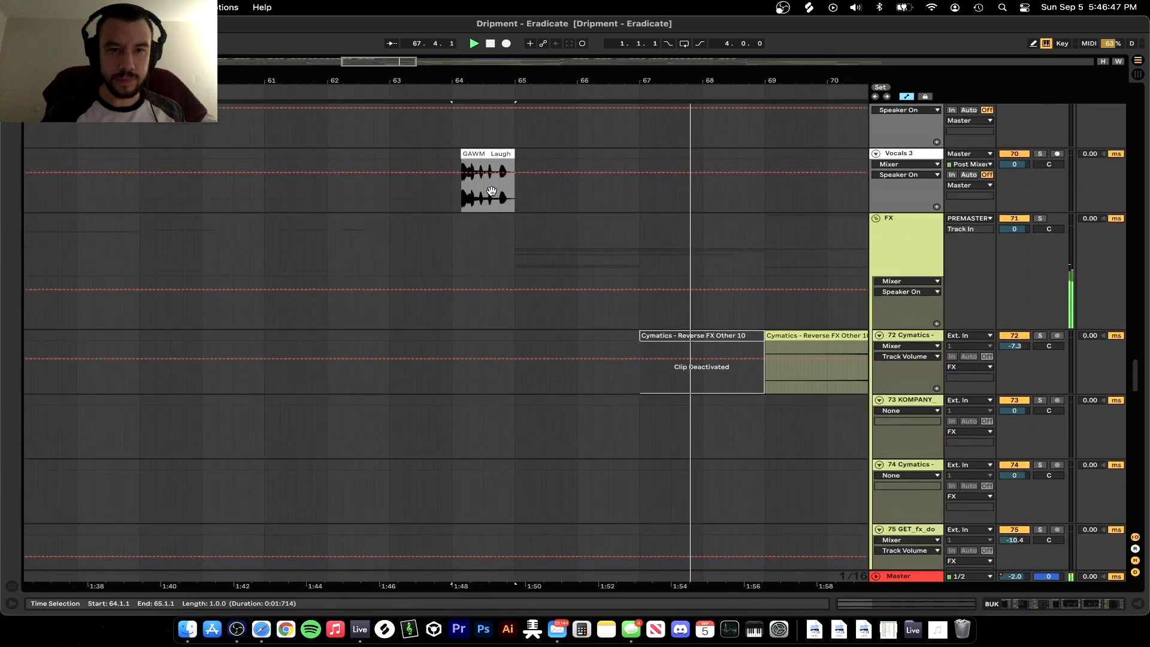
key("space")
left_click(1122, 229)
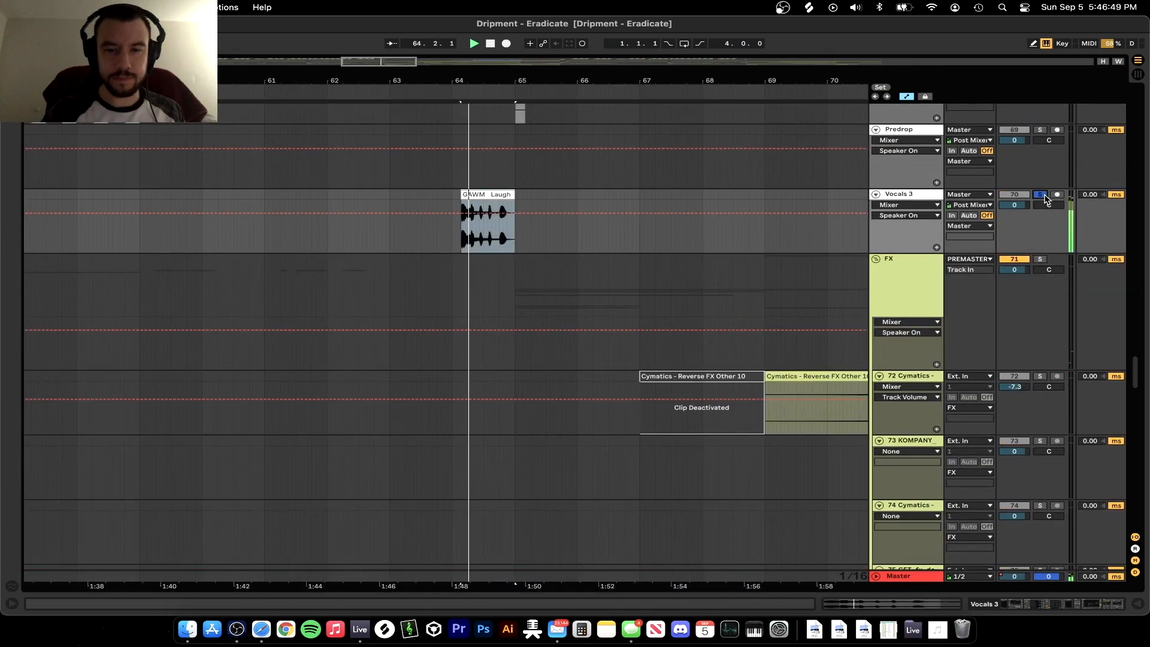
left_click(1045, 196)
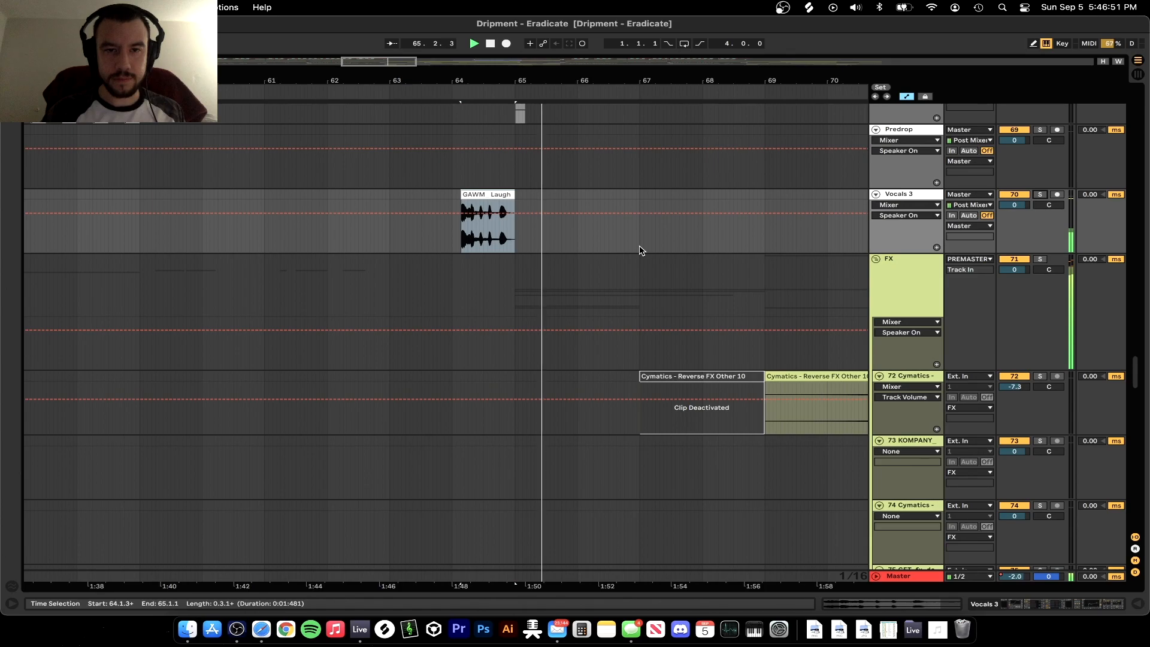
Select the RREESSe 2 clip at 65.1.1 and solo its track to audition it, ending with the solo off
scroll(640, 250, "up", 20)
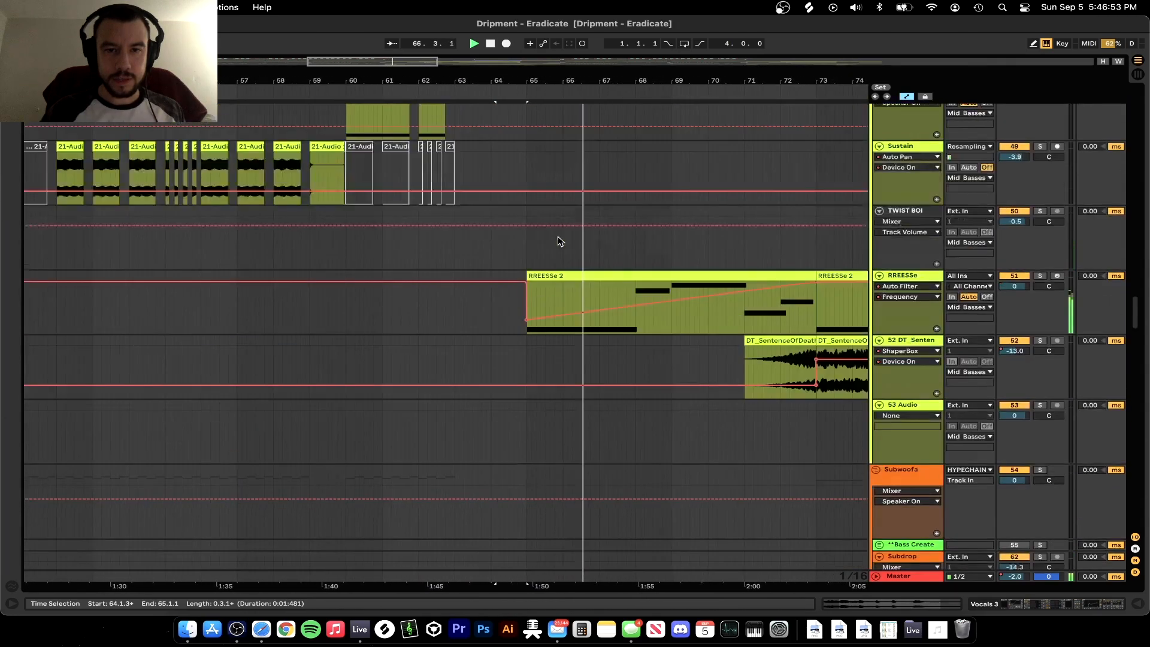
scroll(557, 239, "up", 3)
left_click(545, 429)
scroll(546, 429, "down", 3)
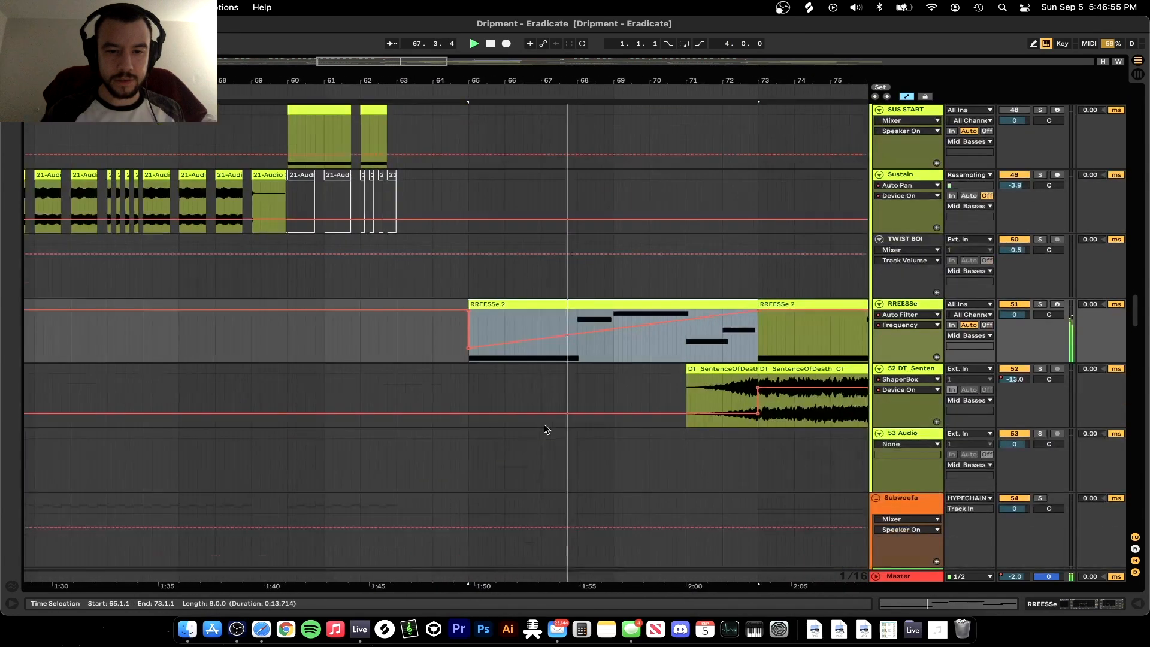
scroll(545, 429, "up", 3)
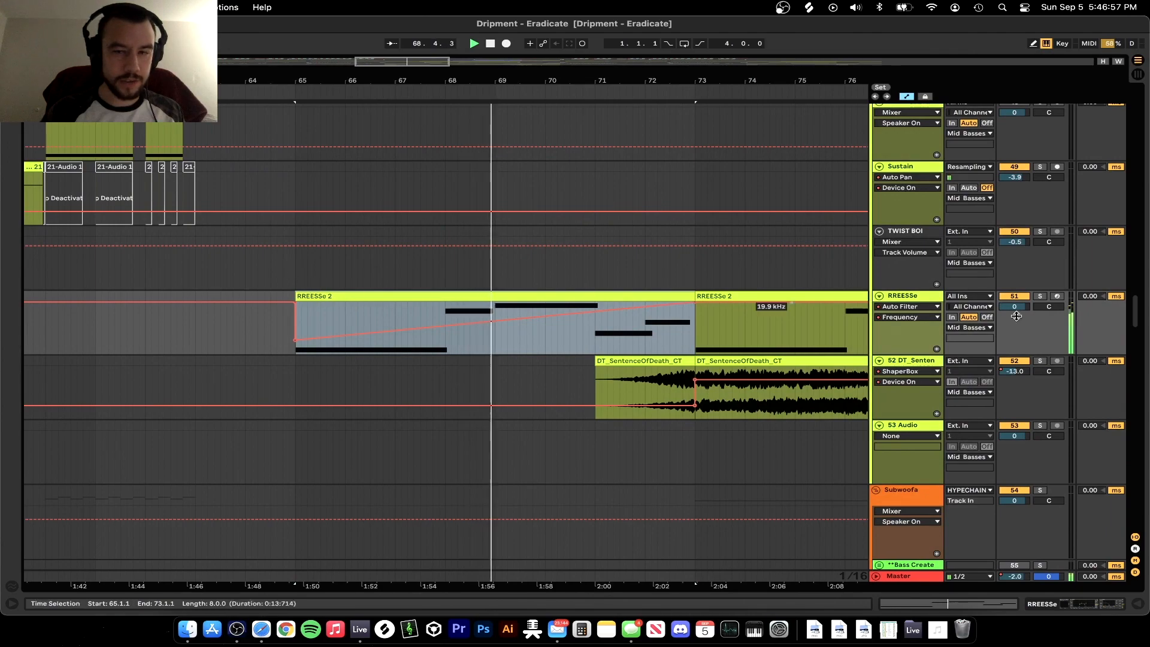
left_click(1040, 297)
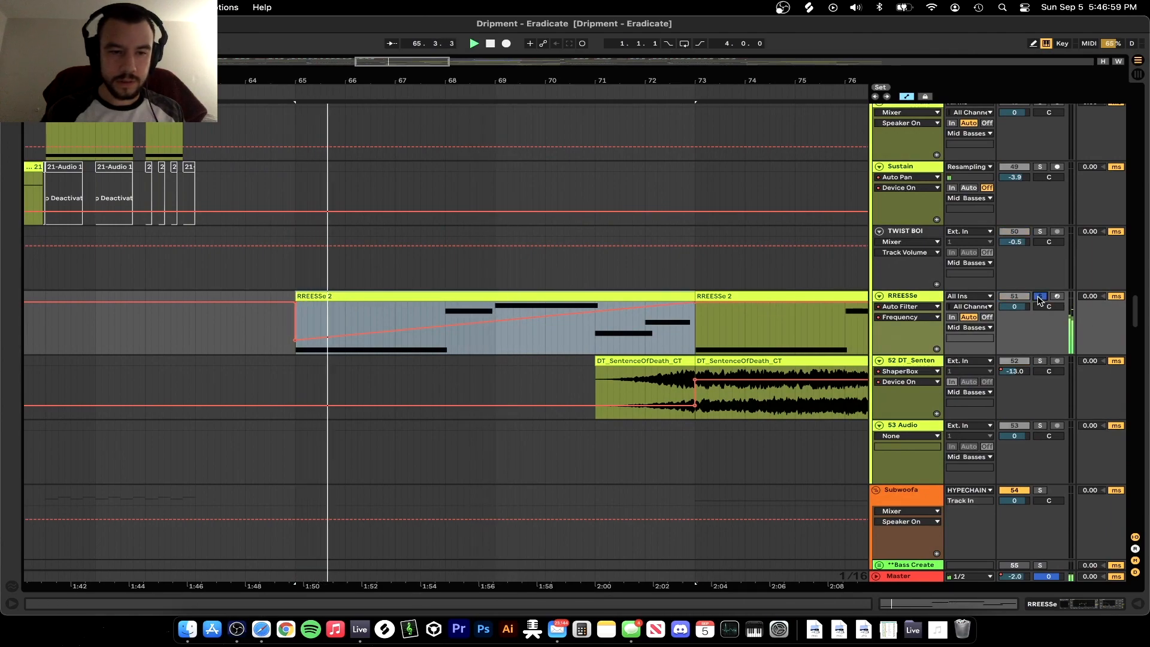
left_click(1040, 297)
Play the S/C and kick tracks from 64.4.4 and highlight their range from 65.1.1 to 67.4.1
scroll(403, 370, "down", 3)
scroll(403, 370, "up", 12)
scroll(403, 369, "up", 5)
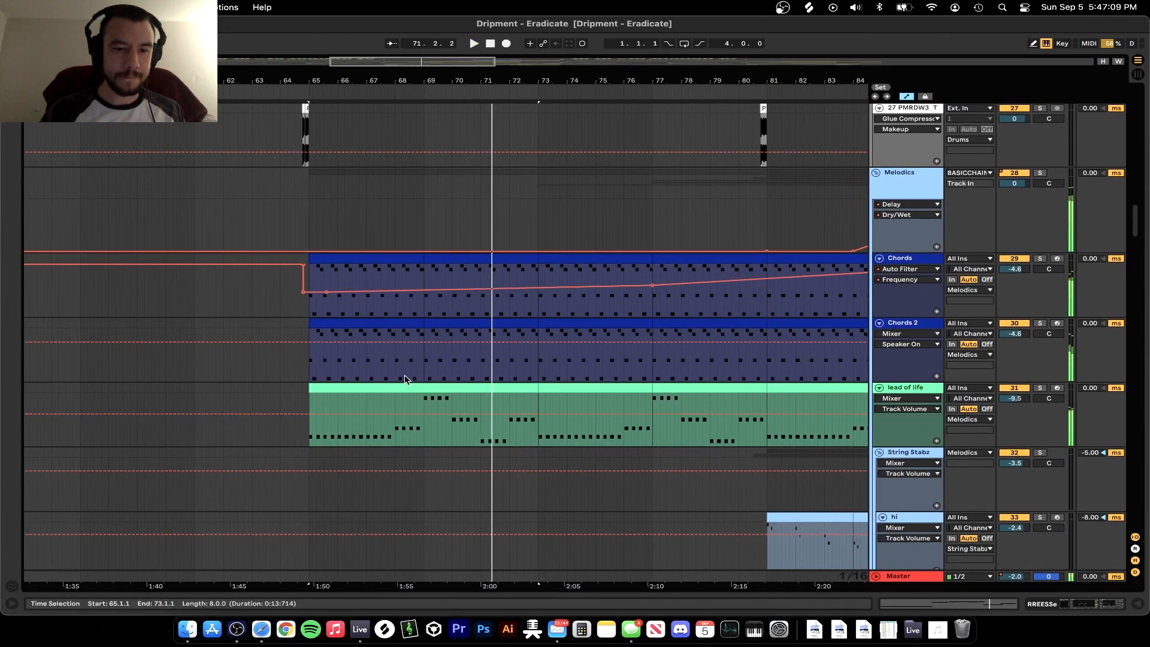
scroll(411, 269, "up", 20)
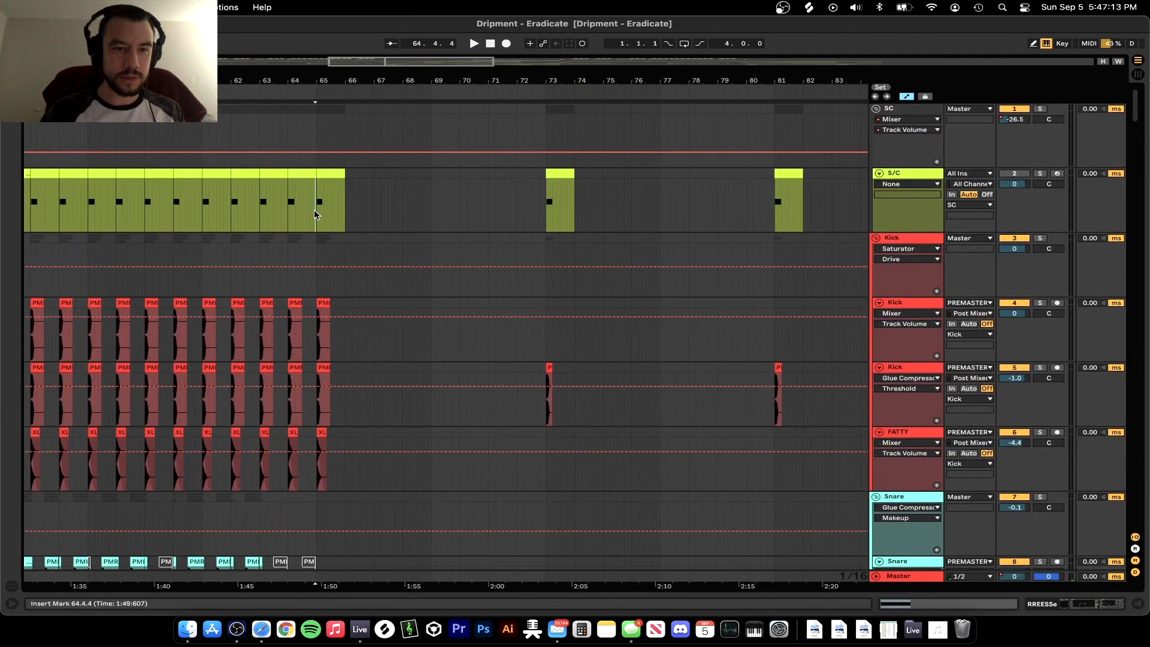
key("space")
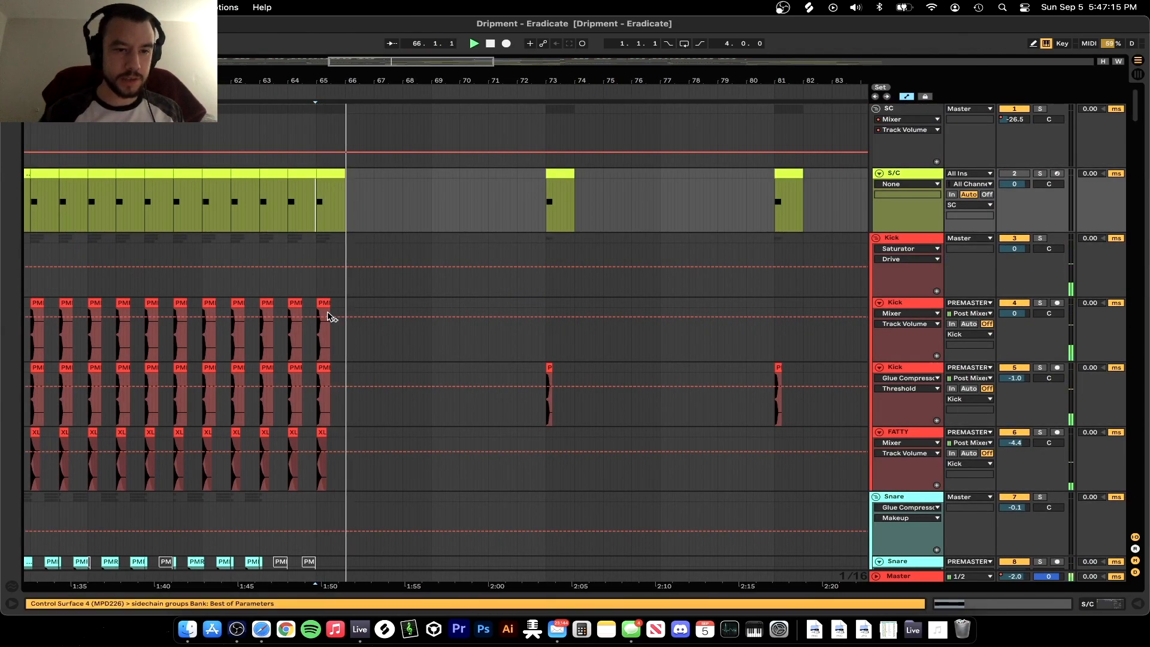
scroll(329, 317, "up", 3)
left_click_drag(311, 214, 432, 464)
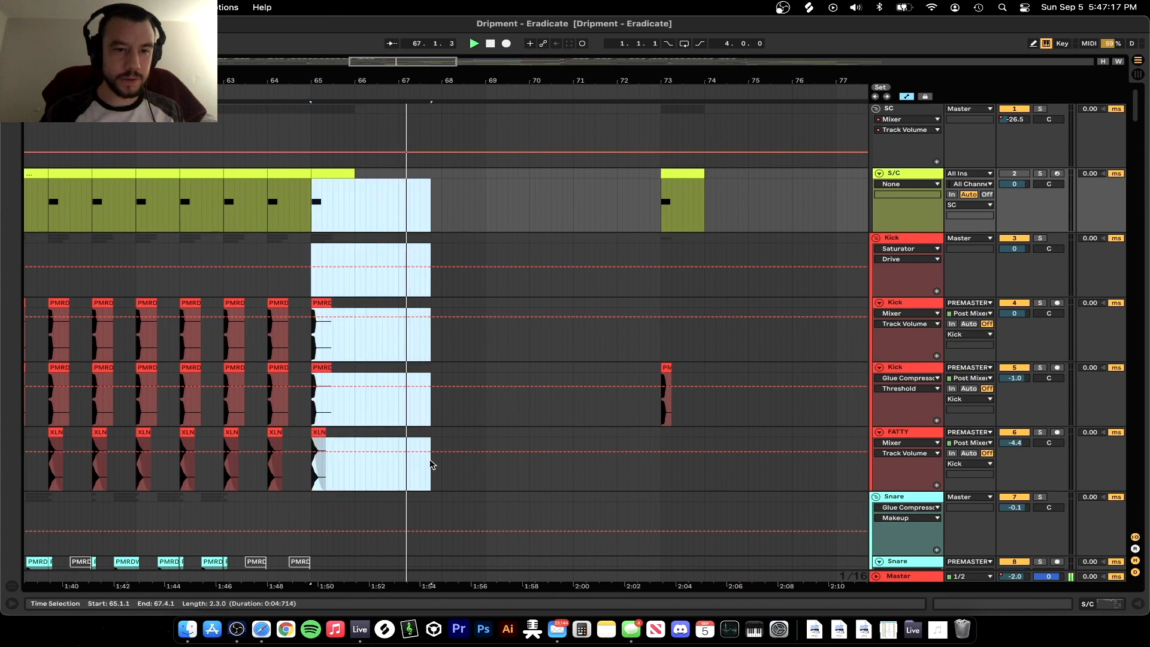
Place the insert marker at 73.1.1 on the upper Kick track and audition the lone kick hit
scroll(430, 461, "down", 3)
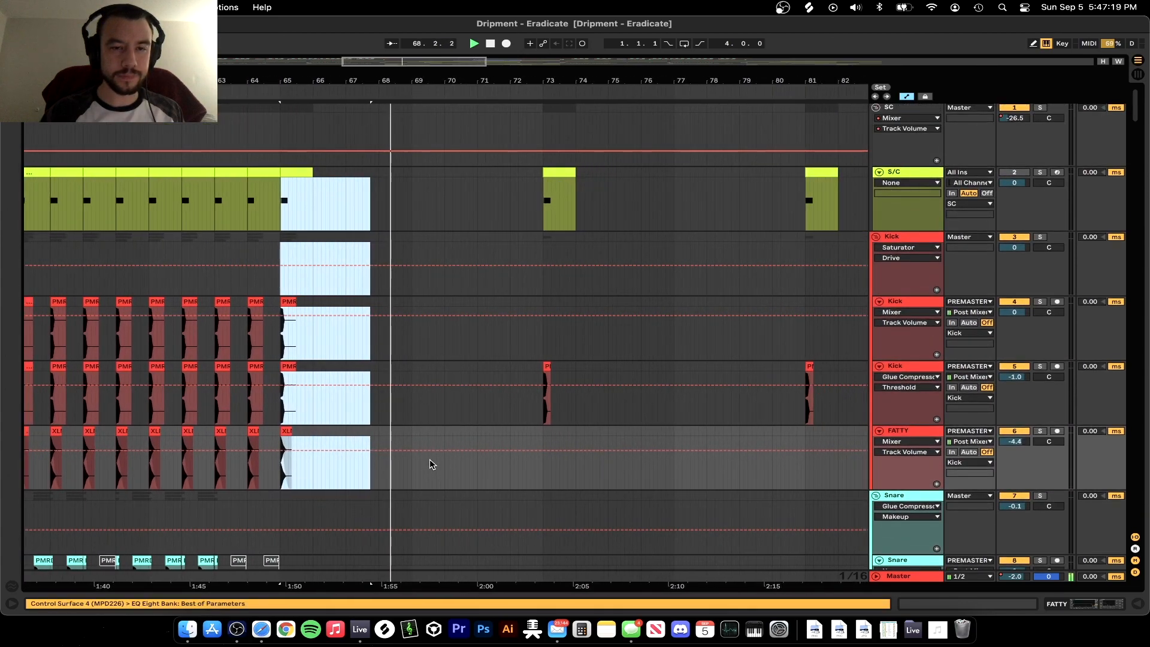
scroll(430, 459, "right", 2)
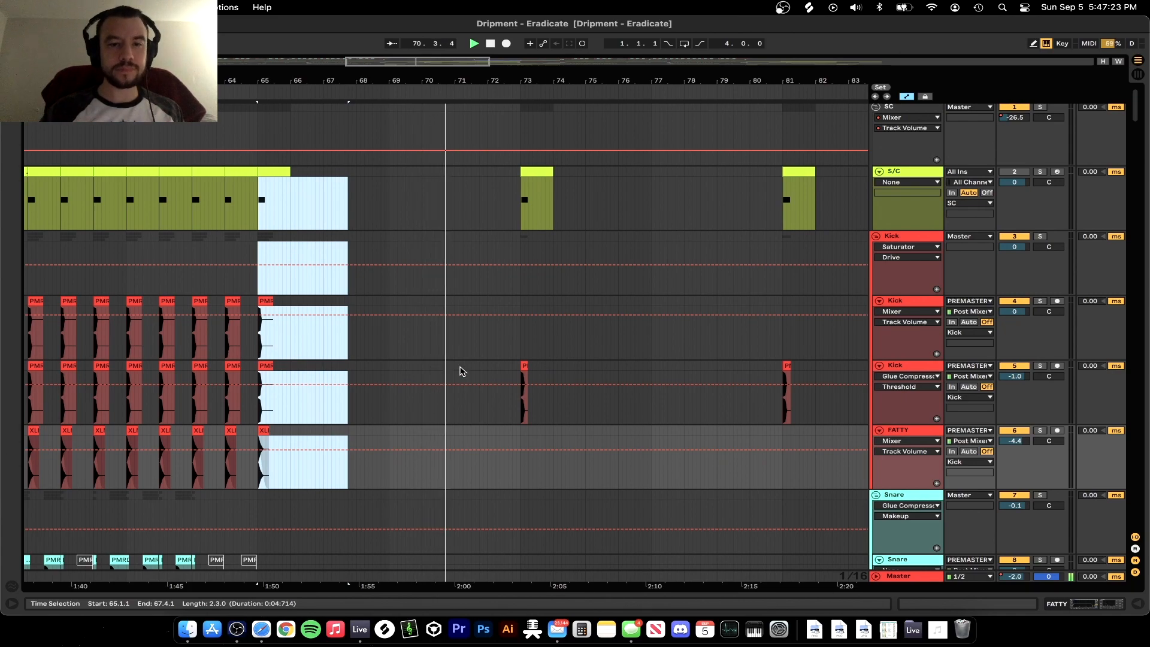
left_click(509, 334)
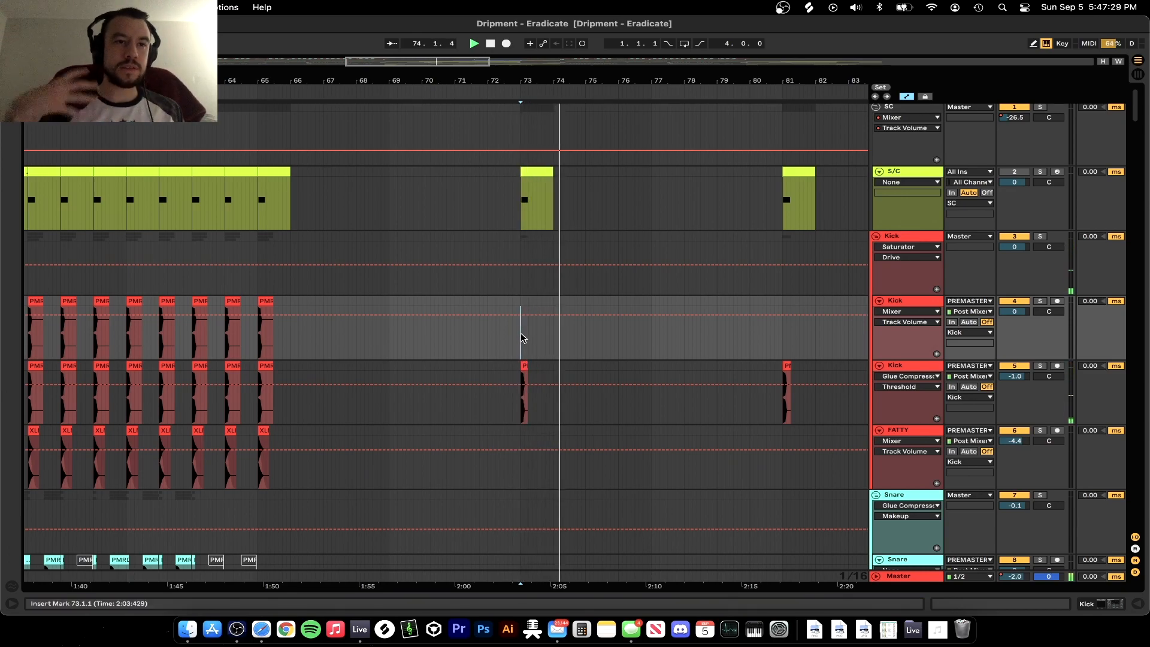
Find the Impact 8 clips in the FX group and solo their track to audition the hits from 69.1.1
key("minus")
scroll(407, 333, "down", 3)
scroll(379, 328, "down", 20)
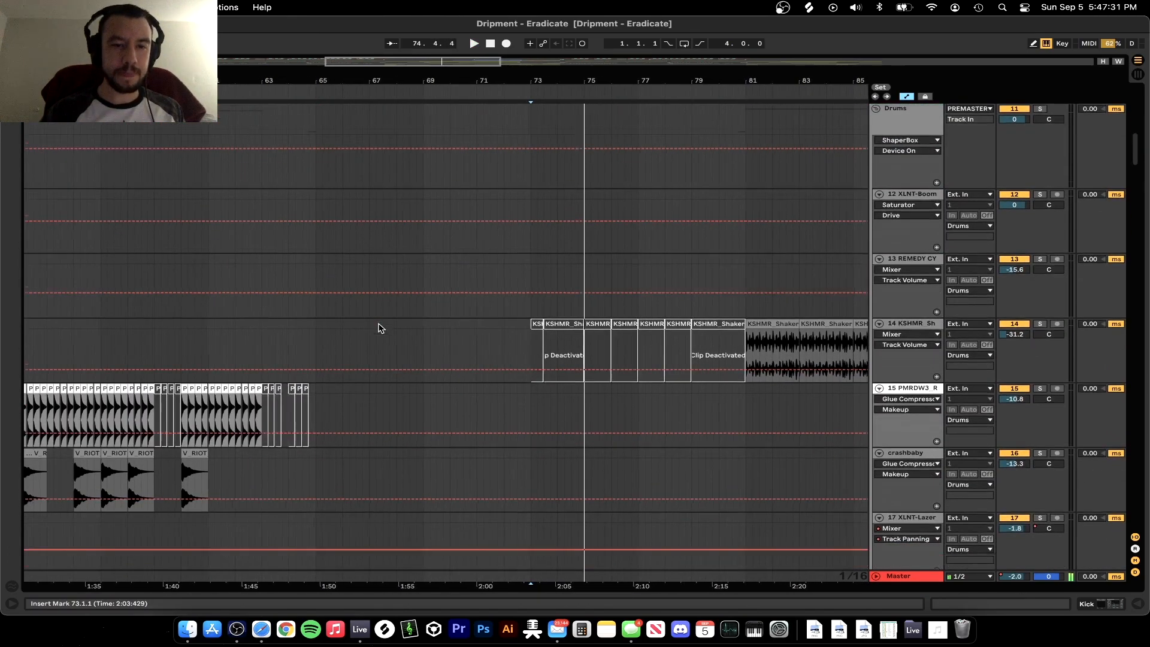
scroll(378, 329, "down", 20)
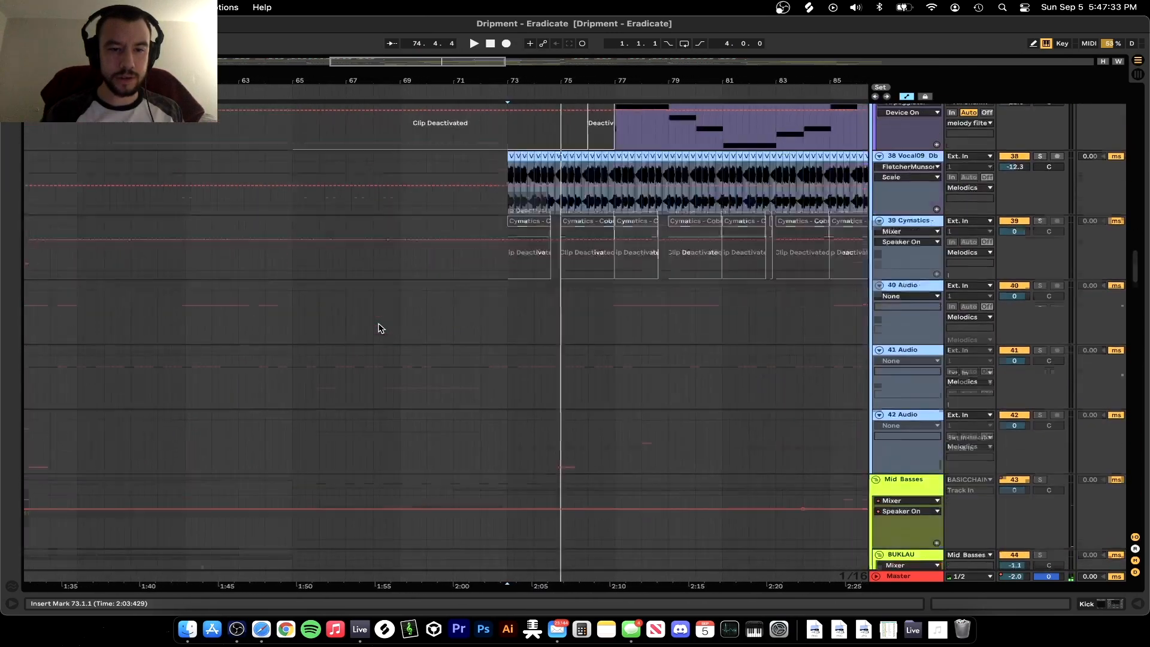
scroll(378, 329, "down", 20)
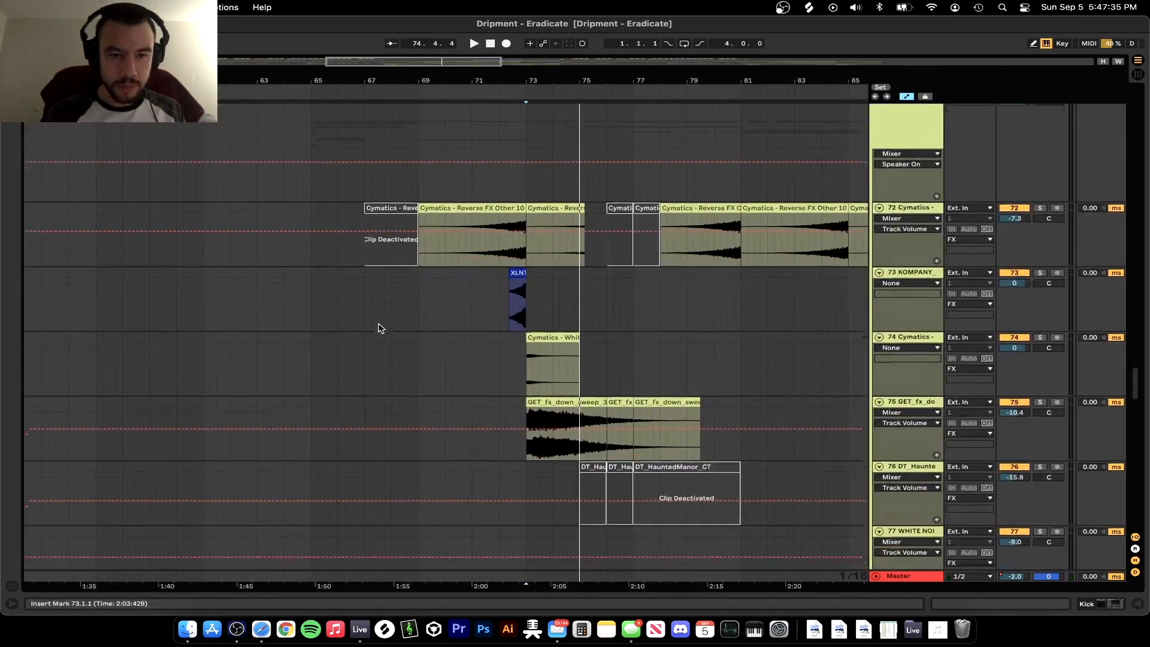
scroll(377, 322, "down", 10)
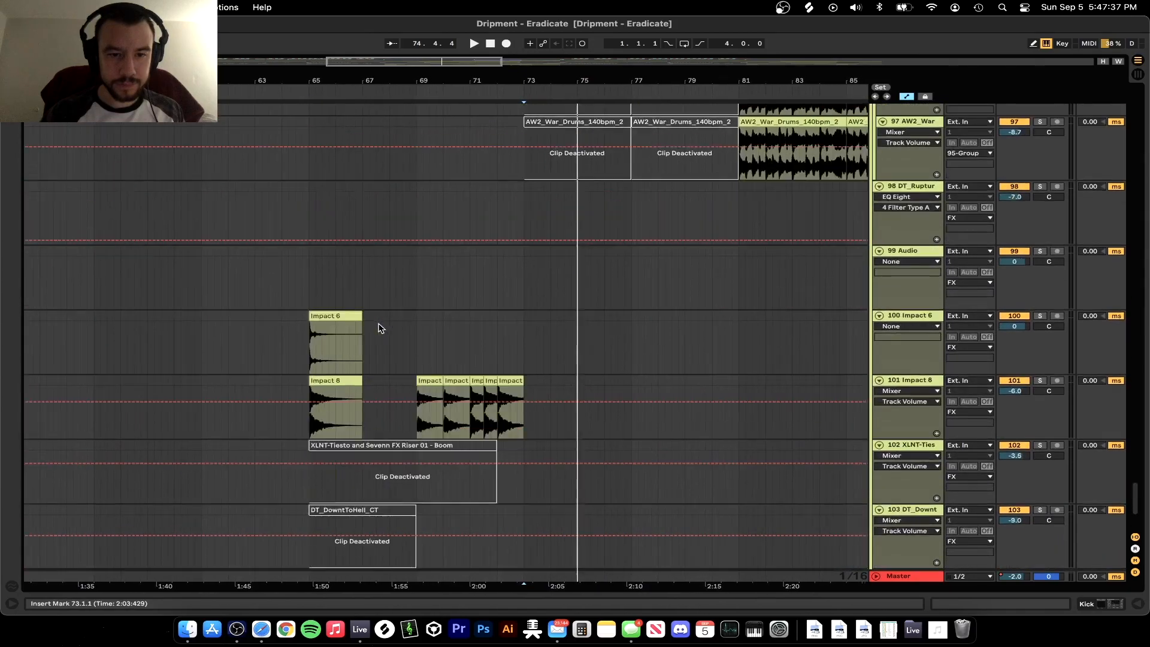
left_click(360, 294)
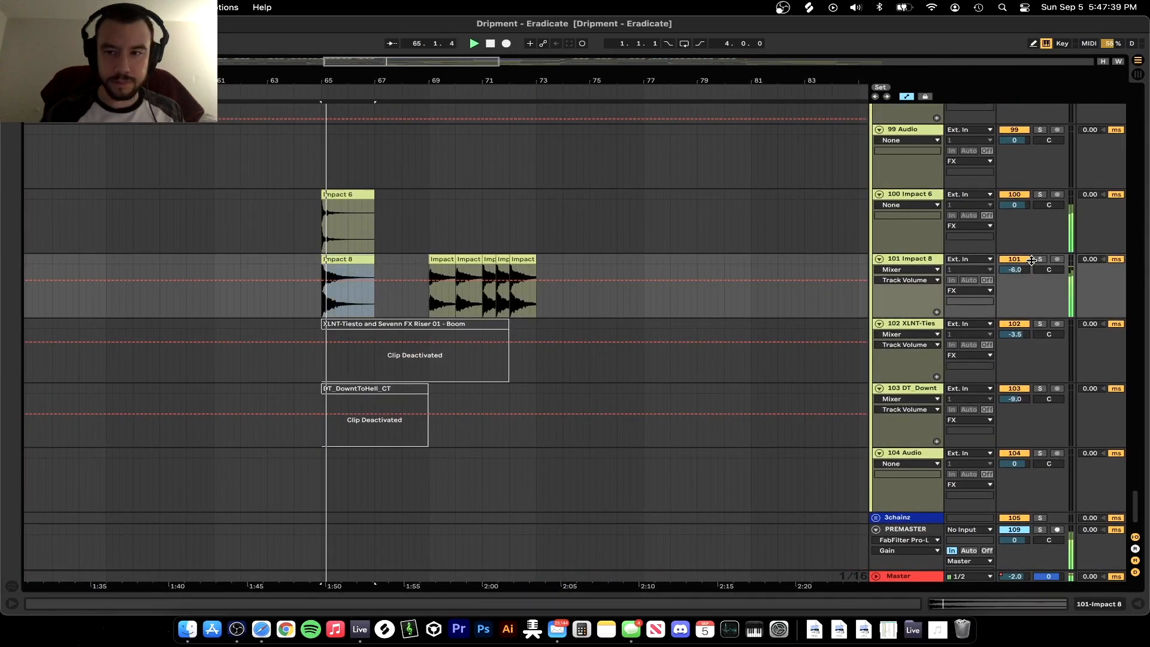
left_click(437, 267)
left_click(1042, 259)
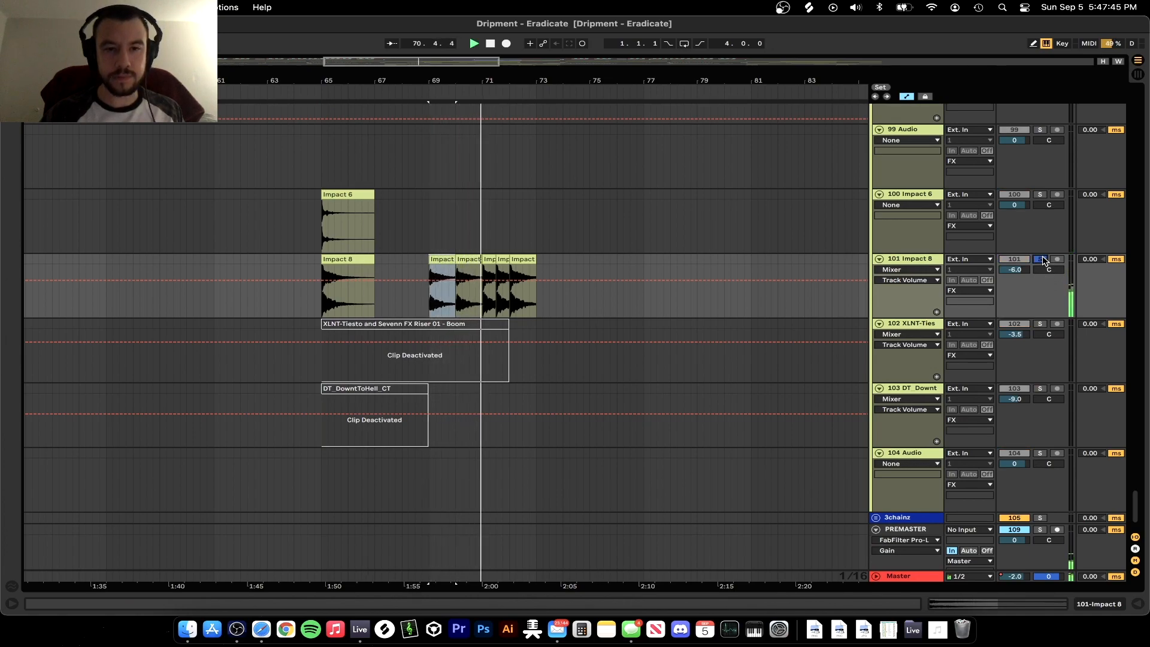
left_click(1042, 259)
Replay the Impact 8 hits from 69.1.1 in context with the full mix
key("space")
key("space")
key("minus")
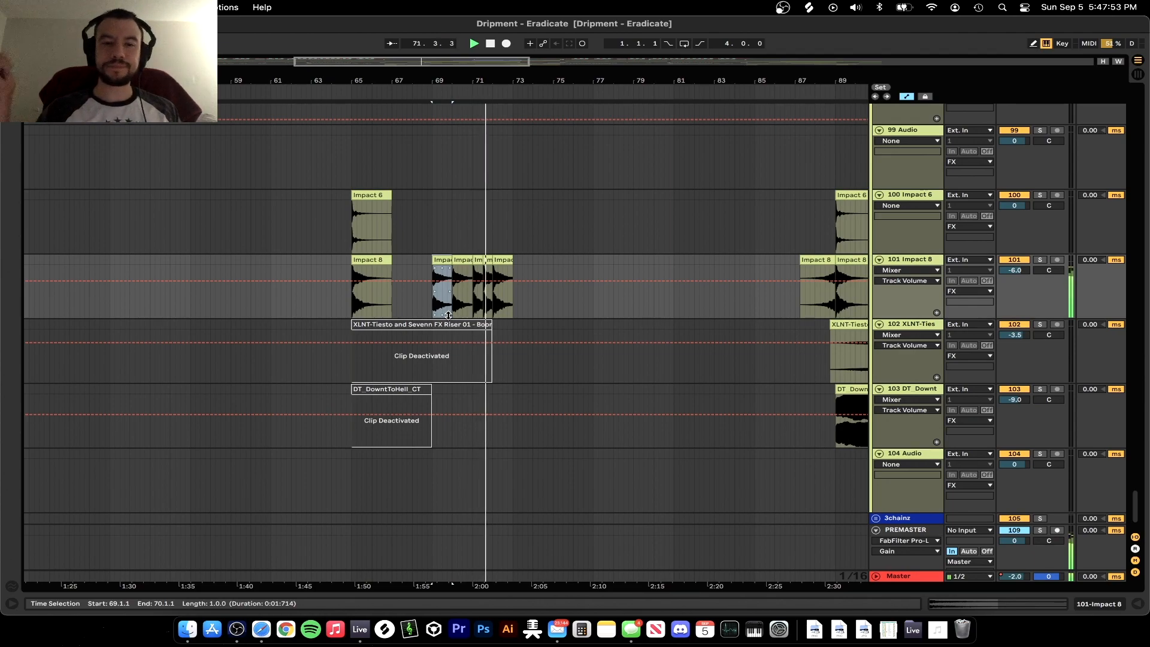
scroll(449, 314, "down", 2)
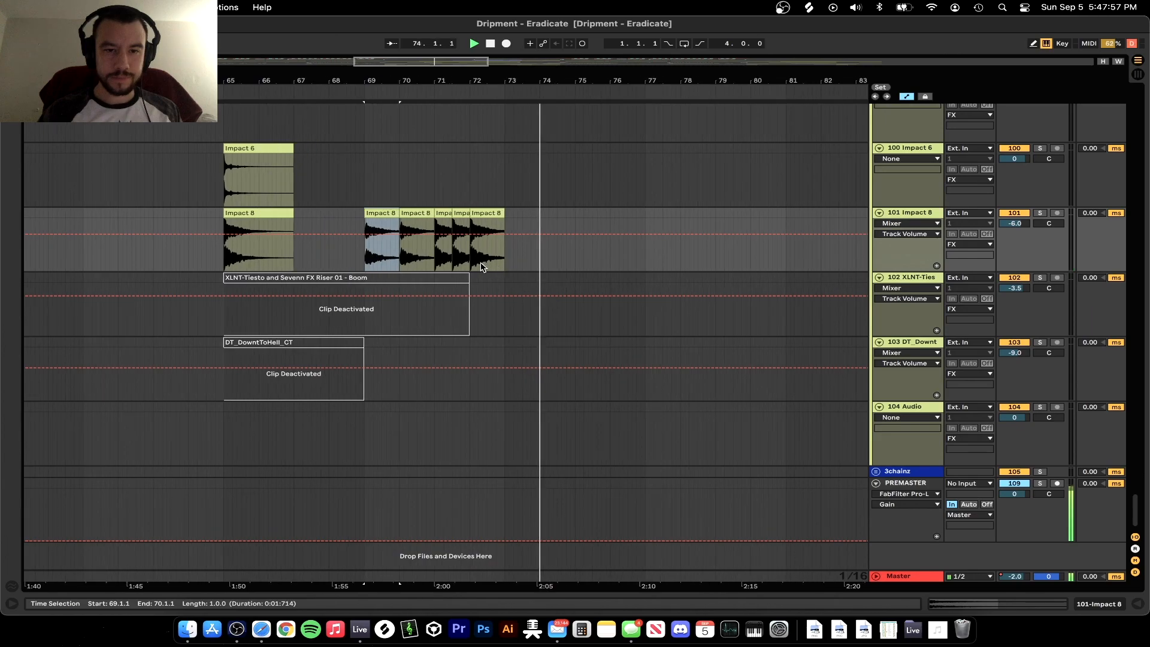
Play the FX section in context around bar 73, with the insert marker at 73.1.1 on the 99 Audio track
scroll(480, 267, "up", 10)
scroll(479, 267, "down", 10)
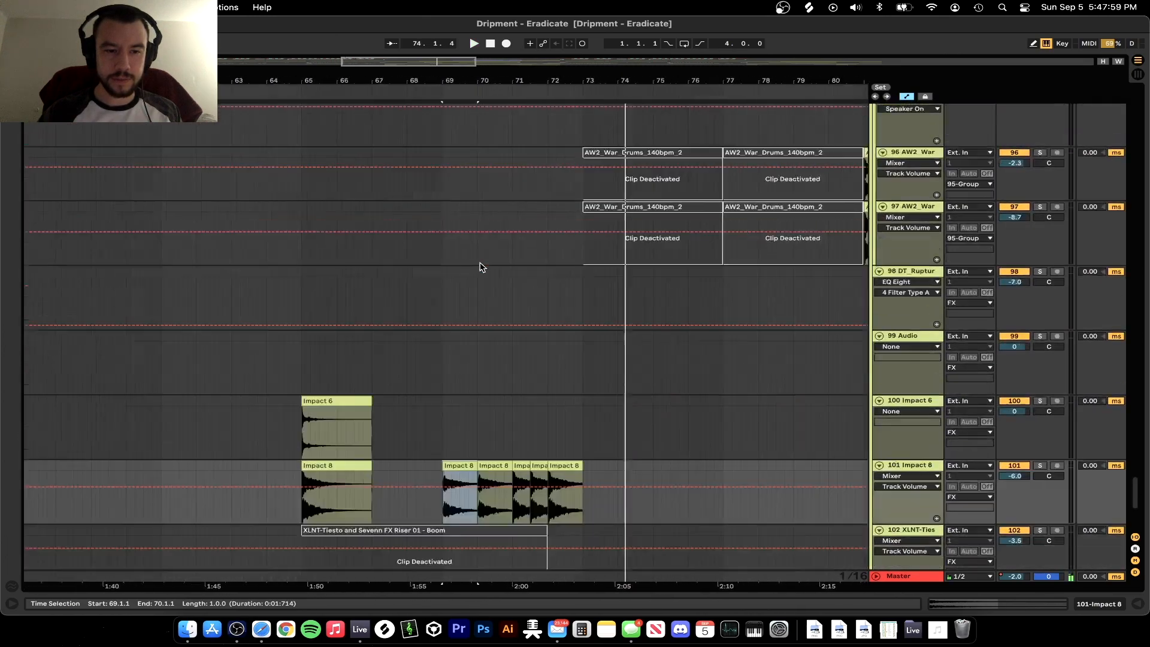
left_click(543, 288)
key("space")
left_click(567, 288)
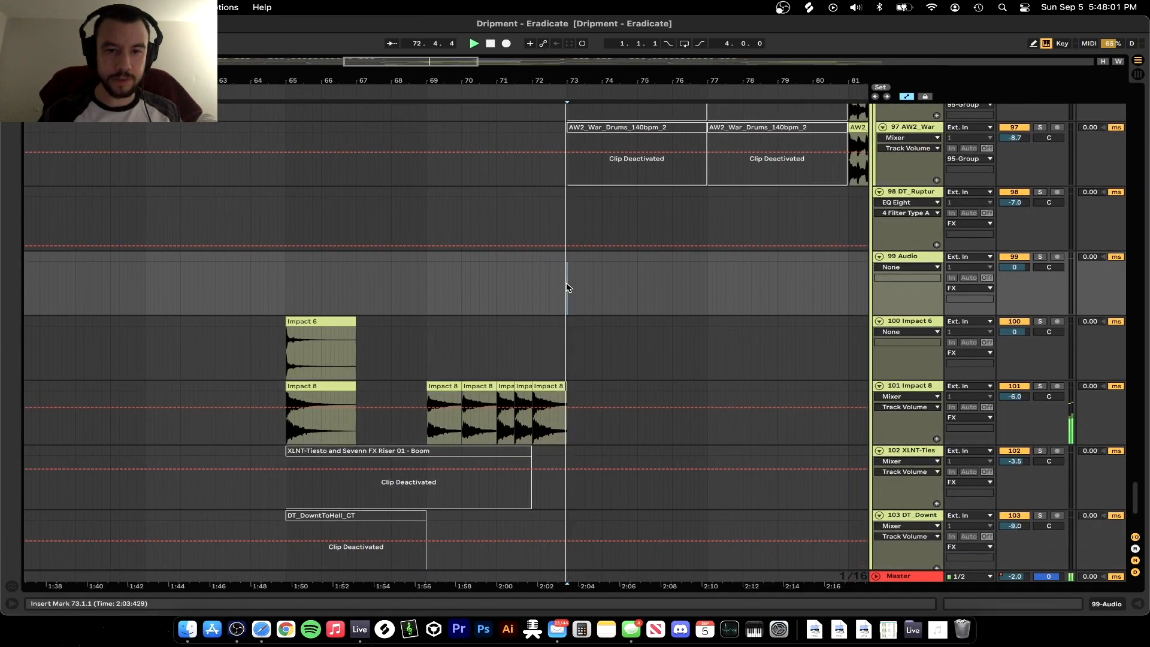
Find the Cymatics Reverse FX Other 10 clip at 69.1.1 and play it into the bar 73 transition
scroll(567, 288, "up", 10)
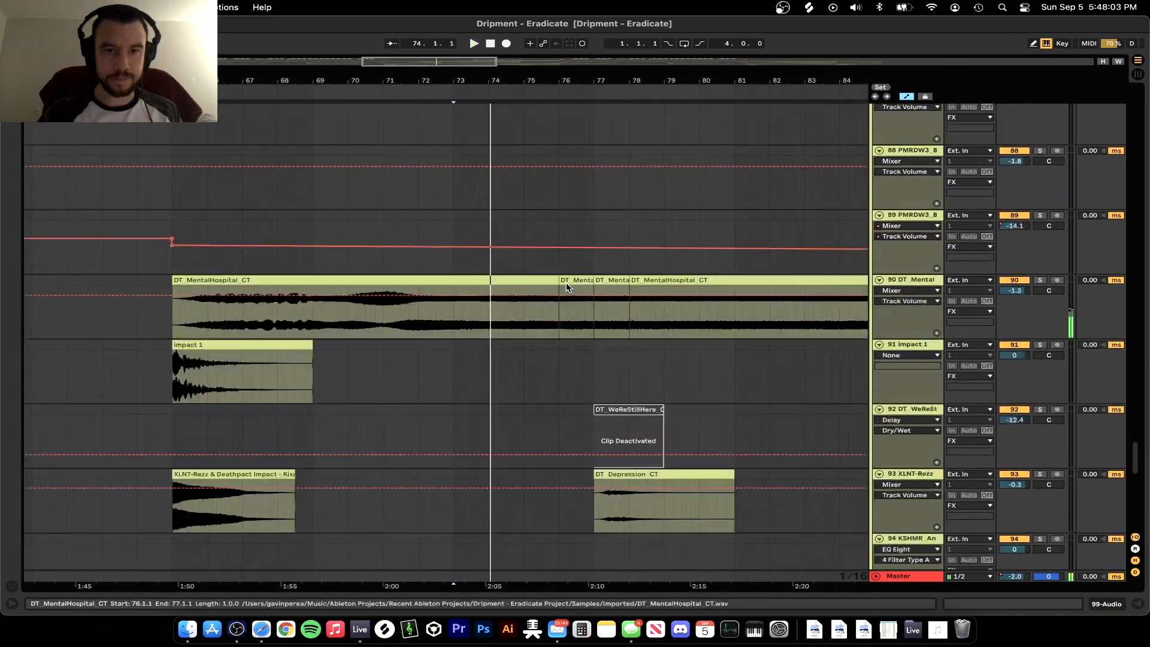
scroll(567, 289, "up", 12)
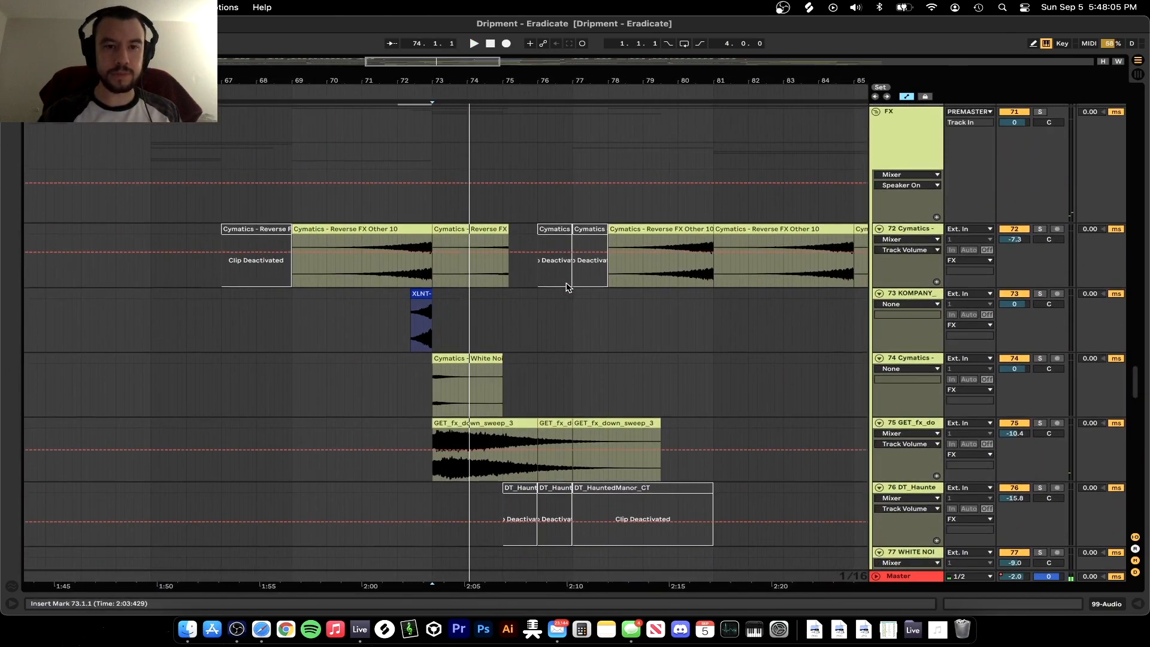
left_click(314, 233)
key("space")
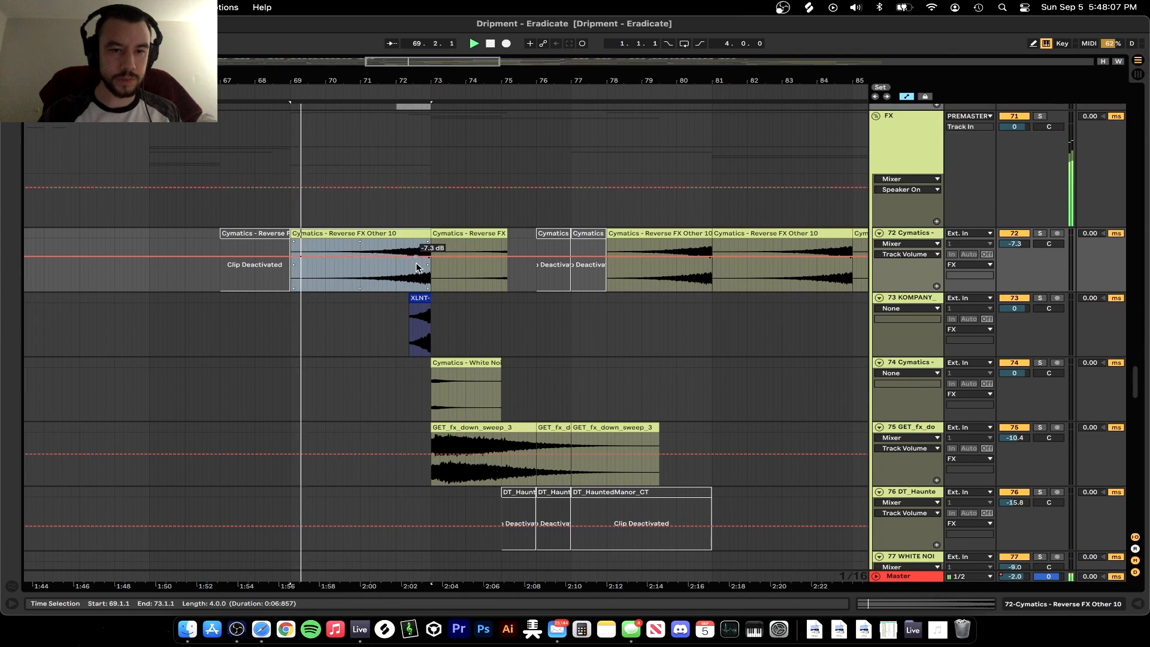
left_click(384, 275)
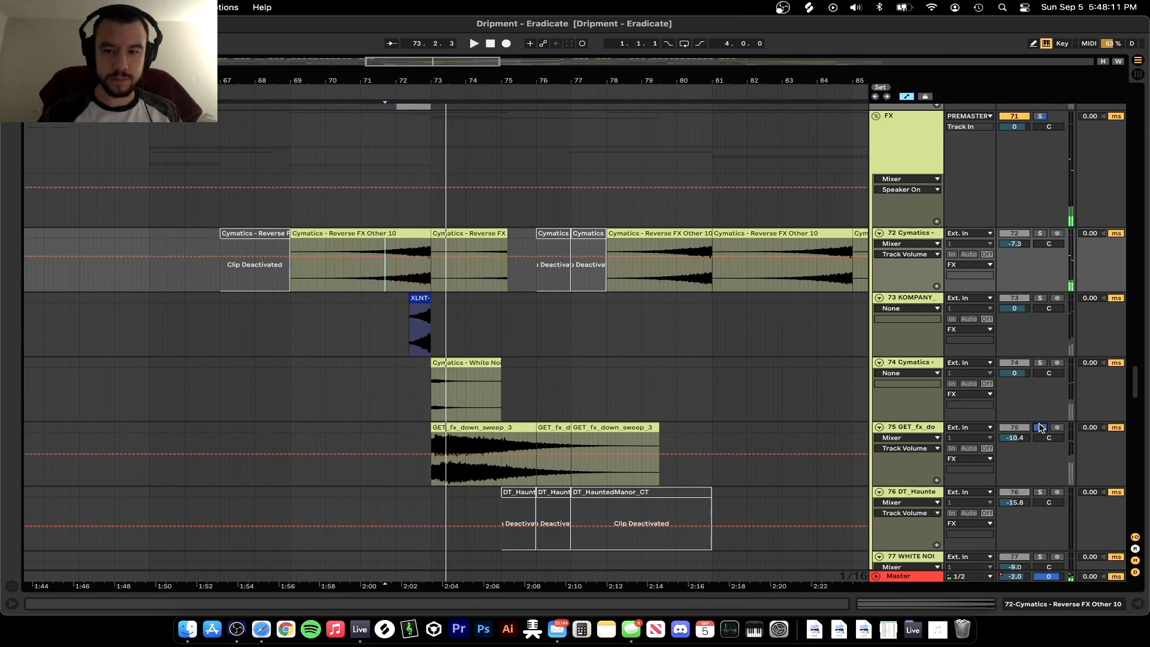
Audition the GET_fx_down_sweep_3 clip at 73.1.1 soloed, and let it continue in context with the full mix
left_click(1041, 427)
left_click(469, 427)
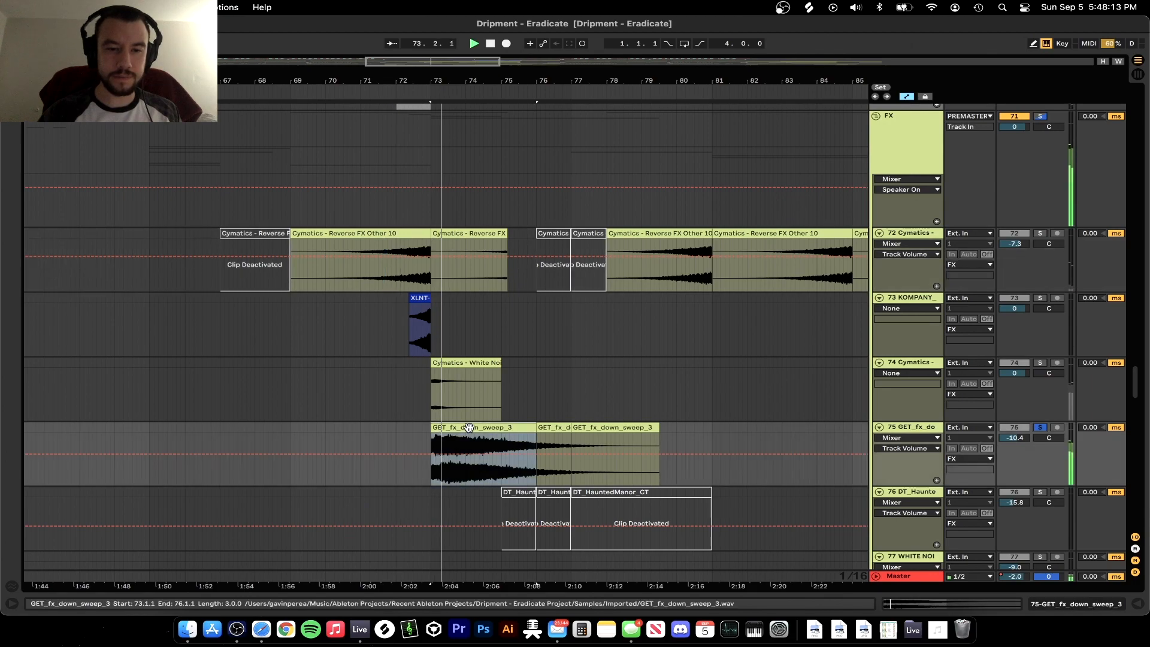
left_click(1041, 427)
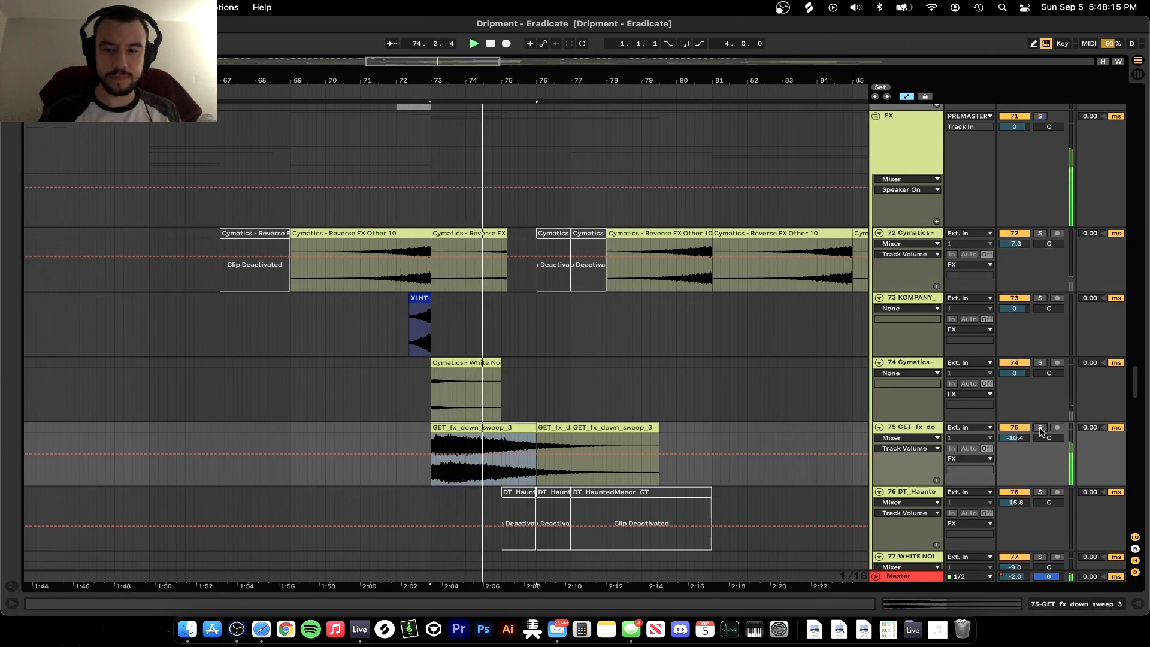
Find the KSHMR Animals 17 - Elephant Scream clips at 72.1.1 and solo the Vocals 3 track to audition them
scroll(511, 379, "up", 10)
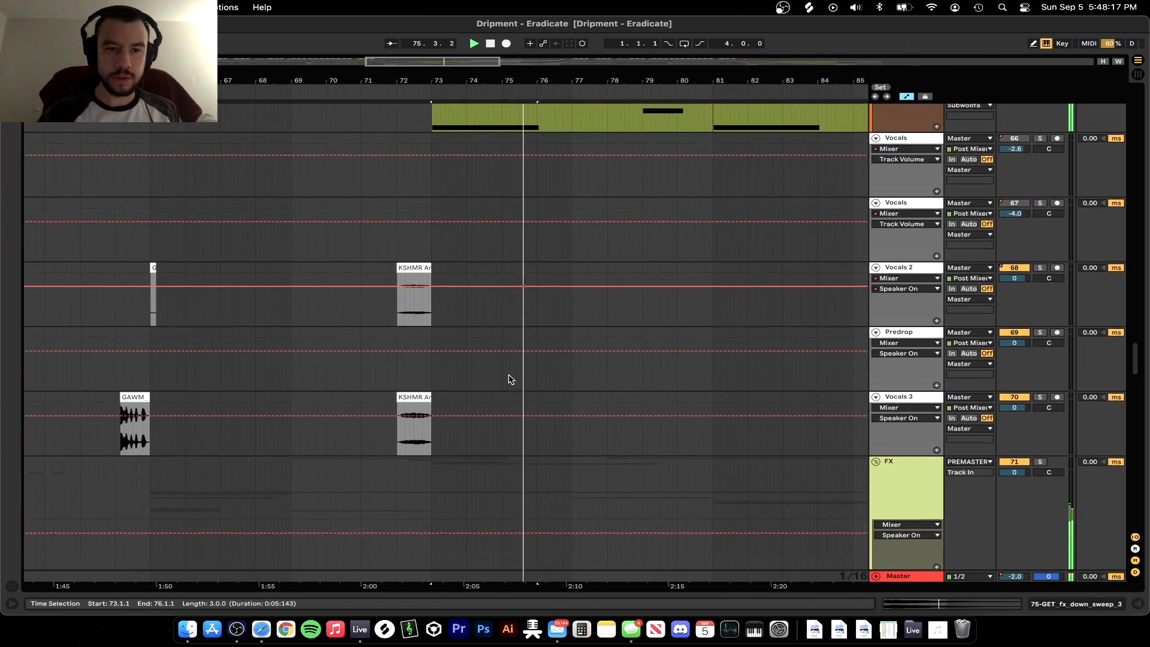
left_click(415, 317)
left_click(1045, 277)
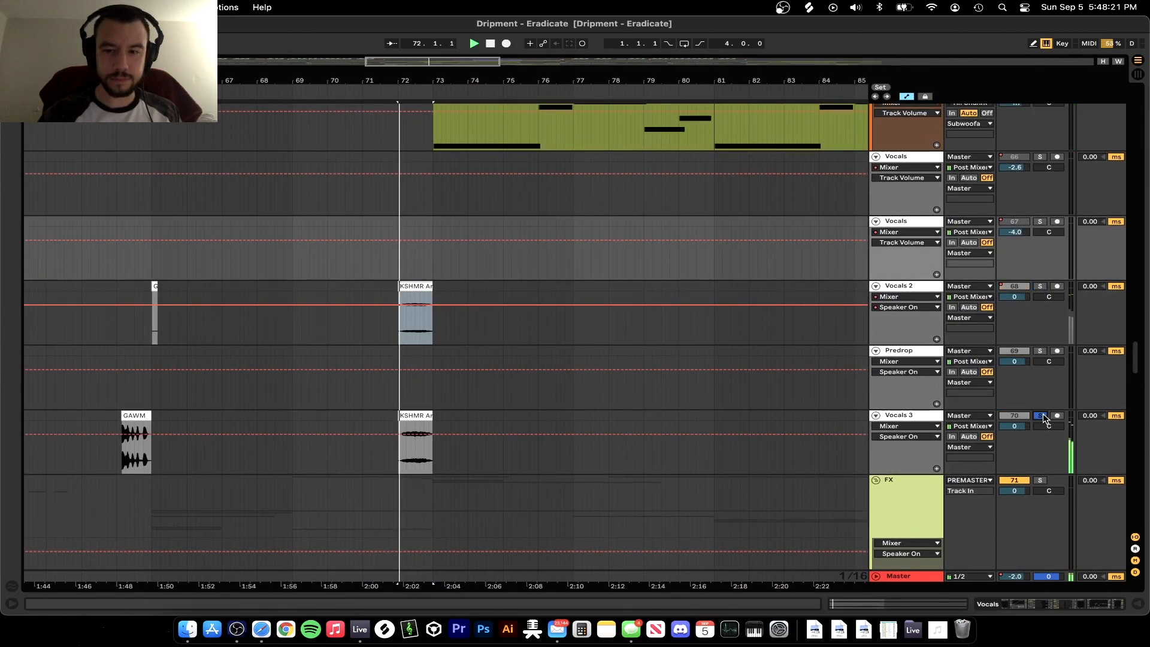
left_click(413, 424)
key("space")
Replay the Elephant Scream clip on Vocals 3 from 72.1.1, and end its solo to hear it in context
key("plus")
key("plus")
key("plus")
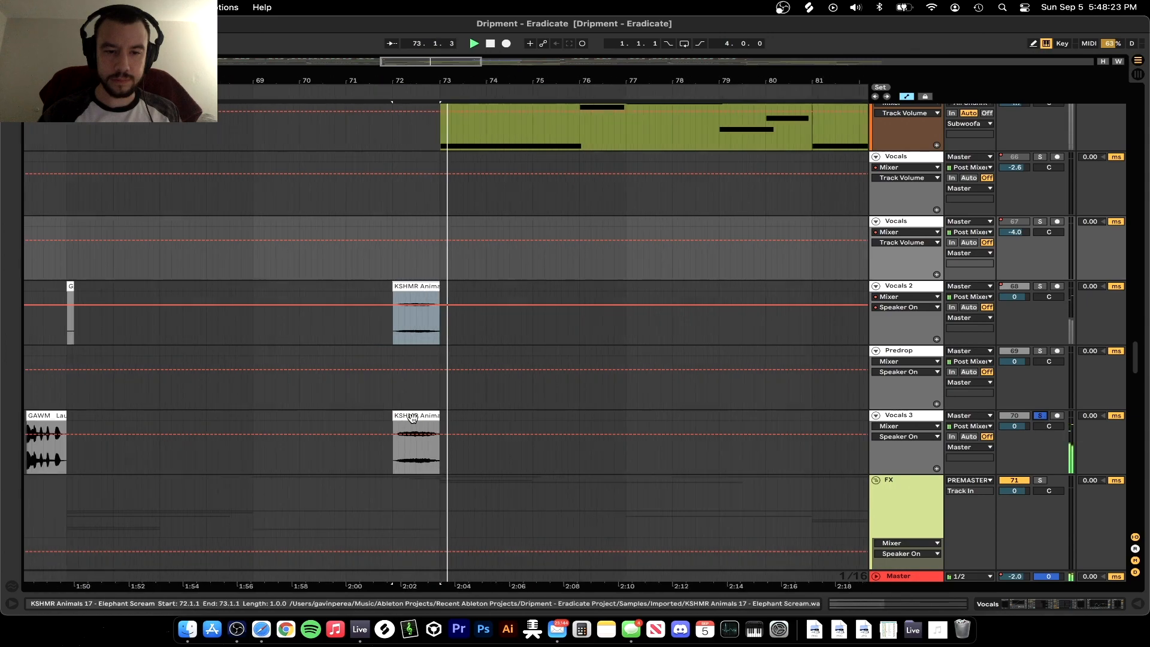
left_click(382, 423)
key("space")
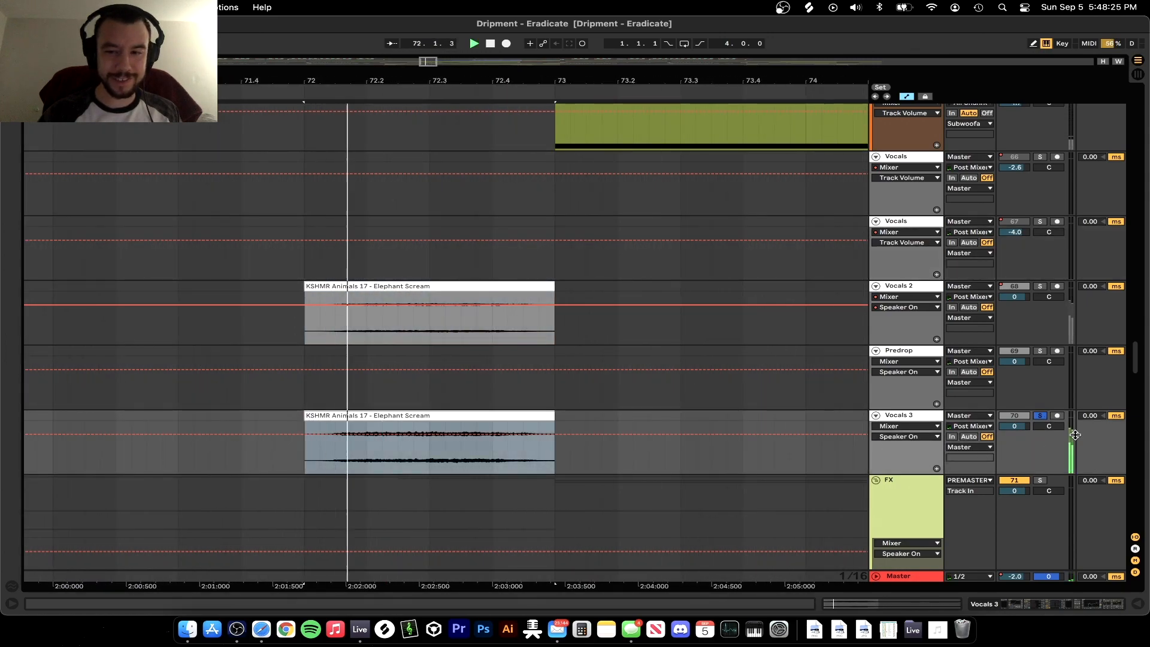
key("minus")
key("minus")
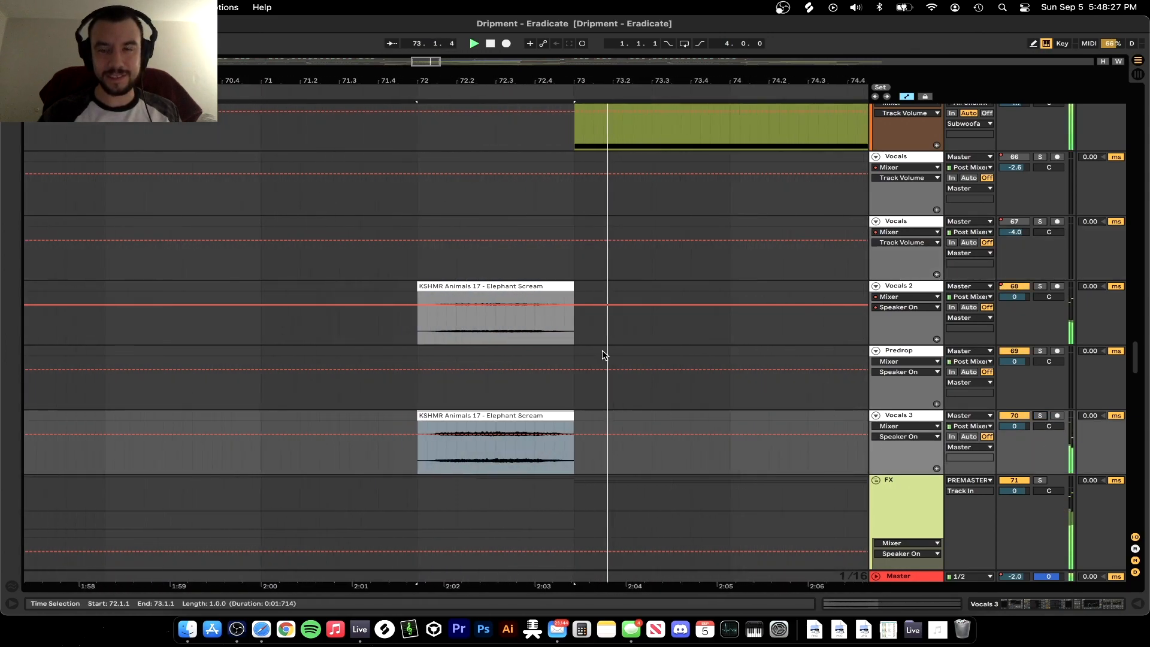
Go back through the sub tracks to the Mid Basses group and select the RREESSe 2 clip at 73.1.1
scroll(604, 354, "up", 5)
key("minus")
key("minus")
key("minus")
scroll(603, 354, "up", 2)
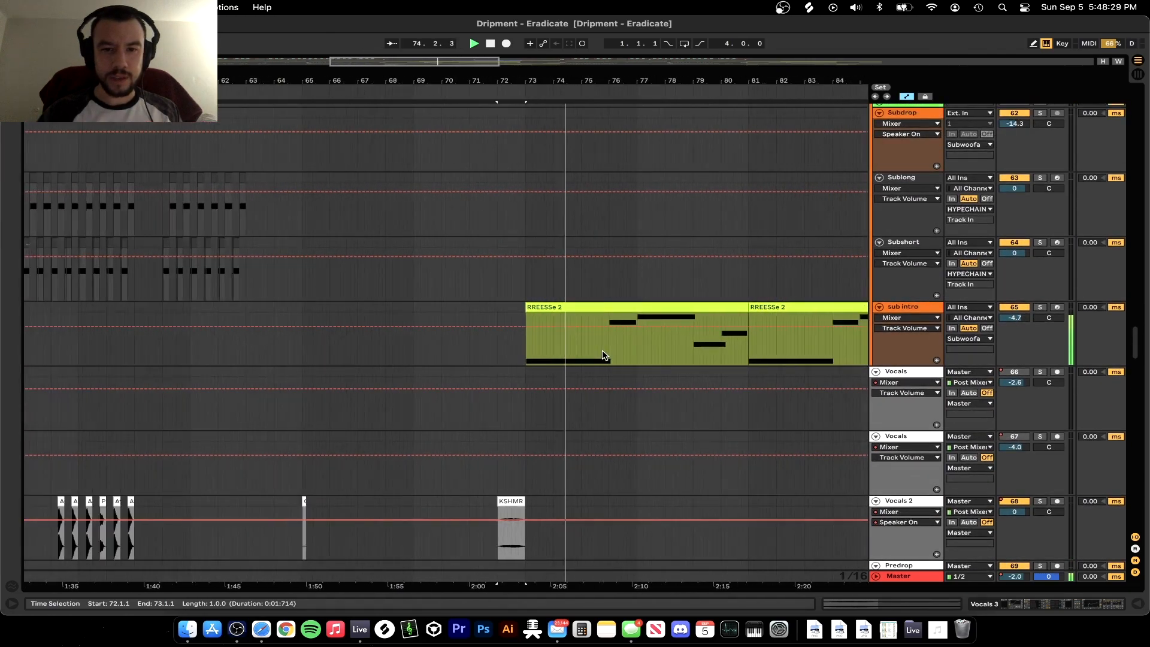
key("minus")
scroll(602, 354, "up", 5)
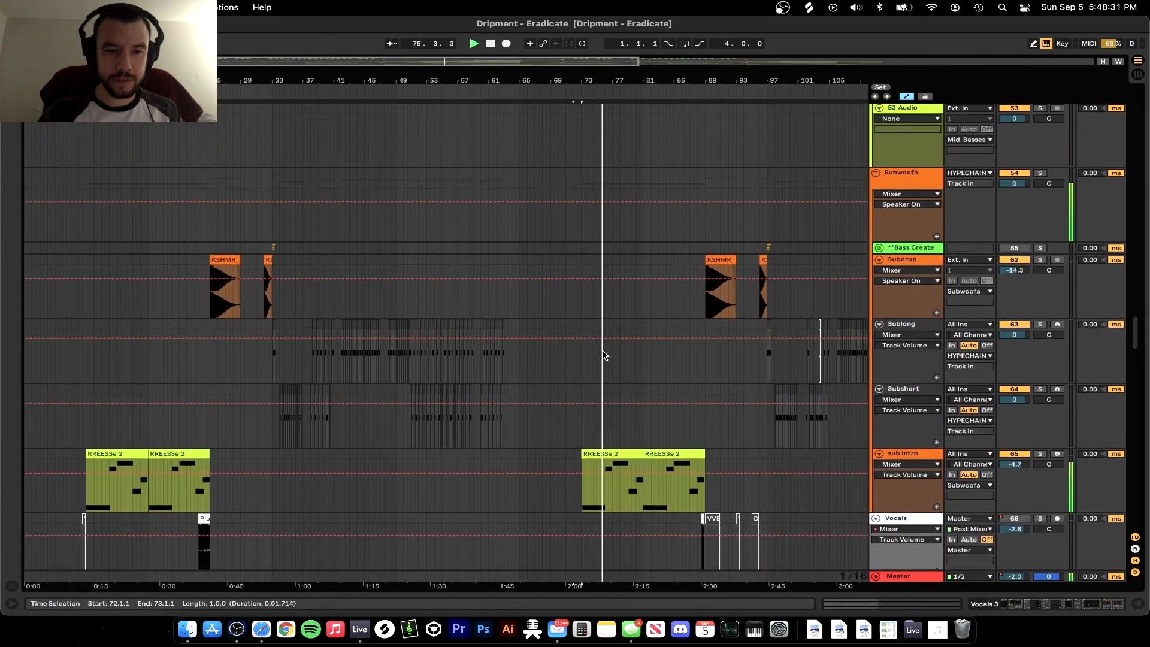
left_click(82, 284)
scroll(96, 371, "up", 6)
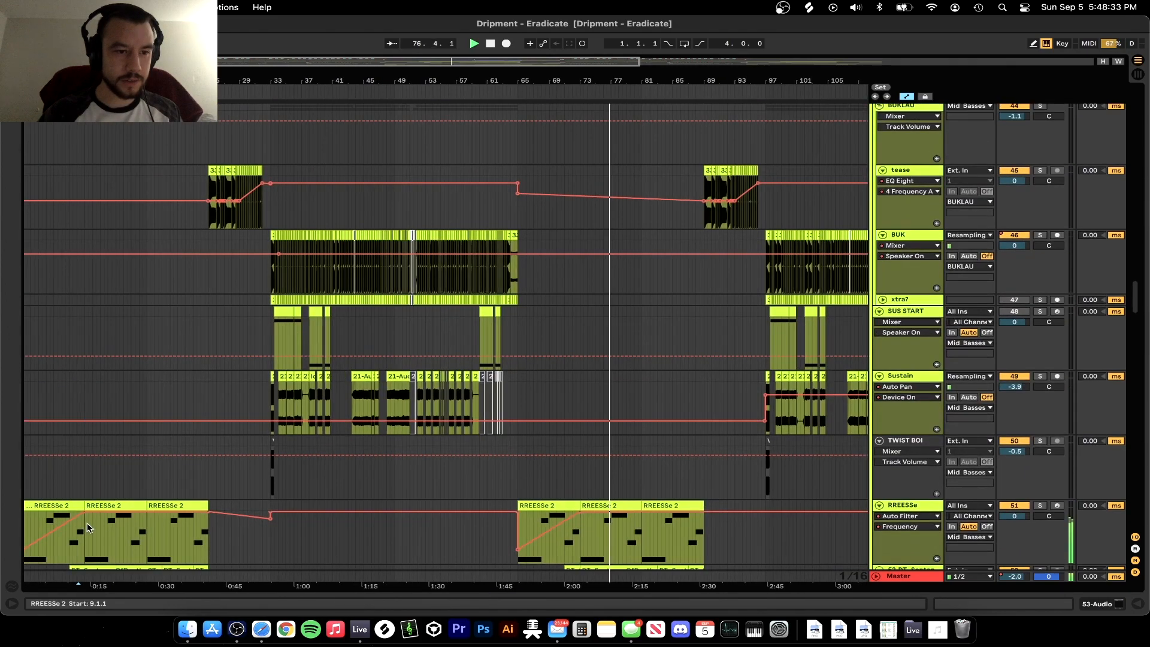
scroll(102, 424, "down", 3)
scroll(114, 389, "down", 2)
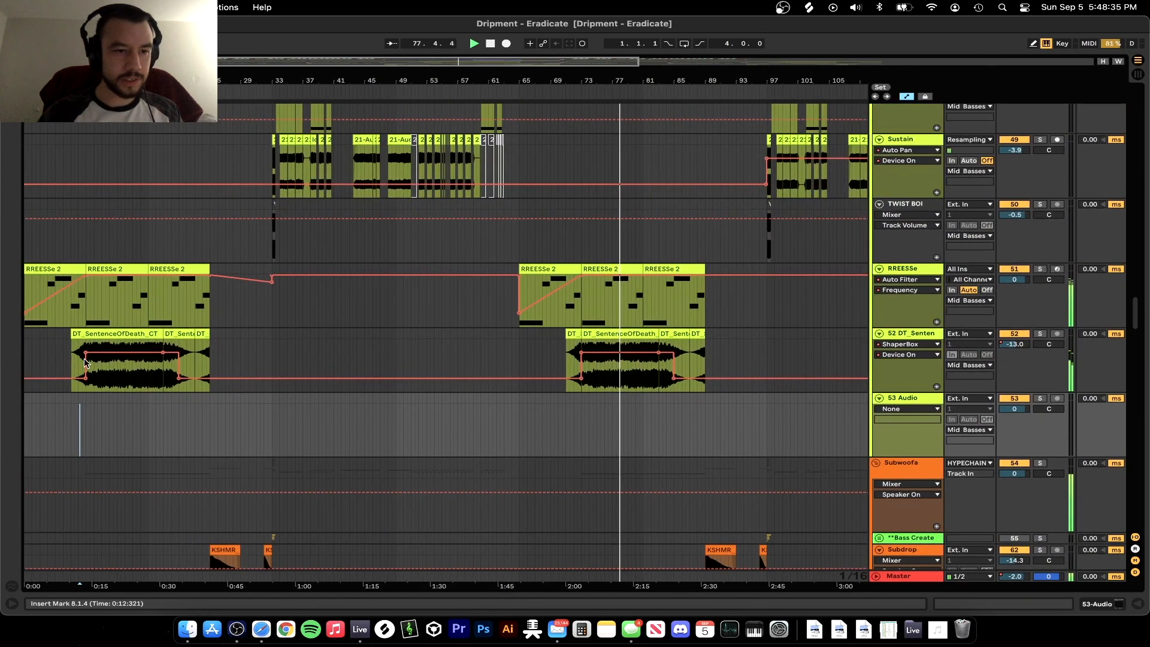
left_click(608, 282)
scroll(598, 274, "right", 3)
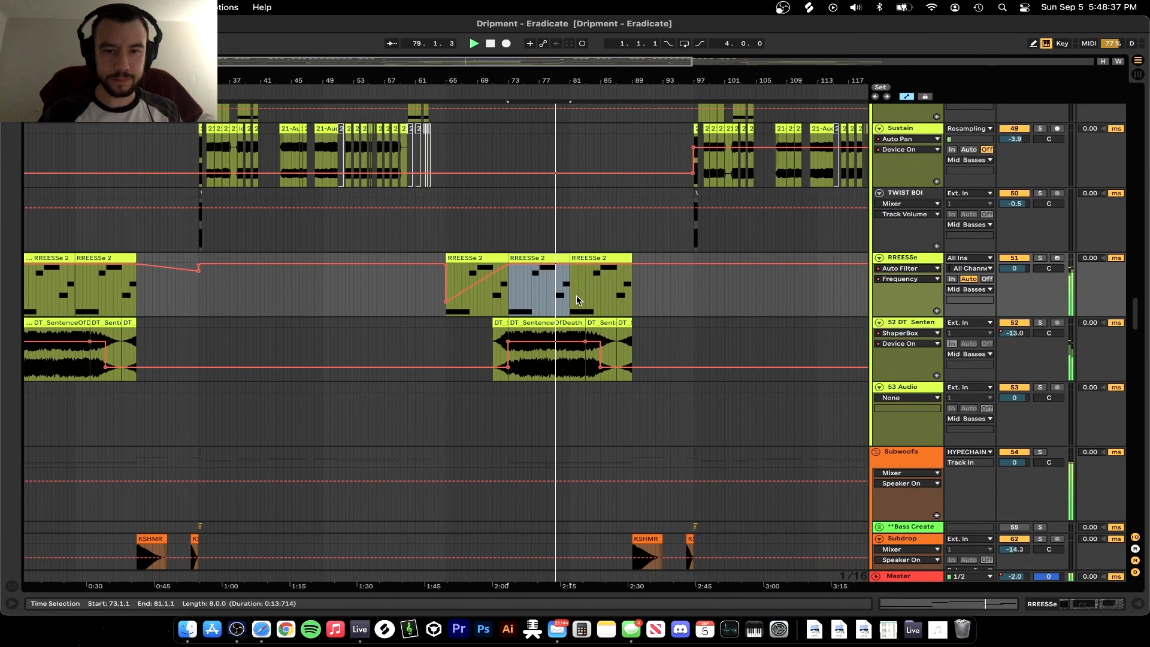
Examine the Sustain, RREESSe and DT_SentenceOfDeath tracks along the arrangement during playback
scroll(576, 296, "up", 4)
scroll(576, 296, "down", 3)
scroll(576, 296, "up", 2)
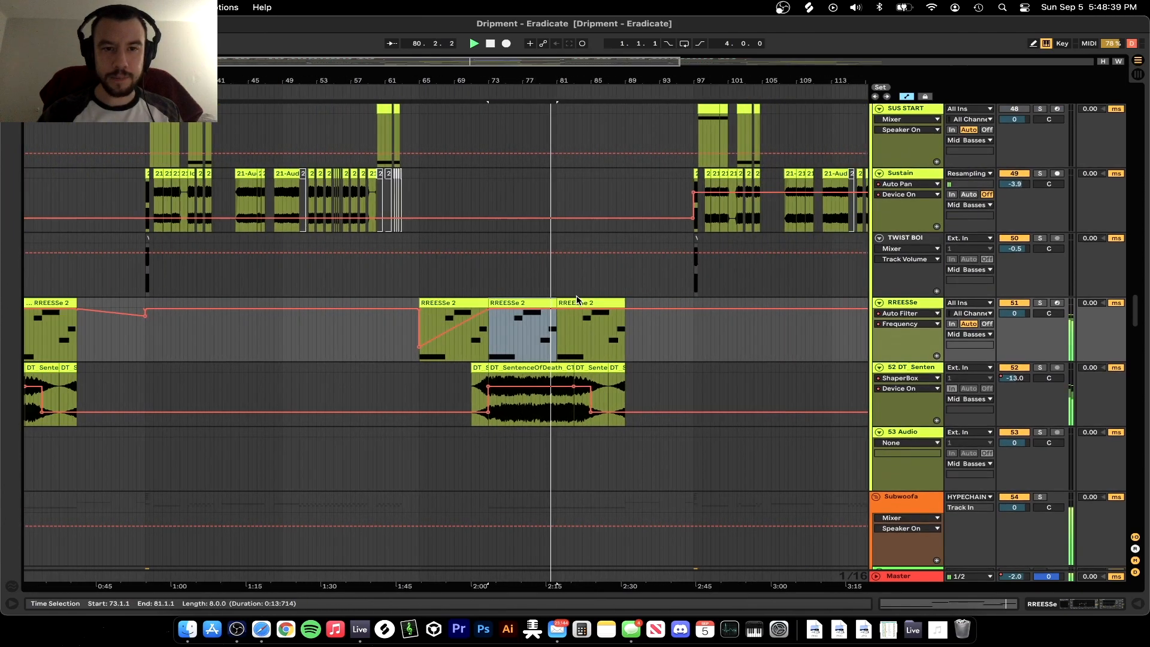
scroll(576, 298, "left", 6)
scroll(576, 298, "up", 1)
left_click(140, 204)
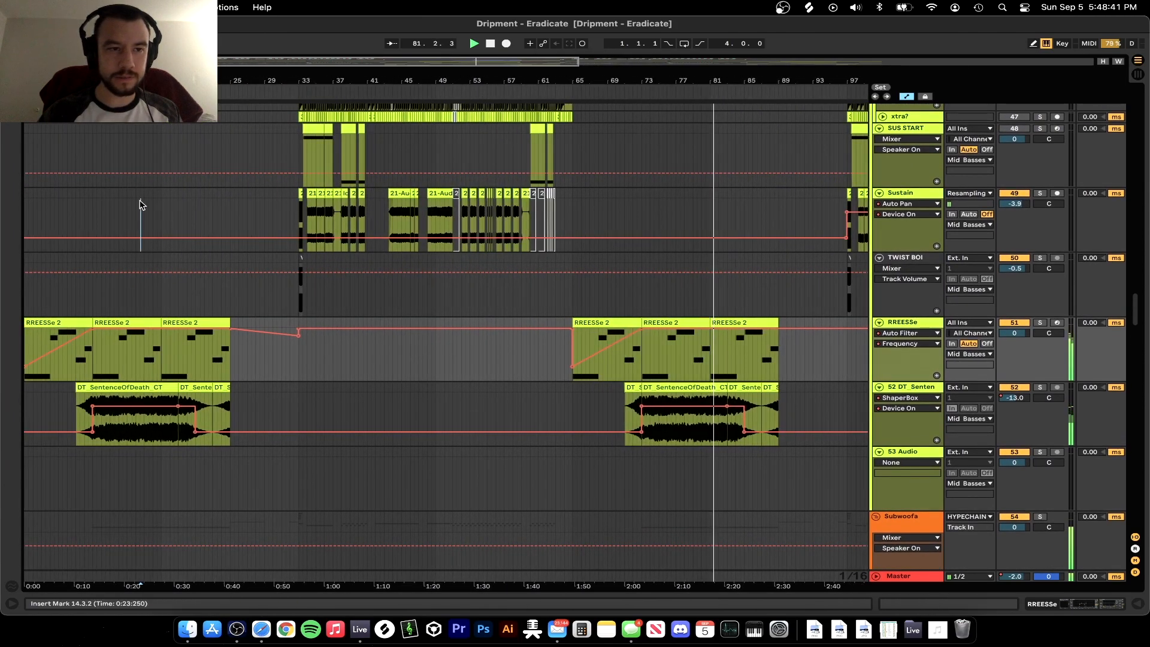
scroll(544, 290, "up", 5)
scroll(544, 290, "right", 8)
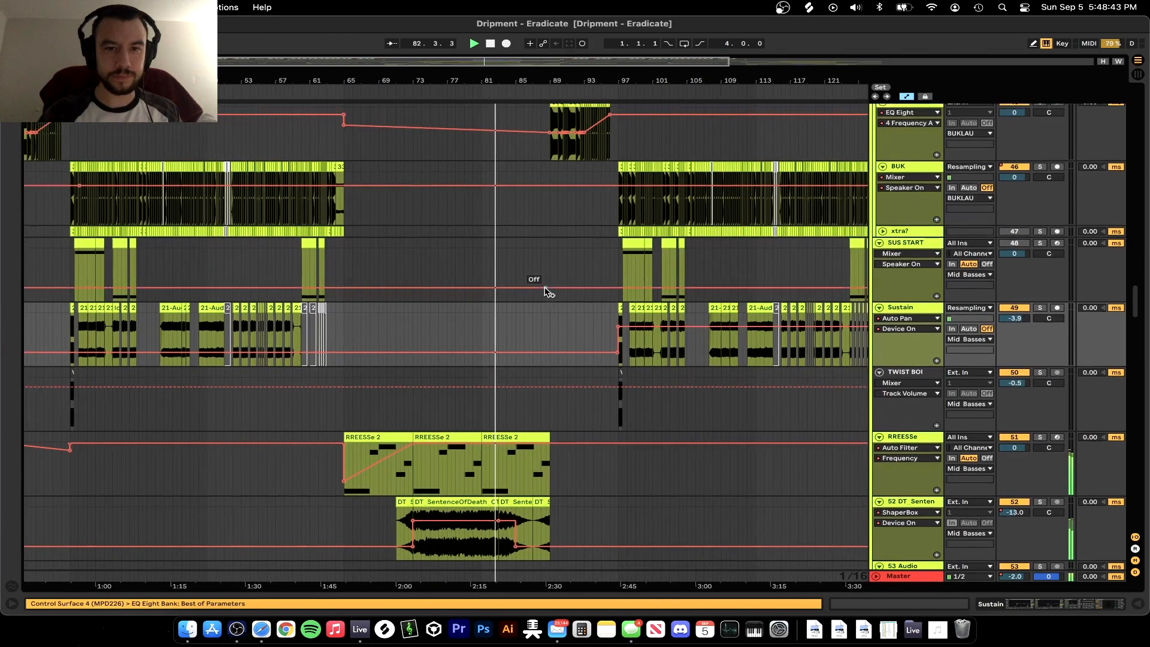
Find the tease clips at bar 89 in the BUKLAU group and play from 89.1.1
scroll(527, 300, "up", 4)
scroll(528, 300, "right", 2)
scroll(490, 316, "up", 8)
scroll(491, 316, "right", 4)
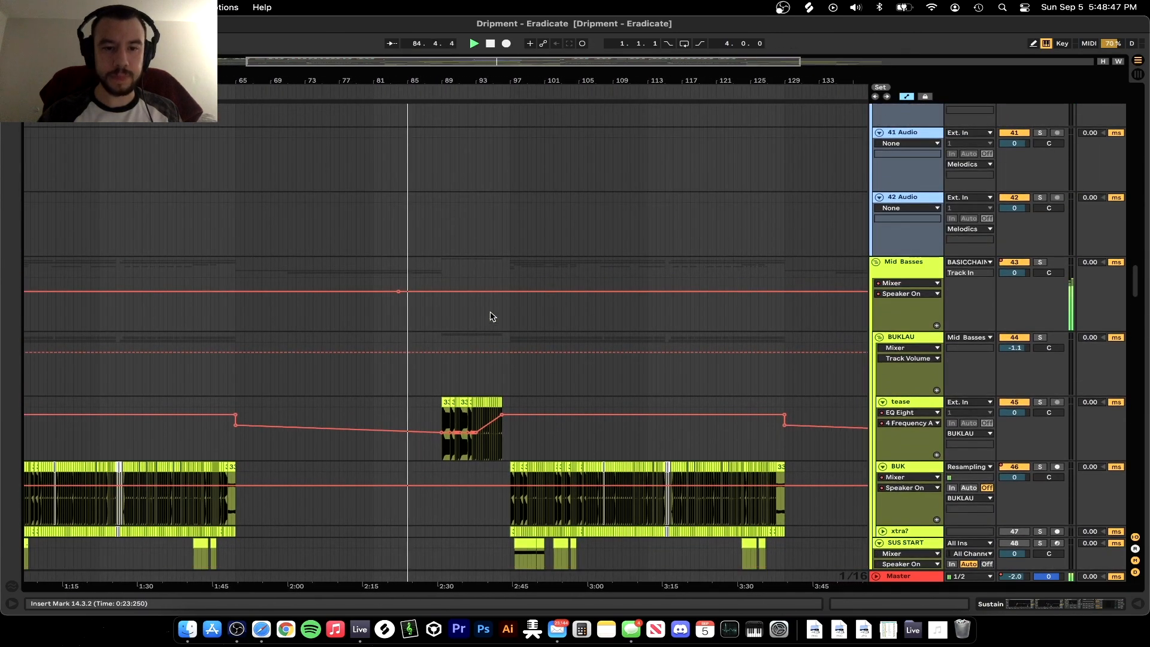
scroll(490, 316, "down", 5)
scroll(490, 316, "right", 1)
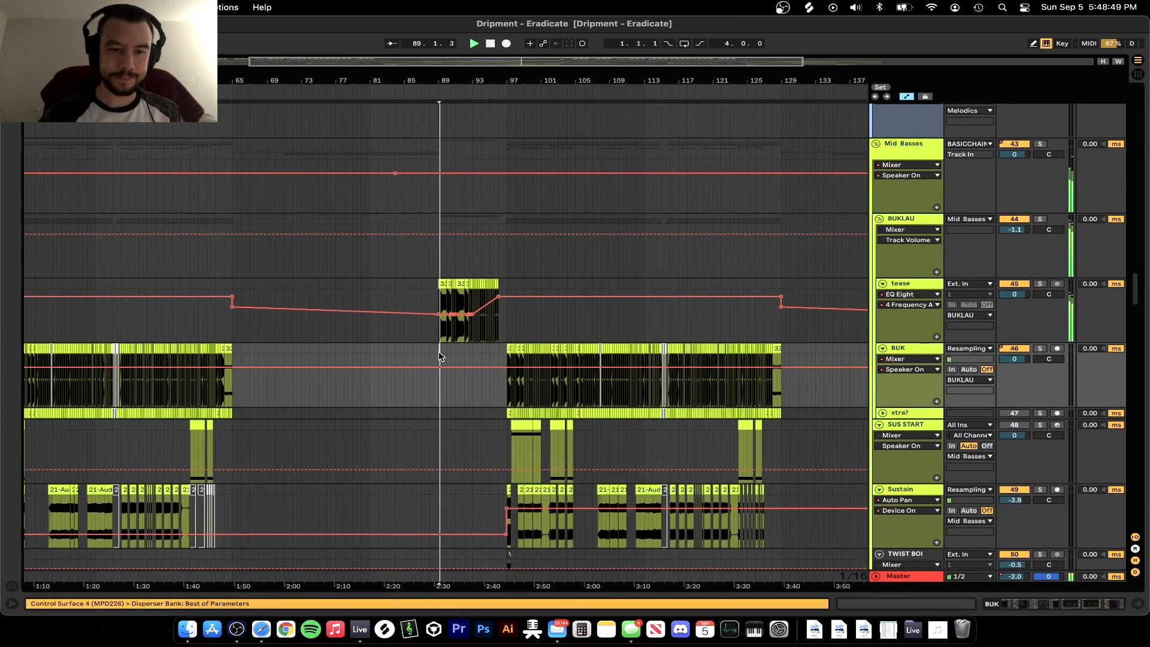
scroll(455, 362, "down", 4)
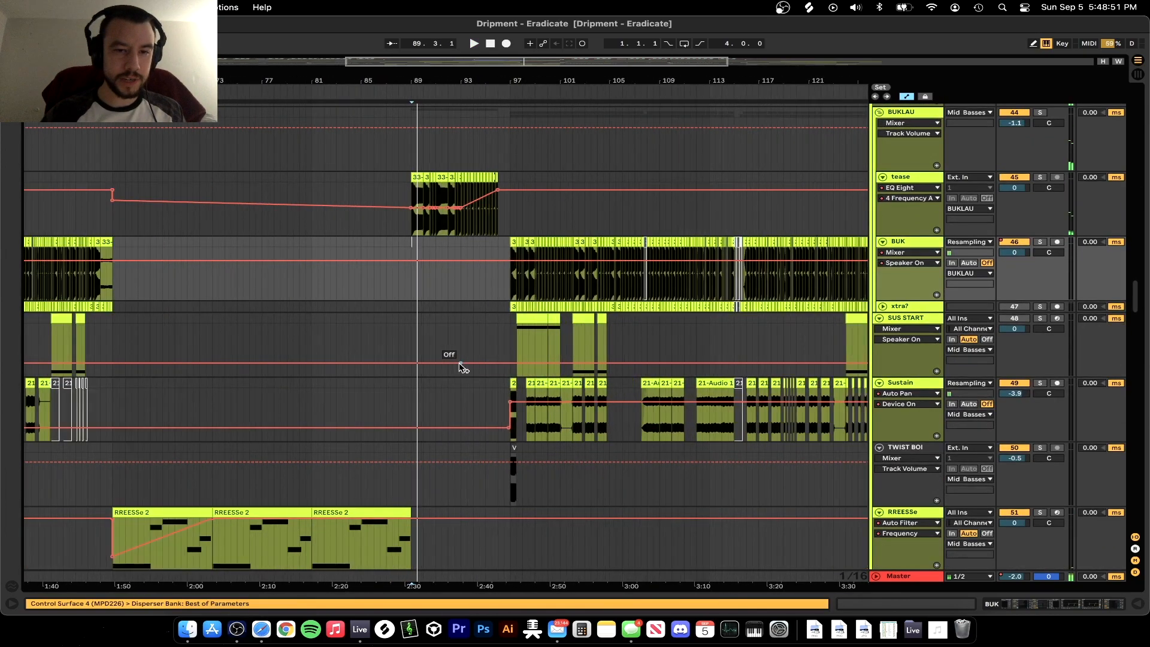
Play the end of the tease build-up from 94.1.3 and locate the Subdrop clip at bar 96
scroll(460, 368, "up", 3)
scroll(481, 295, "down", 20)
scroll(481, 295, "right", 2)
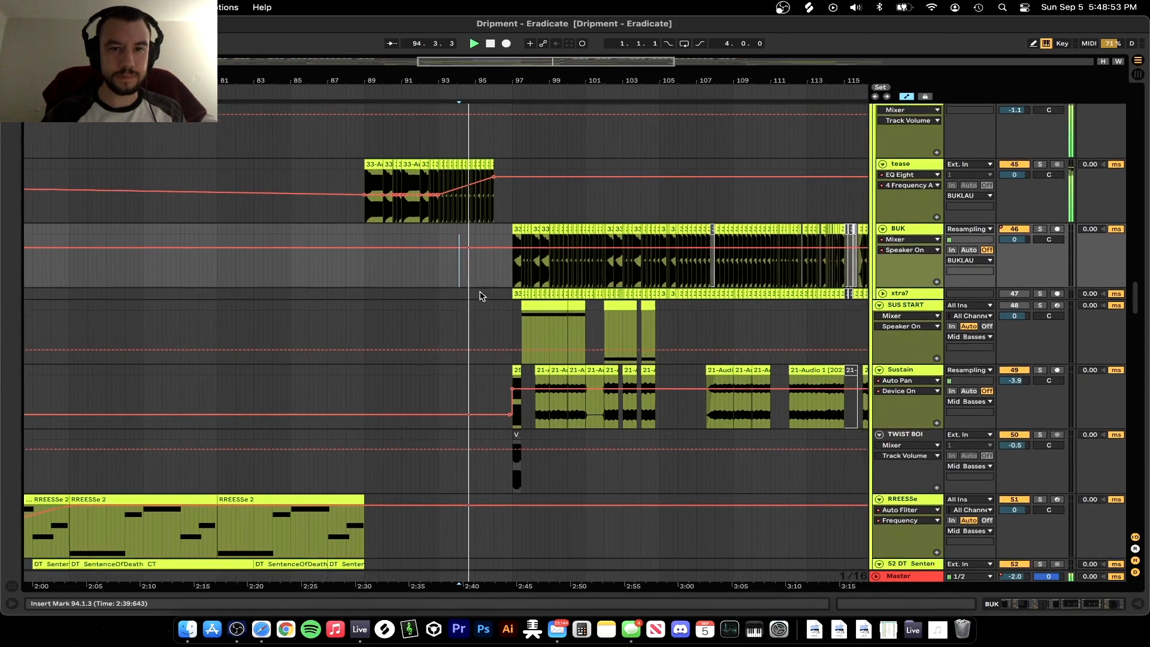
scroll(481, 295, "down", 2)
scroll(481, 295, "right", 1)
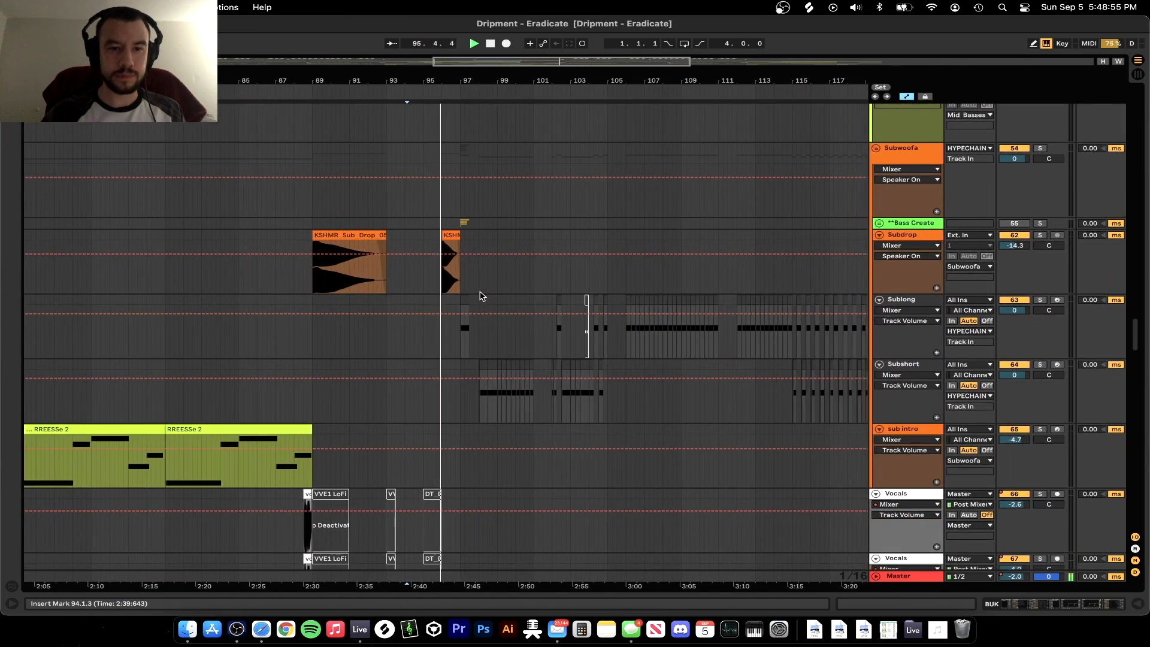
scroll(464, 287, "up", 3)
scroll(455, 287, "down", 2)
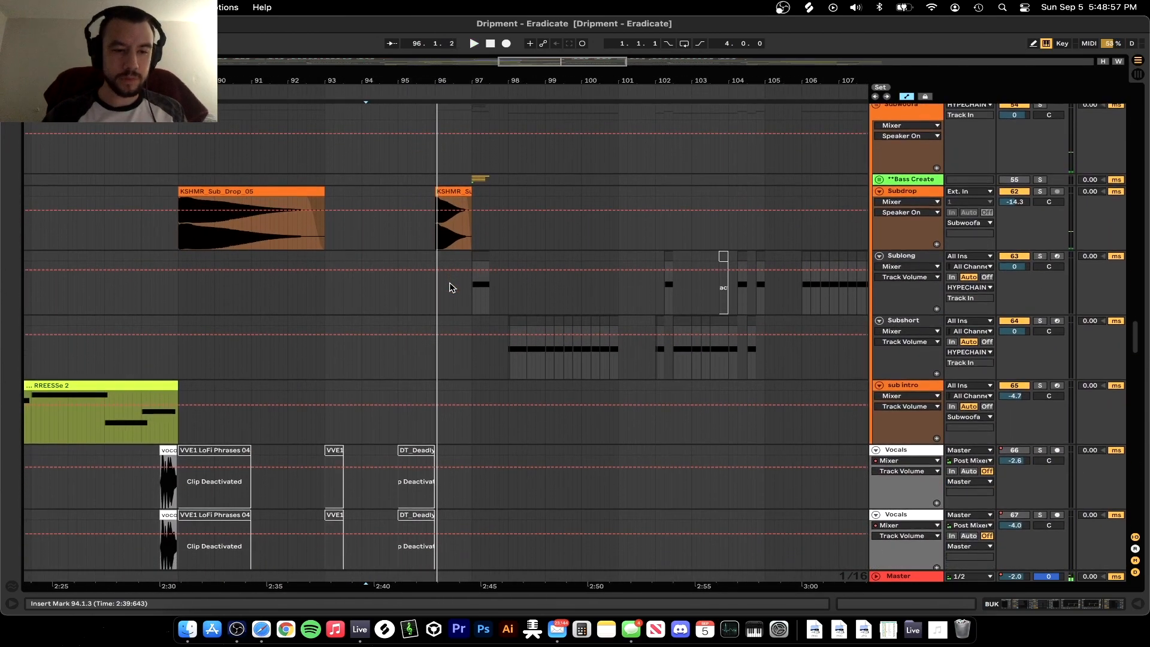
Find the Vocal_Shout_Lock_And_Loaded clips on the Predrop track and play them from 96.1.1
scroll(452, 287, "down", 5)
scroll(451, 288, "down", 12)
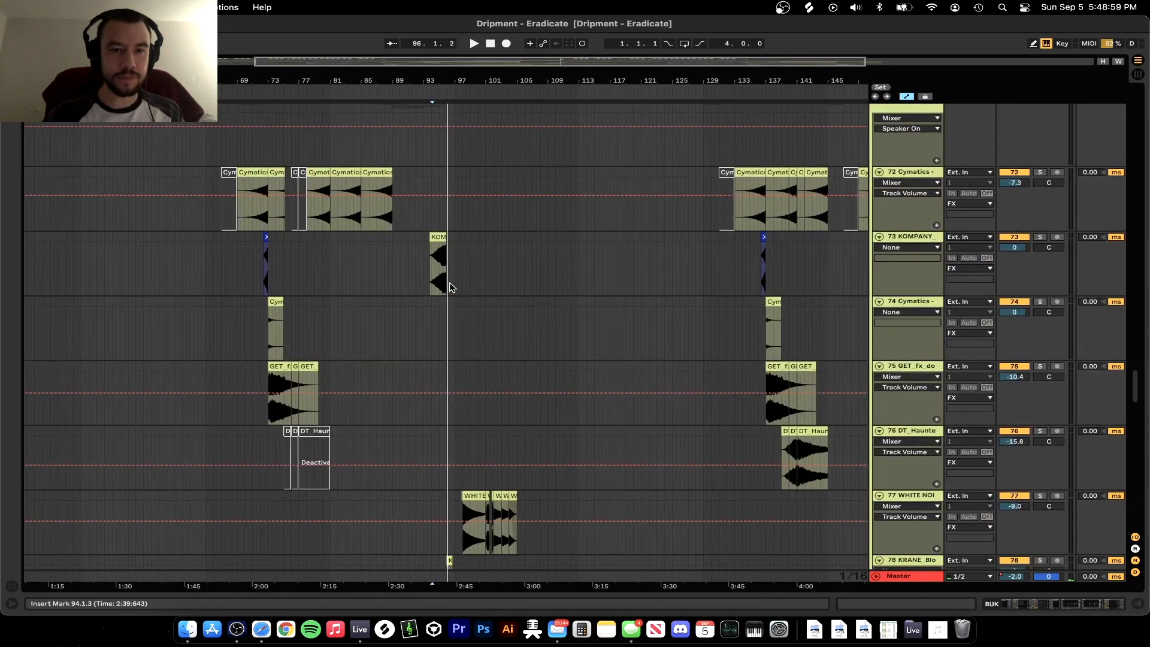
scroll(452, 287, "up", 4)
scroll(452, 288, "up", 6)
scroll(452, 288, "up", 3)
left_click(455, 303)
left_click(455, 304)
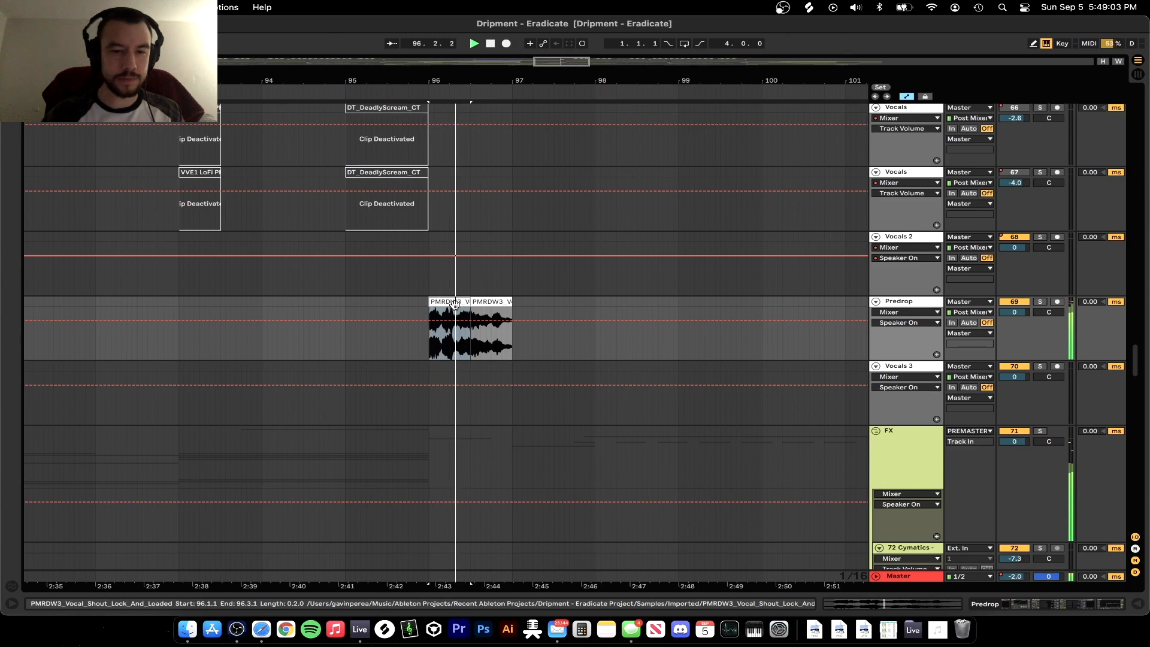
key("space")
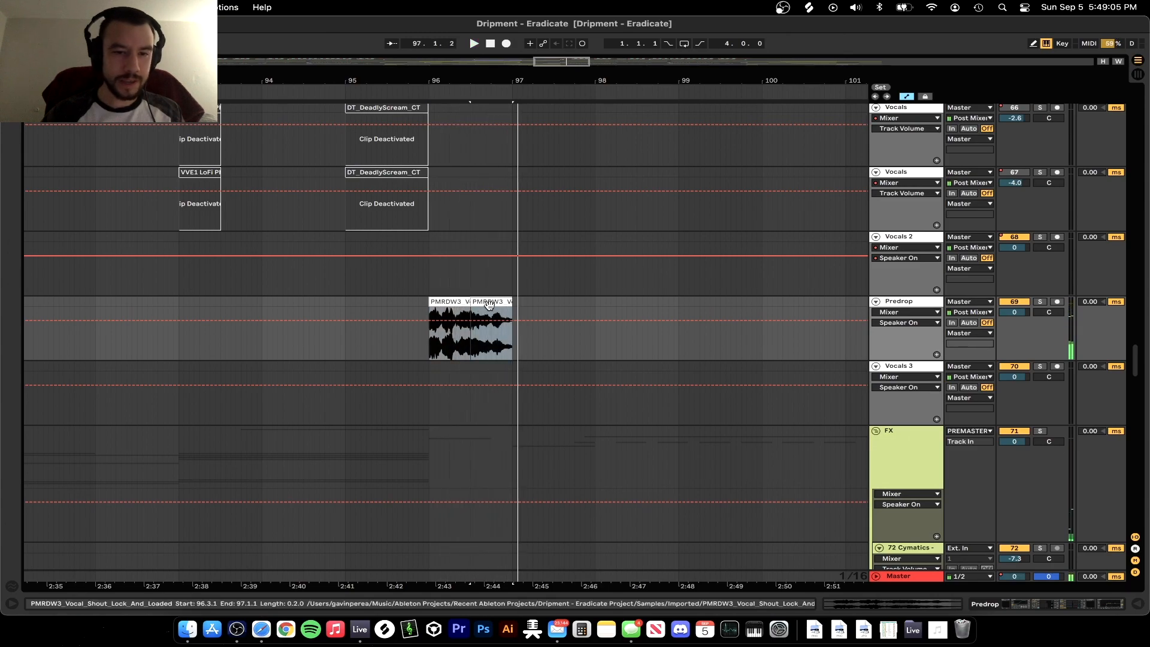
Inspect the transposition envelope of the Predrop shout clip at 96.3.1, play the clip, and close its clip view
double_click(493, 301)
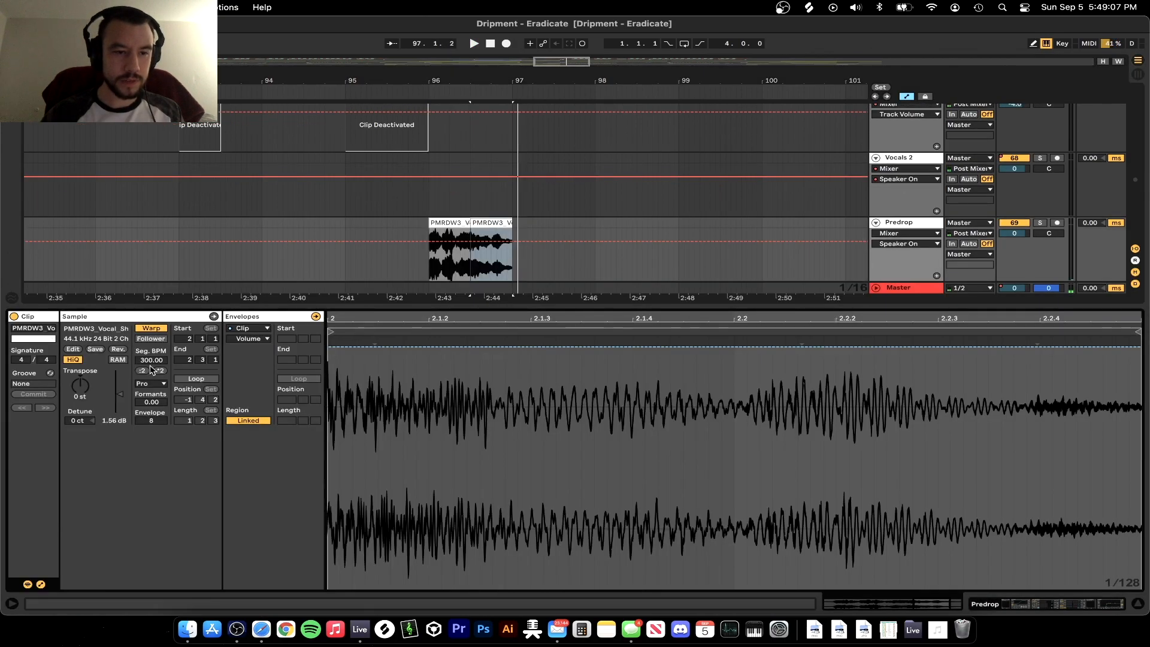
right_click(78, 390)
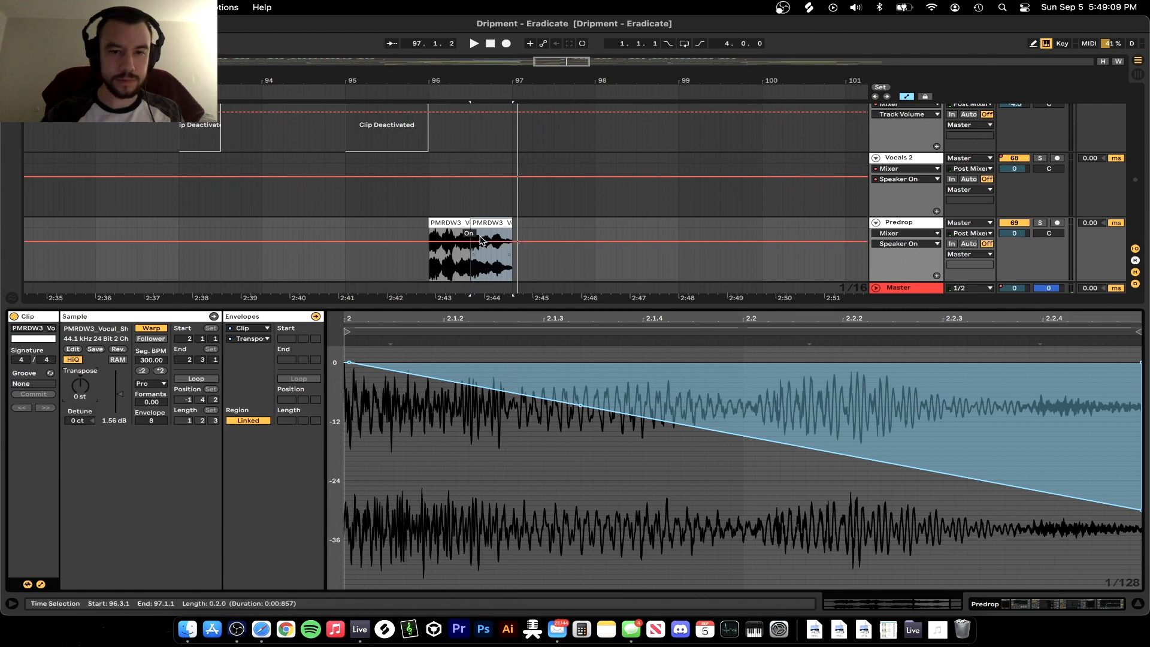
key("space")
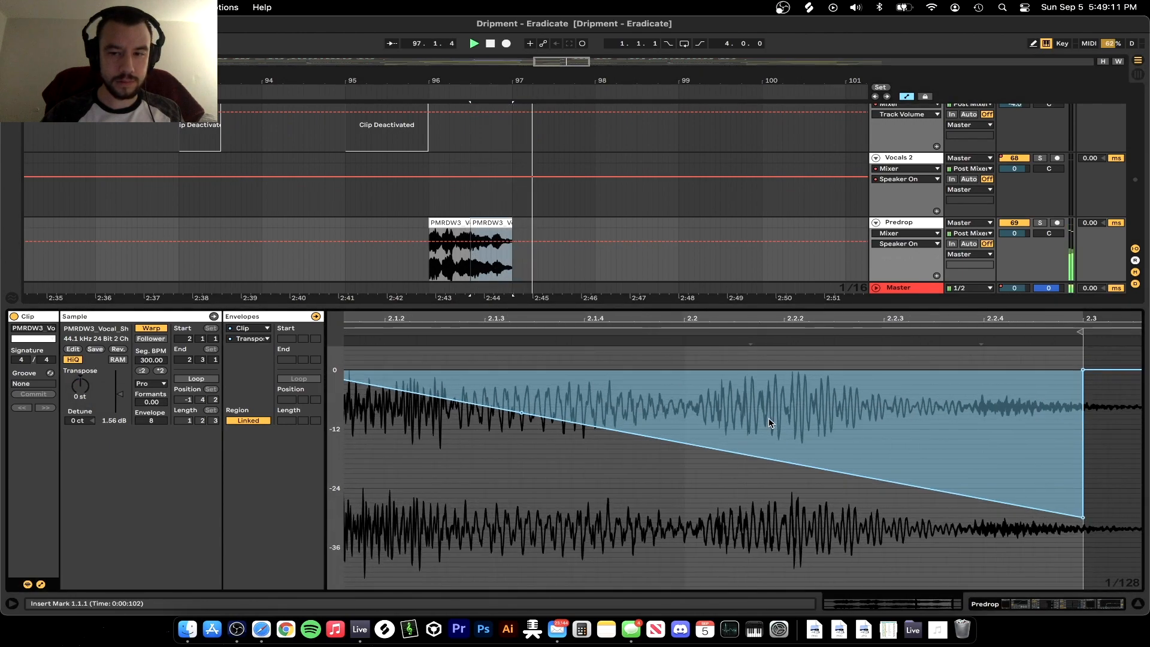
key("super+alt+l")
key("minus")
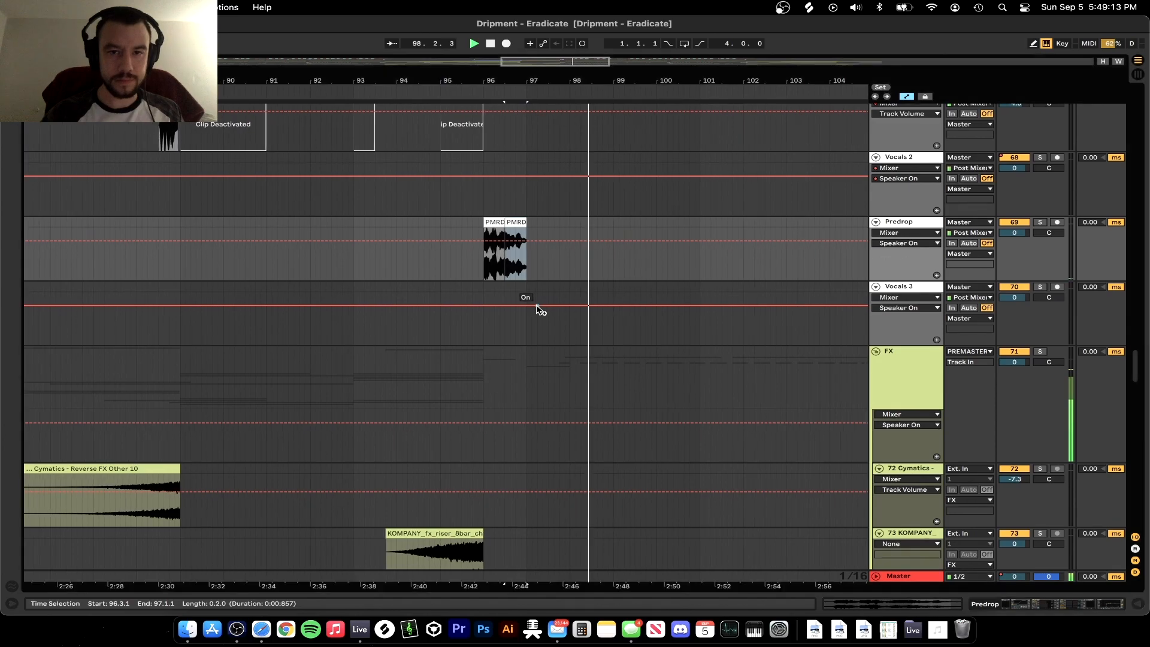
Select the Sublong clip at 97.1.1 and play the drop from there while viewing the Mid Basses clips
key("space")
left_click(481, 212)
scroll(481, 213, "up", 15)
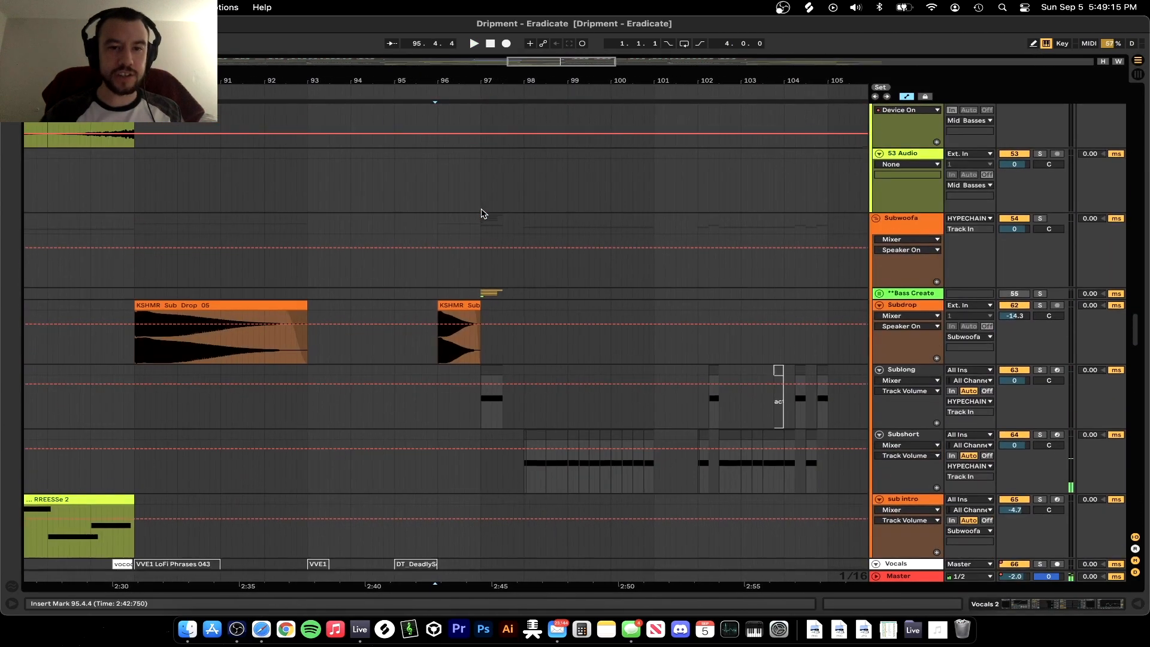
left_click(474, 370)
scroll(474, 369, "up", 10)
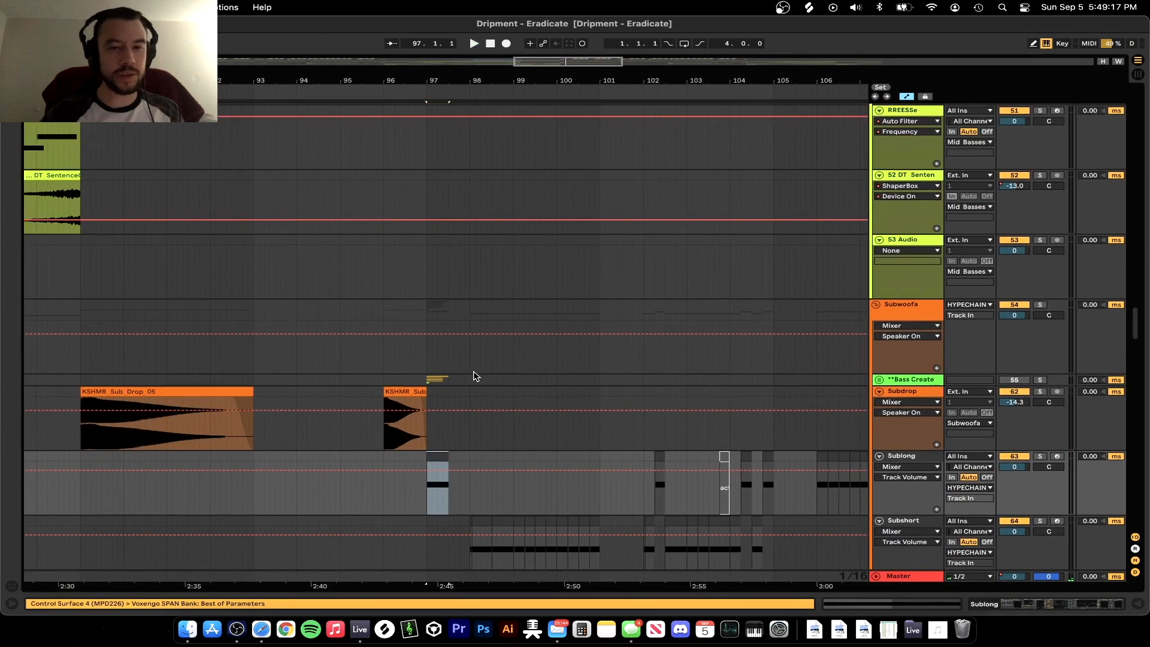
scroll(474, 369, "down", 3)
key("space")
scroll(469, 372, "up", 5)
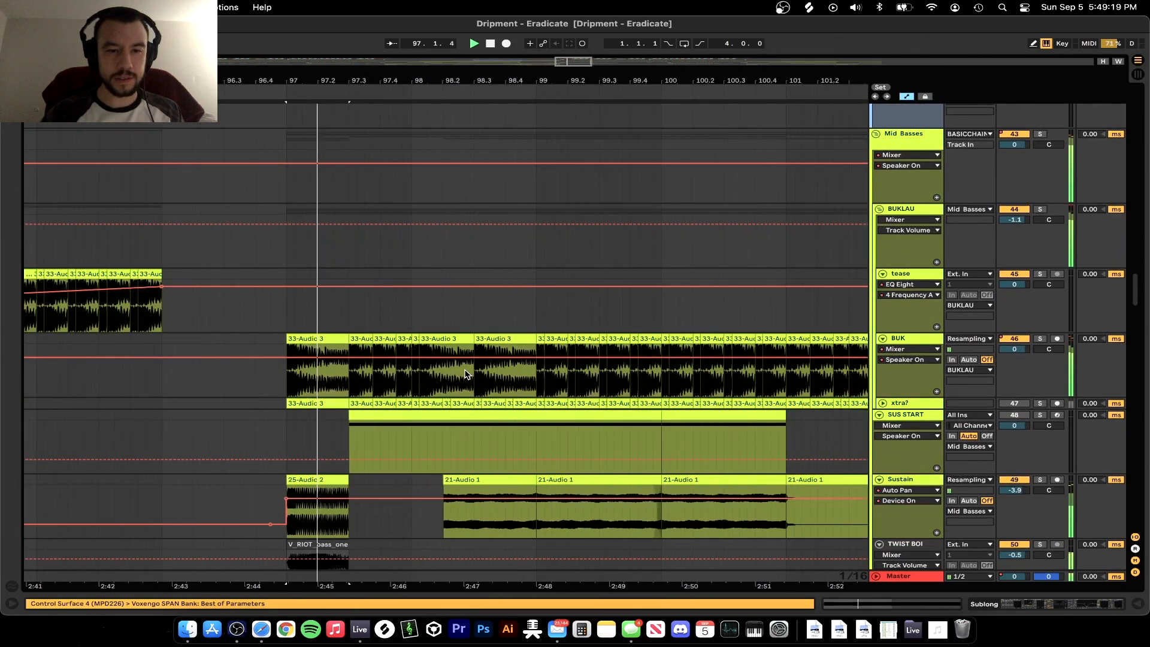
Listen to the second drop while viewing the BUK clips, replaying it from the longer BUK clip just after bar 98
scroll(465, 374, "down", 3)
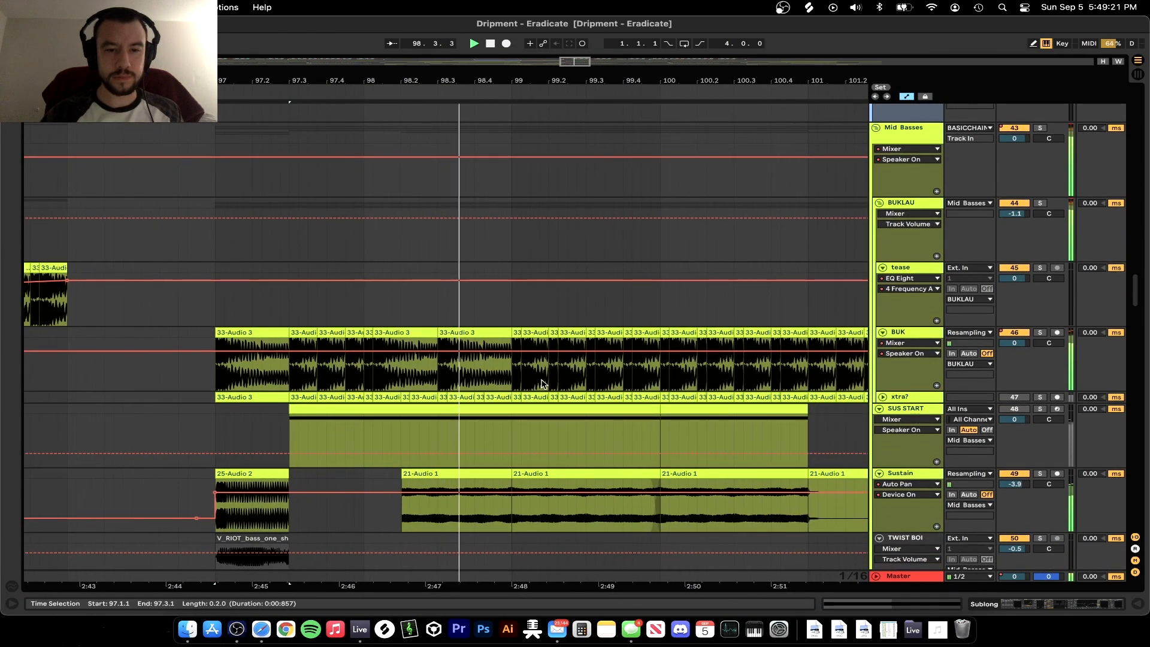
scroll(527, 380, "down", 2)
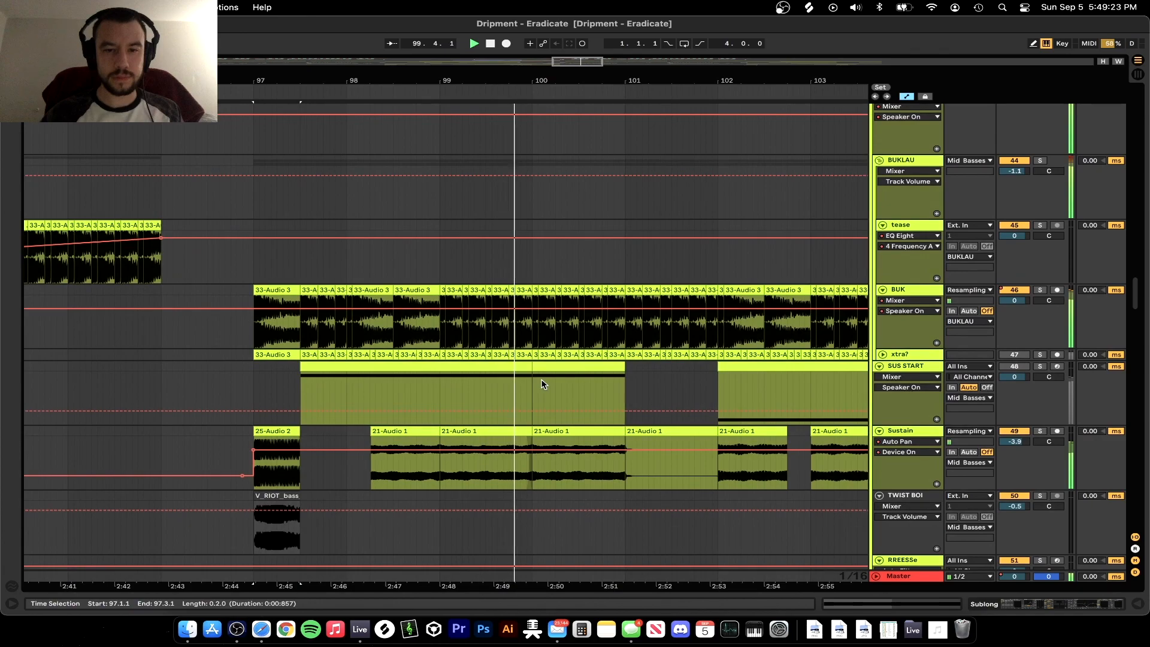
key("space")
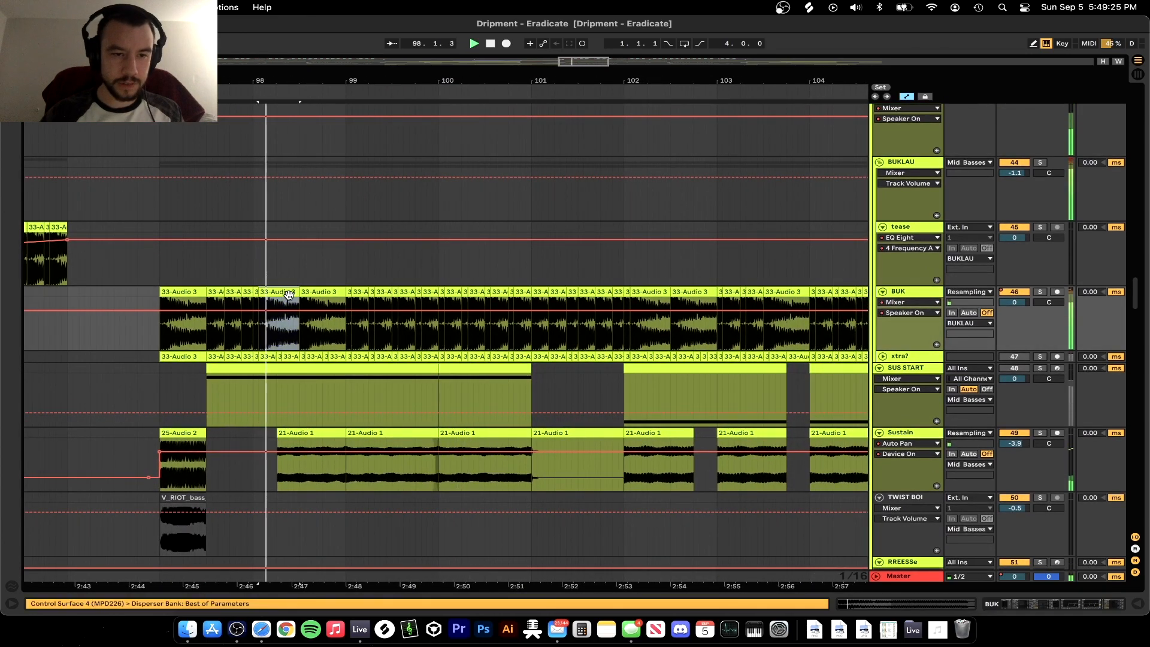
scroll(429, 336, "down", 2)
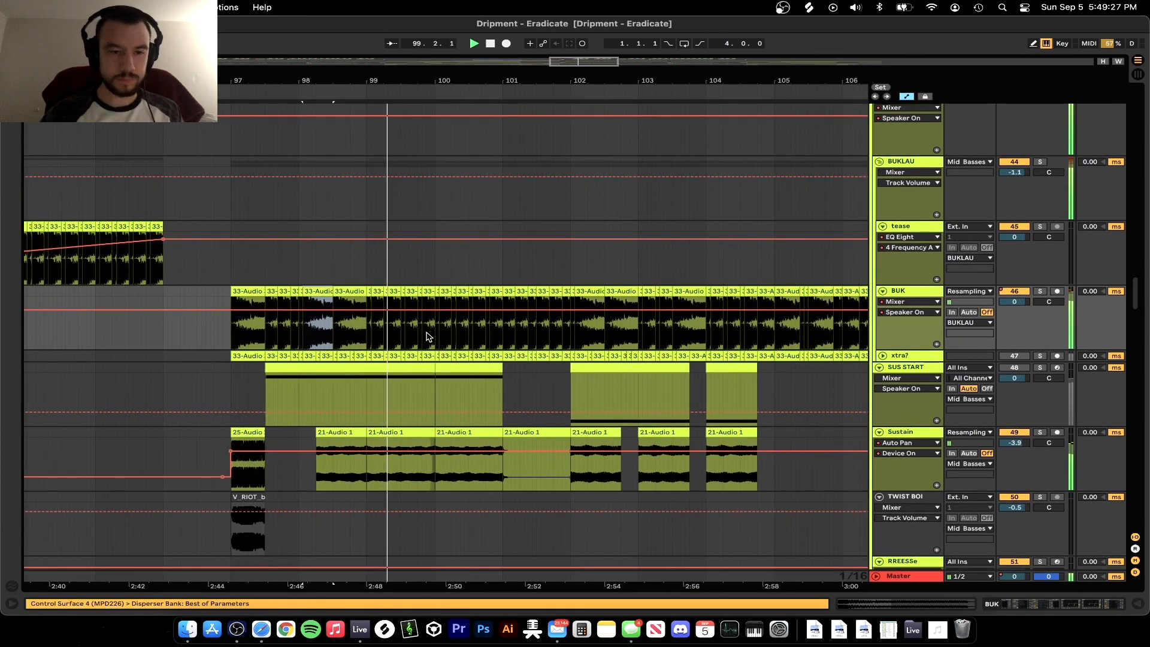
scroll(416, 396, "down", 2)
Select the Sustain clip starting in bar 98, audition the Sustain track in solo, and unsolo it
left_click(337, 392)
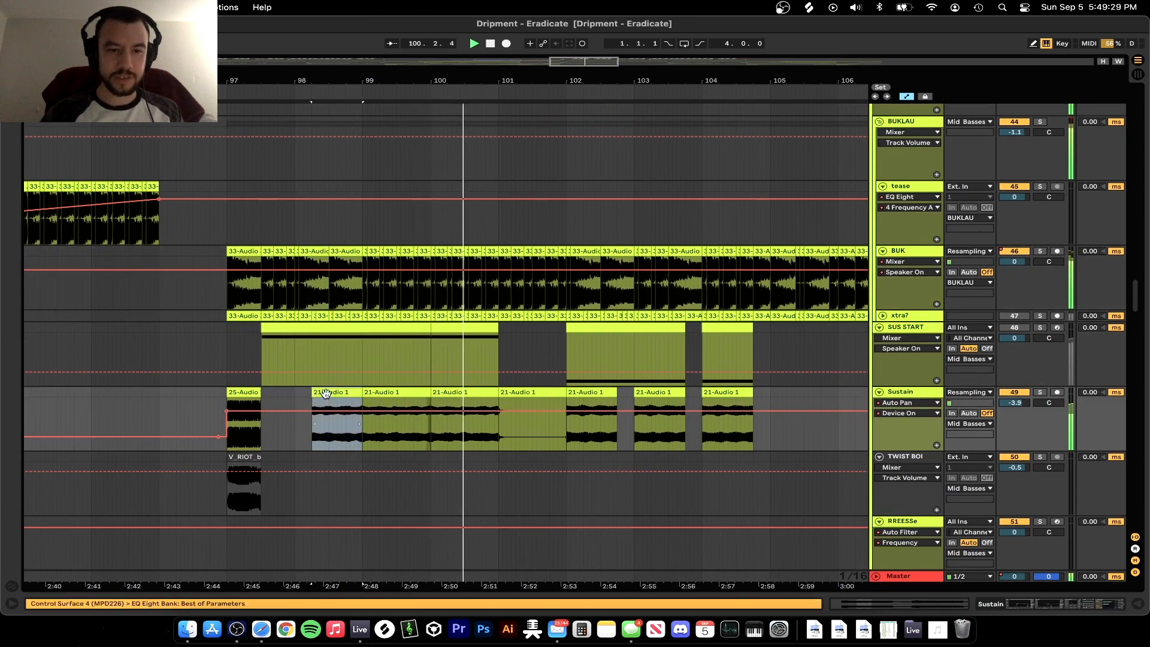
scroll(725, 344, "down", 2)
left_click(1040, 393)
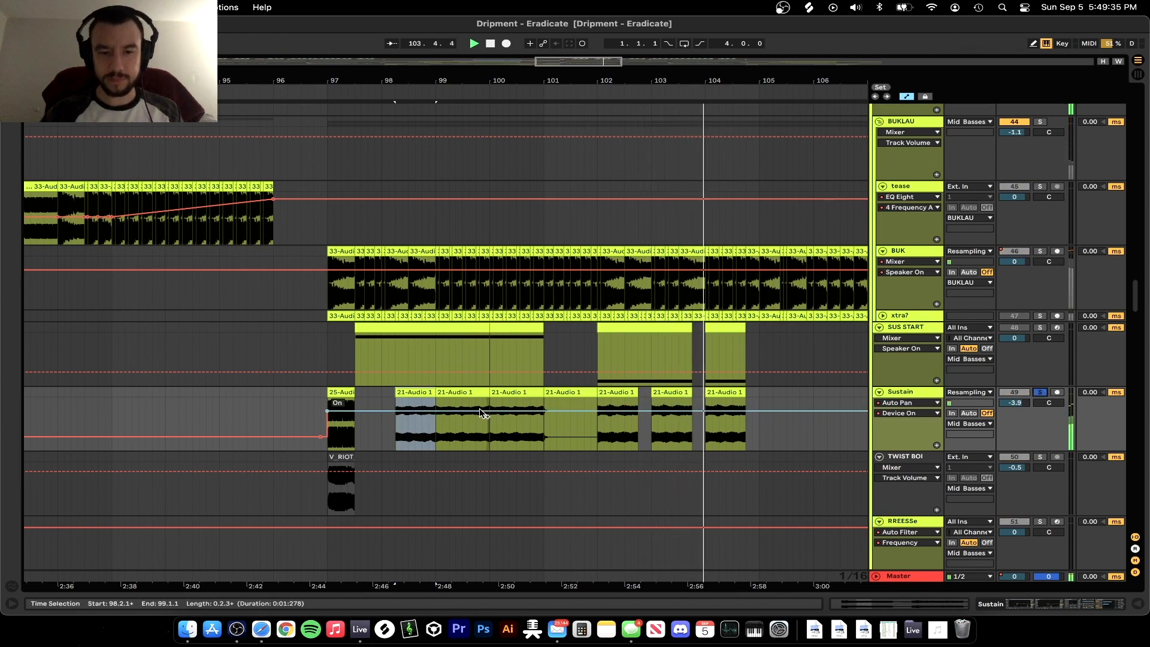
left_click(1041, 392)
Follow the playing drop along the BUK and Sustain clips from bar 104 to about bar 110
scroll(697, 377, "down", 5)
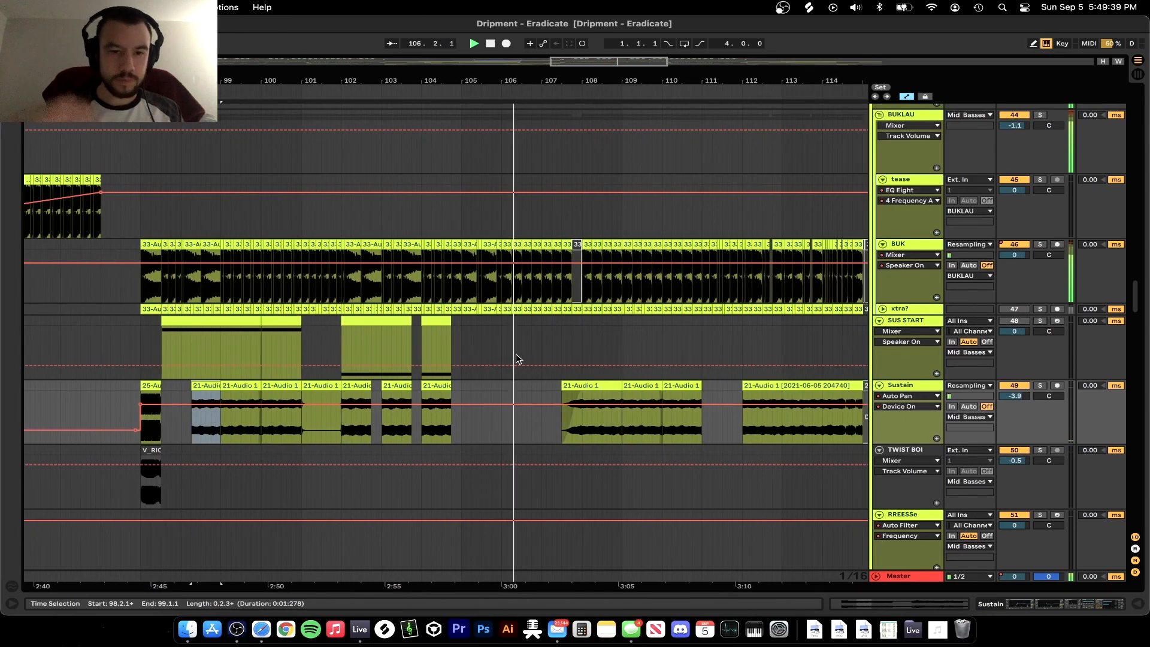
scroll(462, 273, "down", 1)
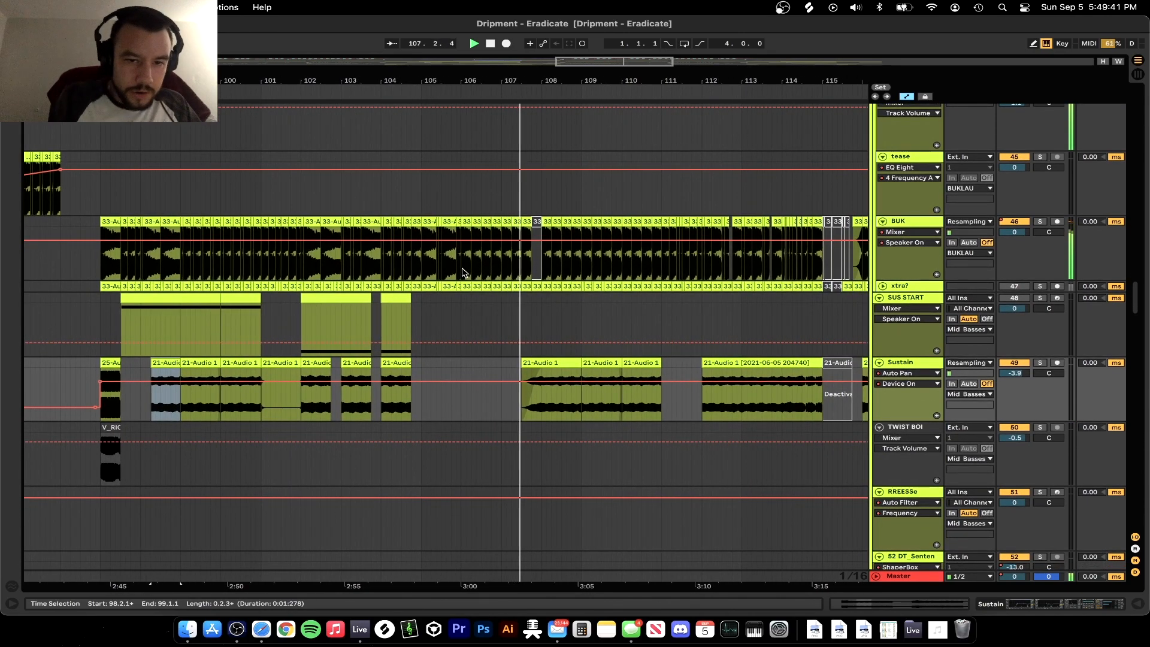
scroll(462, 272, "down", 3)
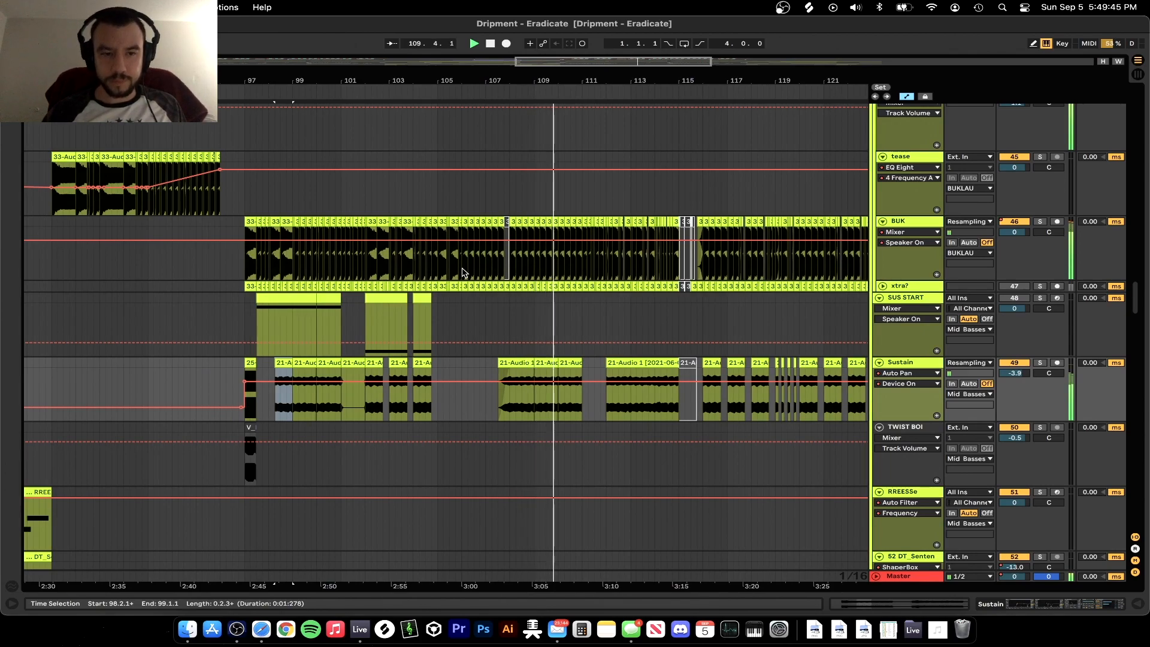
Examine how the Sublong and Subshort clips alternate from bar 115 onward while the drop plays
scroll(245, 269, "down", 12)
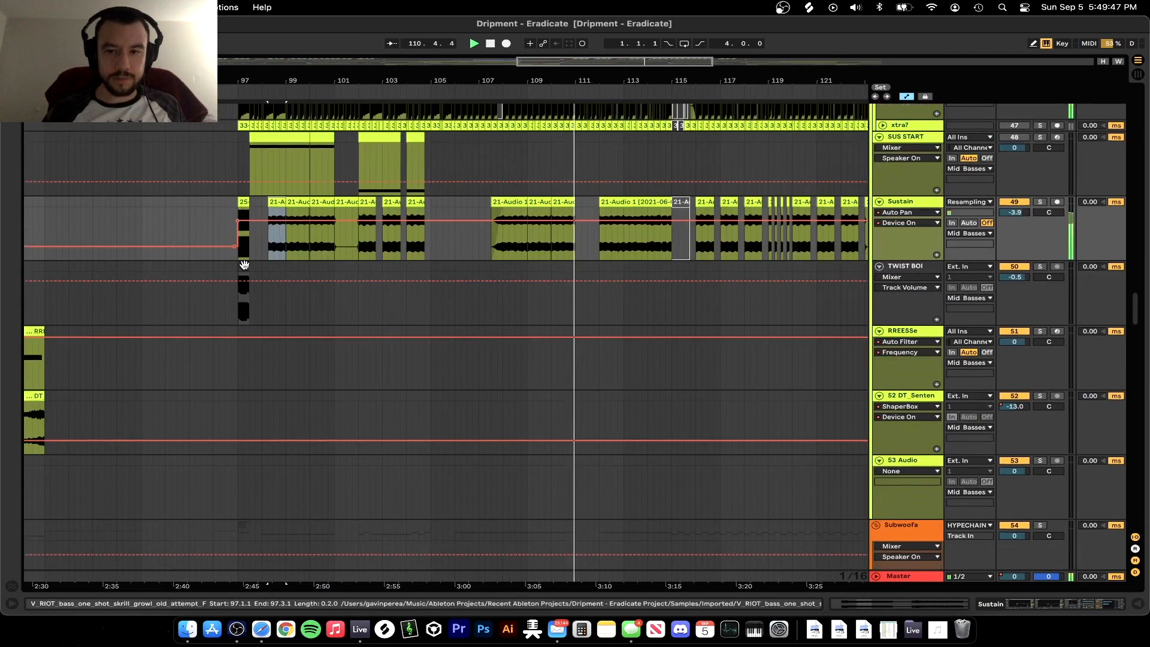
scroll(245, 269, "down", 5)
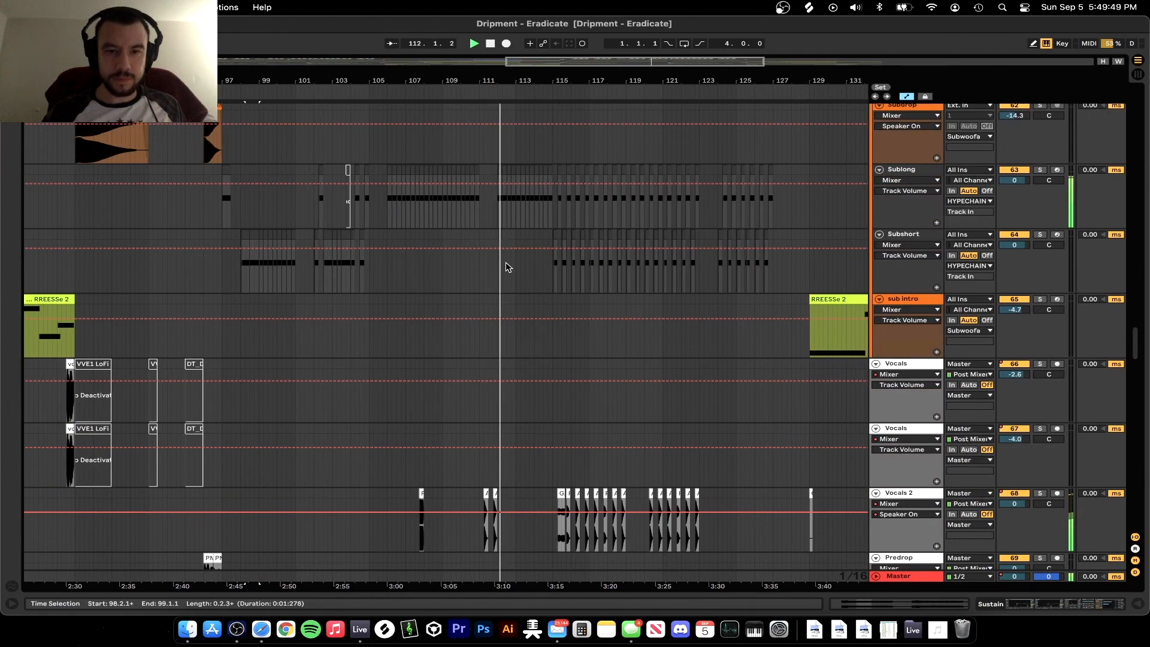
scroll(516, 230, "up", 10)
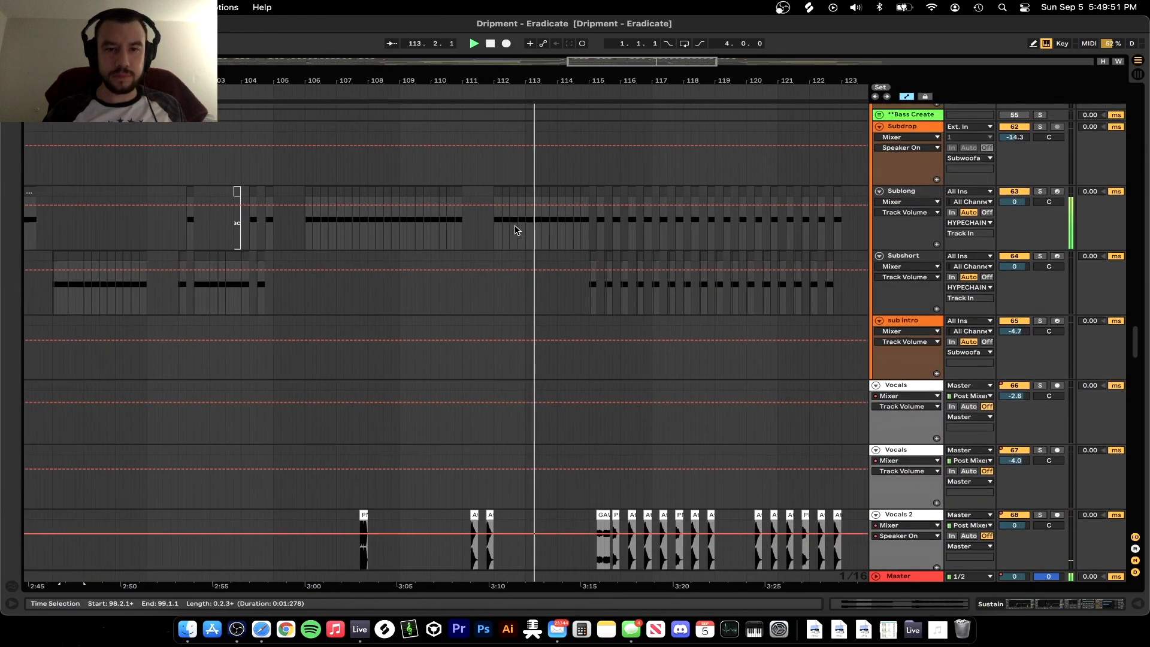
scroll(593, 251, "up", 8)
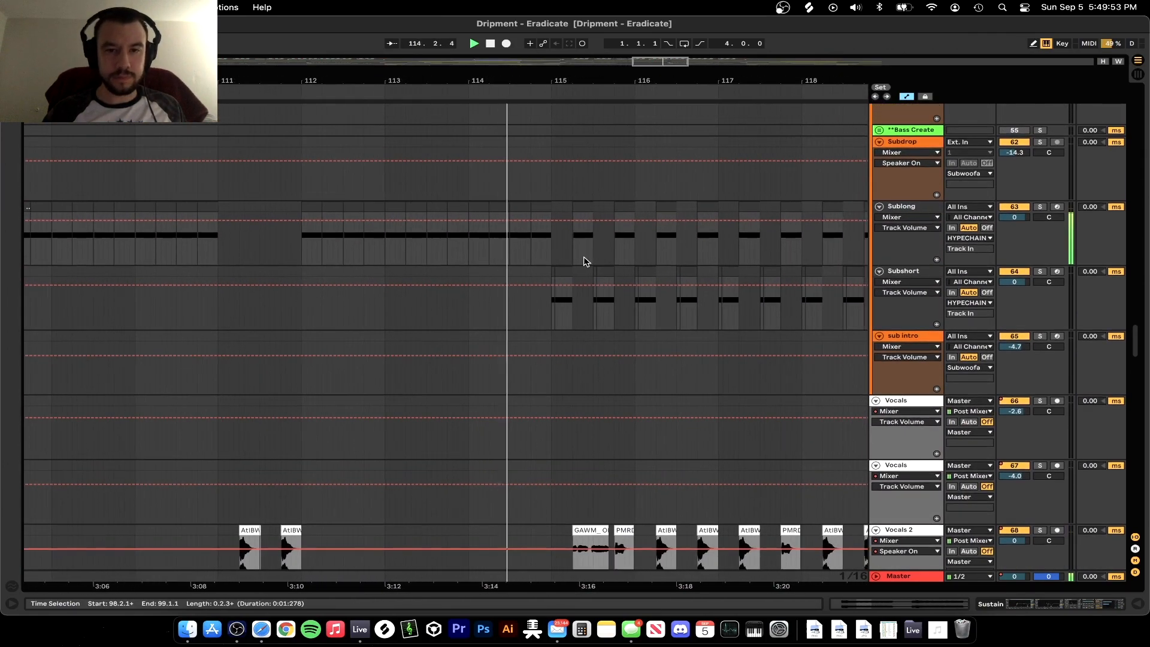
scroll(586, 263, "down", 3)
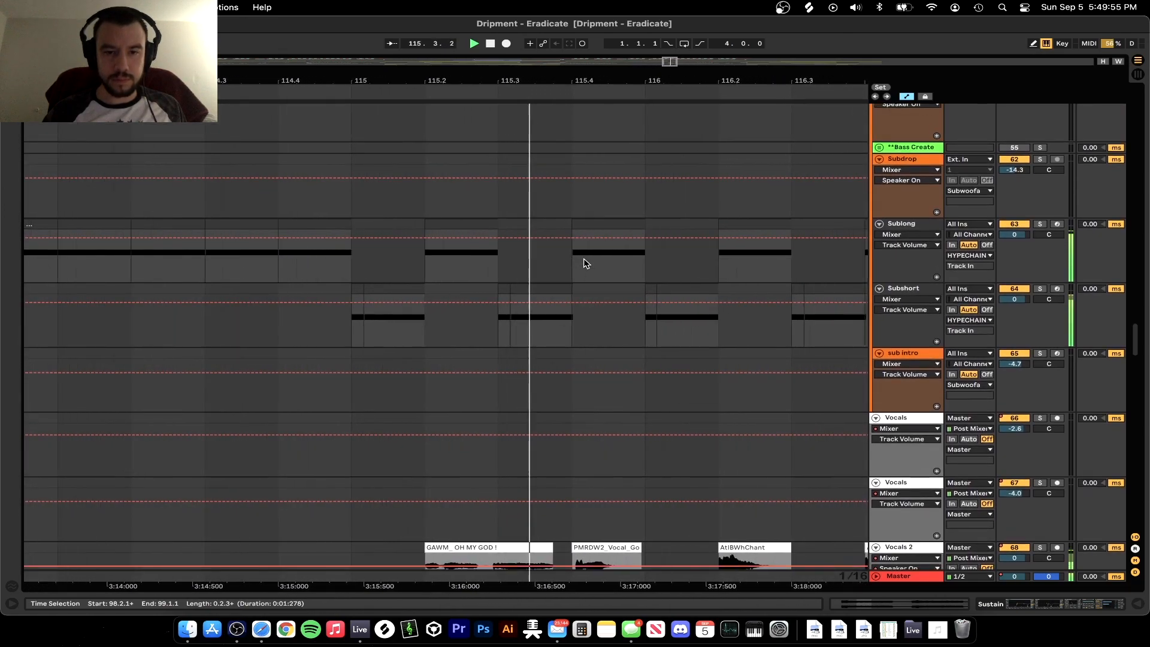
scroll(586, 263, "down", 3)
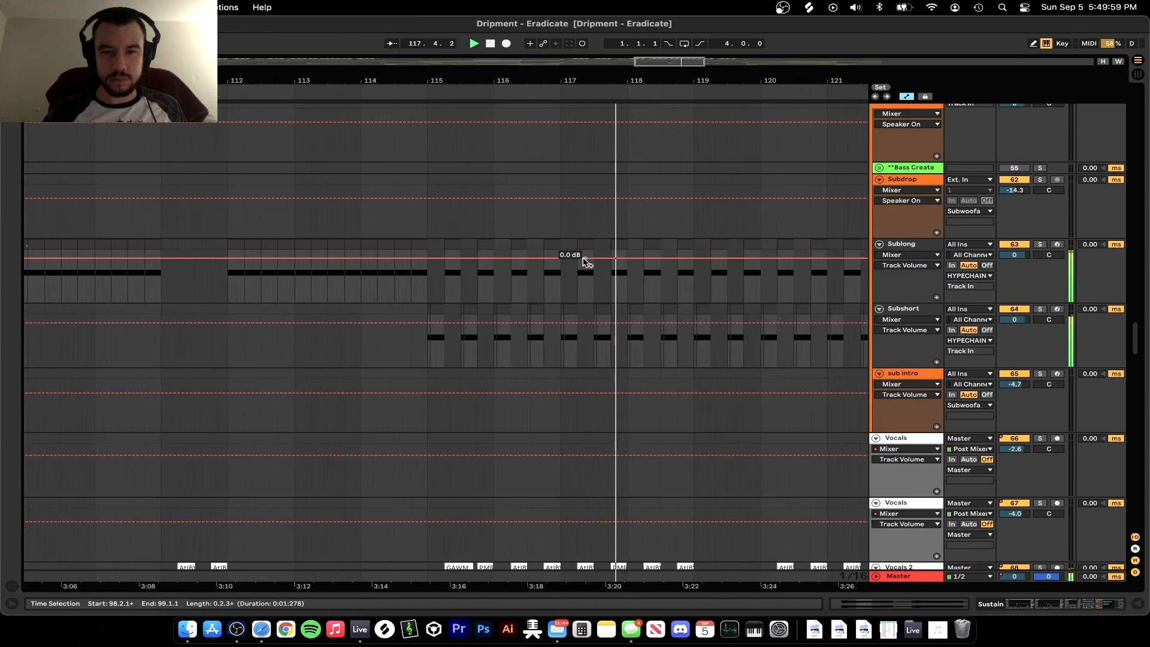
Review the Vocals 2 chants and FX clips around bar 115, placing the insert marker at 115.1.4 on the ESM_Futuri track
scroll(585, 263, "down", 5)
scroll(586, 264, "down", 5)
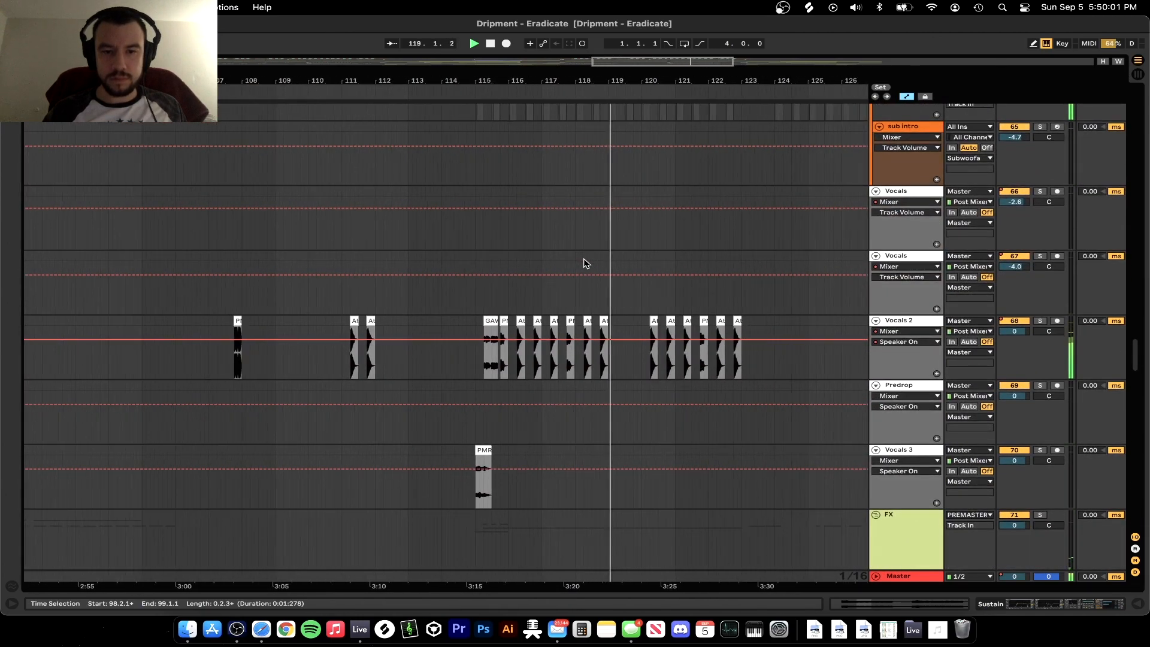
scroll(586, 264, "down", 10)
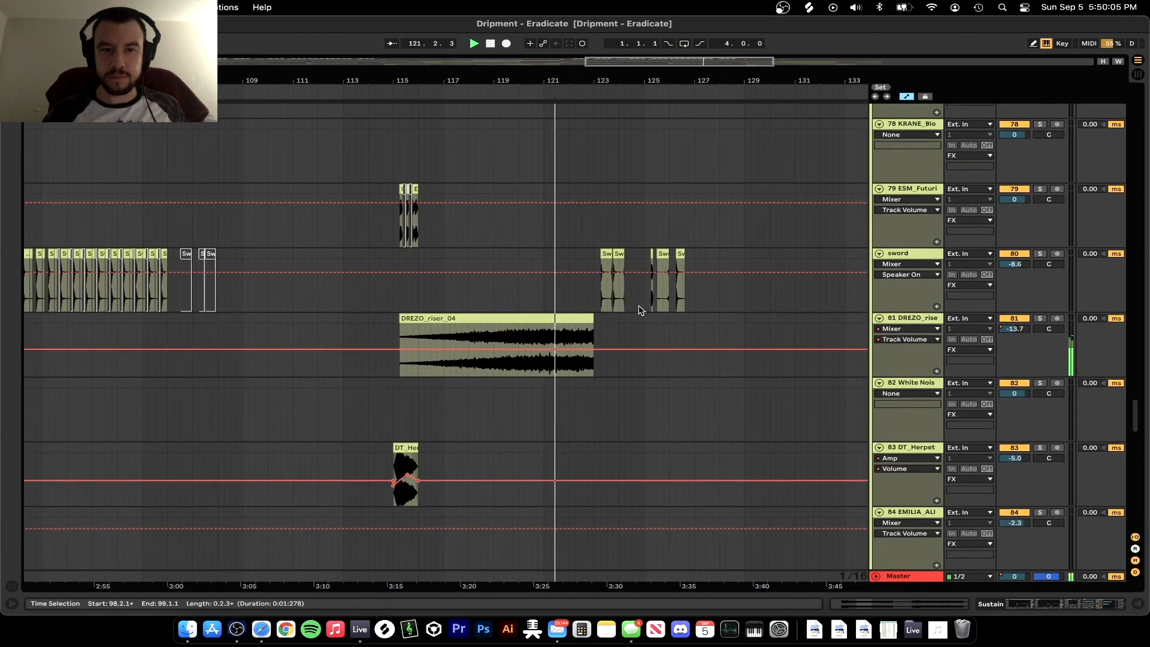
left_click(400, 235)
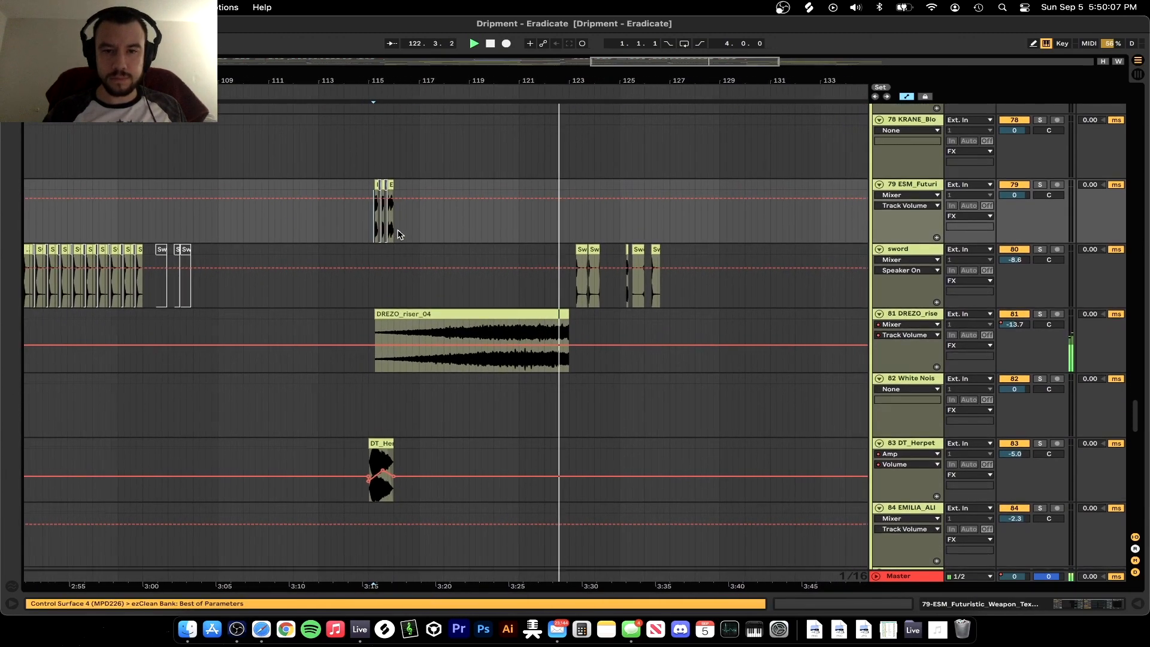
Examine the Sword Slash clips on the sword track between bars 123 and 127 as they play
scroll(560, 308, "up", 5)
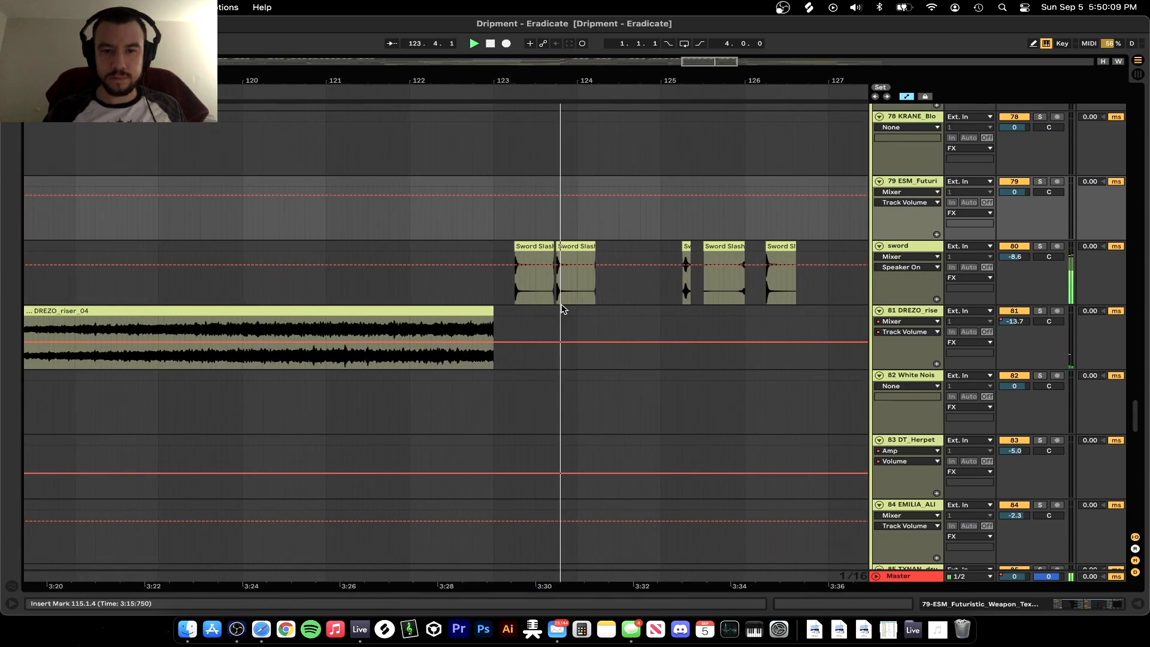
scroll(562, 308, "up", 4)
scroll(562, 309, "down", 4)
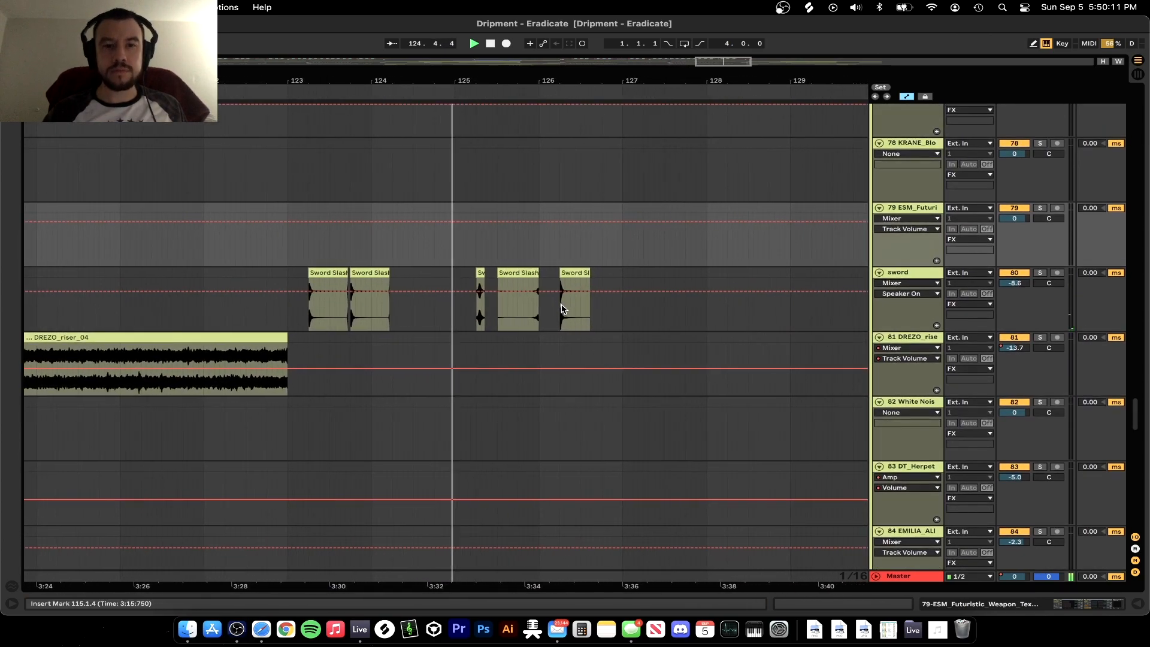
Locate the GAWM Laugh 2 clip on the Vocals 3 track at bar 128 and listen to it leading out of the drop
scroll(561, 310, "up", 5)
scroll(562, 309, "up", 10)
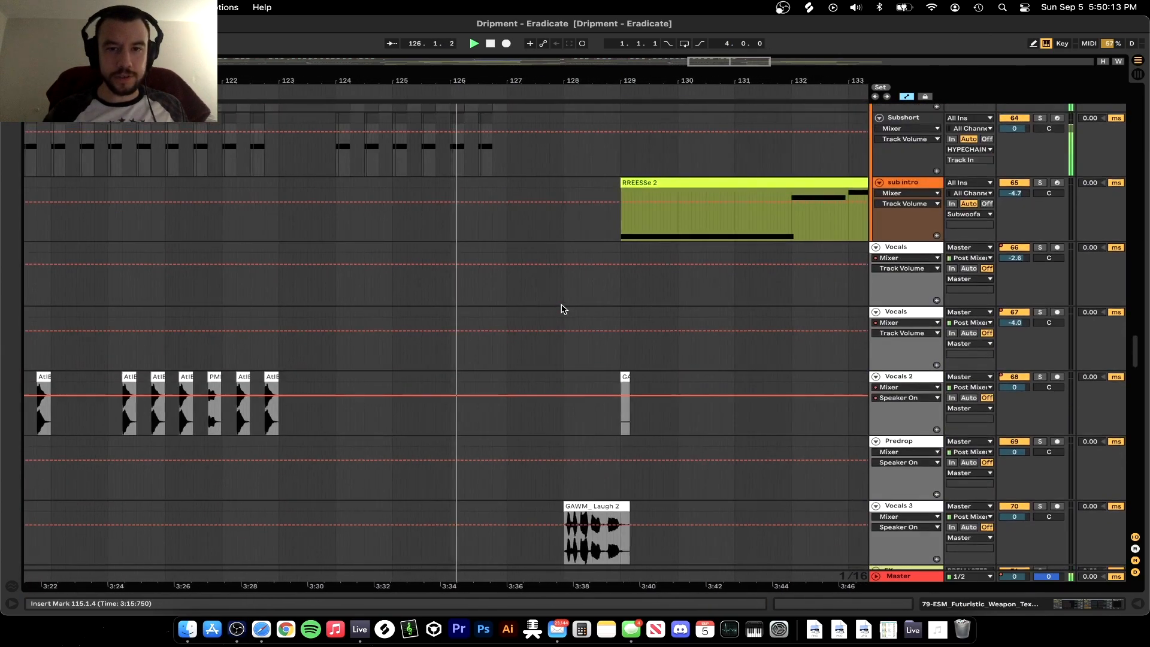
scroll(562, 309, "down", 3)
scroll(562, 309, "down", 3)
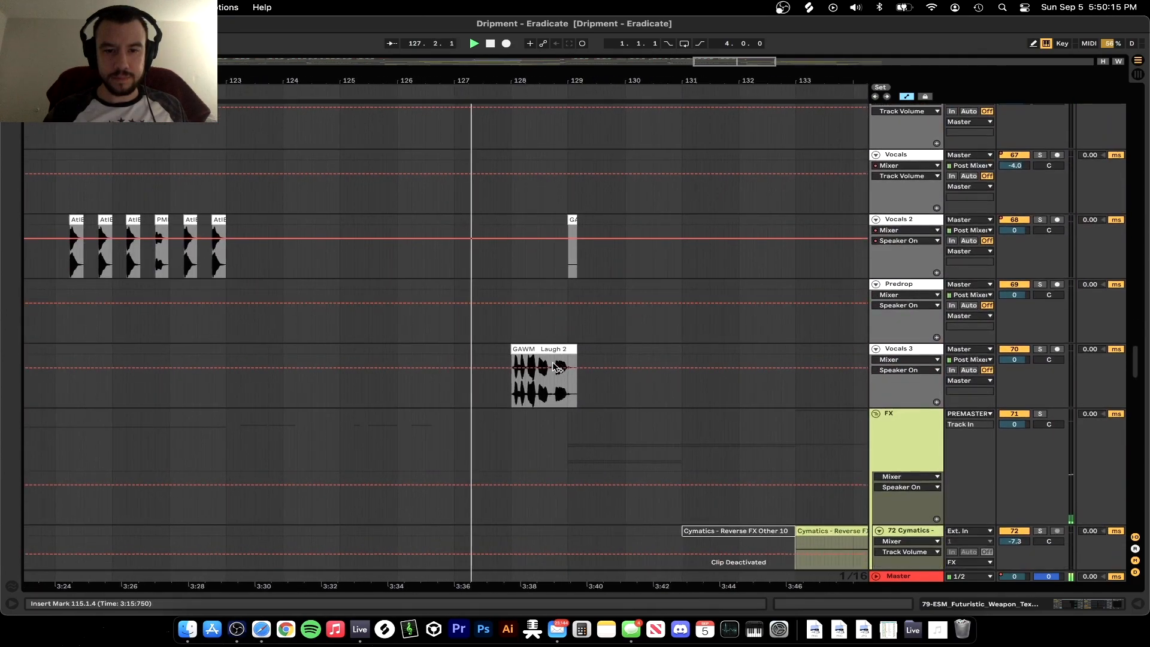
scroll(522, 365, "up", 1)
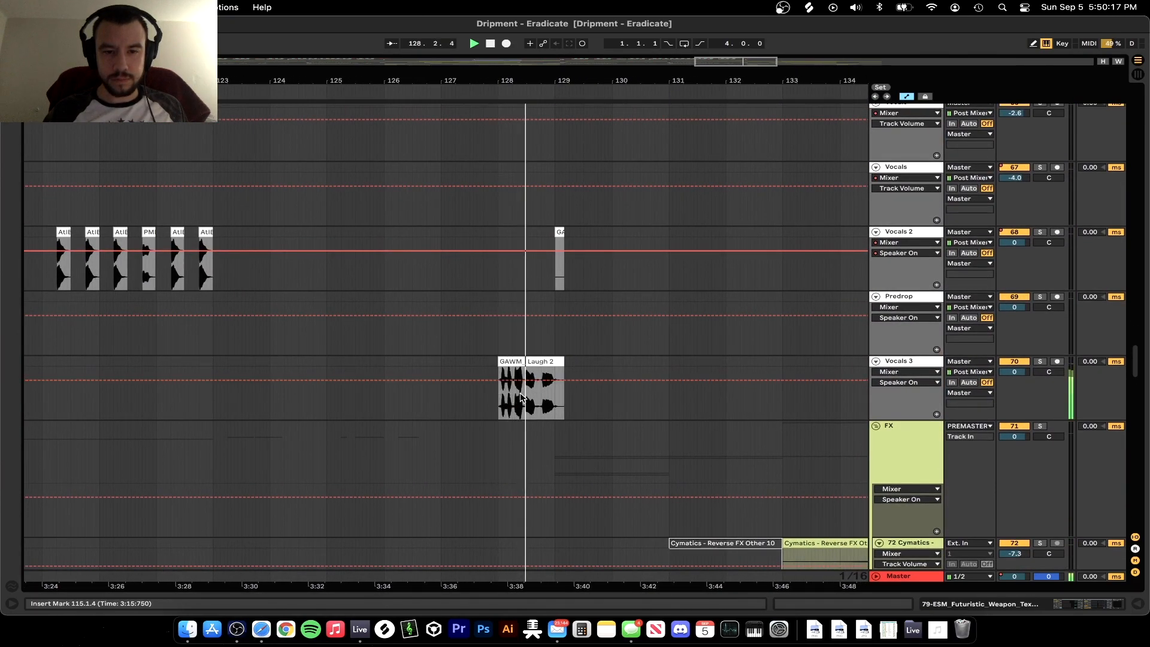
scroll(552, 308, "up", 5)
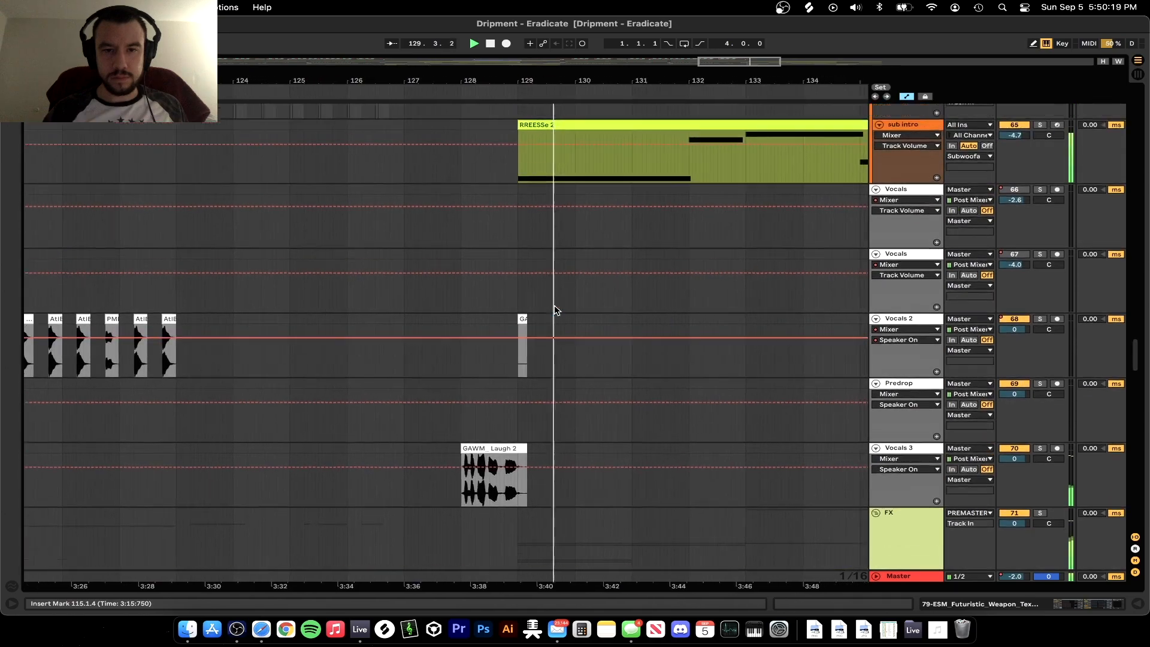
Find the RREESSe 2 clips on the sub intro track and select the one at 129.1.1
scroll(554, 309, "down", 3)
scroll(535, 303, "up", 2)
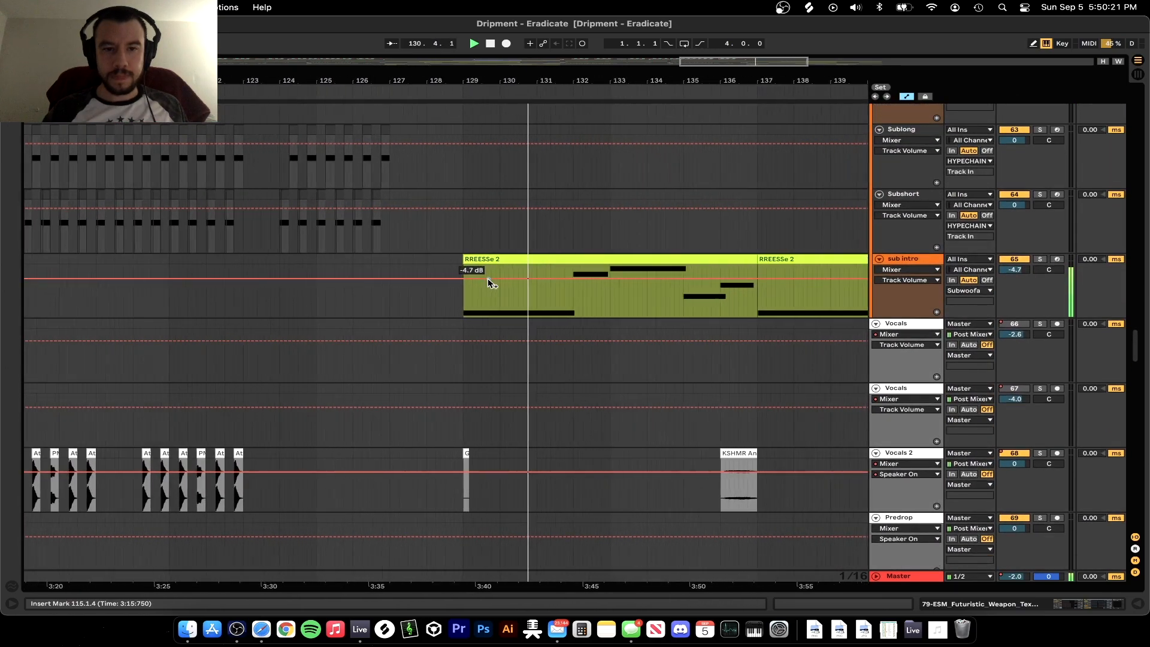
scroll(474, 167, "up", 3)
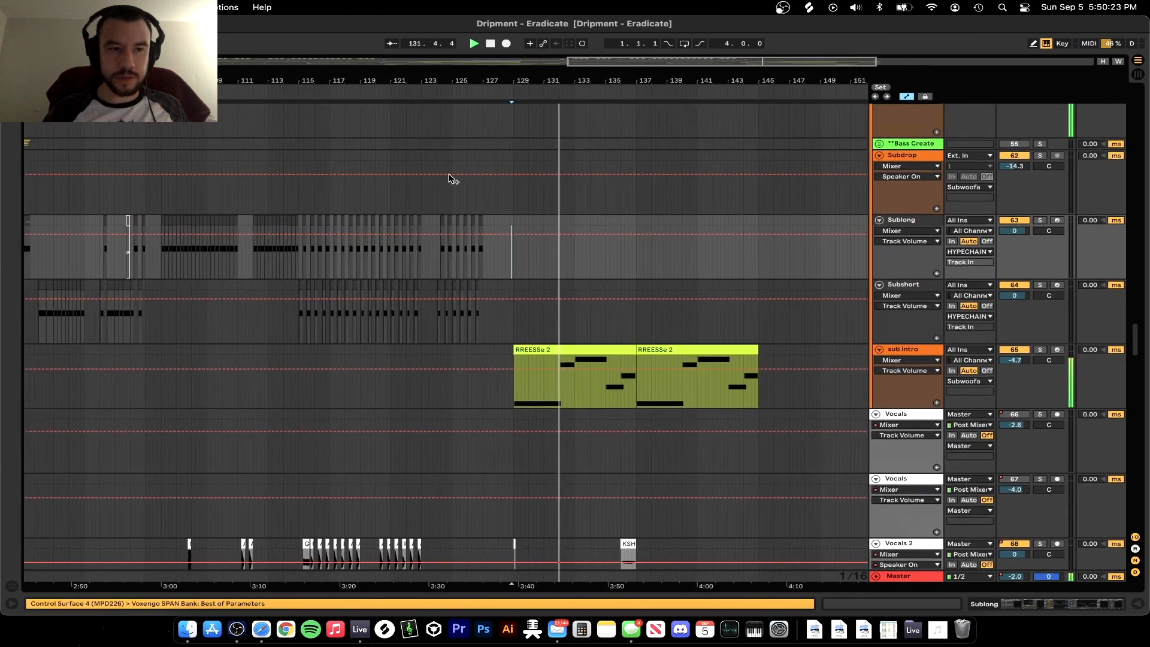
left_click(526, 358)
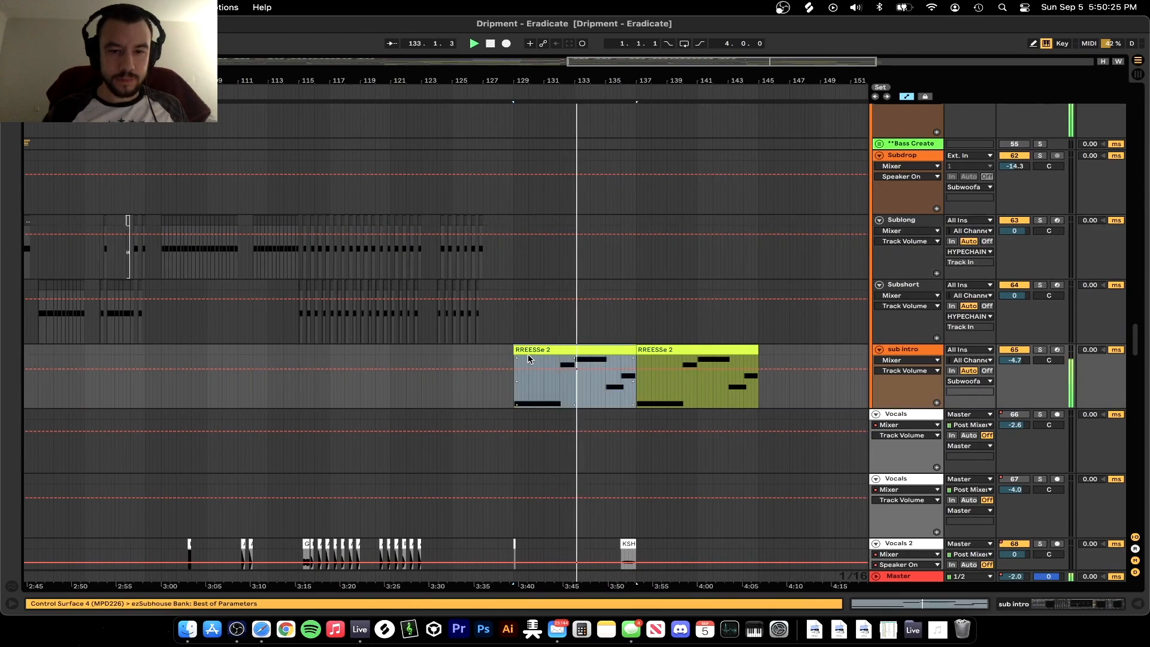
Examine the RREESSe track's Auto Filter frequency automation and the DT_SentenceOfDeath clips below it as the outro plays
scroll(541, 389, "up", 10)
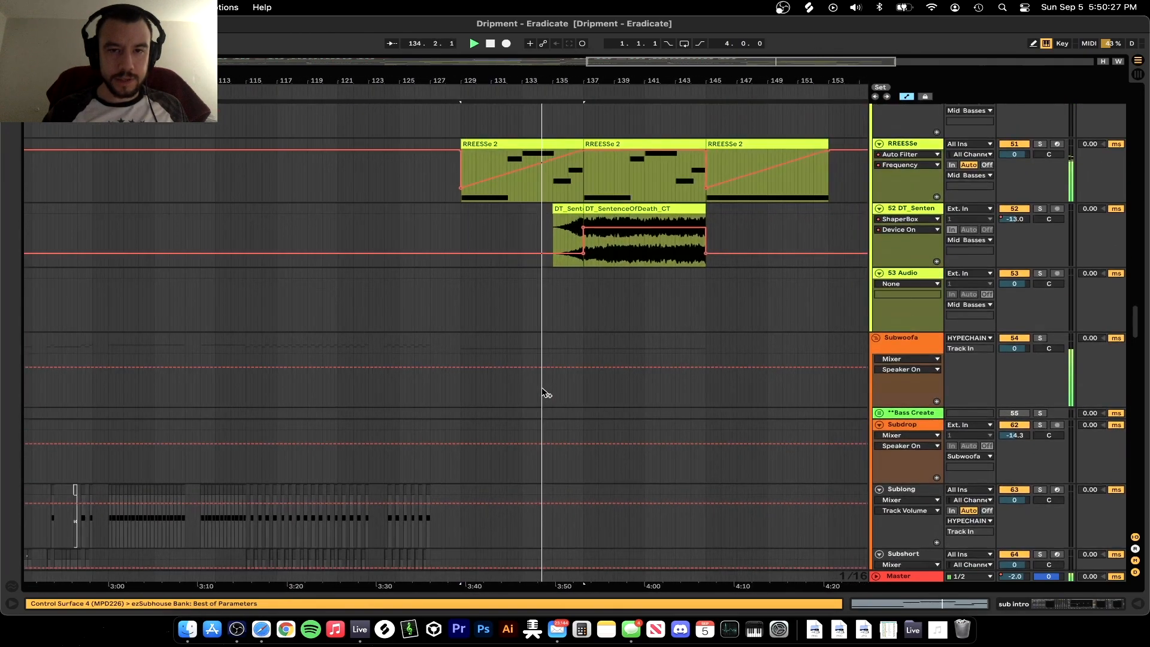
scroll(544, 393, "up", 3)
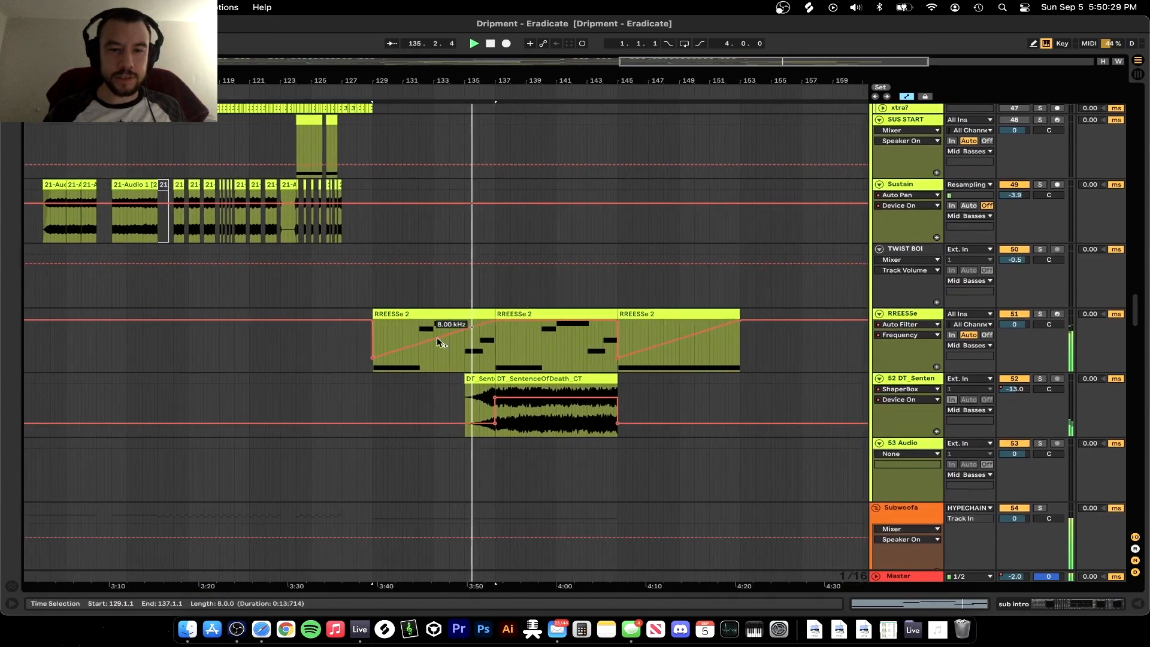
scroll(488, 311, "up", 8)
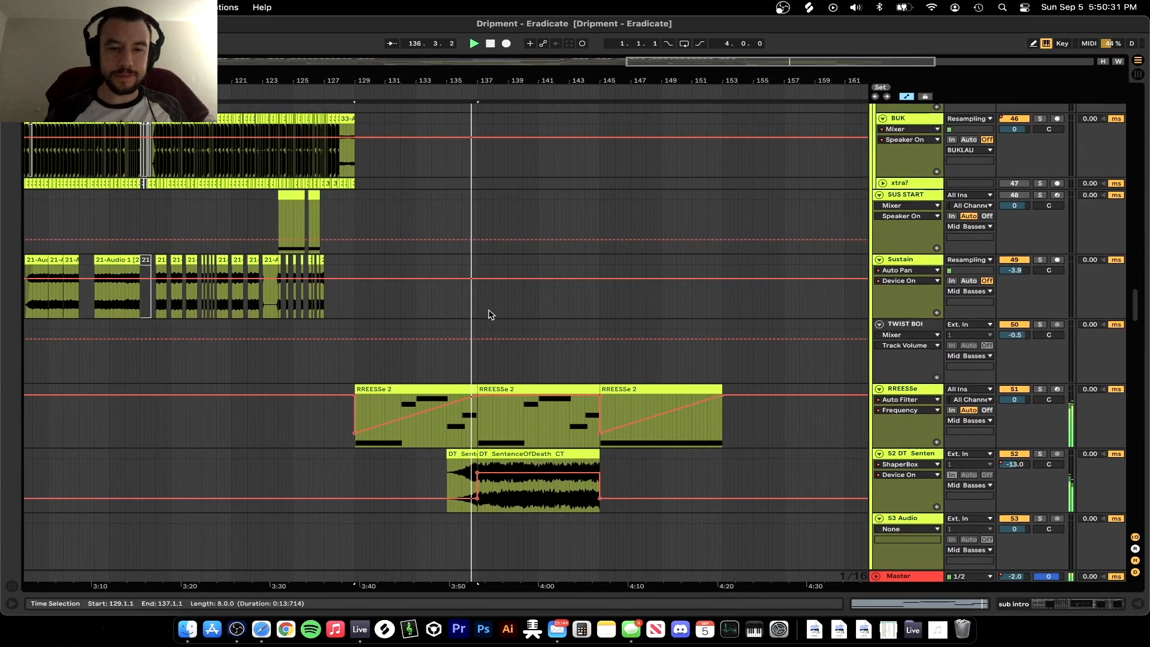
scroll(488, 314, "up", 4)
scroll(487, 311, "down", 6)
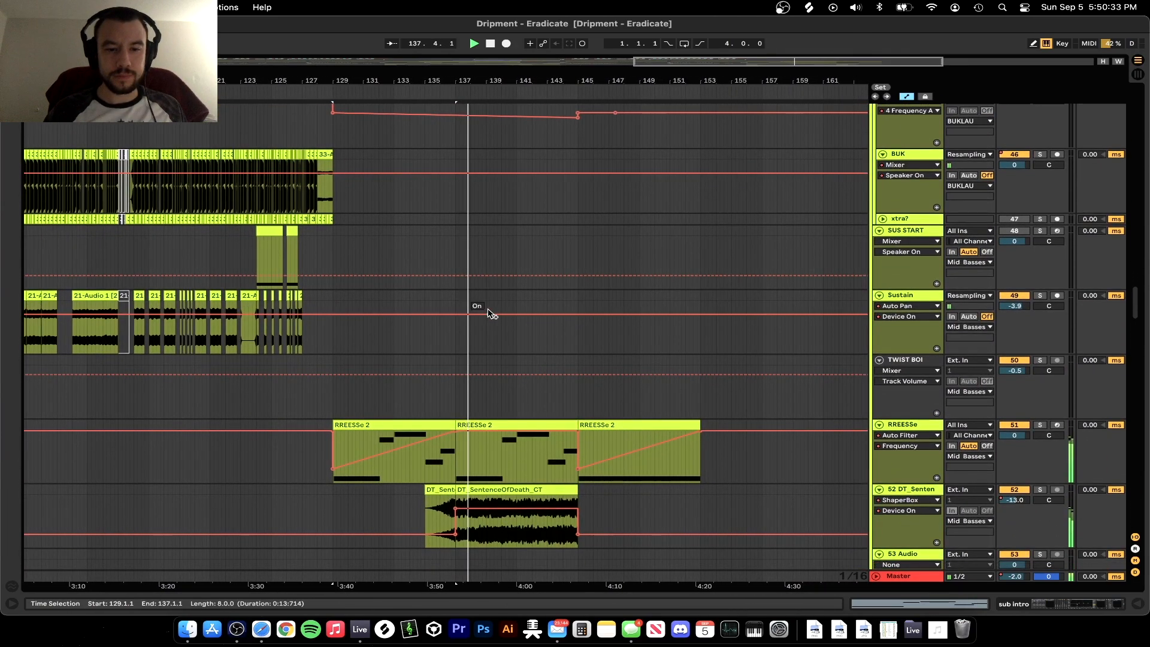
scroll(500, 412, "down", 3)
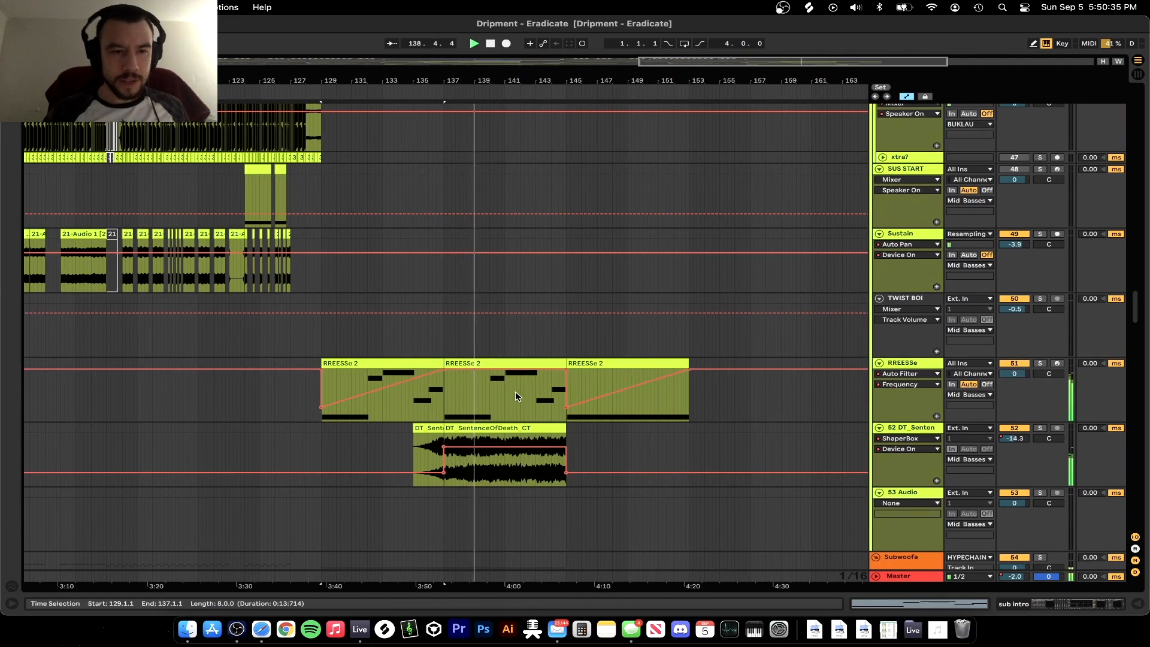
Return to the S/C and Kick tracks and view their outro clips around bars 137 and 145
scroll(497, 325, "up", 20)
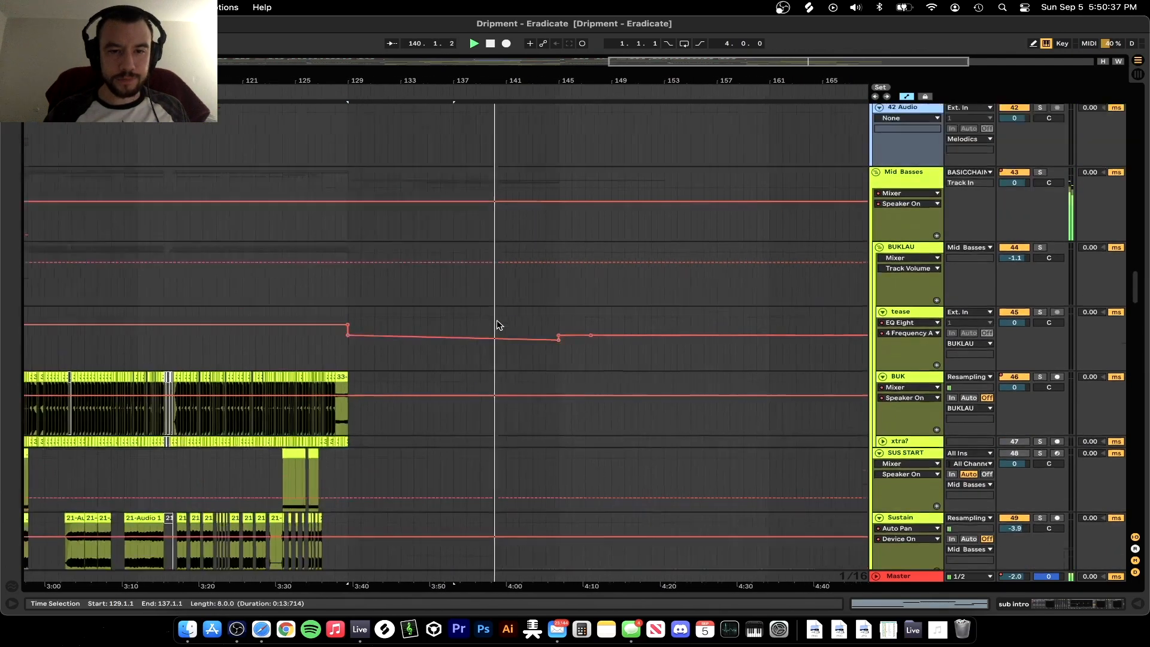
scroll(498, 325, "up", 20)
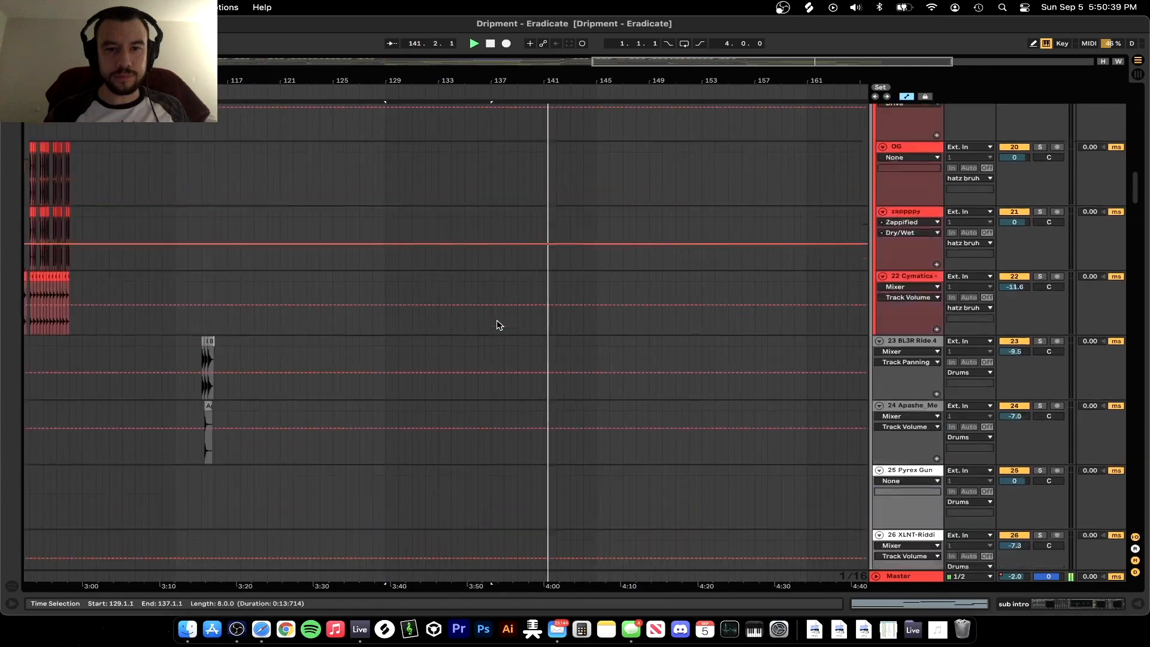
scroll(497, 325, "up", 20)
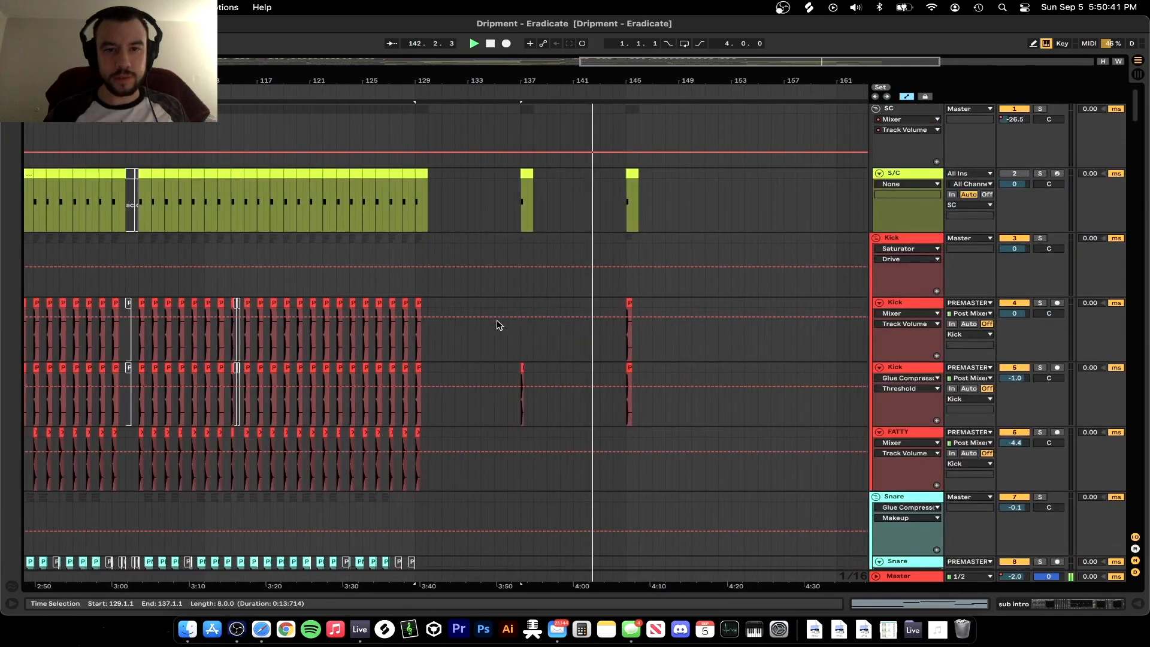
Show the Master track's volume automation and place the insert marker at 144.4.3, at the start of the outro fade
scroll(514, 343, "right", 5)
scroll(515, 343, "down", 2)
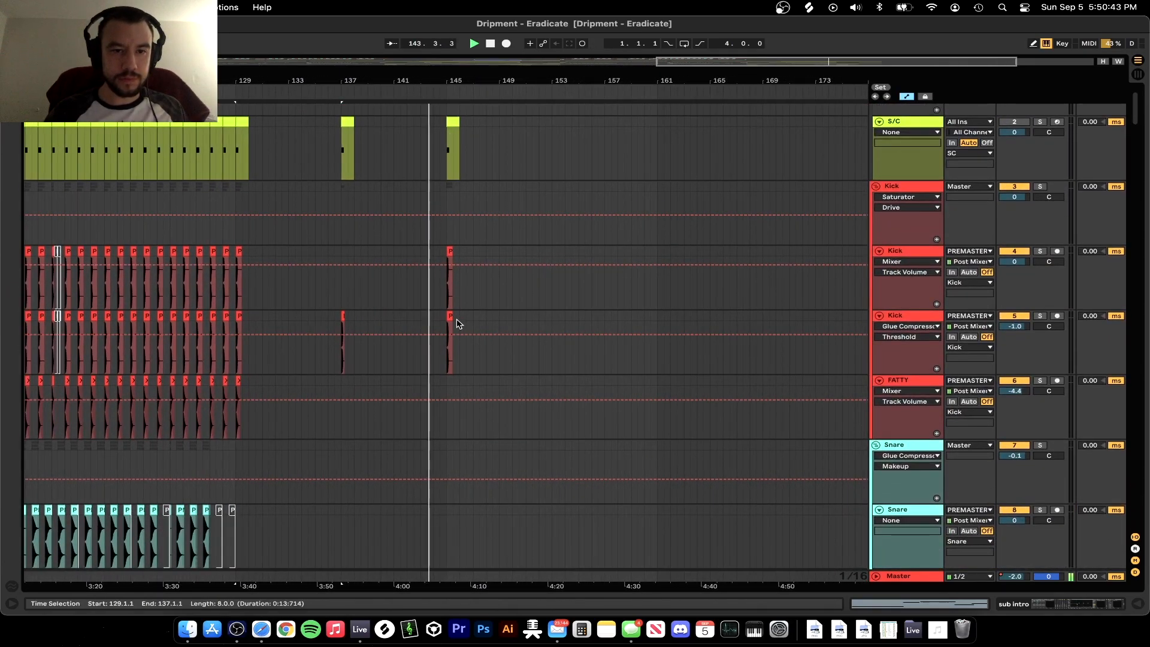
scroll(462, 298, "up", 2)
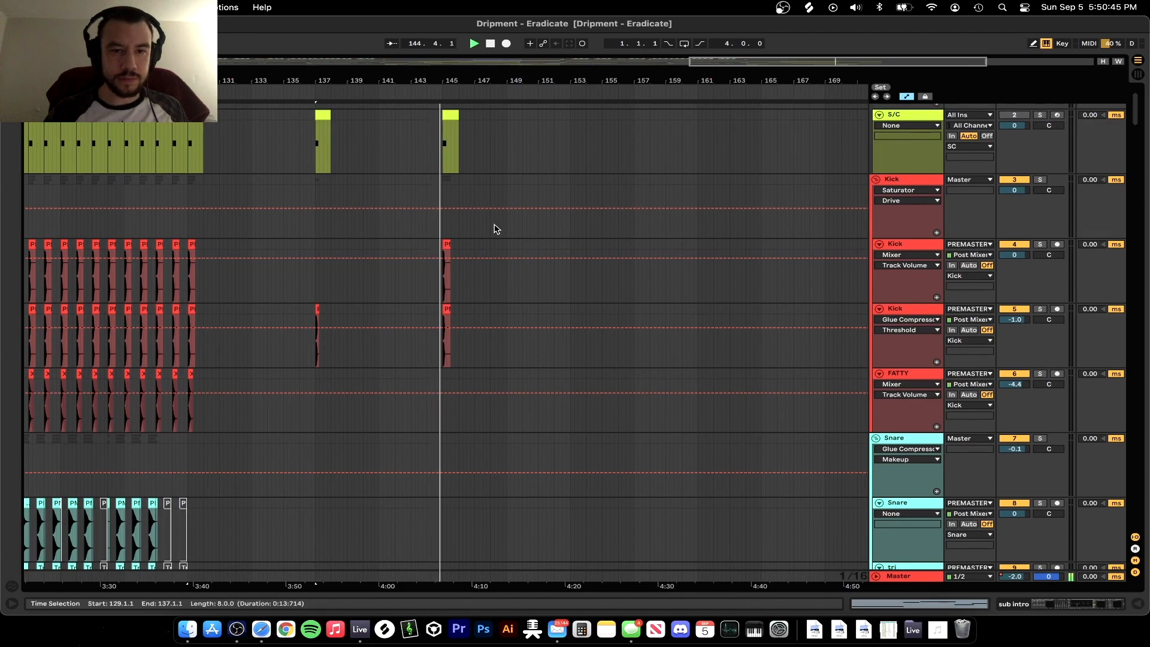
left_click_drag(1016, 577, 1020, 584)
right_click(1020, 584)
left_click(1049, 576)
scroll(487, 529, "down", 3)
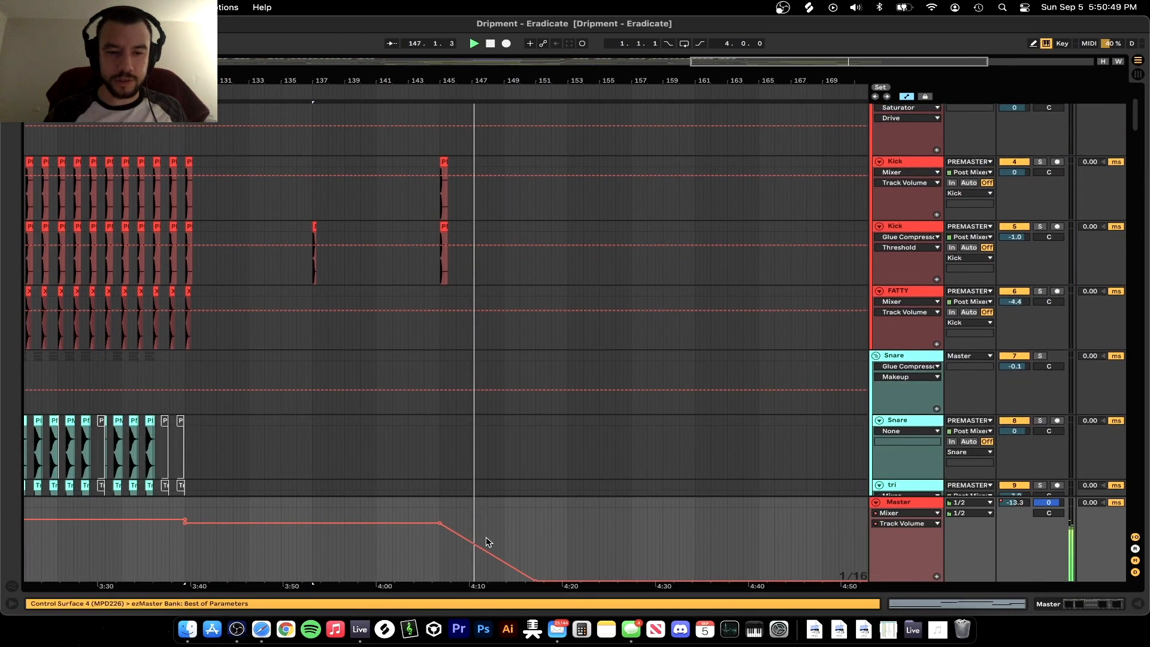
left_click(439, 558)
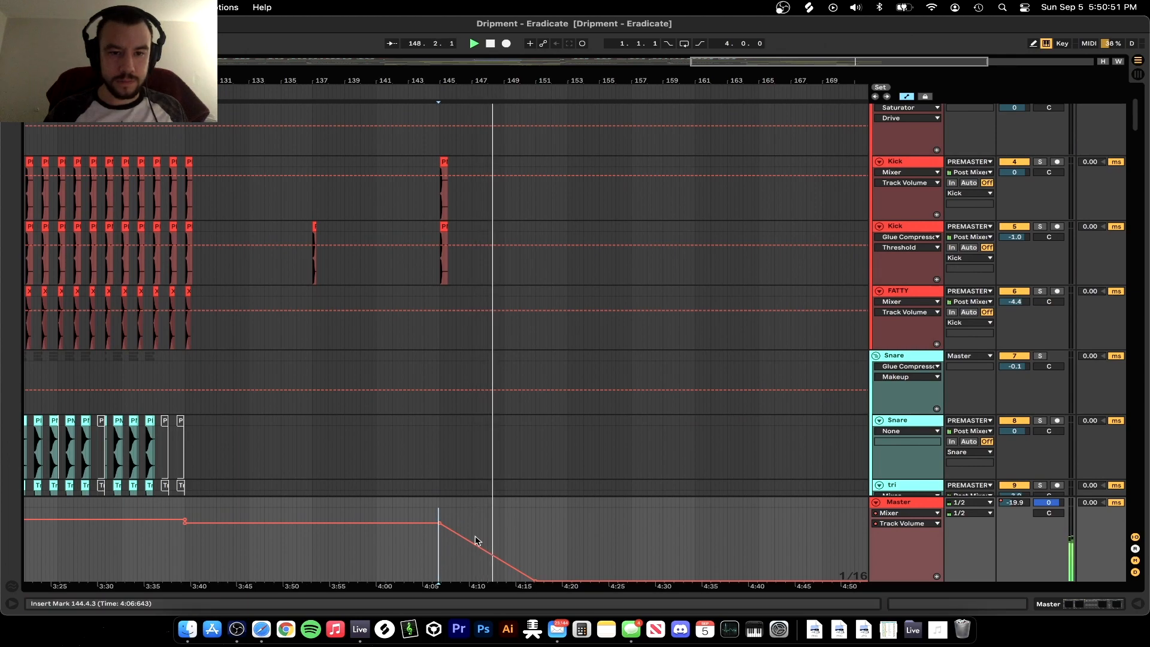
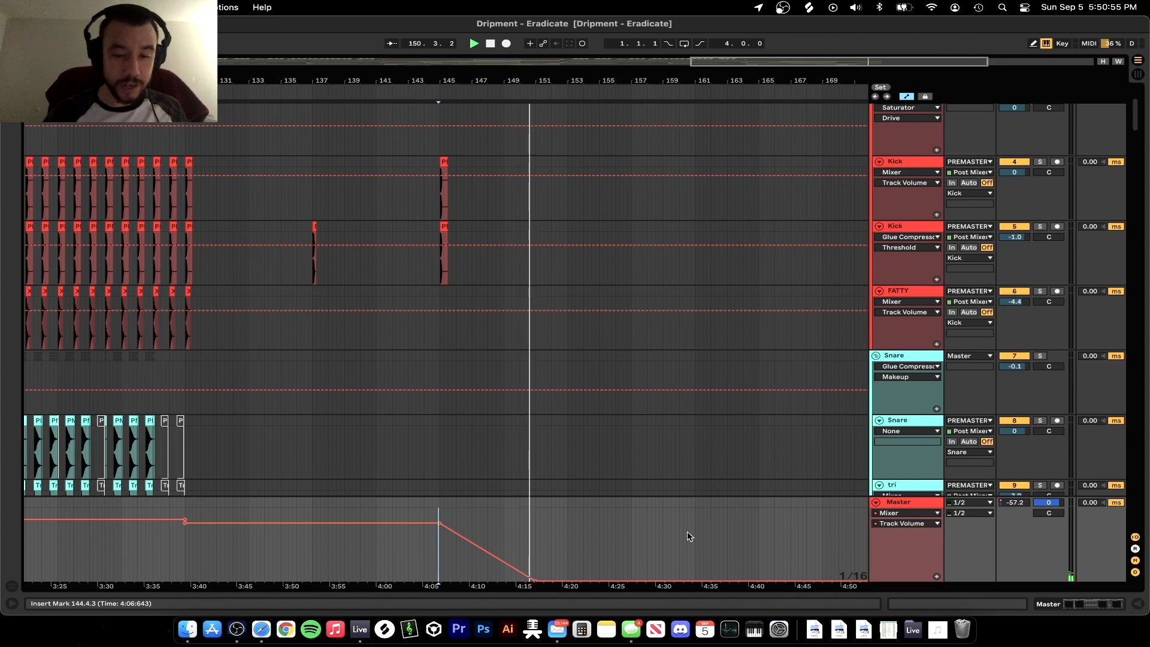
View the Master track's device chain and play the first drop from 33.2.4 with the ezMaster rack bypassed
key("shift+Tab")
key("space")
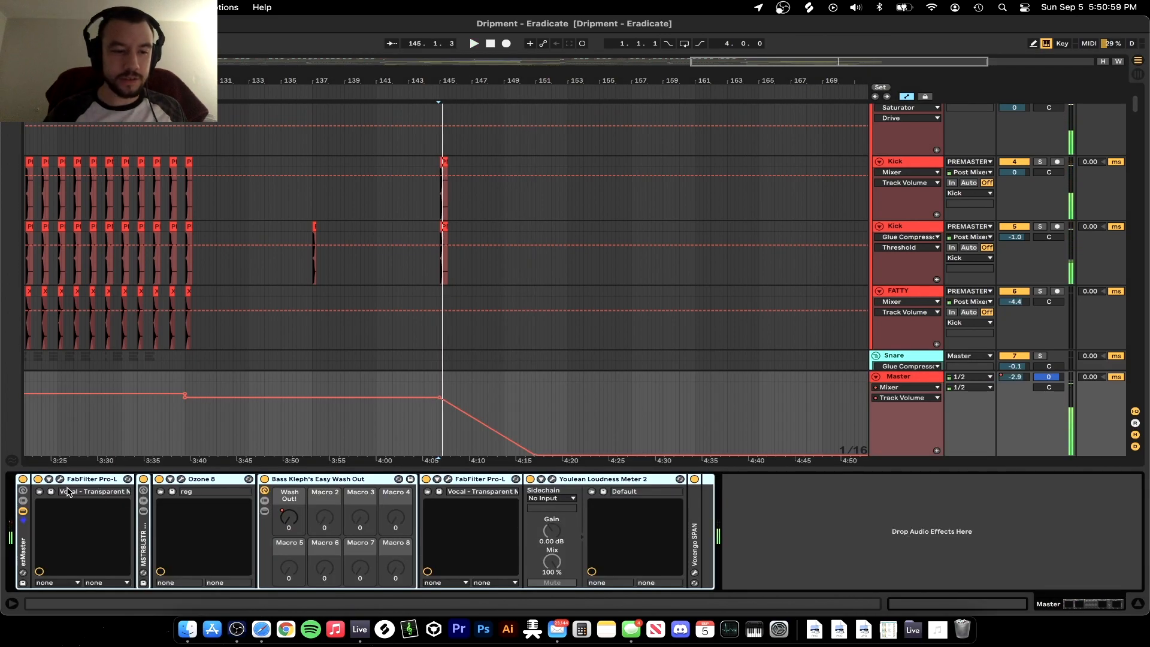
key("minus")
key("minus")
left_click(169, 205)
key("space")
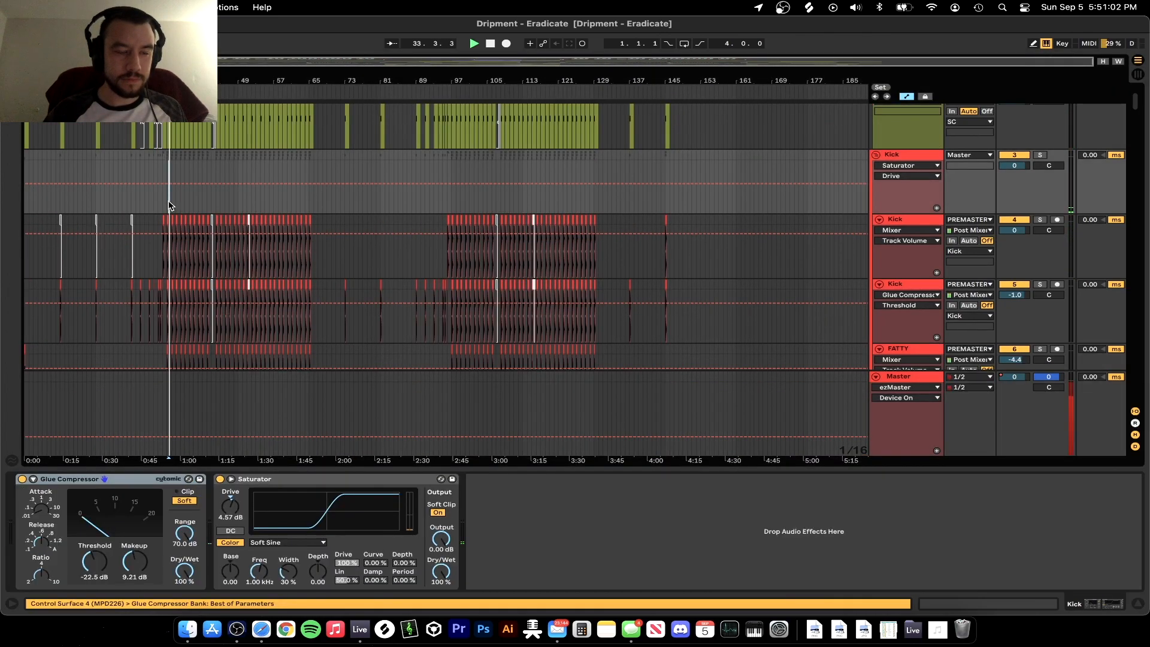
Turn the ezMaster rack on the Master track back on and listen to the drop through it
left_click(899, 377)
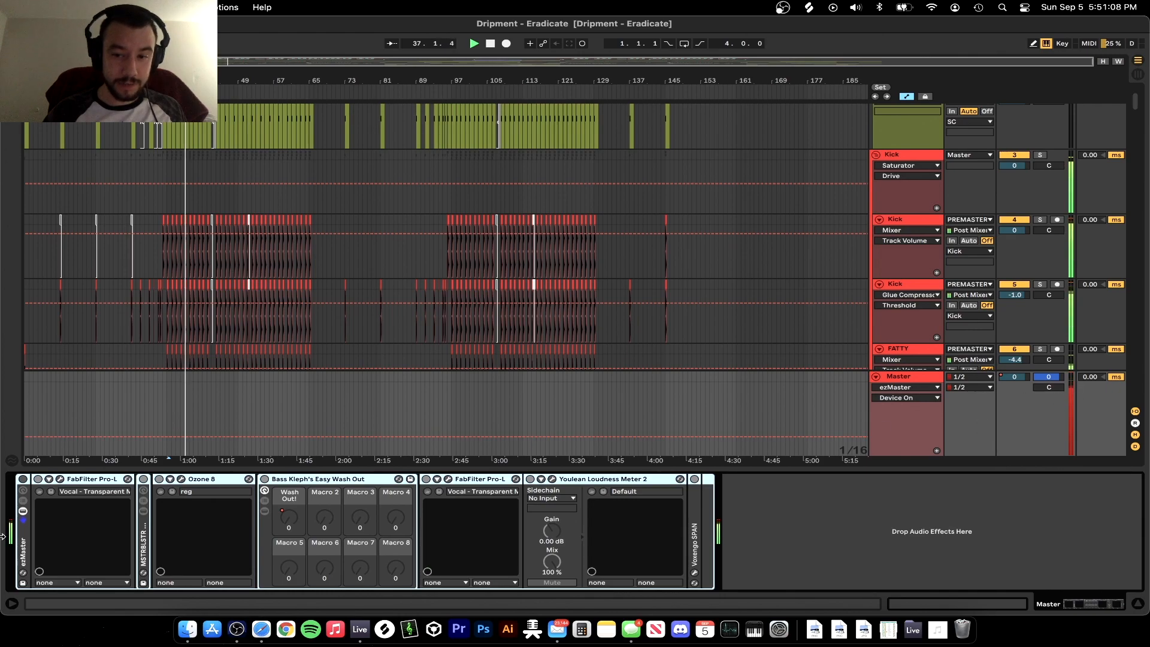
left_click(22, 478)
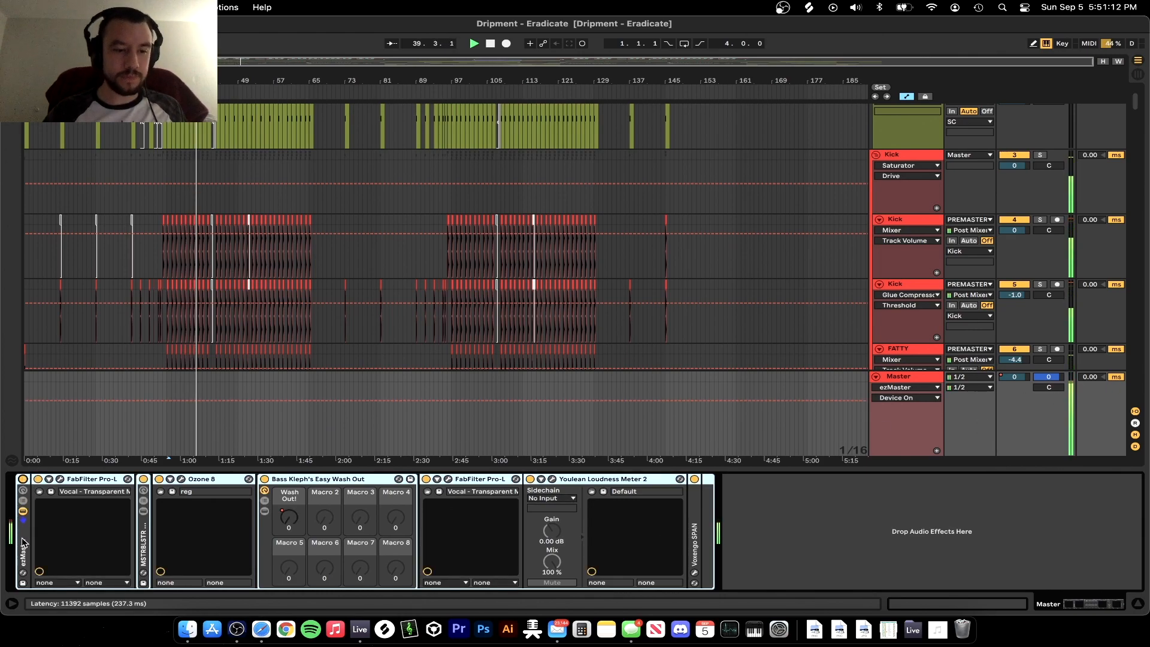
left_click(754, 548)
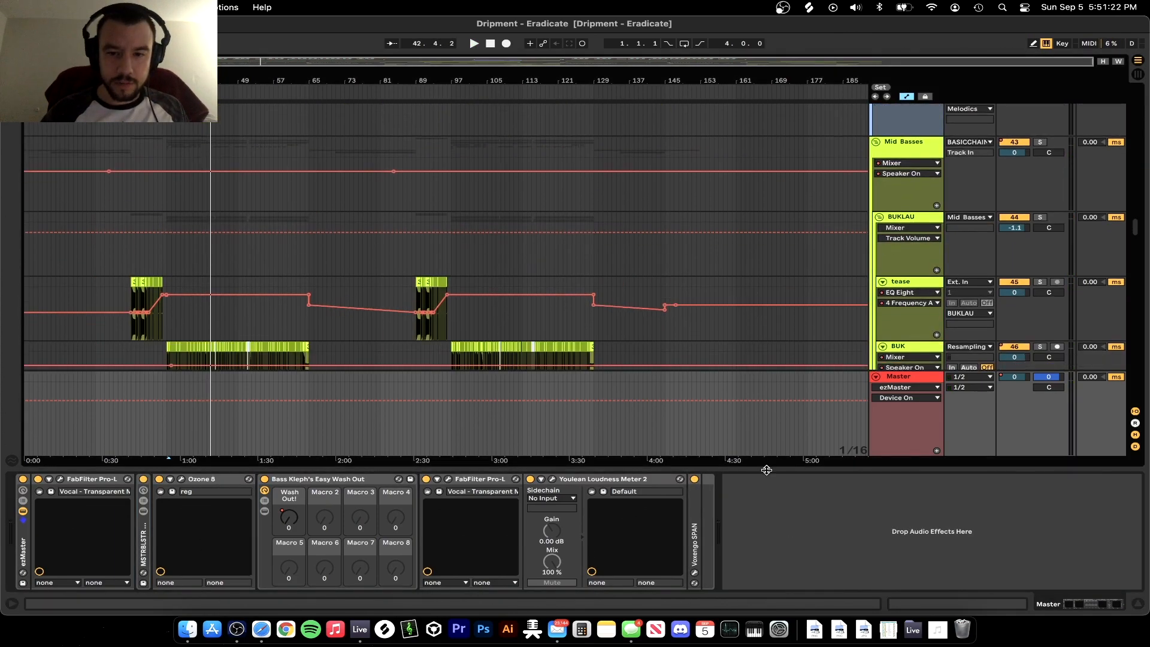
Hide the device view and fold all tracks and groups into a compact overview of the arrangement
double_click(767, 469)
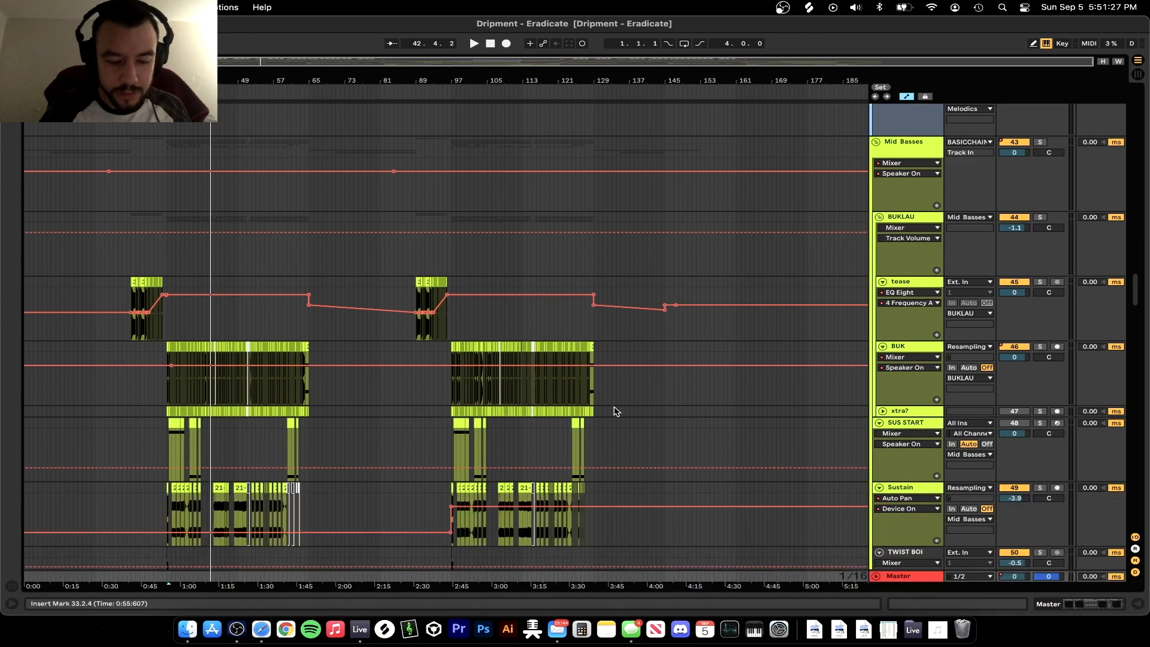
key("alt+u")
left_click(730, 278)
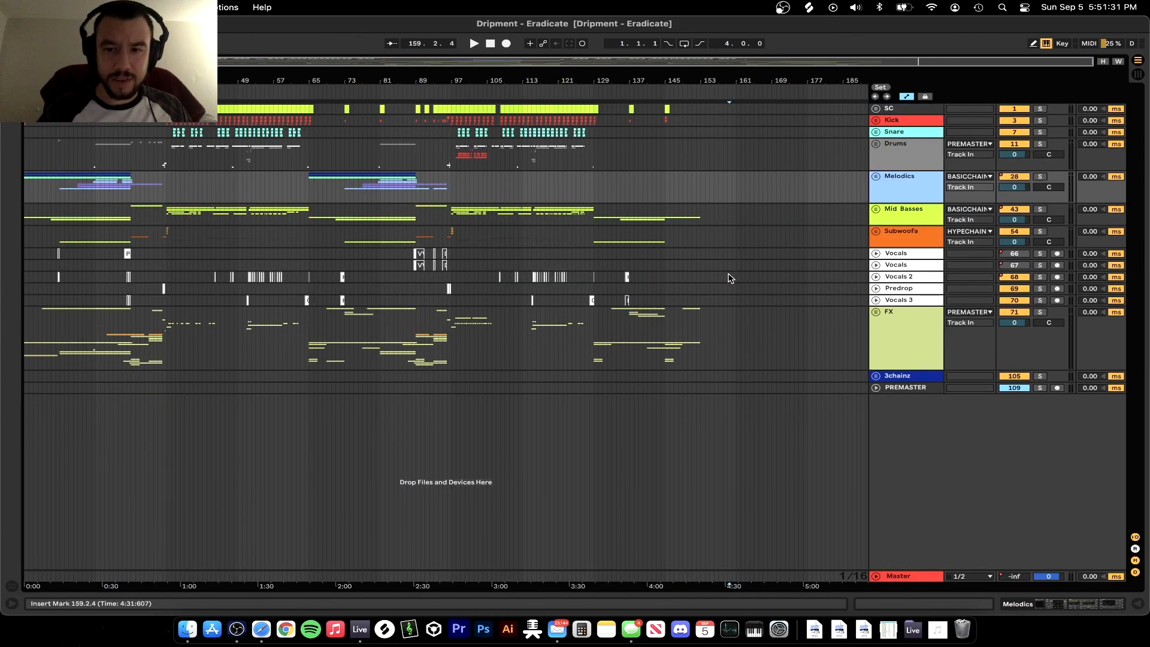
Check the Drums and Melodics output routing, unfold the 3chainz group, and go through BASICCHAIN, HYPECHAIN, CHAINGROUP and PREMASTER
left_click(906, 161)
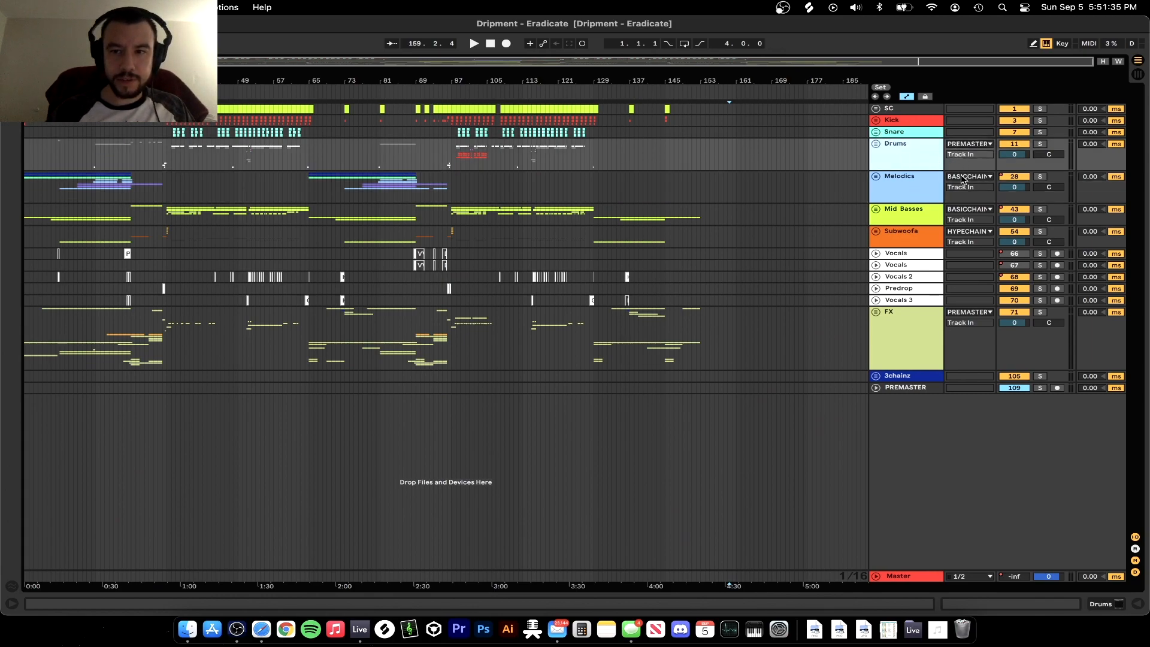
left_click(904, 186)
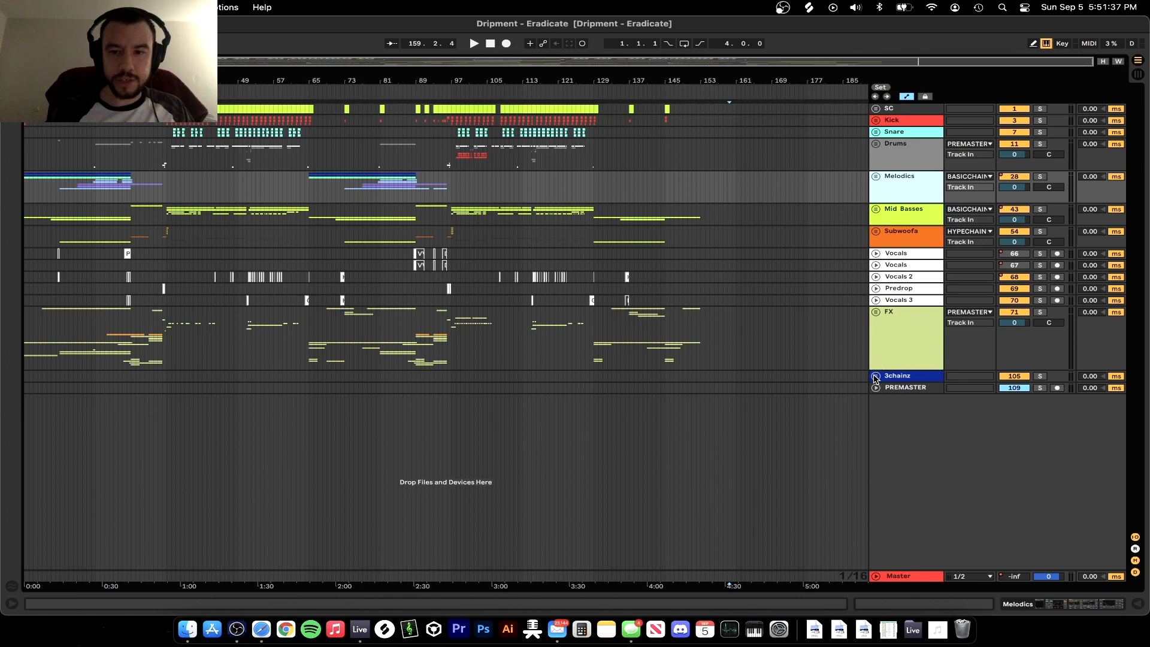
left_click(875, 377)
left_click(897, 443)
left_click(910, 466)
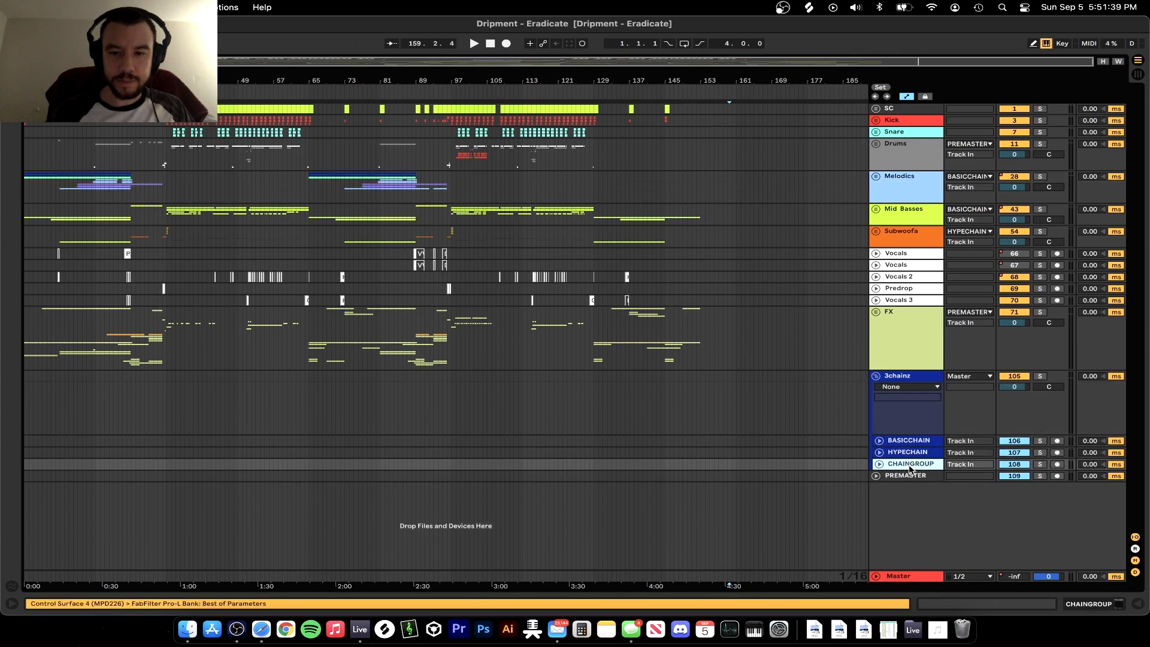
left_click(903, 442)
left_click(903, 454)
left_click(902, 465)
left_click(902, 476)
Unfold the first Vocals track and briefly unfold the Kick and Snare groups to check their output routing
left_click(876, 254)
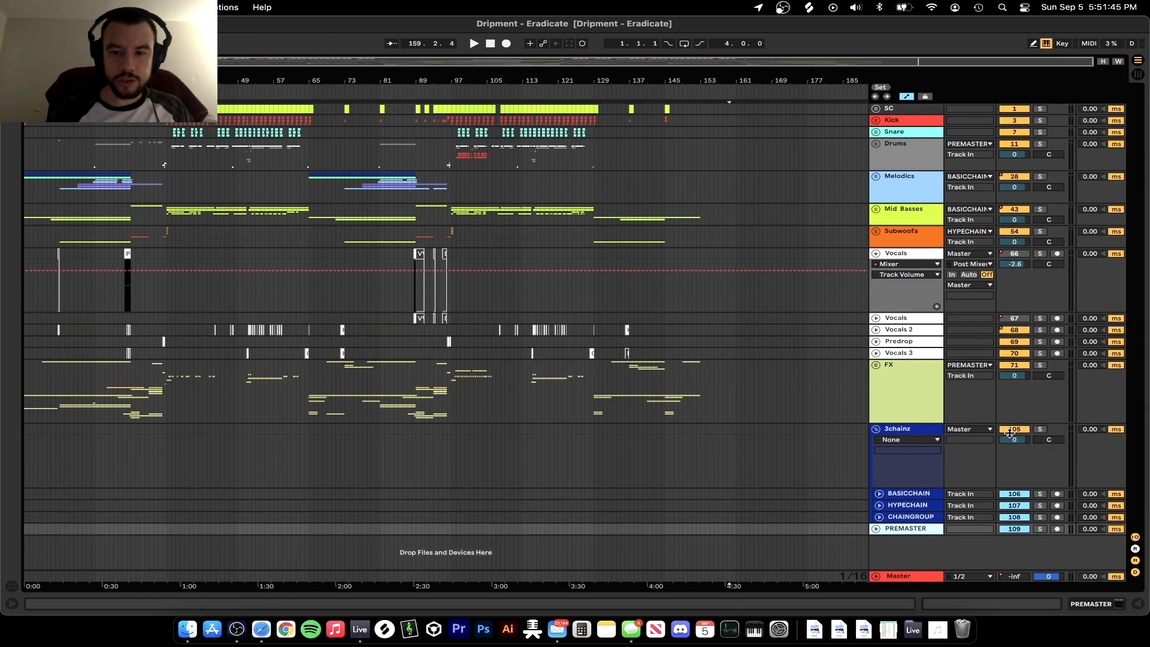
left_click(877, 120)
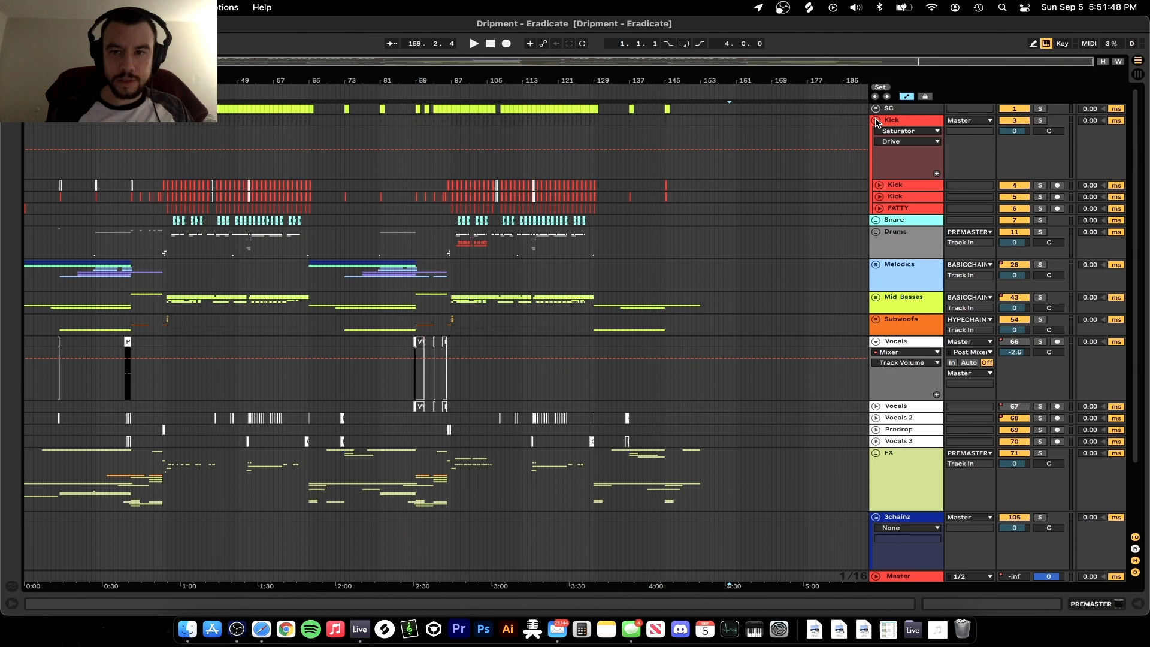
left_click(876, 120)
left_click(876, 132)
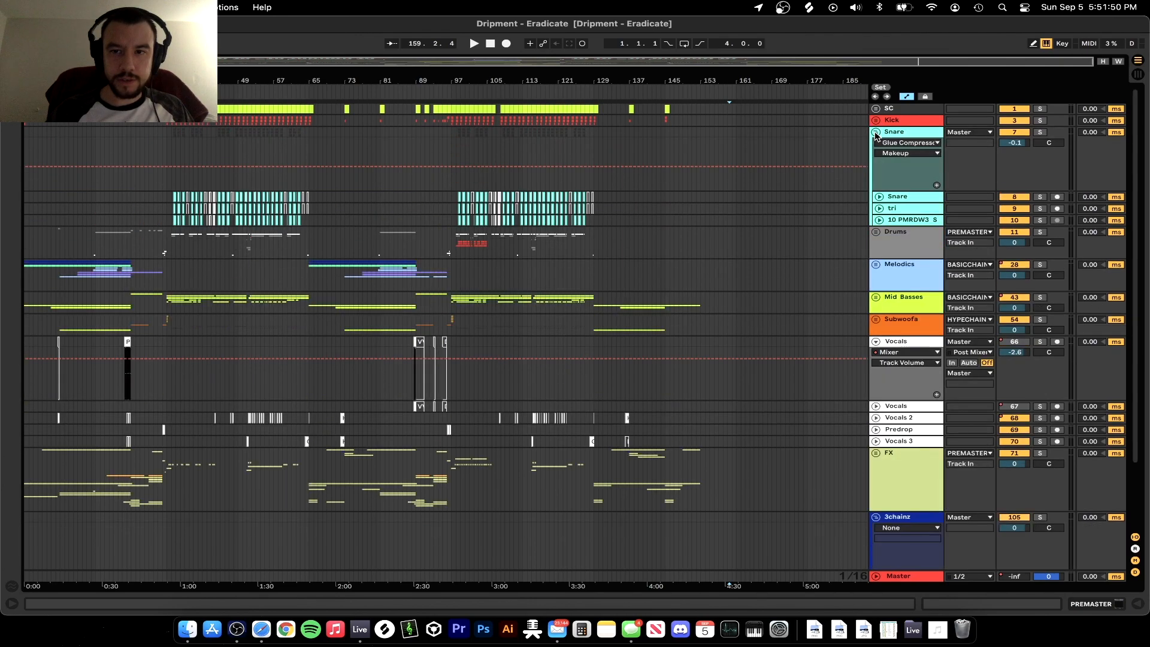
left_click(876, 132)
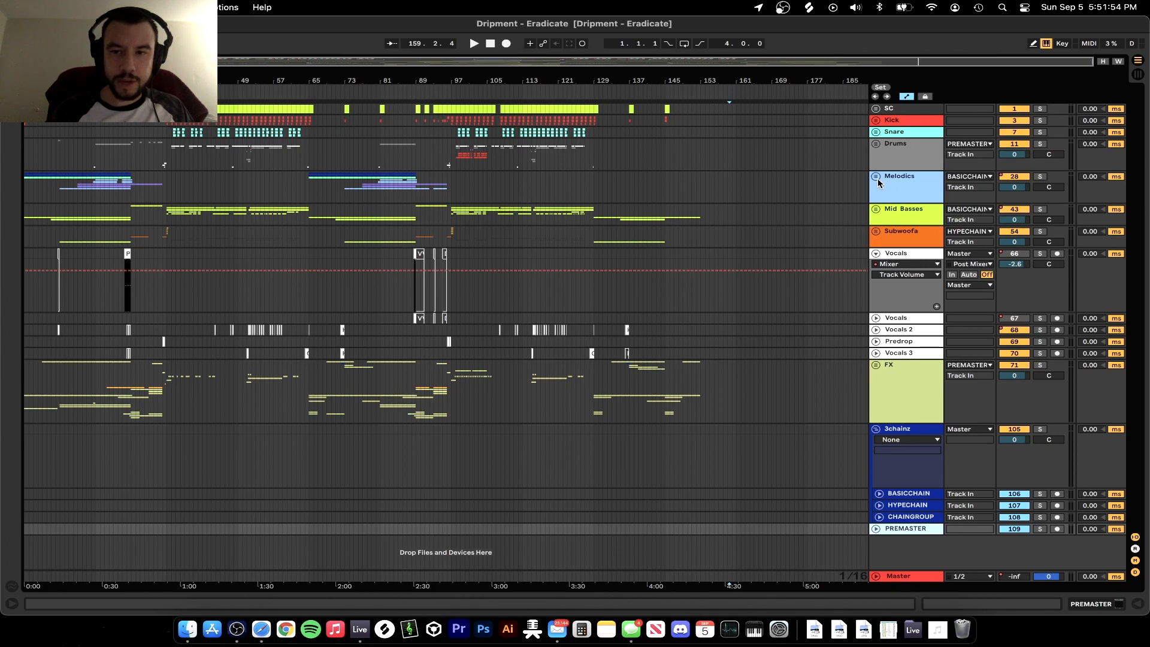
Select the Mid Basses group and inspect the devices on the BASICCHAIN and HYPECHAIN tracks
left_click(896, 213)
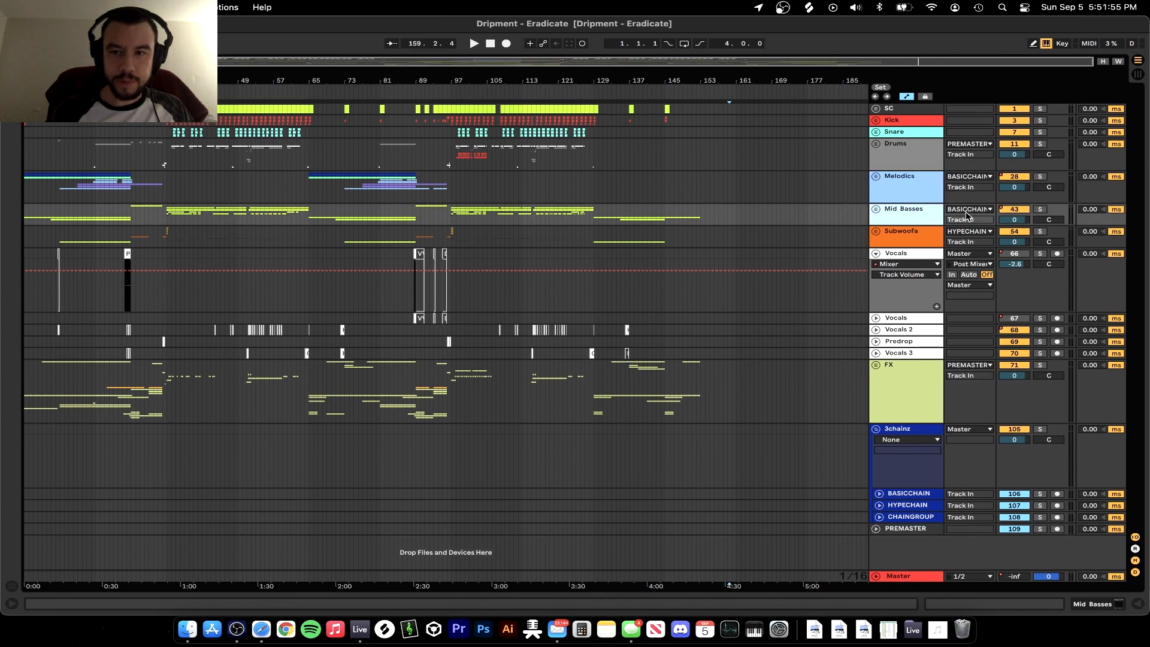
double_click(898, 492)
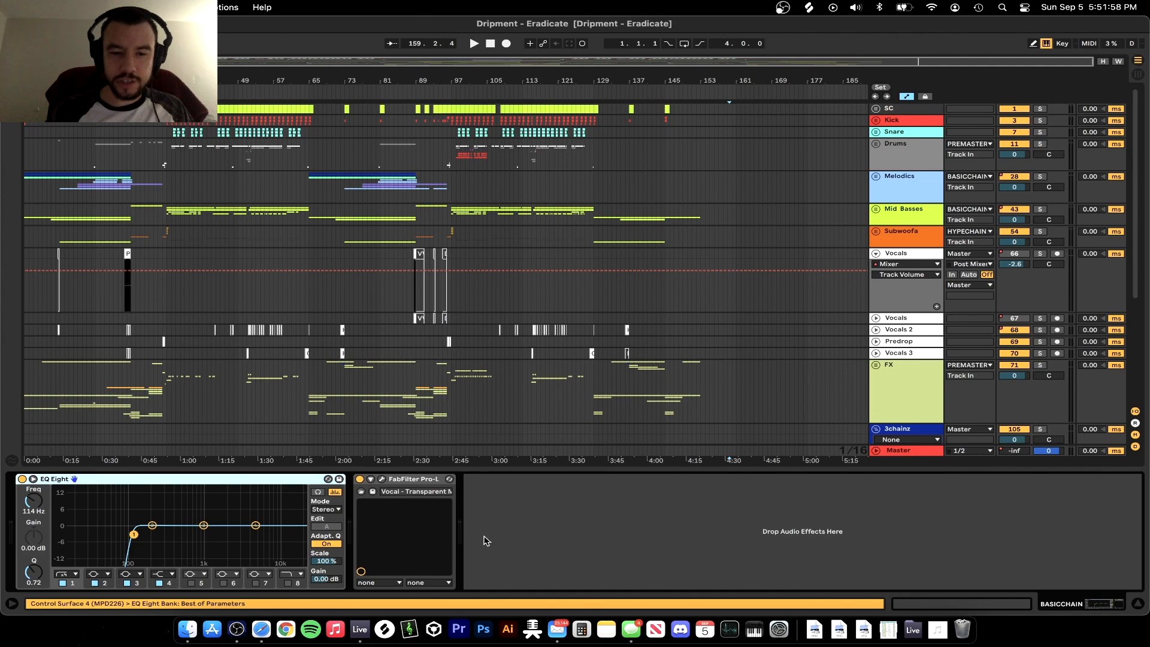
scroll(659, 389, "down", 5)
left_click(923, 387)
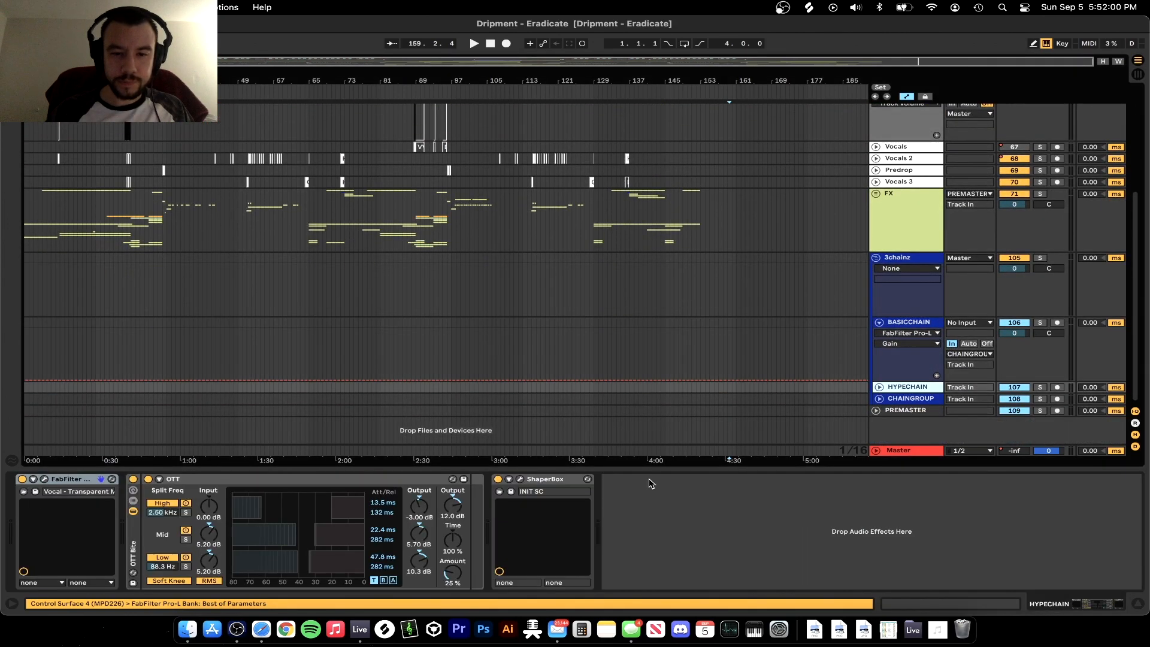
left_click_drag(650, 469, 845, 501)
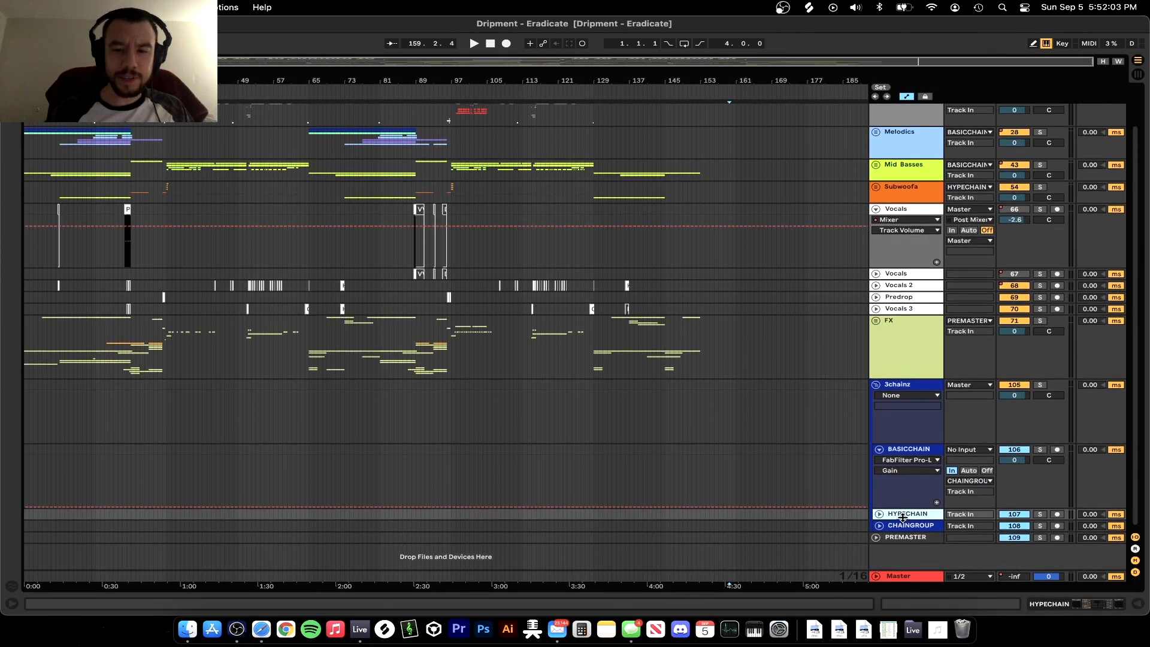
Fold the BASICCHAIN track and move the selection from the 3chainz group to PREMASTER
left_click(880, 450)
left_click(891, 431)
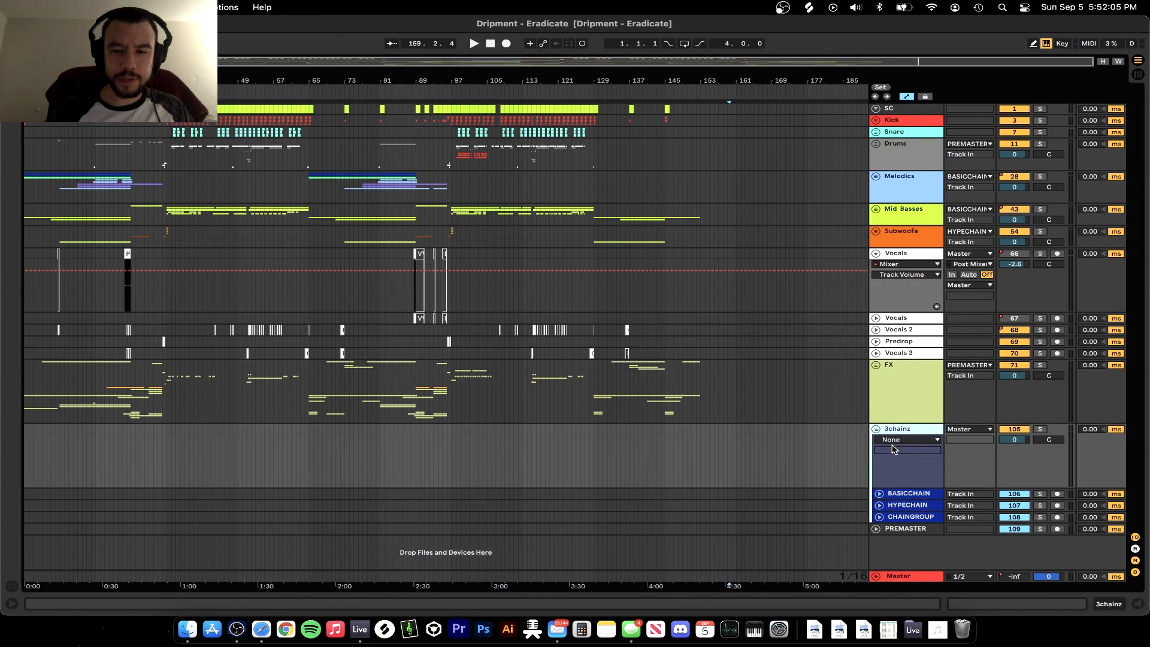
key("Down")
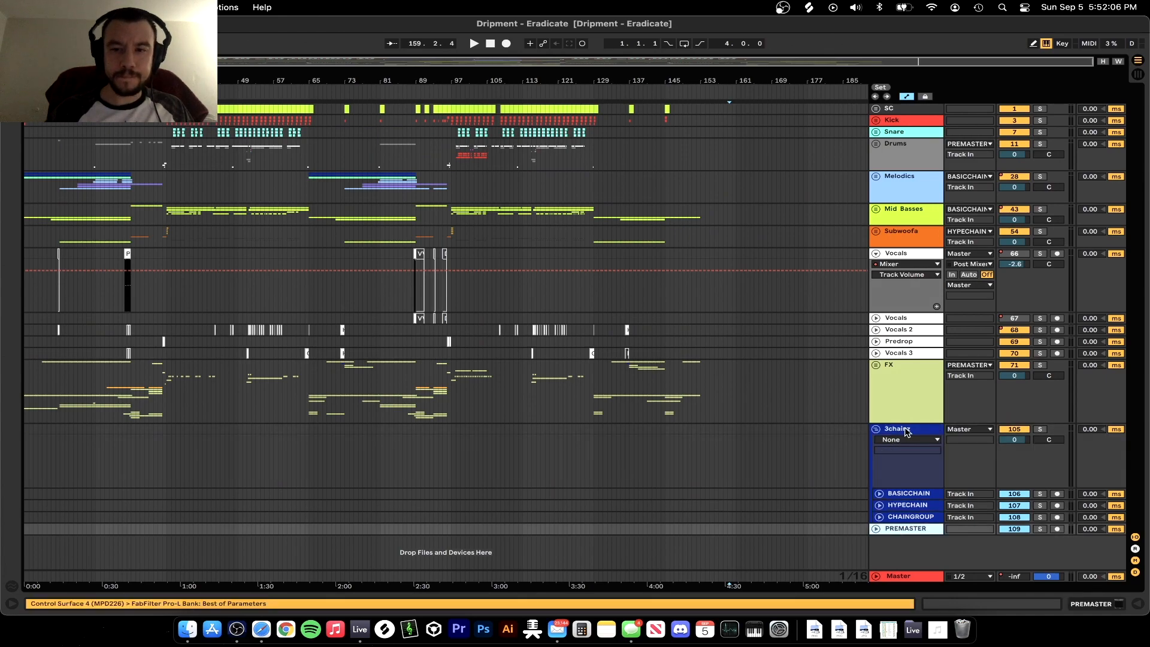
Trace the Subwoofa group's routing through HYPECHAIN, CHAINGROUP and PREMASTER, unfolding HYPECHAIN to show its output
left_click(944, 233)
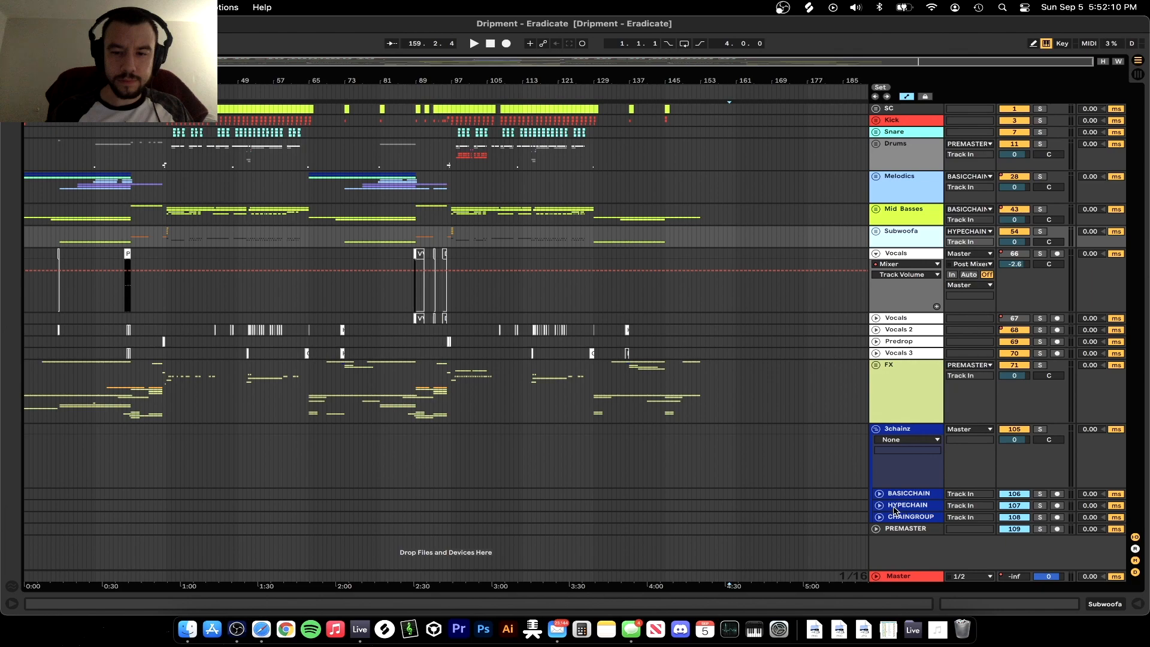
left_click(896, 508)
left_click(879, 505)
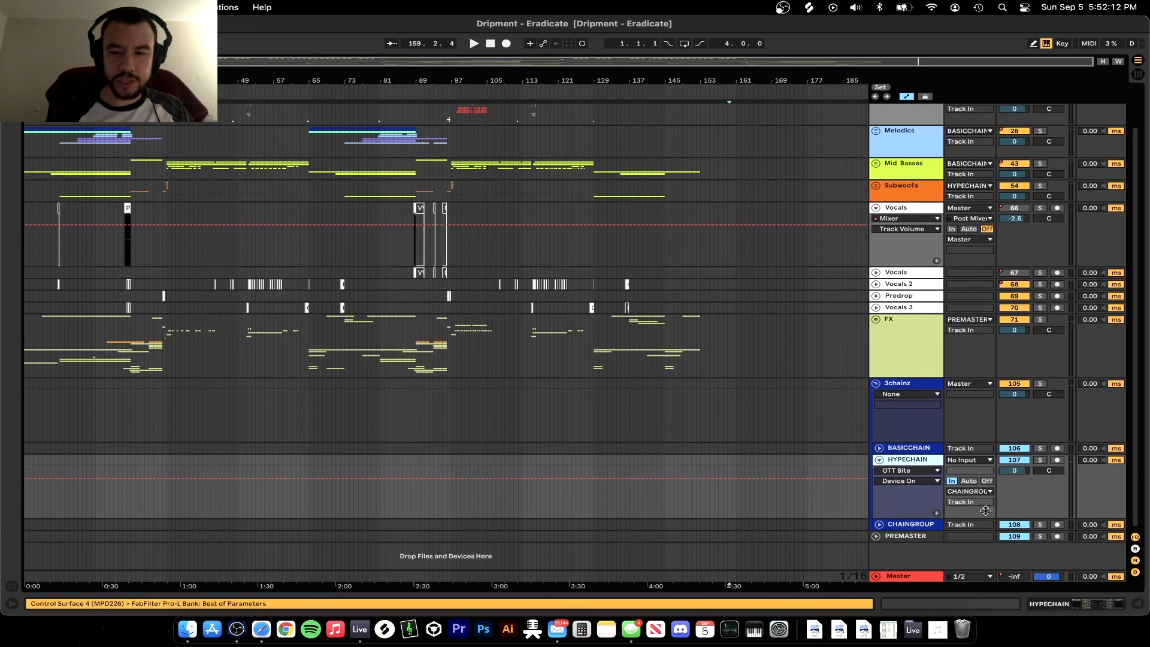
left_click(905, 527)
left_click(903, 540)
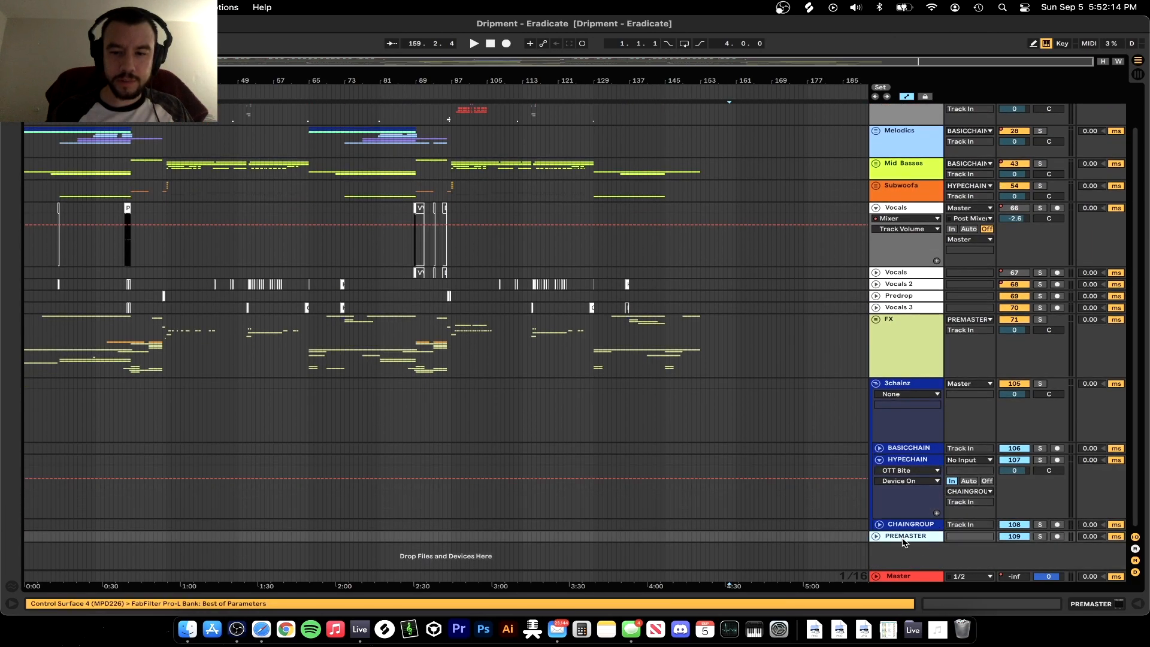
Select the FX group to review its PREMASTER routing and leave the 3chainz group folded
left_click(891, 376)
left_click(876, 383)
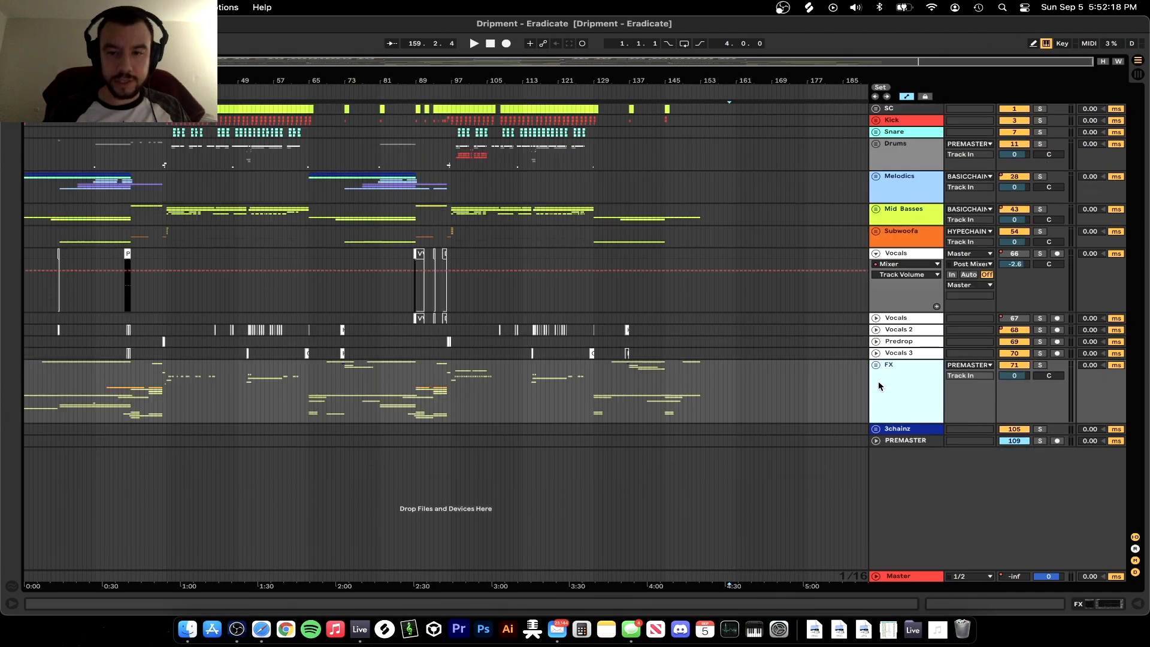
left_click(905, 346)
left_click(907, 384)
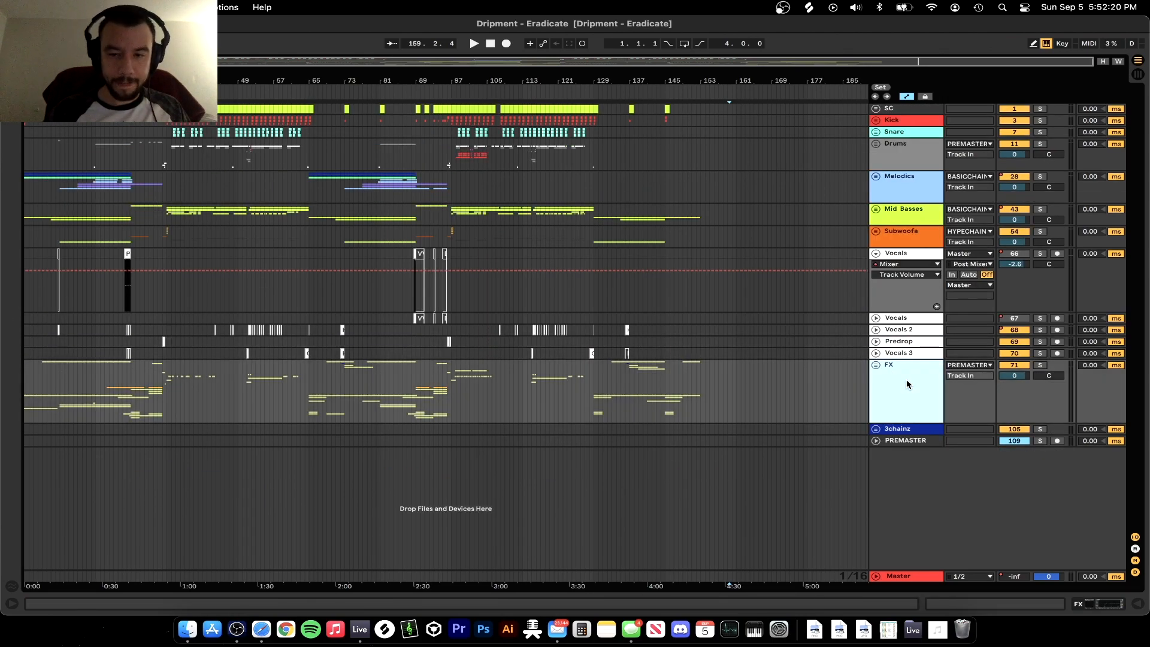
left_click(876, 429)
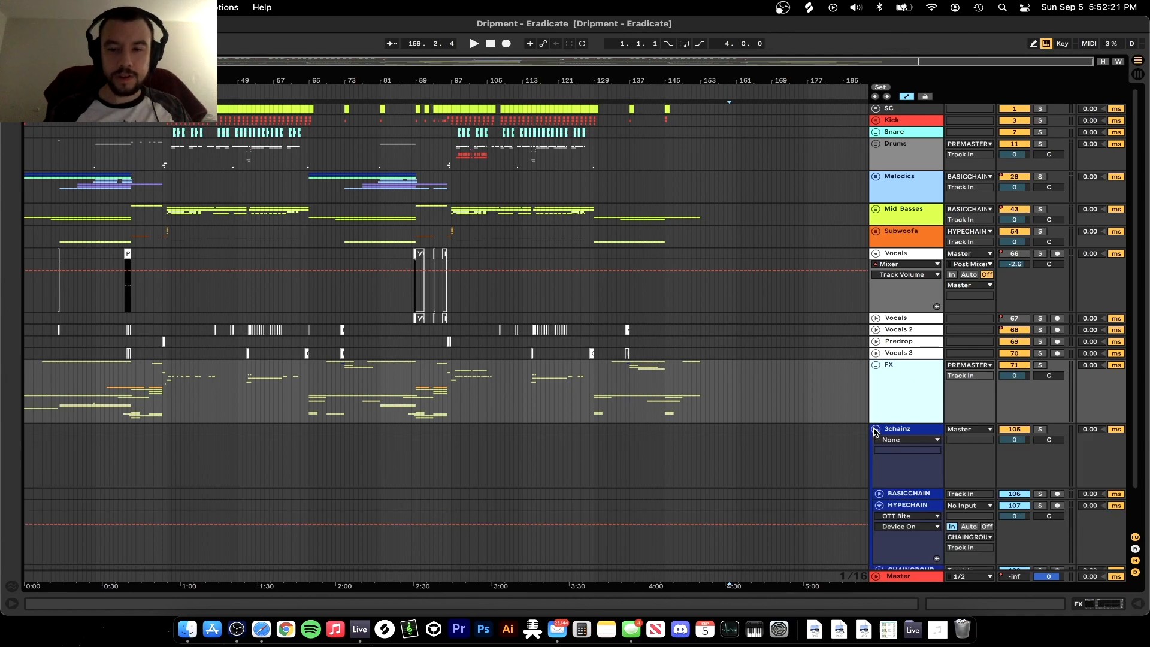
left_click(877, 366)
left_click(876, 367)
left_click(877, 428)
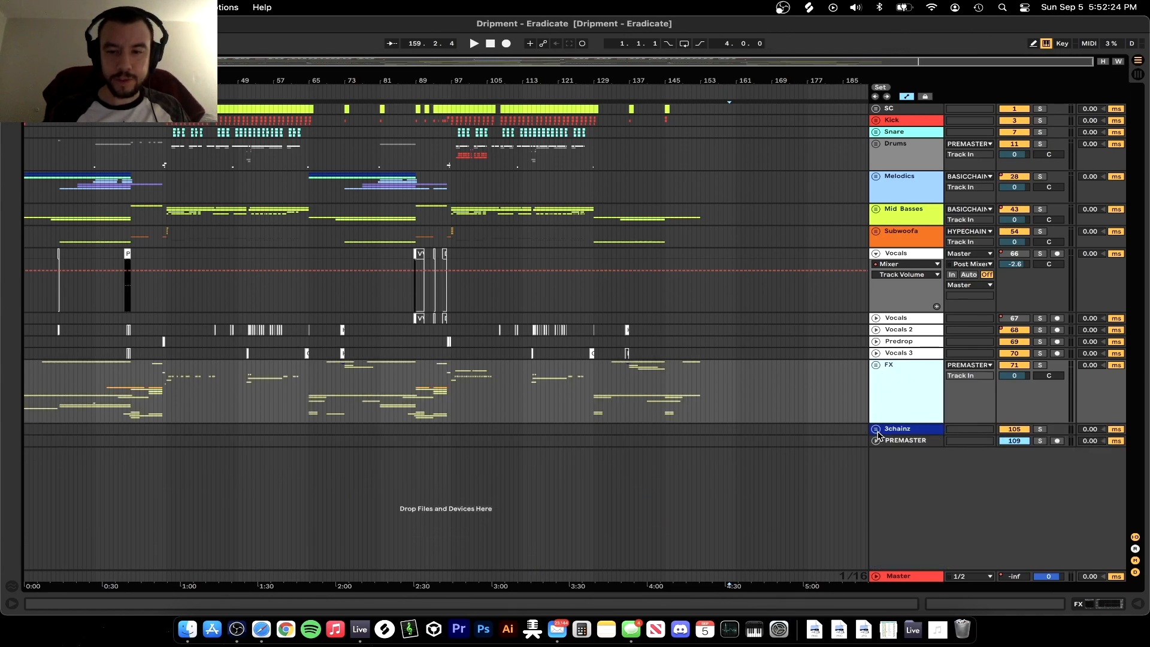
Follow the signal from PREMASTER to the Master track's devices and expand the MSTRBLSTR Stock rack
left_click(897, 441)
double_click(917, 576)
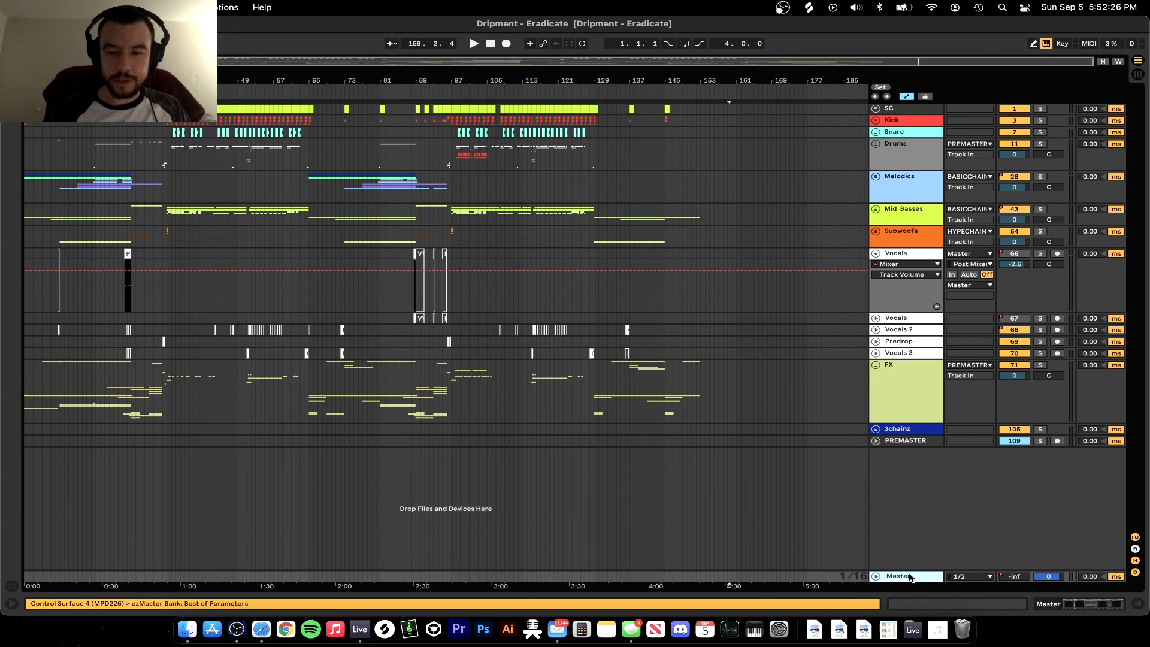
left_click(101, 479)
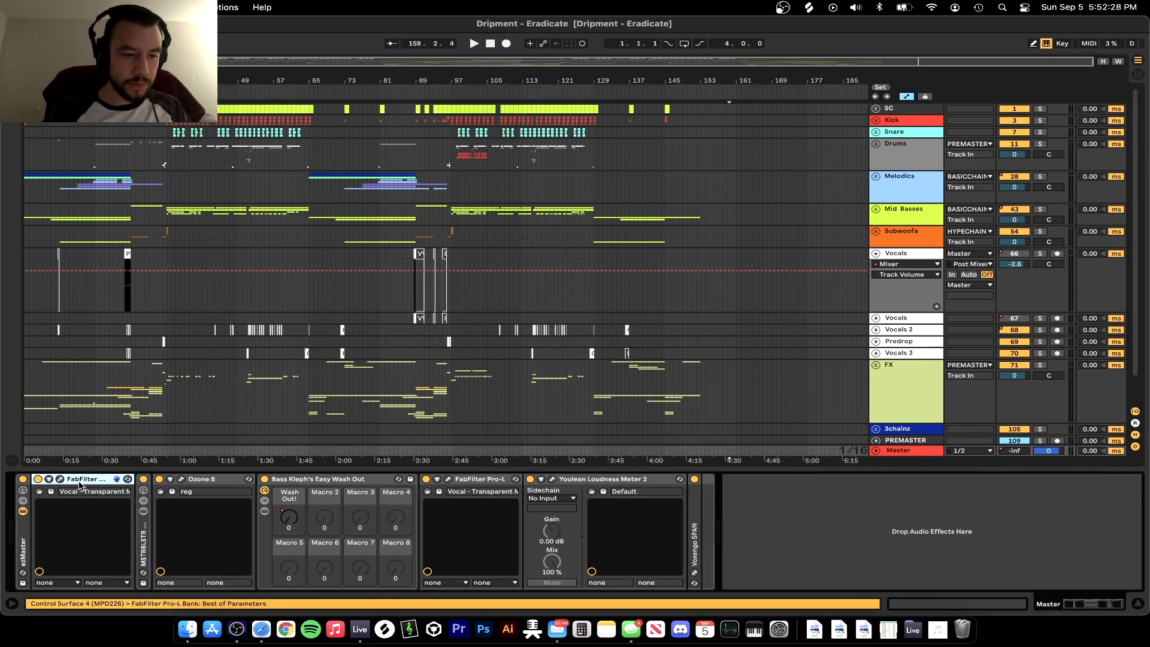
double_click(144, 547)
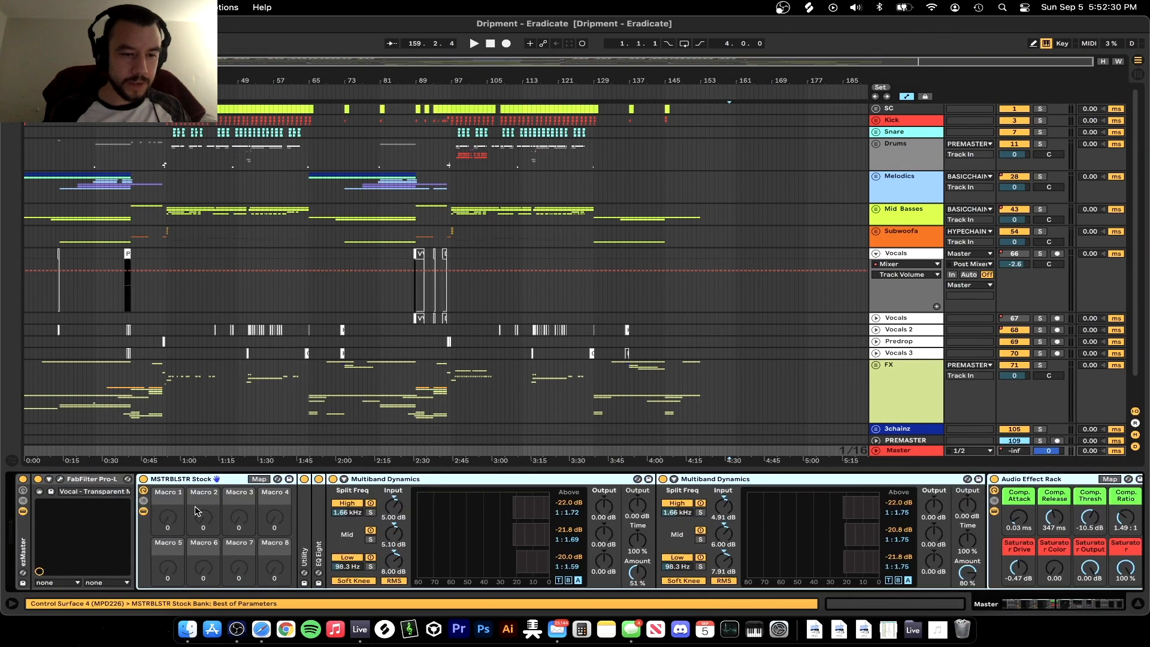
Review the Multiband Dynamics, compressor and saturator devices inside the MSTRBLSTR Stock rack and fold the rack
scroll(328, 537, "right", 15)
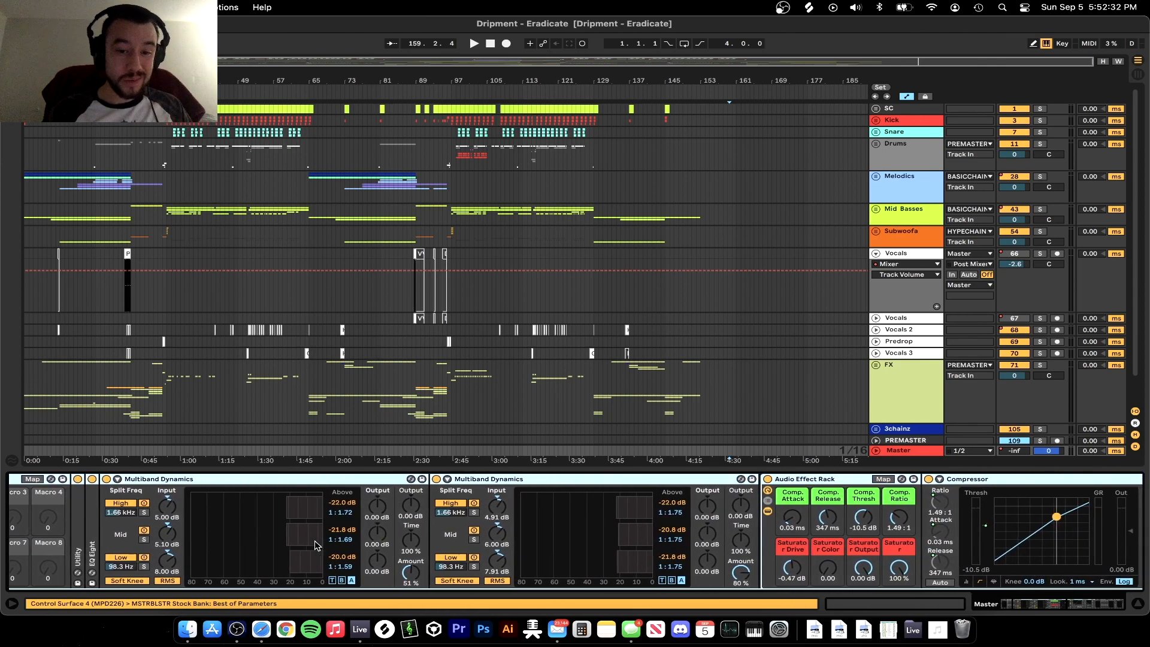
scroll(317, 545, "right", 15)
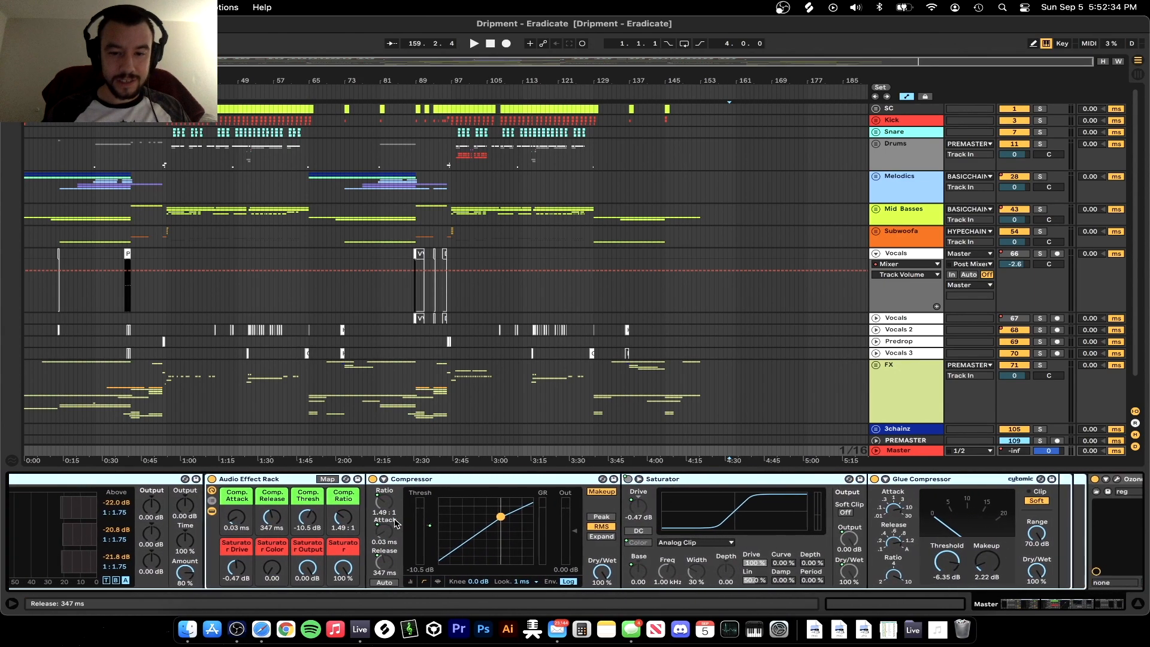
scroll(395, 523, "left", 15)
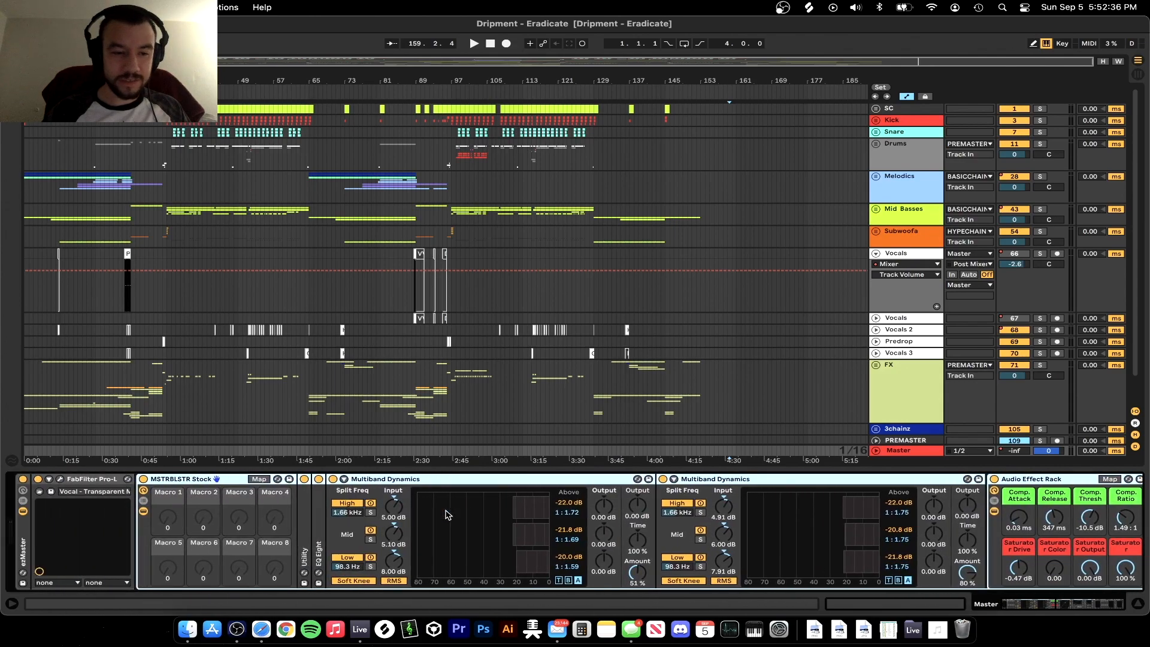
double_click(180, 479)
Open Ozone 8 on the Master, dismiss its Preset Manager, review the Dynamics, EQ and Maximizer modules, and close the plugin
left_click(188, 483)
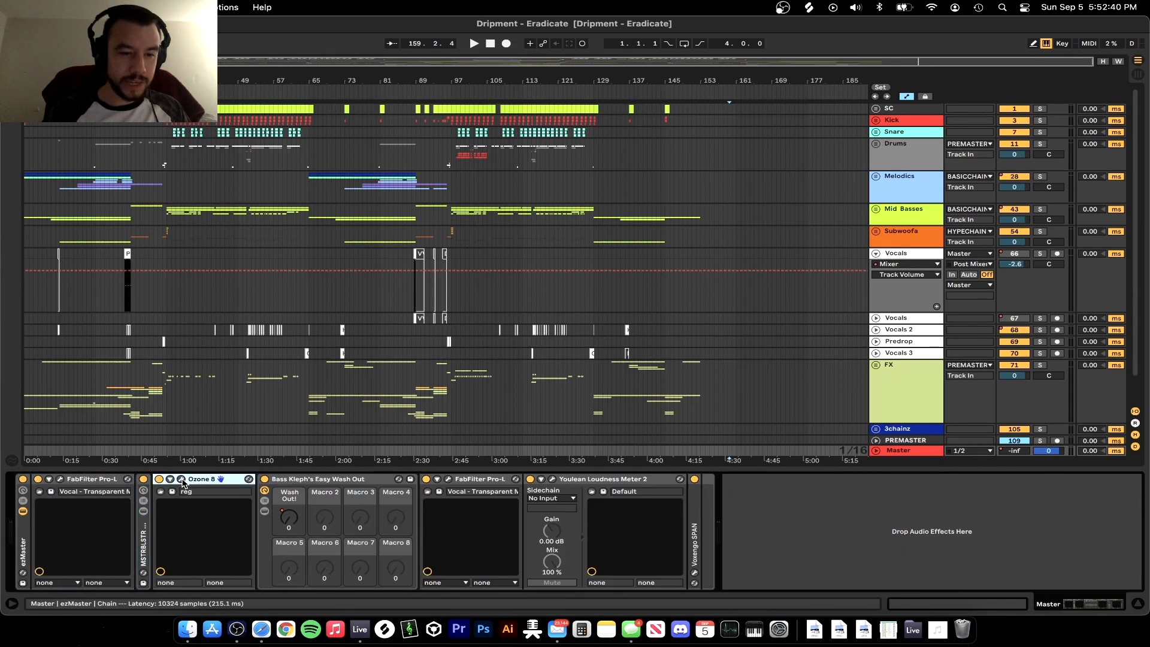
left_click(181, 480)
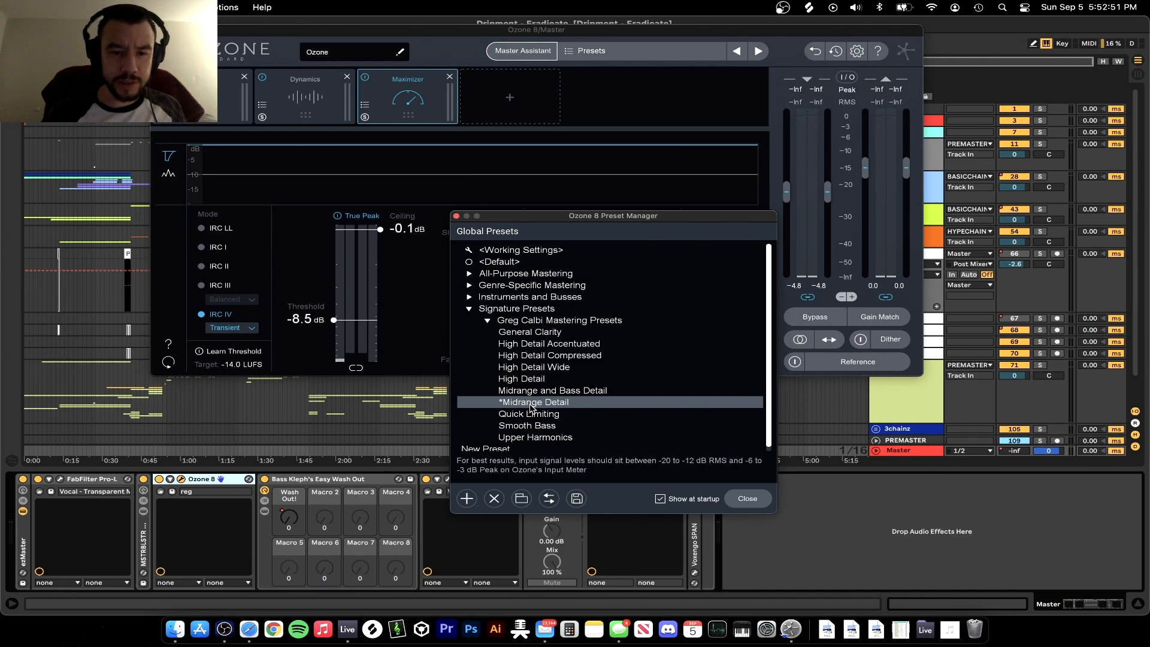
left_click(457, 216)
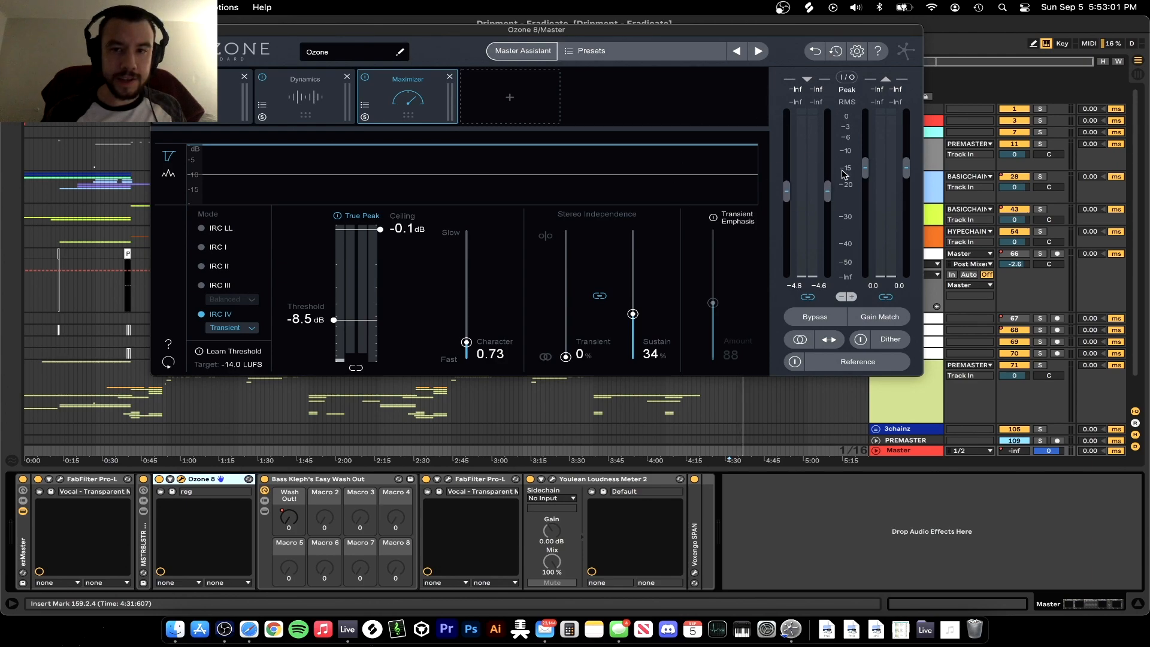
left_click(307, 90)
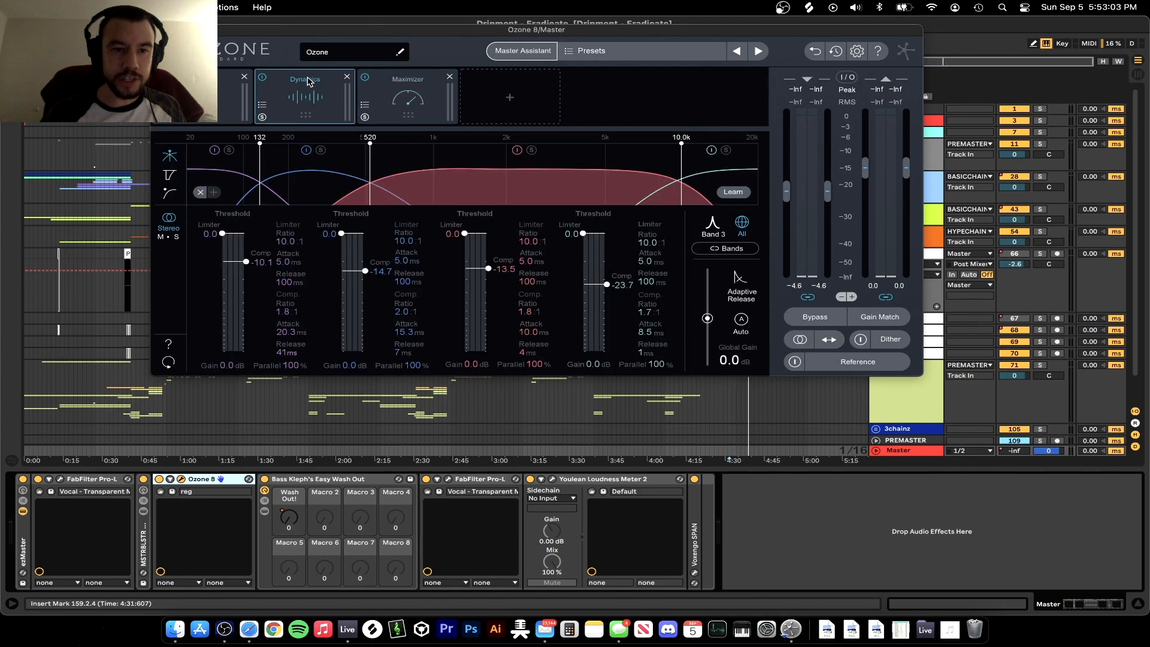
left_click(218, 88)
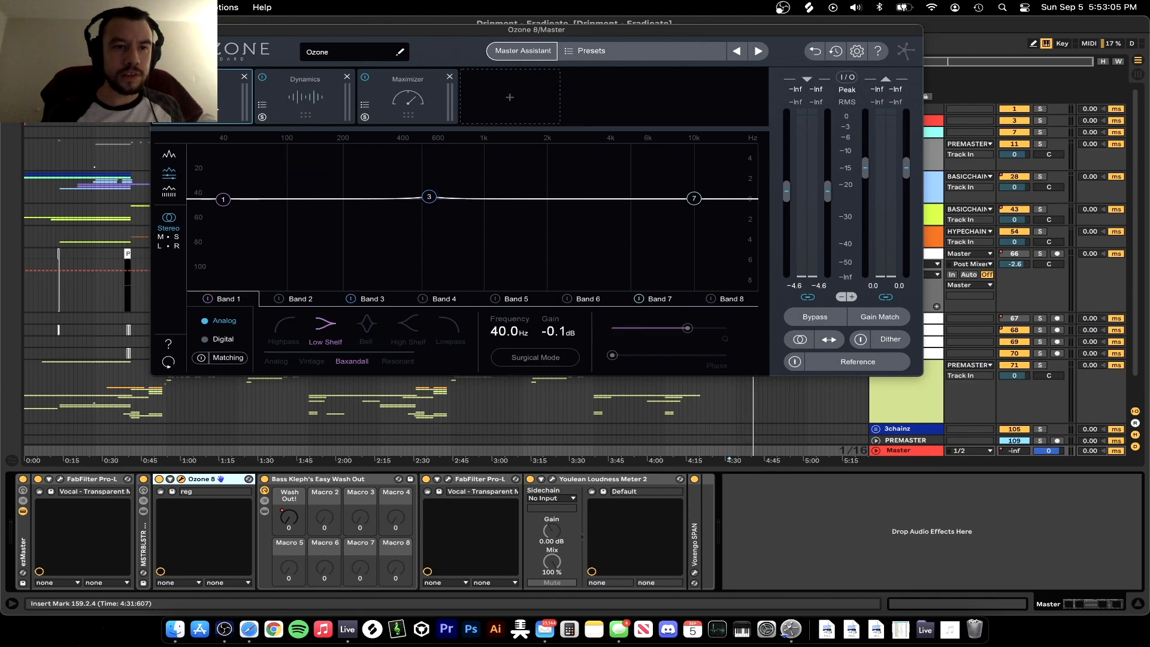
left_click(309, 99)
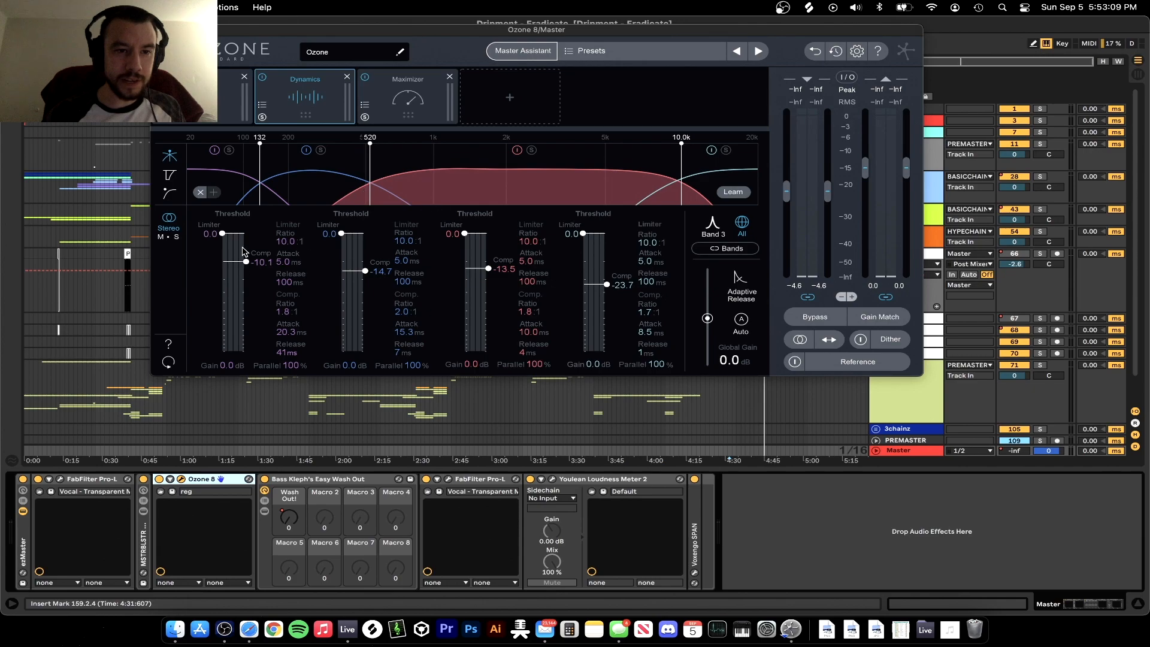
left_click(395, 109)
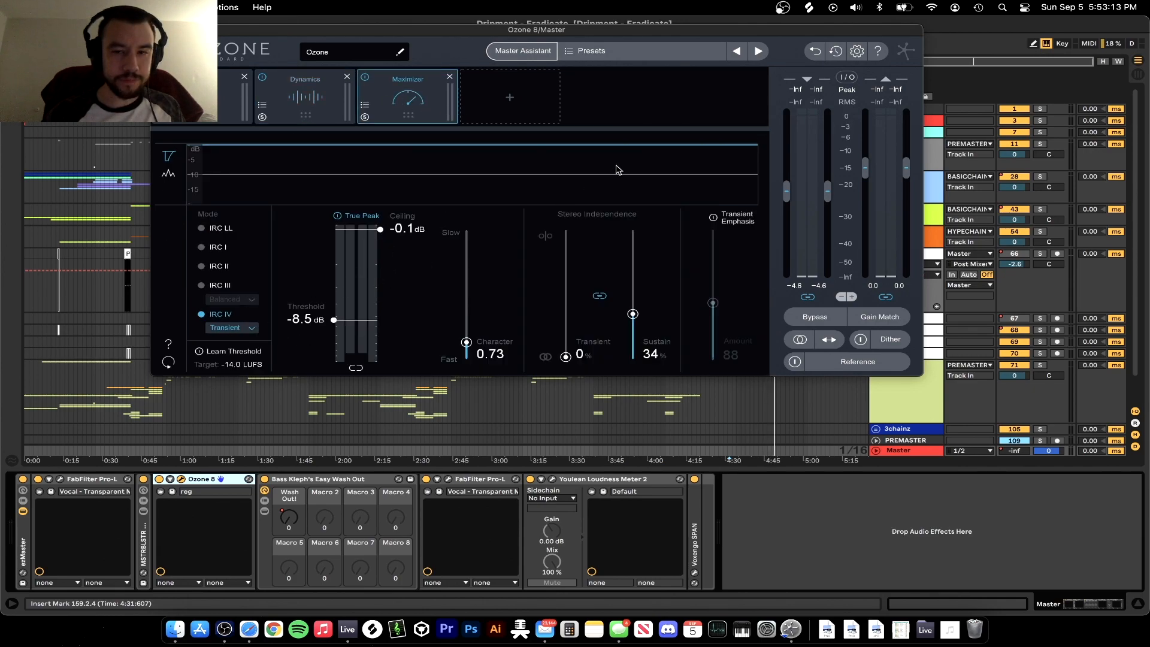
left_click(221, 480)
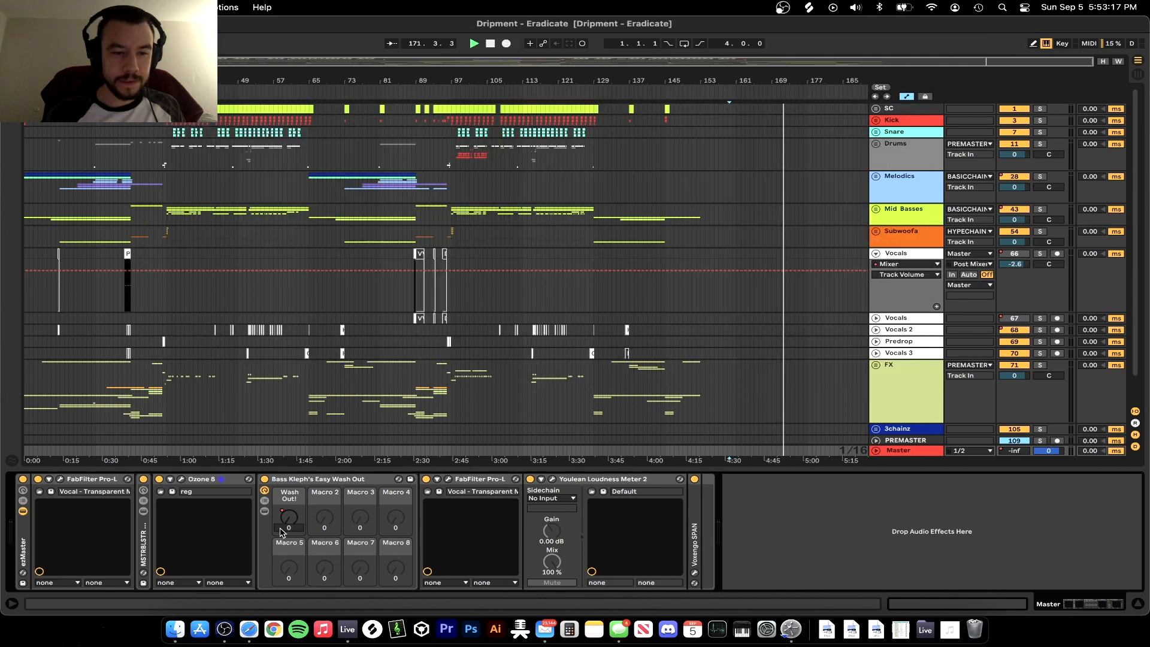
Show the Wash Out! macro's automation on the Master track and play the first buildup from bar 30
right_click(295, 517)
left_click(335, 98)
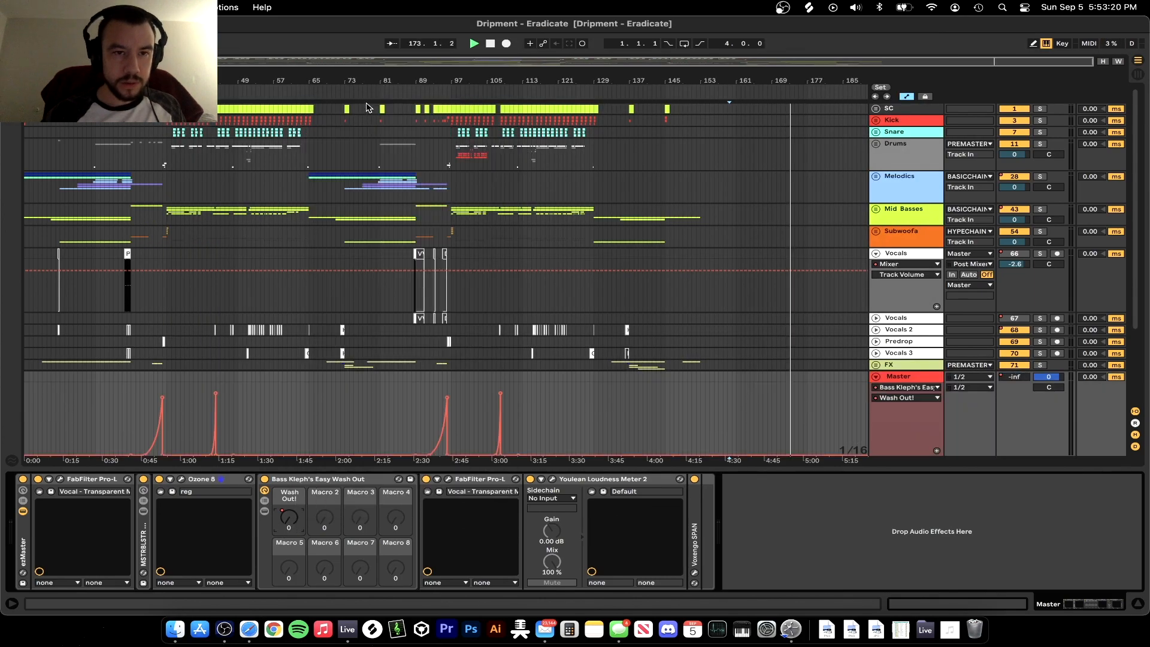
scroll(139, 417, "up", 5)
left_click(156, 418)
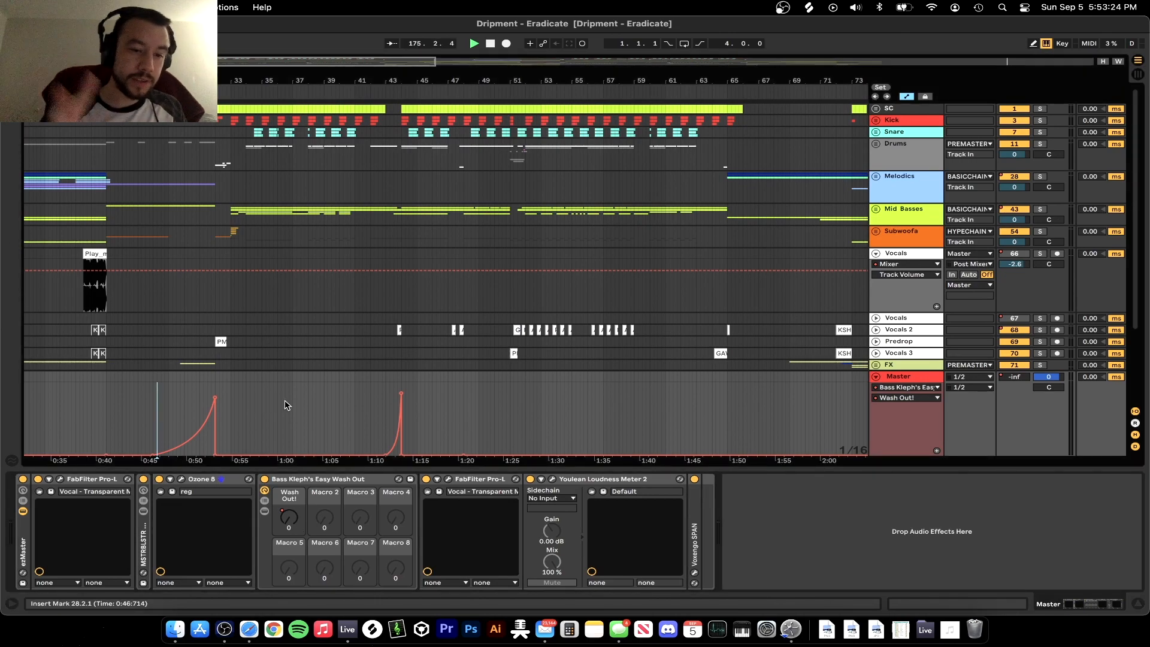
left_click(196, 408)
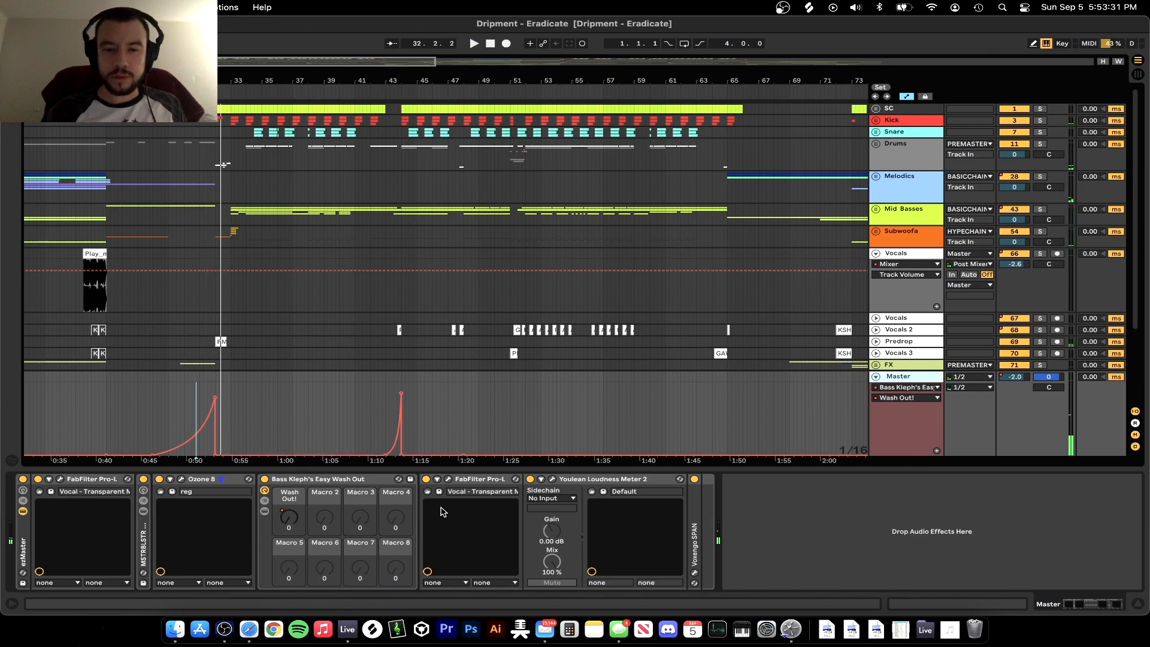
Inspect the second FabFilter Pro-L on the Master and measure the drop's playback loudness with Youlean Loudness Meter 2
left_click(458, 481)
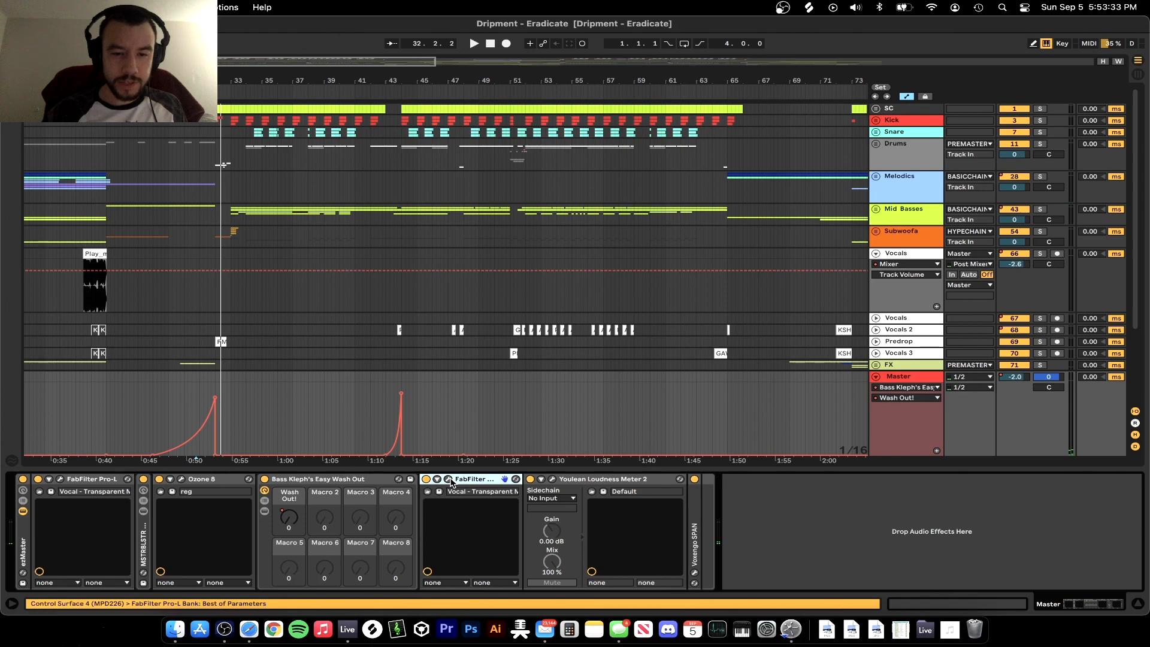
left_click(449, 480)
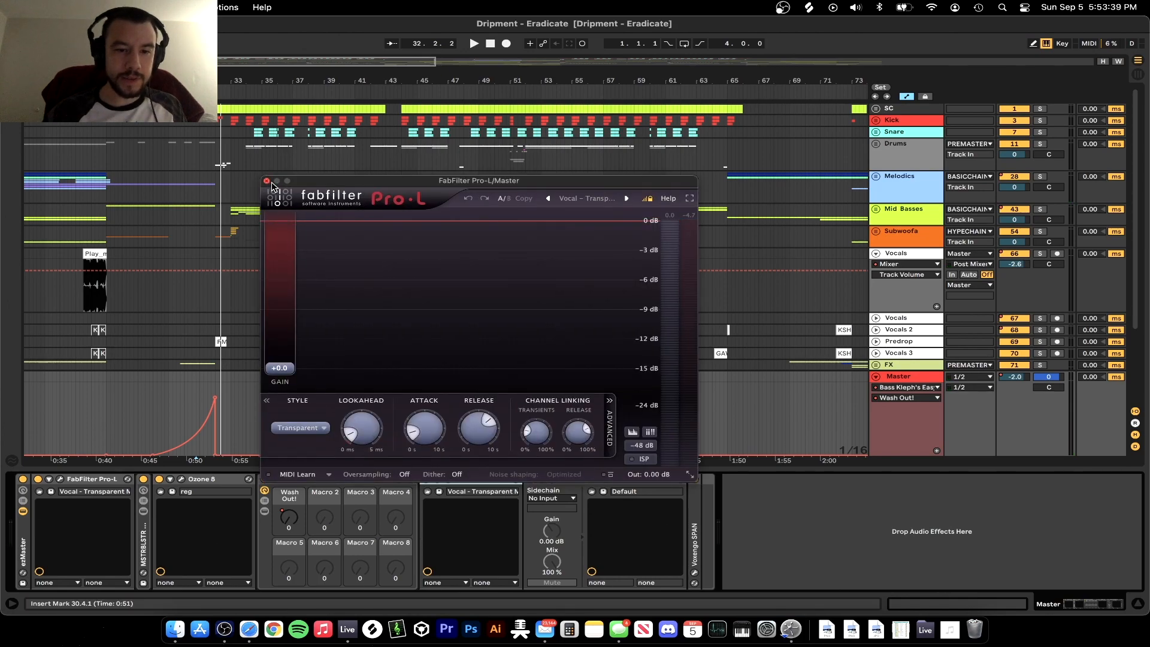
left_click(268, 181)
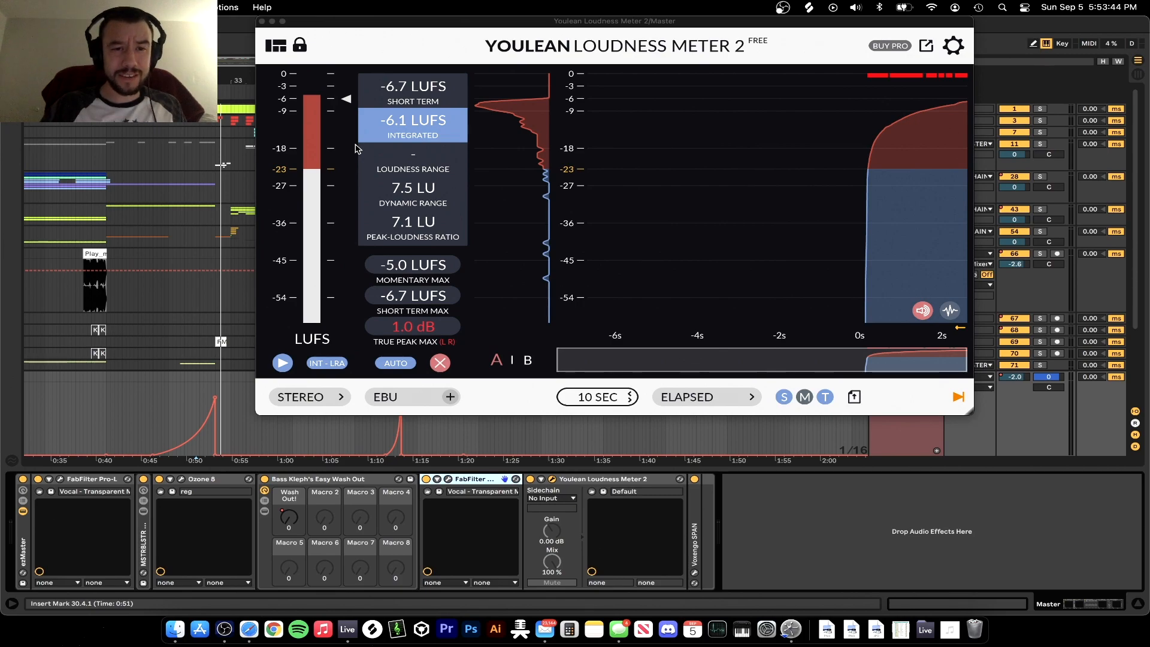
key("space")
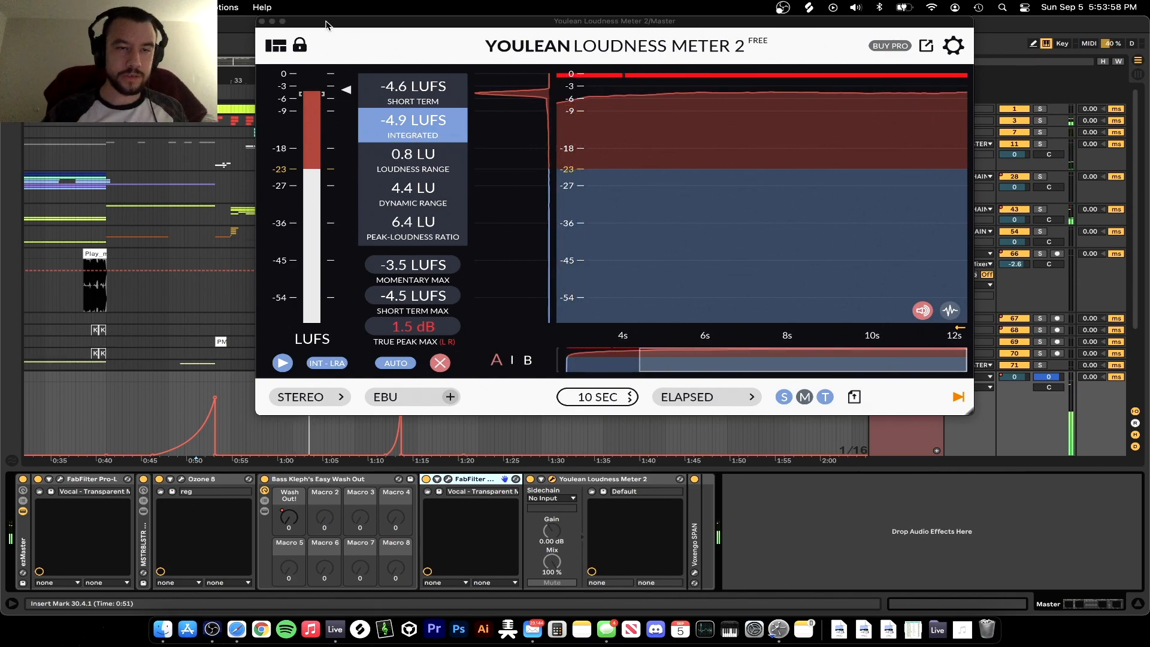
left_click(262, 22)
Hide the device view, fit the whole arrangement in view and show the Master's Song Tempo automation
key("super+alt+l")
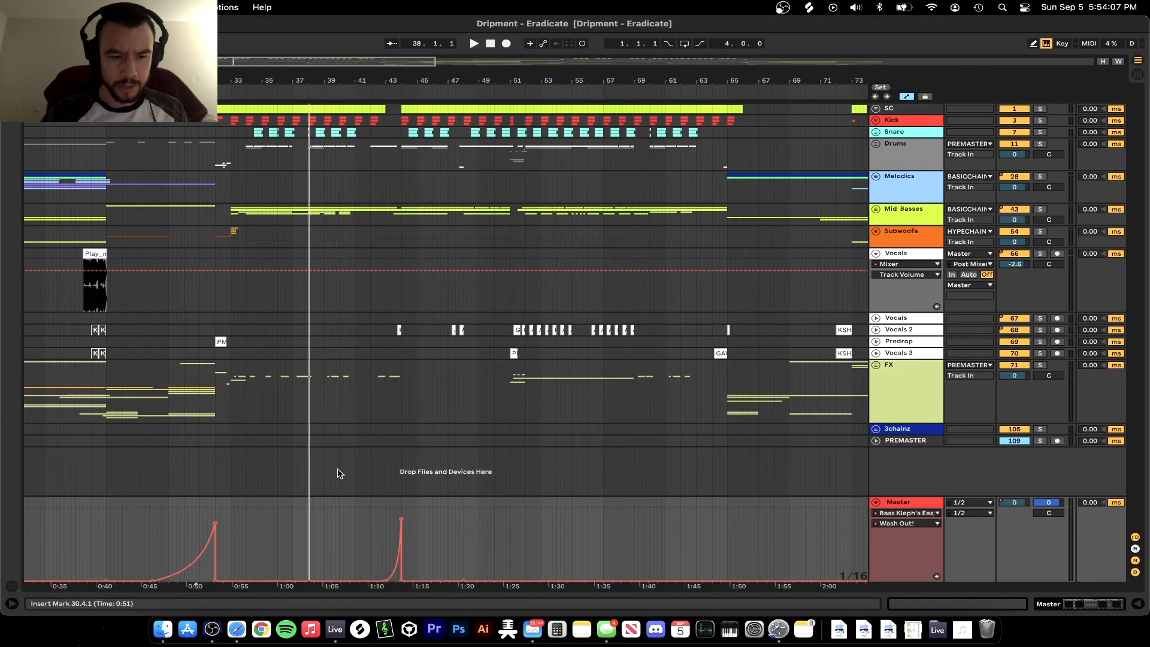
key("w")
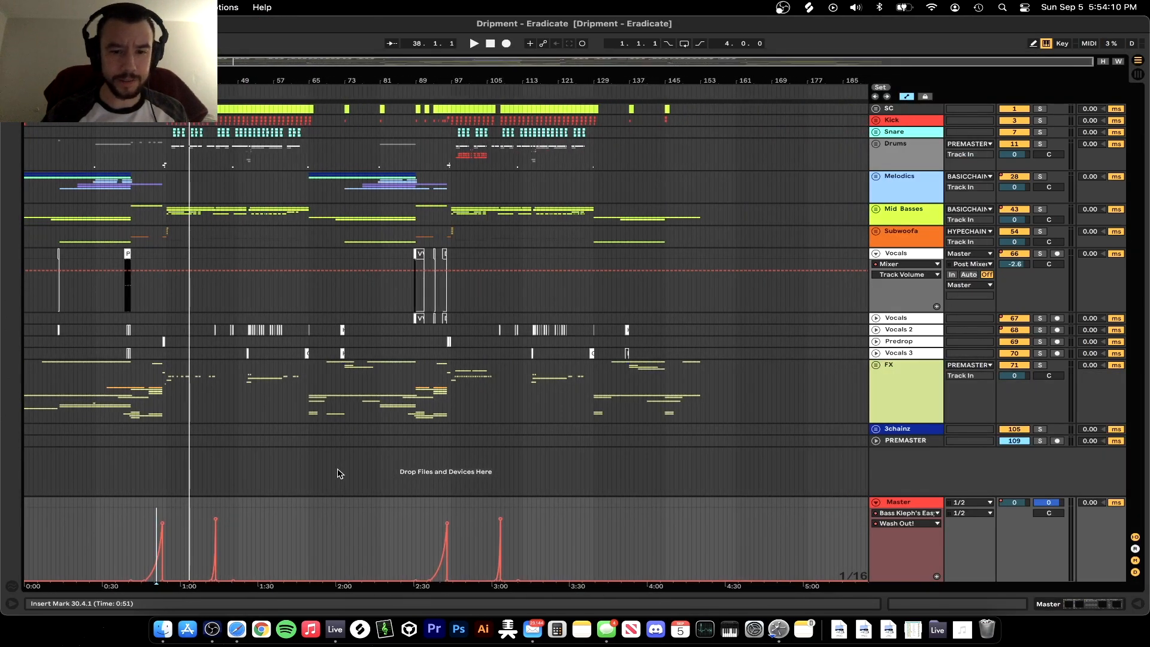
left_click_drag(65, 44, 64, 42)
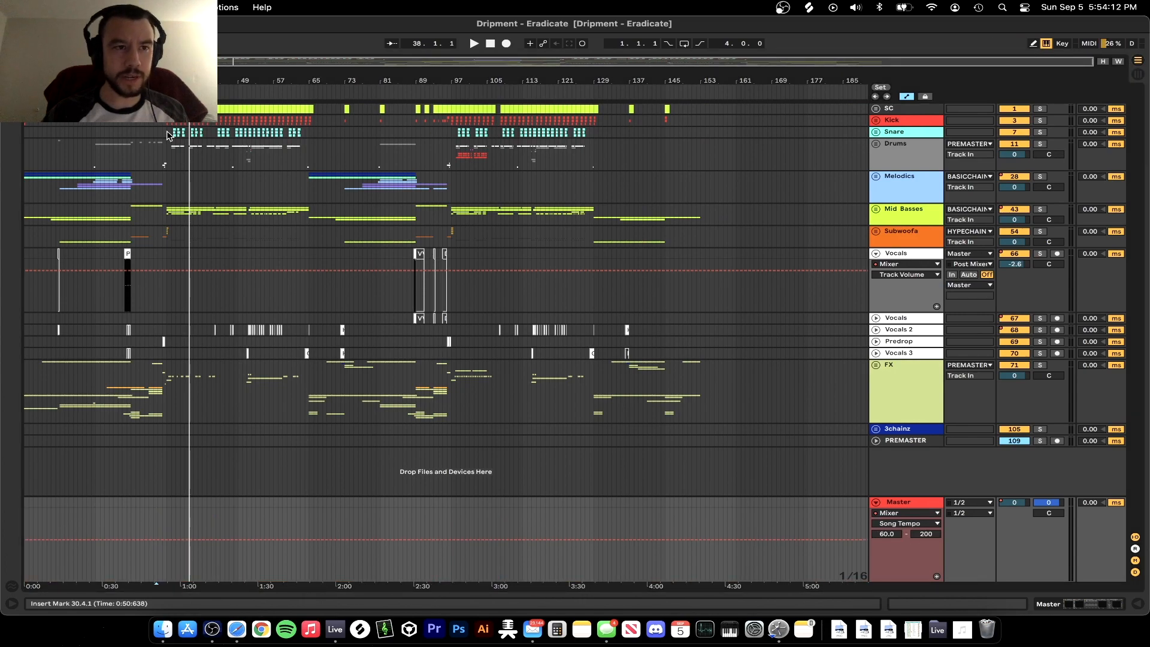